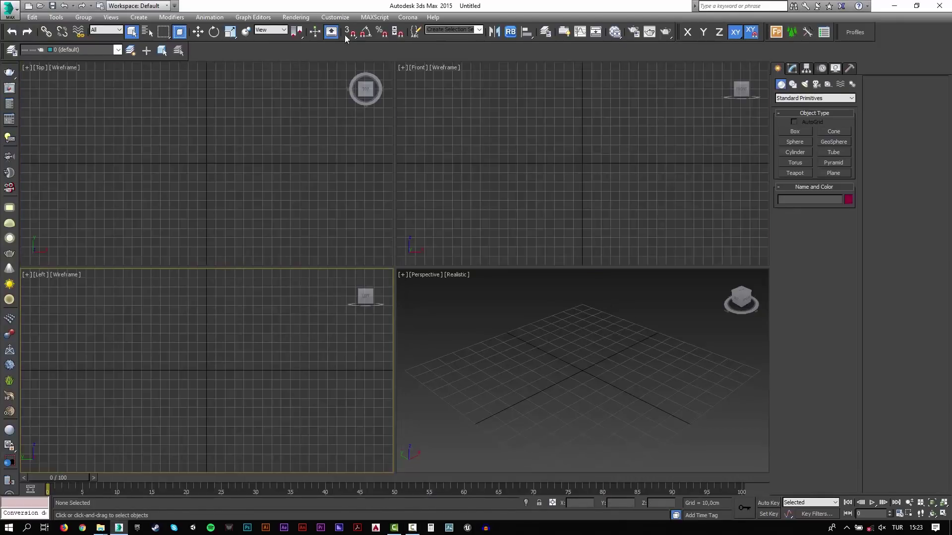
# Switch snapping to 2.5D and confirm the units are Centimeters.
pyautogui.moveTo(346, 36); pyautogui.dragTo(347, 59)
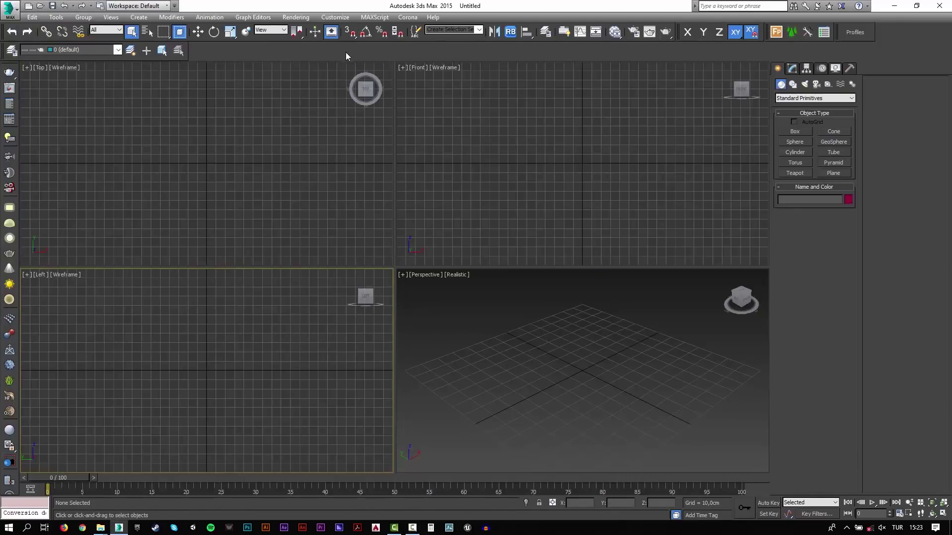
pyautogui.click(335, 17)
pyautogui.click(347, 145)
pyautogui.click(475, 186)
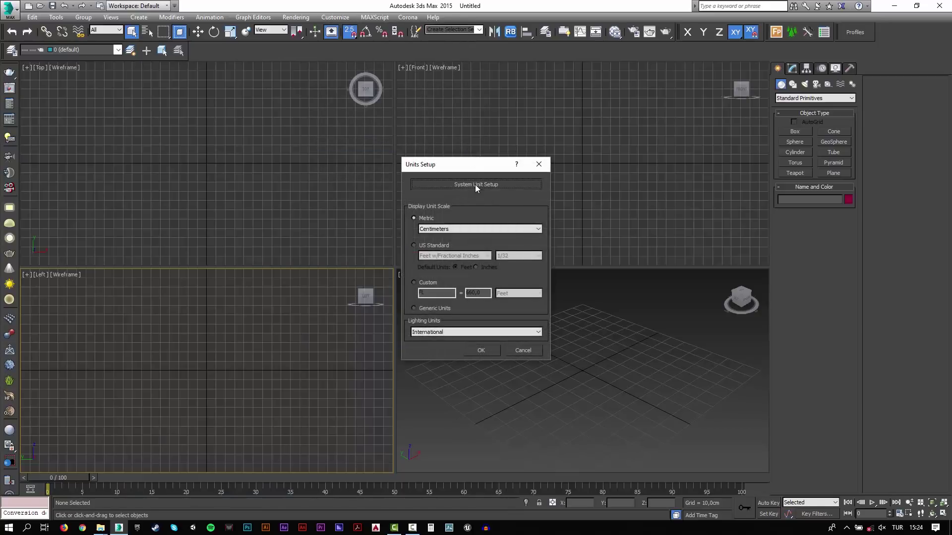
pyautogui.click(474, 312)
pyautogui.click(480, 350)
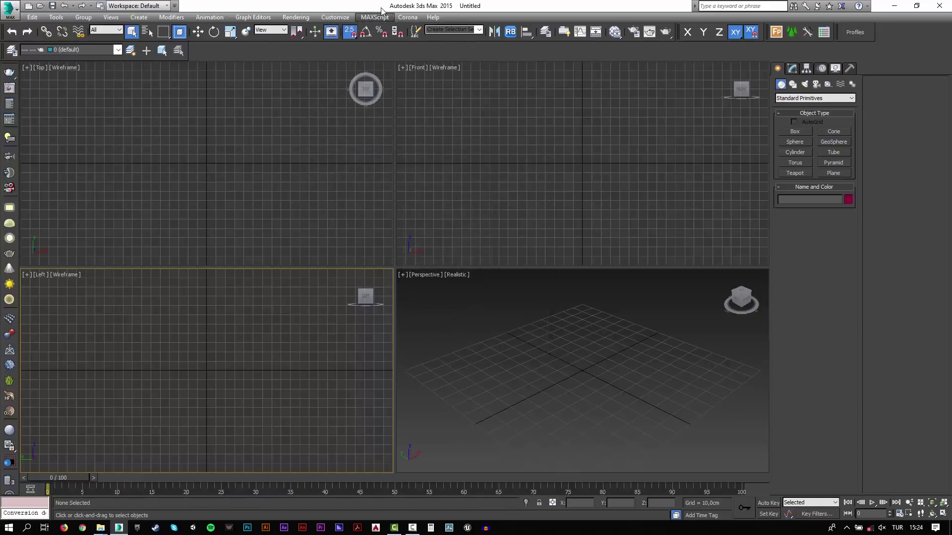
# Review the Gamma and LUT preferences, leaving correction disabled.
pyautogui.click(335, 17)
pyautogui.click(356, 173)
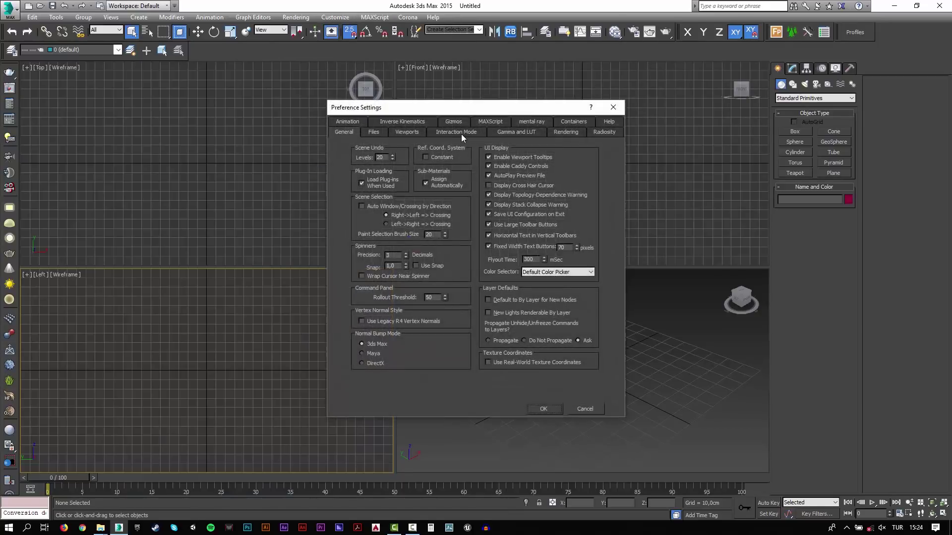
pyautogui.click(518, 133)
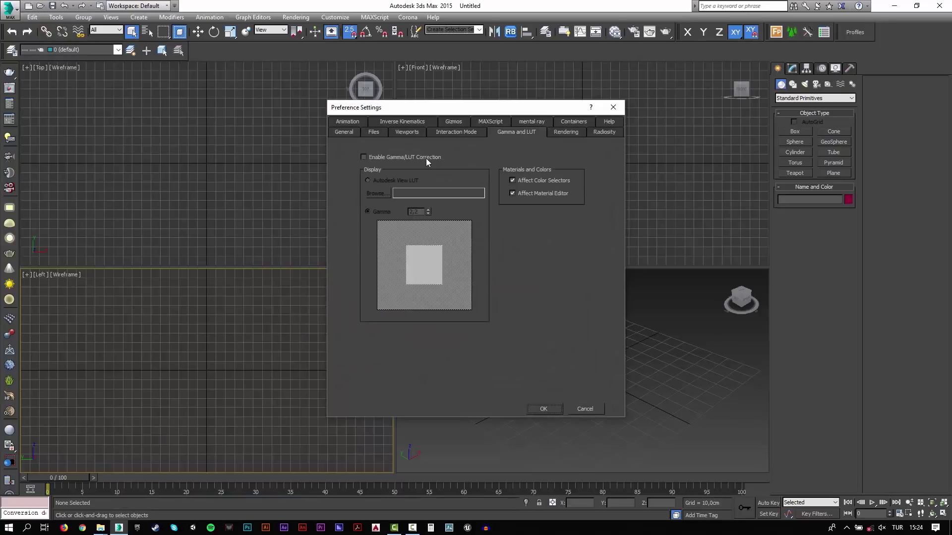
pyautogui.click(544, 409)
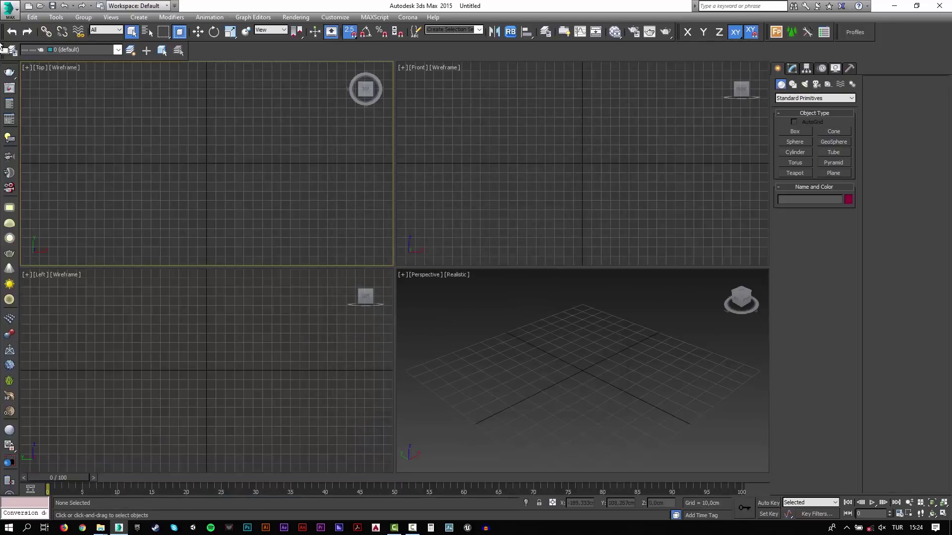
# Merge all three groups from Bed_Corona.max in the Bed folder into the scene.
pyautogui.click(9, 9)
pyautogui.moveTo(35, 147)
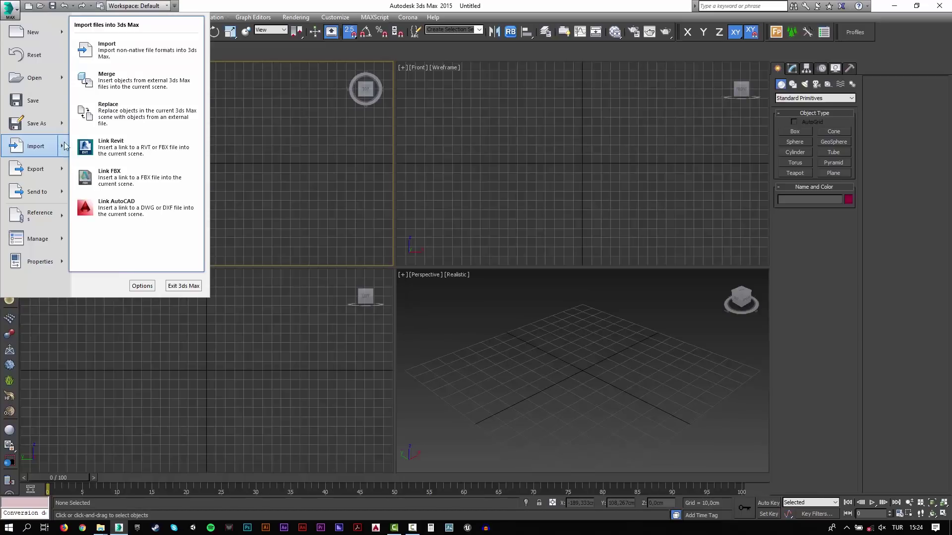
pyautogui.click(104, 80)
pyautogui.click(123, 25)
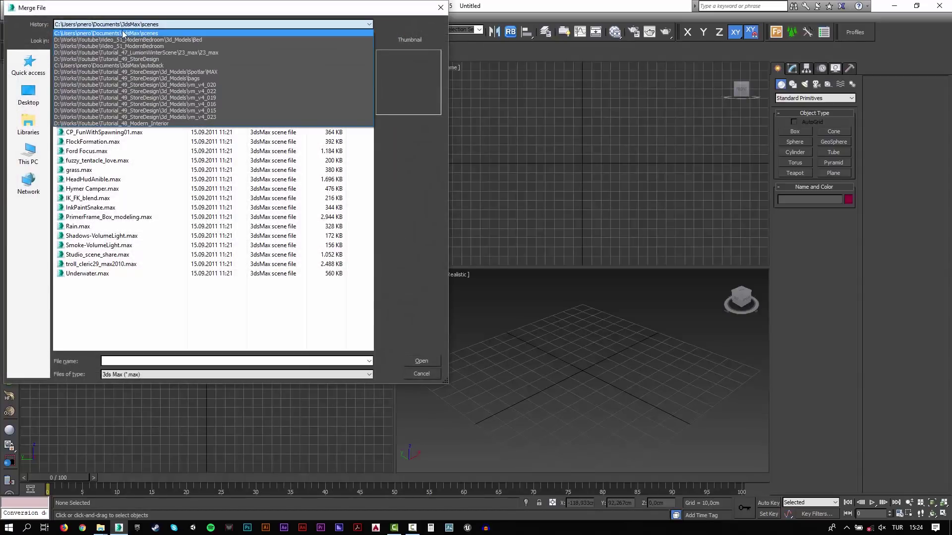
pyautogui.click(123, 25)
pyautogui.click(122, 42)
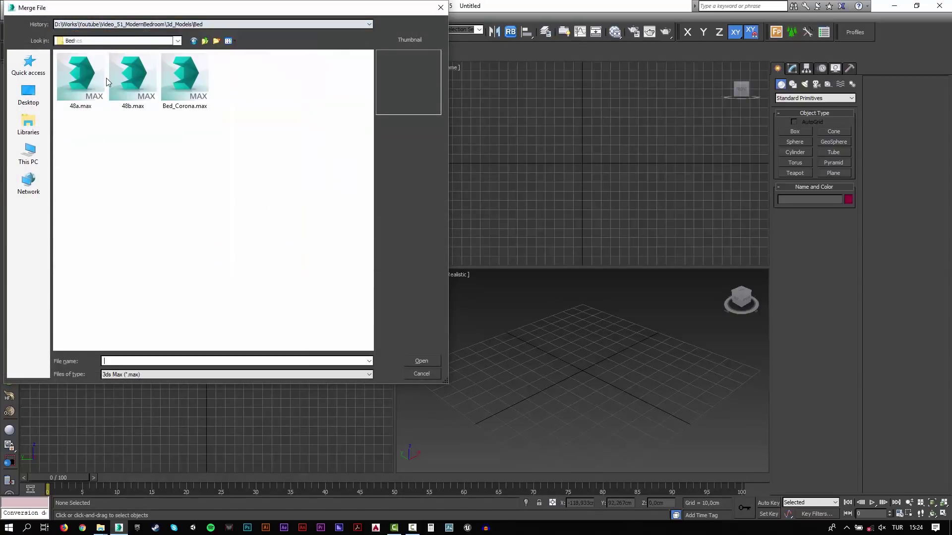
pyautogui.doubleClick(188, 83)
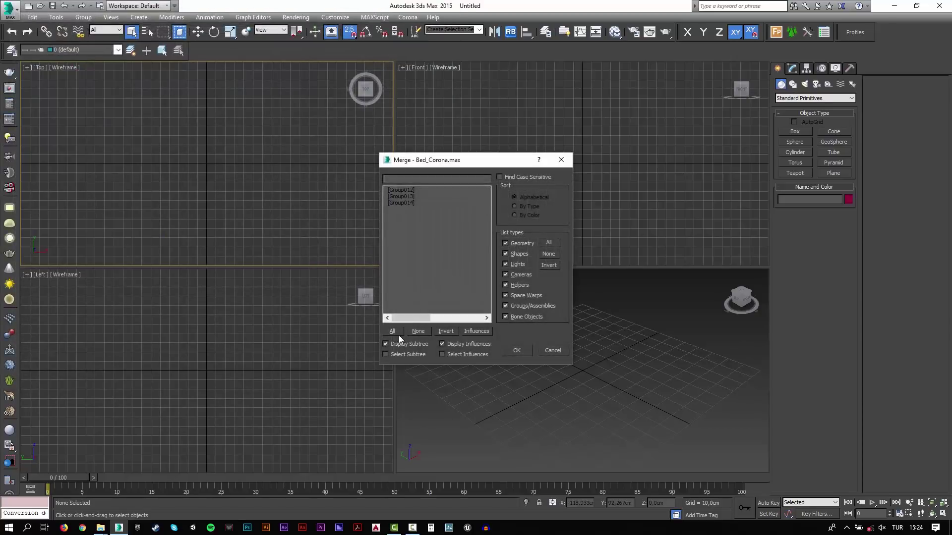
pyautogui.click(398, 335)
pyautogui.click(518, 350)
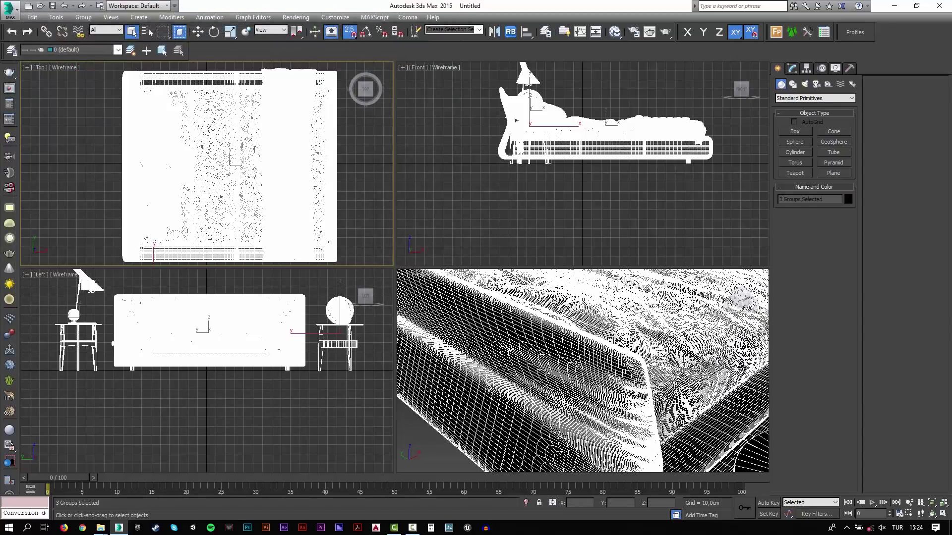
# Maximize the Perspective viewport with plain Shaded display.
pyautogui.click(427, 439)
pyautogui.press('z')
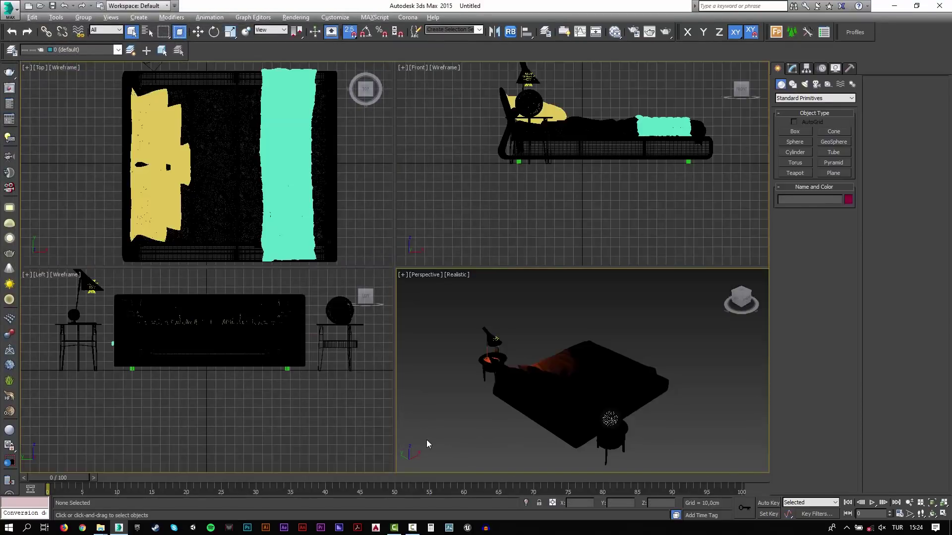
pyautogui.hotkey('alt', 'w')
pyautogui.click(80, 67)
pyautogui.click(92, 88)
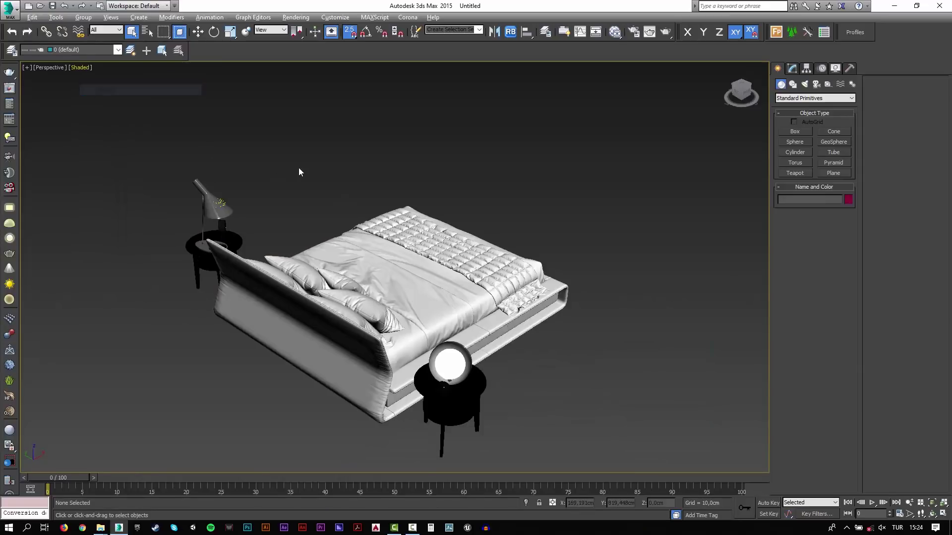
# Switch to Top view, zoom to the bed and nightstands, and select them all.
pyautogui.keyDown('alt'); pyautogui.moveTo(299, 171); pyautogui.dragTo(306, 161, button='middle'); pyautogui.keyUp('alt')
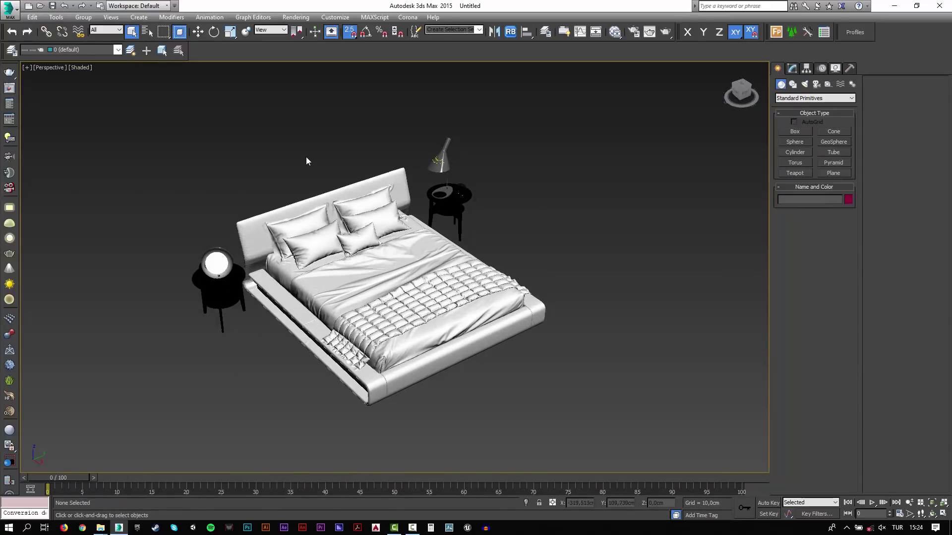
pyautogui.scroll(3, 332, 266)
pyautogui.scroll(-3, 396, 277)
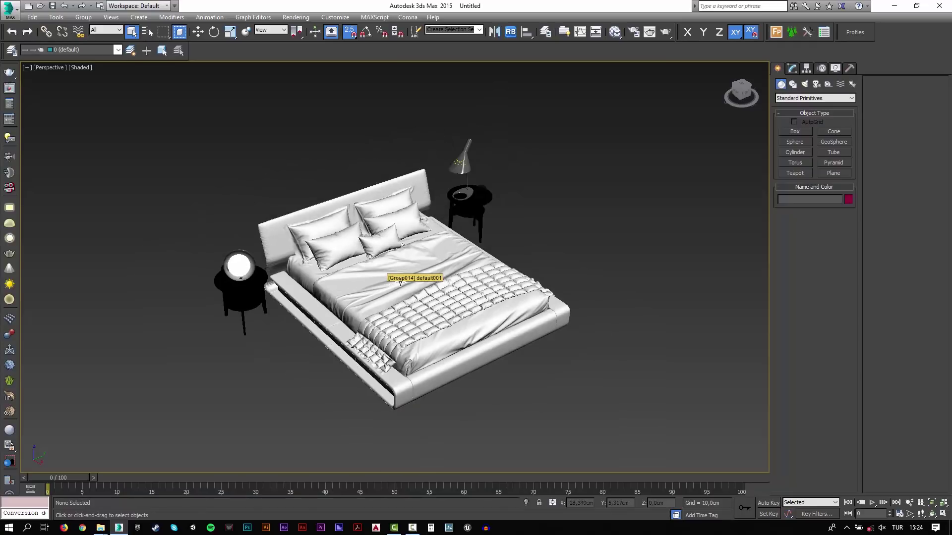
pyautogui.press('t')
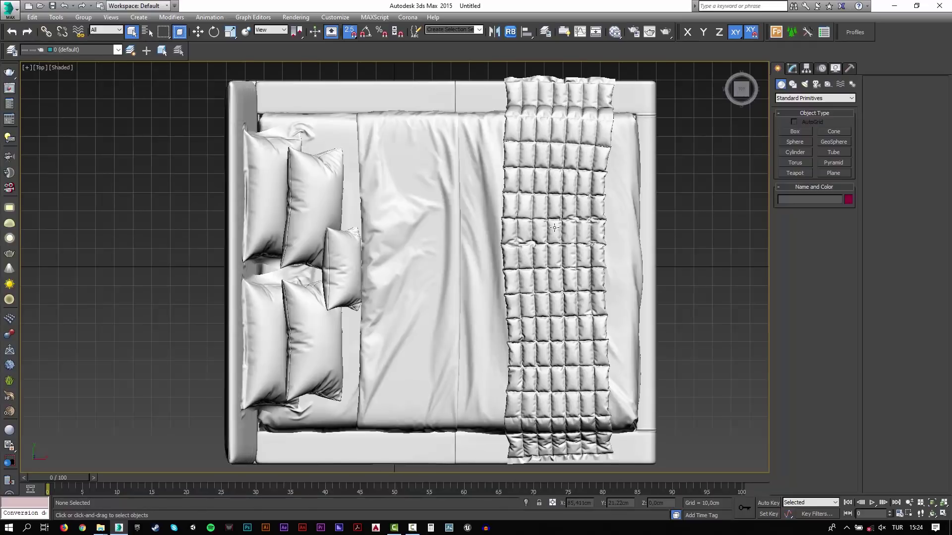
pyautogui.press('z')
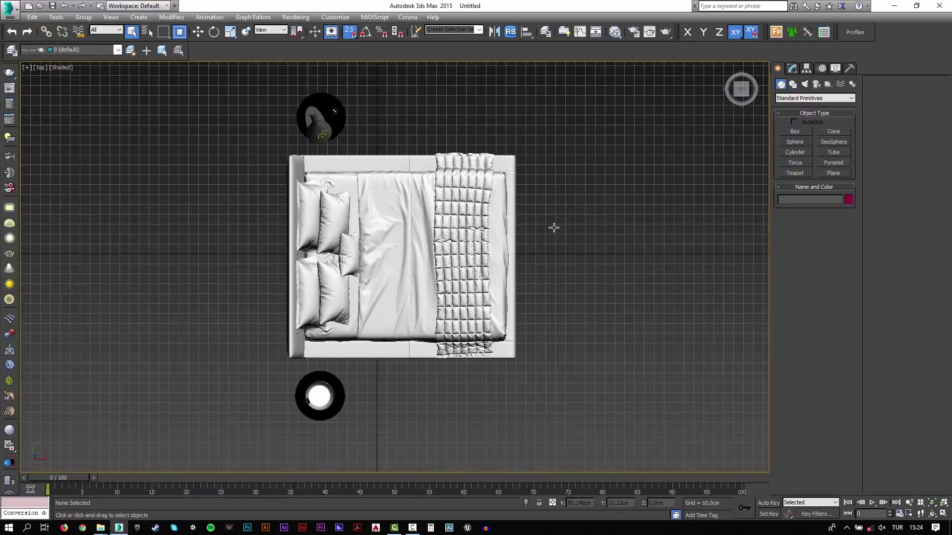
pyautogui.hotkey('ctrl', 'a')
# Rotate the bed and nightstands -90° about Z using angle snap.
pyautogui.press('e')
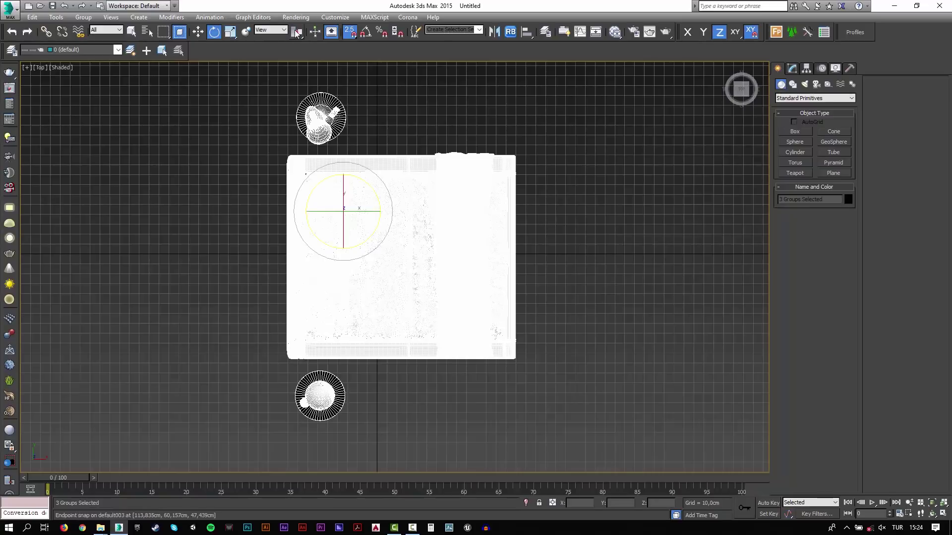
pyautogui.moveTo(372, 191)
pyautogui.mouseDown()
pyautogui.moveTo(422, 251)
pyautogui.moveTo(382, 192)
pyautogui.moveTo(413, 216)
pyautogui.mouseUp()
pyautogui.press('a')
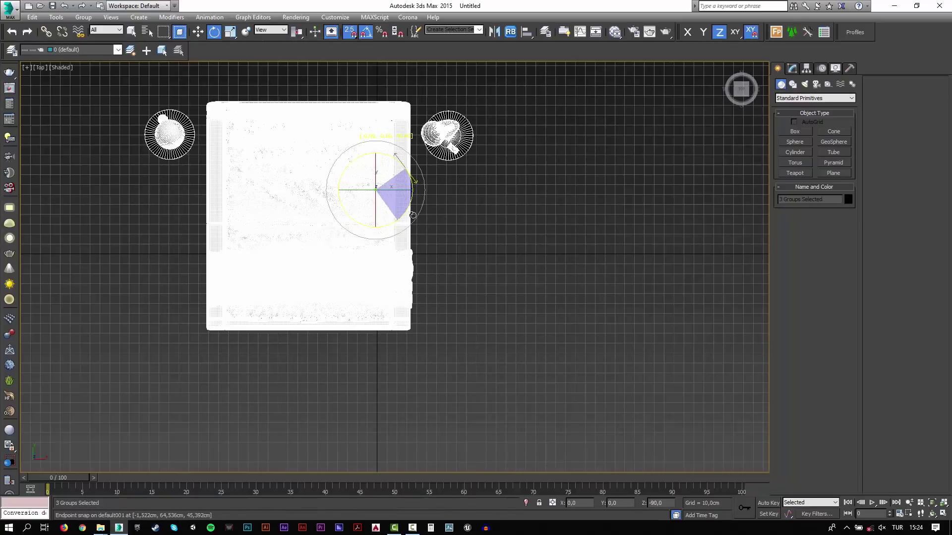
# Move the bed group toward the lower right with snapping off.
pyautogui.press('w')
pyautogui.moveTo(353, 159)
pyautogui.mouseDown()
pyautogui.moveTo(452, 220)
pyautogui.moveTo(447, 231)
pyautogui.mouseUp()
pyautogui.rightClick(448, 231)
pyautogui.press('s')
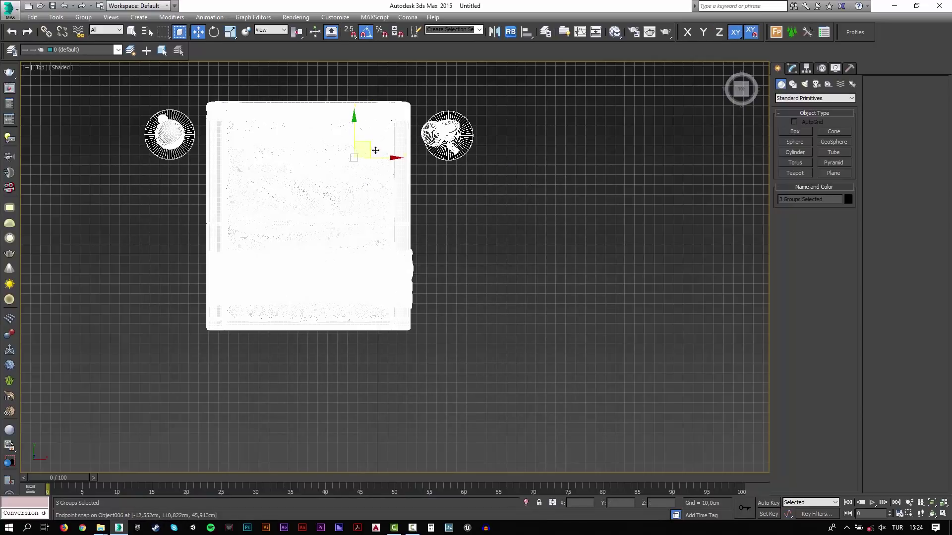
pyautogui.moveTo(374, 149)
pyautogui.mouseDown()
pyautogui.moveTo(451, 226)
pyautogui.moveTo(443, 224)
pyautogui.mouseUp()
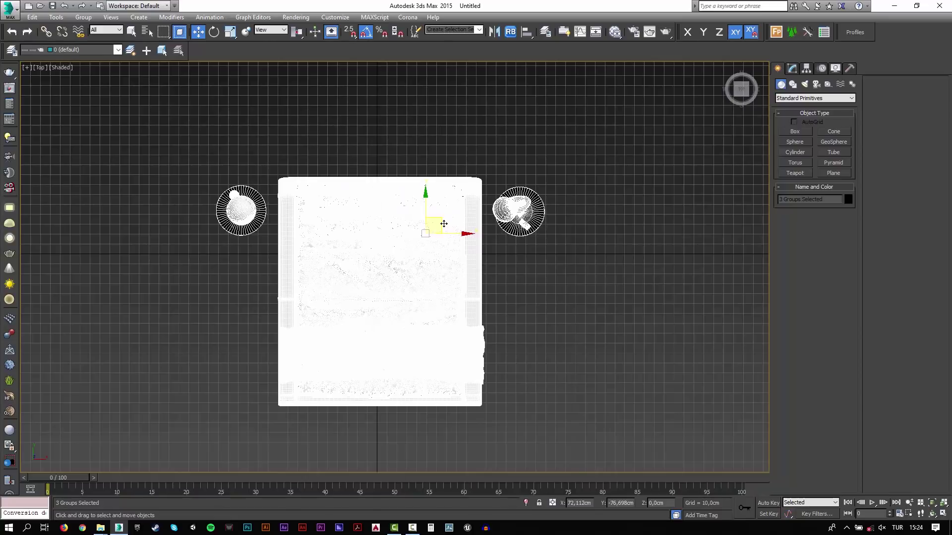
pyautogui.click(793, 83)
pyautogui.click(796, 139)
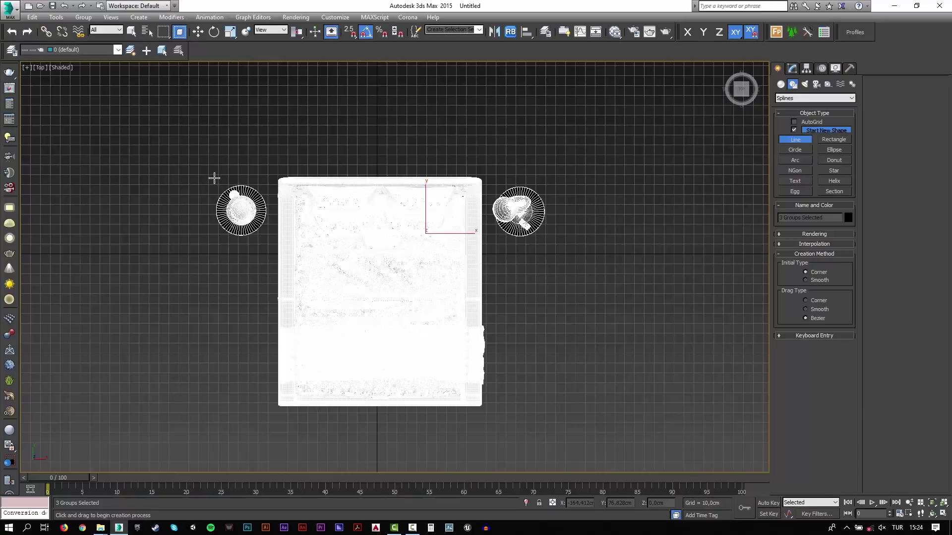
# Enable grid-point snapping and reframe the top view with the bed at upper right.
pyautogui.press('s')
pyautogui.rightClick(349, 32)
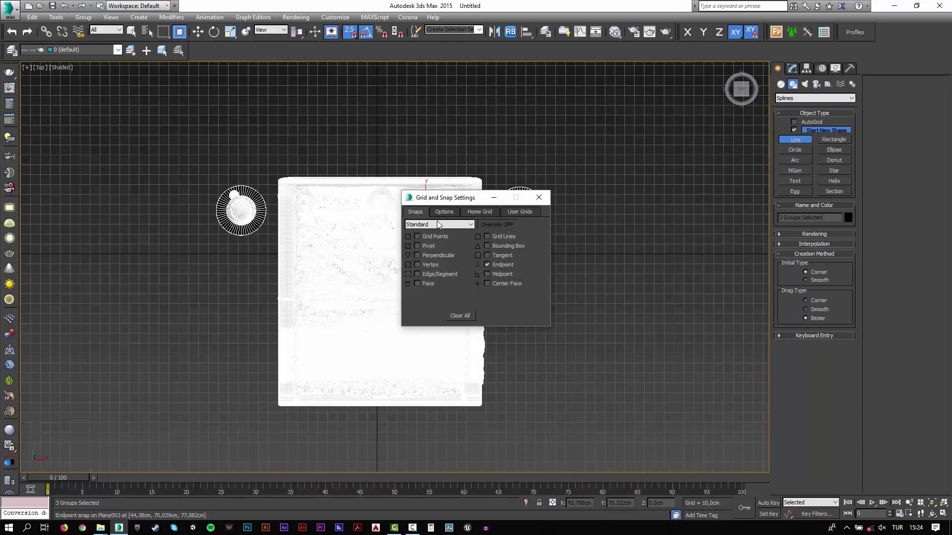
pyautogui.click(541, 198)
pyautogui.scroll(-4, 291, 254)
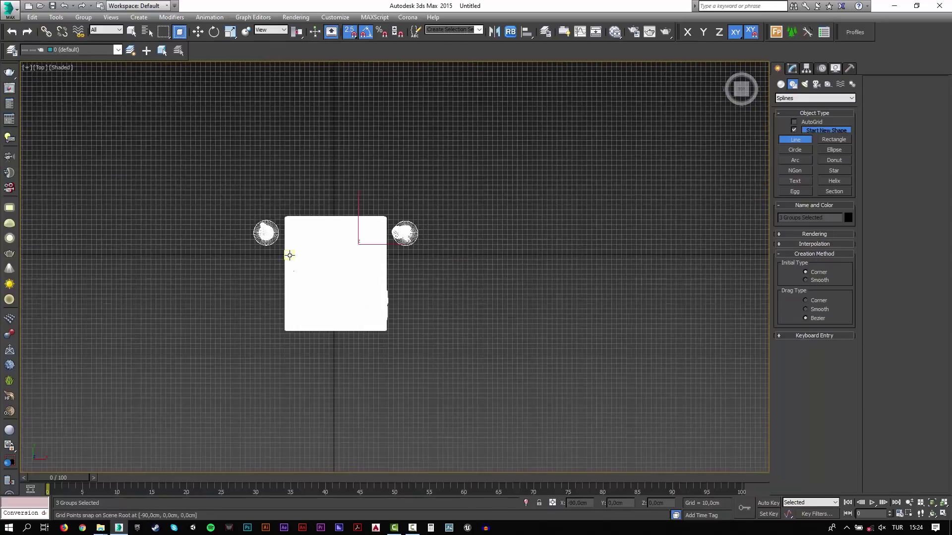
pyautogui.moveTo(289, 230); pyautogui.dragTo(378, 187, button='middle')
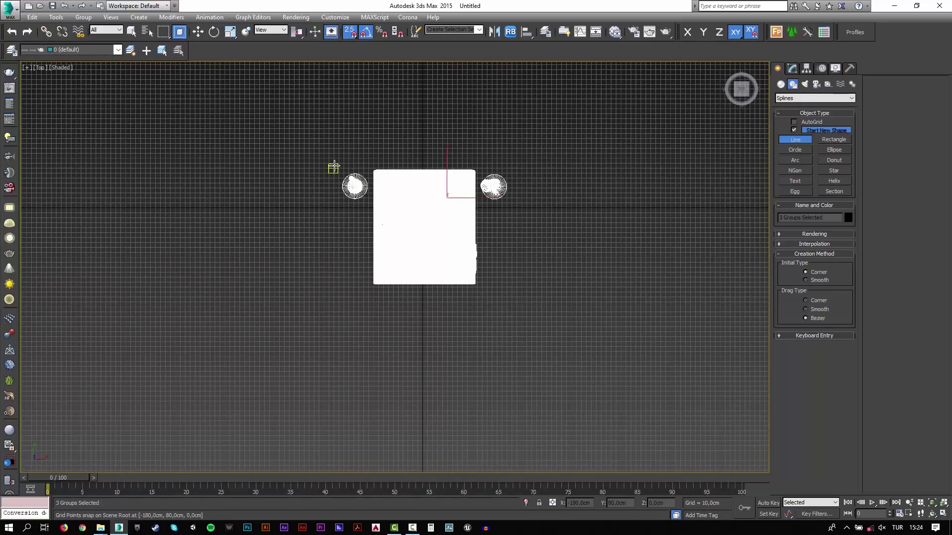
pyautogui.click(833, 140)
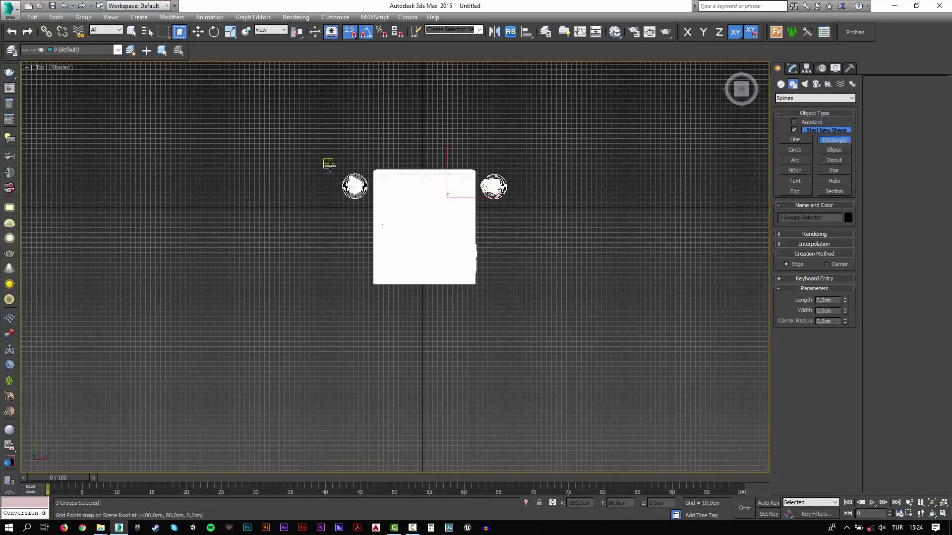
# Draw thin wall rectangles above the bed, on the right side (470 cm), and 230 cm at lower right.
pyautogui.moveTo(328, 164)
pyautogui.mouseDown()
pyautogui.moveTo(526, 164)
pyautogui.moveTo(530, 377)
pyautogui.mouseUp()
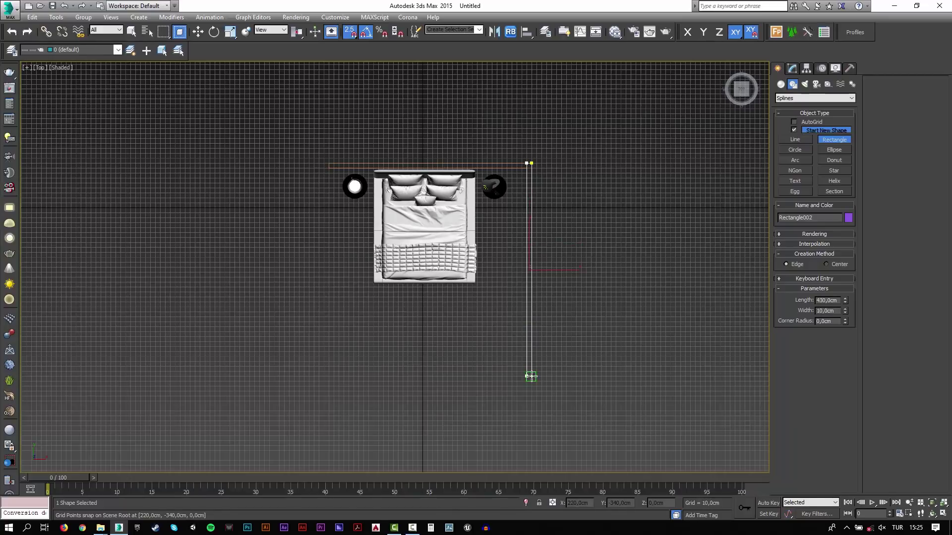
pyautogui.moveTo(530, 377); pyautogui.dragTo(530, 391)
pyautogui.moveTo(531, 392); pyautogui.dragTo(530, 362)
pyautogui.moveTo(530, 362)
pyautogui.mouseDown()
pyautogui.moveTo(644, 358)
pyautogui.moveTo(630, 357)
pyautogui.mouseUp()
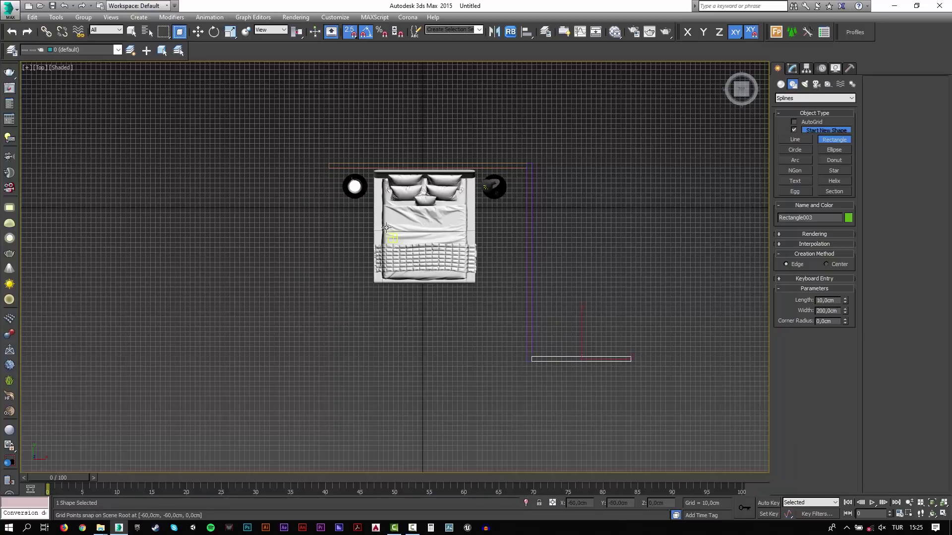
pyautogui.moveTo(323, 165); pyautogui.dragTo(323, 461)
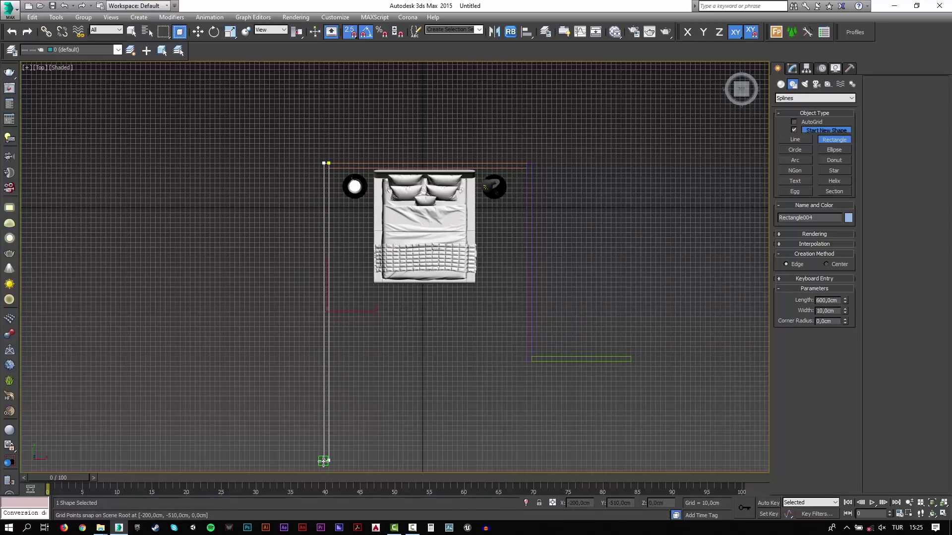
pyautogui.rightClick(323, 461)
# Draw the 760 cm left wall, the 780 cm wall and the bottom wall rectangles.
pyautogui.moveTo(329, 399)
pyautogui.mouseDown(button='middle')
pyautogui.moveTo(346, 284)
pyautogui.moveTo(344, 310)
pyautogui.mouseUp(button='middle')
pyautogui.moveTo(338, 71); pyautogui.dragTo(338, 458)
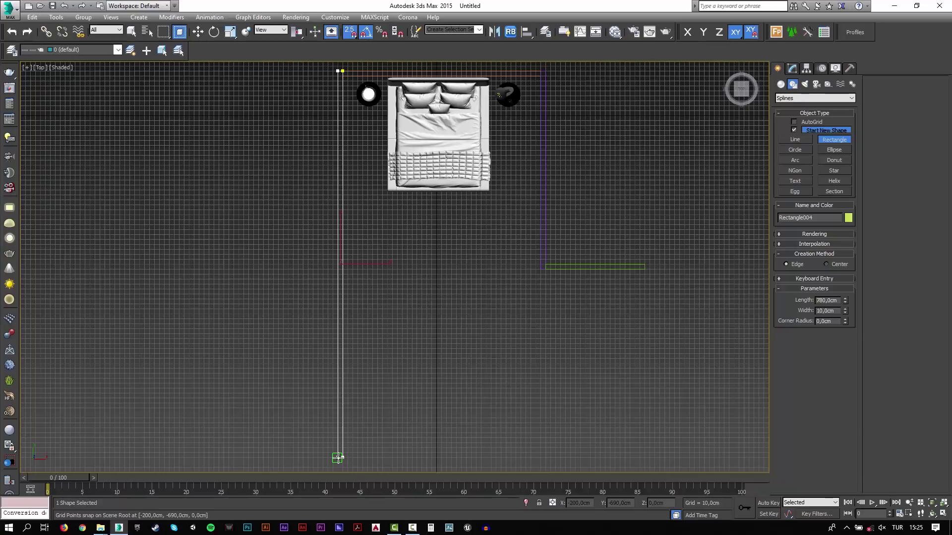
pyautogui.moveTo(337, 457); pyautogui.dragTo(639, 453)
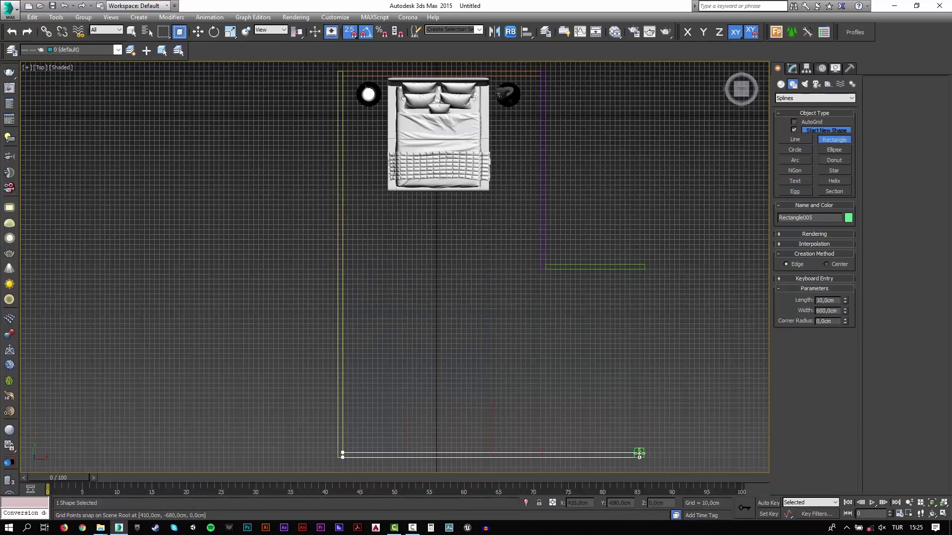
pyautogui.moveTo(639, 453); pyautogui.dragTo(648, 262)
pyautogui.press('w')
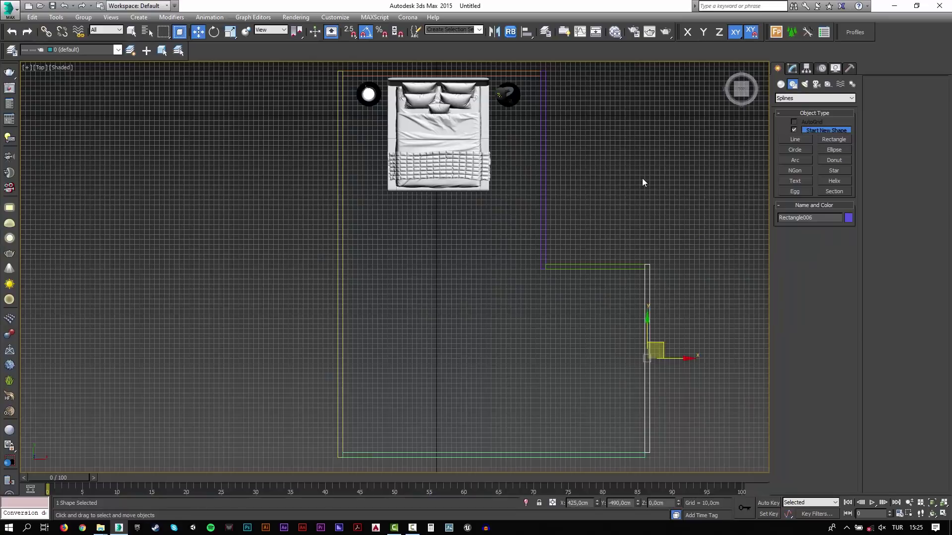
pyautogui.click(467, 221)
pyautogui.moveTo(464, 239); pyautogui.dragTo(464, 241, button='middle')
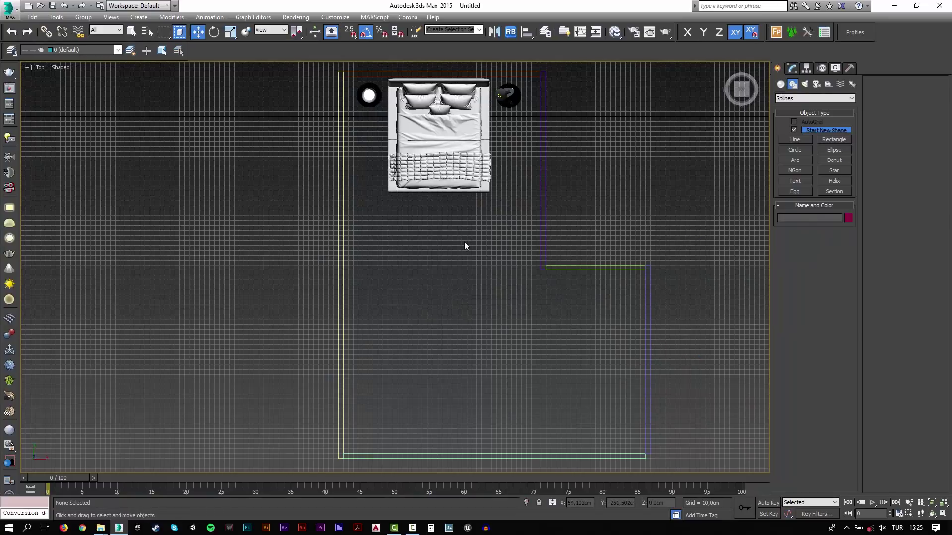
# Try a 230 cm left-wall rectangle, then cancel it and stop drawing.
pyautogui.click(843, 139)
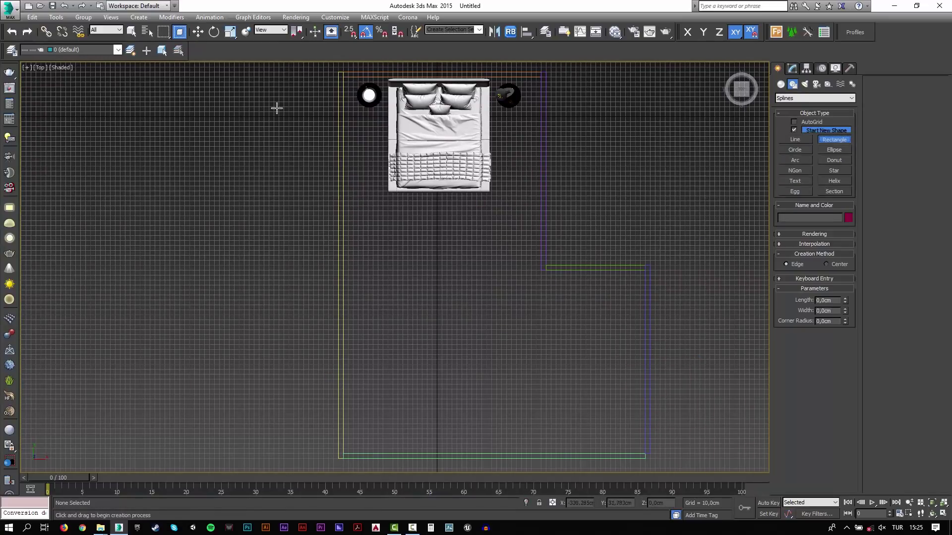
pyautogui.press('s')
pyautogui.moveTo(338, 127)
pyautogui.mouseDown()
pyautogui.moveTo(342, 240)
pyautogui.moveTo(342, 215)
pyautogui.mouseUp()
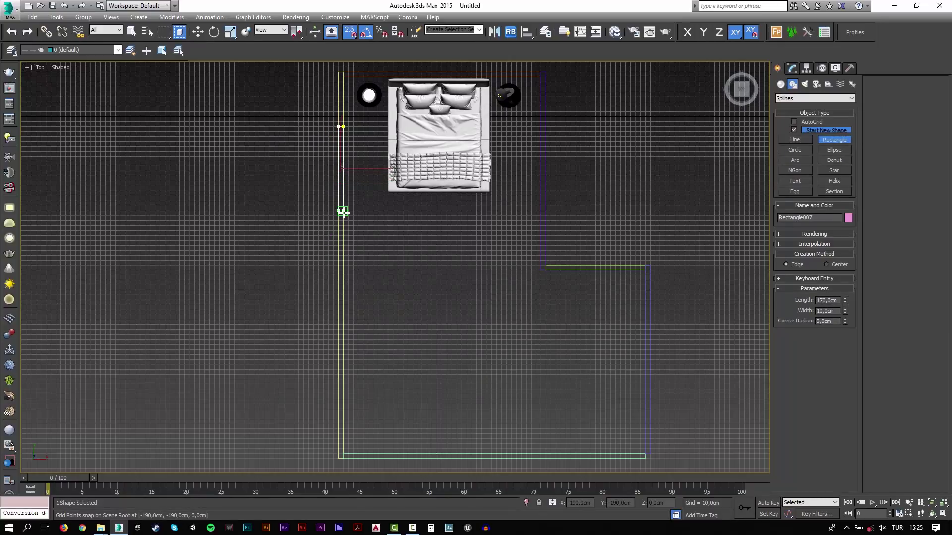
pyautogui.rightClick(342, 212)
pyautogui.rightClick(357, 236)
pyautogui.press('s')
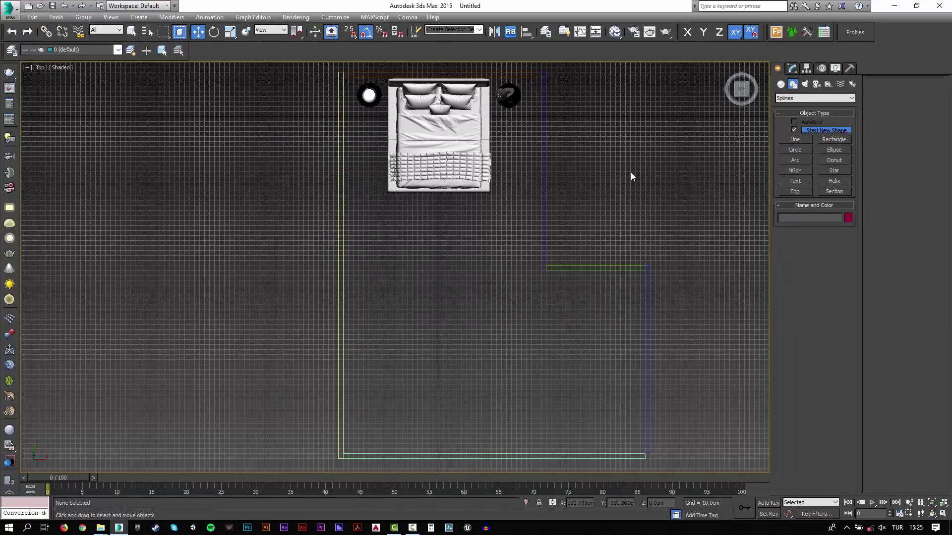
# Snap an open six-corner line from the top-left room corner through the stepped corner to the bottom-left.
pyautogui.click(796, 140)
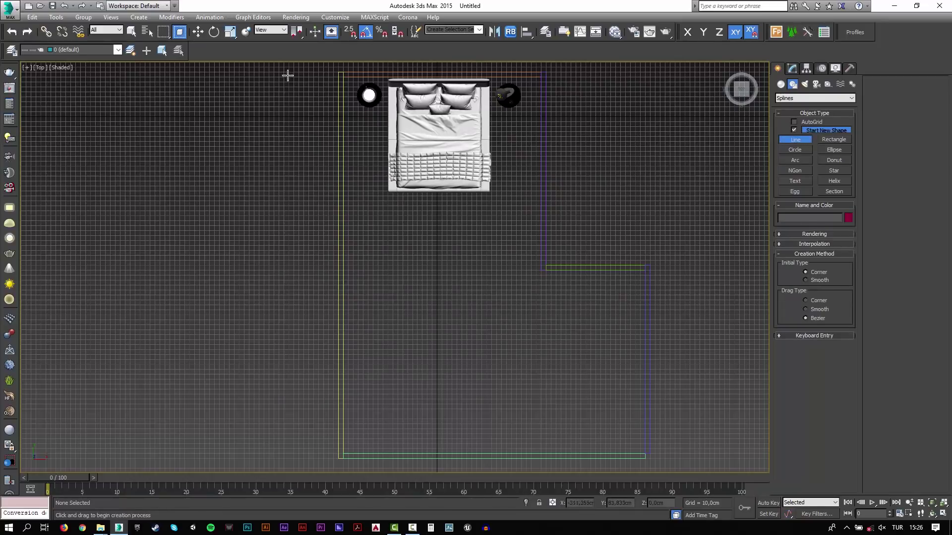
pyautogui.press('s')
pyautogui.click(343, 72)
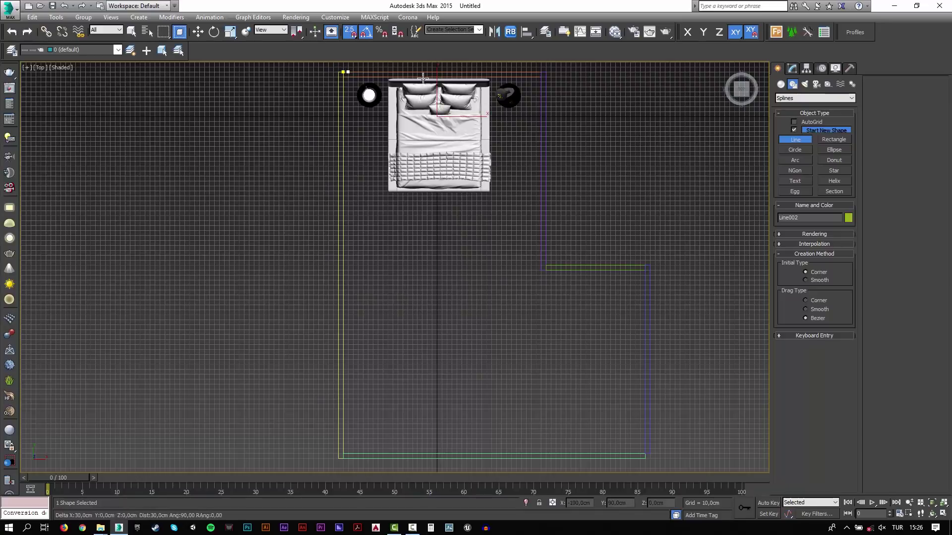
pyautogui.click(546, 72)
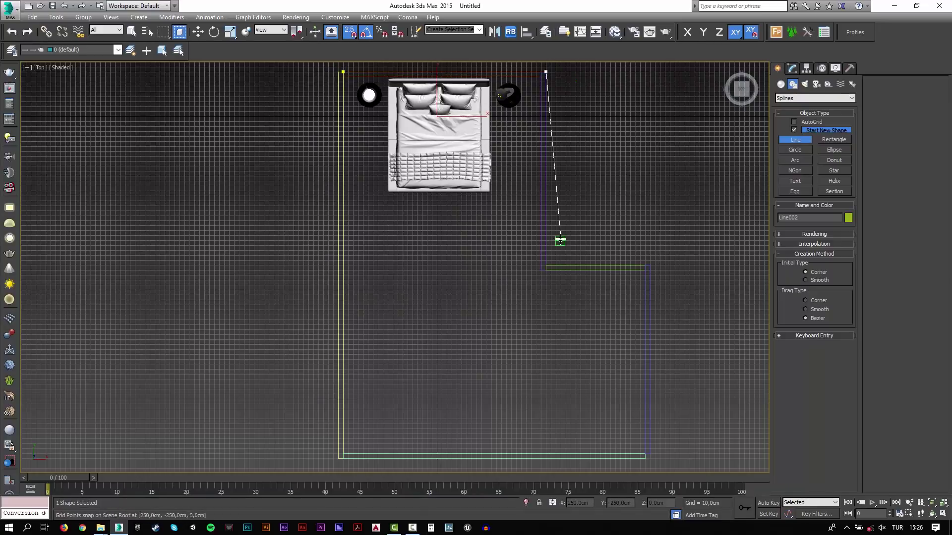
pyautogui.click(547, 265)
pyautogui.click(650, 266)
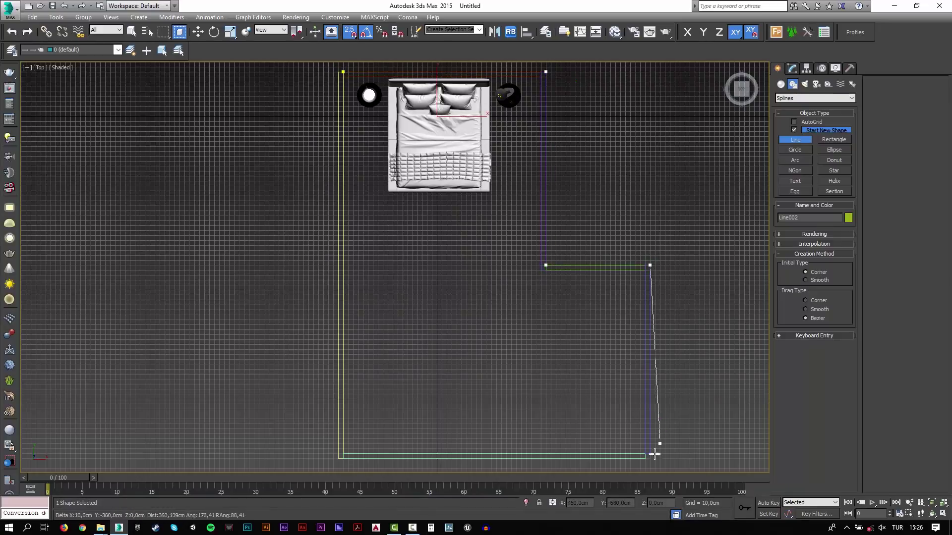
pyautogui.click(650, 458)
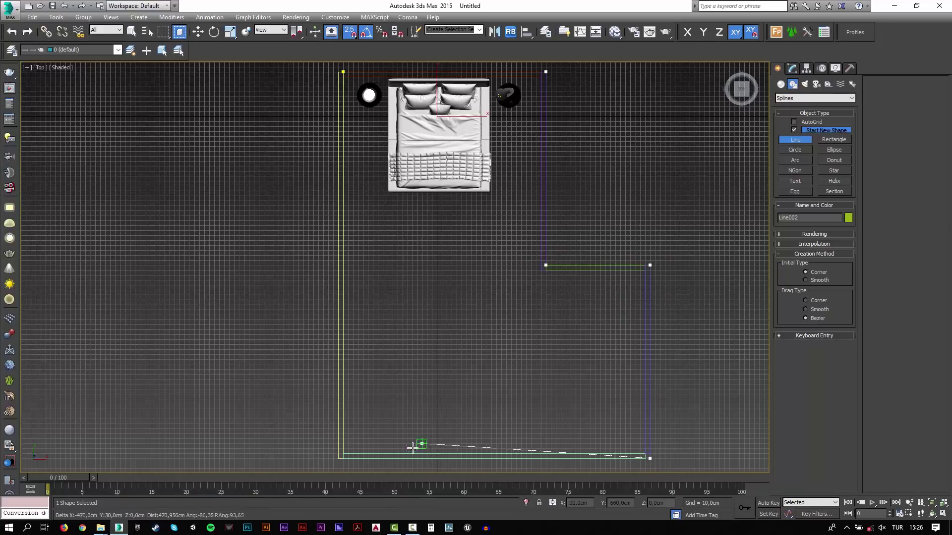
pyautogui.click(343, 458)
pyautogui.rightClick(399, 397)
# Turn off snapping and select the Line002 spline for editing.
pyautogui.press('s')
pyautogui.press('w')
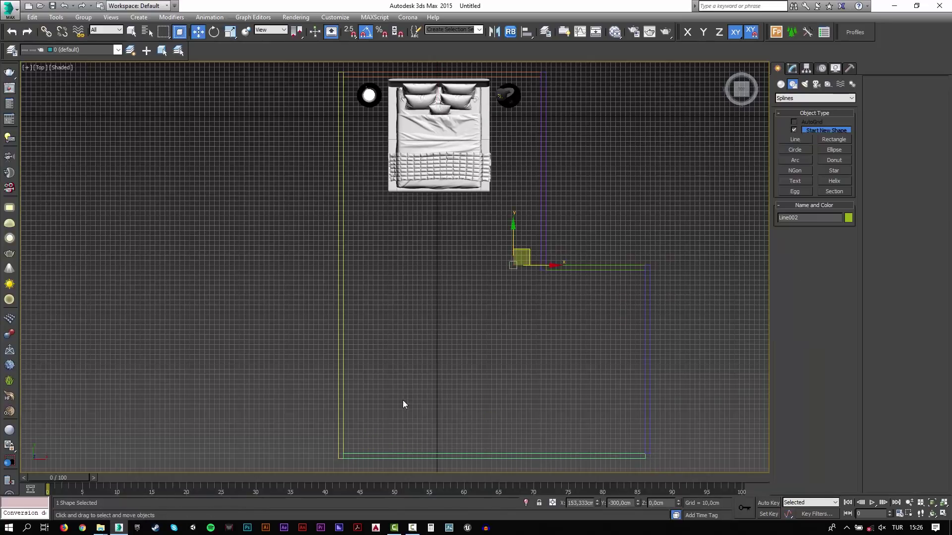
pyautogui.moveTo(409, 434); pyautogui.dragTo(416, 370, button='middle')
pyautogui.click(409, 400)
pyautogui.write('-10')
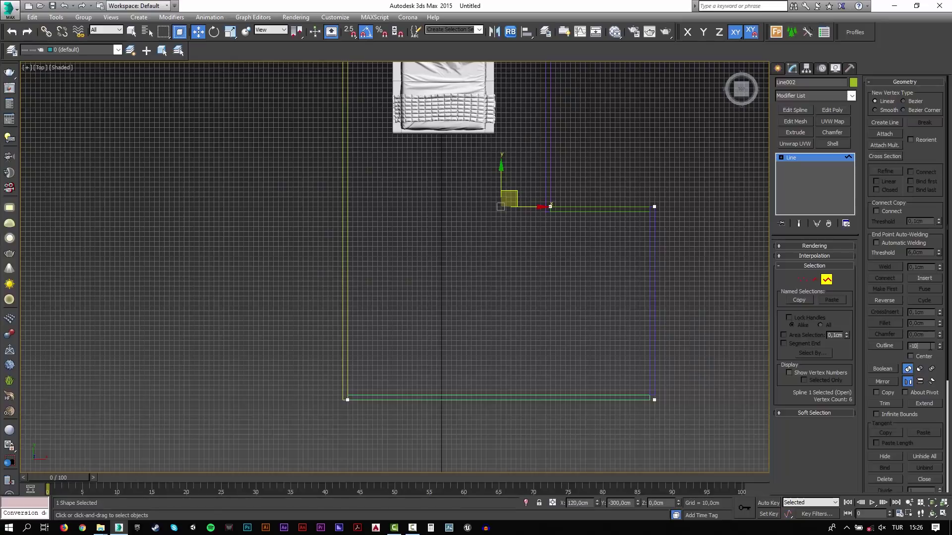
# Give Line002 a -10 cm outline and an Extrude modifier of 280 cm.
pyautogui.press('Return')
pyautogui.moveTo(688, 304); pyautogui.dragTo(685, 306, button='middle')
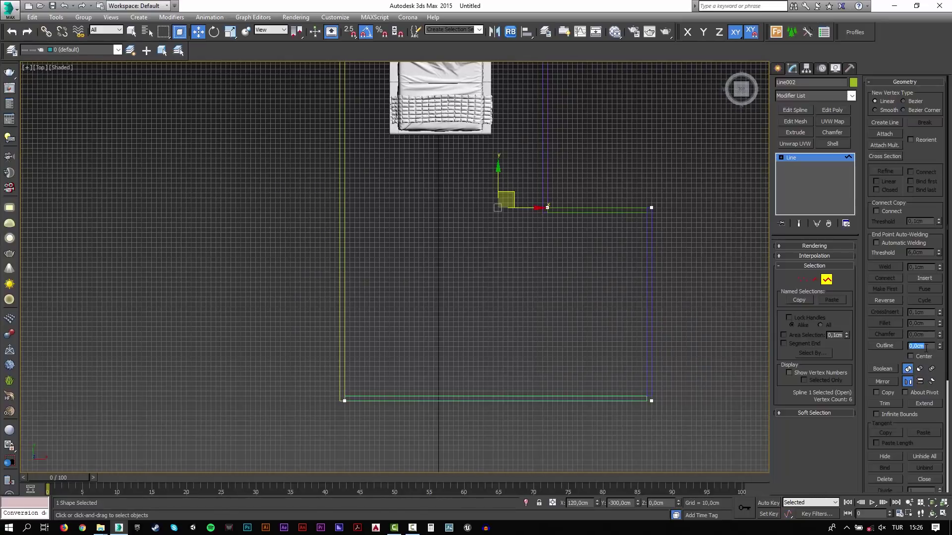
pyautogui.click(795, 133)
pyautogui.write('280')
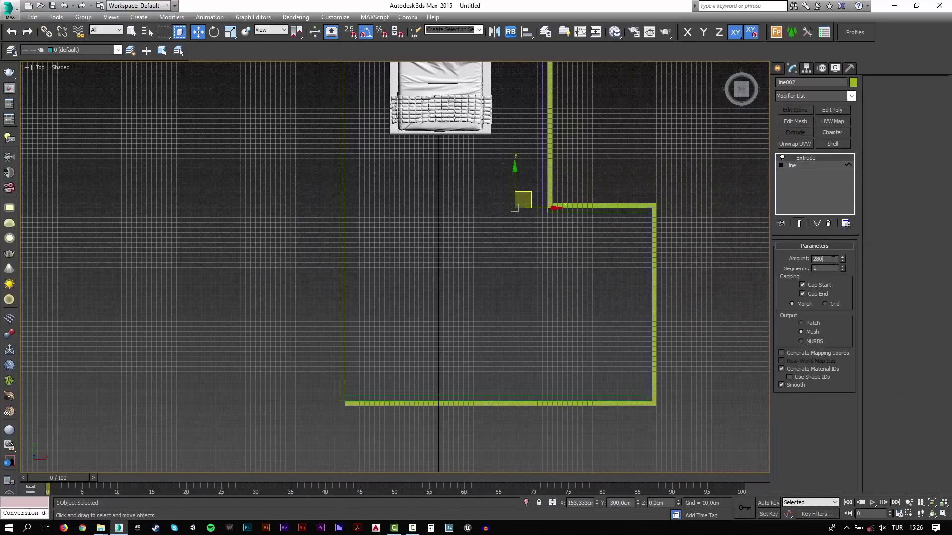
pyautogui.press('Return')
pyautogui.click(602, 251)
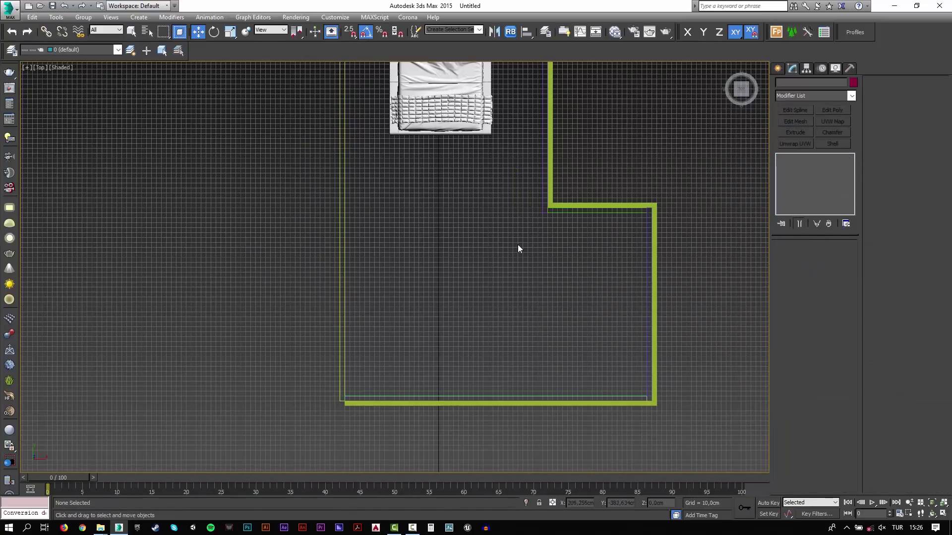
pyautogui.moveTo(518, 244); pyautogui.dragTo(565, 412, button='middle')
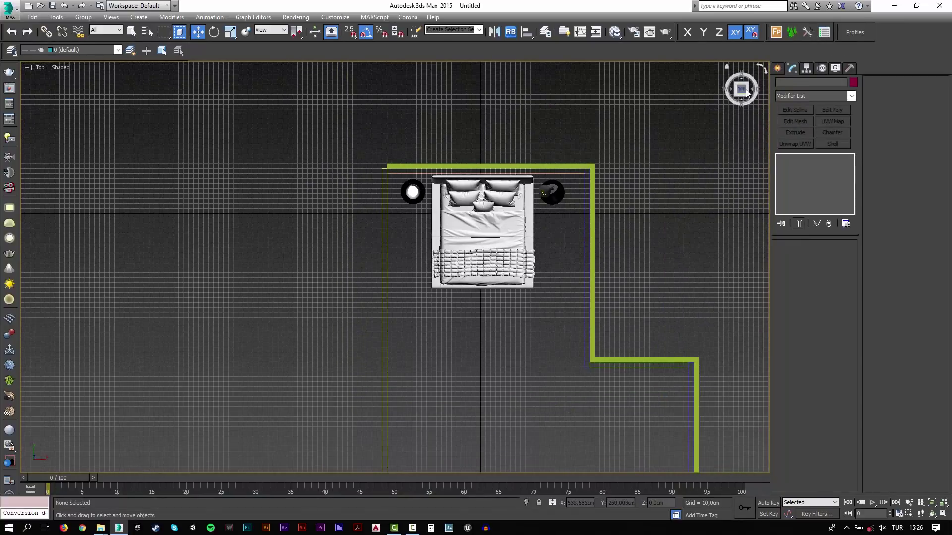
pyautogui.click(777, 68)
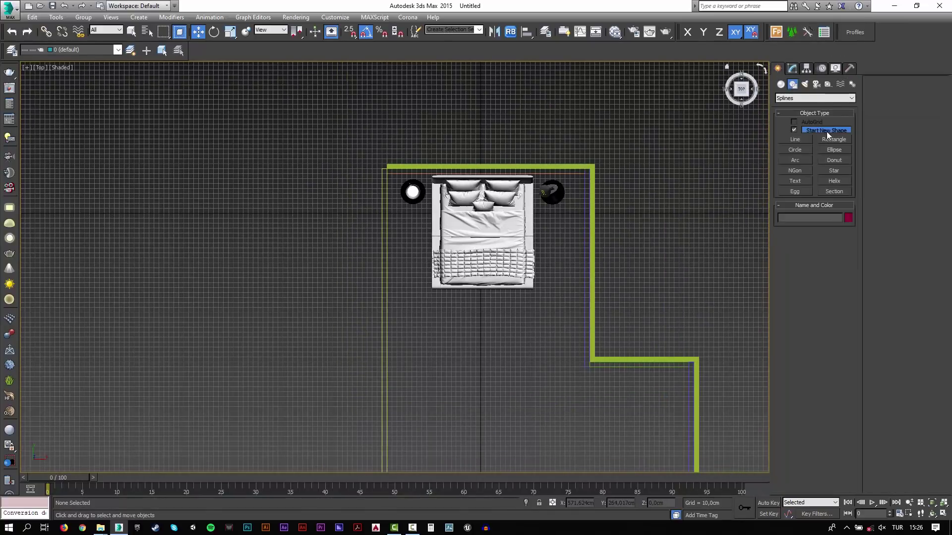
# Drag Camera001 from the room's foot toward the bed and view through it with safe frame.
pyautogui.click(817, 84)
pyautogui.click(795, 132)
pyautogui.moveTo(512, 450); pyautogui.dragTo(552, 341, button='middle')
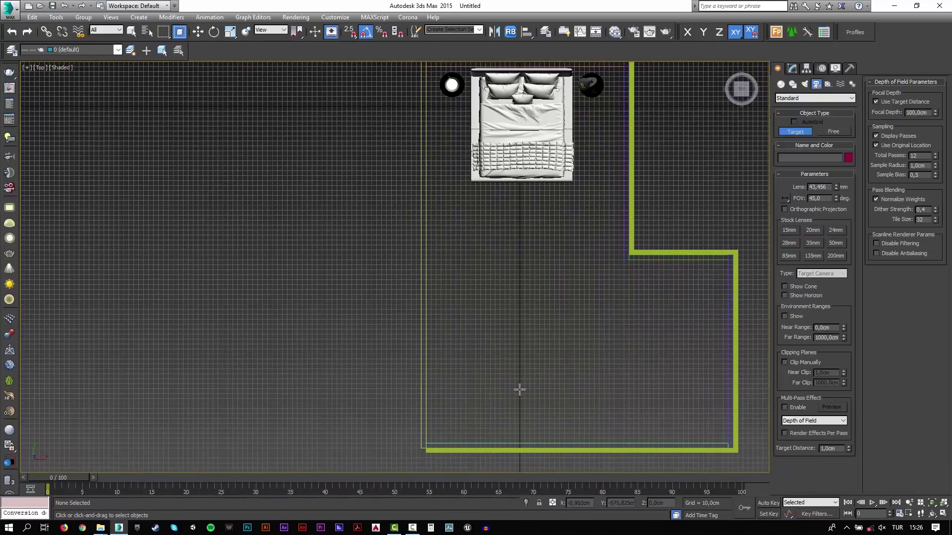
pyautogui.moveTo(519, 390); pyautogui.dragTo(520, 225)
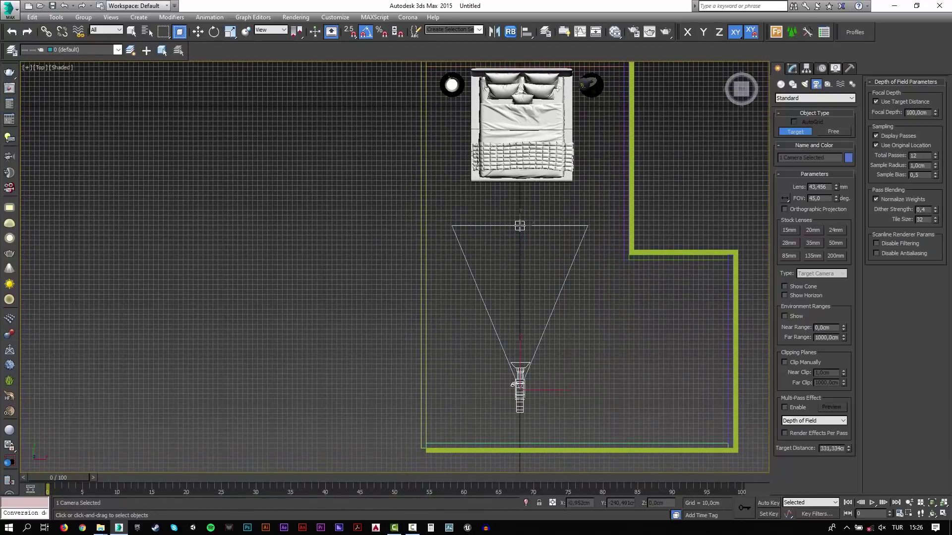
pyautogui.press('c')
pyautogui.hotkey('shift', 'f')
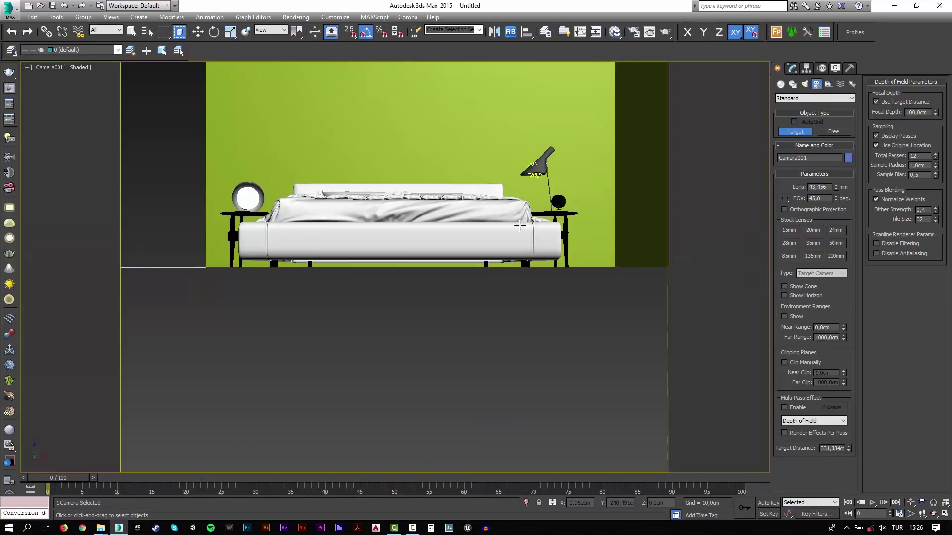
# Set the Render Setup output size to HDTV (video) 1920x1080.
pyautogui.click(636, 34)
pyautogui.click(339, 61)
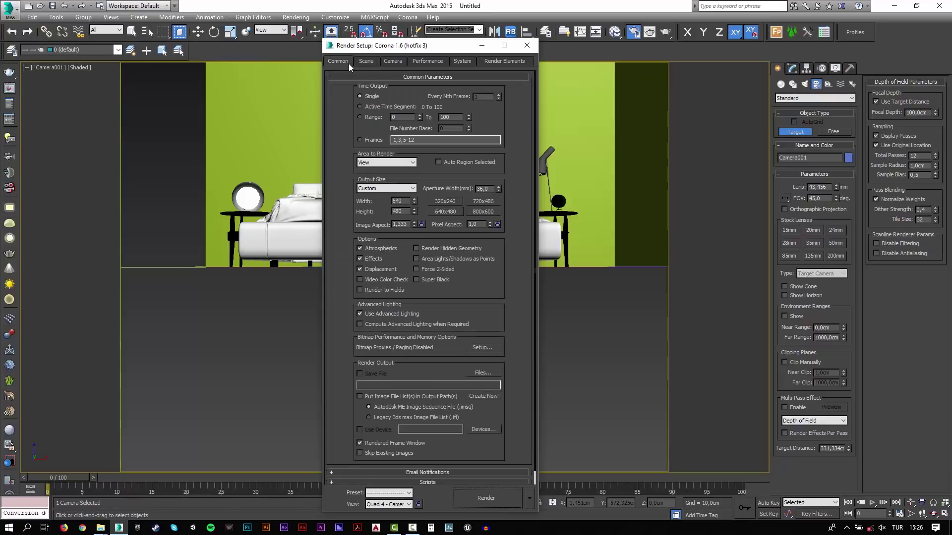
pyautogui.click(395, 193)
pyautogui.click(391, 314)
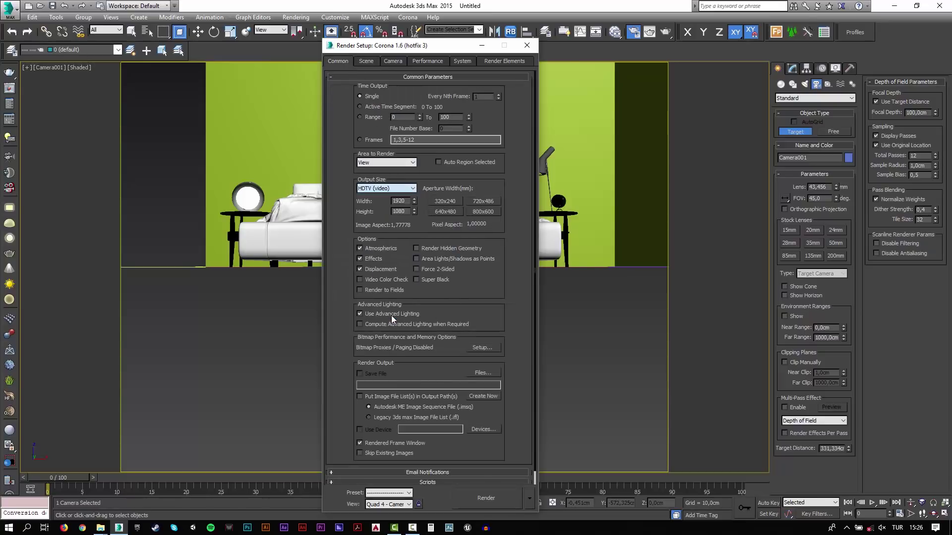
pyautogui.click(527, 45)
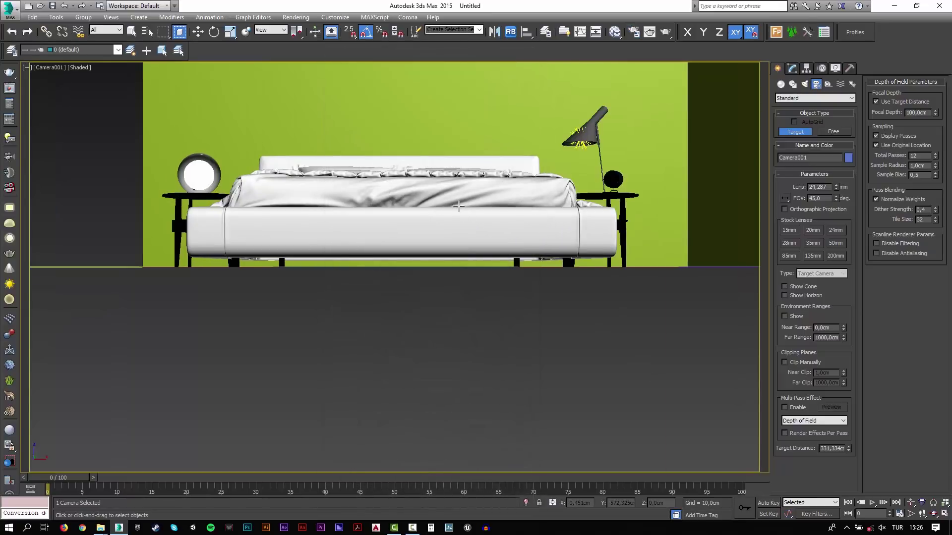
# Adjust the camera framing, then return to a Top view showing the whole room.
pyautogui.moveTo(410, 150); pyautogui.dragTo(406, 229, button='middle')
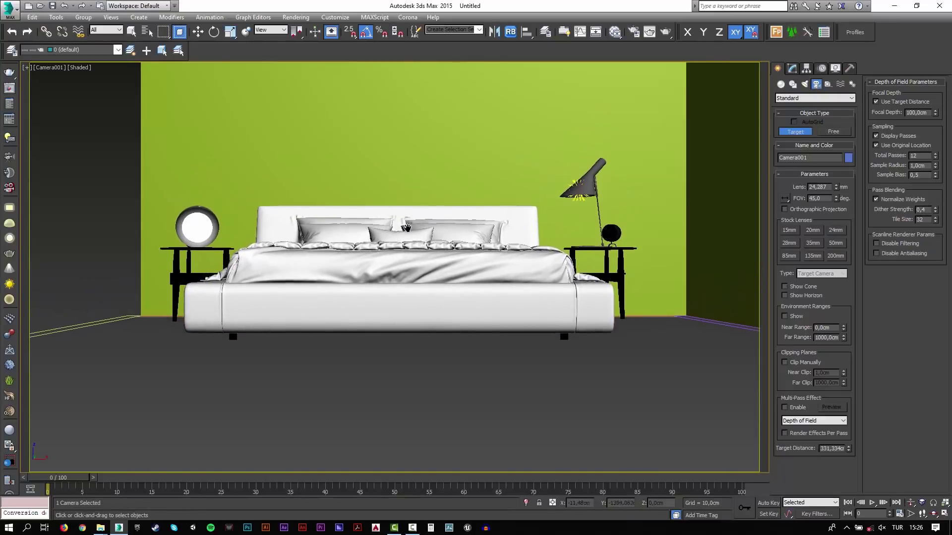
pyautogui.press('w')
pyautogui.click(394, 371)
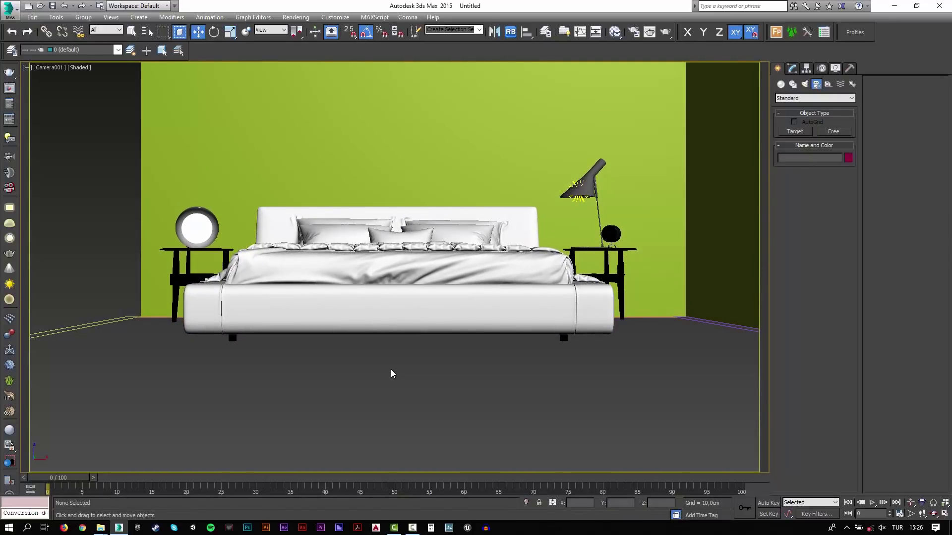
pyautogui.press('t')
pyautogui.scroll(-5, 397, 360)
pyautogui.moveTo(436, 277); pyautogui.dragTo(462, 116, button='middle')
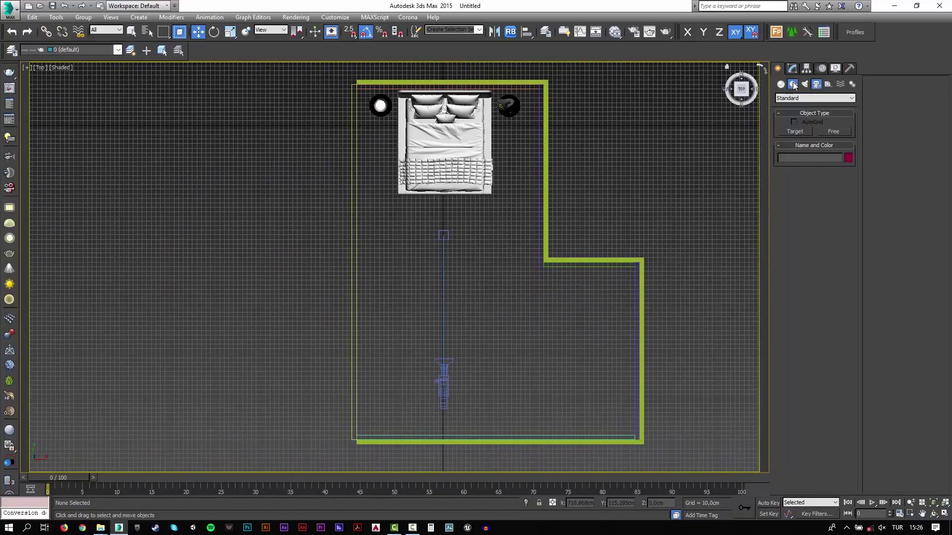
# Trace the L-shaped room outline inside the walls as a closed, grid-snapped line.
pyautogui.click(793, 85)
pyautogui.click(795, 139)
pyautogui.press('s')
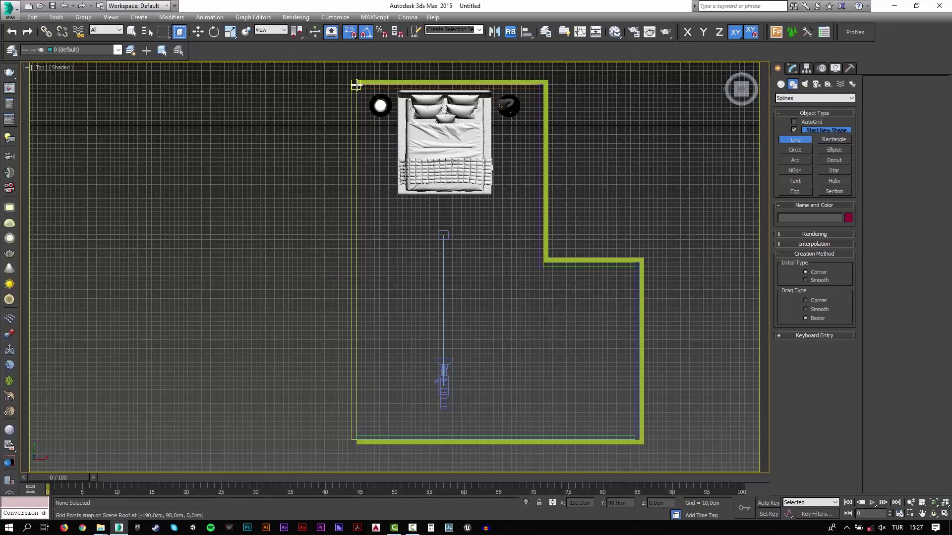
pyautogui.click(356, 85)
pyautogui.click(544, 85)
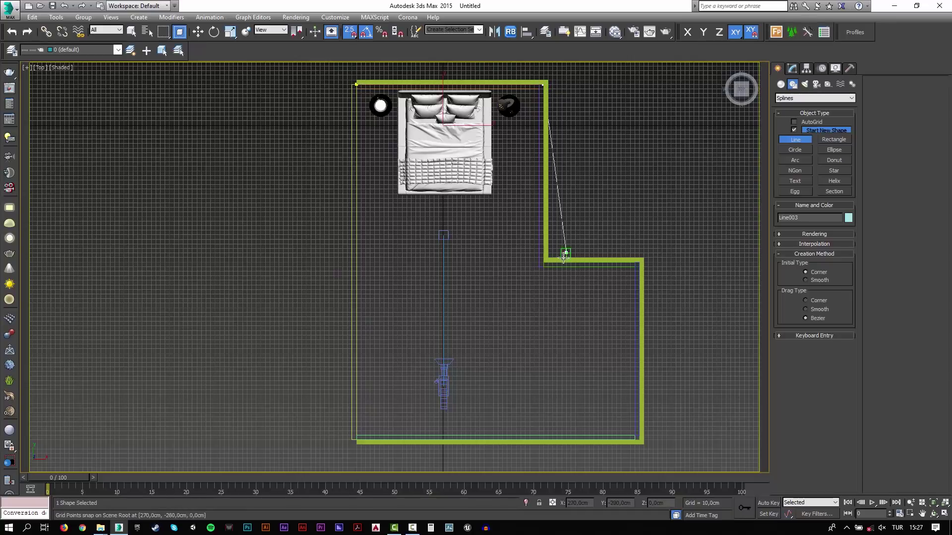
pyautogui.click(544, 263)
pyautogui.click(642, 262)
pyautogui.click(639, 440)
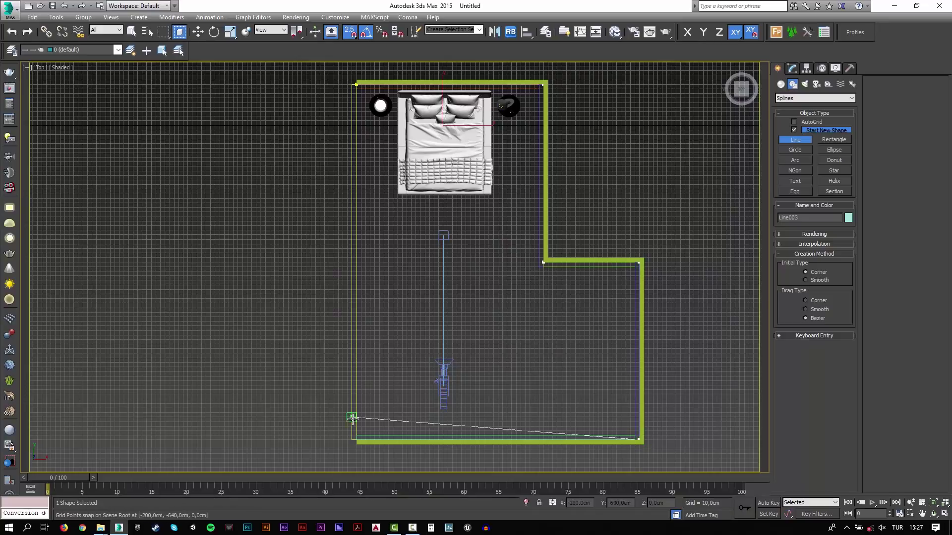
pyautogui.click(356, 439)
pyautogui.click(356, 85)
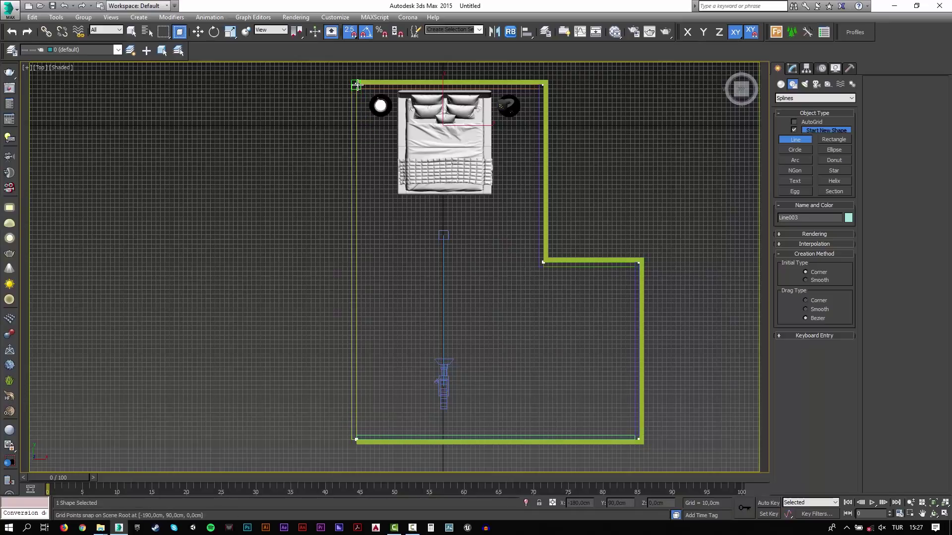
pyautogui.click(461, 295)
pyautogui.press('w')
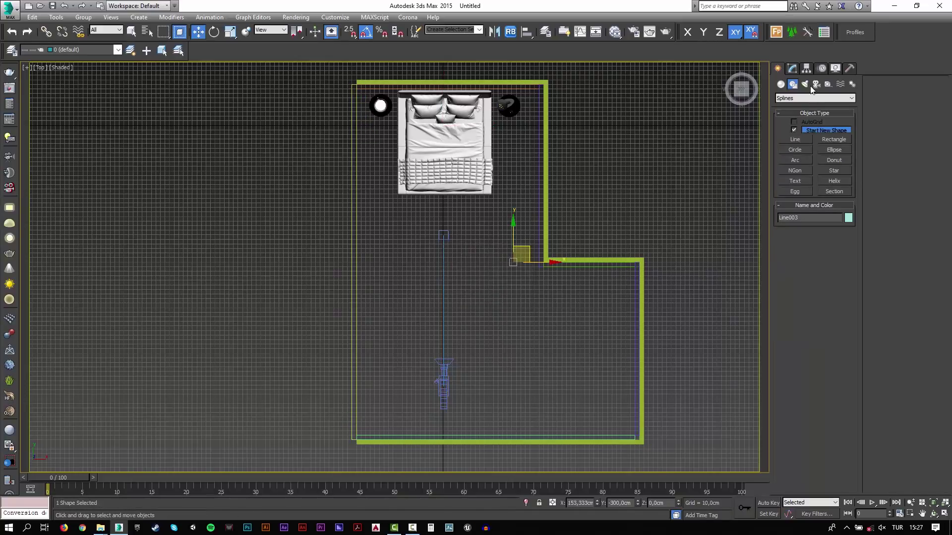
# Apply Edit Poly to the closed Line003 outline to form the flat floor.
pyautogui.click(791, 69)
pyautogui.click(825, 107)
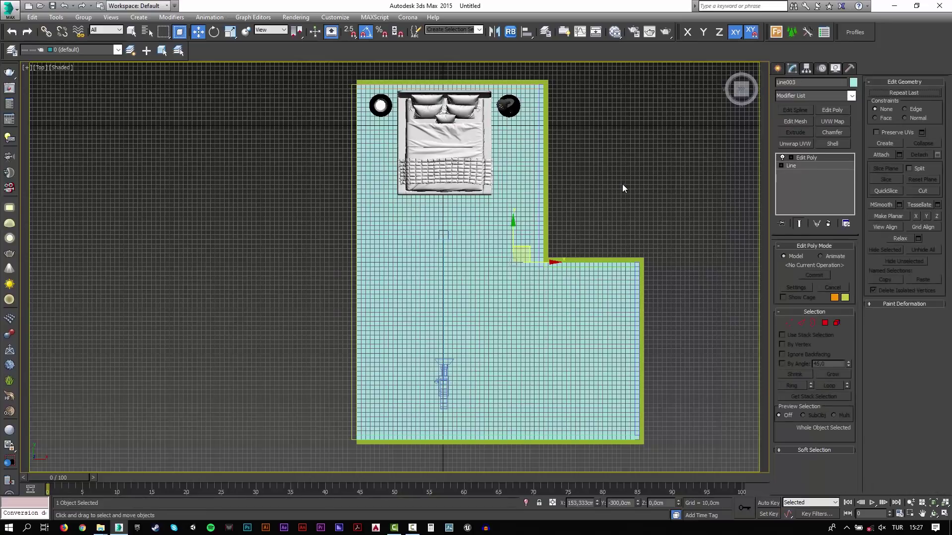
pyautogui.click(623, 183)
# In Camera001 view, dolly the camera and widen its field of view toward the bed.
pyautogui.press('c')
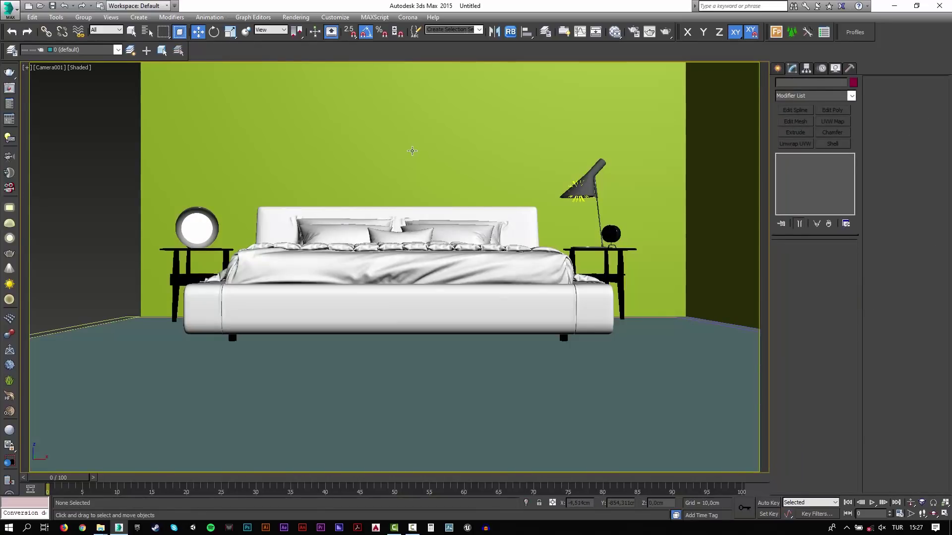
pyautogui.moveTo(412, 150); pyautogui.dragTo(414, 183, button='middle')
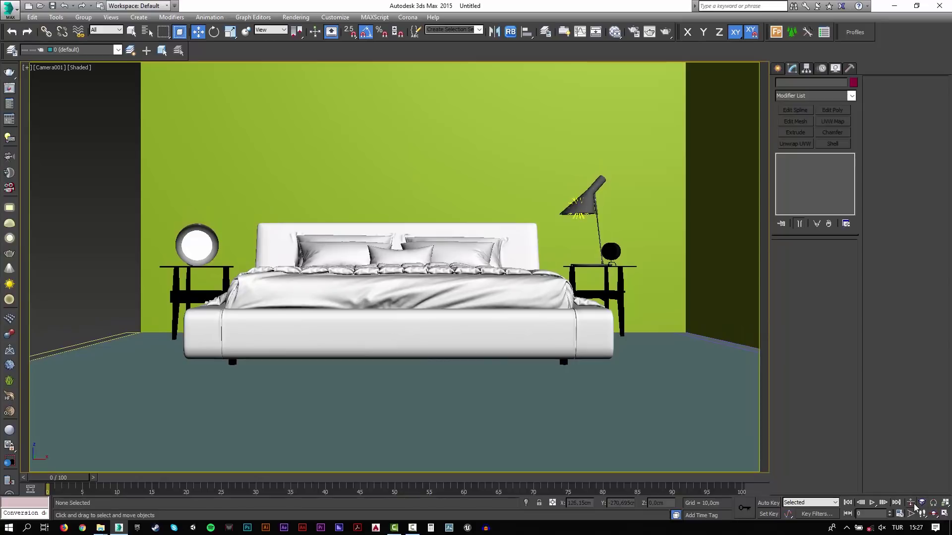
pyautogui.click(911, 503)
pyautogui.moveTo(478, 198)
pyautogui.mouseDown()
pyautogui.moveTo(476, 220)
pyautogui.moveTo(480, 212)
pyautogui.mouseUp()
pyautogui.click(911, 515)
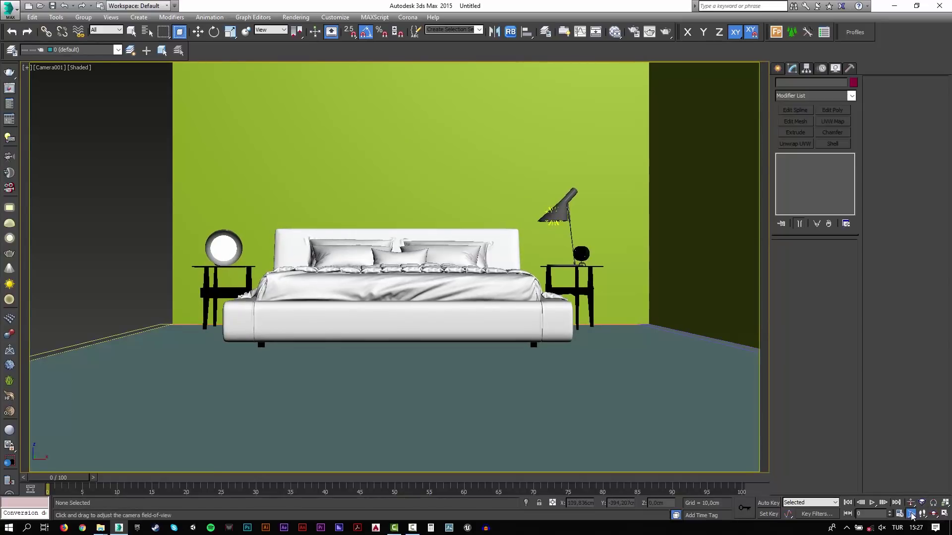
pyautogui.moveTo(446, 143); pyautogui.dragTo(447, 166)
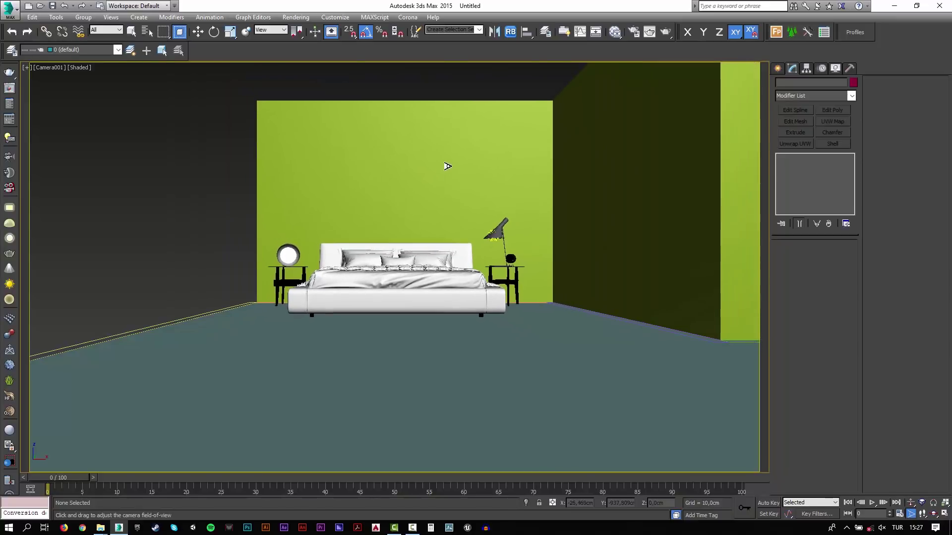
pyautogui.click(911, 503)
pyautogui.moveTo(419, 267); pyautogui.dragTo(419, 270)
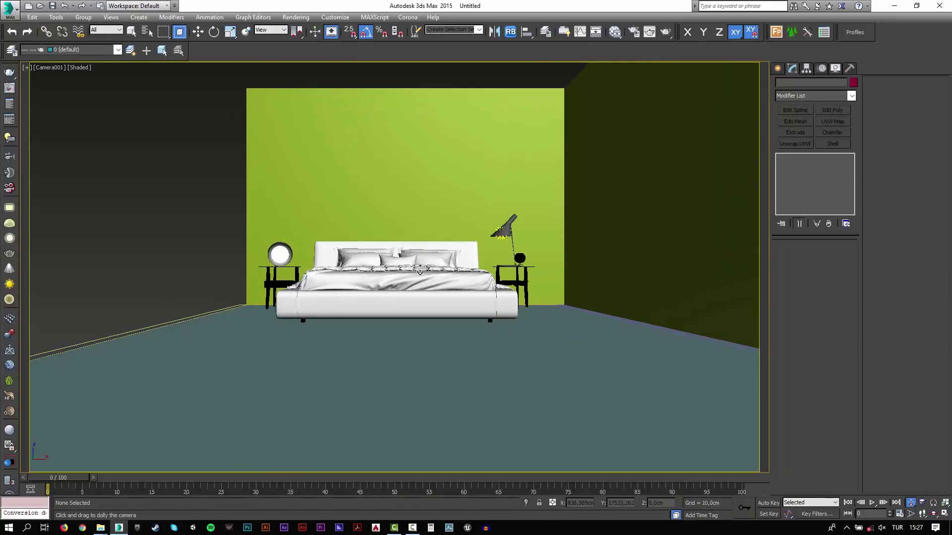
# Fine-tune Camera001's field of view and framing to fit the green wall, bed and nightstands.
pyautogui.scroll(-2, 420, 271)
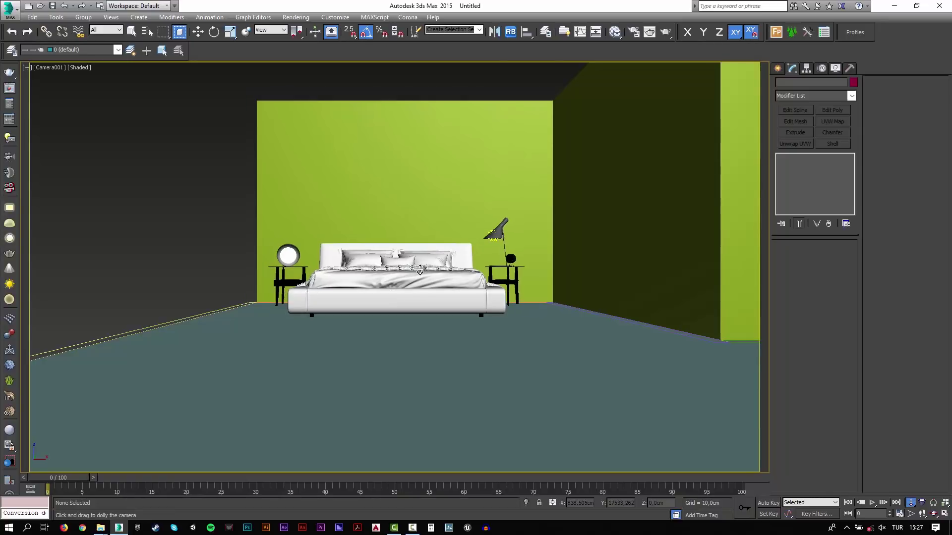
pyautogui.scroll(2, 218, 207)
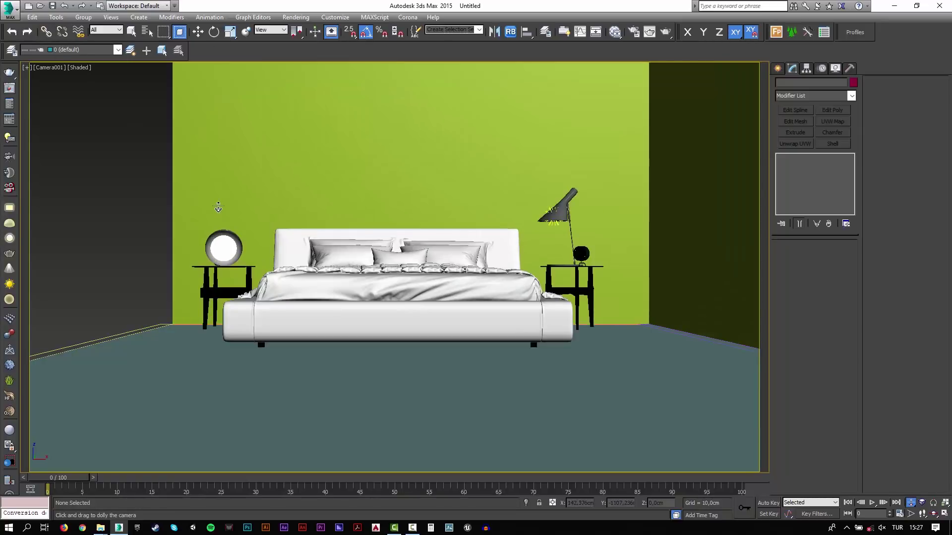
pyautogui.scroll(1, 218, 207)
pyautogui.scroll(-1, 428, 227)
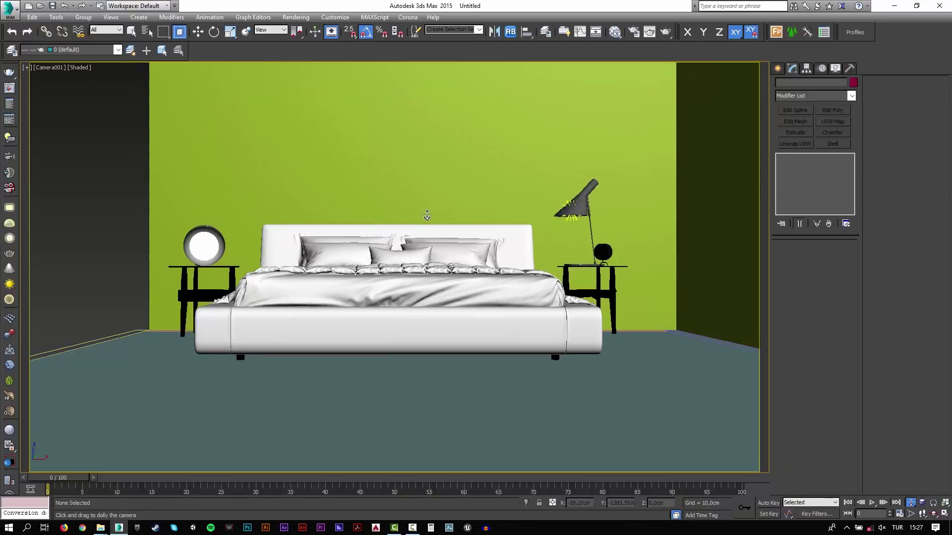
pyautogui.scroll(3, 428, 227)
pyautogui.scroll(-3, 430, 226)
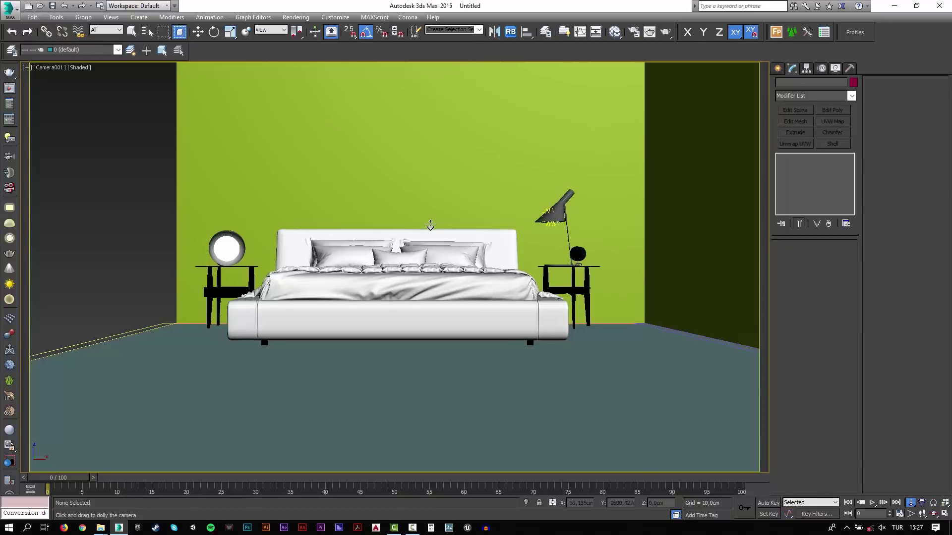
pyautogui.click(910, 514)
pyautogui.scroll(-1, 391, 134)
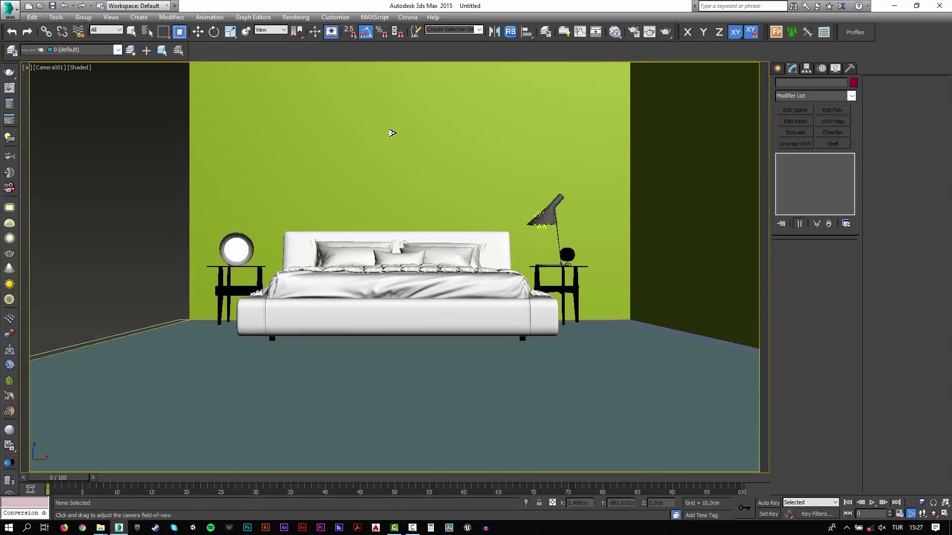
pyautogui.scroll(-1, 391, 134)
pyautogui.moveTo(391, 137); pyautogui.dragTo(398, 173, button='middle')
pyautogui.scroll(-1, 395, 164)
pyautogui.scroll(-1, 394, 167)
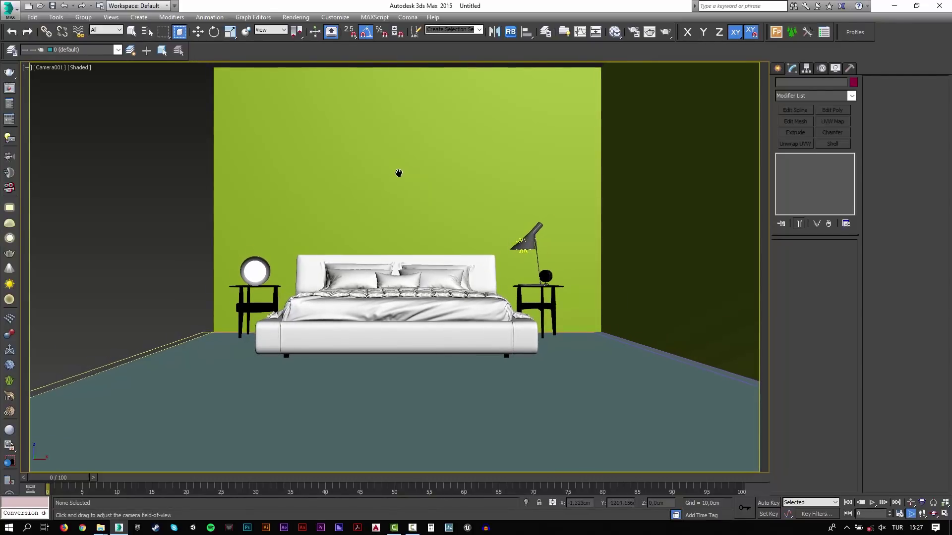
pyautogui.moveTo(395, 173); pyautogui.dragTo(396, 177, button='middle')
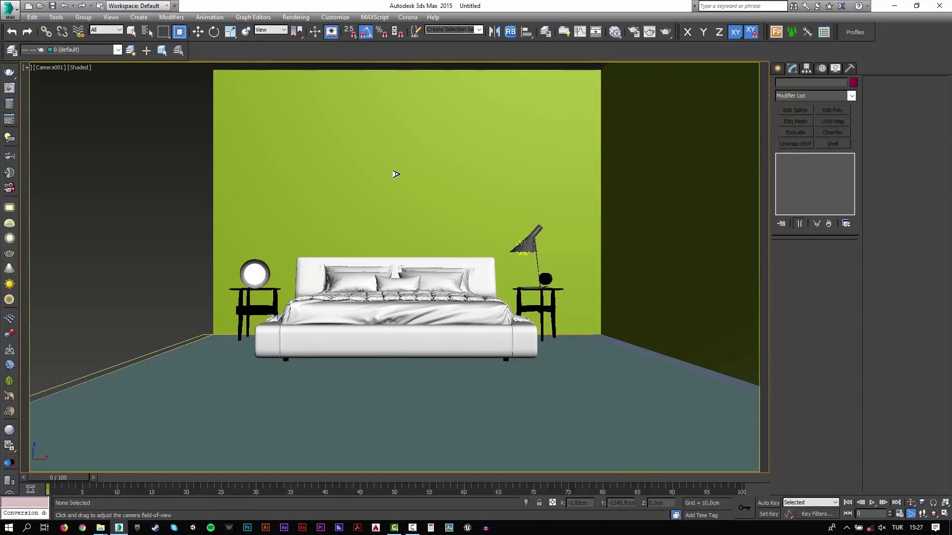
pyautogui.moveTo(396, 174); pyautogui.dragTo(394, 178)
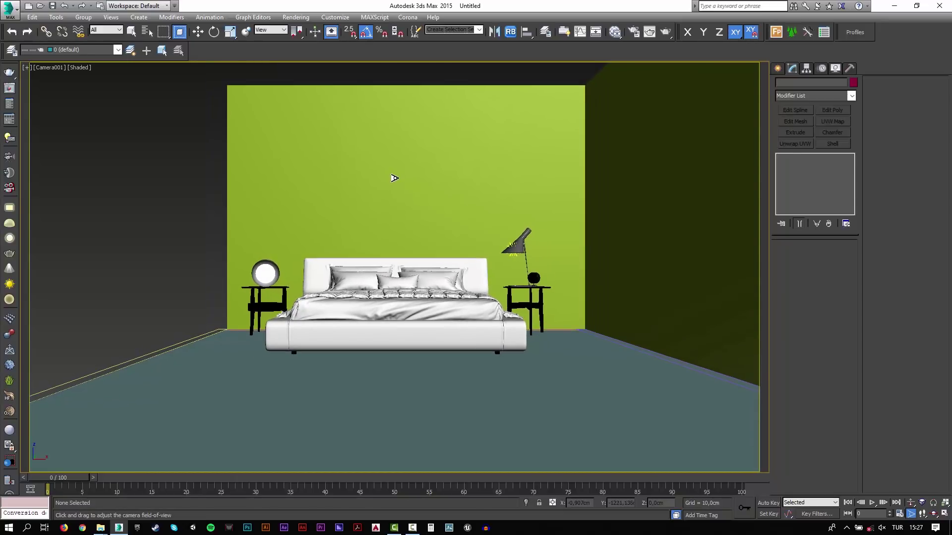
pyautogui.moveTo(394, 178); pyautogui.dragTo(397, 181, button='middle')
# In Top view, select the four inner-corner vertices of wall outline Line002.
pyautogui.press('w')
pyautogui.press('t')
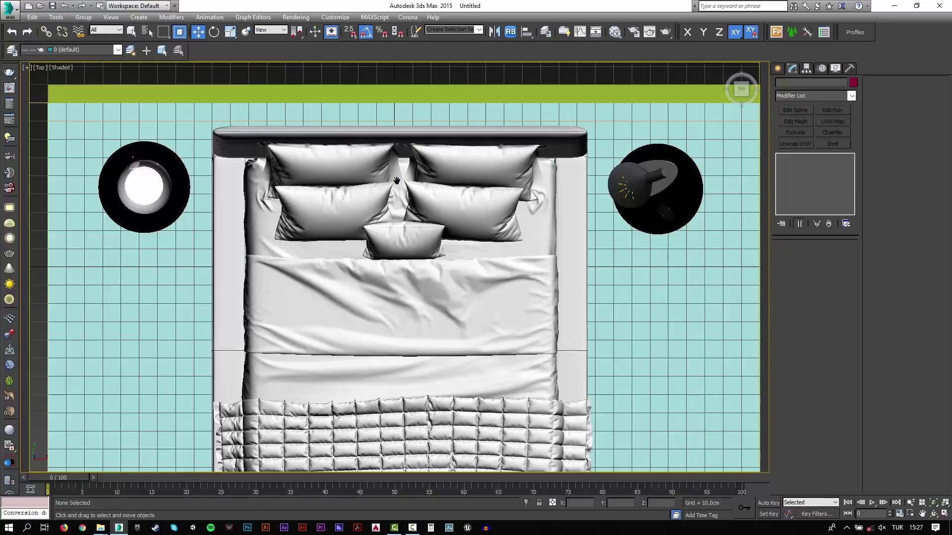
pyautogui.press('z')
pyautogui.click(439, 253)
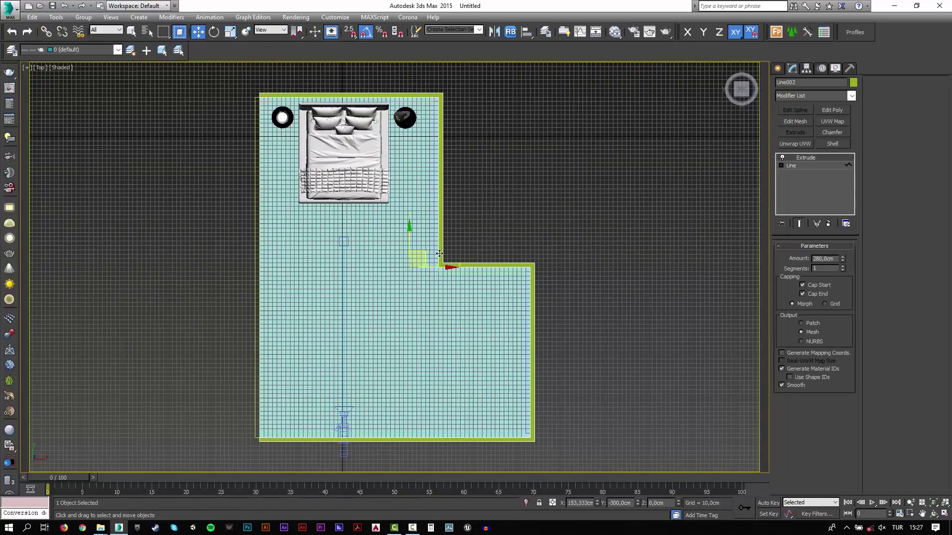
pyautogui.click(847, 167)
pyautogui.moveTo(570, 251); pyautogui.dragTo(334, 356)
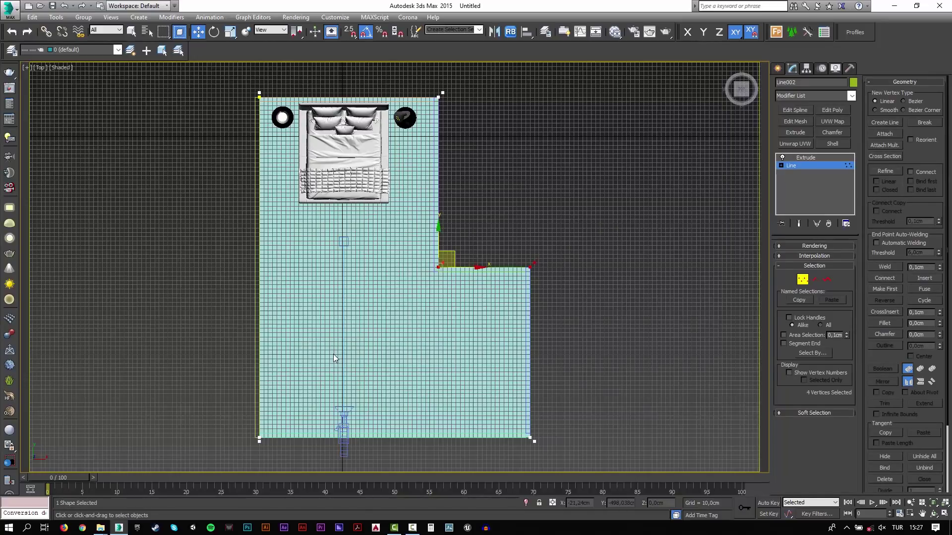
# Offset the selected vertices 100 cm along Y and check the result in the camera view.
pyautogui.press('F12')
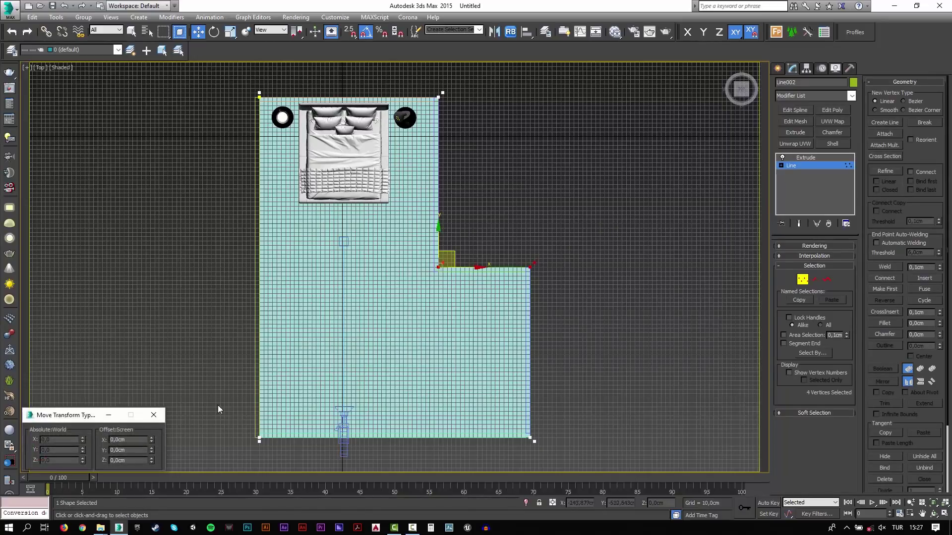
pyautogui.click(128, 450)
pyautogui.write('100')
pyautogui.press('Return')
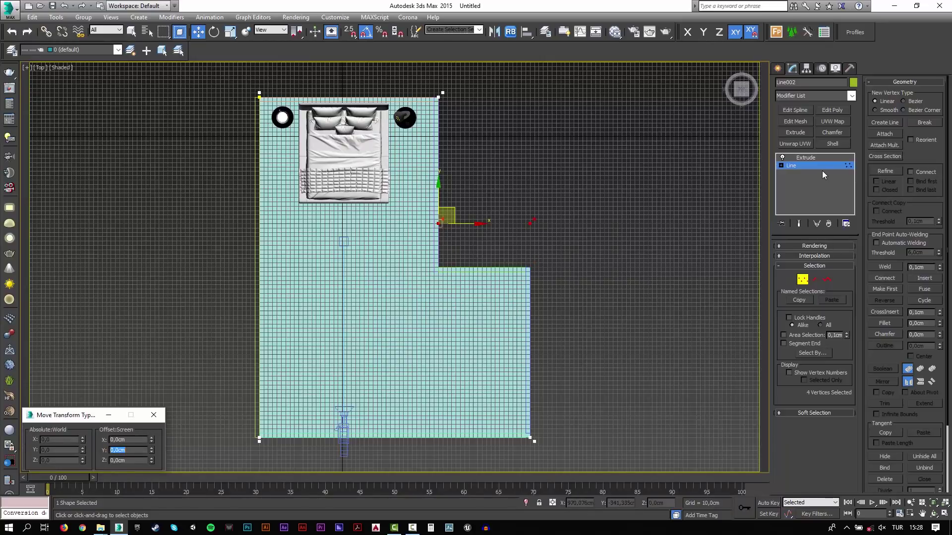
pyautogui.click(822, 159)
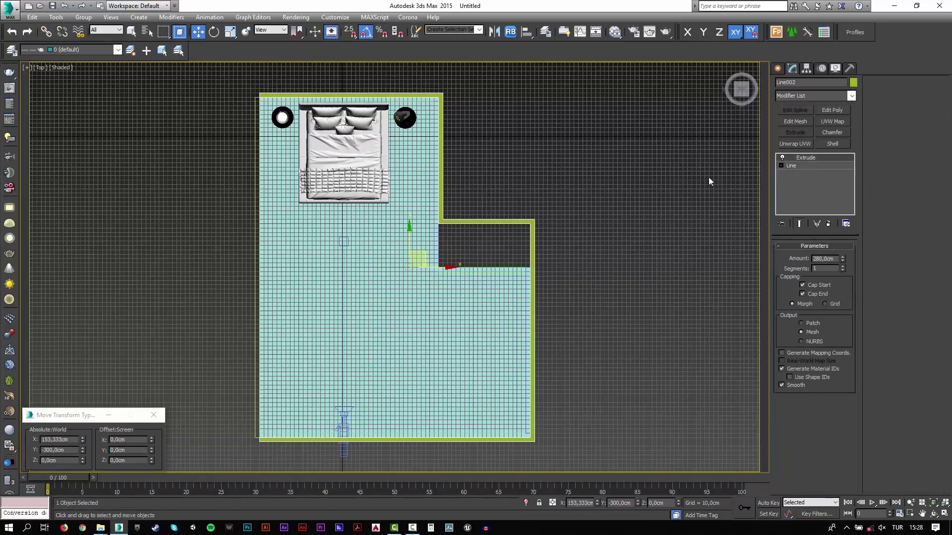
pyautogui.click(560, 138)
pyautogui.press('c')
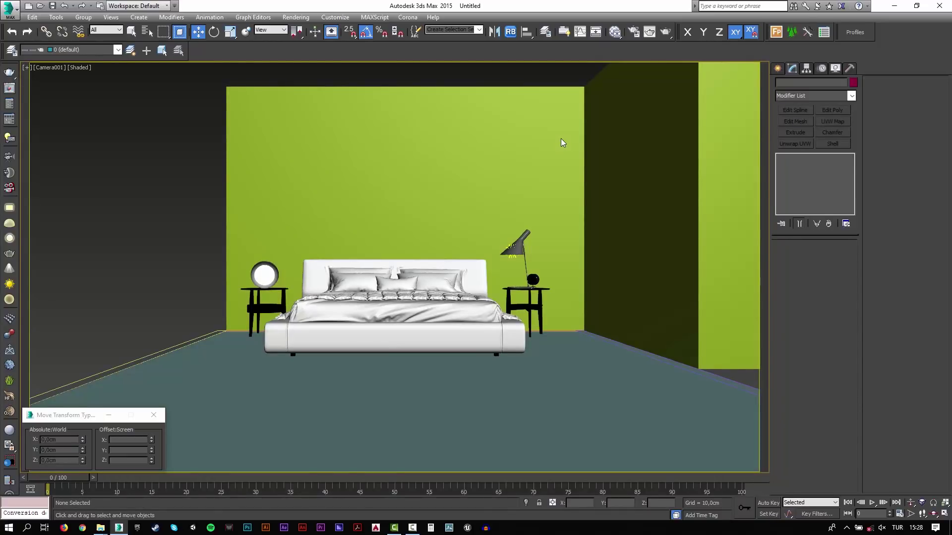
pyautogui.press('t')
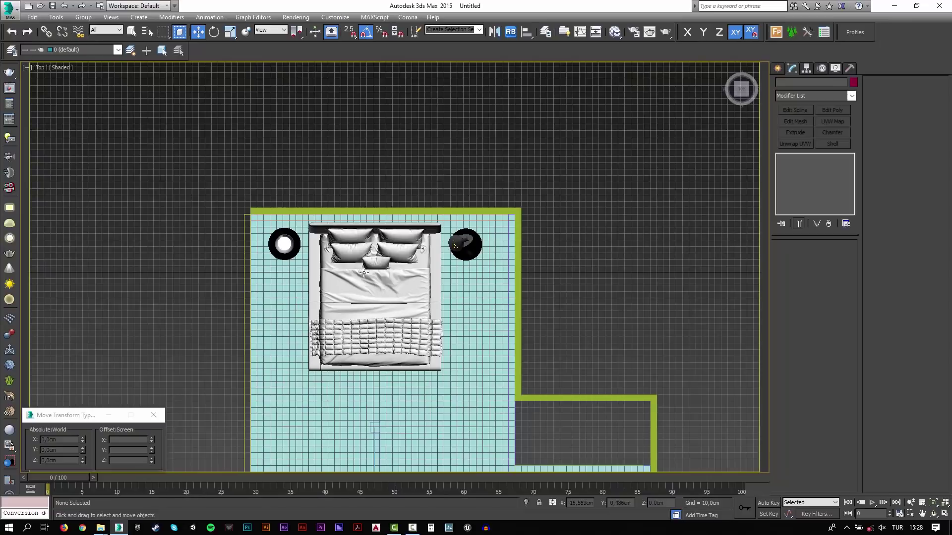
# Shift the wall's top-right corner vertices 50 cm left with an X offset of -50.
pyautogui.click(529, 400)
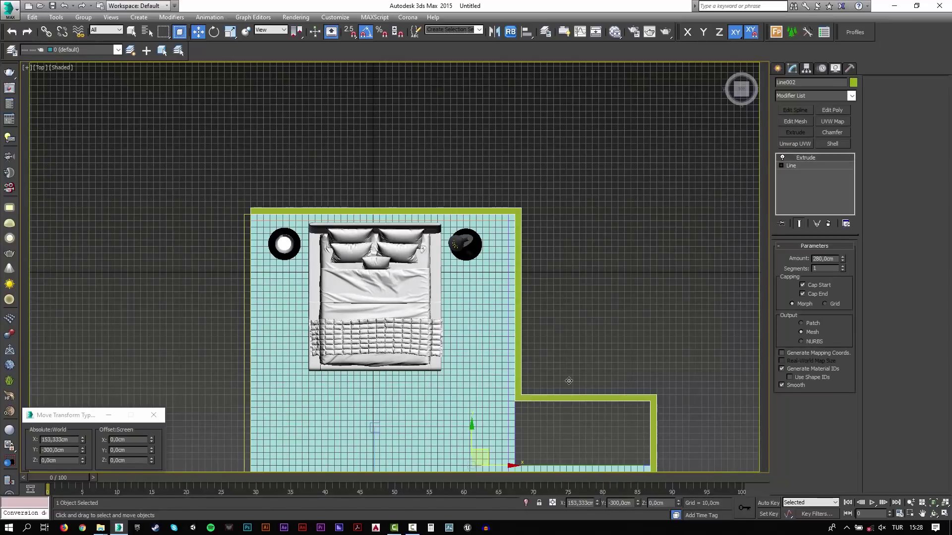
pyautogui.click(813, 166)
pyautogui.moveTo(542, 283); pyautogui.dragTo(560, 227, button='middle')
pyautogui.press('1')
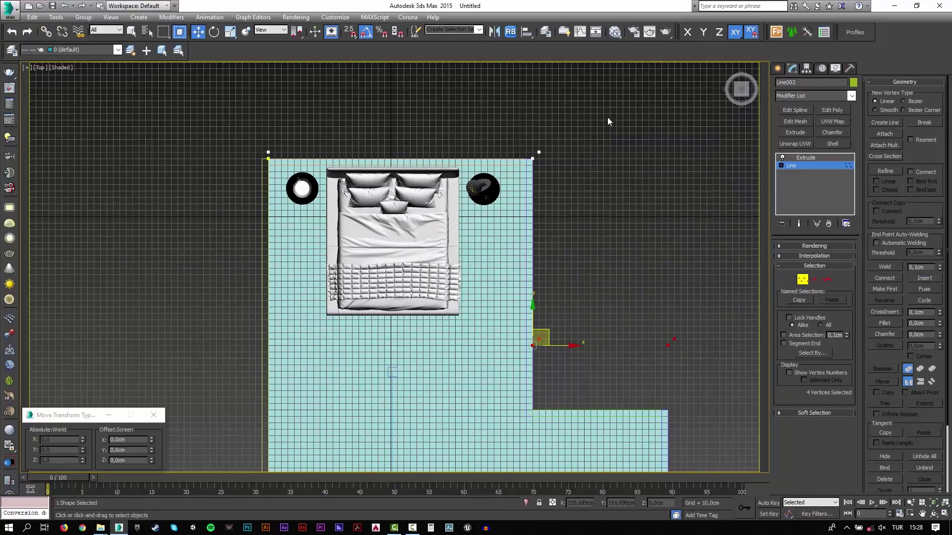
pyautogui.moveTo(608, 117); pyautogui.dragTo(468, 395)
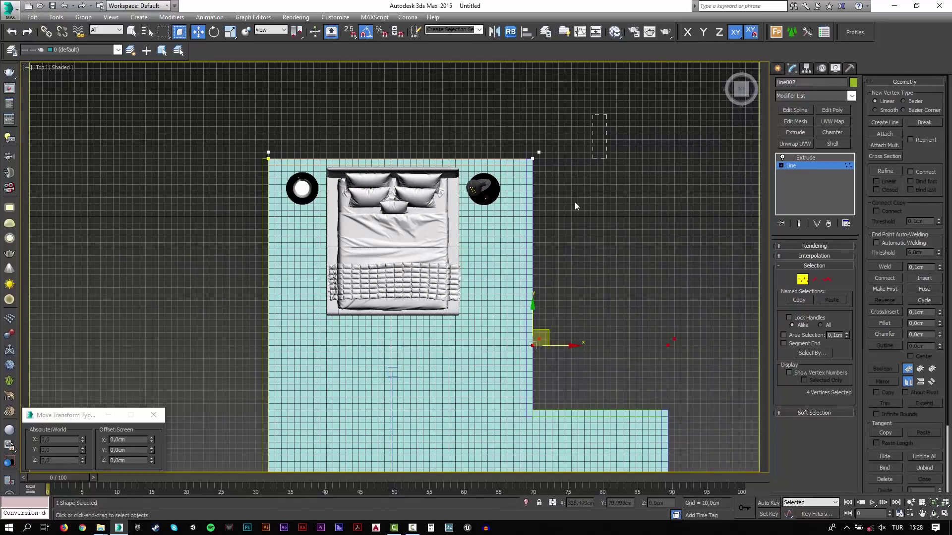
pyautogui.click(136, 439)
pyautogui.write('-50')
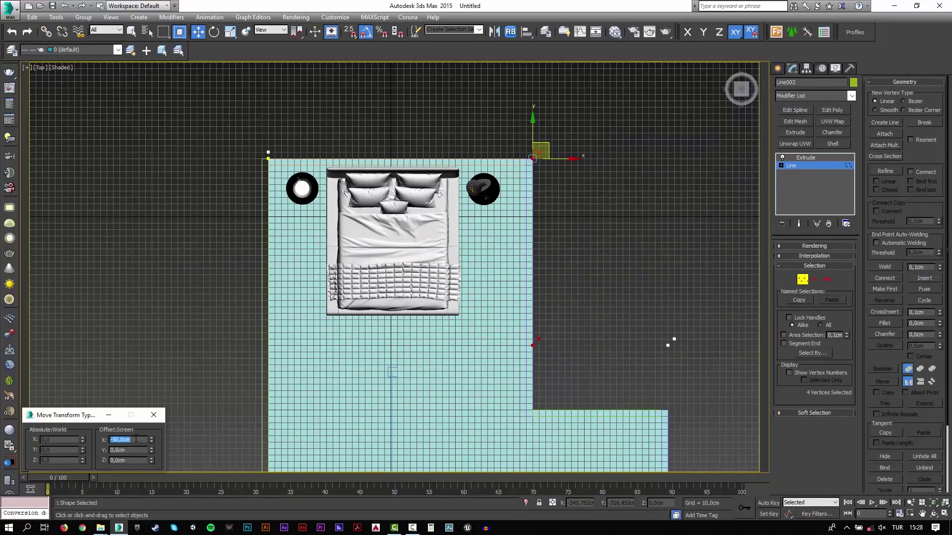
pyautogui.press('Return')
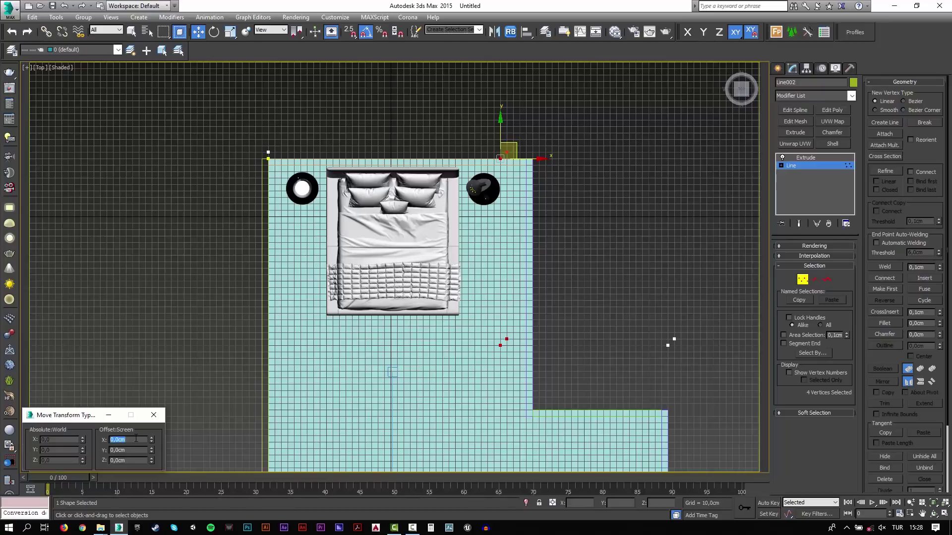
pyautogui.click(831, 157)
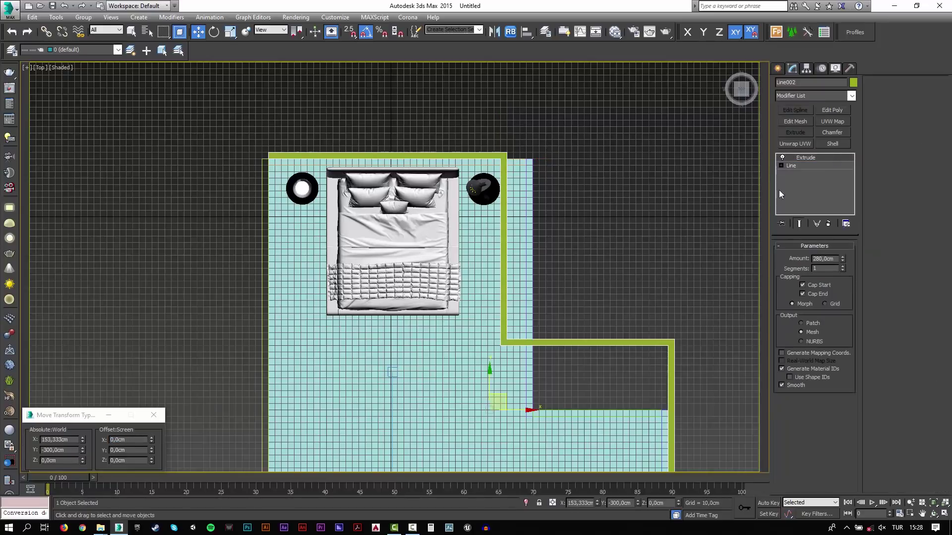
pyautogui.click(586, 287)
pyautogui.press('c')
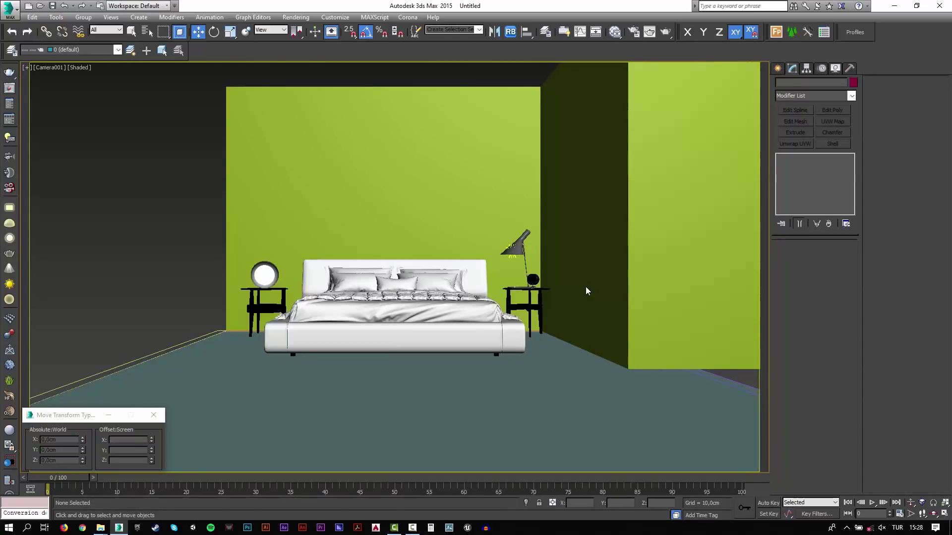
# Select the floor Line003 in Top view and enter its outline vertex level.
pyautogui.click(600, 382)
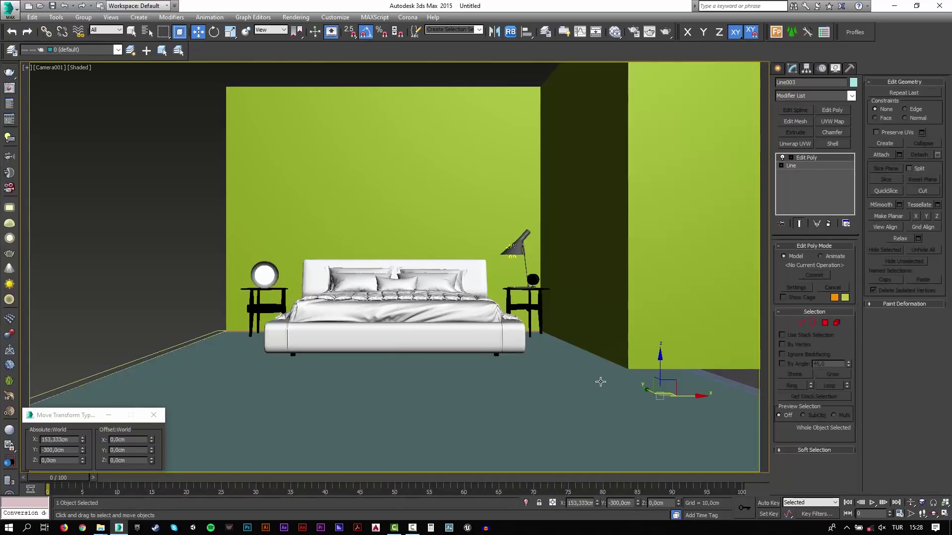
pyautogui.press('t')
pyautogui.scroll(-6, 601, 379)
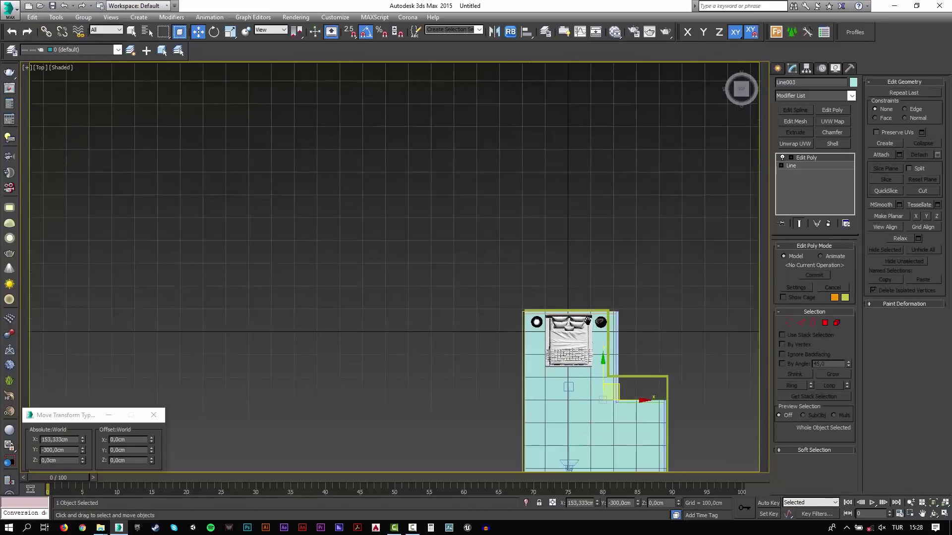
pyautogui.moveTo(570, 352); pyautogui.dragTo(565, 267, button='middle')
pyautogui.scroll(3, 563, 255)
pyautogui.click(782, 157)
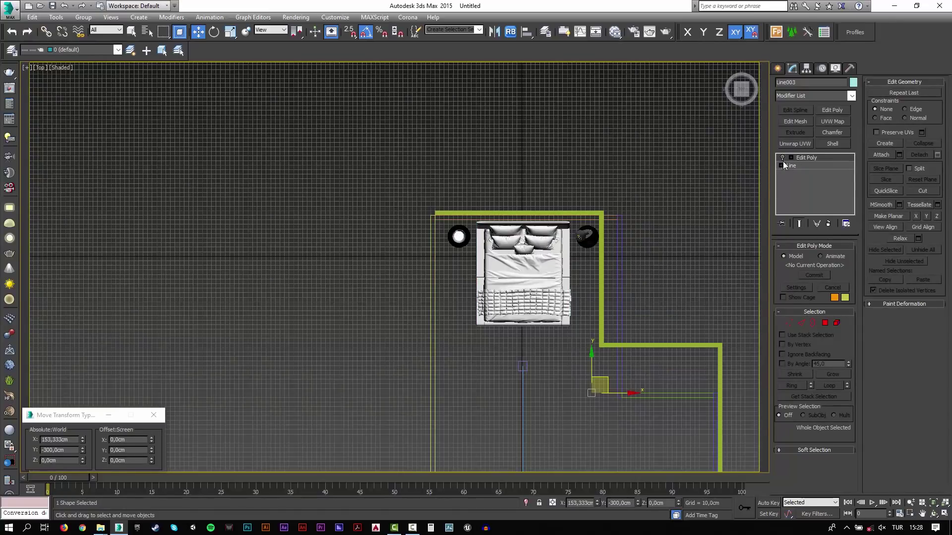
pyautogui.press('1')
# Snap three floor outline vertices onto the shifted wall corners and return to Edit Poly.
pyautogui.click(622, 215)
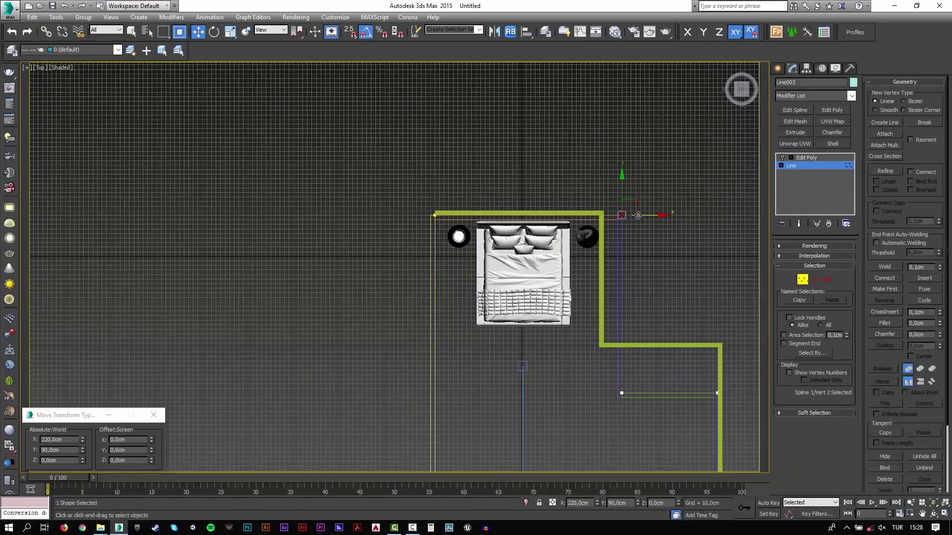
pyautogui.press('s')
pyautogui.moveTo(647, 214); pyautogui.dragTo(626, 215)
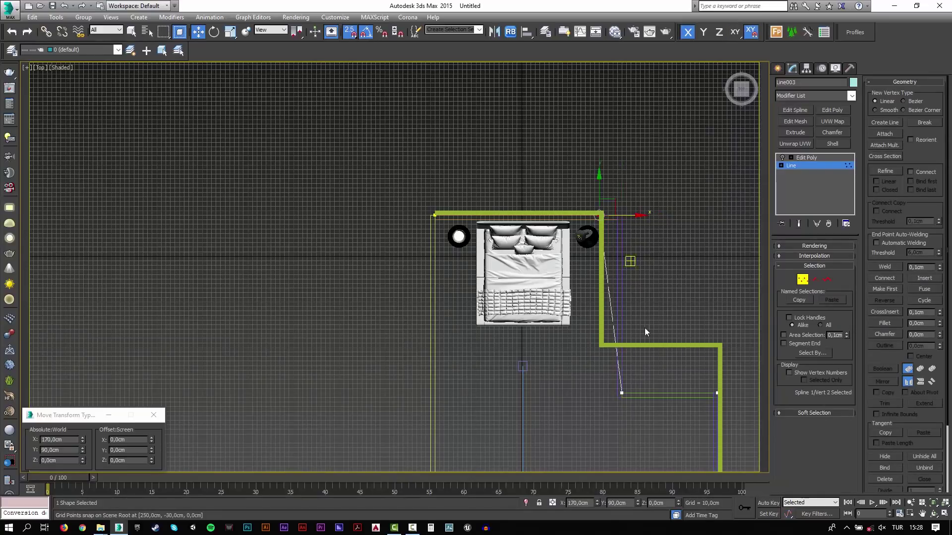
pyautogui.click(622, 393)
pyautogui.moveTo(629, 385); pyautogui.dragTo(599, 347)
pyautogui.click(718, 393)
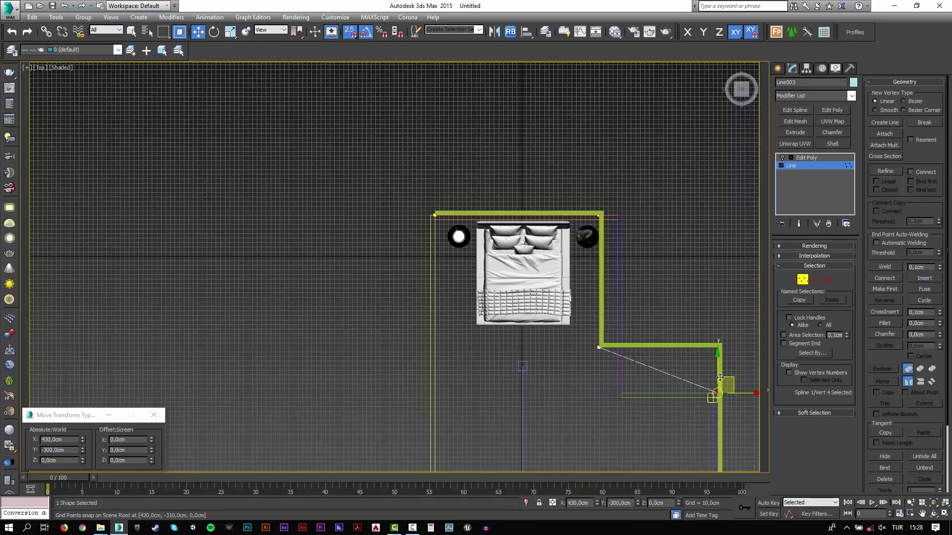
pyautogui.press('F6')
pyautogui.moveTo(717, 352); pyautogui.dragTo(718, 346)
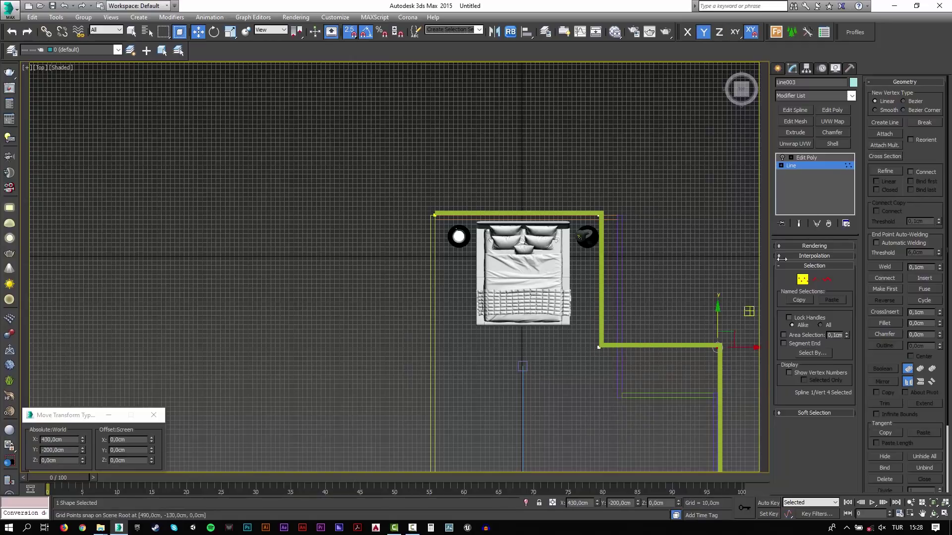
pyautogui.click(821, 159)
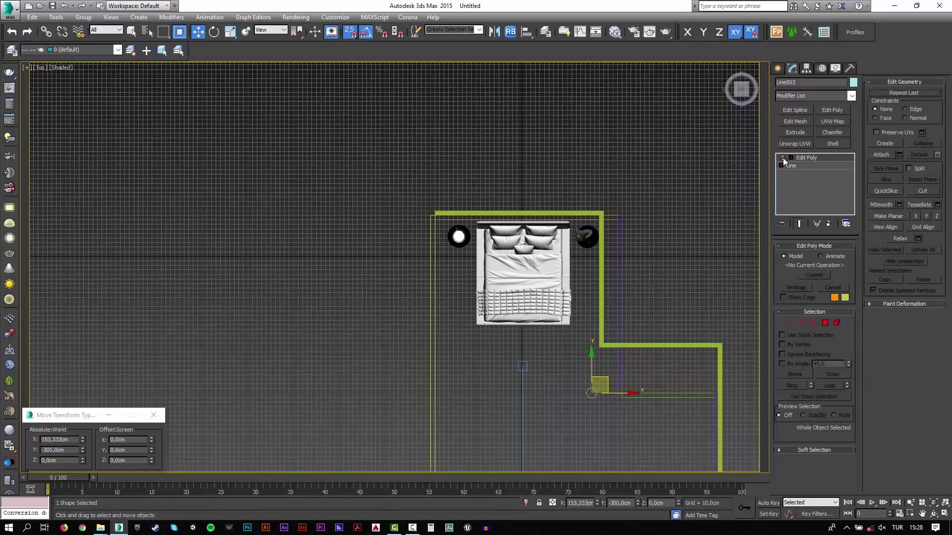
# Turn off snaps and pan Camera001 so the bedroom sits slightly lower and right in frame.
pyautogui.press('s')
pyautogui.click(652, 266)
pyautogui.press('c')
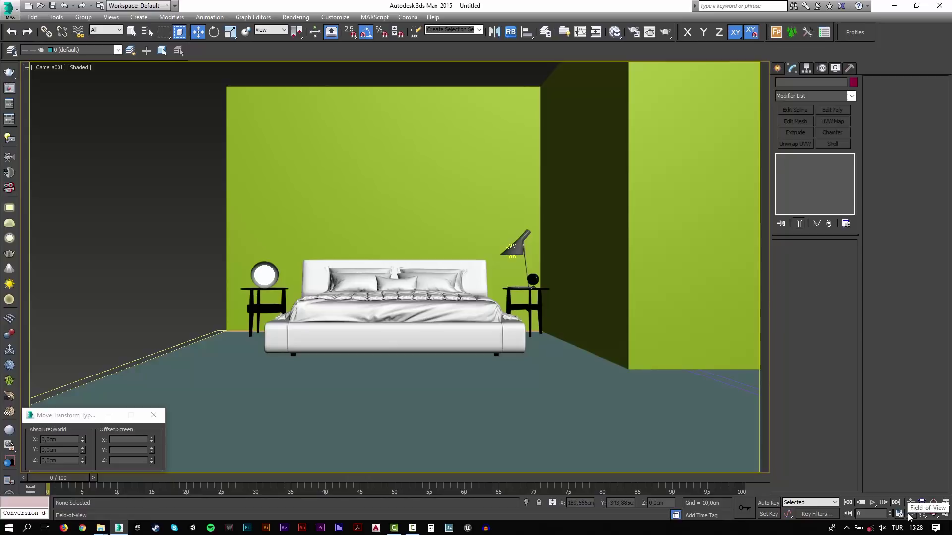
pyautogui.moveTo(370, 218); pyautogui.dragTo(371, 233, button='middle')
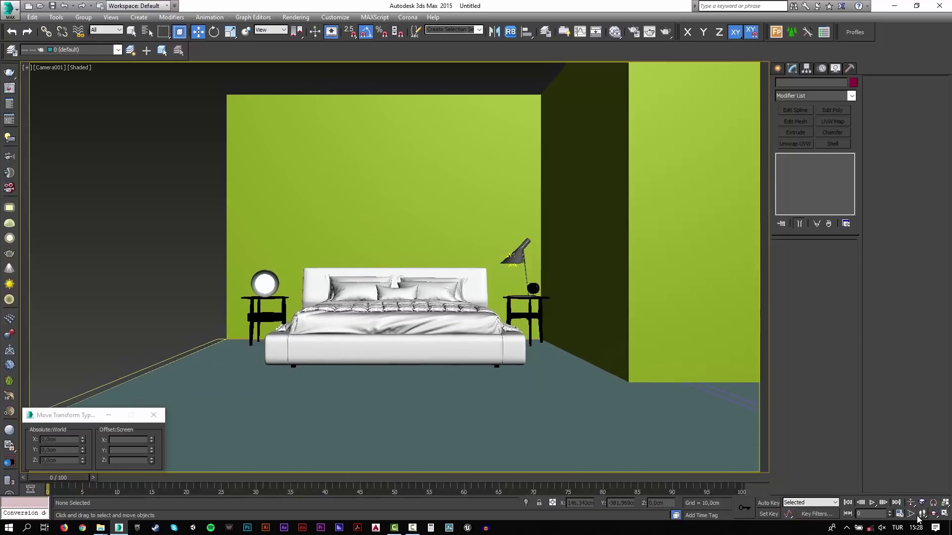
pyautogui.moveTo(331, 317); pyautogui.dragTo(340, 324, button='middle')
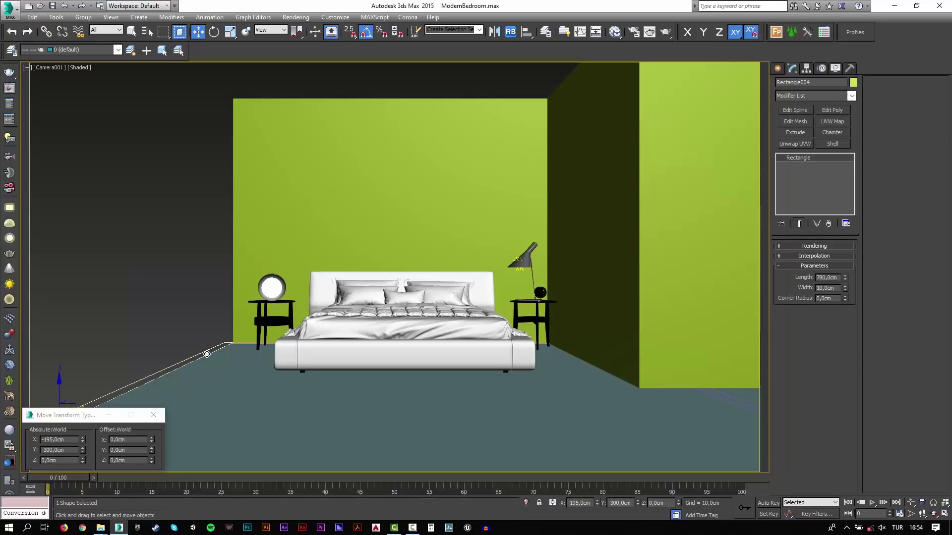
# Merge all objects from window_corona.max in the 3d_Models folder into the scene.
pyautogui.click(11, 14)
pyautogui.moveTo(35, 146)
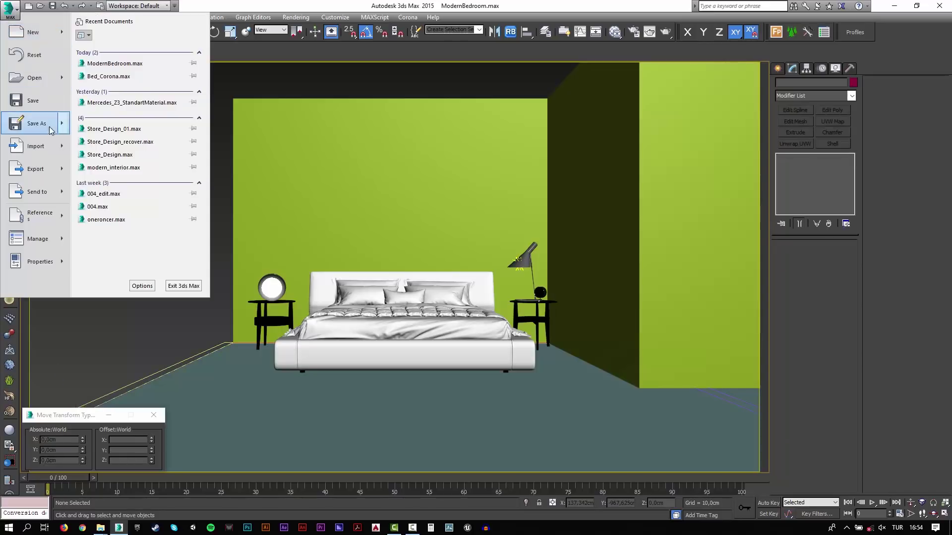
pyautogui.click(102, 79)
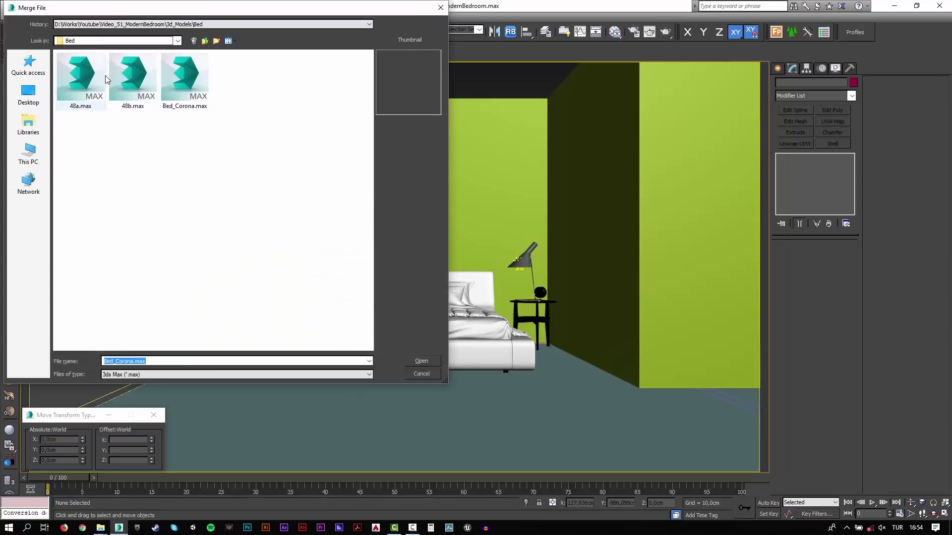
pyautogui.click(205, 42)
pyautogui.doubleClick(112, 85)
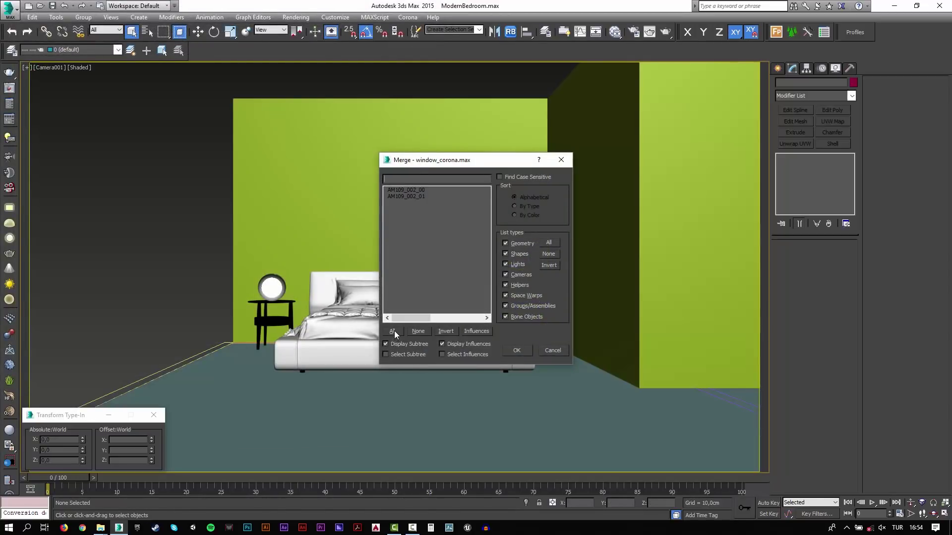
pyautogui.click(393, 331)
pyautogui.click(516, 350)
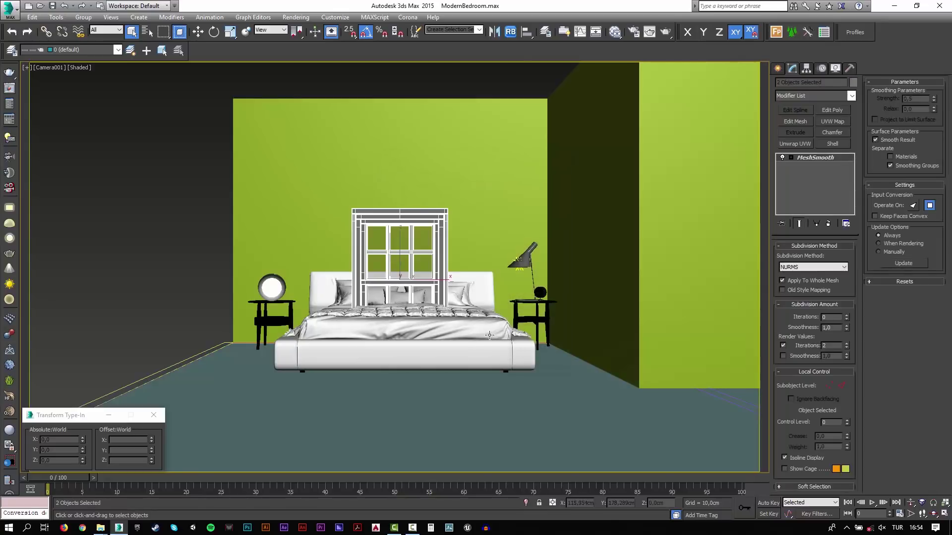
# Group the two merged window objects under the name 'window'.
pyautogui.press('w')
pyautogui.press('l')
pyautogui.scroll(3, 482, 329)
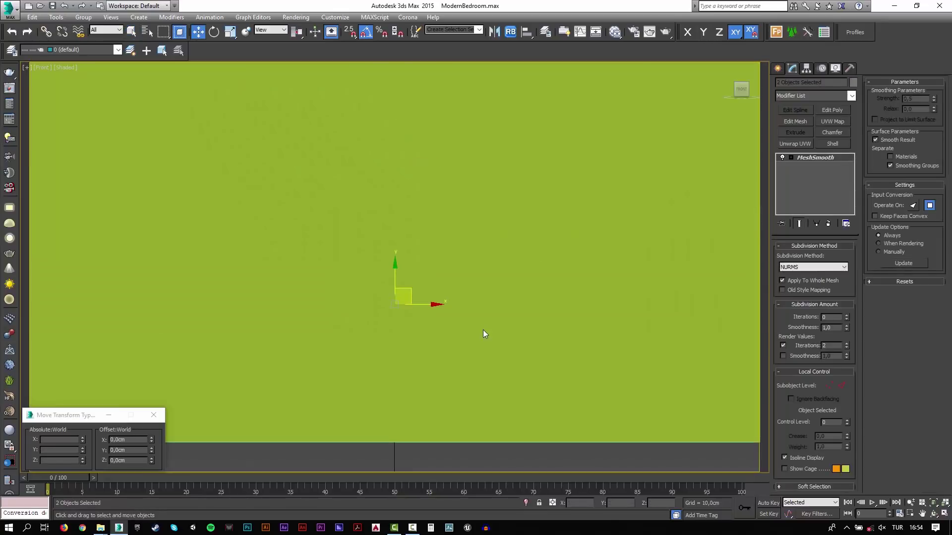
pyautogui.scroll(5, 483, 328)
pyautogui.press('t')
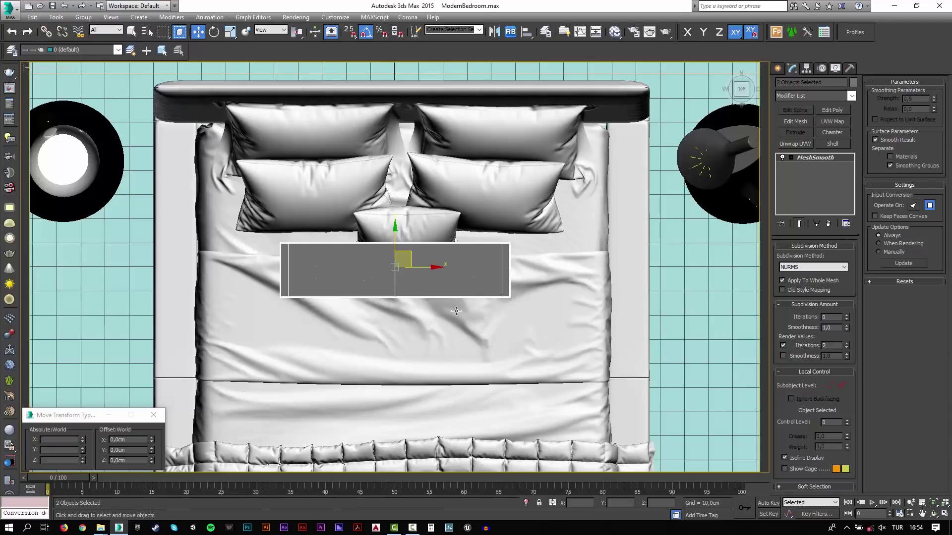
pyautogui.hotkey('ctrl', 'g')
pyautogui.write('window')
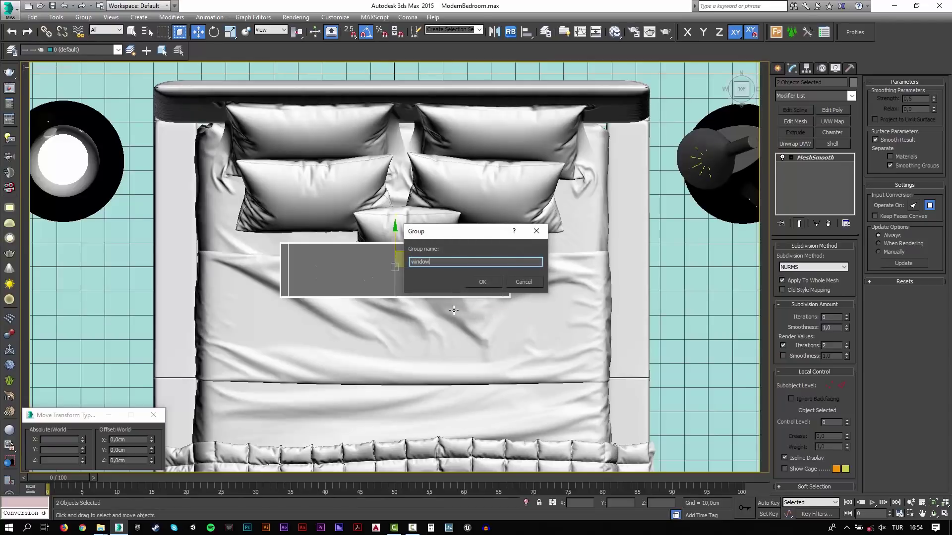
pyautogui.press('Return')
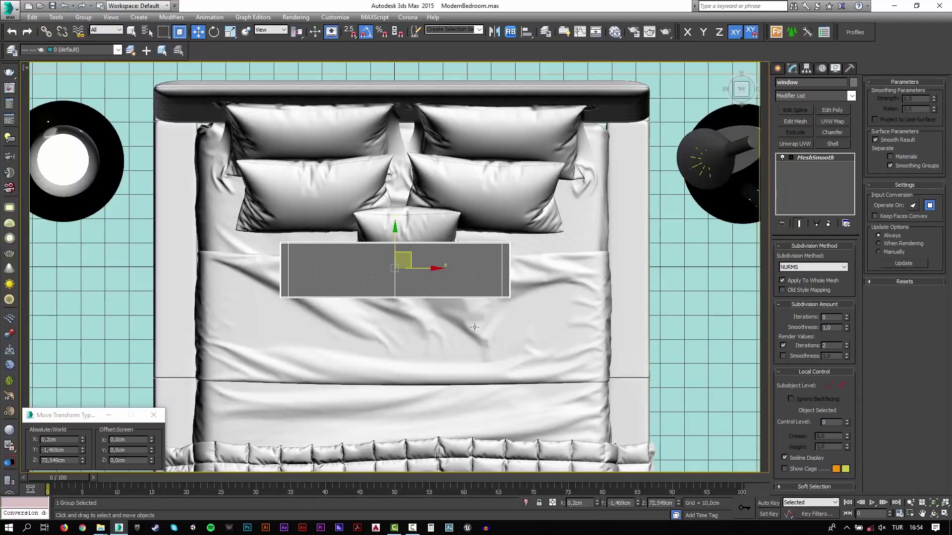
pyautogui.moveTo(466, 328); pyautogui.dragTo(633, 285, button='middle')
pyautogui.scroll(-5, 633, 285)
# Rotate the window group around Z, trying 90° and 180° turns to orient it.
pyautogui.press('e')
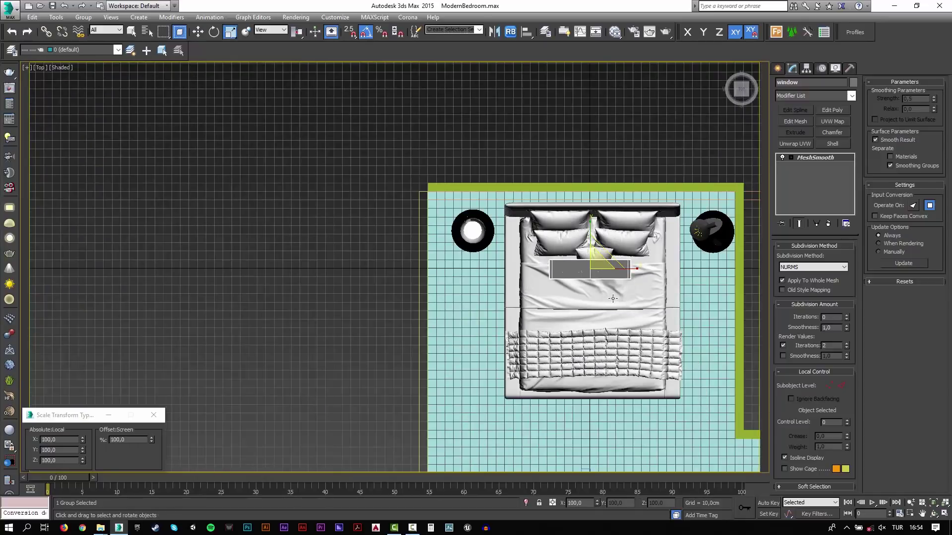
pyautogui.moveTo(615, 299)
pyautogui.mouseDown()
pyautogui.moveTo(633, 271)
pyautogui.moveTo(460, 306)
pyautogui.mouseUp()
pyautogui.press('w')
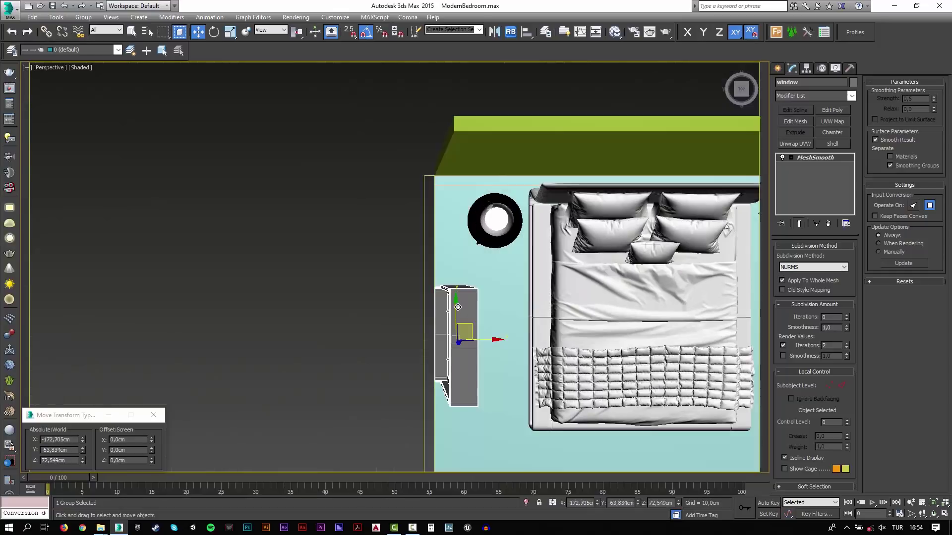
pyautogui.press('p')
pyautogui.moveTo(459, 336)
pyautogui.keyDown('alt'); pyautogui.mouseDown(button='middle')
pyautogui.moveTo(533, 290)
pyautogui.moveTo(385, 295)
pyautogui.mouseUp(button='middle'); pyautogui.keyUp('alt')
pyautogui.press('e')
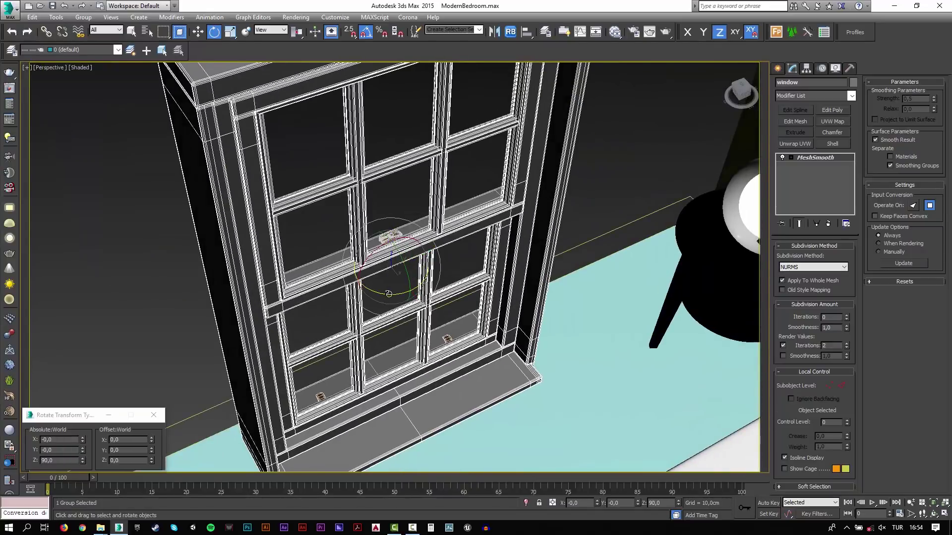
pyautogui.moveTo(389, 294); pyautogui.dragTo(478, 300)
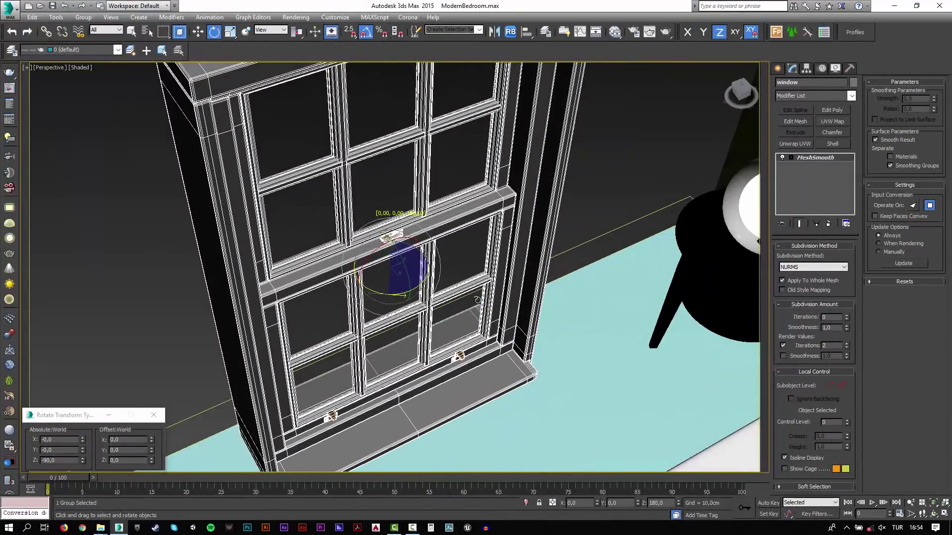
pyautogui.moveTo(477, 300)
pyautogui.keyDown('alt'); pyautogui.mouseDown(button='middle')
pyautogui.moveTo(447, 277)
pyautogui.moveTo(519, 307)
pyautogui.mouseUp(button='middle'); pyautogui.keyUp('alt')
pyautogui.press('f')
pyautogui.press('p')
pyautogui.click(125, 460)
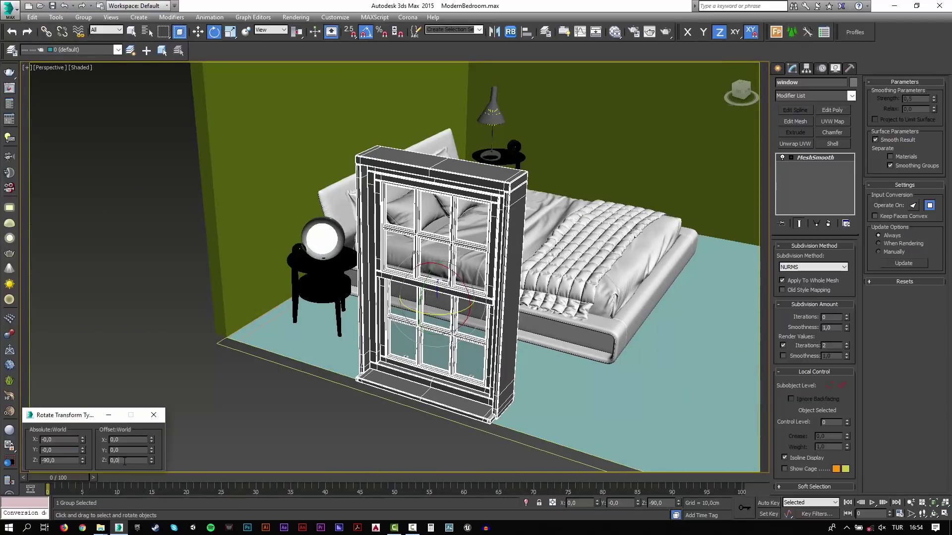
pyautogui.write('90')
pyautogui.press('Return')
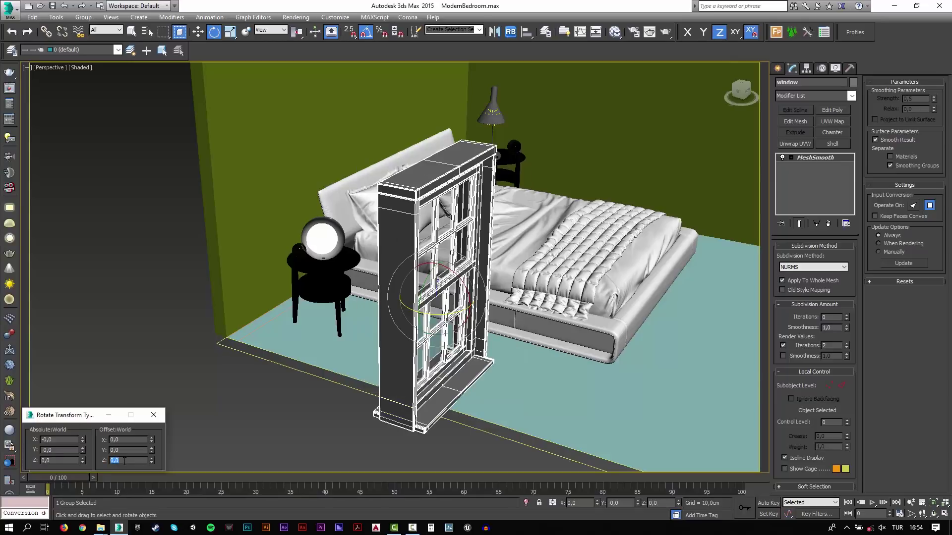
# Undo the last rotation and raise the window 90 cm along Z.
pyautogui.hotkey('ctrl', 'z')
pyautogui.moveTo(213, 406); pyautogui.dragTo(206, 404, button='middle')
pyautogui.press('w')
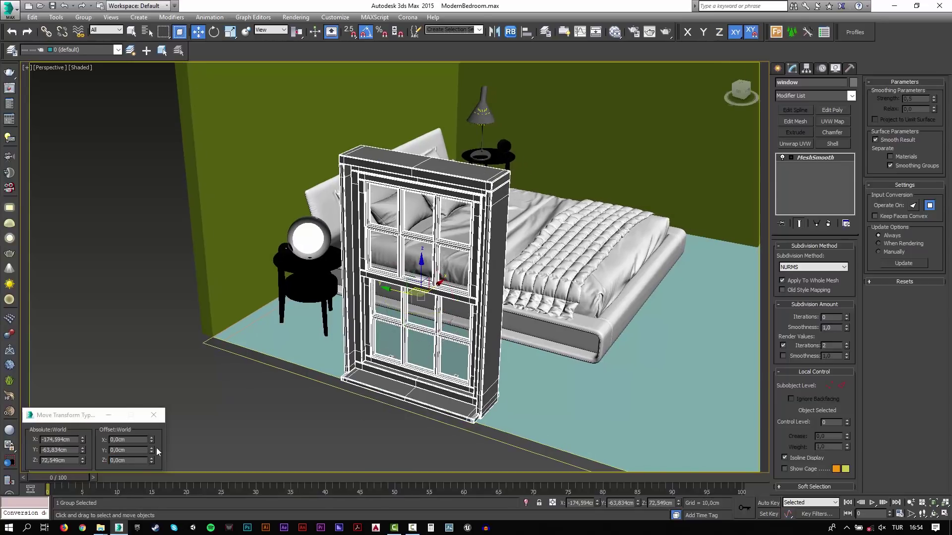
pyautogui.click(136, 461)
pyautogui.write('90')
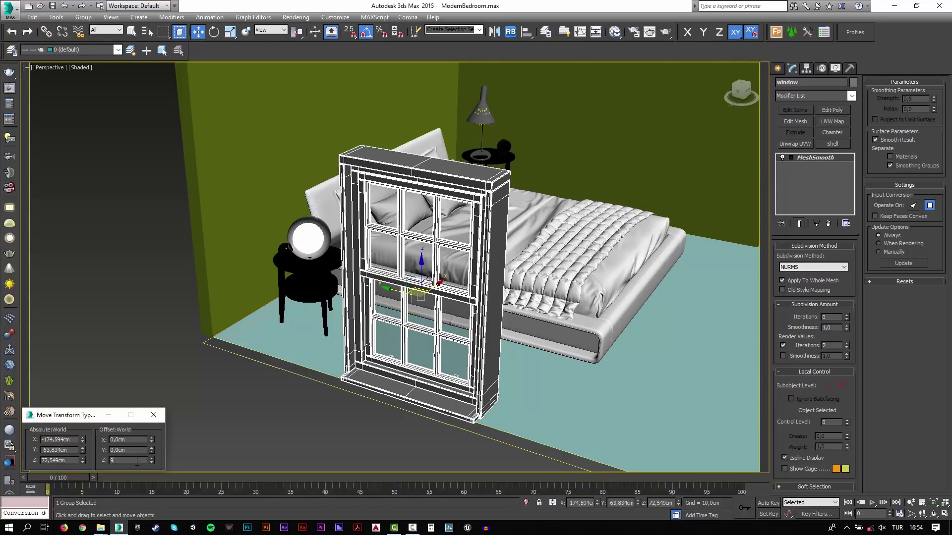
pyautogui.press('Return')
pyautogui.click(342, 369)
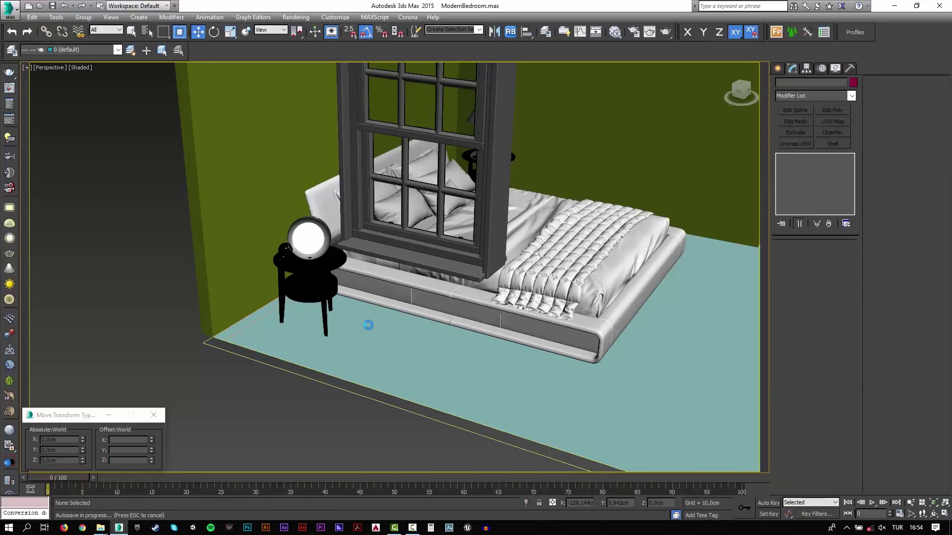
# Select the window group in Top view and nudge it flush against the left wall.
pyautogui.moveTo(367, 325)
pyautogui.keyDown('alt'); pyautogui.mouseDown(button='middle')
pyautogui.moveTo(259, 306)
pyautogui.moveTo(263, 322)
pyautogui.mouseUp(button='middle'); pyautogui.keyUp('alt')
pyautogui.click(371, 207)
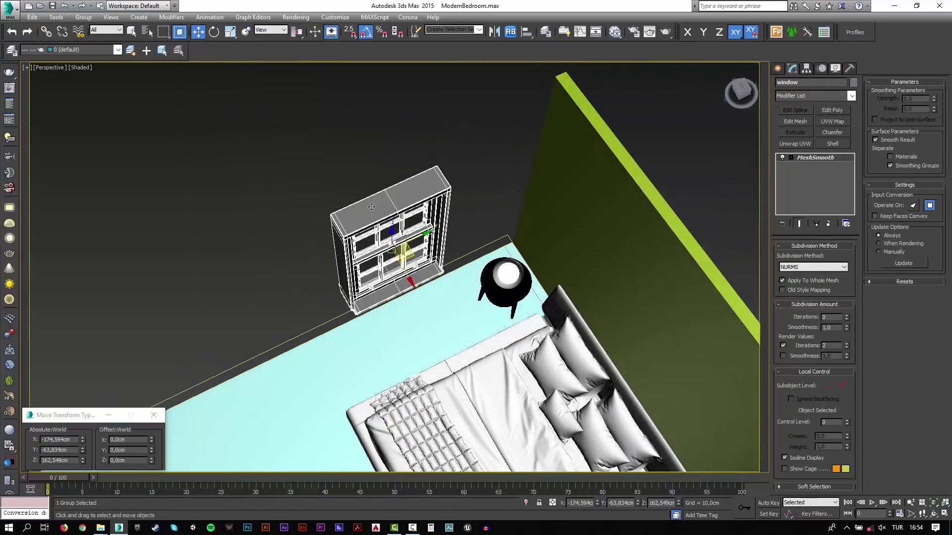
pyautogui.press('t')
pyautogui.scroll(4, 404, 317)
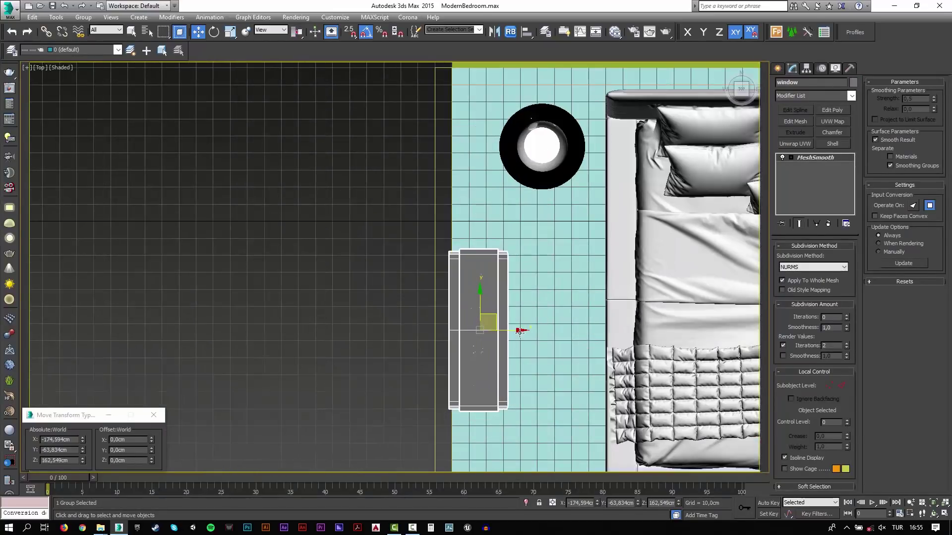
pyautogui.moveTo(474, 335); pyautogui.dragTo(472, 334)
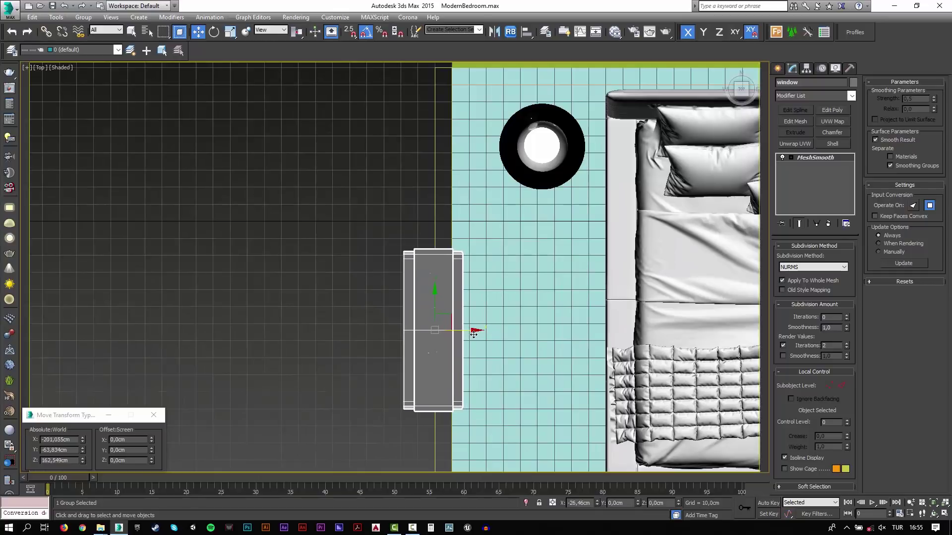
pyautogui.moveTo(435, 297); pyautogui.dragTo(434, 302)
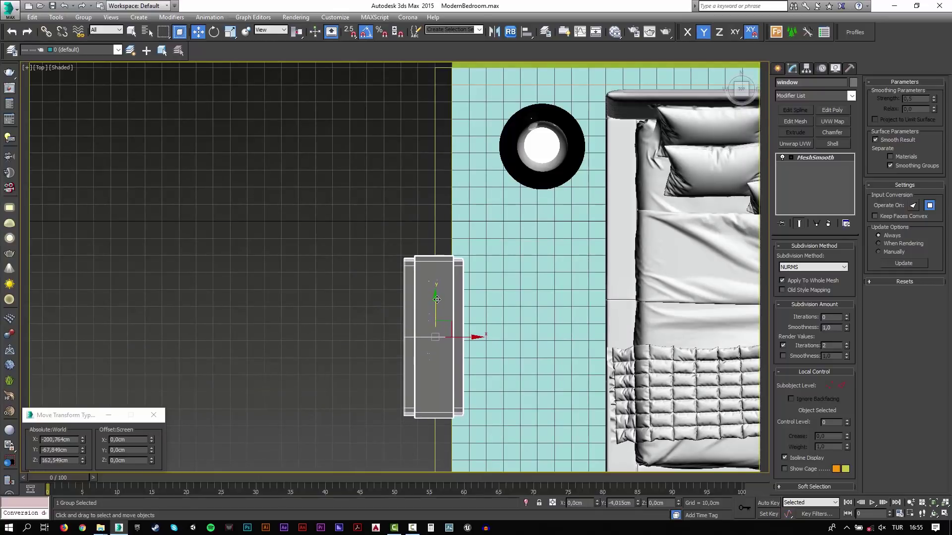
# Clone the window down the wall as 2 copies named window001.
pyautogui.scroll(-5, 423, 365)
pyautogui.scroll(-2, 423, 365)
pyautogui.moveTo(423, 365); pyautogui.dragTo(444, 222, button='middle')
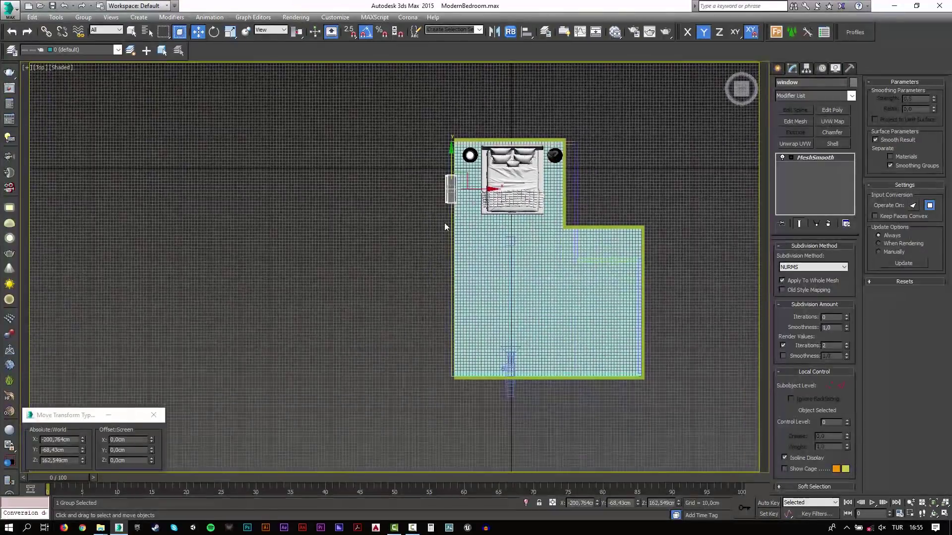
pyautogui.scroll(2, 444, 222)
pyautogui.moveTo(453, 144)
pyautogui.keyDown('shift'); pyautogui.mouseDown()
pyautogui.moveTo(458, 251)
pyautogui.moveTo(486, 276)
pyautogui.mouseUp(); pyautogui.keyUp('shift')
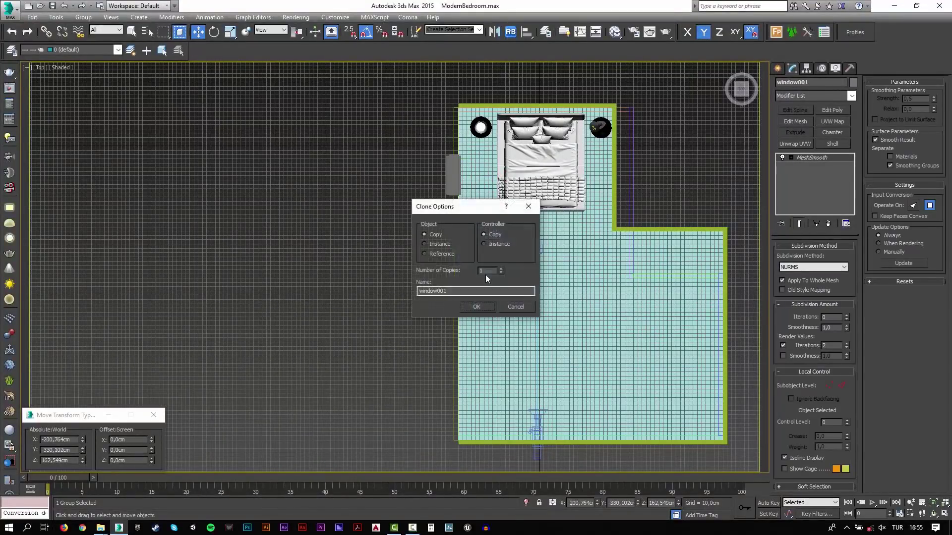
# Confirm two window copies so three windows line the left wall.
pyautogui.click(477, 307)
pyautogui.click(343, 311)
pyautogui.press('c')
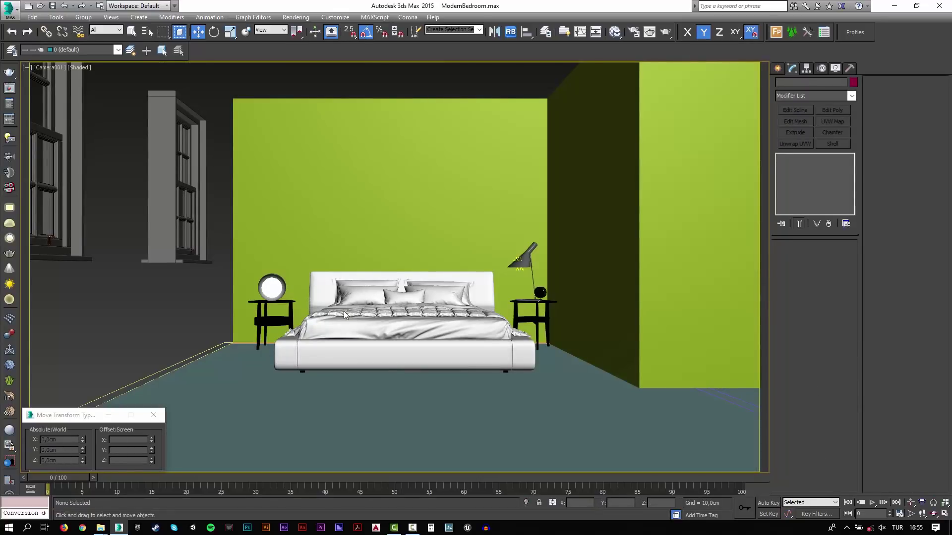
# In Left view, isolate the three windows and the green wall.
pyautogui.click(156, 237)
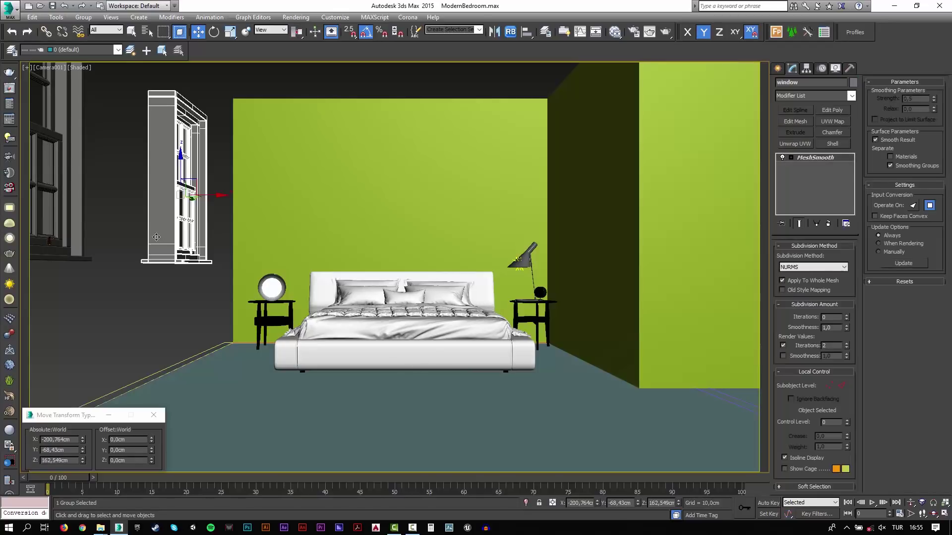
pyautogui.press('l')
pyautogui.press('z')
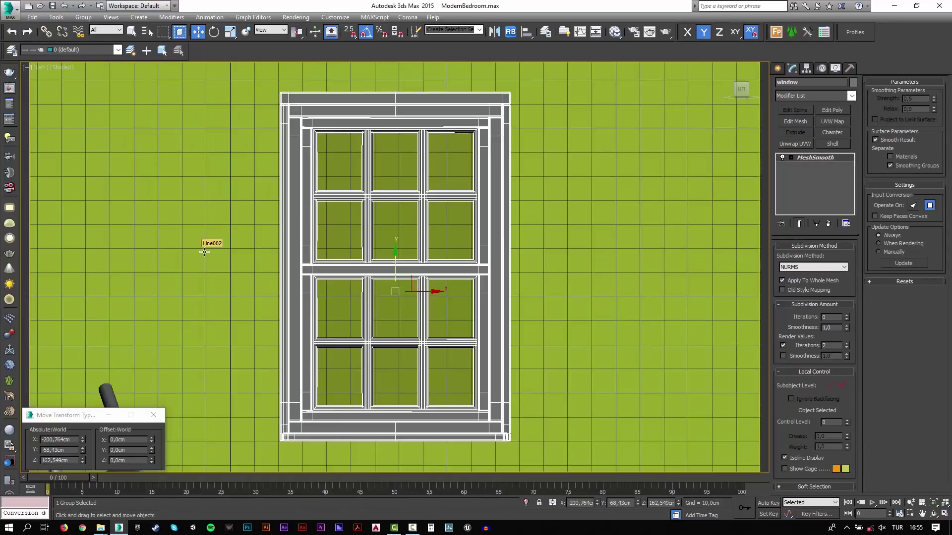
pyautogui.scroll(-5, 204, 251)
pyautogui.keyDown('ctrl'); pyautogui.click(437, 295); pyautogui.keyUp('ctrl')
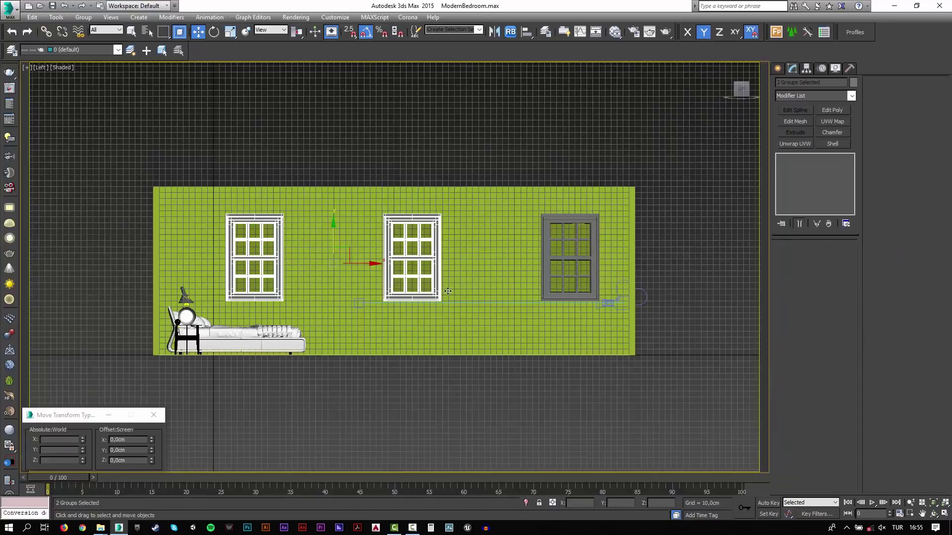
pyautogui.keyDown('ctrl'); pyautogui.click(546, 279); pyautogui.keyUp('ctrl')
pyautogui.keyDown('ctrl'); pyautogui.click(632, 230); pyautogui.keyUp('ctrl')
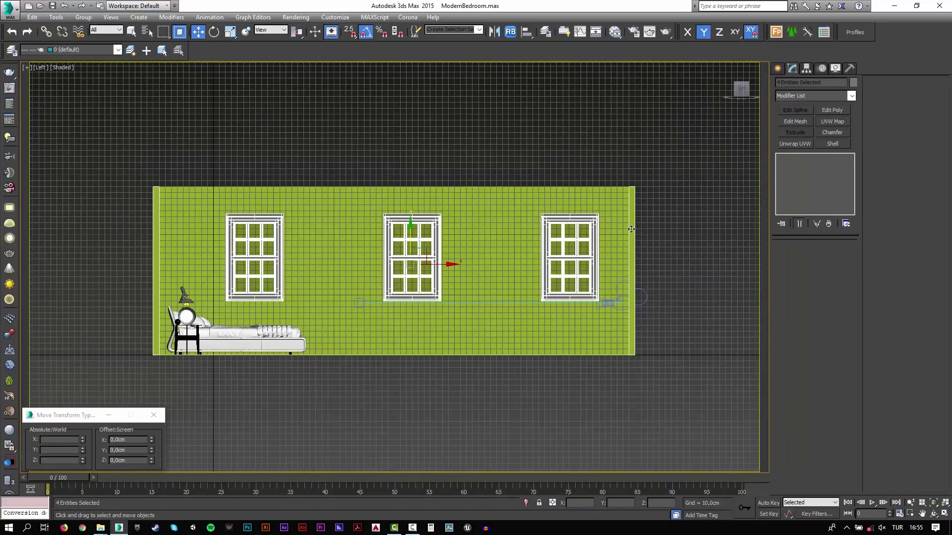
pyautogui.hotkey('alt', 'q')
# In wireframe with snaps on, draw a rectangle covering the whole wall outline.
pyautogui.click(396, 438)
pyautogui.press('F3')
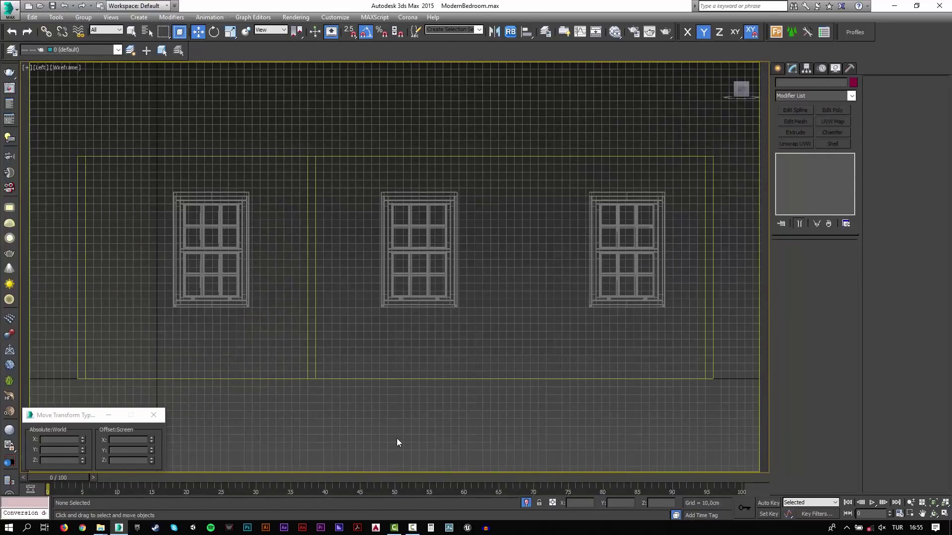
pyautogui.click(830, 140)
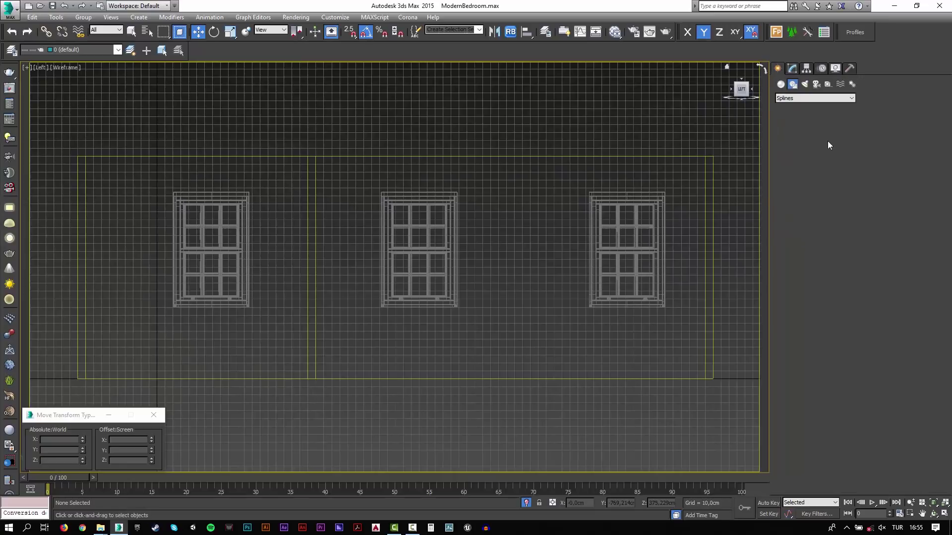
pyautogui.press('s')
pyautogui.moveTo(704, 157); pyautogui.dragTo(77, 380)
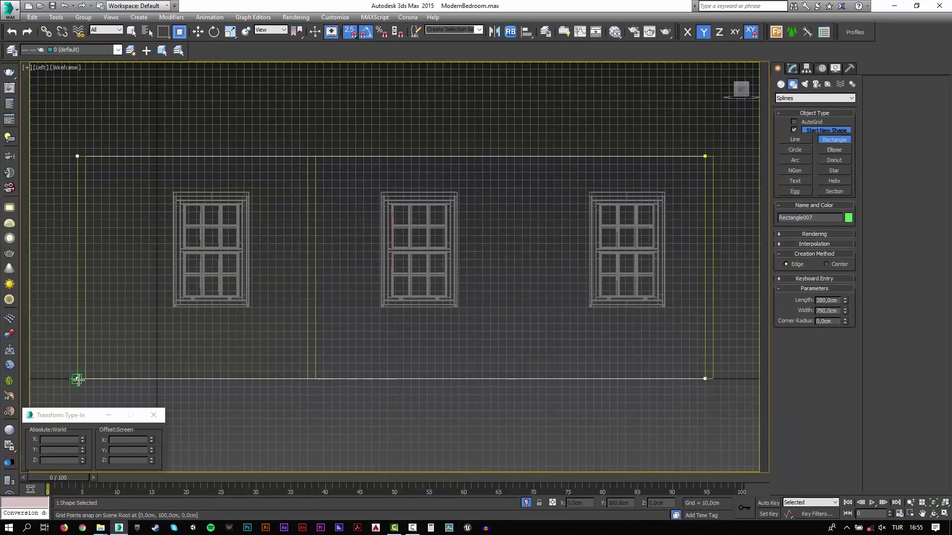
pyautogui.click(793, 130)
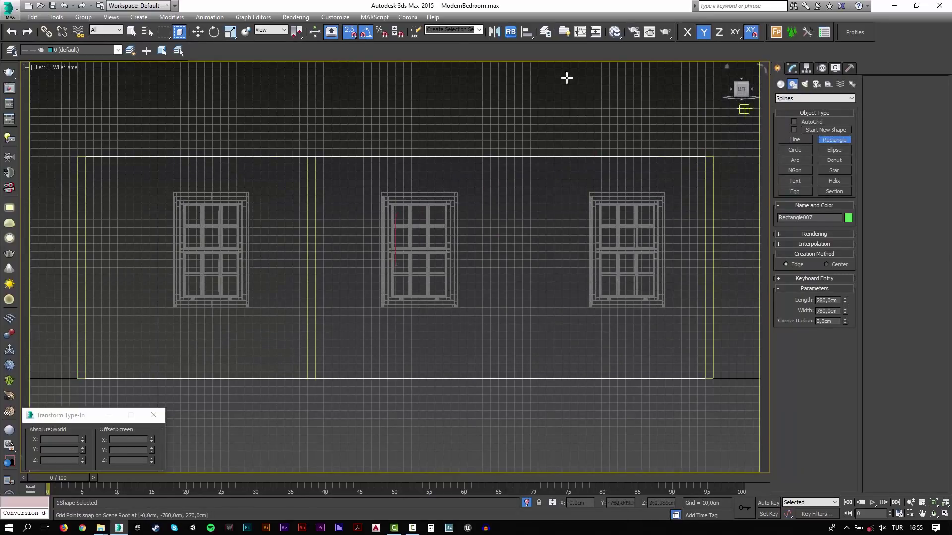
# Turn off grid-point snapping and start a rectangle at the window frame's corner.
pyautogui.rightClick(348, 32)
pyautogui.click(445, 235)
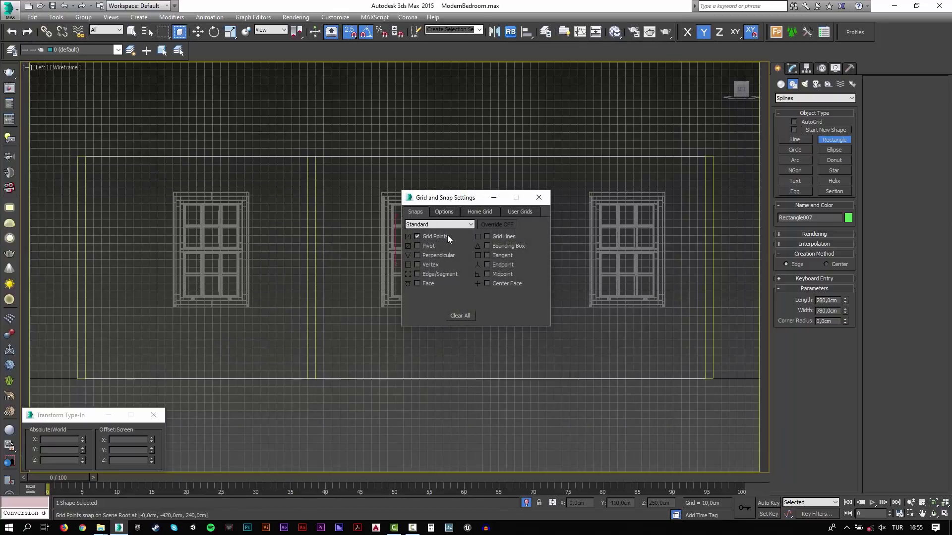
pyautogui.click(543, 197)
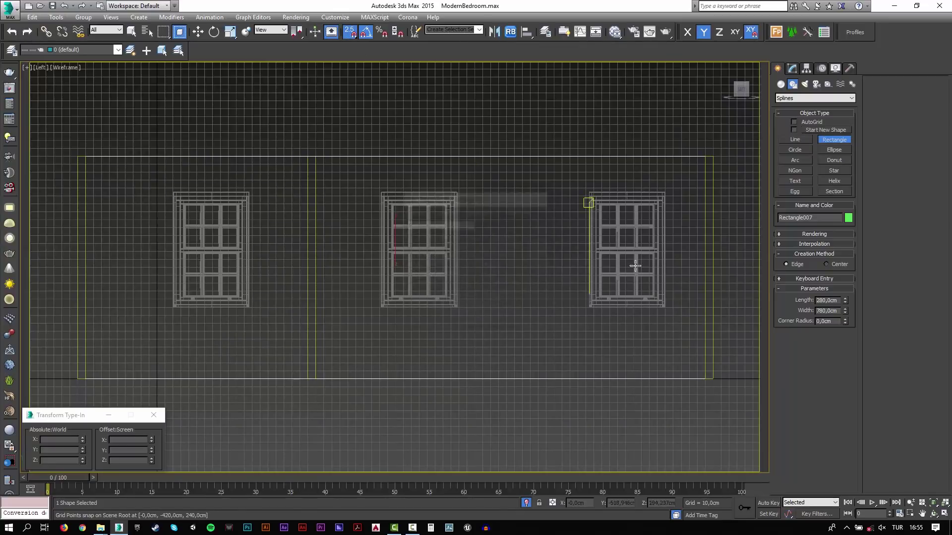
pyautogui.scroll(5, 666, 297)
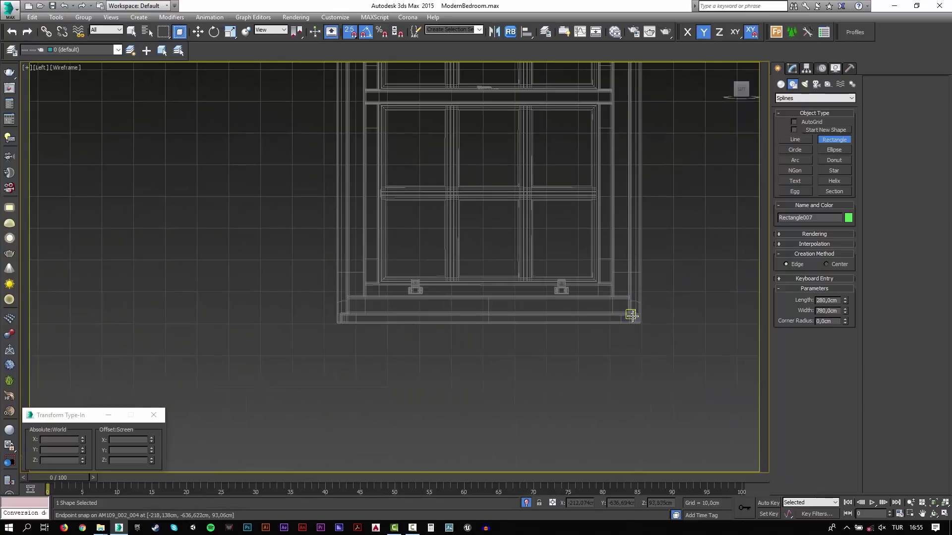
pyautogui.moveTo(640, 323); pyautogui.dragTo(491, 90)
pyautogui.scroll(-6, 575, 223)
pyautogui.scroll(7, 491, 90)
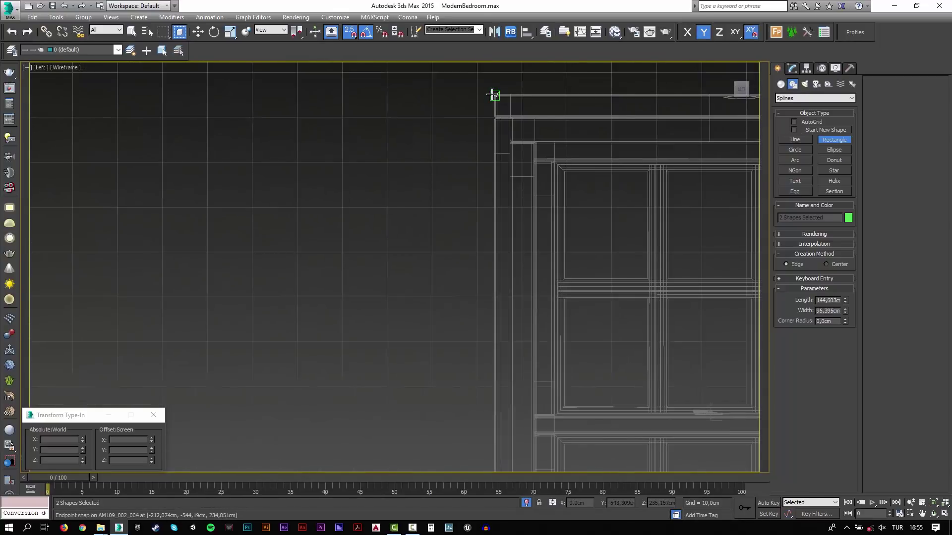
pyautogui.scroll(3, 492, 95)
# Pan and zoom to locate the window frame's top and bottom corners.
pyautogui.moveTo(508, 106); pyautogui.dragTo(406, 185, button='middle')
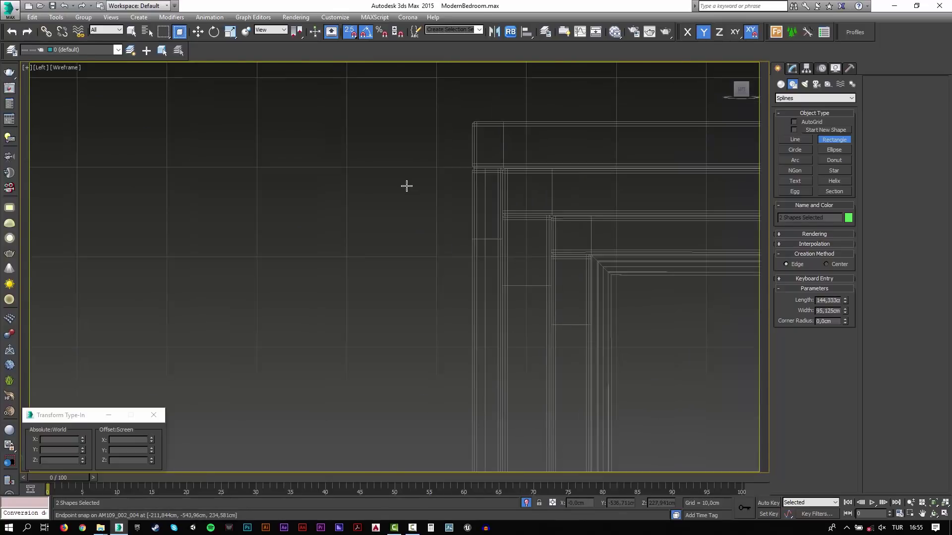
pyautogui.scroll(-4, 406, 186)
pyautogui.scroll(5, 208, 249)
pyautogui.moveTo(230, 342)
pyautogui.mouseDown(button='middle')
pyautogui.moveTo(421, 121)
pyautogui.moveTo(482, 447)
pyautogui.mouseUp(button='middle')
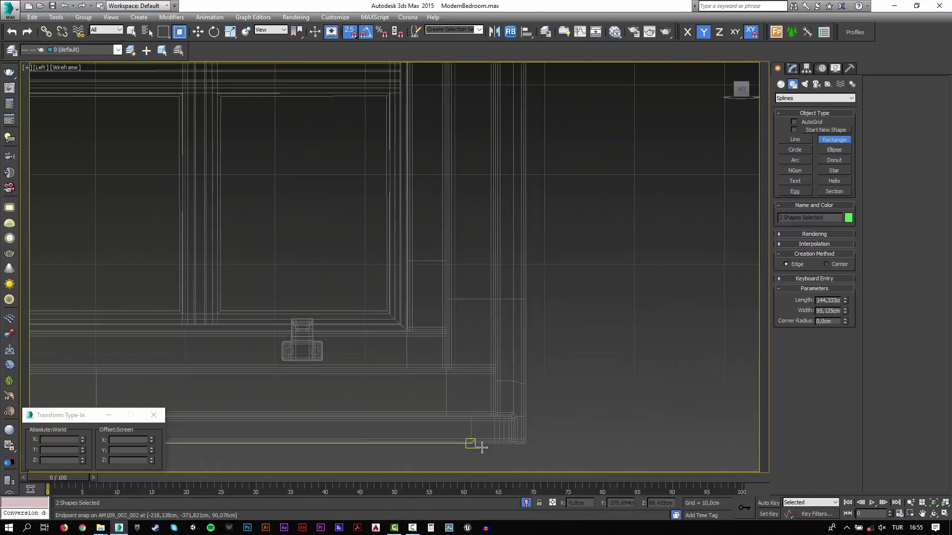
pyautogui.scroll(5, 495, 429)
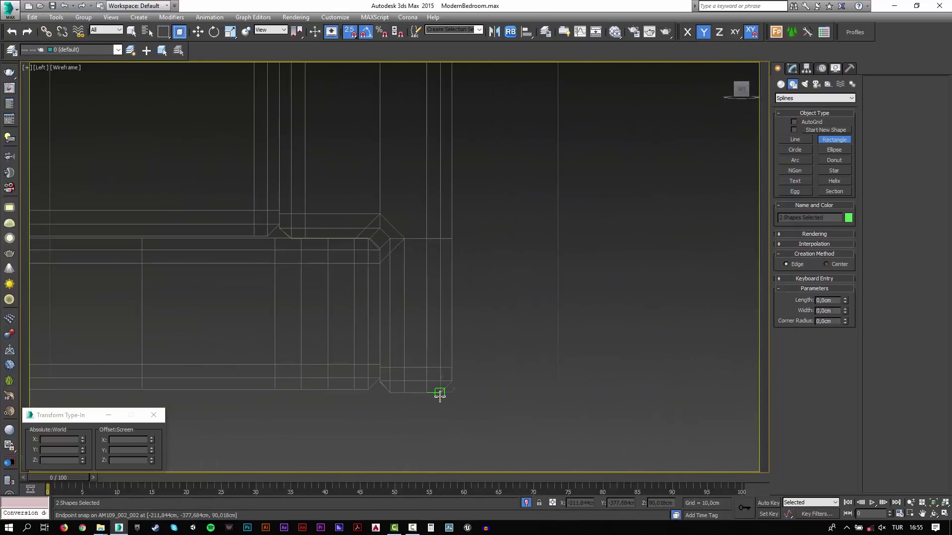
pyautogui.scroll(-1, 437, 392)
pyautogui.scroll(-2, 424, 382)
pyautogui.scroll(-2, 418, 365)
pyautogui.scroll(3, 261, 104)
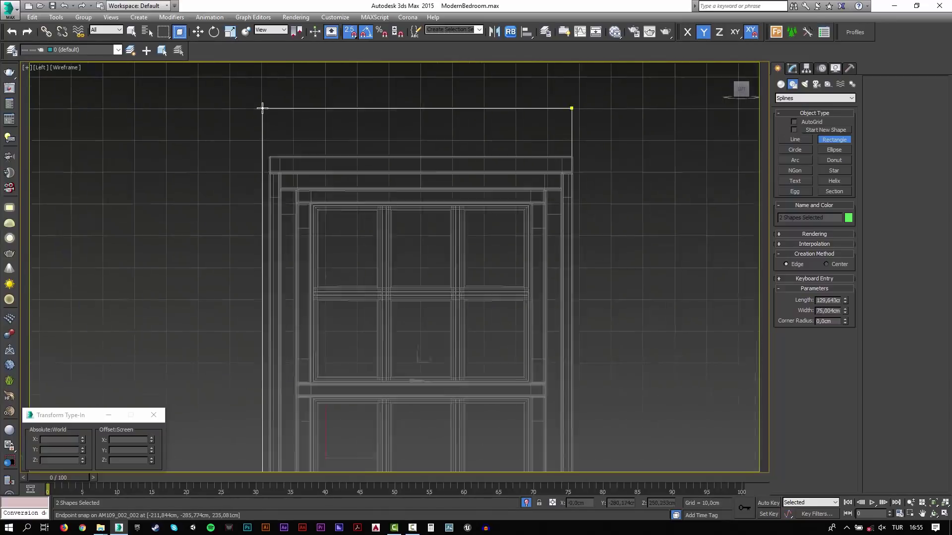
pyautogui.scroll(3, 240, 201)
pyautogui.scroll(3, 395, 209)
pyautogui.scroll(1, 376, 208)
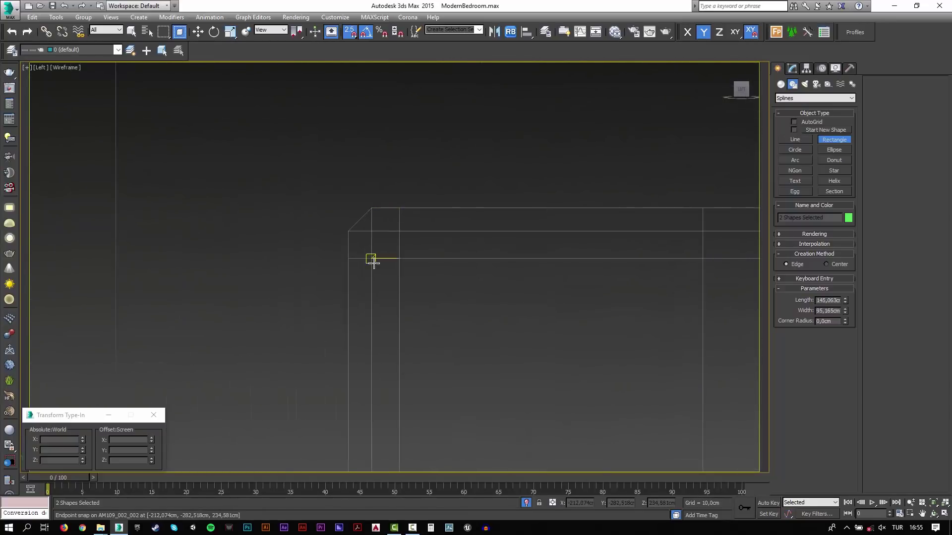
pyautogui.scroll(-2, 370, 259)
pyautogui.scroll(-2, 304, 284)
pyautogui.scroll(-2, 350, 300)
pyautogui.scroll(-1, 616, 202)
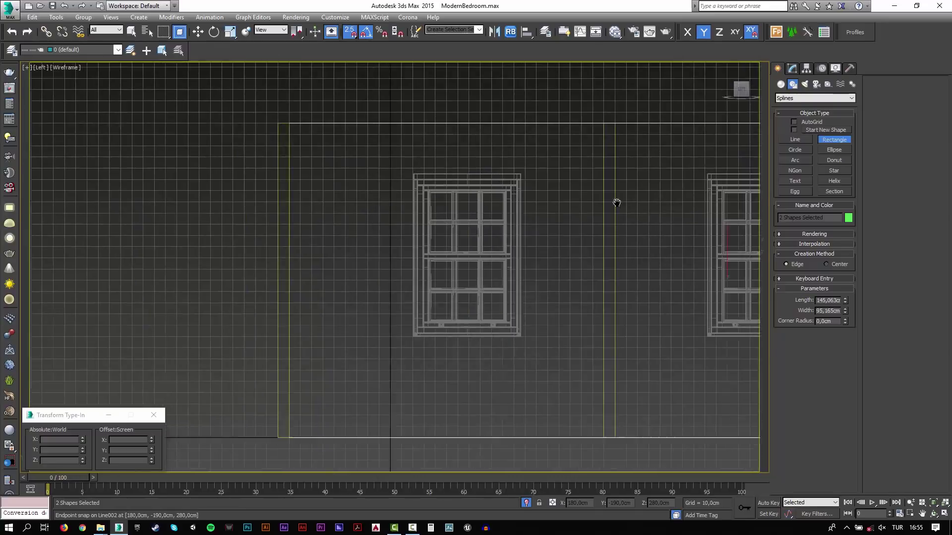
pyautogui.scroll(2, 548, 318)
pyautogui.scroll(2, 492, 385)
pyautogui.scroll(2, 644, 272)
pyautogui.scroll(2, 646, 273)
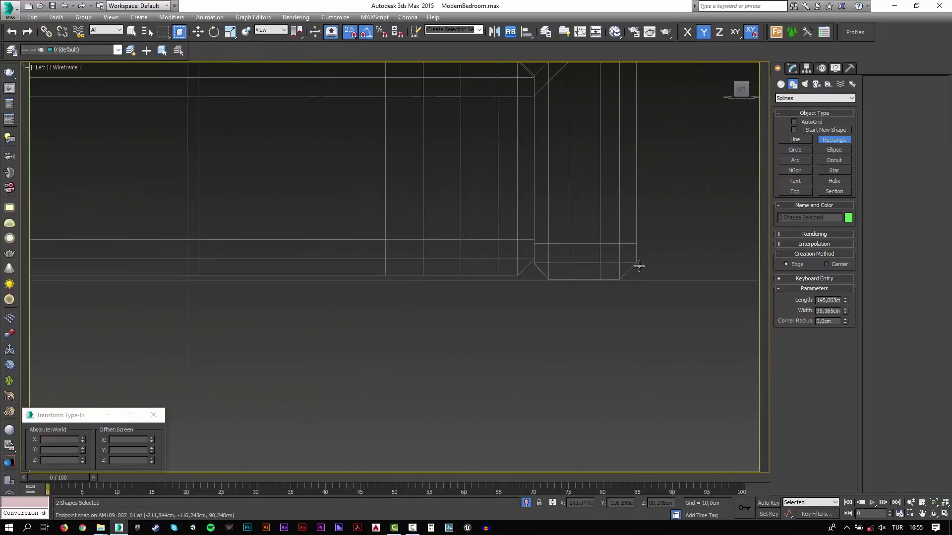
# Draw a rectangle from the window frame corner around the window opening.
pyautogui.click(619, 273)
pyautogui.scroll(-2, 620, 273)
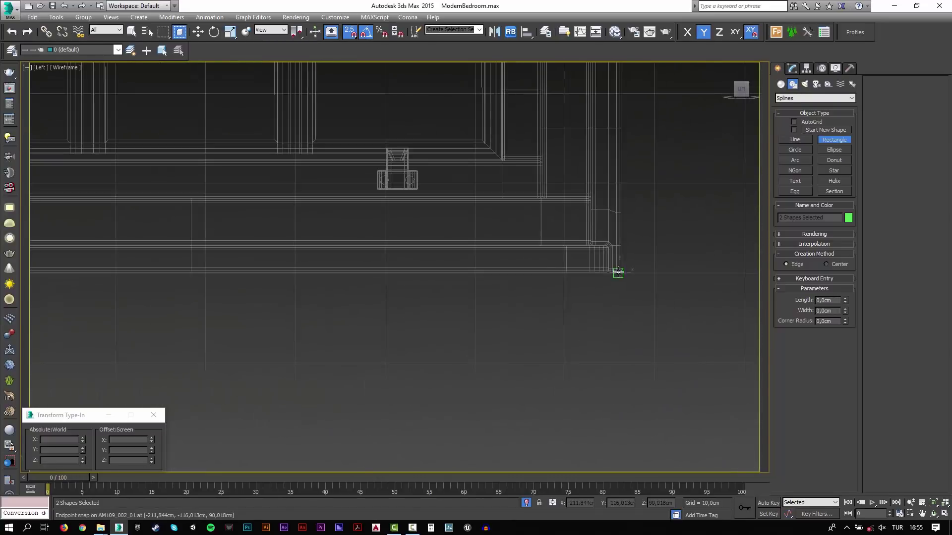
pyautogui.scroll(-2, 613, 270)
pyautogui.scroll(2, 505, 110)
pyautogui.scroll(2, 426, 97)
pyautogui.moveTo(620, 273)
pyautogui.mouseDown()
pyautogui.moveTo(426, 97)
pyautogui.moveTo(446, 223)
pyautogui.mouseUp()
pyautogui.scroll(-2, 444, 193)
pyautogui.scroll(-2, 476, 153)
pyautogui.scroll(4, 445, 223)
# Extrude the rectangle outlines by 40 cm.
pyautogui.press('s')
pyautogui.press('w')
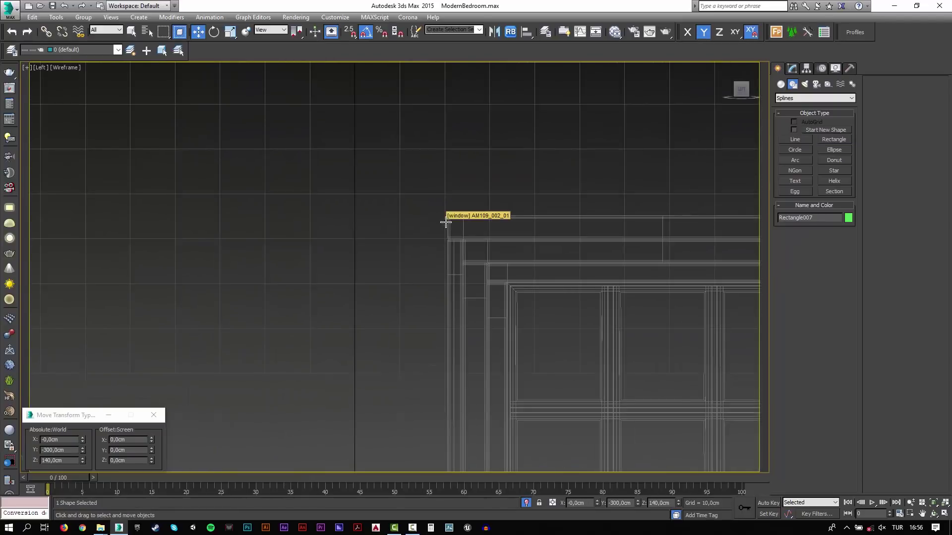
pyautogui.press('p')
pyautogui.scroll(-5, 446, 221)
pyautogui.keyDown('alt'); pyautogui.moveTo(436, 187); pyautogui.dragTo(368, 221, button='middle'); pyautogui.keyUp('alt')
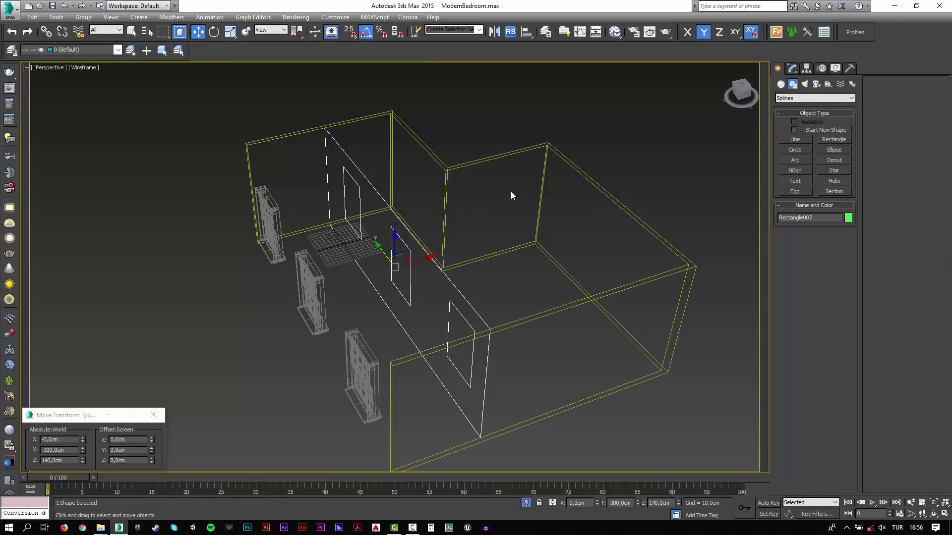
pyautogui.click(791, 69)
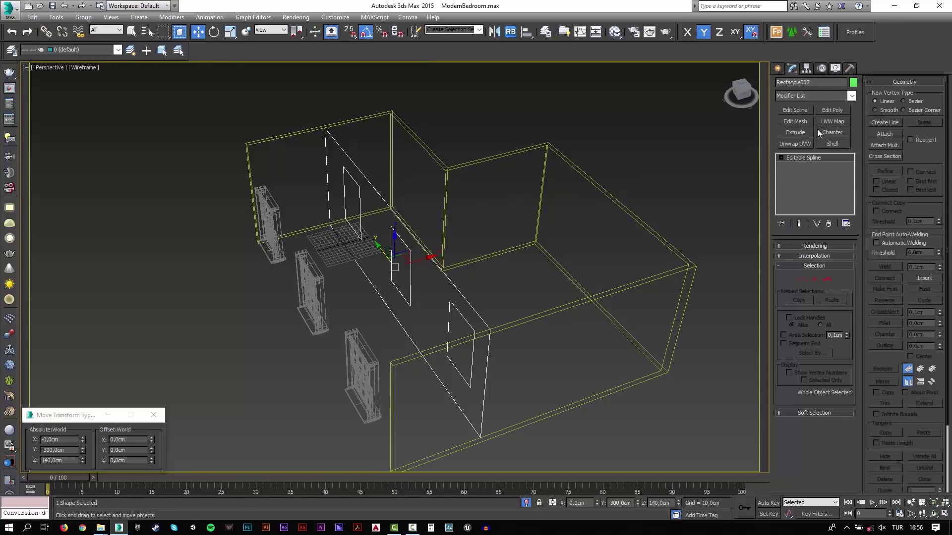
pyautogui.click(804, 130)
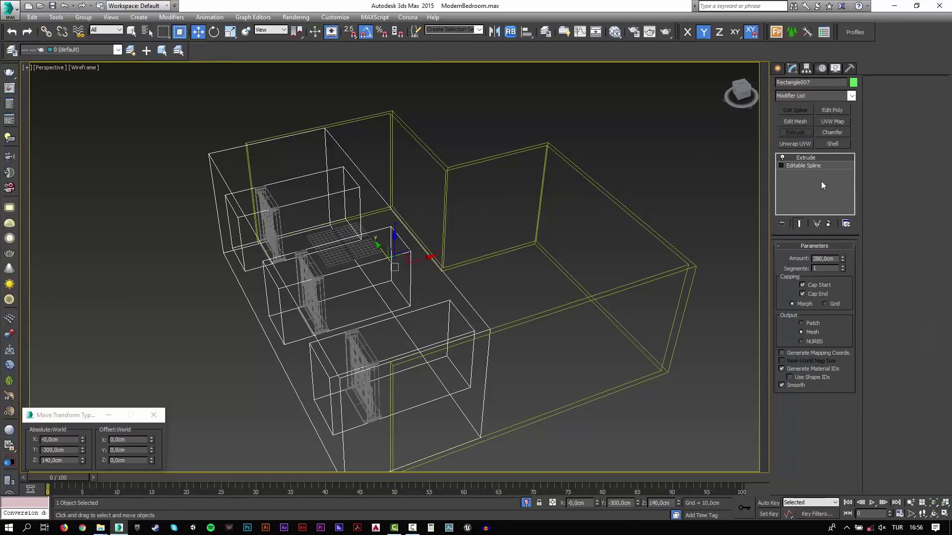
pyautogui.doubleClick(835, 258)
pyautogui.write('40')
pyautogui.press('Return')
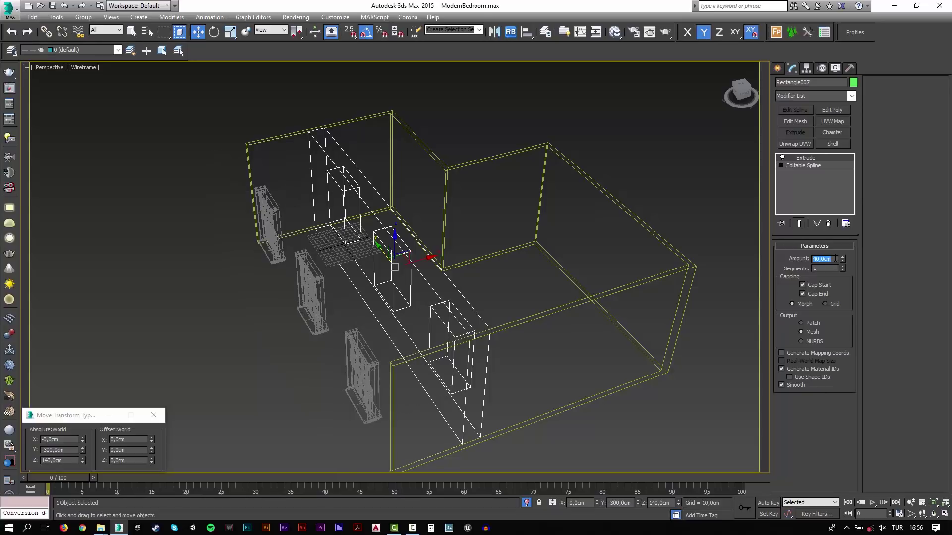
# In Top view, snap the wall piece along X to the adjoining wall's end at -190 cm.
pyautogui.press('t')
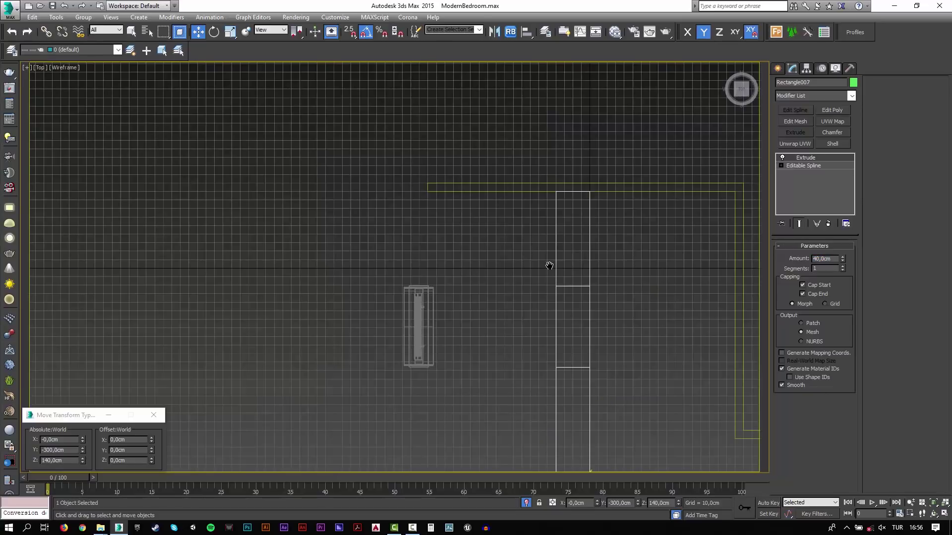
pyautogui.moveTo(549, 265); pyautogui.dragTo(552, 192, button='middle')
pyautogui.moveTo(627, 421); pyautogui.dragTo(476, 422)
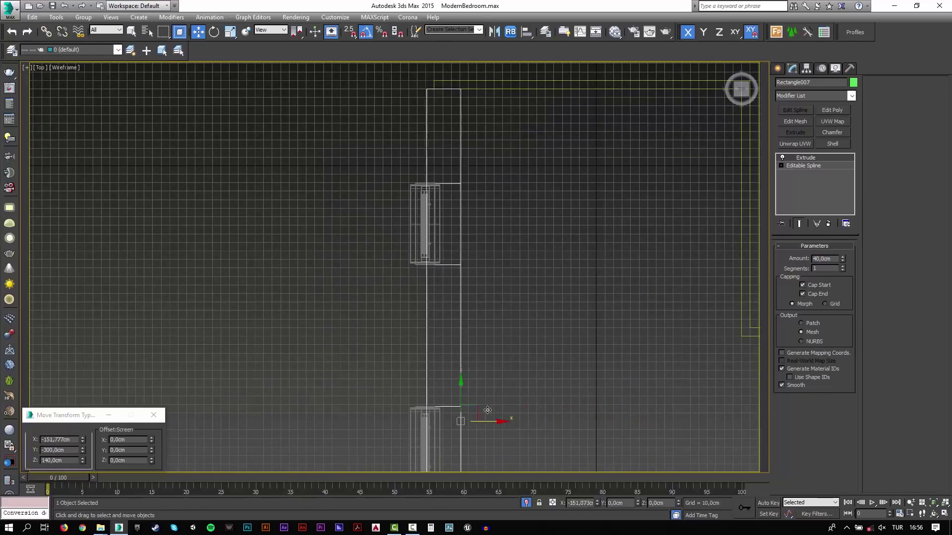
pyautogui.moveTo(470, 180); pyautogui.dragTo(471, 202, button='middle')
pyautogui.scroll(5, 470, 201)
pyautogui.press('s')
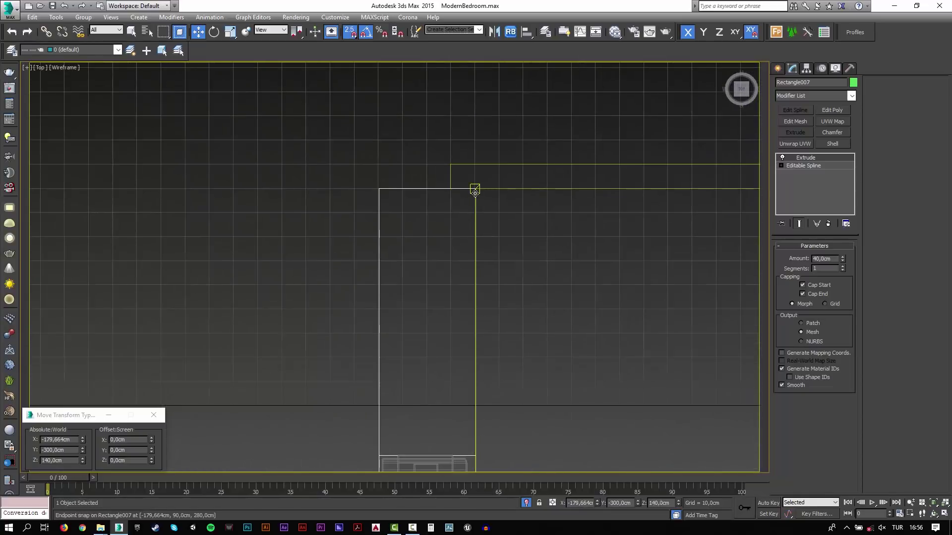
pyautogui.moveTo(467, 196); pyautogui.dragTo(442, 195)
pyautogui.scroll(-5, 443, 196)
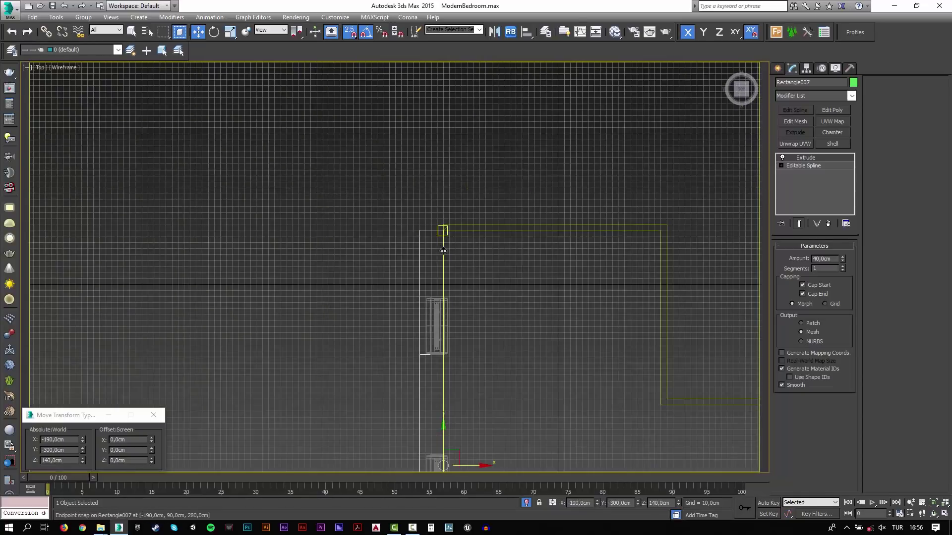
pyautogui.moveTo(488, 345); pyautogui.dragTo(469, 278, button='middle')
# Select the three windows in shaded perspective to check them against the wall.
pyautogui.press('s')
pyautogui.press('p')
pyautogui.scroll(-2, 467, 270)
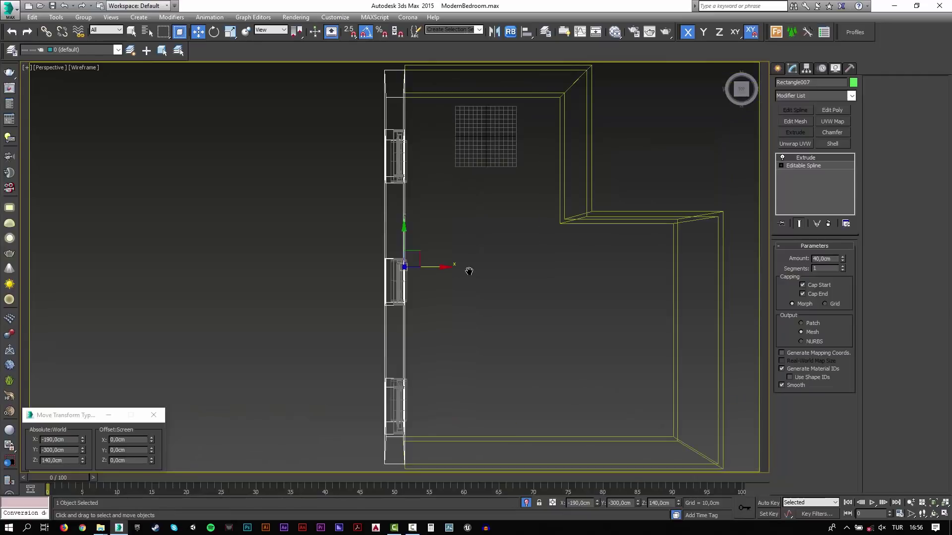
pyautogui.press('F3')
pyautogui.moveTo(502, 316)
pyautogui.keyDown('alt'); pyautogui.mouseDown(button='middle')
pyautogui.moveTo(507, 255)
pyautogui.moveTo(427, 261)
pyautogui.mouseUp(button='middle'); pyautogui.keyUp('alt')
pyautogui.scroll(5, 501, 308)
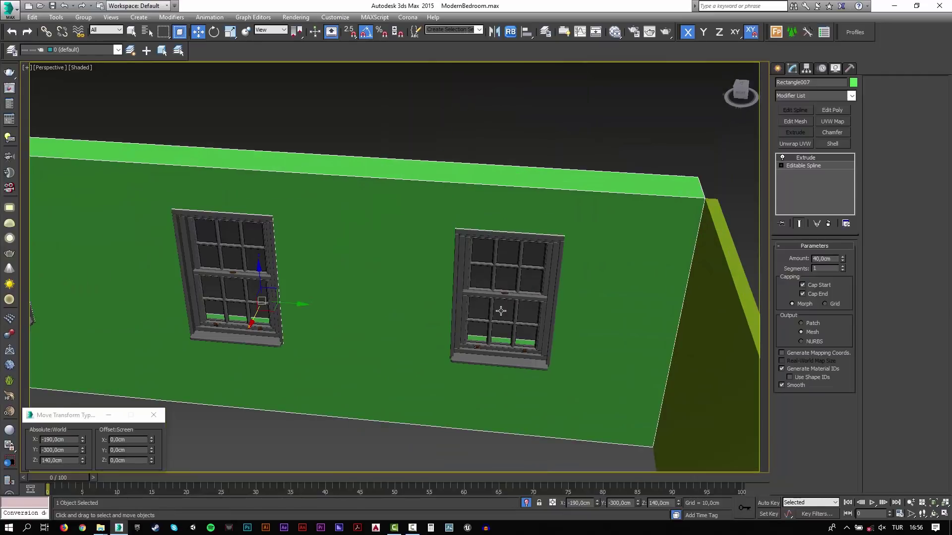
pyautogui.click(500, 297)
pyautogui.keyDown('ctrl'); pyautogui.click(233, 276); pyautogui.keyUp('ctrl')
pyautogui.moveTo(115, 328); pyautogui.dragTo(149, 269, button='middle')
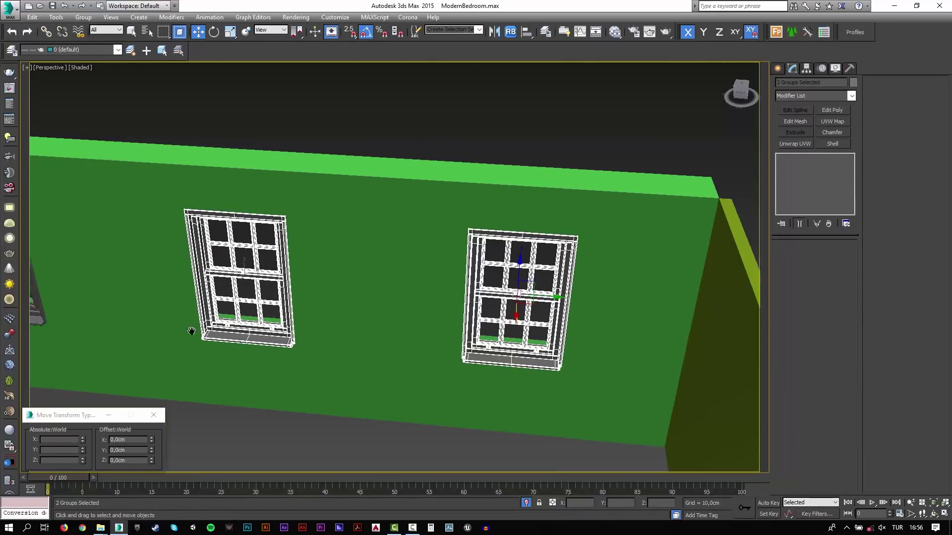
pyautogui.keyDown('ctrl'); pyautogui.click(149, 268); pyautogui.keyUp('ctrl')
# Inspect the window wall from the top and perspective views, facing the right window.
pyautogui.press('t')
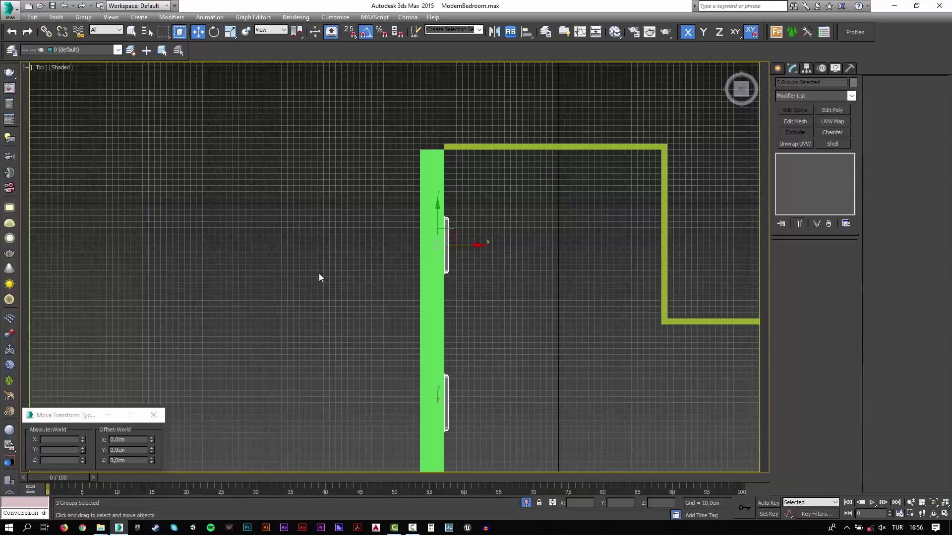
pyautogui.scroll(4, 450, 197)
pyautogui.press('F3')
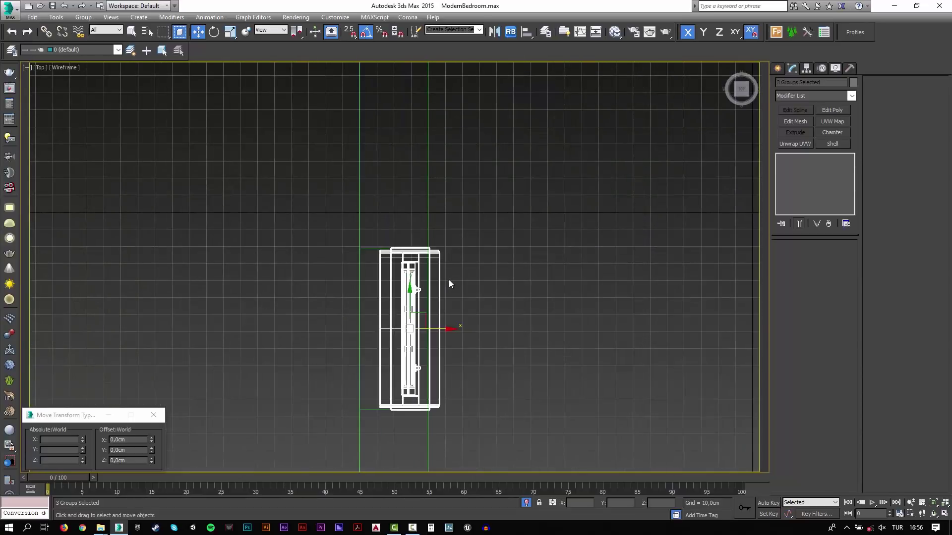
pyautogui.press('p')
pyautogui.moveTo(441, 297)
pyautogui.keyDown('alt'); pyautogui.mouseDown(button='middle')
pyautogui.moveTo(418, 254)
pyautogui.moveTo(549, 223)
pyautogui.moveTo(565, 202)
pyautogui.mouseUp(button='middle'); pyautogui.keyUp('alt')
pyautogui.press('F3')
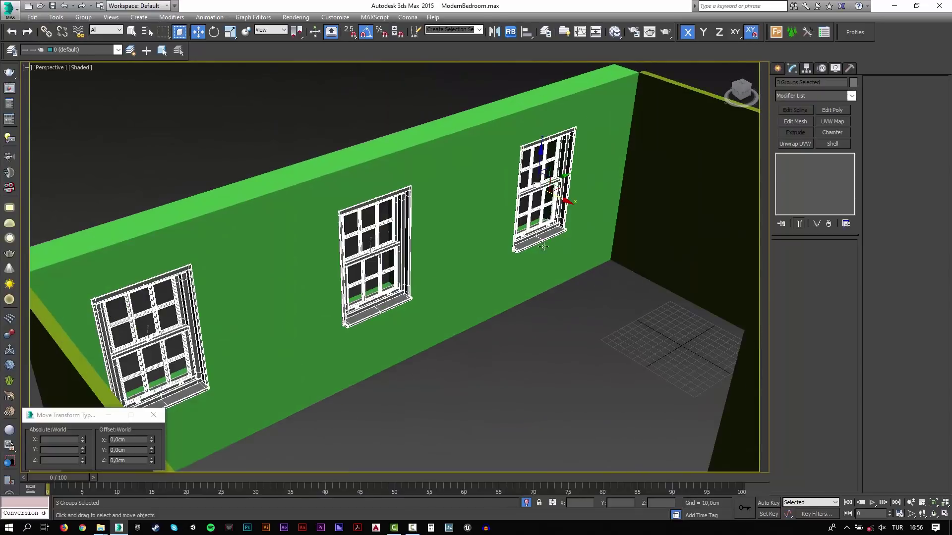
pyautogui.scroll(3, 595, 149)
pyautogui.keyDown('alt'); pyautogui.moveTo(604, 133); pyautogui.dragTo(420, 240, button='middle'); pyautogui.keyUp('alt')
pyautogui.scroll(4, 426, 228)
pyautogui.scroll(1, 411, 236)
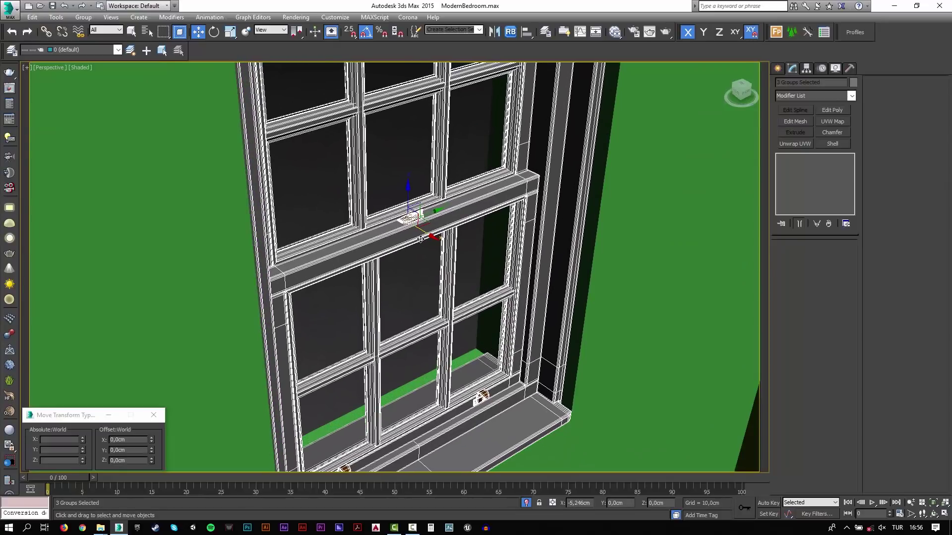
pyautogui.keyDown('alt'); pyautogui.moveTo(421, 239); pyautogui.dragTo(411, 250, button='middle'); pyautogui.keyUp('alt')
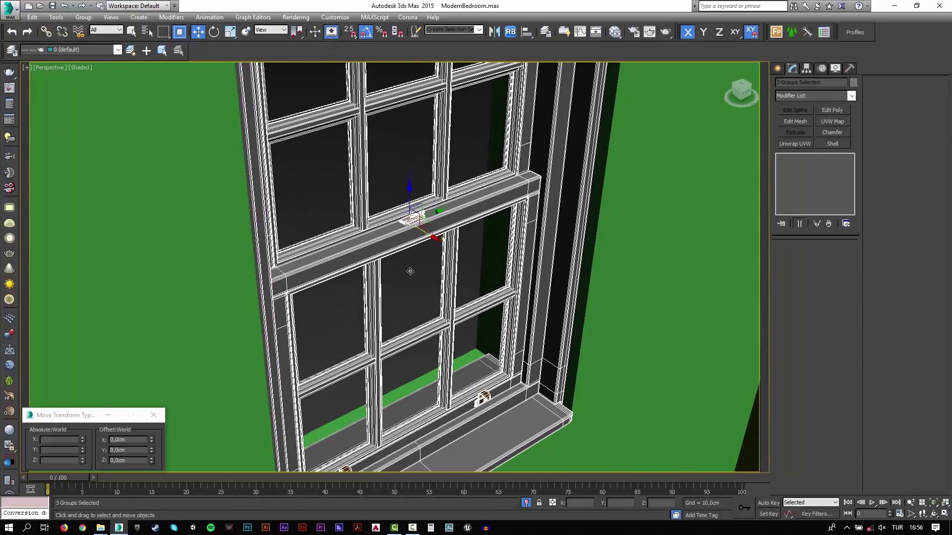
pyautogui.scroll(-6, 410, 272)
# Change the window wall's Extrude Amount to 20, then 30 cm.
pyautogui.click(390, 191)
pyautogui.scroll(3, 388, 246)
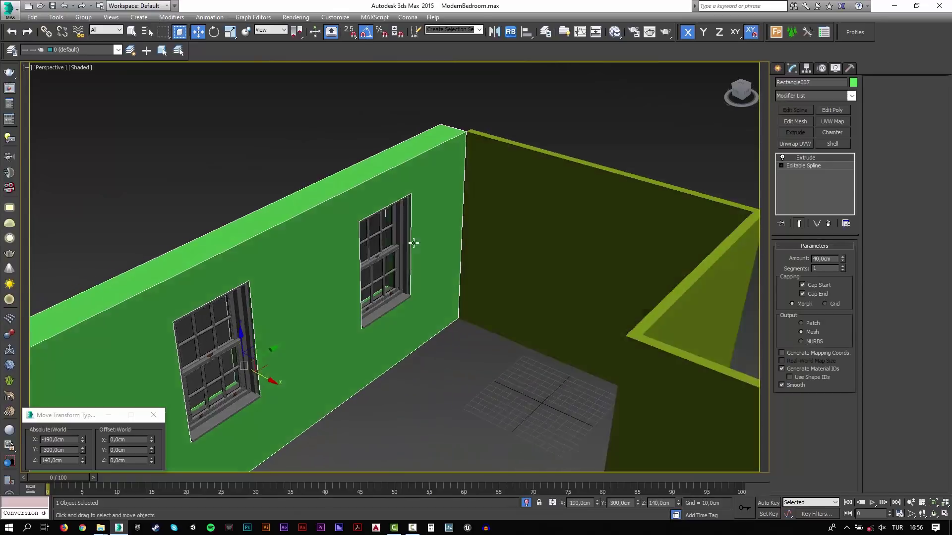
pyautogui.scroll(4, 413, 246)
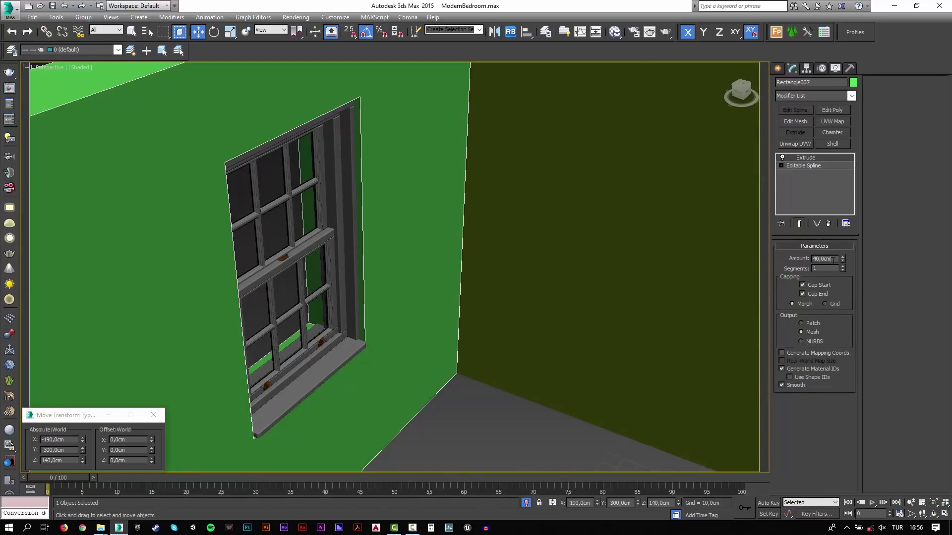
pyautogui.write('20')
pyautogui.press('Return')
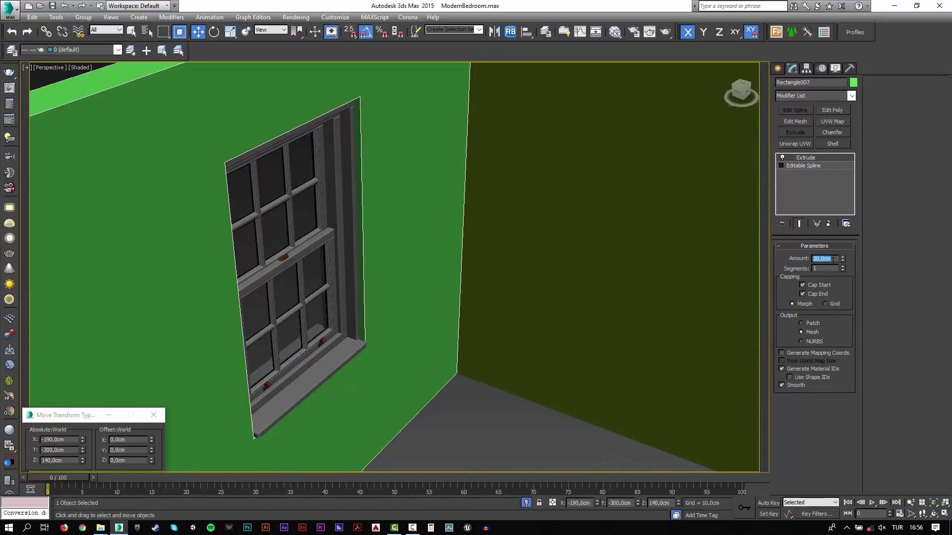
pyautogui.write('30')
pyautogui.press('Return')
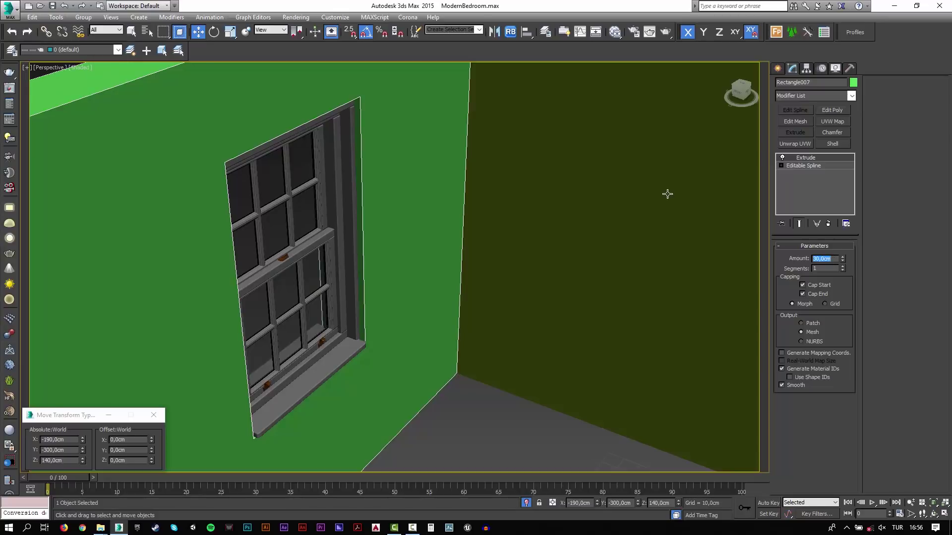
pyautogui.scroll(-3, 396, 213)
pyautogui.scroll(-5, 395, 224)
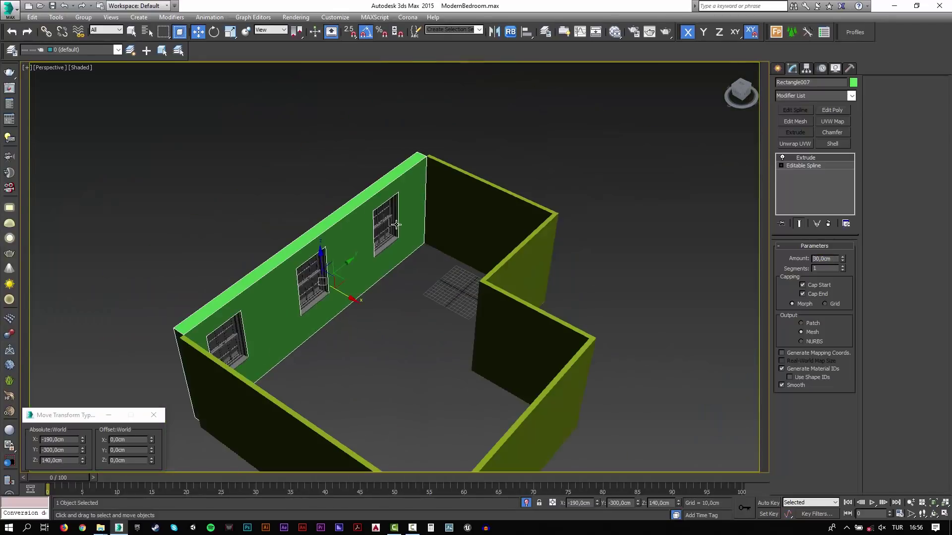
# In Top view, select Line002's end vertices and move them left along X.
pyautogui.keyDown('alt'); pyautogui.moveTo(405, 166); pyautogui.dragTo(461, 171, button='middle'); pyautogui.keyUp('alt')
pyautogui.click(467, 325)
pyautogui.press('t')
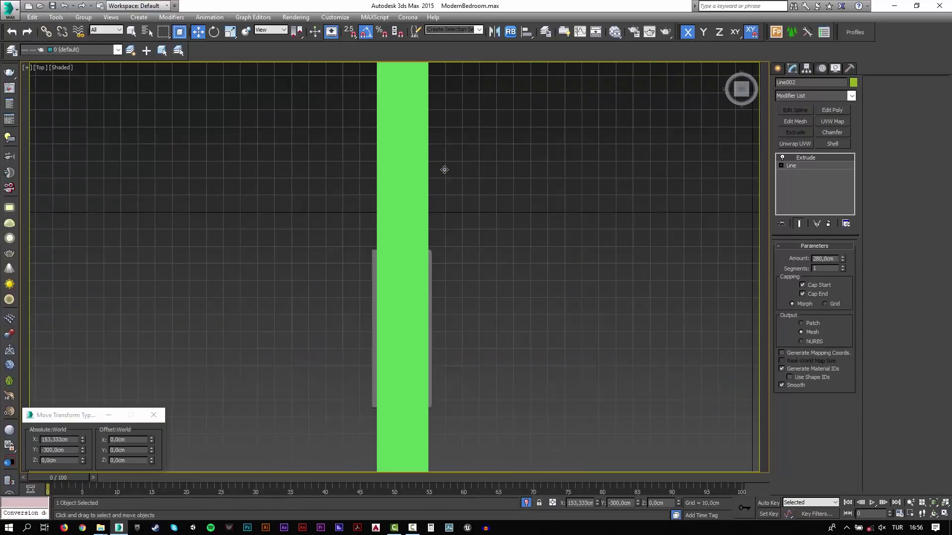
pyautogui.press('z')
pyautogui.moveTo(395, 124); pyautogui.dragTo(564, 240, button='middle')
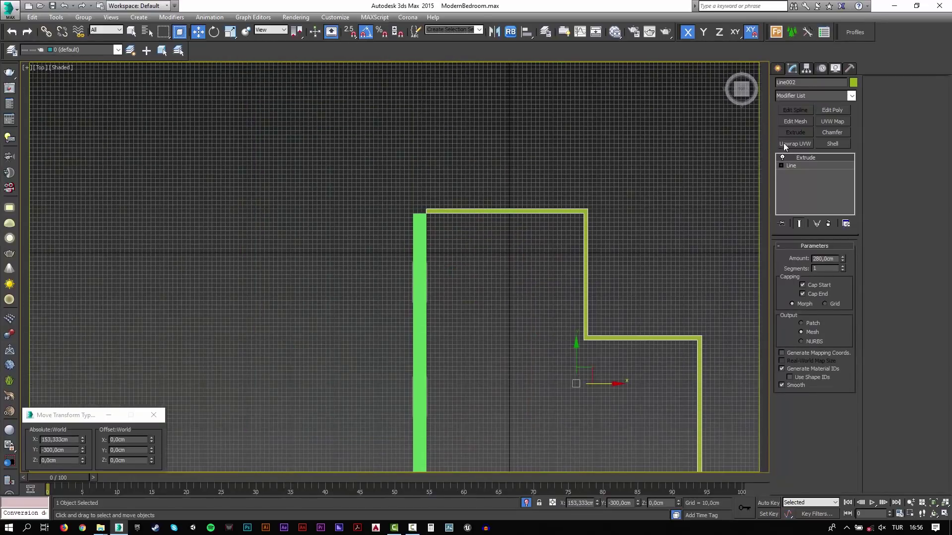
pyautogui.click(807, 166)
pyautogui.press('1')
pyautogui.moveTo(465, 176); pyautogui.dragTo(382, 252)
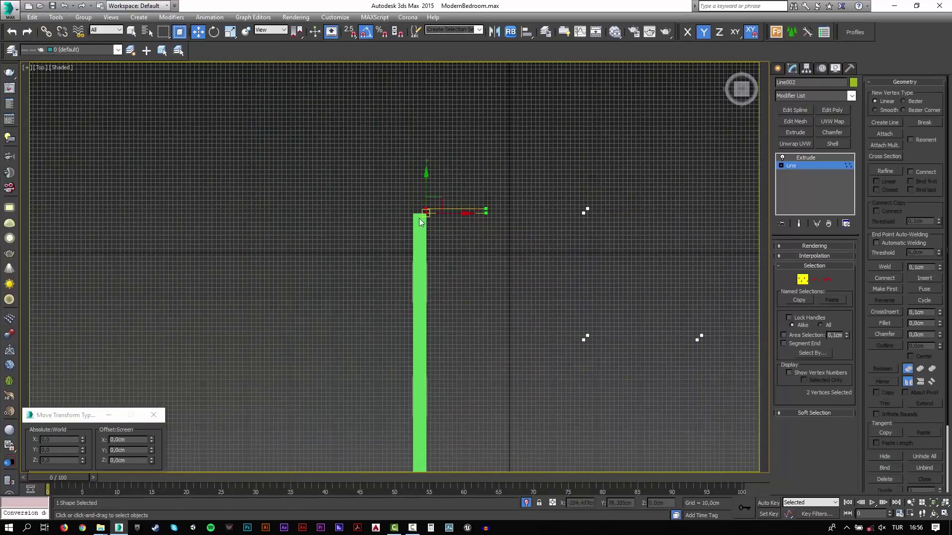
pyautogui.press('z')
pyautogui.moveTo(514, 178); pyautogui.dragTo(408, 180)
# With Endpoint snap on, snap the two end vertices onto Rectangle007's corner.
pyautogui.press('s')
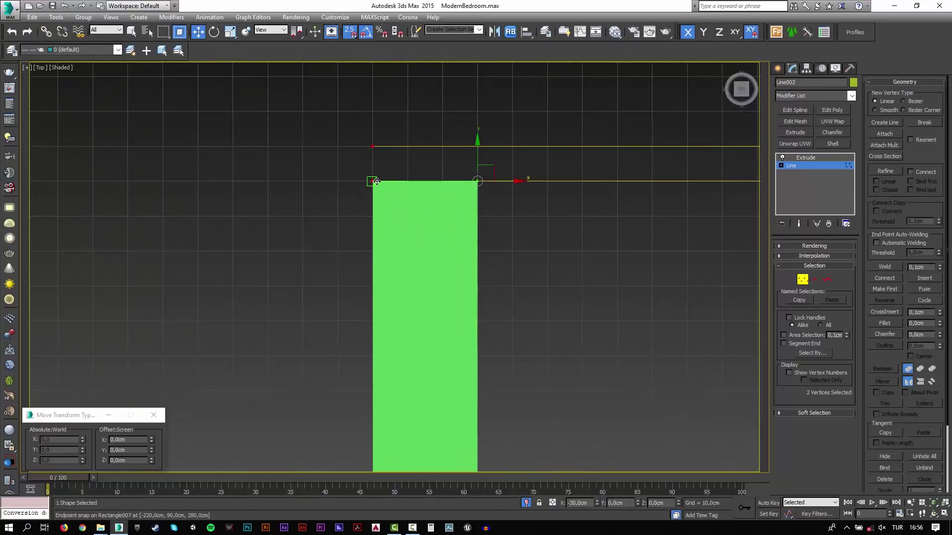
pyautogui.scroll(-5, 400, 246)
pyautogui.click(823, 158)
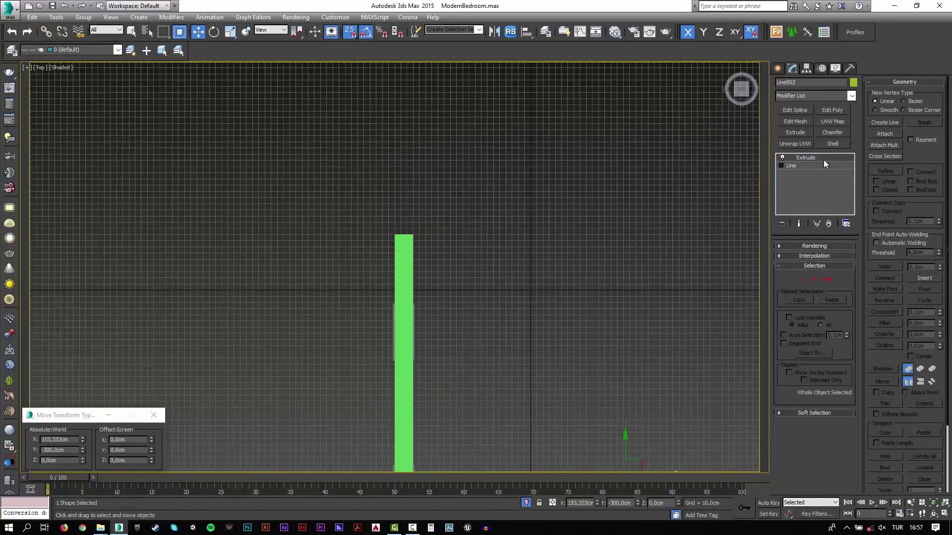
pyautogui.scroll(-3, 519, 314)
pyautogui.scroll(6, 455, 260)
pyautogui.scroll(2, 455, 261)
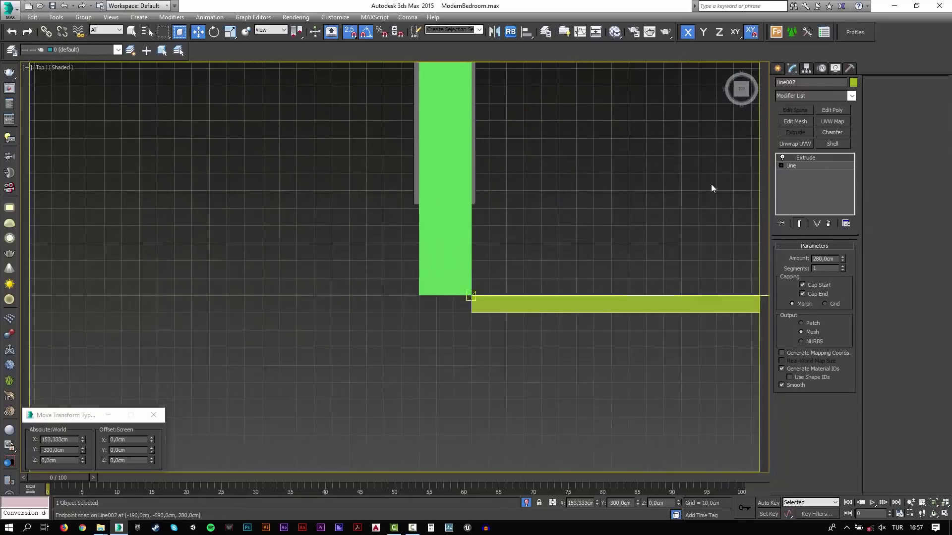
pyautogui.click(803, 166)
pyautogui.moveTo(531, 207); pyautogui.dragTo(382, 385)
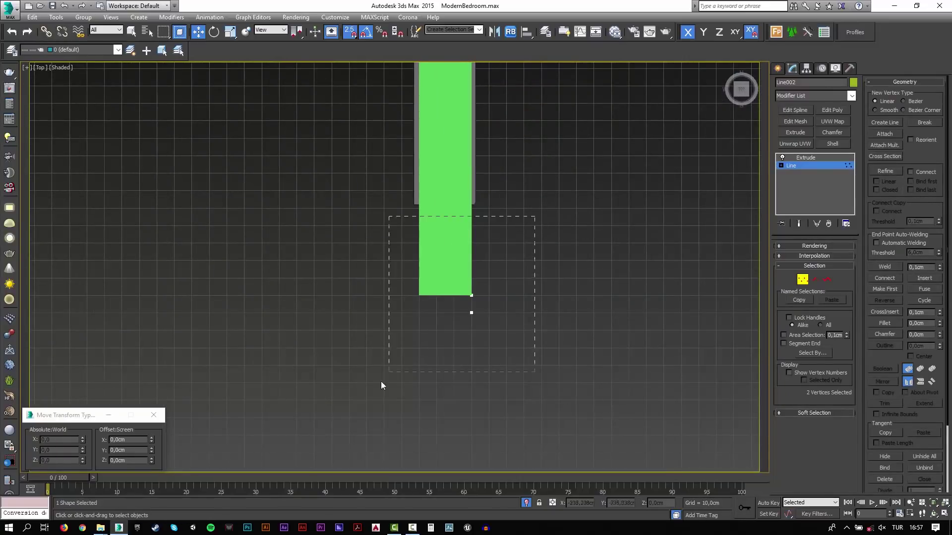
pyautogui.moveTo(507, 302); pyautogui.dragTo(421, 298)
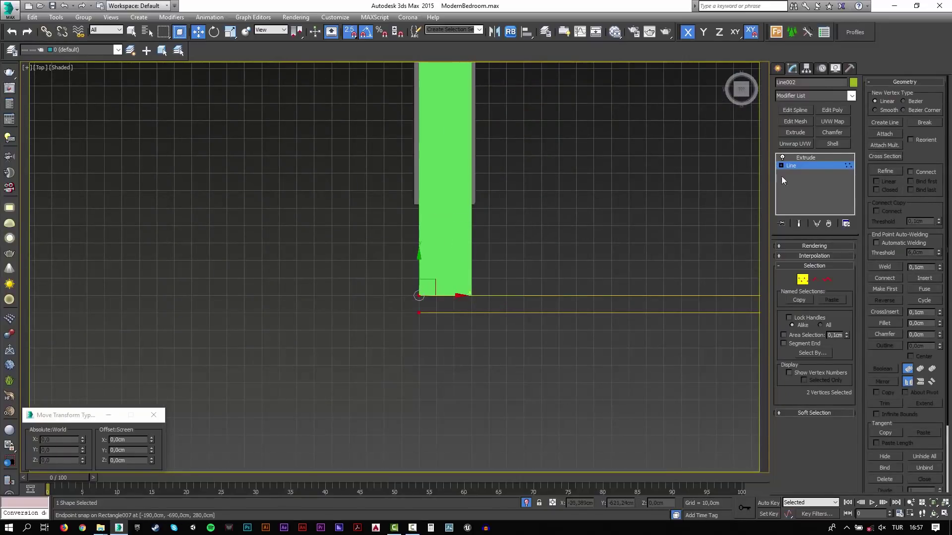
# Return to the Extrude level and view the joined walls in perspective.
pyautogui.click(805, 157)
pyautogui.scroll(-3, 439, 234)
pyautogui.scroll(-5, 441, 233)
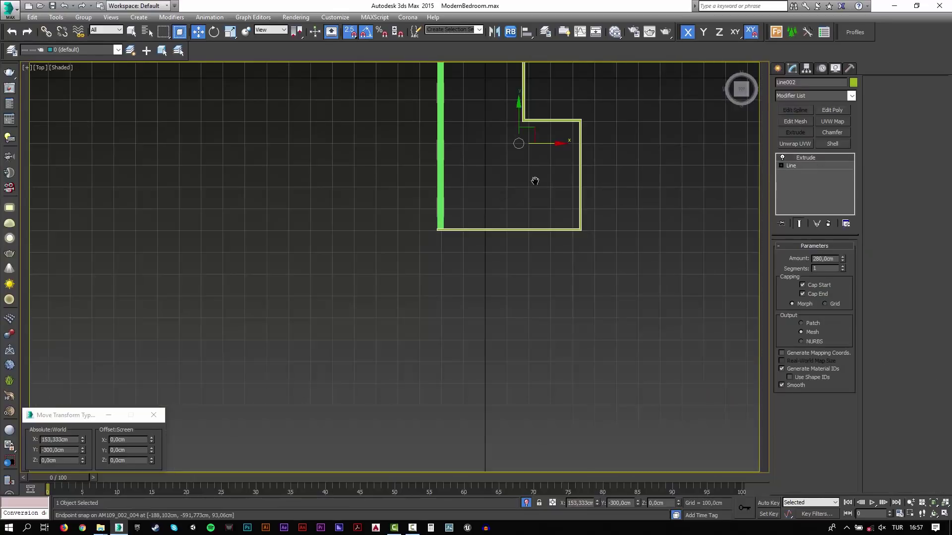
pyautogui.moveTo(534, 181)
pyautogui.mouseDown(button='middle')
pyautogui.moveTo(525, 270)
pyautogui.moveTo(492, 216)
pyautogui.moveTo(492, 258)
pyautogui.mouseUp(button='middle')
pyautogui.press('p')
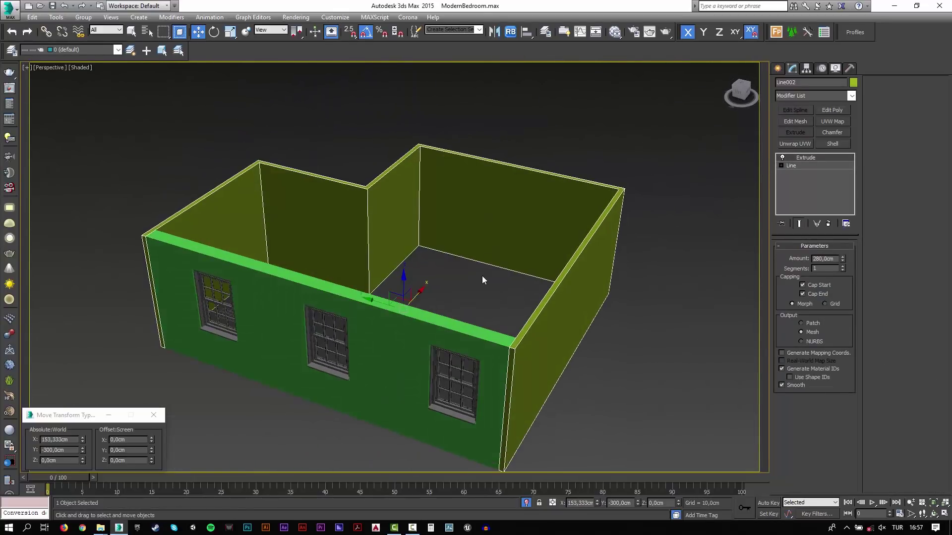
# Add Edit Poly to Line002 and attach the front wall Rectangle007.
pyautogui.click(832, 110)
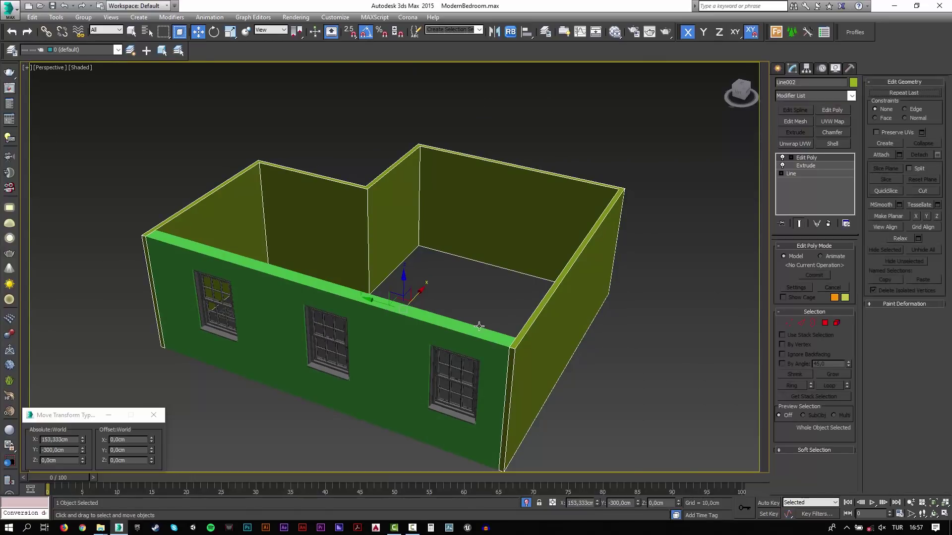
pyautogui.click(479, 325)
pyautogui.click(831, 110)
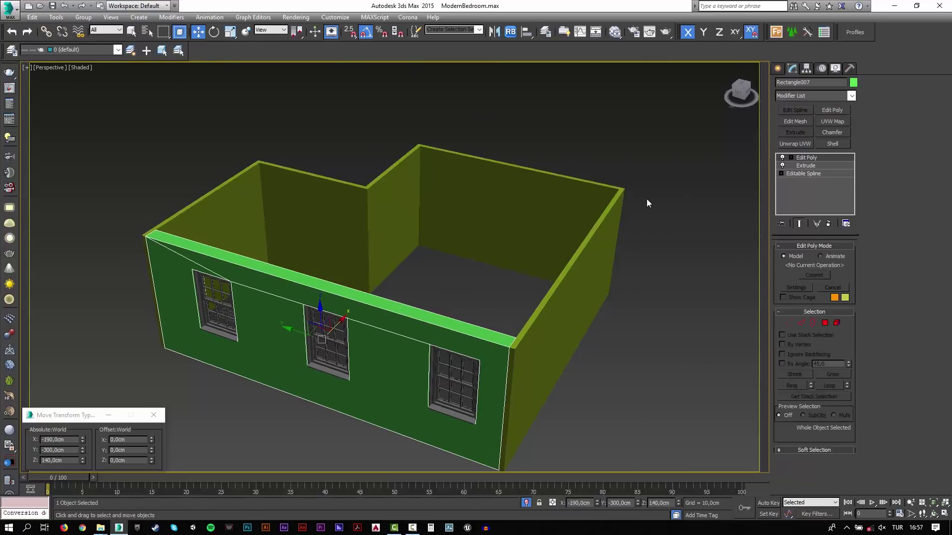
pyautogui.hotkey('ctrl', 'z')
pyautogui.hotkey('ctrl', 'z')
pyautogui.click(879, 155)
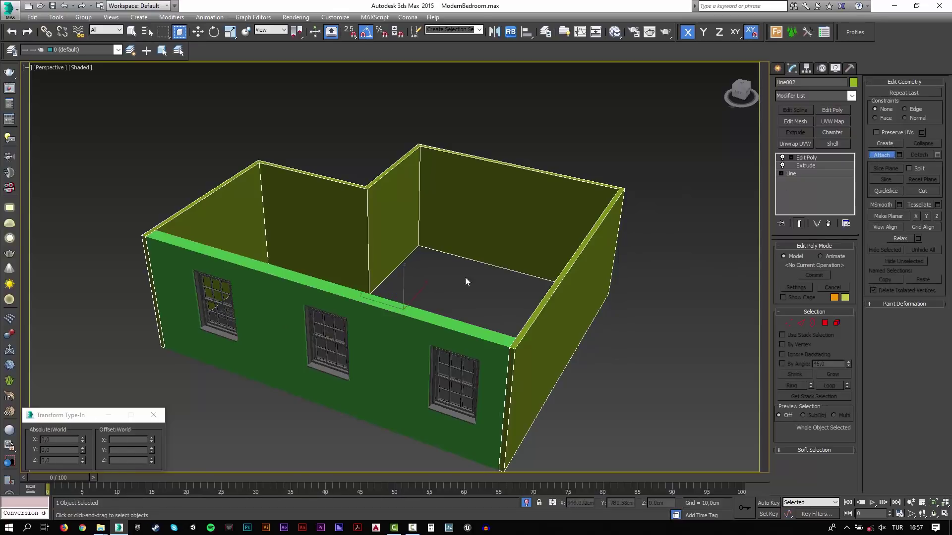
pyautogui.click(405, 320)
pyautogui.moveTo(741, 93)
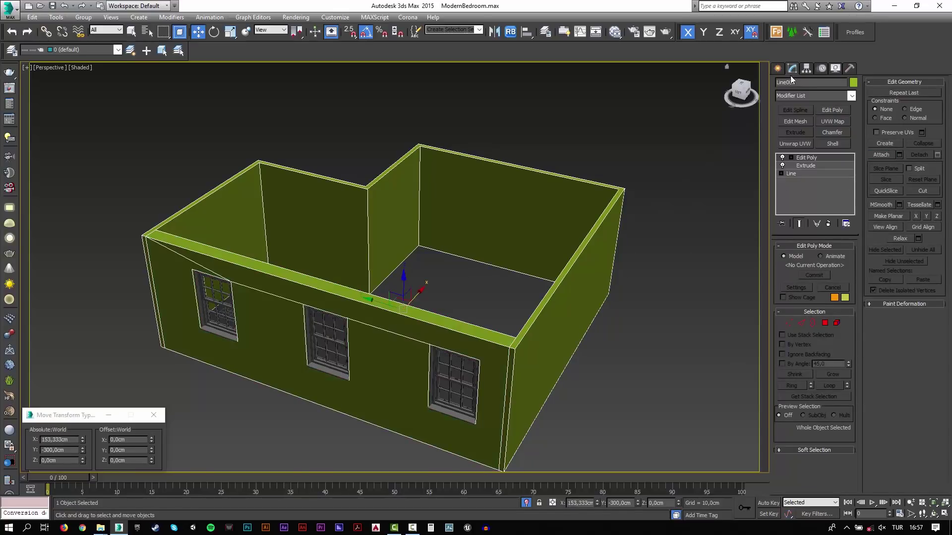
# Set the wall shell's object colour to white.
pyautogui.click(853, 83)
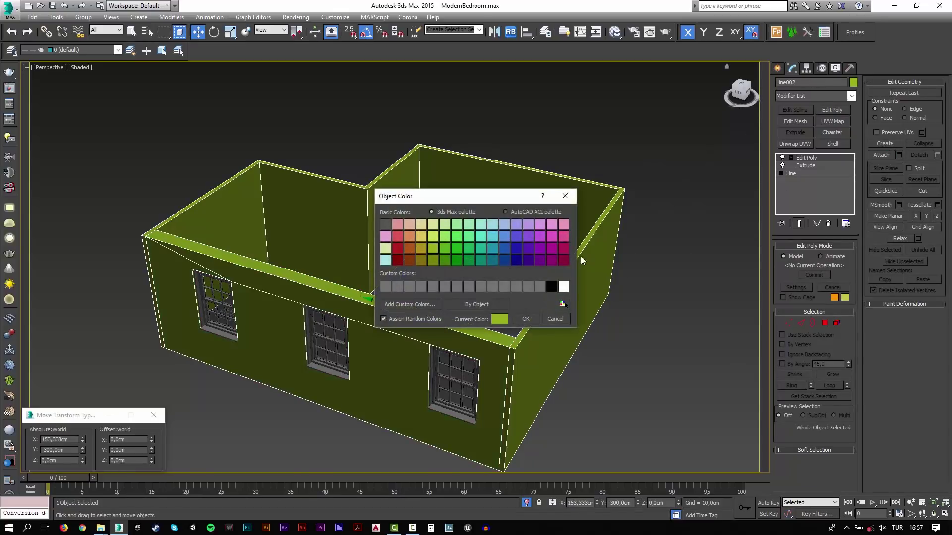
pyautogui.click(563, 286)
pyautogui.click(530, 318)
pyautogui.click(623, 338)
# In the camera view, unhide all hidden objects: bed, nightstands and floor.
pyautogui.press('c')
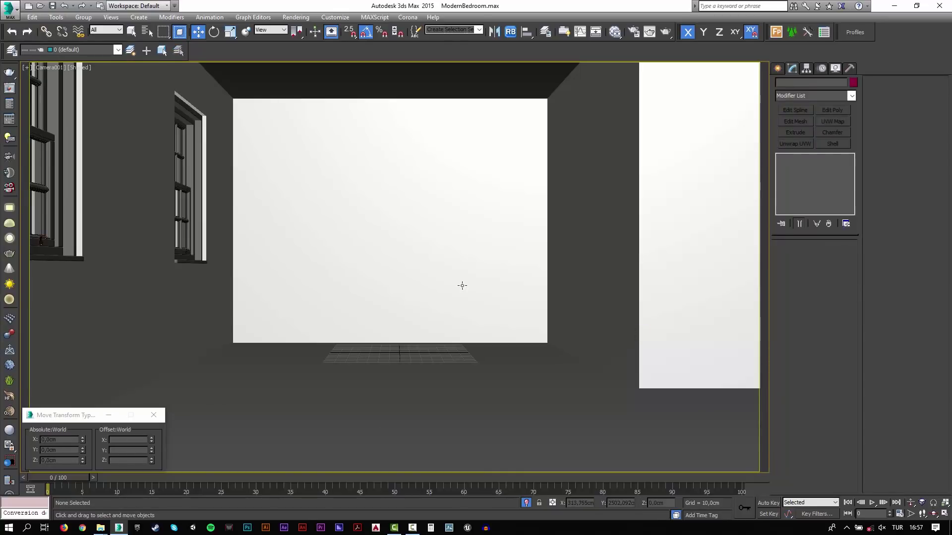
pyautogui.rightClick(462, 286)
pyautogui.click(469, 240)
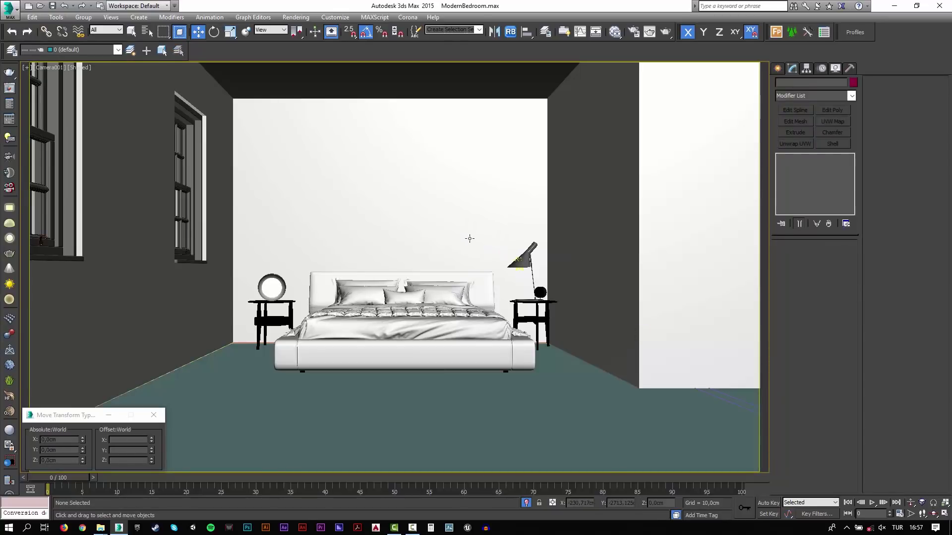
# Shift-drag the floor upward to make an independent copy, Line004, at Z 160.059 cm.
pyautogui.click(430, 414)
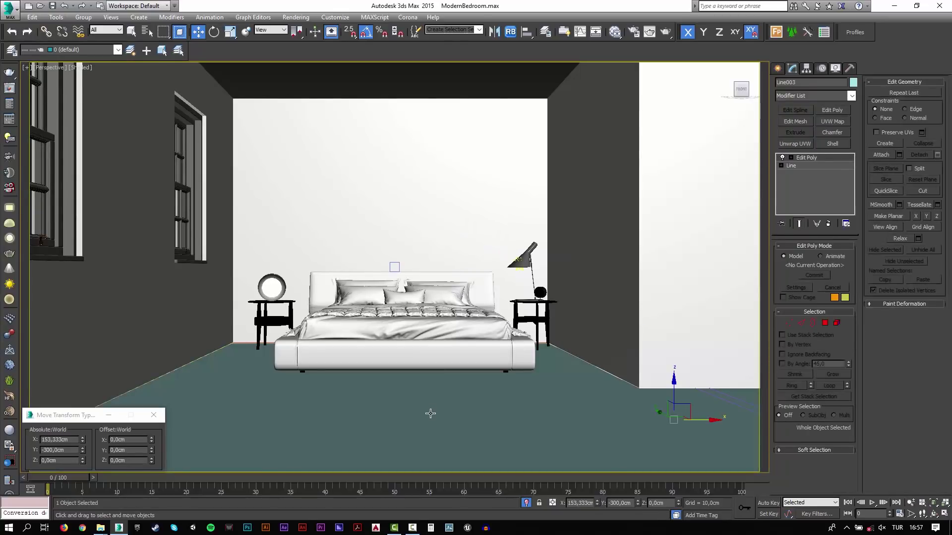
pyautogui.press('p')
pyautogui.keyDown('alt'); pyautogui.moveTo(414, 311); pyautogui.dragTo(369, 215, button='middle'); pyautogui.keyUp('alt')
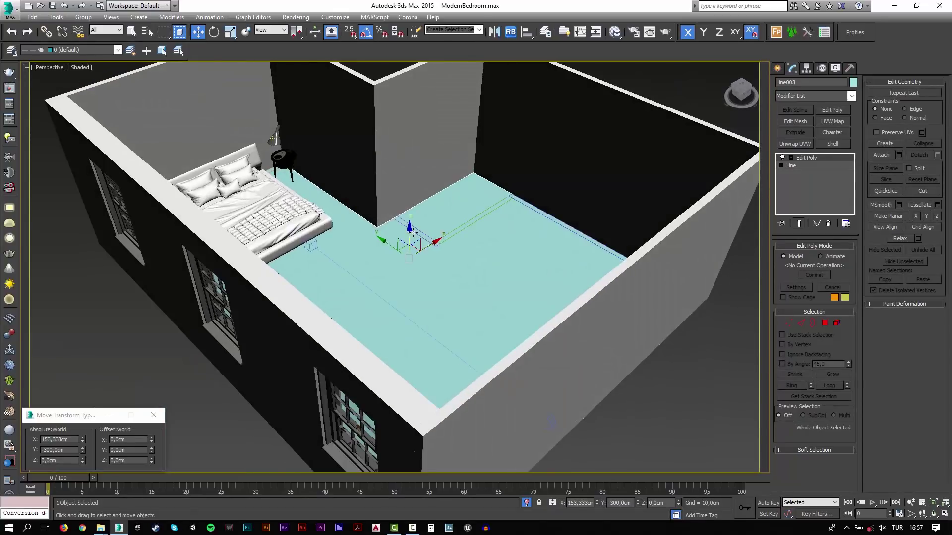
pyautogui.keyDown('shift'); pyautogui.moveTo(410, 234); pyautogui.dragTo(410, 151); pyautogui.keyUp('shift')
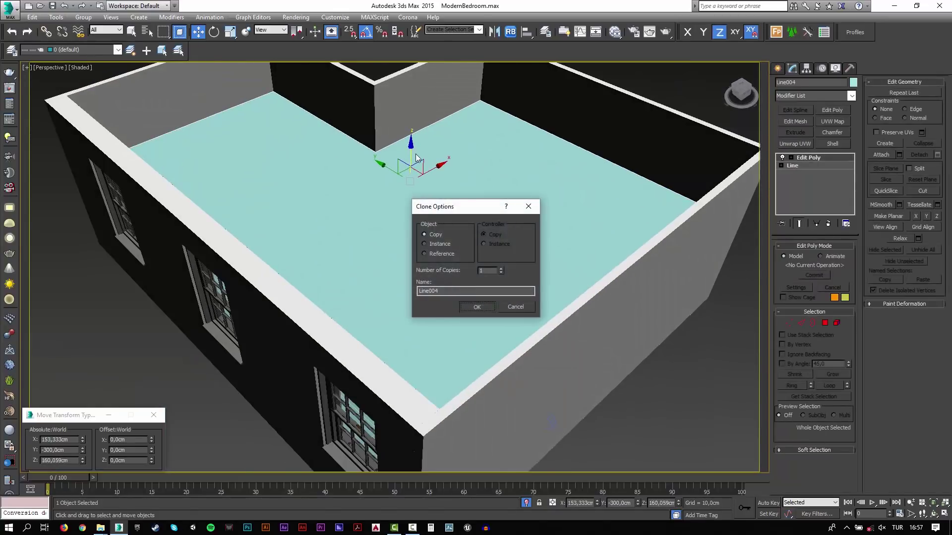
pyautogui.click(478, 307)
pyautogui.click(525, 31)
# Try aligning the floor copy's Z to the top of the walls, then cancel.
pyautogui.click(406, 179)
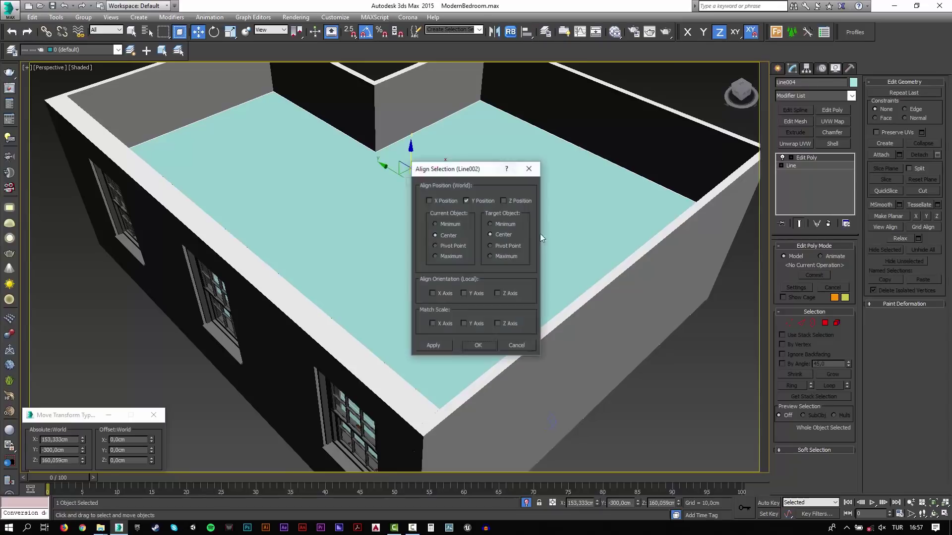
pyautogui.click(496, 256)
pyautogui.click(454, 256)
pyautogui.click(475, 201)
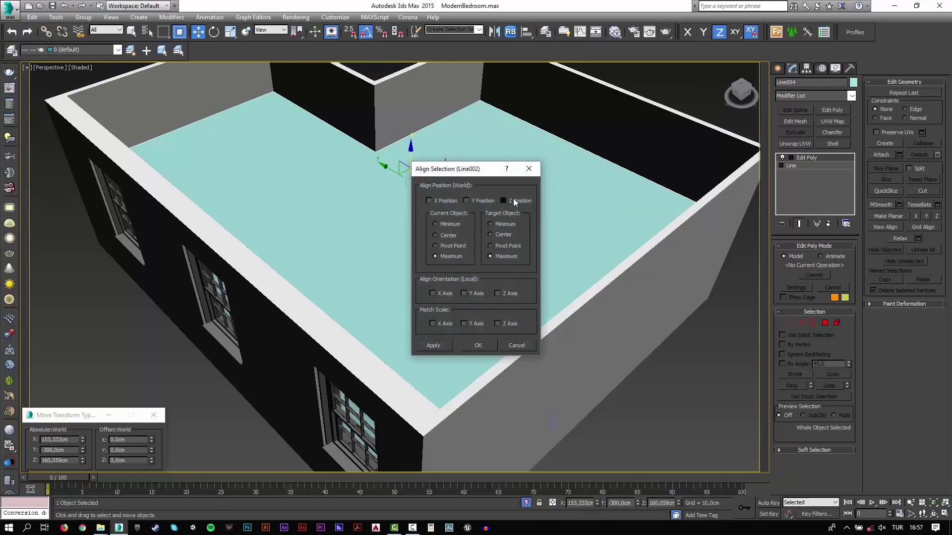
pyautogui.click(514, 199)
pyautogui.click(528, 169)
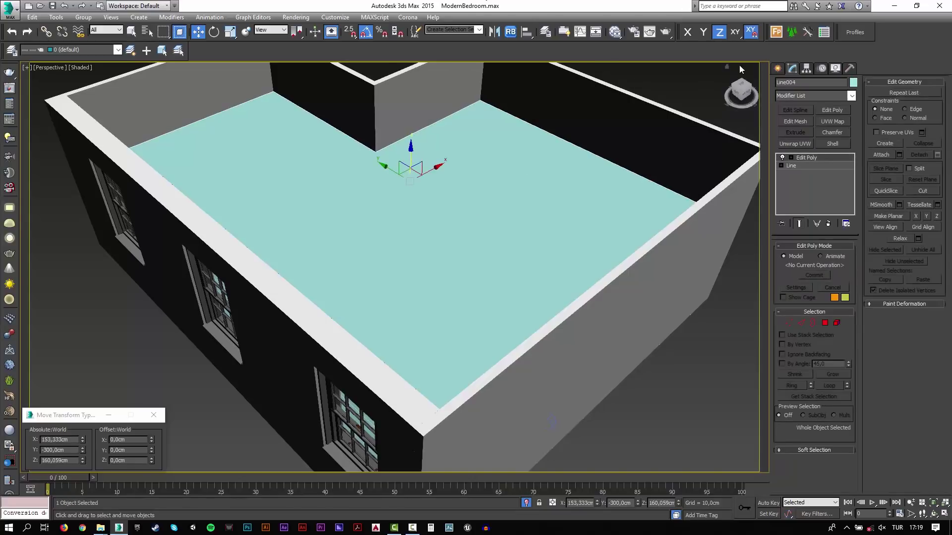
# Set the copied slab's object colour to white.
pyautogui.click(853, 82)
pyautogui.click(562, 286)
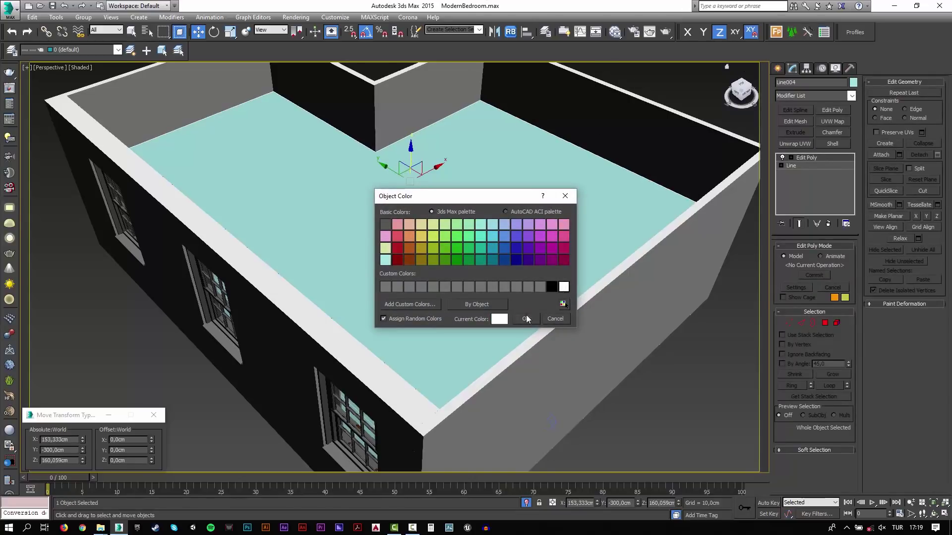
pyautogui.click(525, 318)
# Align the slab to Line002 on Z Position only, Maximum to Maximum, reaching 280 cm.
pyautogui.click(527, 33)
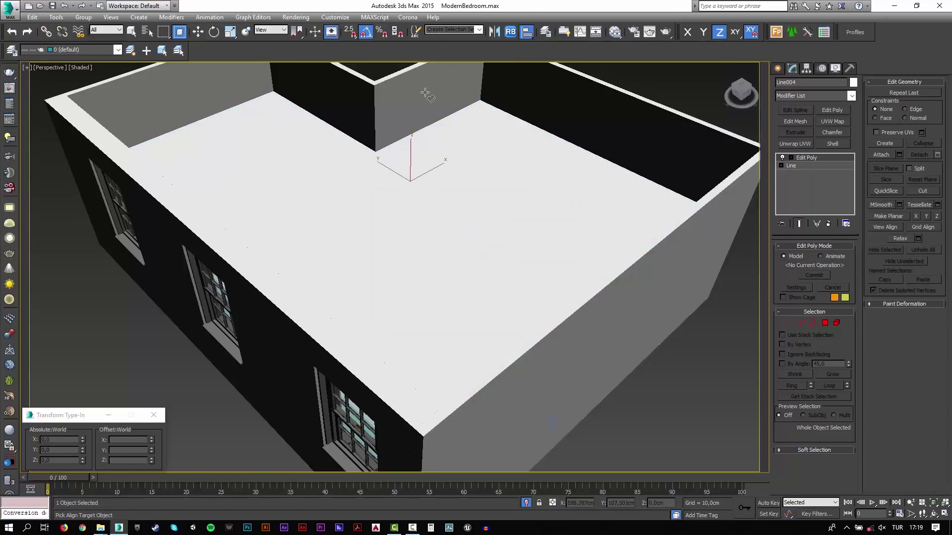
pyautogui.click(479, 246)
pyautogui.click(449, 256)
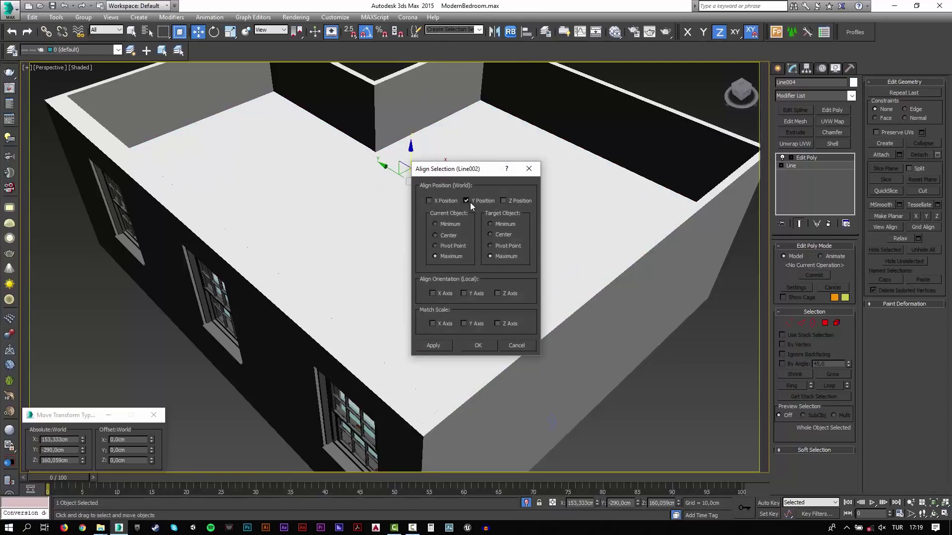
pyautogui.click(468, 202)
pyautogui.click(510, 200)
pyautogui.click(469, 347)
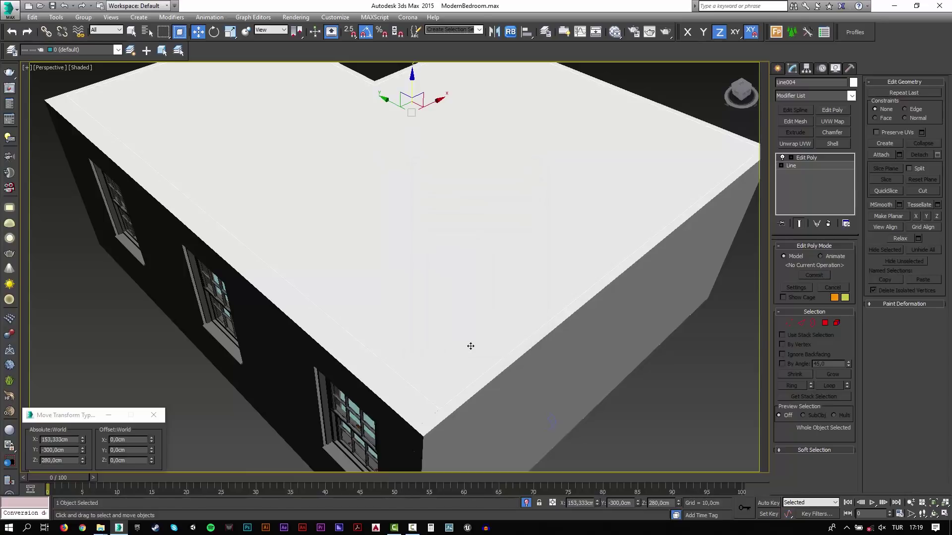
# From the camera view, check the floor and walls, then select the bed group.
pyautogui.press('c')
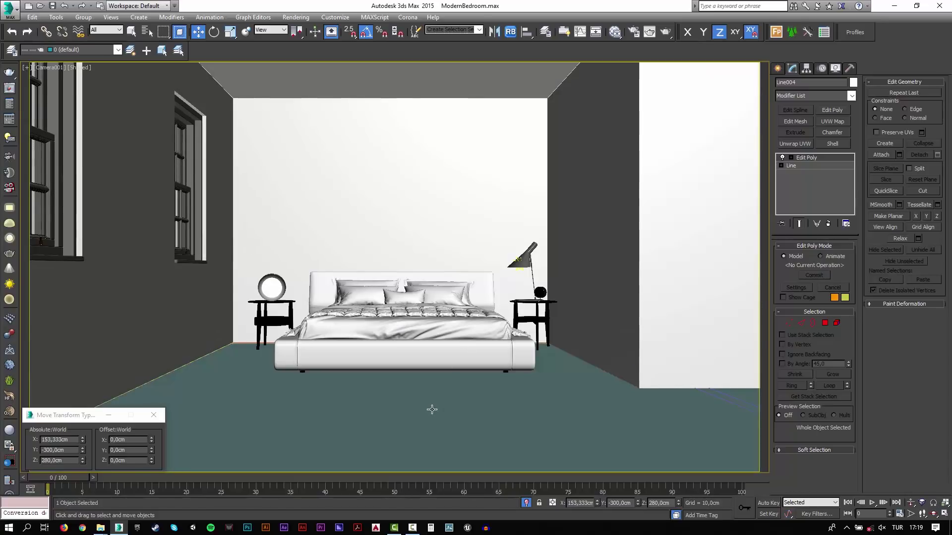
pyautogui.click(435, 371)
pyautogui.click(420, 200)
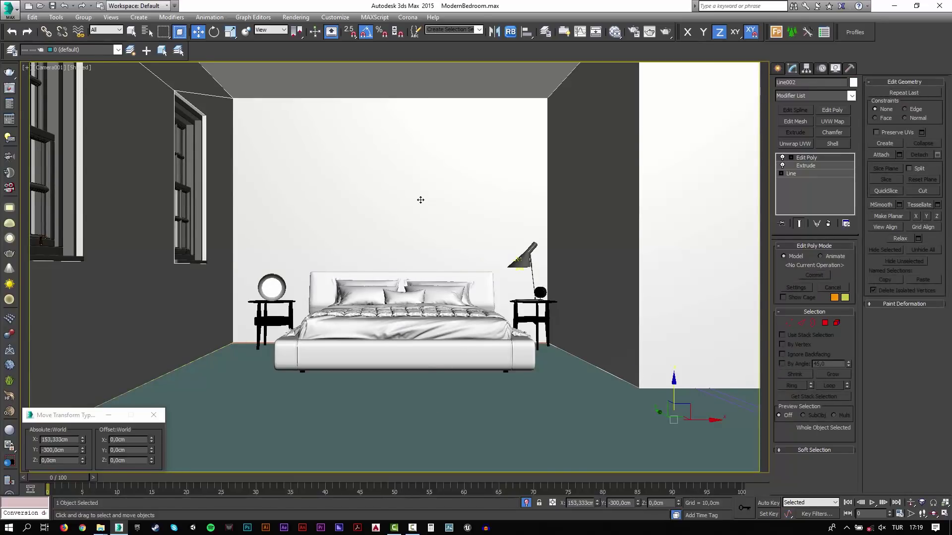
pyautogui.click(501, 405)
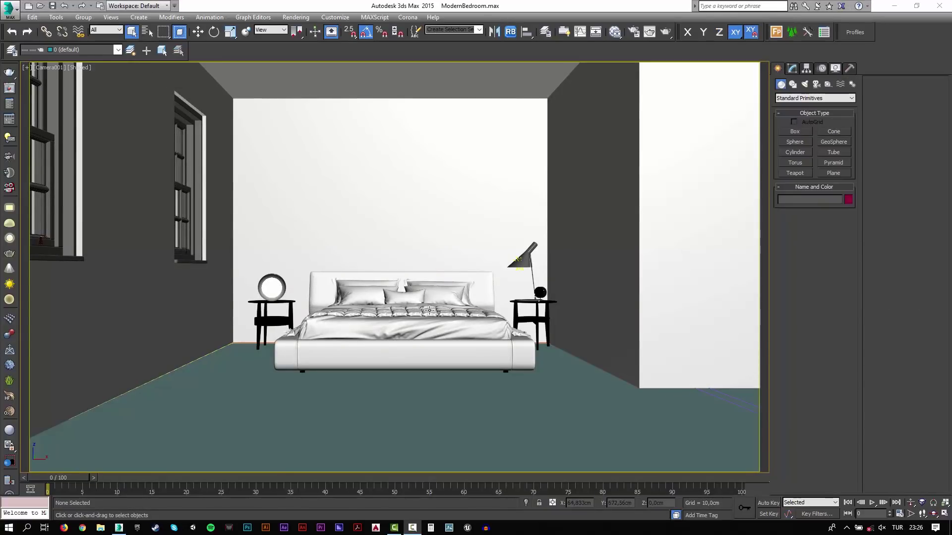
pyautogui.click(429, 310)
# Frame the bed in a wireframe top view and select wall shell Line002 for modifying.
pyautogui.press('t')
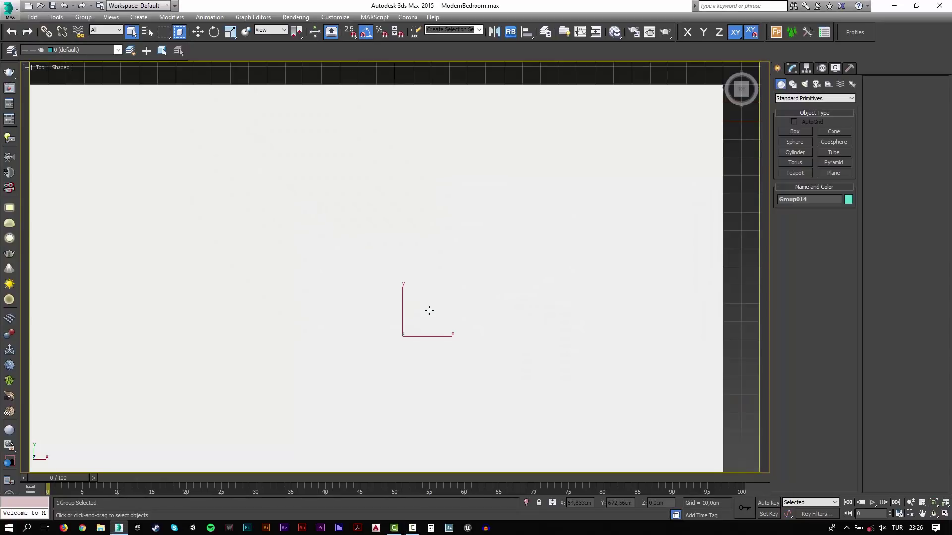
pyautogui.press('z')
pyautogui.press('F3')
pyautogui.moveTo(273, 170); pyautogui.dragTo(291, 276, button='middle')
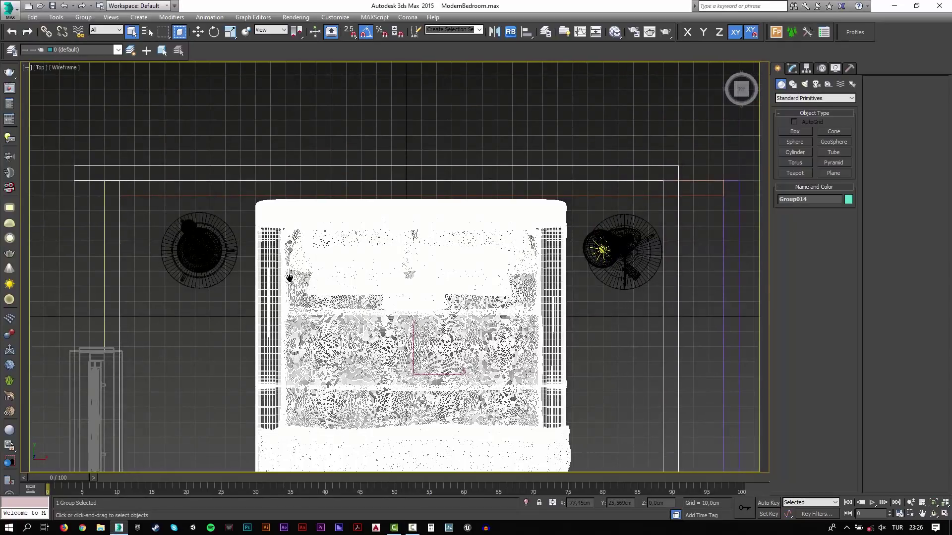
pyautogui.click(621, 167)
pyautogui.click(791, 70)
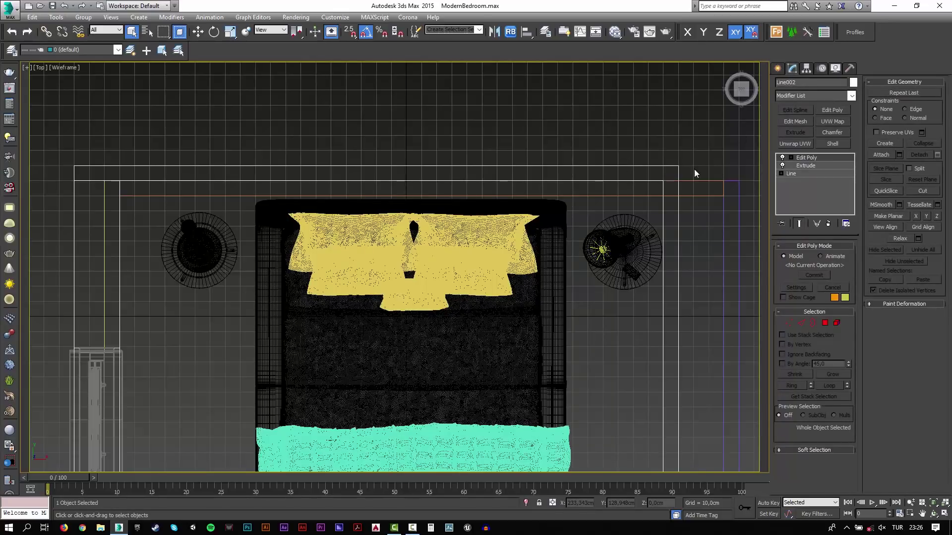
# Move the wall shell's top-edge vertices 20 cm up in Y.
pyautogui.moveTo(382, 249); pyautogui.dragTo(387, 234, button='middle')
pyautogui.press('F3')
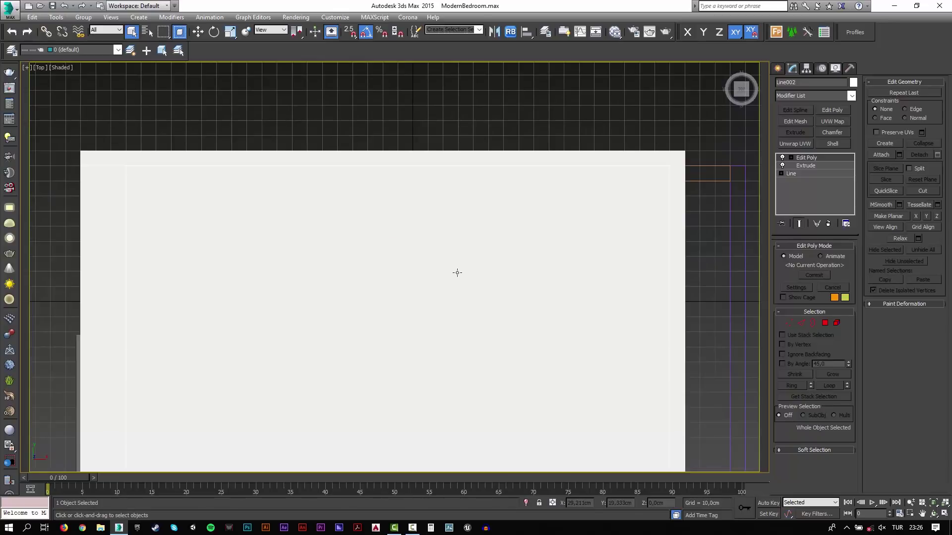
pyautogui.press('1')
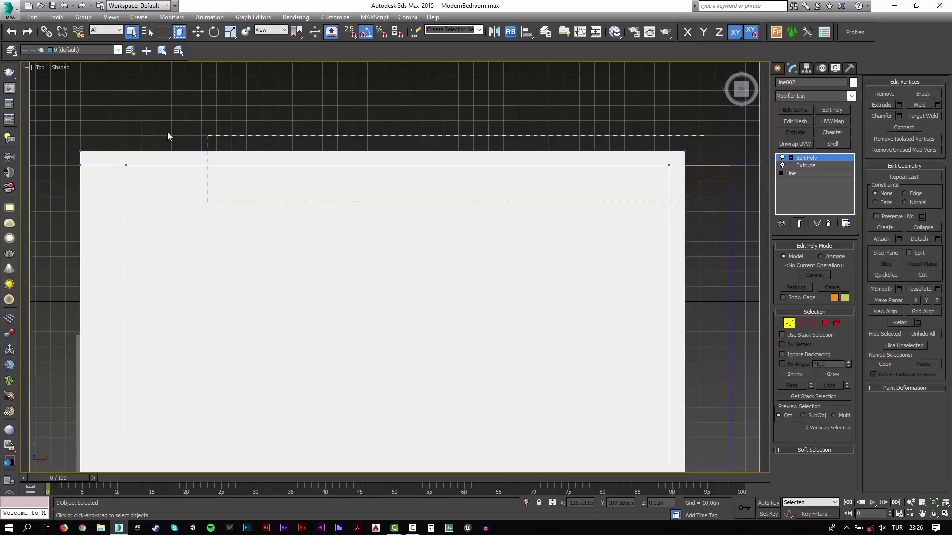
pyautogui.moveTo(46, 125); pyautogui.dragTo(46, 126)
pyautogui.press('w')
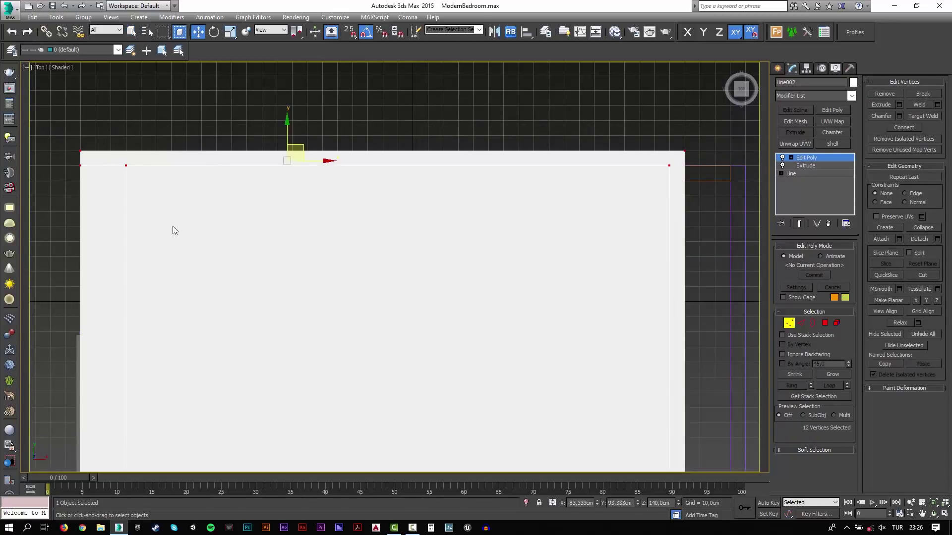
pyautogui.press('F12')
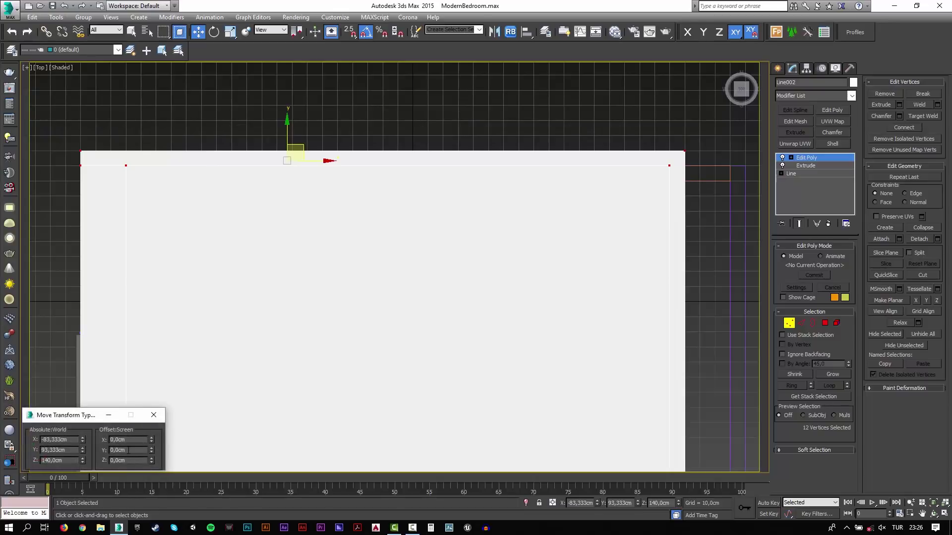
pyautogui.write('20')
pyautogui.press('Return')
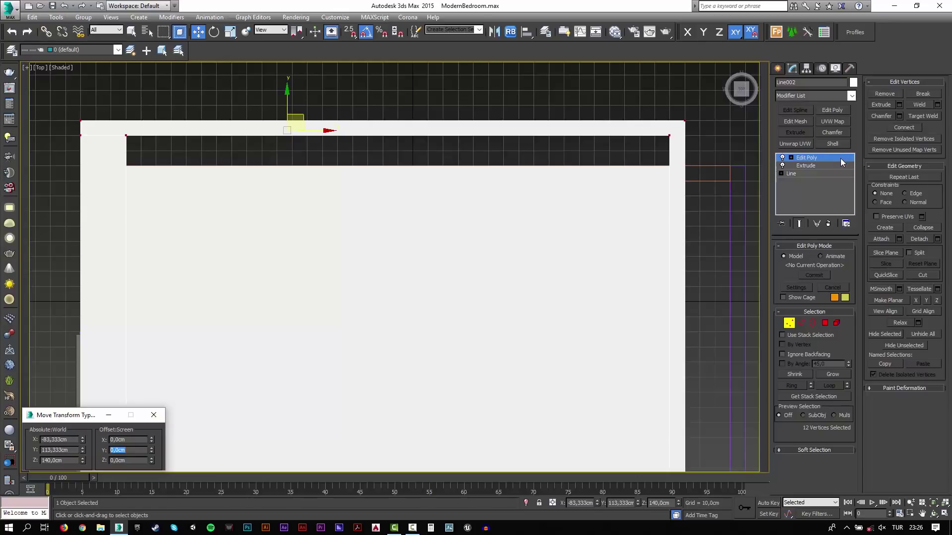
# Move the ceiling's two back-edge vertices 20 cm up in Y.
pyautogui.click(502, 225)
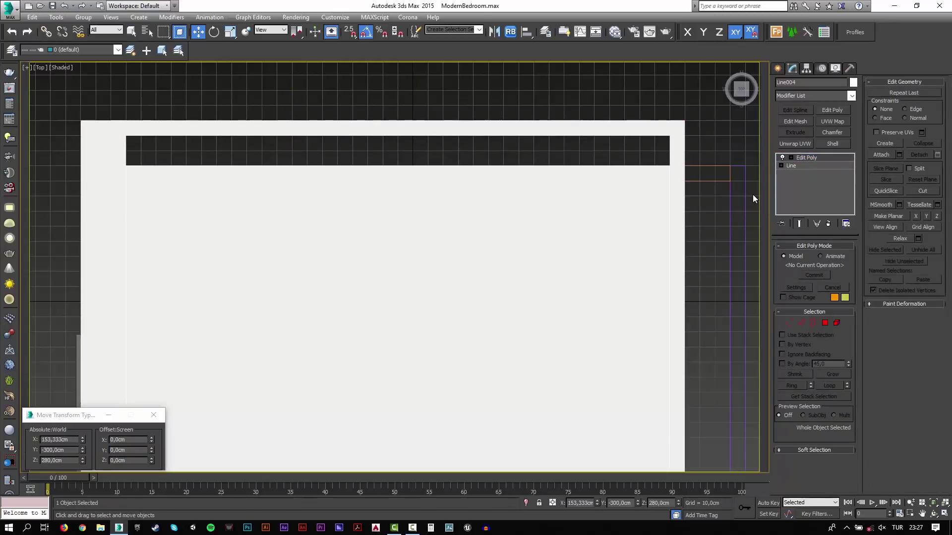
pyautogui.press('1')
pyautogui.moveTo(720, 196); pyautogui.dragTo(81, 161)
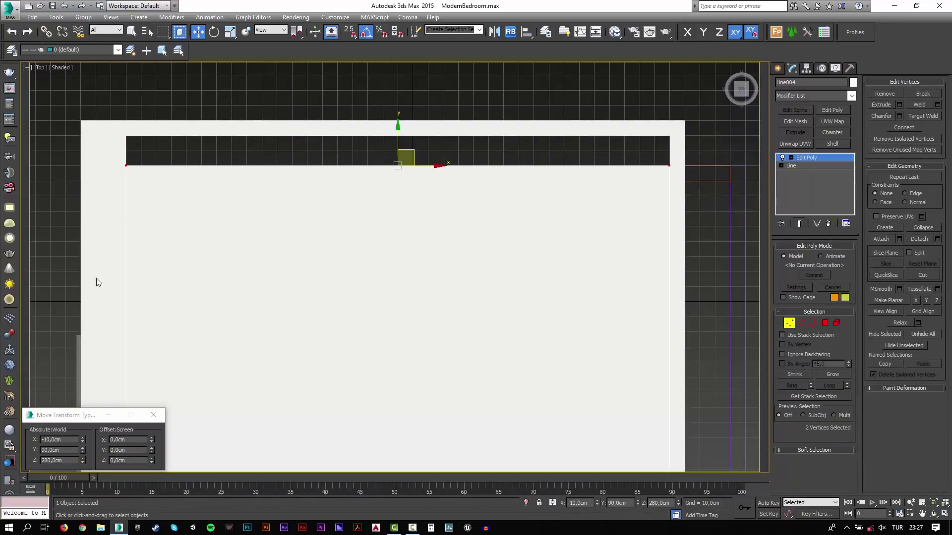
pyautogui.doubleClick(141, 451)
pyautogui.write('20')
pyautogui.press('Return')
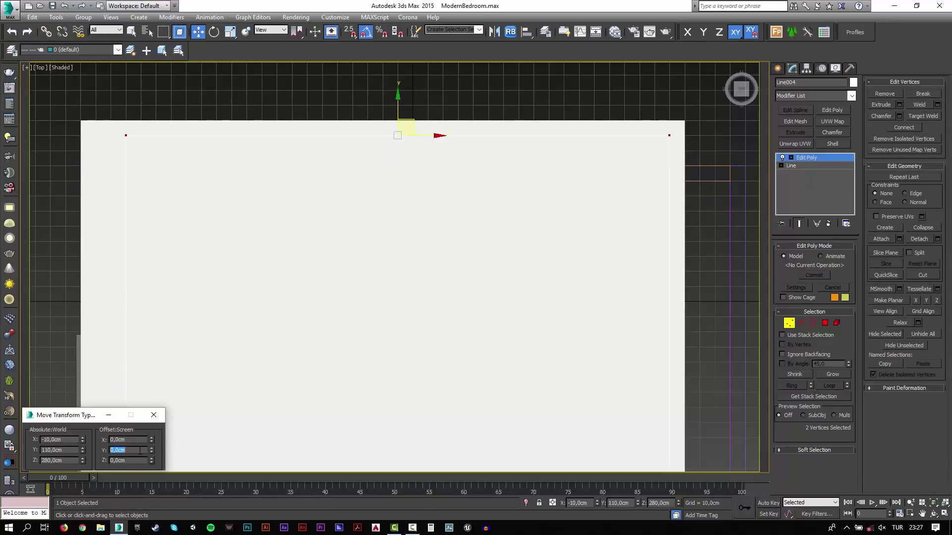
pyautogui.click(825, 159)
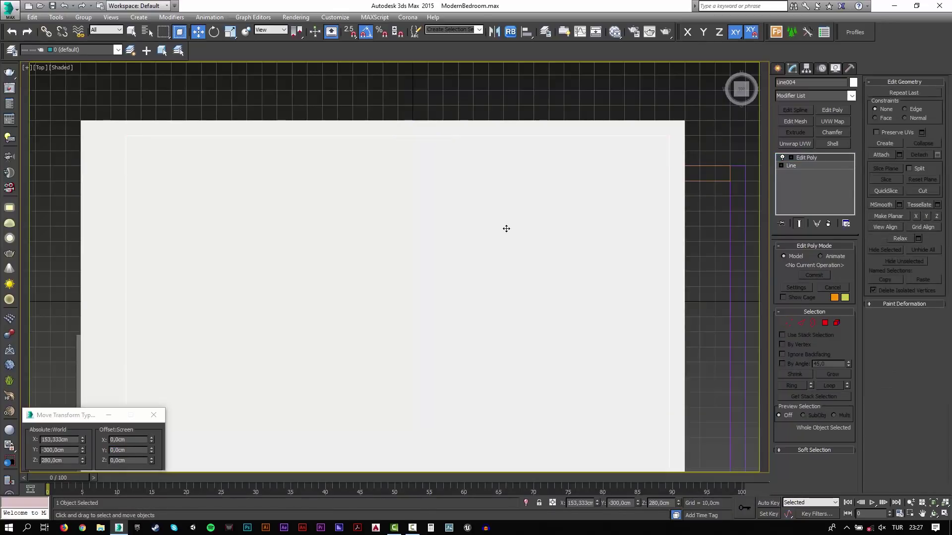
# Move the floor's two back-edge vertices 20 cm up, reaching Y 110 cm.
pyautogui.hotkey('ctrl', 'z')
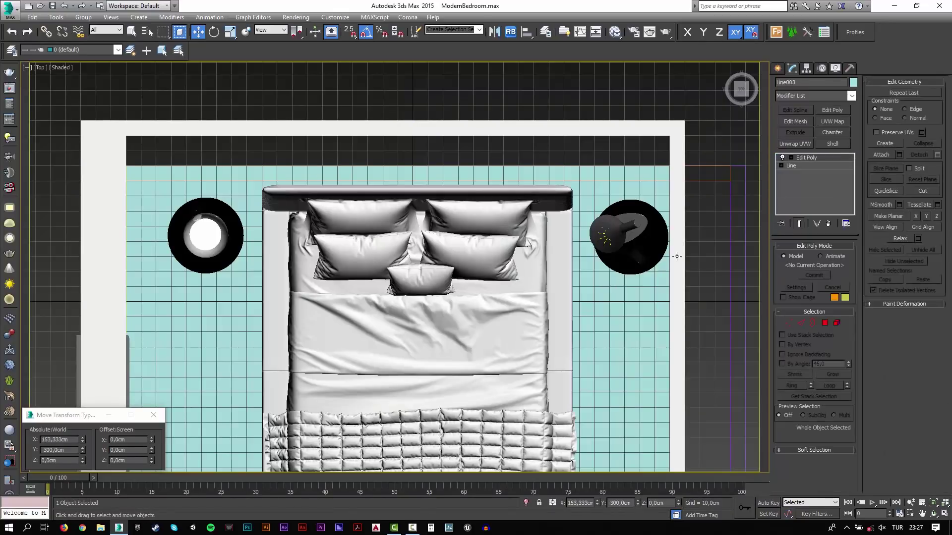
pyautogui.press('1')
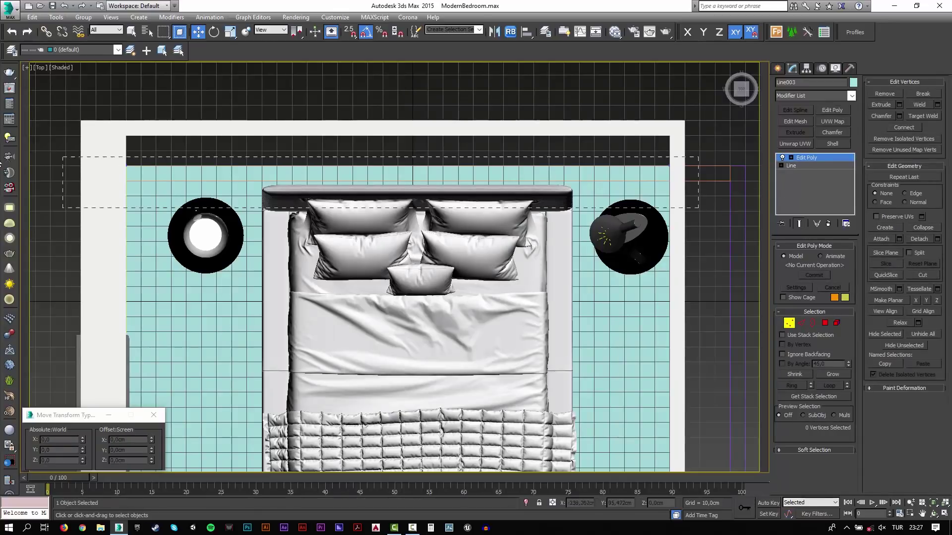
pyautogui.moveTo(62, 208); pyautogui.dragTo(64, 210)
pyautogui.click(128, 450)
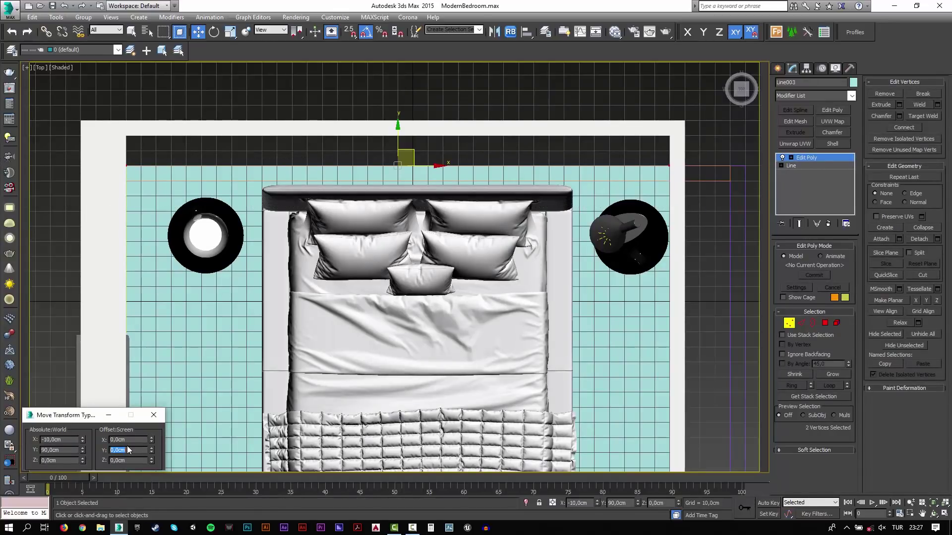
pyautogui.write('20')
pyautogui.press('Return')
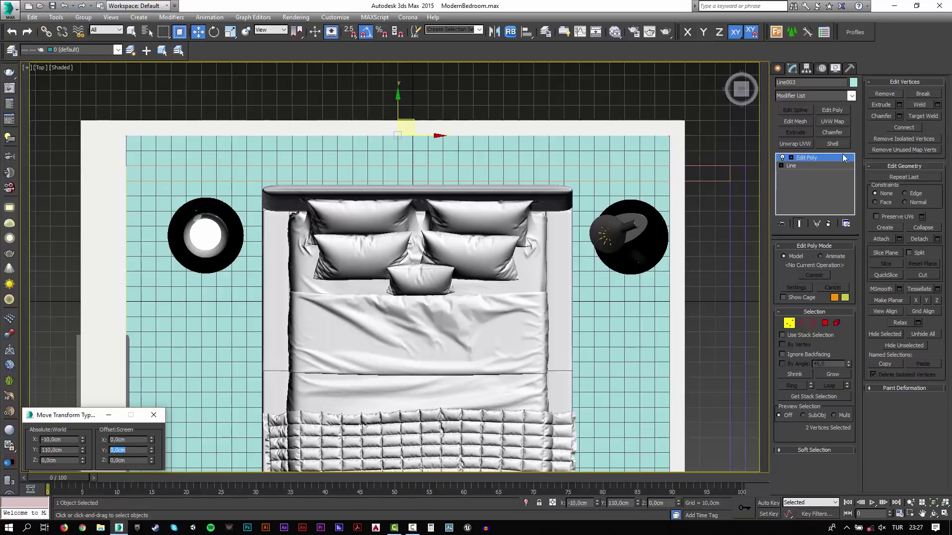
pyautogui.click(835, 156)
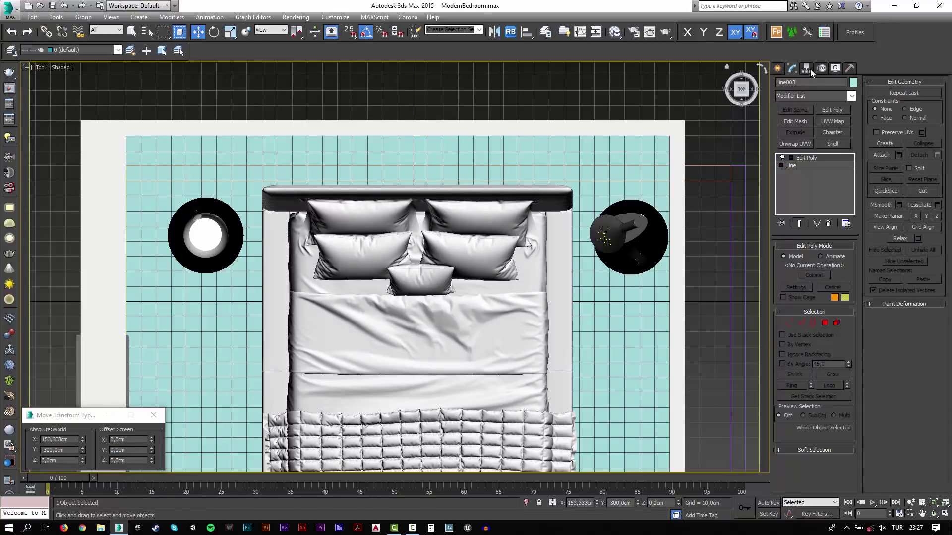
pyautogui.click(778, 68)
# Draw a snapped rectangle at the floor's top-right corner by the back wall.
pyautogui.click(792, 84)
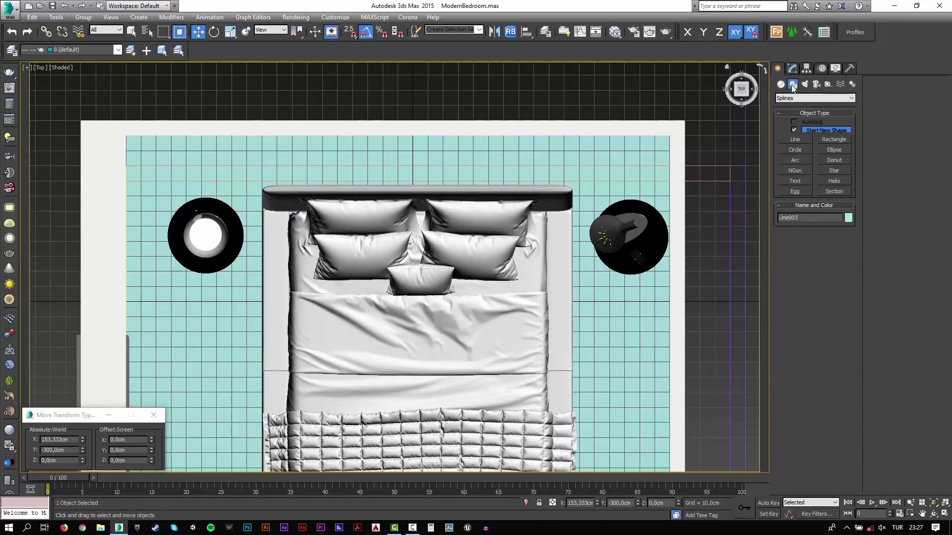
pyautogui.click(827, 142)
pyautogui.press('s')
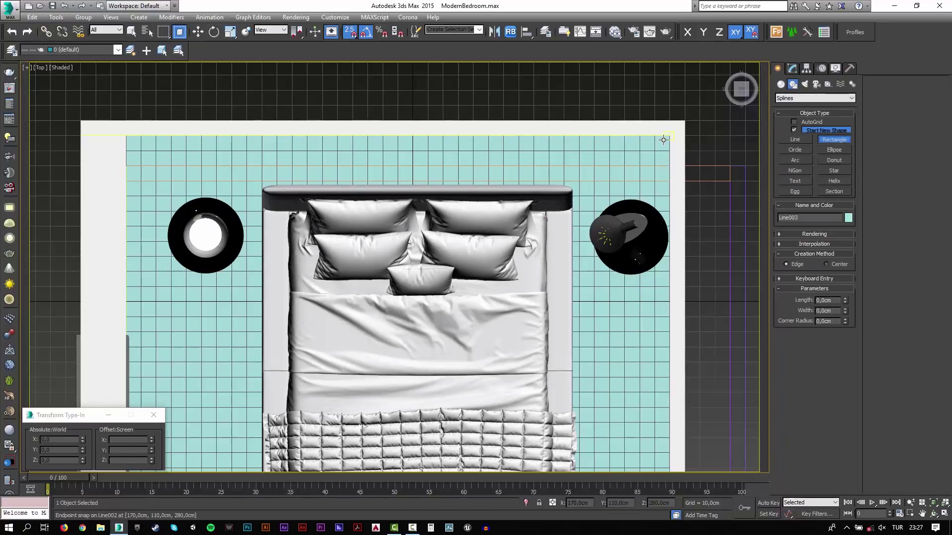
pyautogui.rightClick(349, 31)
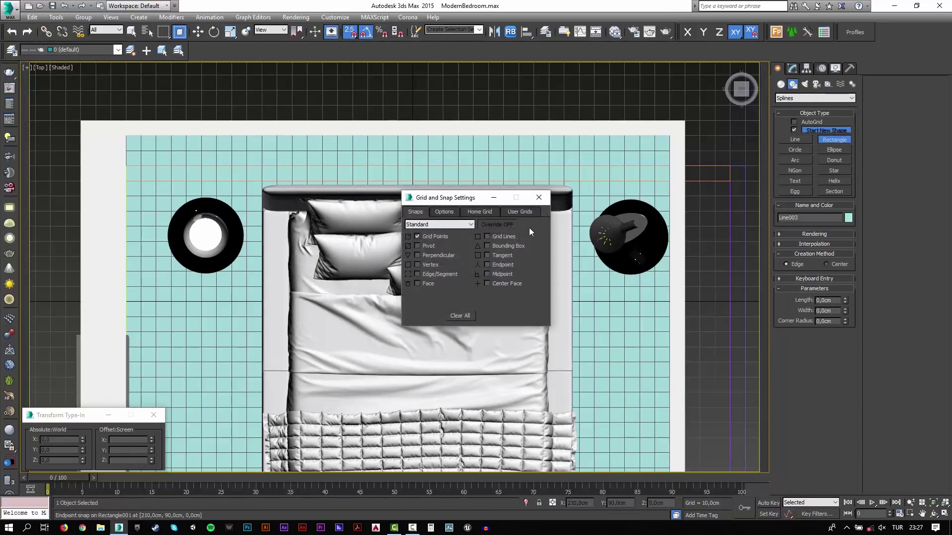
pyautogui.click(545, 198)
pyautogui.moveTo(669, 135); pyautogui.dragTo(659, 164)
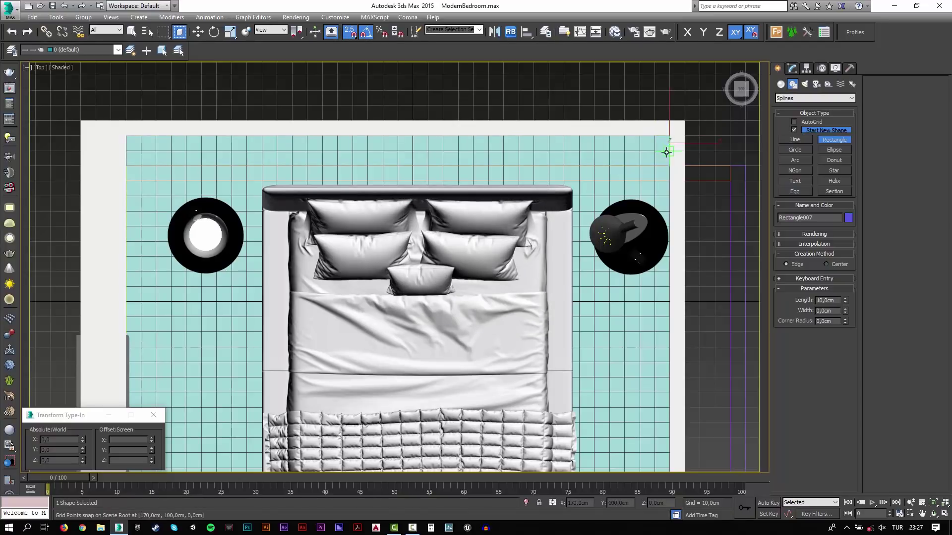
pyautogui.press('s')
# Set the new rectangle's width to 5 cm.
pyautogui.press('w')
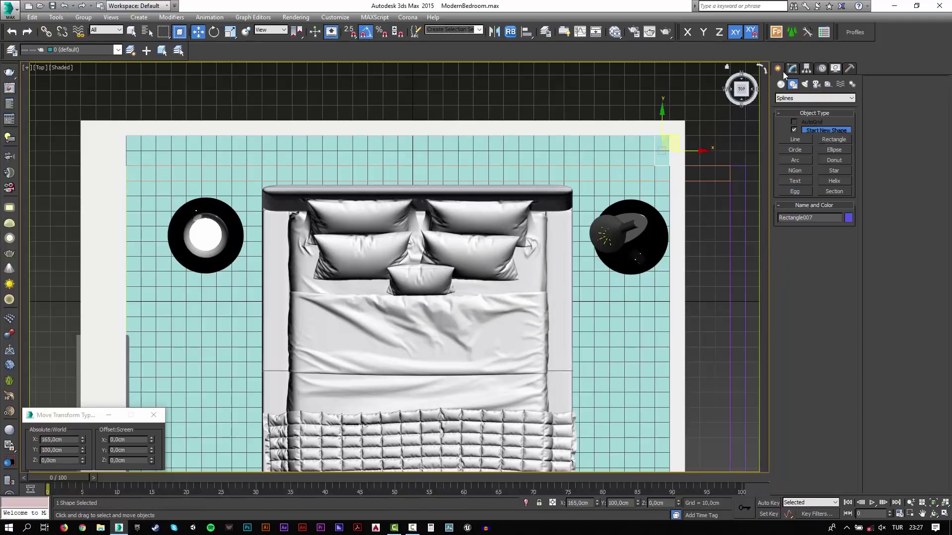
pyautogui.click(793, 70)
pyautogui.doubleClick(837, 288)
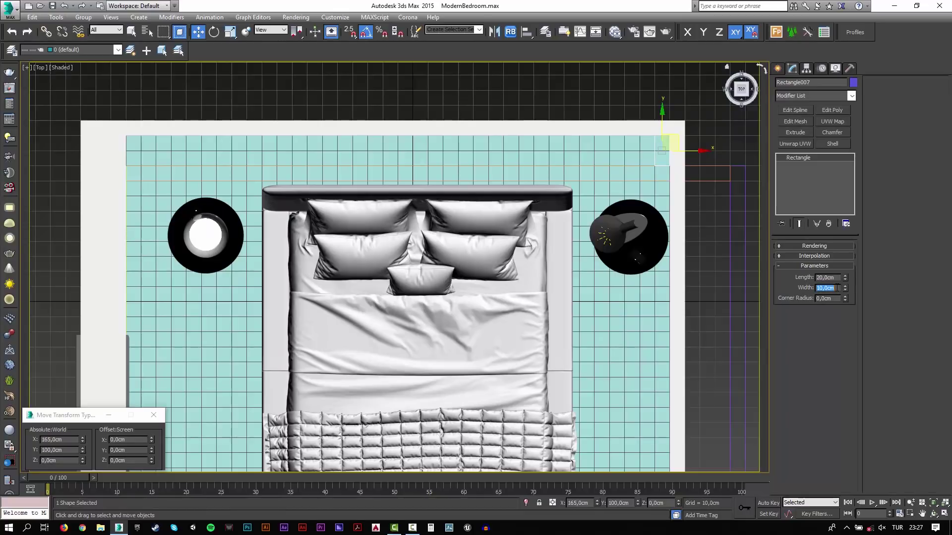
pyautogui.write('5')
pyautogui.press('Return')
# Array the rectangle with X increment -10 cm, Instance, 1D count 36.
pyautogui.click(56, 17)
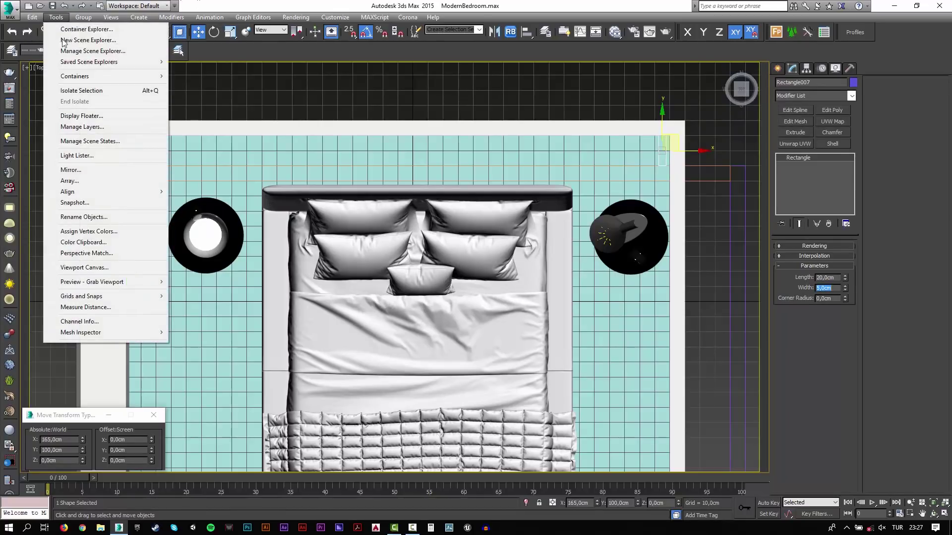
pyautogui.click(73, 183)
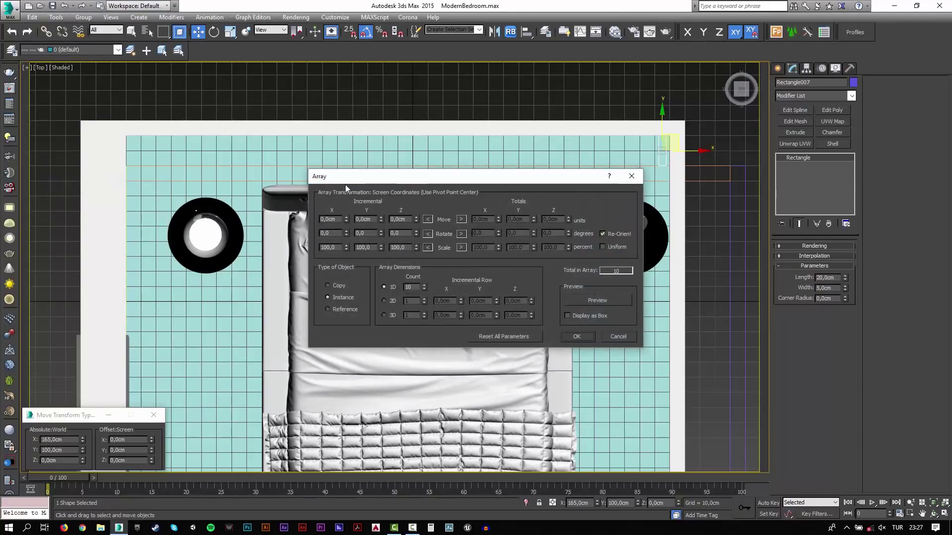
pyautogui.moveTo(345, 185); pyautogui.dragTo(320, 211)
pyautogui.doubleClick(314, 252)
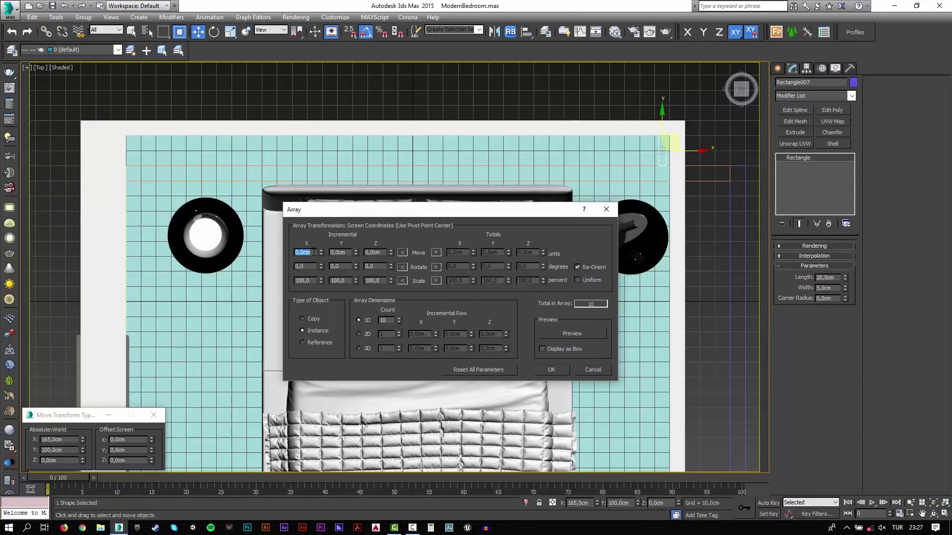
pyautogui.write('-10')
pyautogui.press('Return')
pyautogui.click(552, 331)
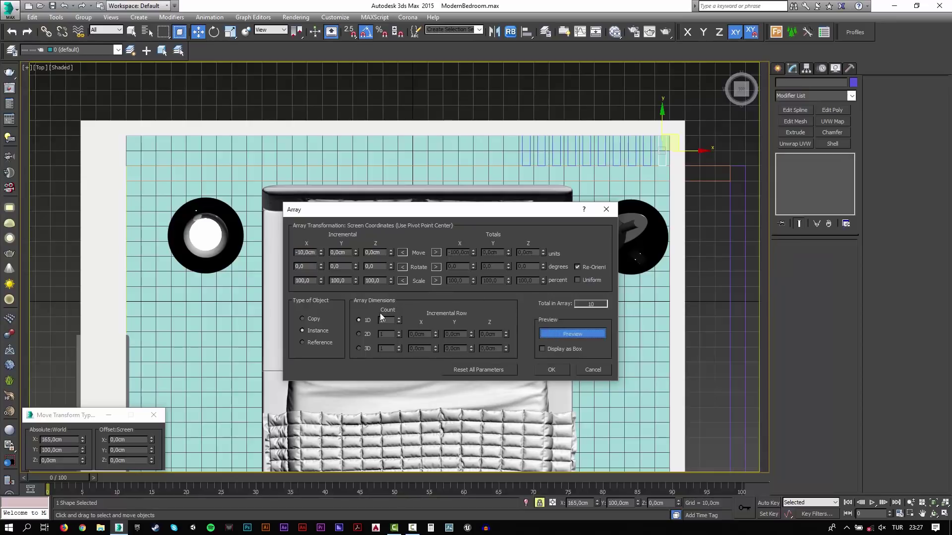
pyautogui.click(399, 318)
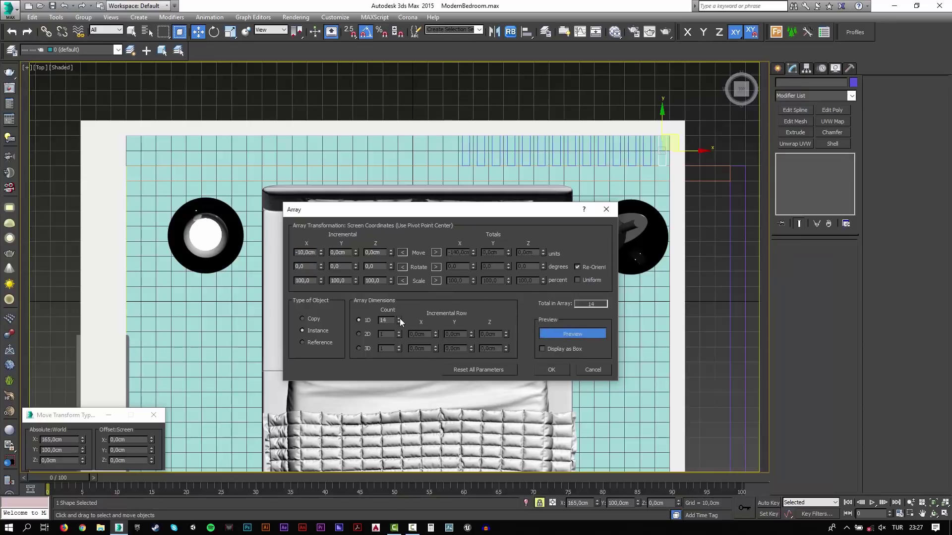
pyautogui.click(399, 318)
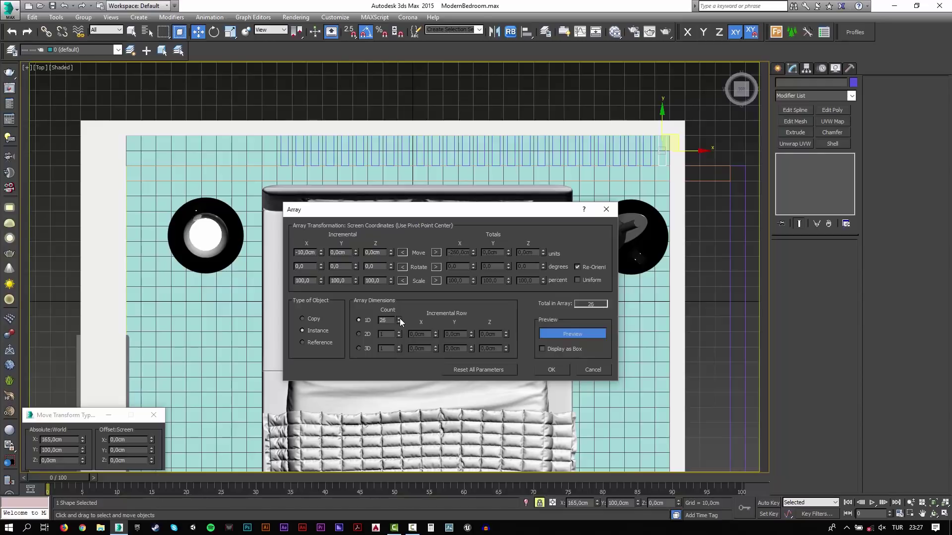
pyautogui.click(400, 318)
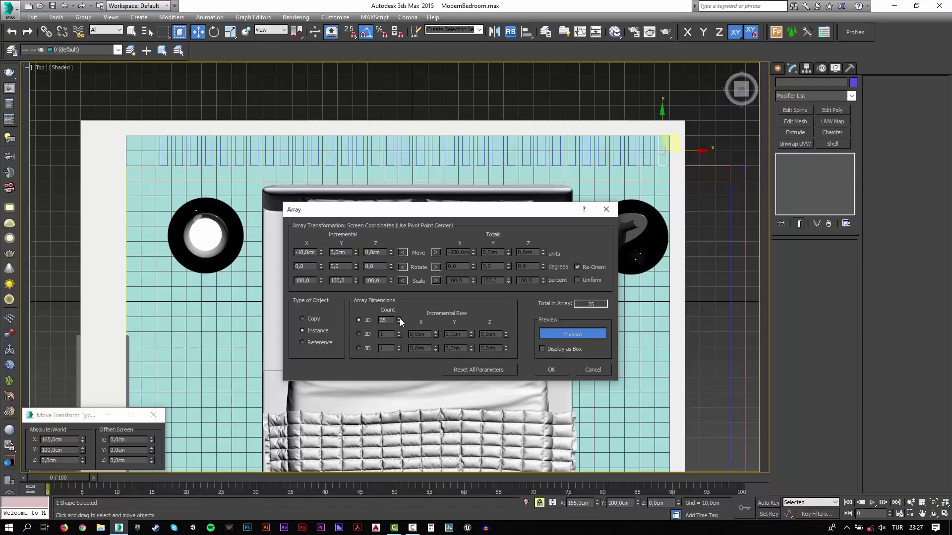
pyautogui.click(399, 318)
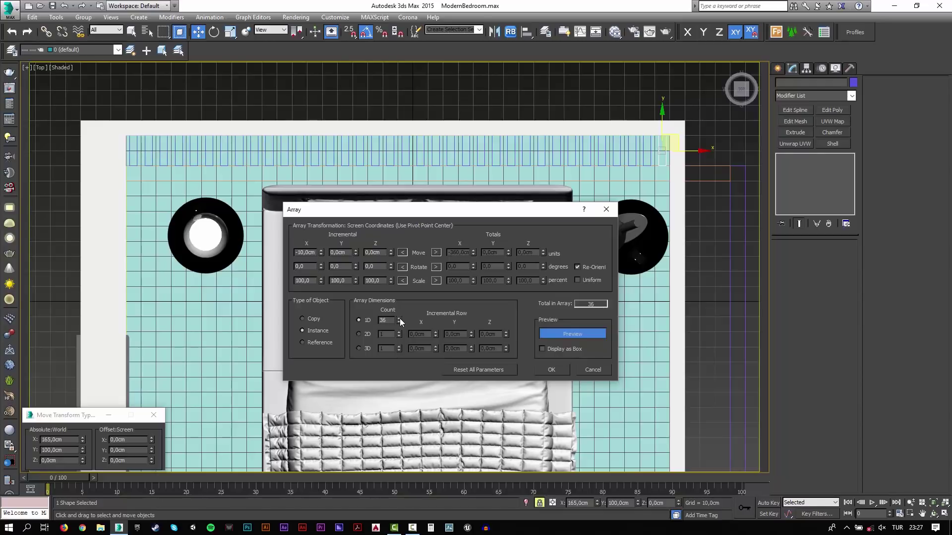
pyautogui.click(552, 369)
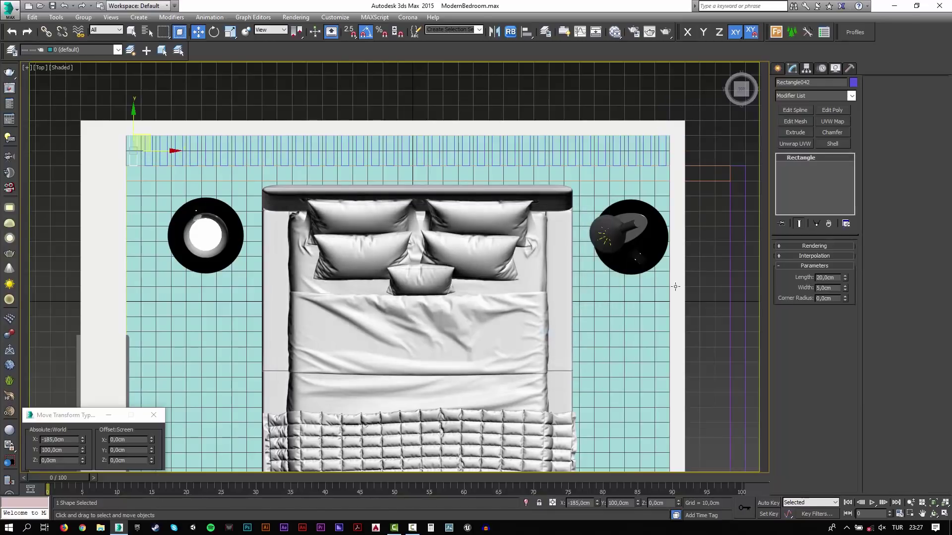
# Extrude the slats 280 cm, deselect, and view the panel through Camera001.
pyautogui.click(796, 132)
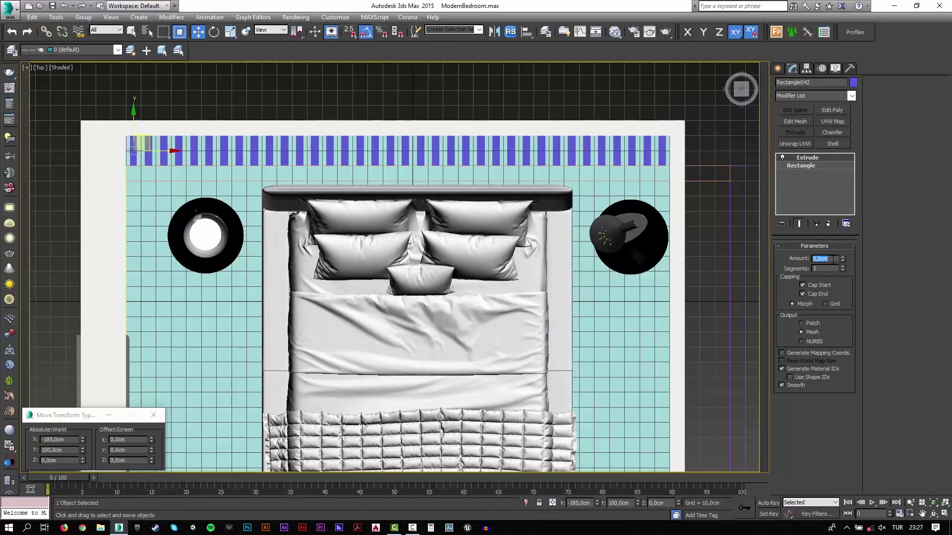
pyautogui.write('280')
pyautogui.press('Return')
pyautogui.click(551, 91)
pyautogui.press('c')
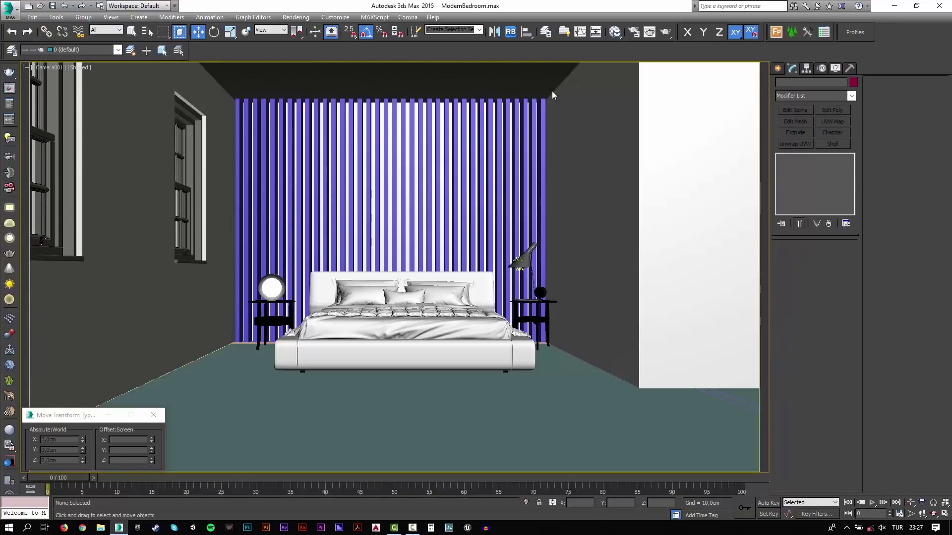
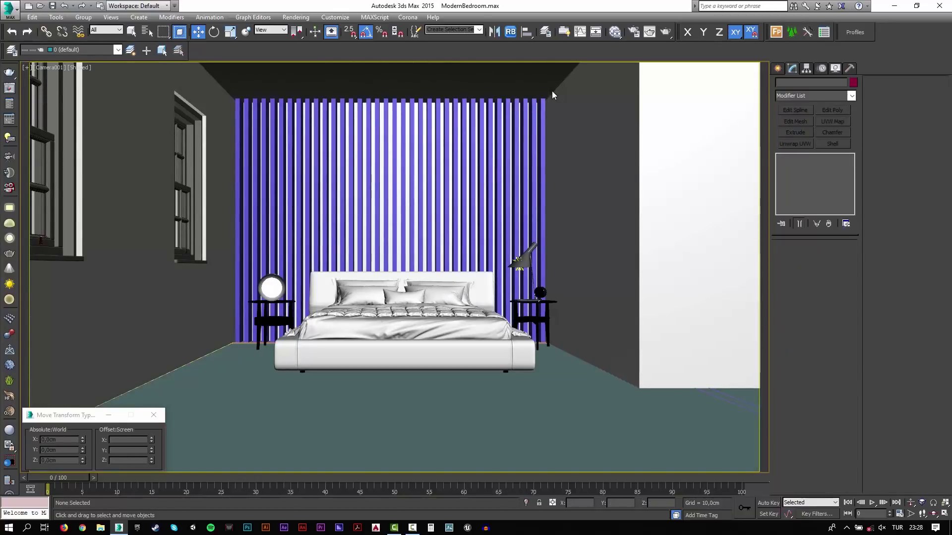
# Try a 4 cm width on a slat's base rectangle, then restore it to 5 cm.
pyautogui.click(542, 124)
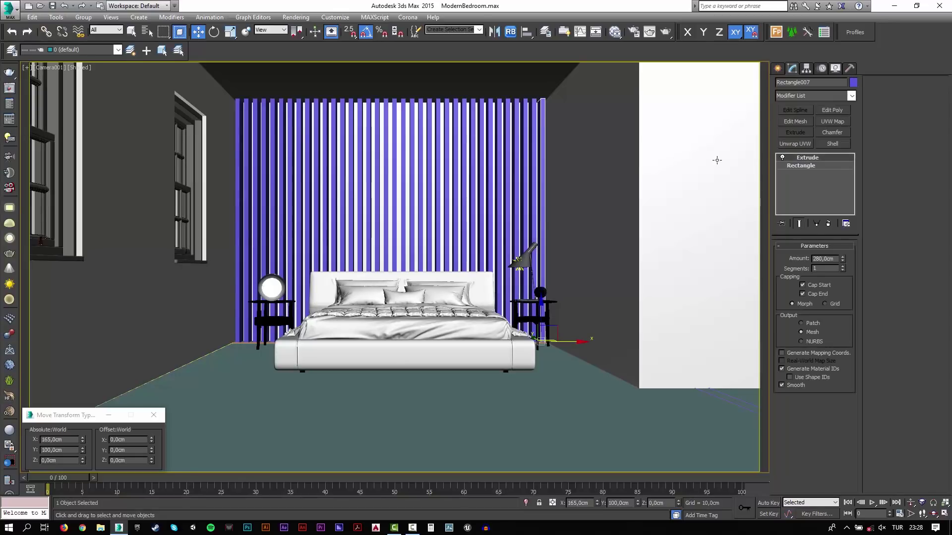
pyautogui.click(802, 167)
pyautogui.doubleClick(835, 288)
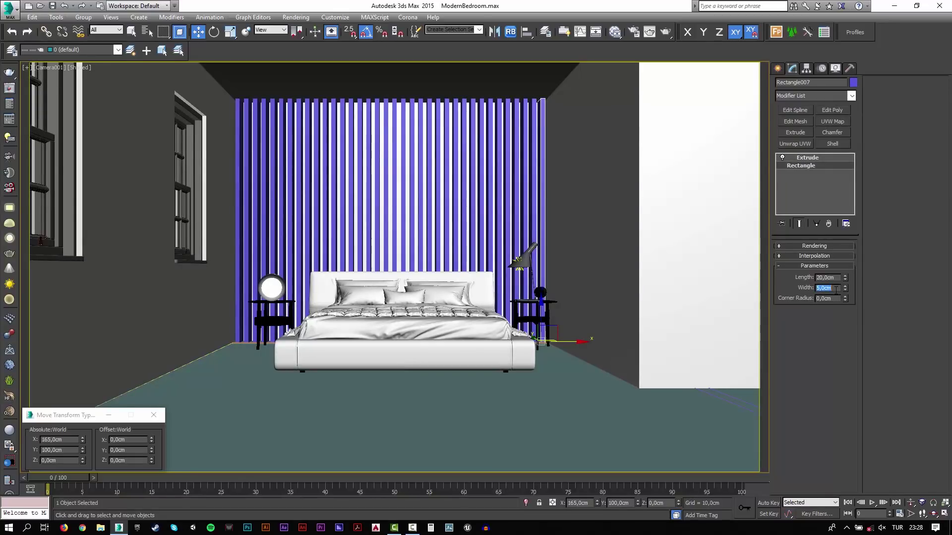
pyautogui.write('4')
pyautogui.press('Return')
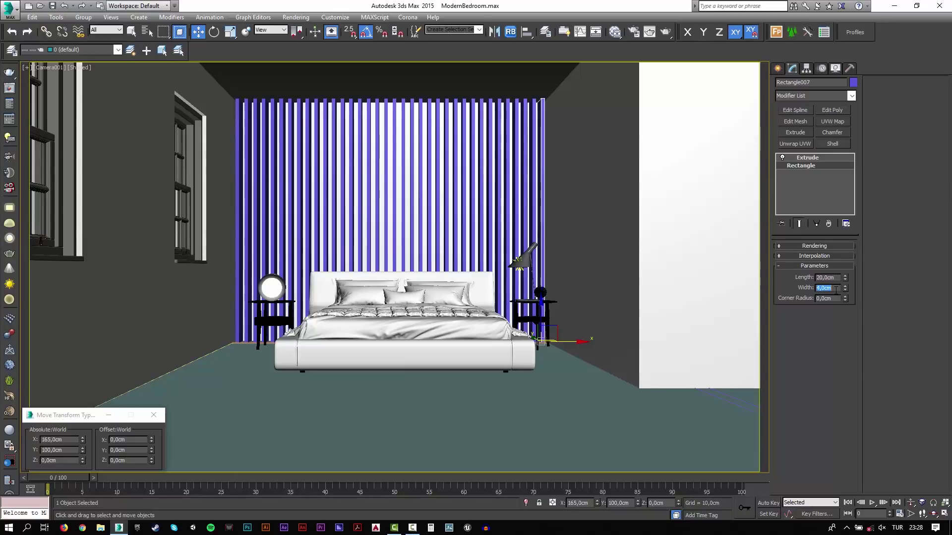
pyautogui.write('5')
pyautogui.press('Return')
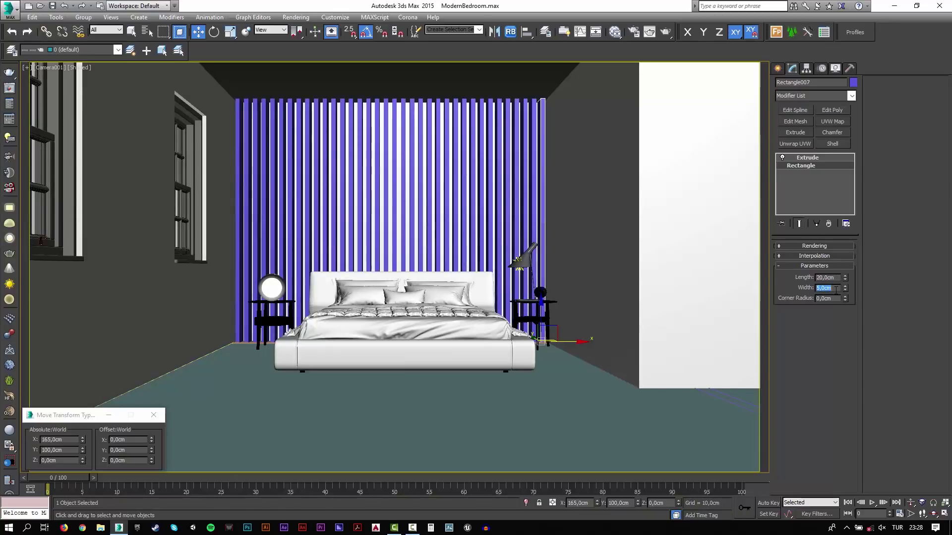
pyautogui.click(825, 157)
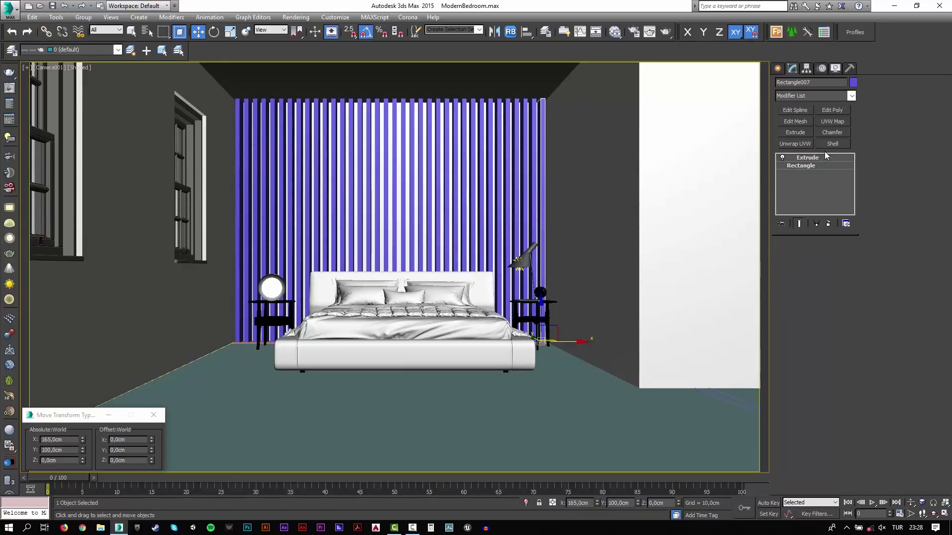
# Add a Chamfer of 0.25 cm, 2 segments, 0.5 tension with Smooth Chamfers Only.
pyautogui.click(832, 132)
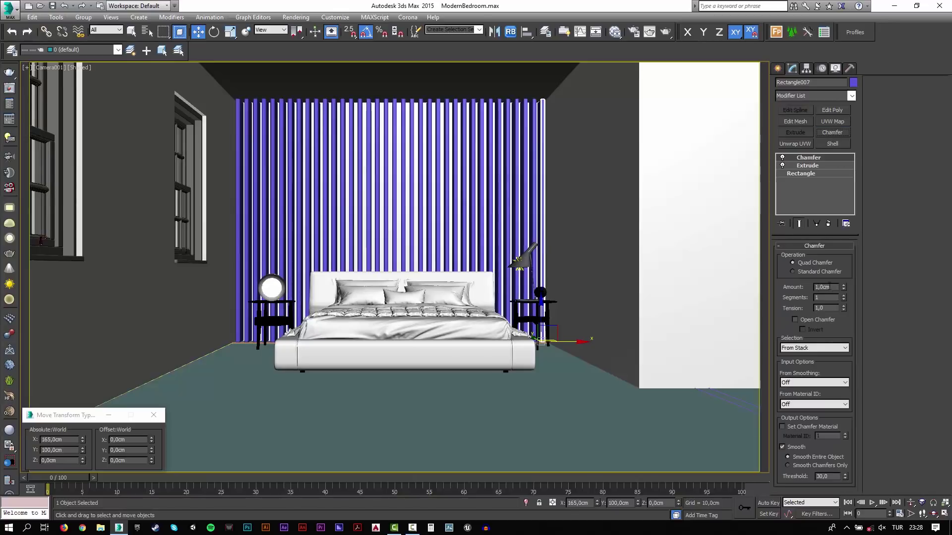
pyautogui.doubleClick(829, 288)
pyautogui.press('Tab')
pyautogui.write('2')
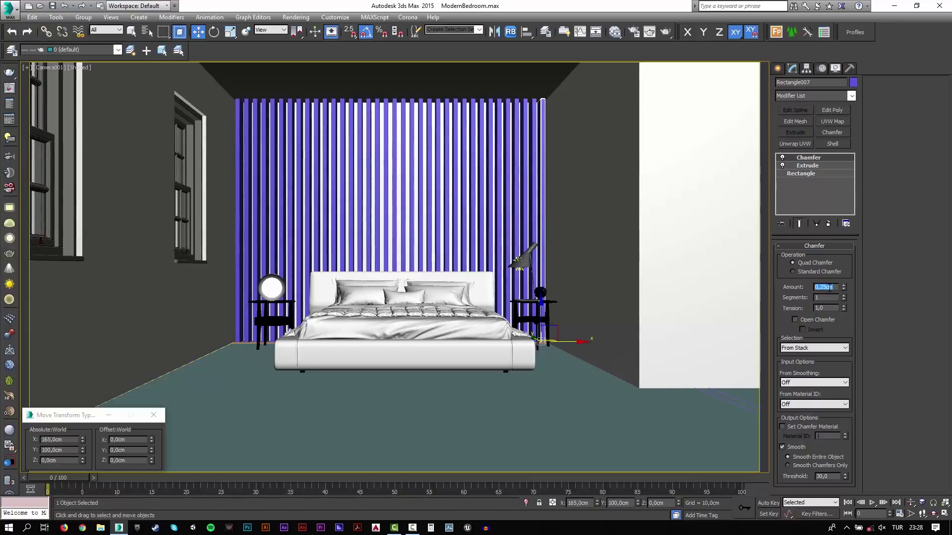
pyautogui.press('Tab')
pyautogui.press('Return')
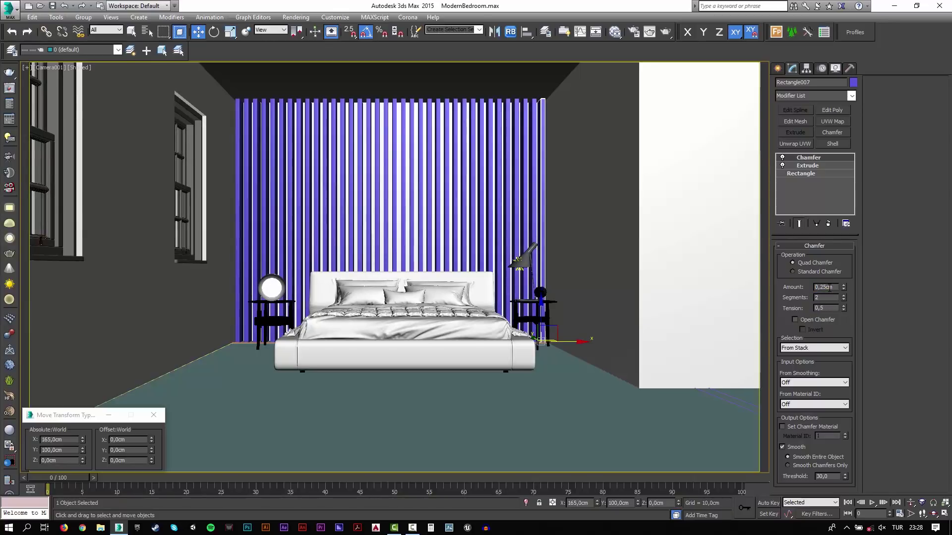
pyautogui.click(807, 466)
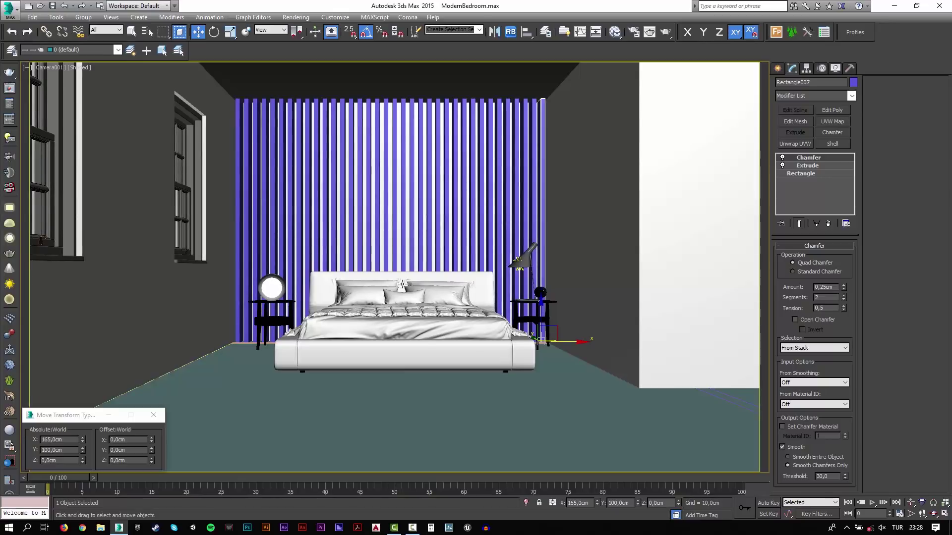
pyautogui.click(387, 190)
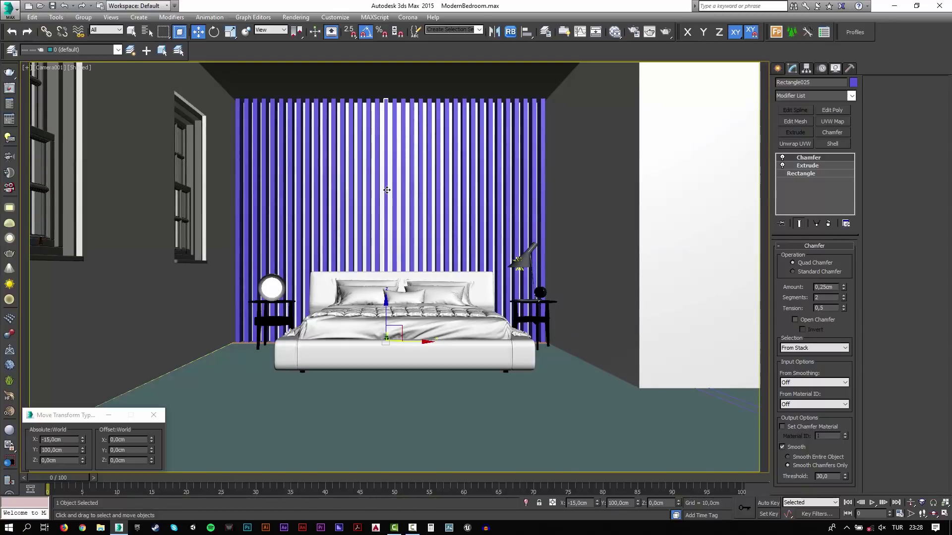
# In top view, start a Line spline with grid point snapping enabled.
pyautogui.press('t')
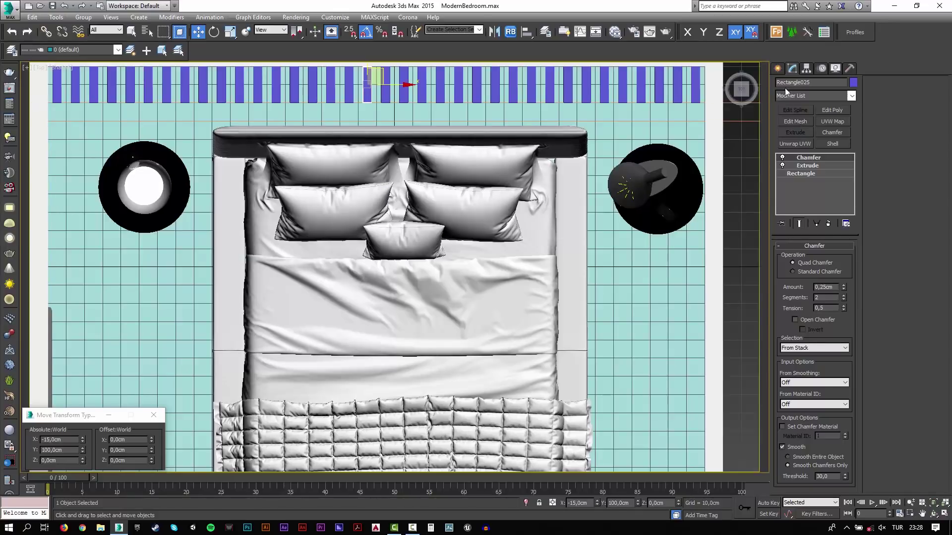
pyautogui.click(670, 286)
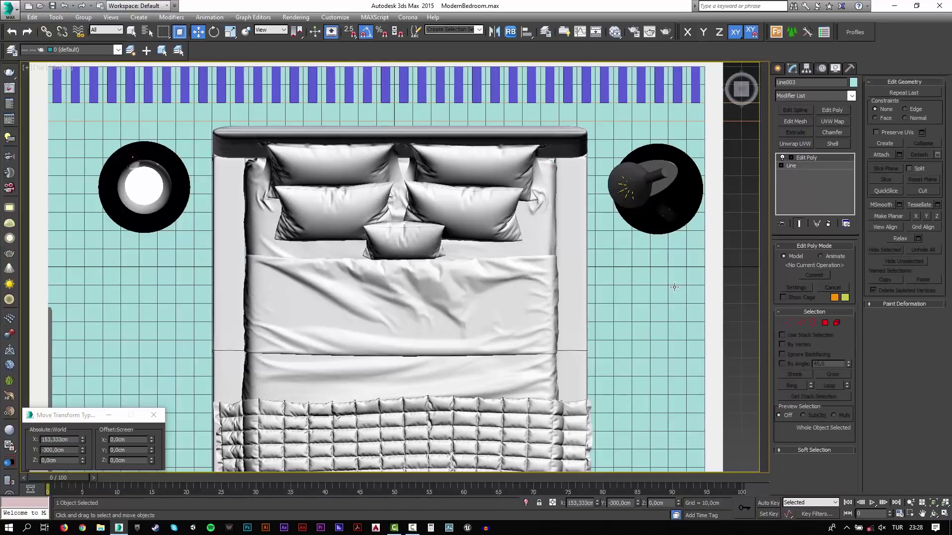
pyautogui.scroll(-3, 670, 286)
pyautogui.scroll(-3, 670, 286)
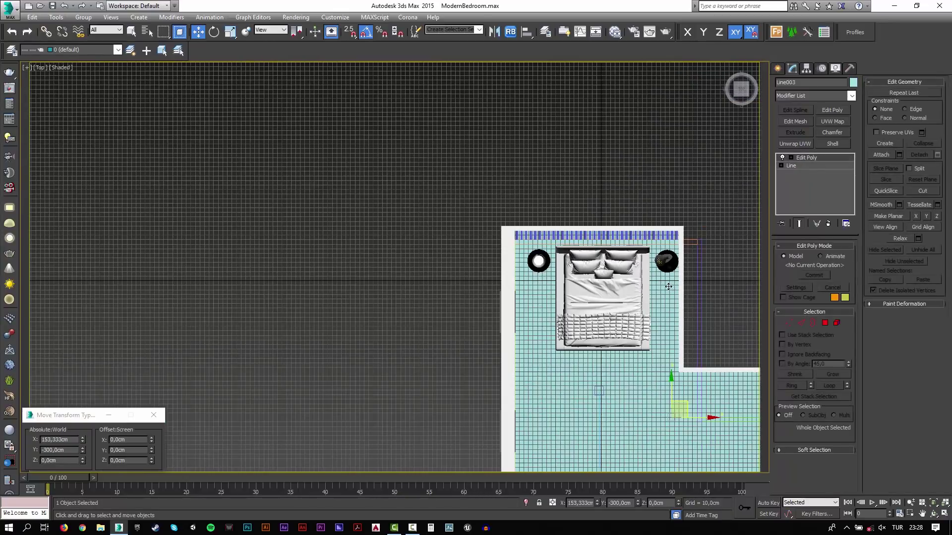
pyautogui.click(778, 68)
pyautogui.click(795, 140)
pyautogui.scroll(4, 683, 230)
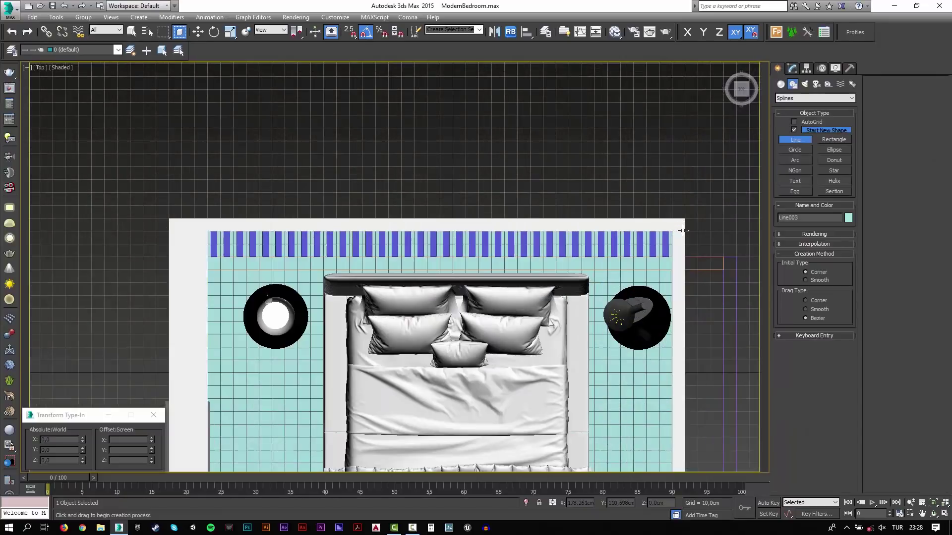
pyautogui.rightClick(350, 31)
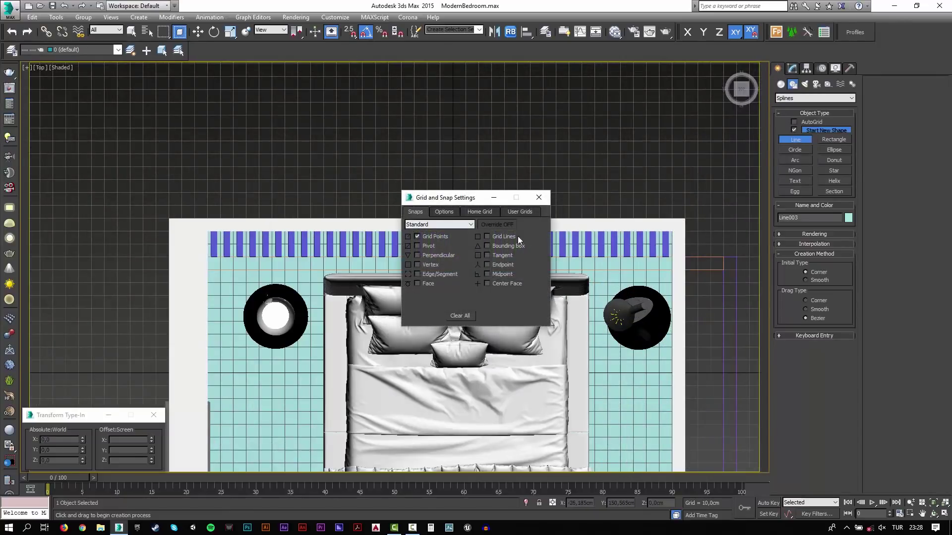
pyautogui.click(539, 197)
pyautogui.press('s')
# Place outline points at the top-right, inner and bottom-right wall corners.
pyautogui.click(671, 232)
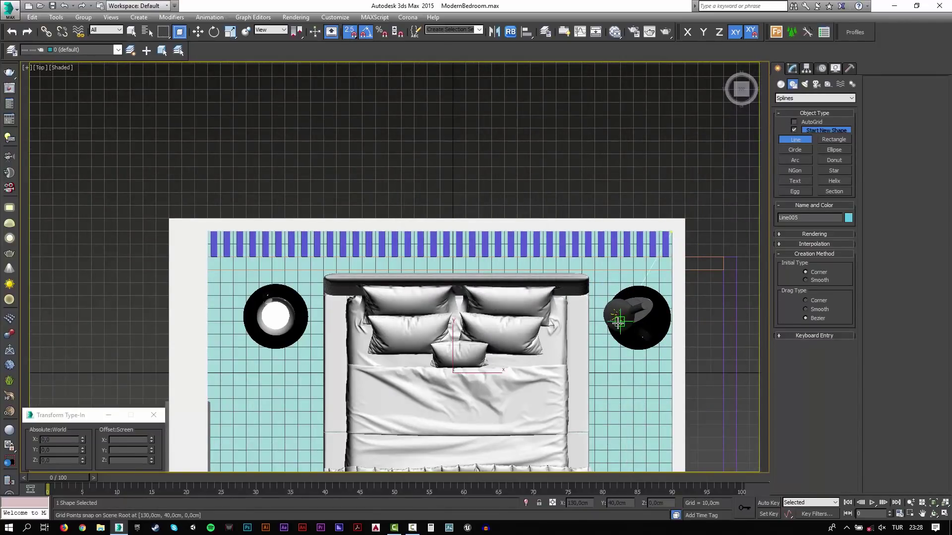
pyautogui.scroll(-5, 617, 321)
pyautogui.moveTo(617, 321); pyautogui.dragTo(568, 219, button='middle')
pyautogui.scroll(5, 575, 283)
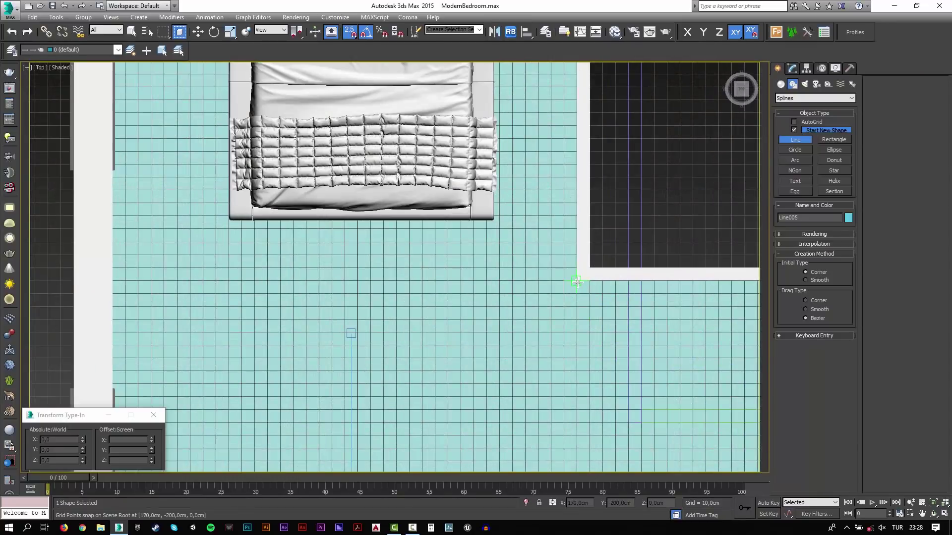
pyautogui.click(577, 282)
pyautogui.scroll(-3, 577, 282)
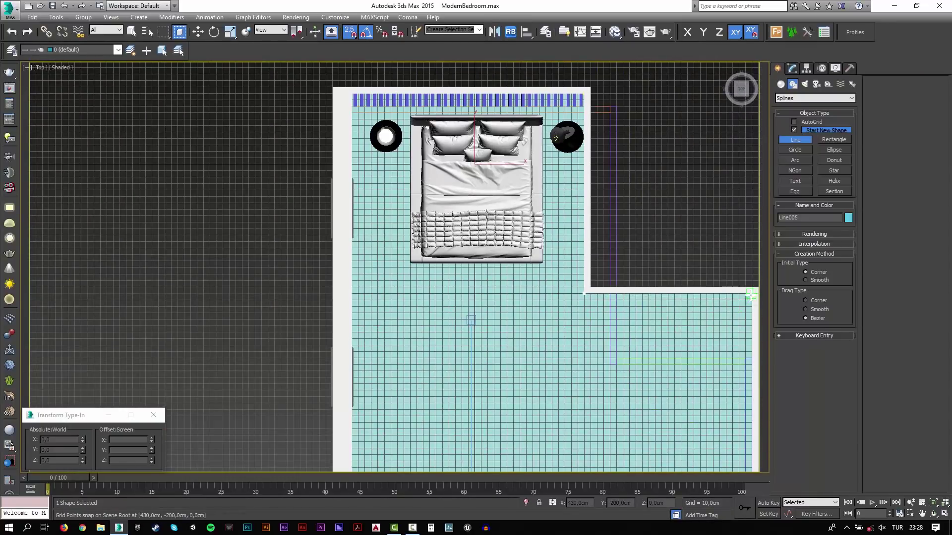
pyautogui.moveTo(695, 393); pyautogui.dragTo(636, 193, button='middle')
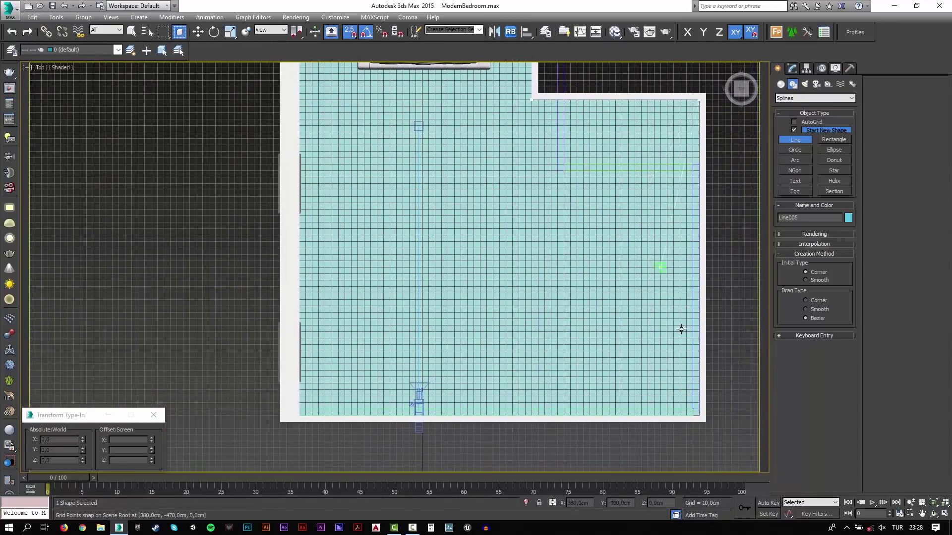
pyautogui.click(696, 413)
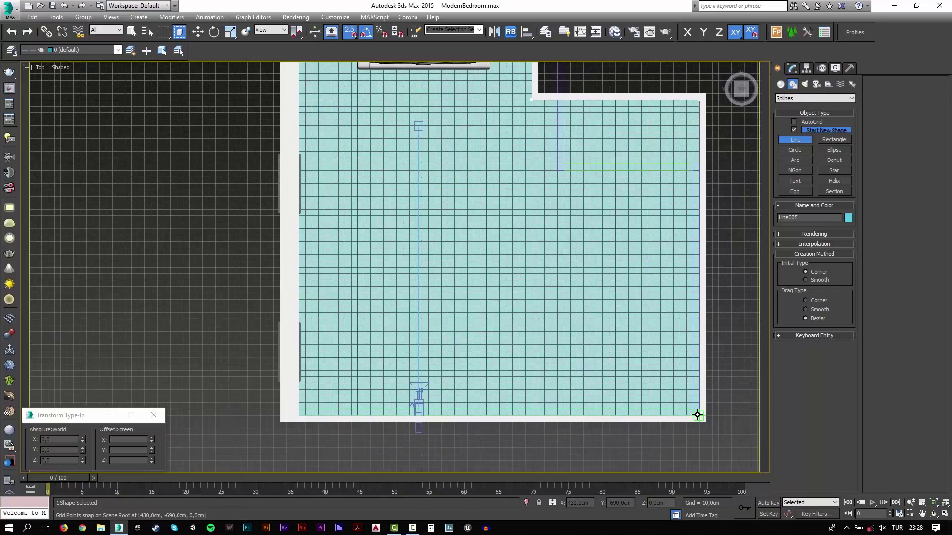
# Add the bottom-left and top-left corners, close the spline as Line005, and disable snapping.
pyautogui.click(299, 412)
pyautogui.moveTo(315, 178); pyautogui.dragTo(329, 414, button='middle')
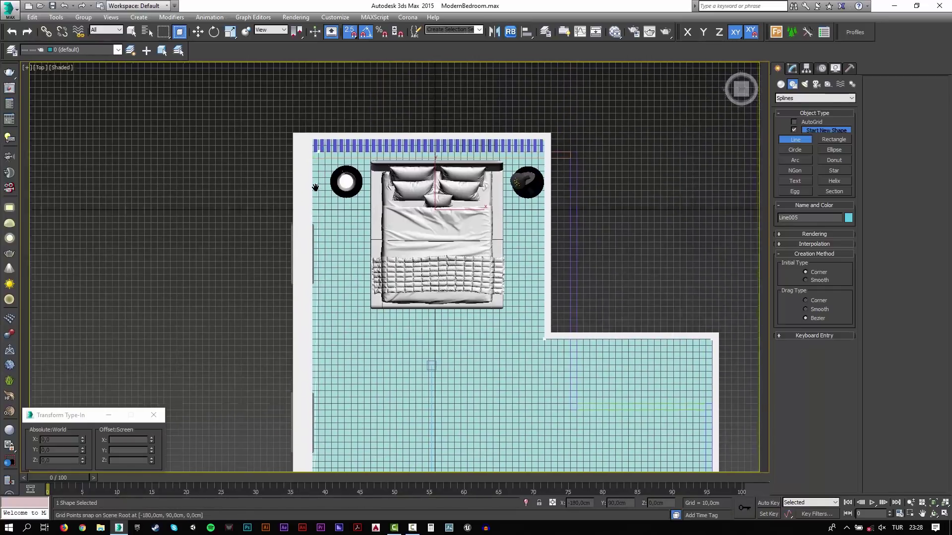
pyautogui.scroll(4, 320, 114)
pyautogui.click(304, 177)
pyautogui.scroll(-4, 425, 210)
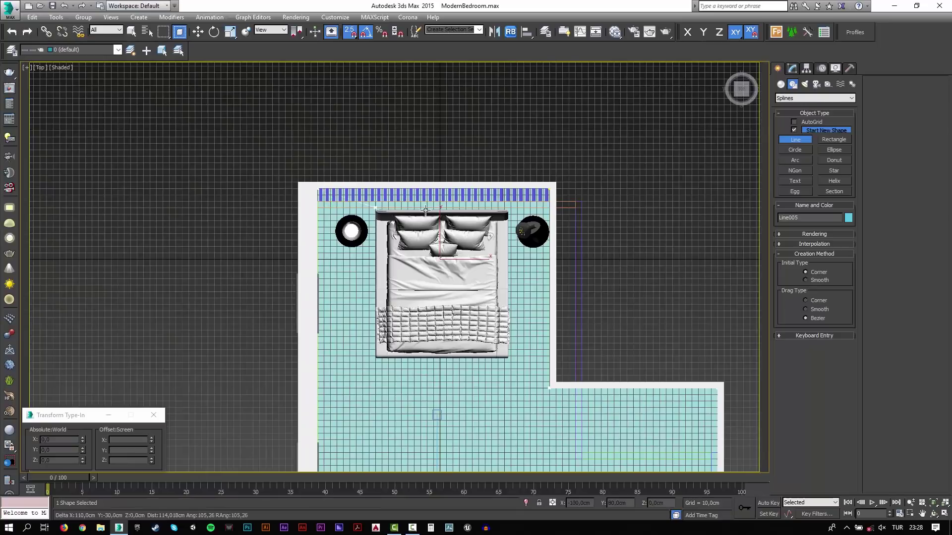
pyautogui.click(549, 189)
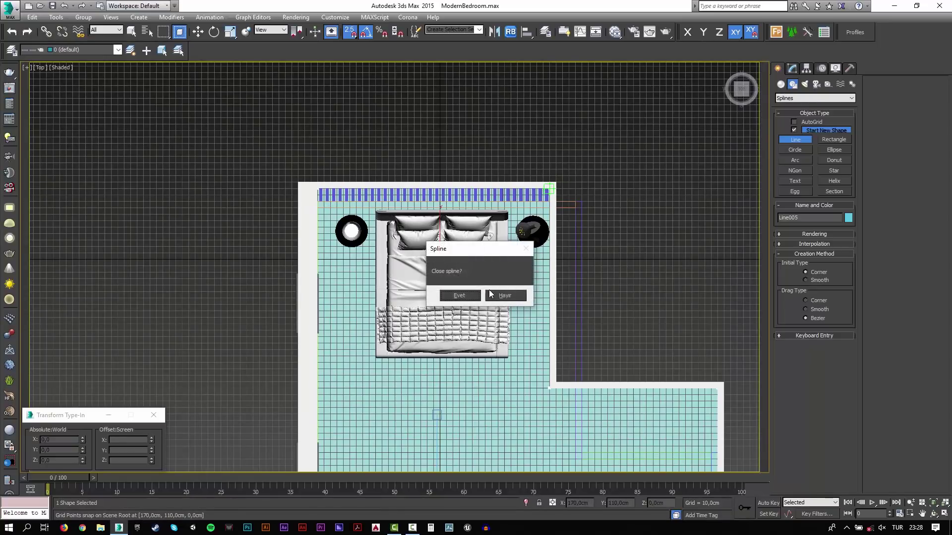
pyautogui.click(475, 296)
pyautogui.press('s')
pyautogui.press('w')
pyautogui.scroll(4, 549, 350)
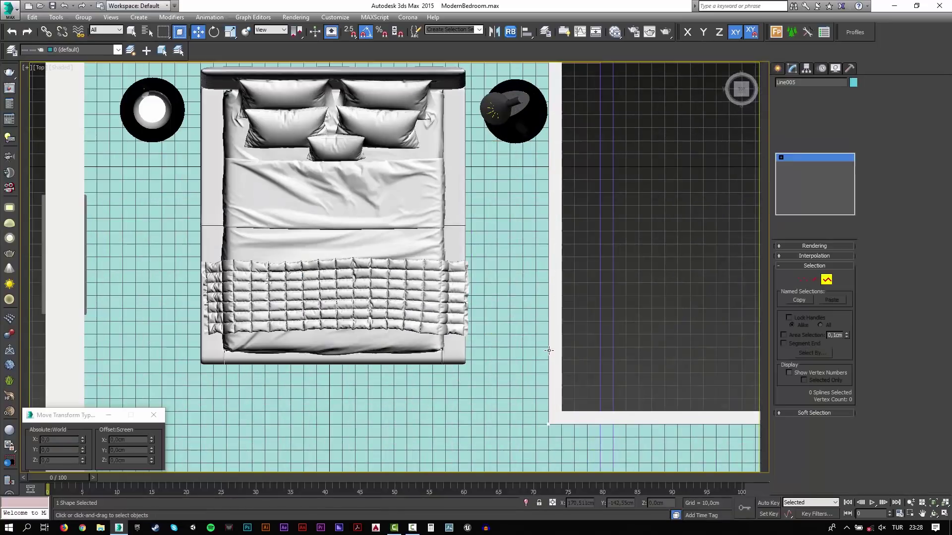
# Extrude the Line005 outline by 15 cm and return to the camera view.
pyautogui.click(549, 350)
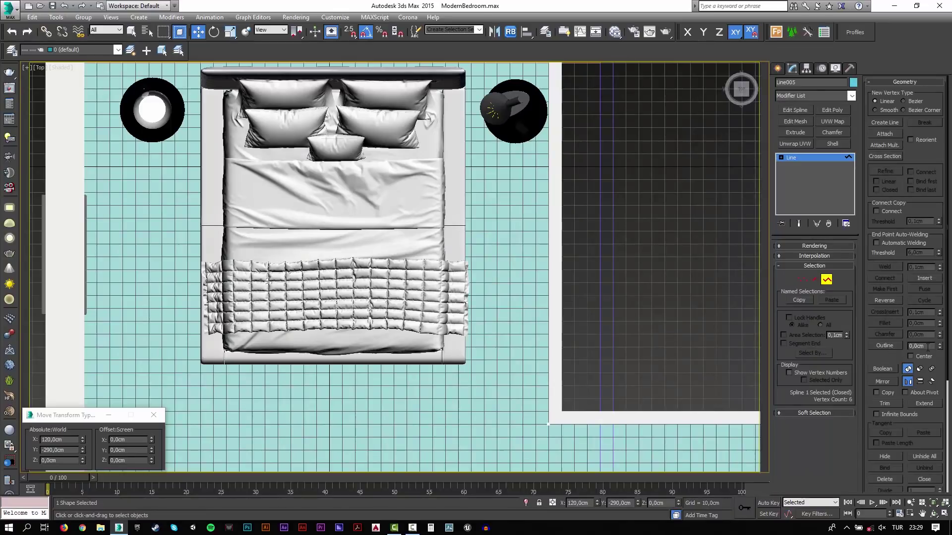
pyautogui.moveTo(648, 349); pyautogui.dragTo(647, 337, button='middle')
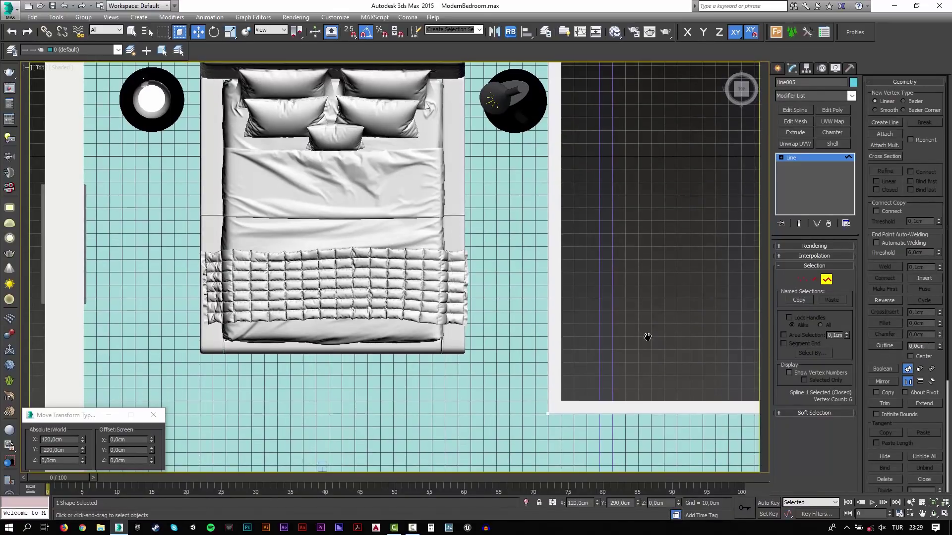
pyautogui.click(923, 349)
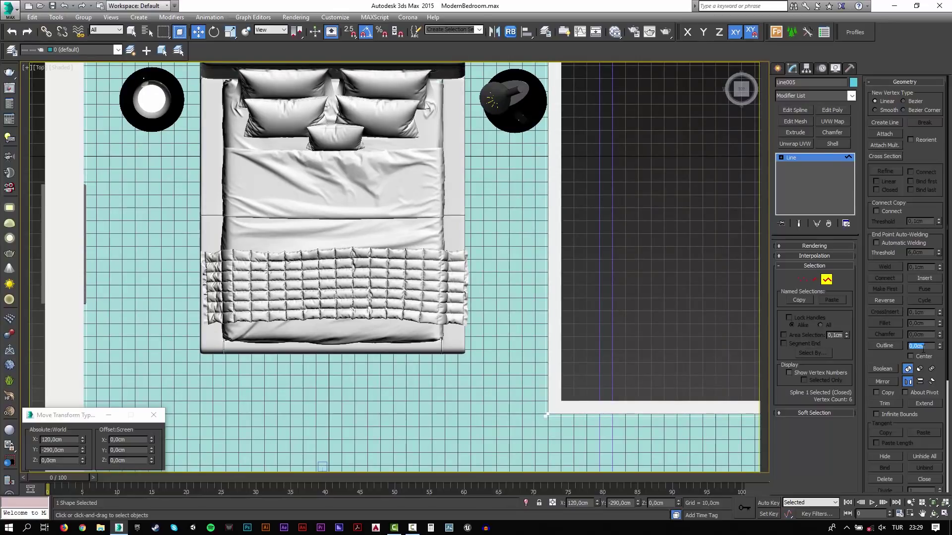
pyautogui.click(795, 132)
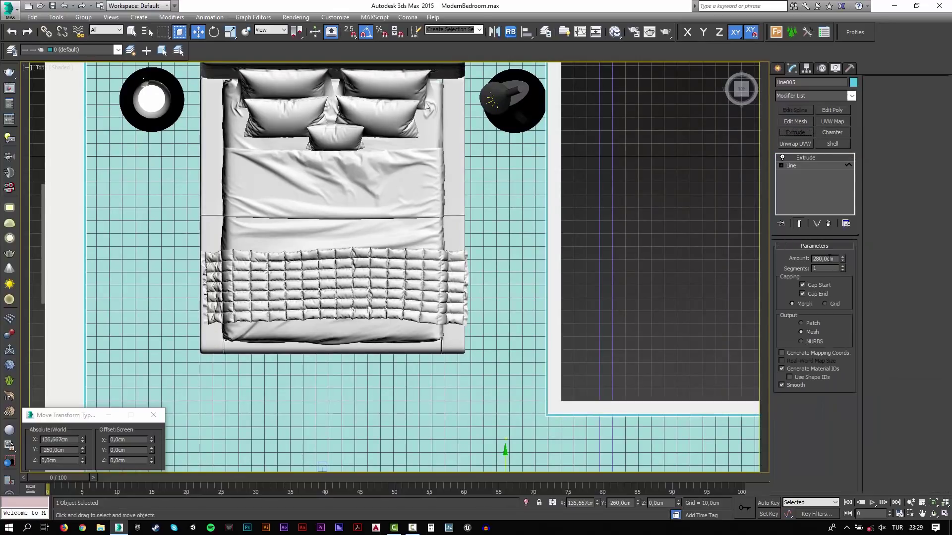
pyautogui.click(829, 258)
pyautogui.write('15')
pyautogui.press('Return')
pyautogui.click(634, 298)
pyautogui.press('c')
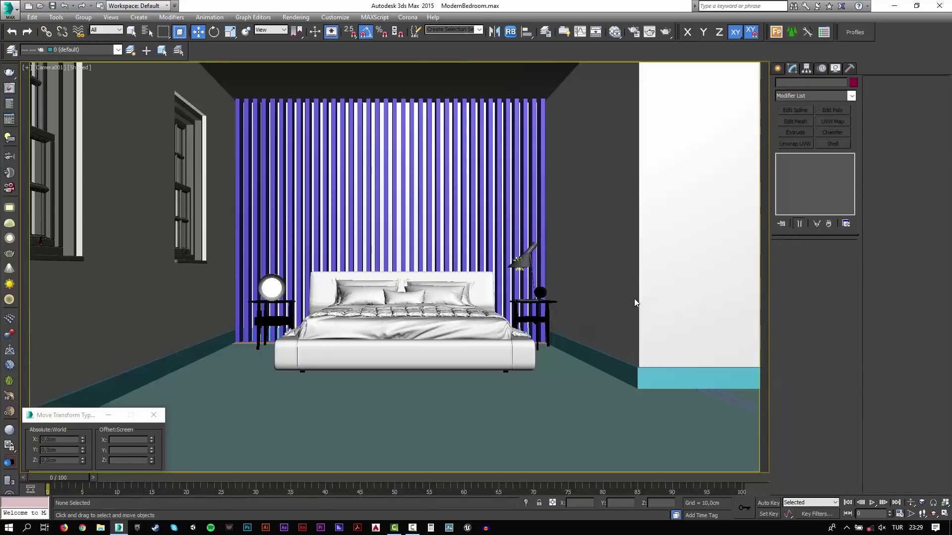
# Change the baseboard extrusion height to 10 cm, then settle on 12 cm.
pyautogui.click(652, 372)
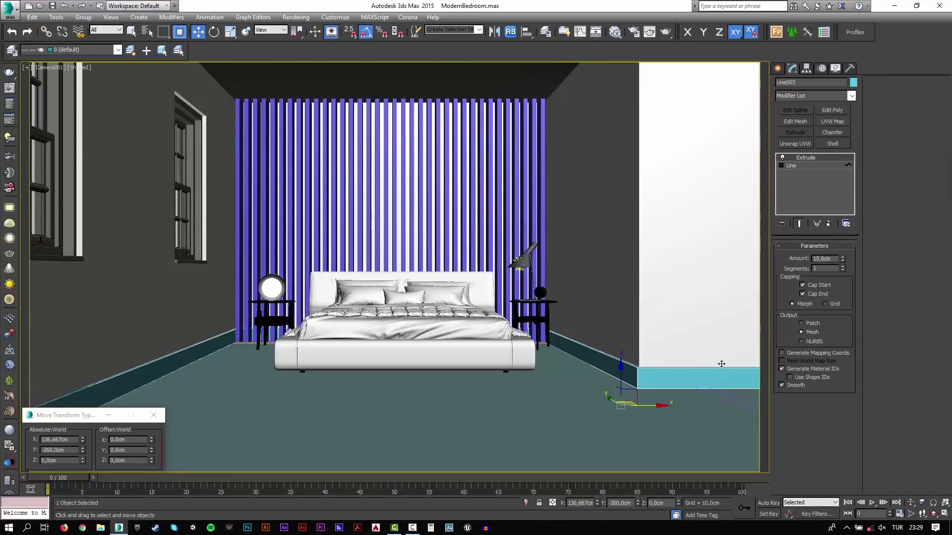
pyautogui.doubleClick(834, 259)
pyautogui.write('10')
pyautogui.press('Return')
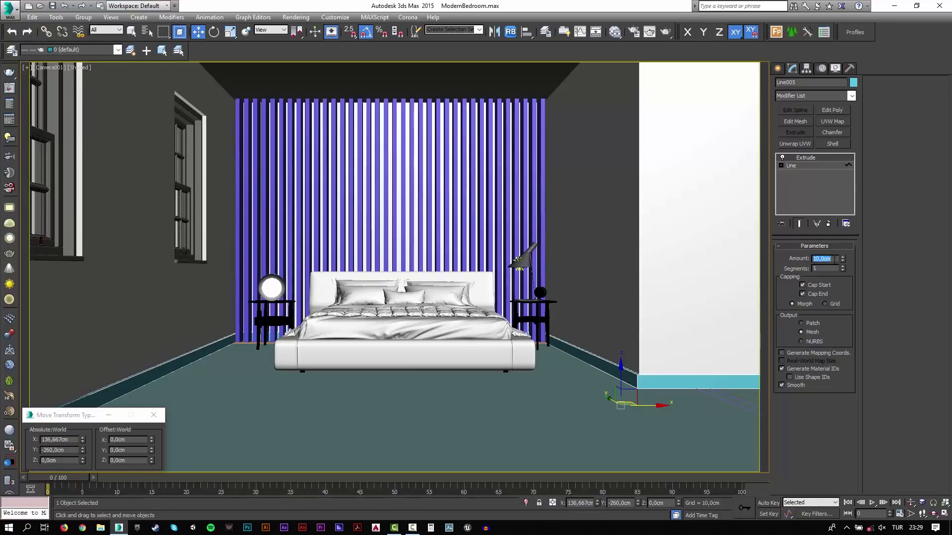
pyautogui.write('12')
pyautogui.press('Return')
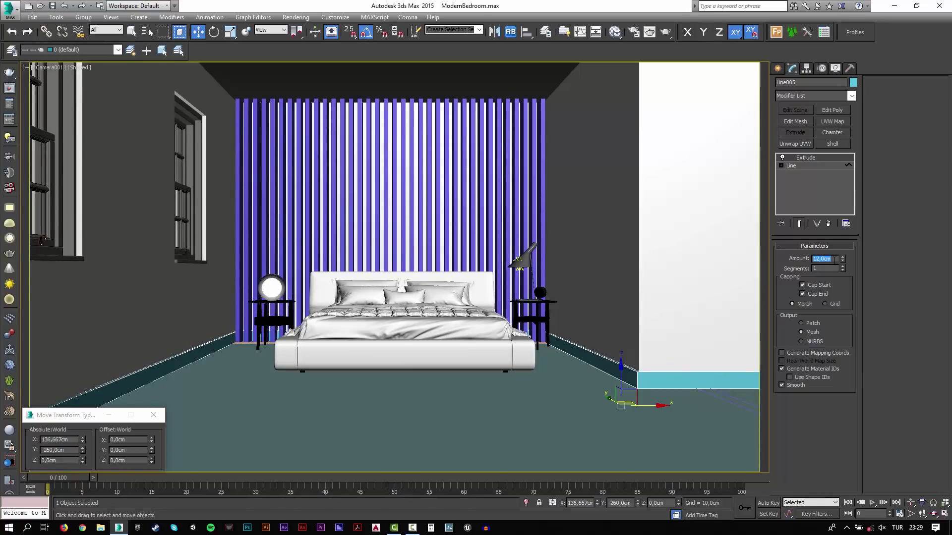
pyautogui.click(413, 206)
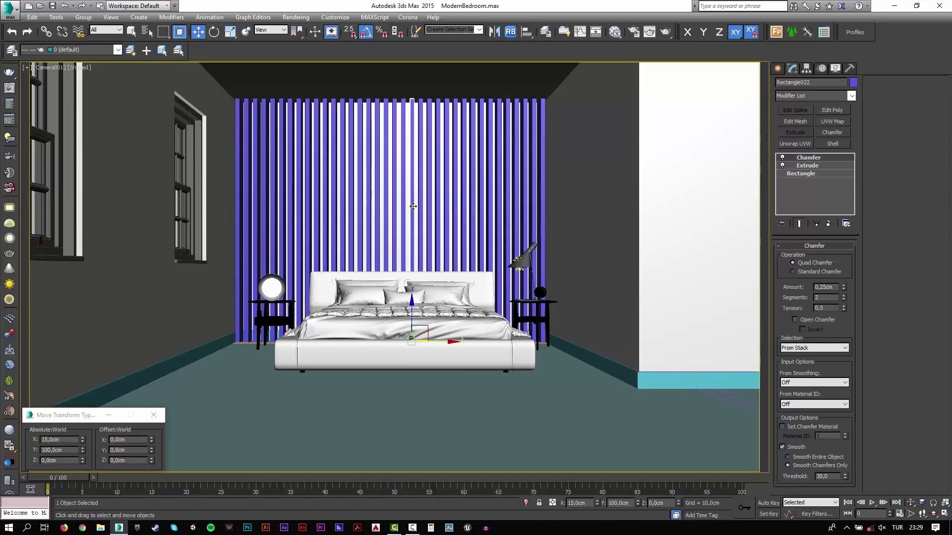
# In top view, start a new snapped Line spline at the room's first corner.
pyautogui.press('t')
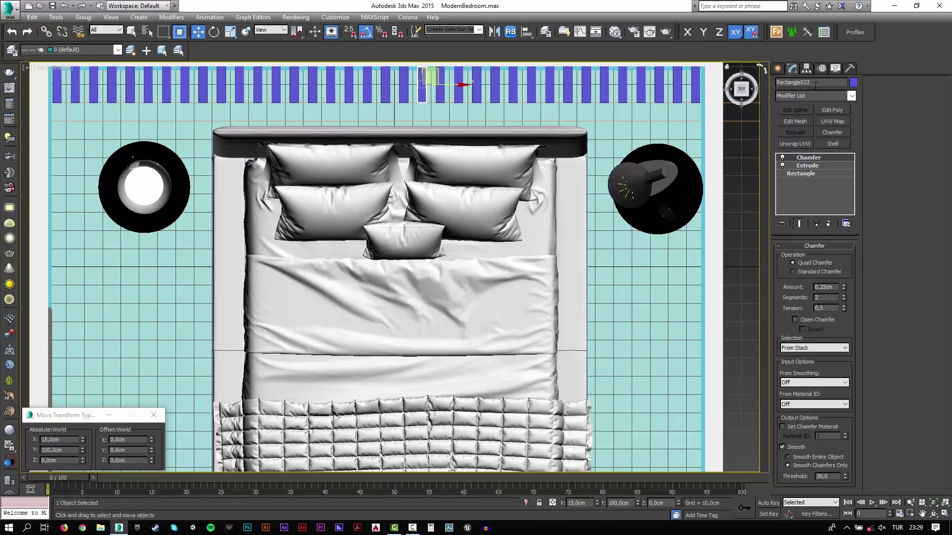
pyautogui.click(783, 70)
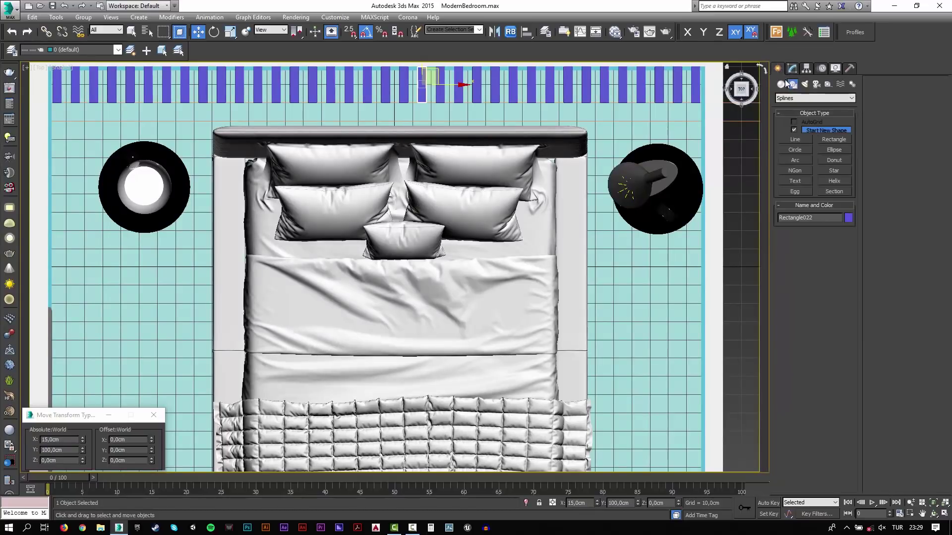
pyautogui.click(790, 138)
pyautogui.press('s')
pyautogui.click(703, 122)
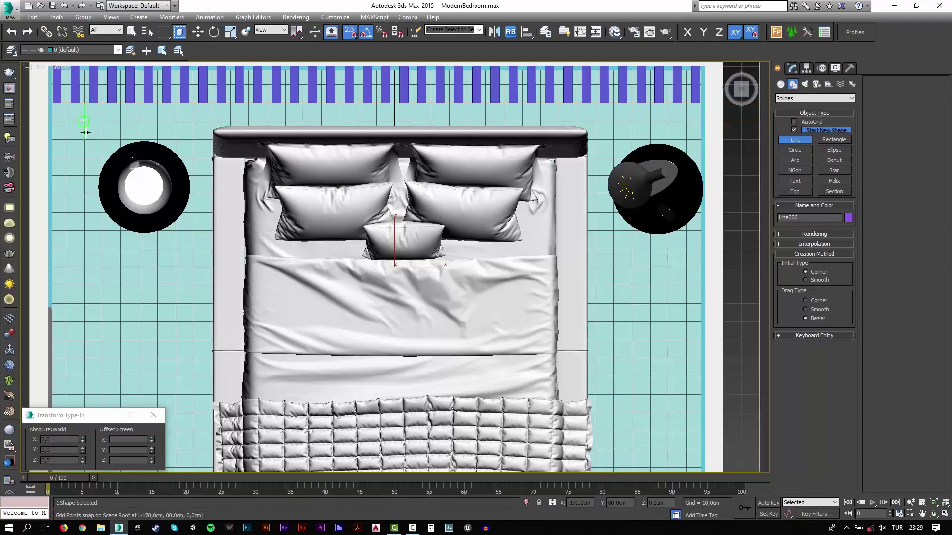
pyautogui.scroll(-5, 85, 132)
pyautogui.scroll(-2, 100, 333)
pyautogui.moveTo(100, 333); pyautogui.dragTo(217, 206, button='middle')
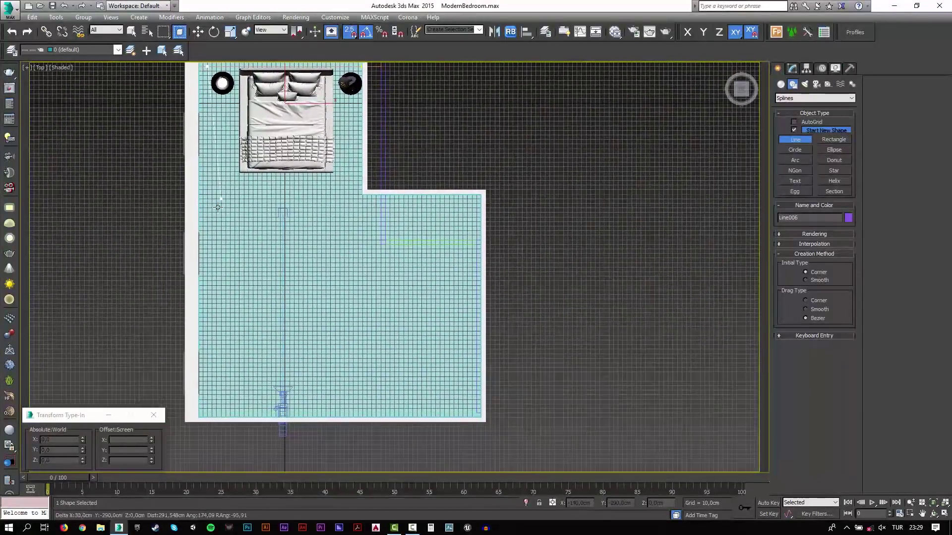
pyautogui.scroll(2, 208, 382)
pyautogui.scroll(2, 225, 312)
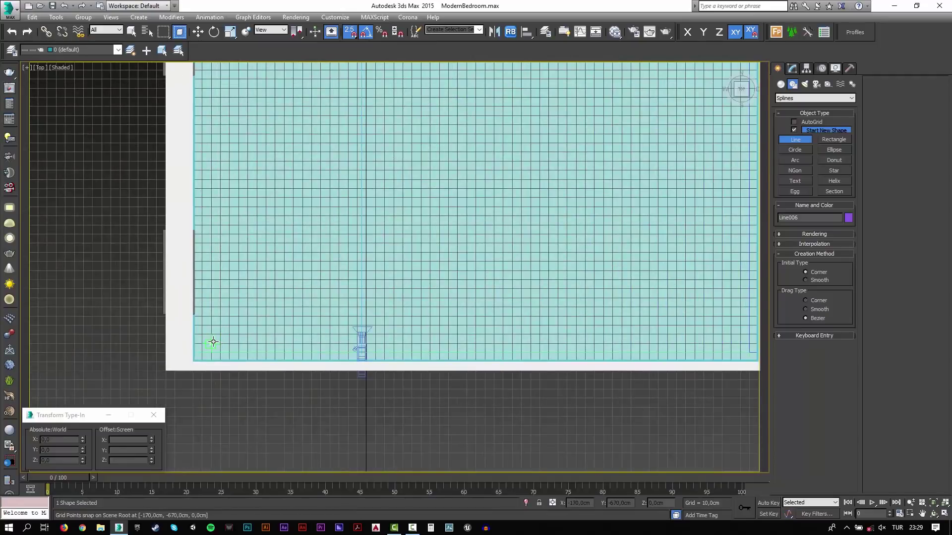
pyautogui.scroll(-1, 320, 337)
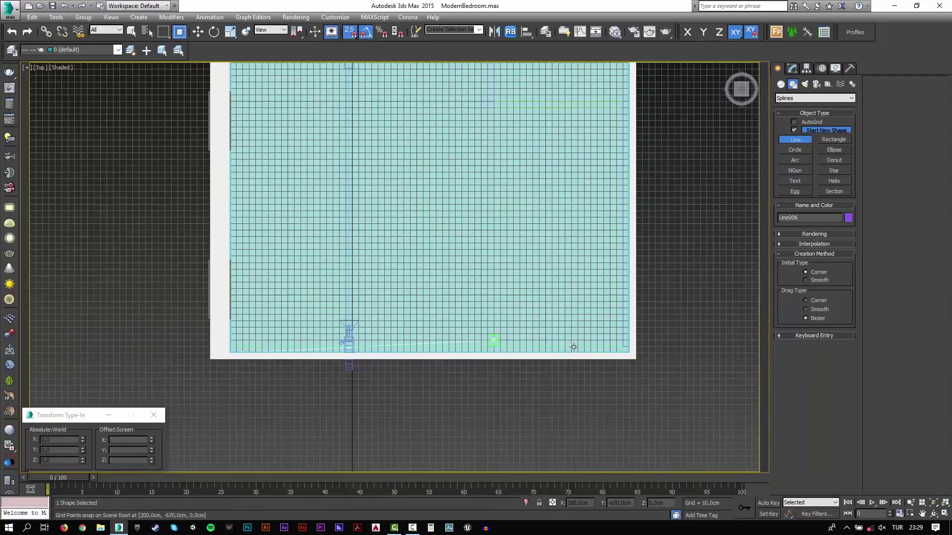
# Place the remaining room corner points, including one beside the slat wall, and stop snapping.
pyautogui.click(626, 348)
pyautogui.scroll(-1, 625, 348)
pyautogui.moveTo(590, 187); pyautogui.dragTo(601, 262, button='middle')
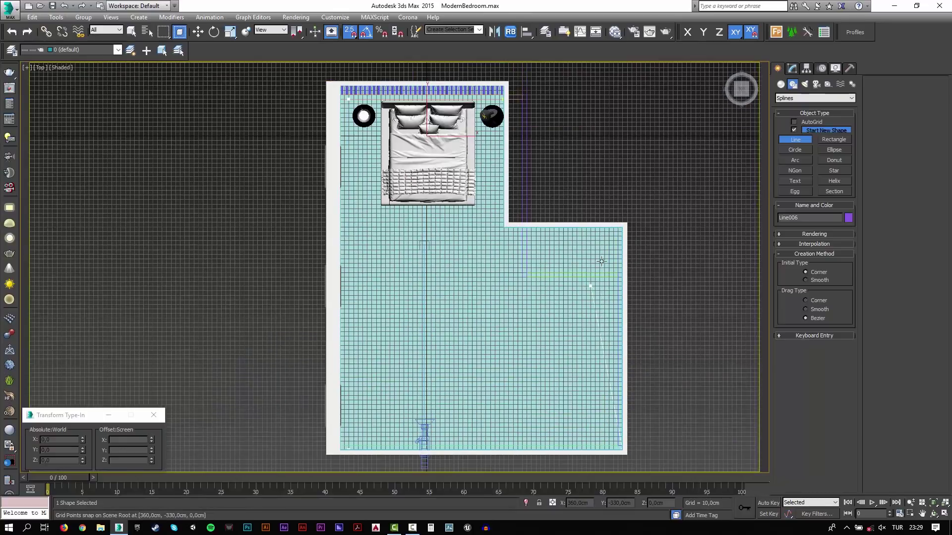
pyautogui.scroll(3, 601, 261)
pyautogui.click(645, 189)
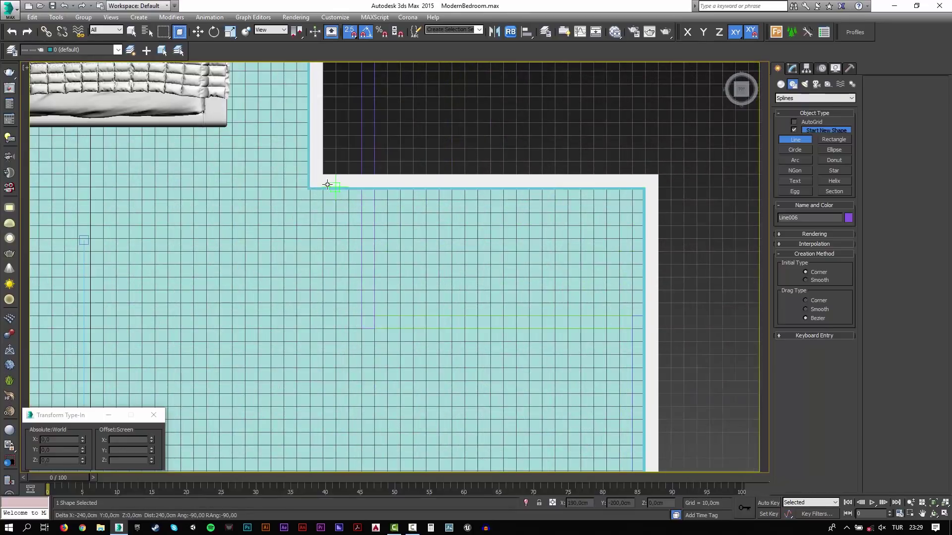
pyautogui.click(310, 188)
pyautogui.moveTo(278, 207); pyautogui.dragTo(374, 439, button='middle')
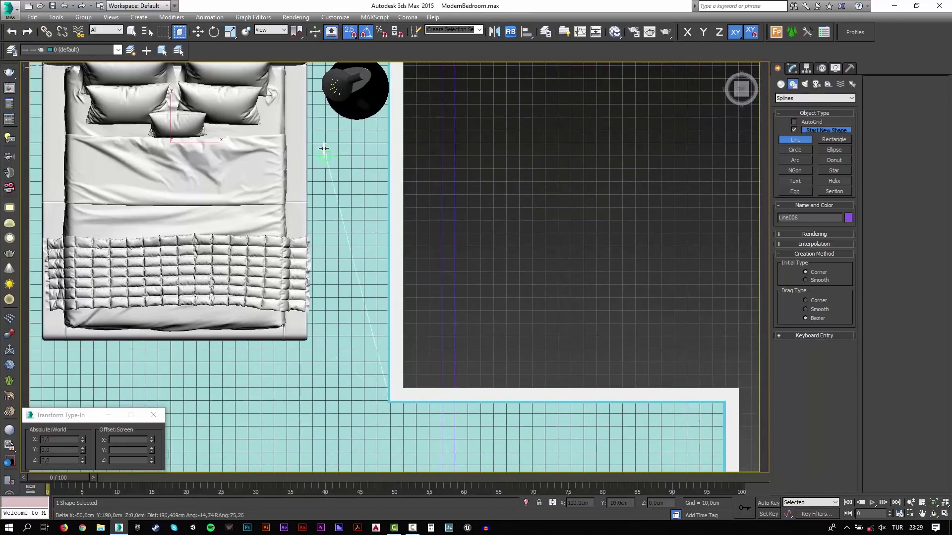
pyautogui.moveTo(337, 160); pyautogui.dragTo(411, 372, button='middle')
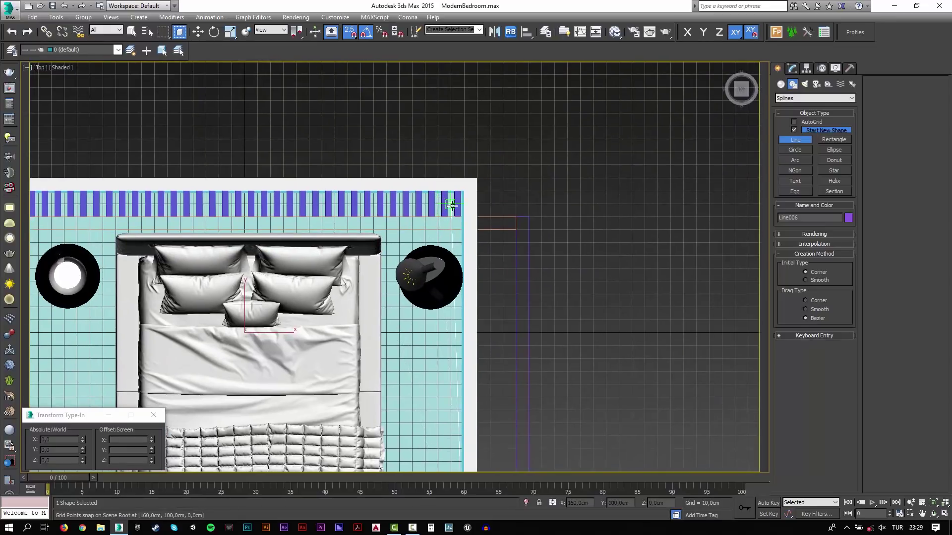
pyautogui.click(462, 217)
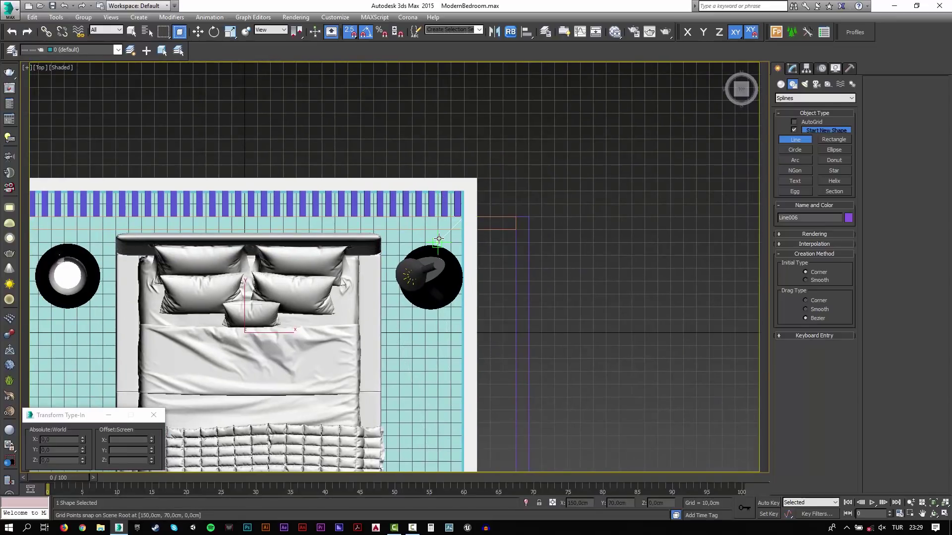
pyautogui.press('s')
pyautogui.press('w')
# Isolate the new outline in wireframe and select its top-right corner vertex.
pyautogui.hotkey('alt', 'q')
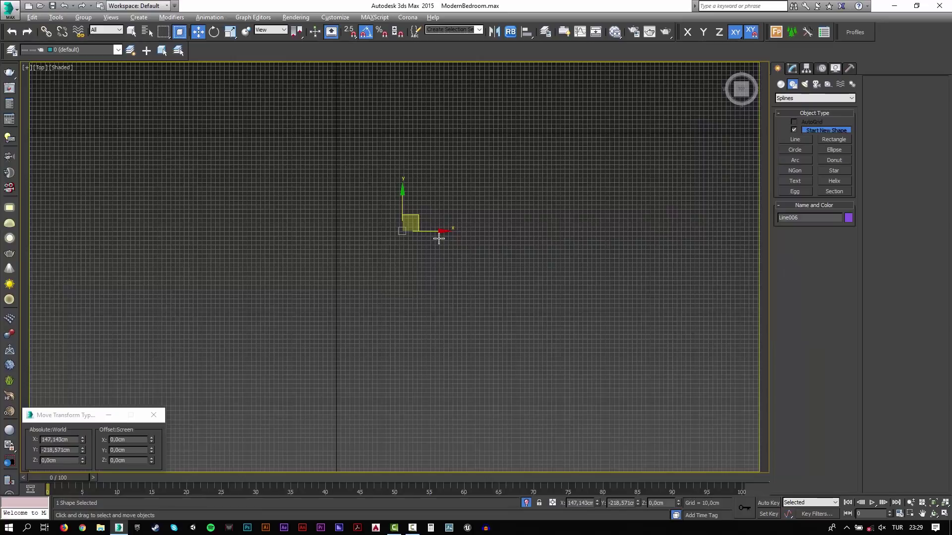
pyautogui.press('F3')
pyautogui.moveTo(399, 93); pyautogui.dragTo(442, 197, button='middle')
pyautogui.scroll(5, 436, 199)
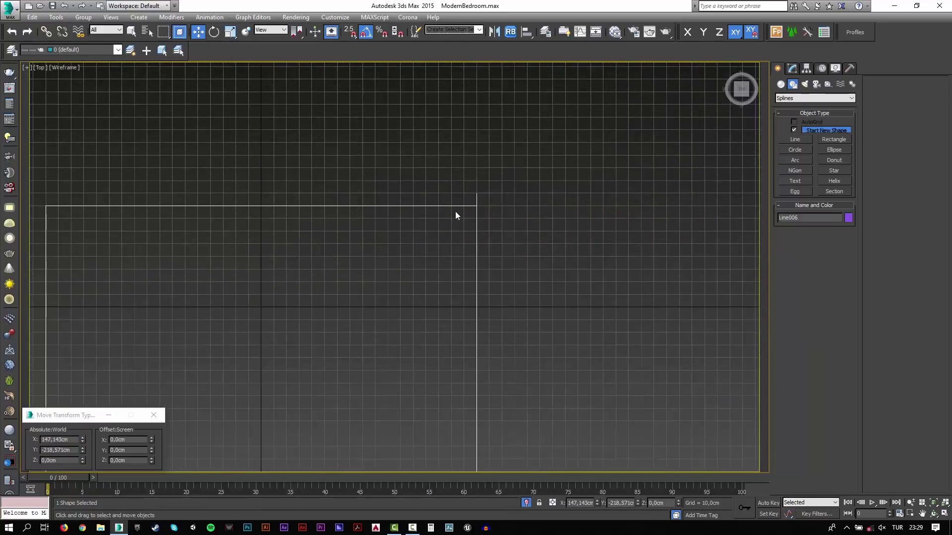
pyautogui.press('1')
pyautogui.press('2')
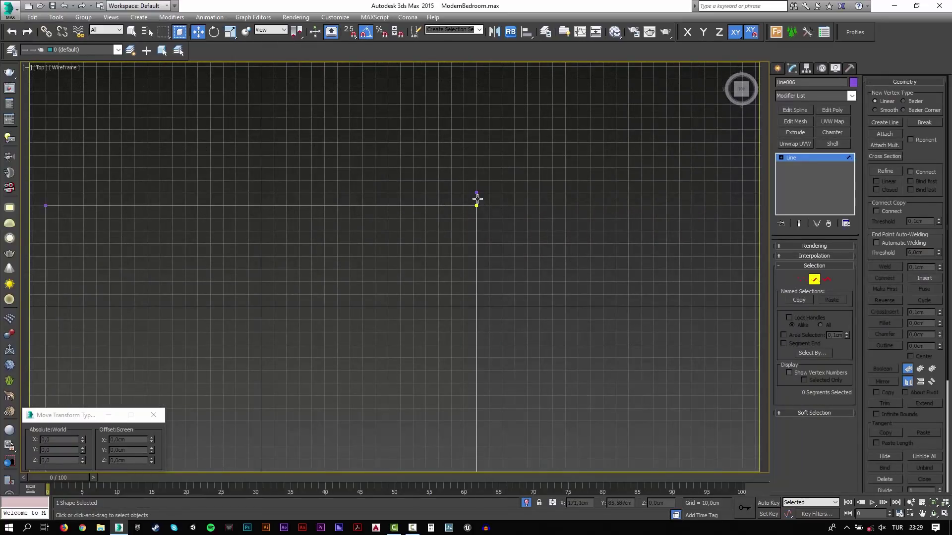
pyautogui.click(477, 199)
pyautogui.press('1')
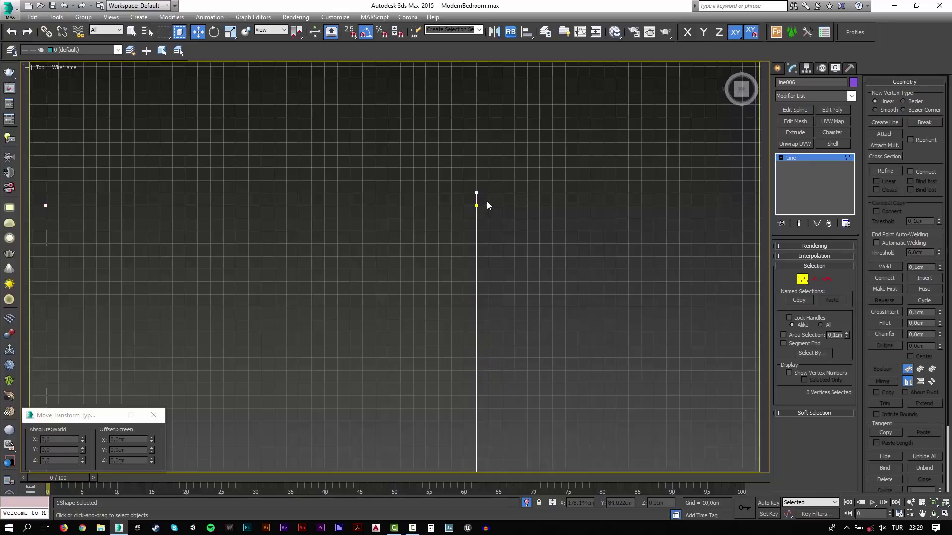
pyautogui.click(476, 193)
# Move the top-right vertex -10 cm in Y and weld all the outline's vertices.
pyautogui.doubleClick(130, 449)
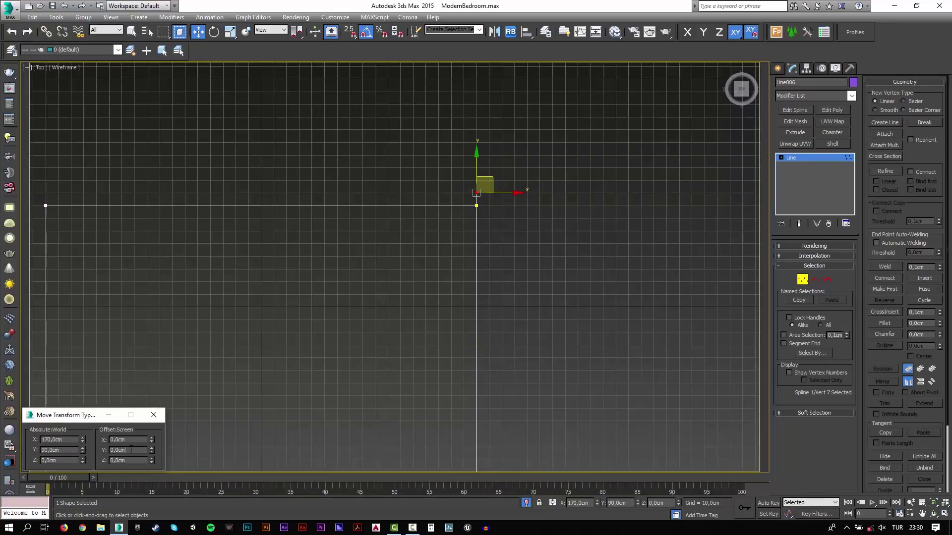
pyautogui.write('-10')
pyautogui.press('Return')
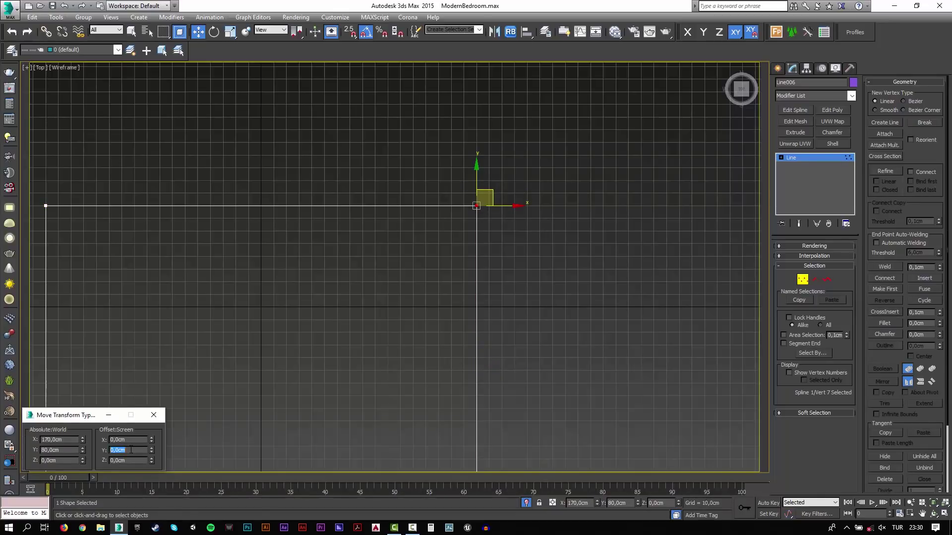
pyautogui.moveTo(236, 353); pyautogui.dragTo(271, 321, button='middle')
pyautogui.hotkey('ctrl', 'a')
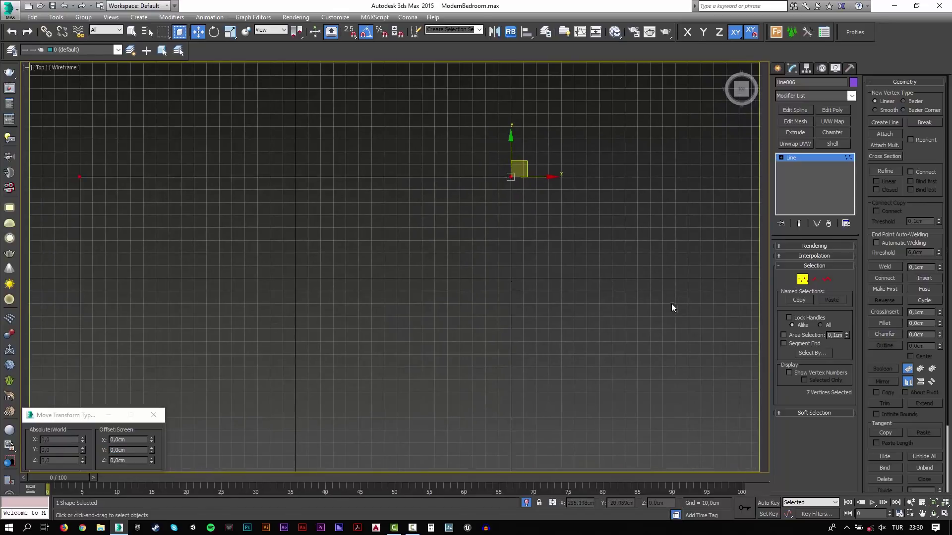
pyautogui.click(879, 269)
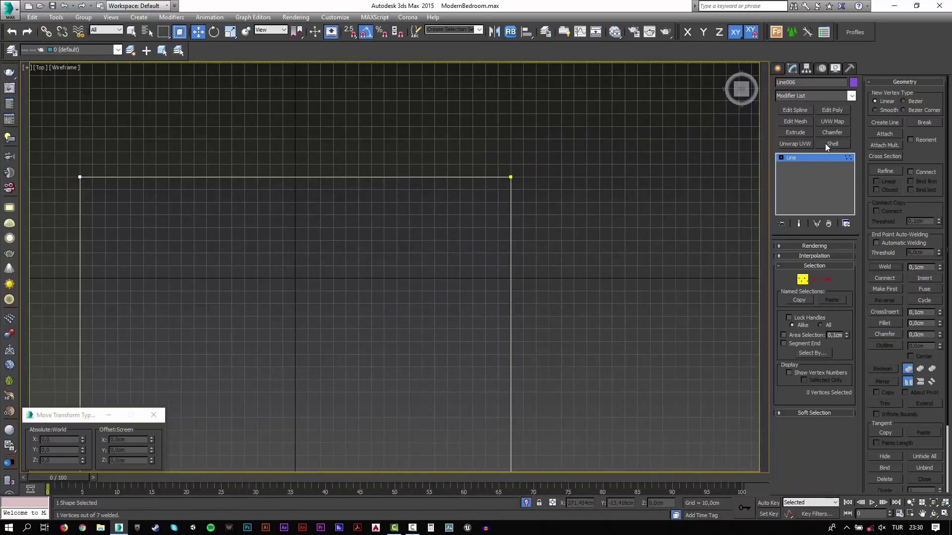
# Give Line006 an Extrude modifier with a 15 cm amount.
pyautogui.click(808, 133)
pyautogui.press('F3')
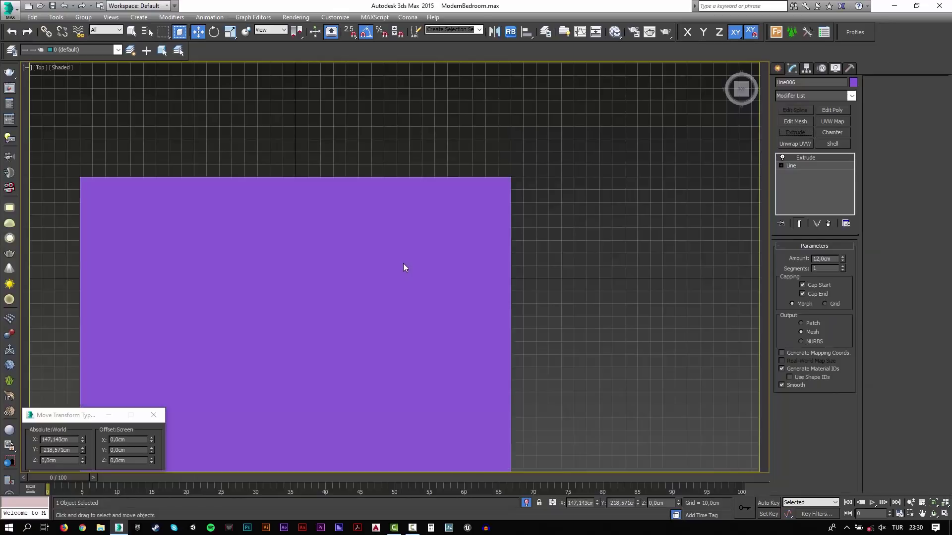
pyautogui.click(837, 259)
pyautogui.write('15')
pyautogui.press('Return')
# Return to the camera view, unhide all room objects, and start the Align tool.
pyautogui.press('c')
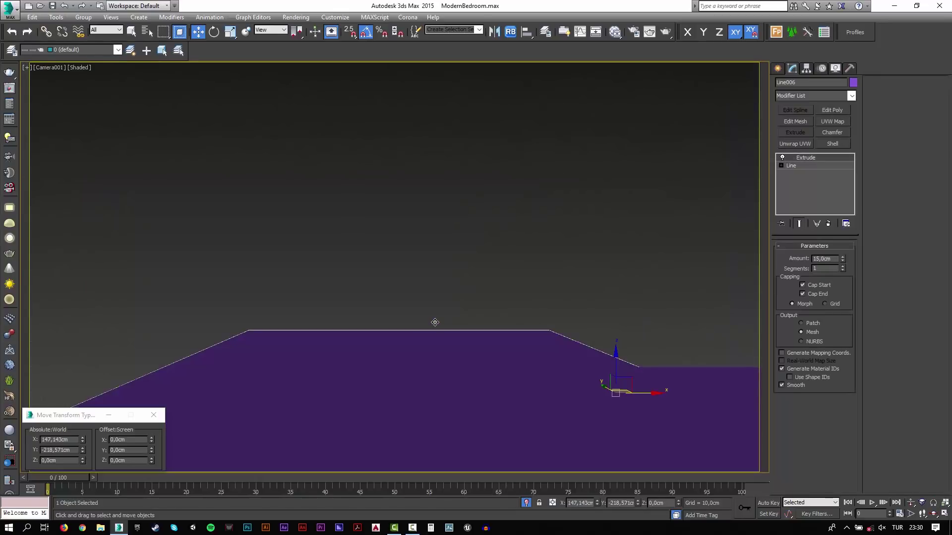
pyautogui.rightClick(494, 342)
pyautogui.click(507, 303)
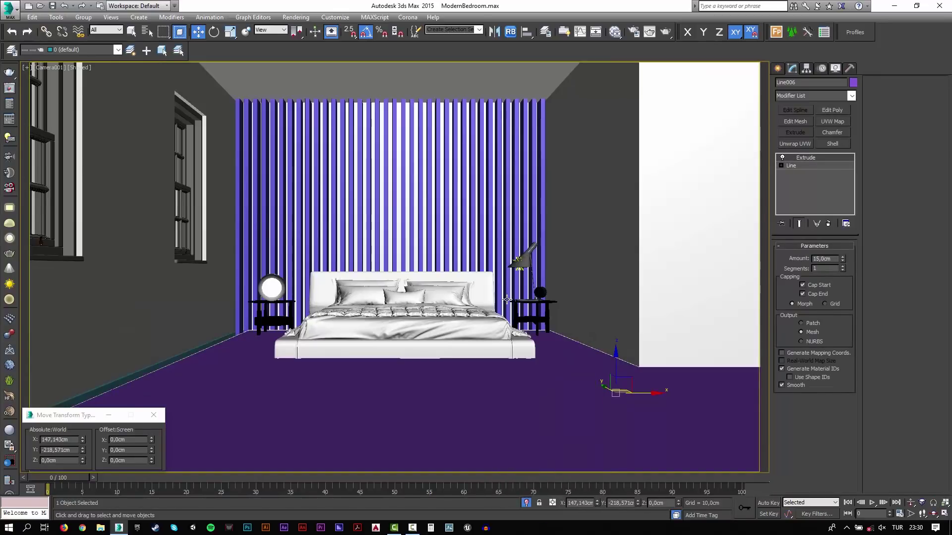
pyautogui.click(527, 34)
# Align the slab to the floor on Z only, current maximum to target minimum.
pyautogui.click(516, 381)
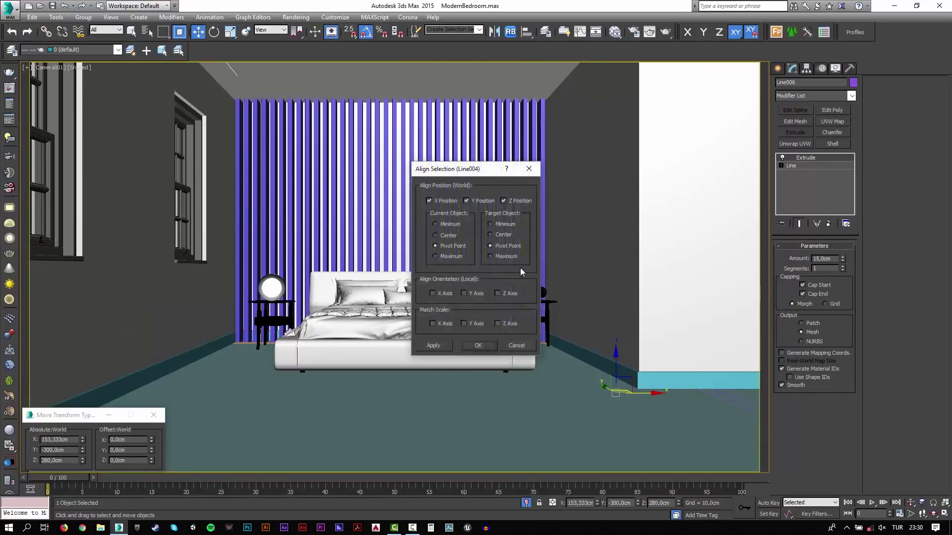
pyautogui.click(500, 222)
pyautogui.click(457, 256)
pyautogui.click(467, 201)
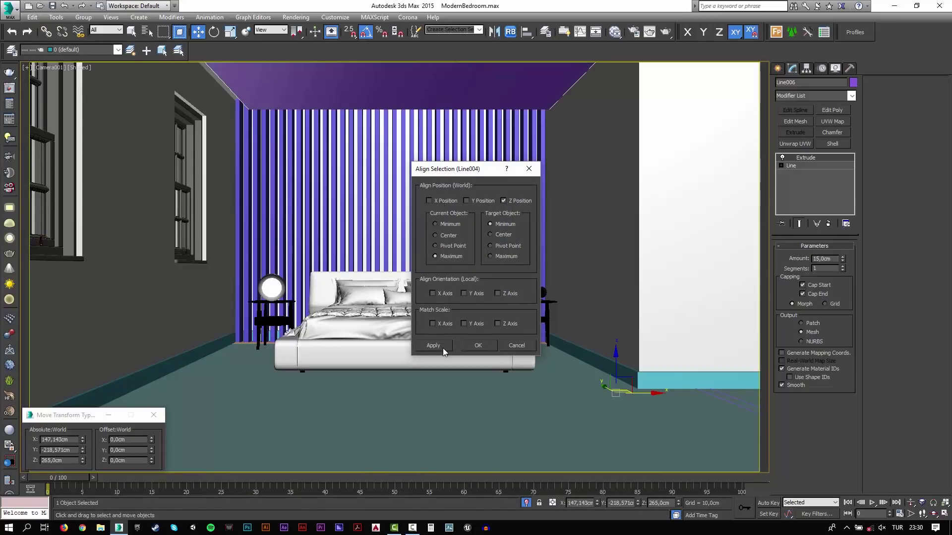
pyautogui.click(469, 346)
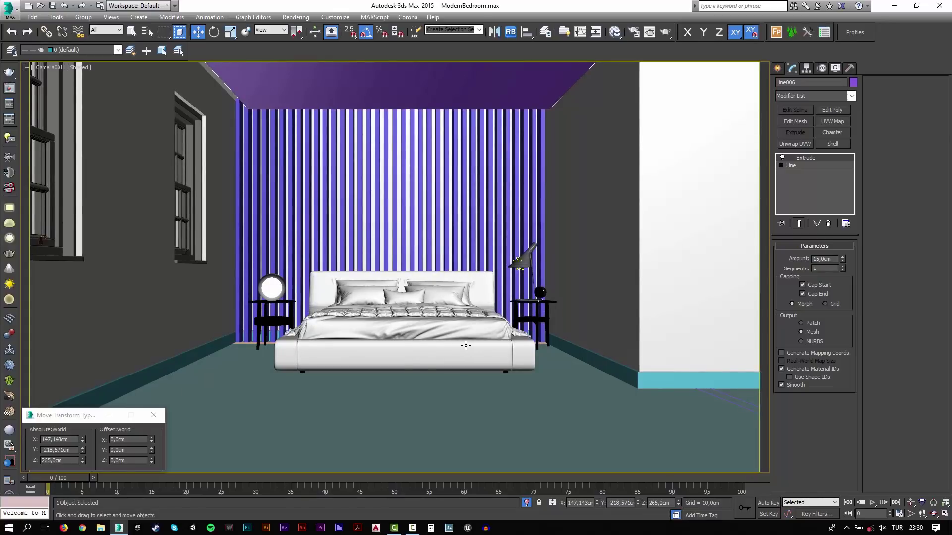
# Select the walls, close the Transform Type-In, and open the Application menu.
pyautogui.click(615, 210)
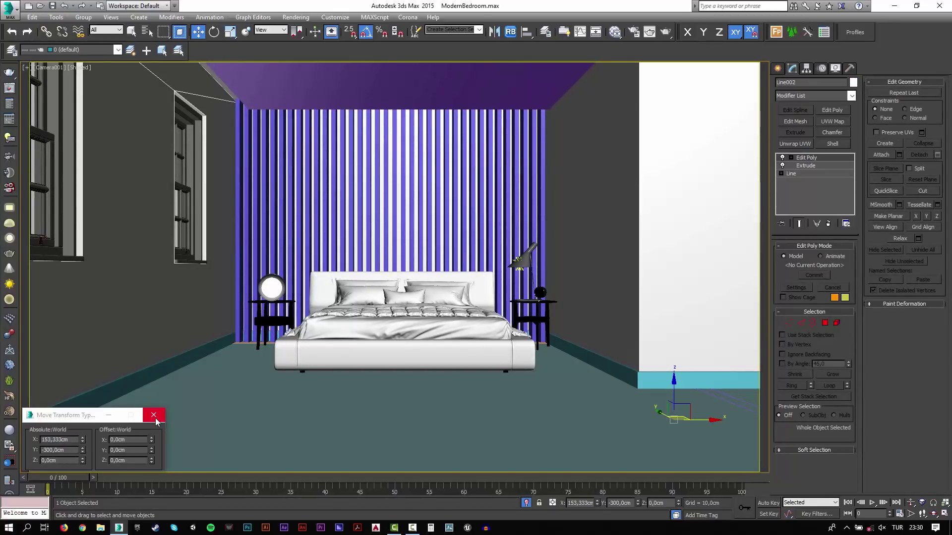
pyautogui.click(155, 416)
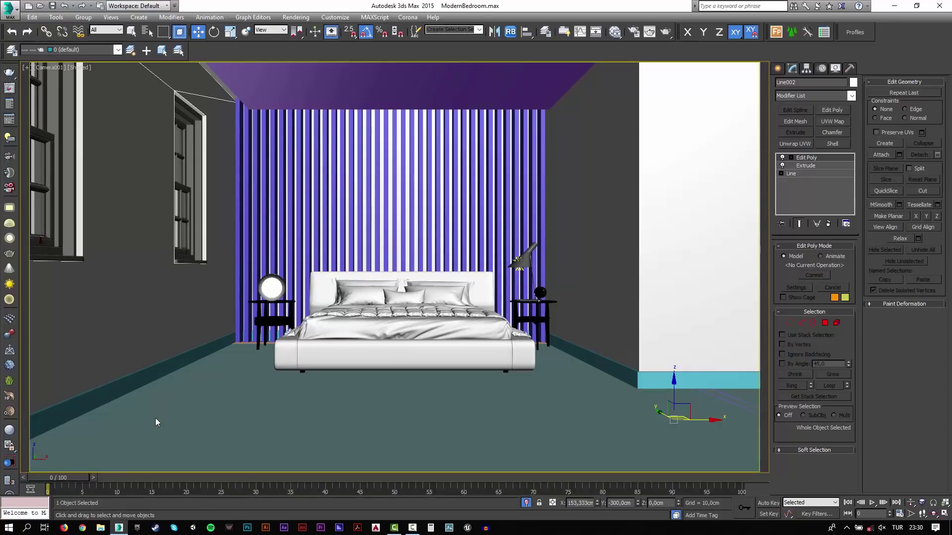
pyautogui.click(14, 9)
pyautogui.moveTo(36, 146)
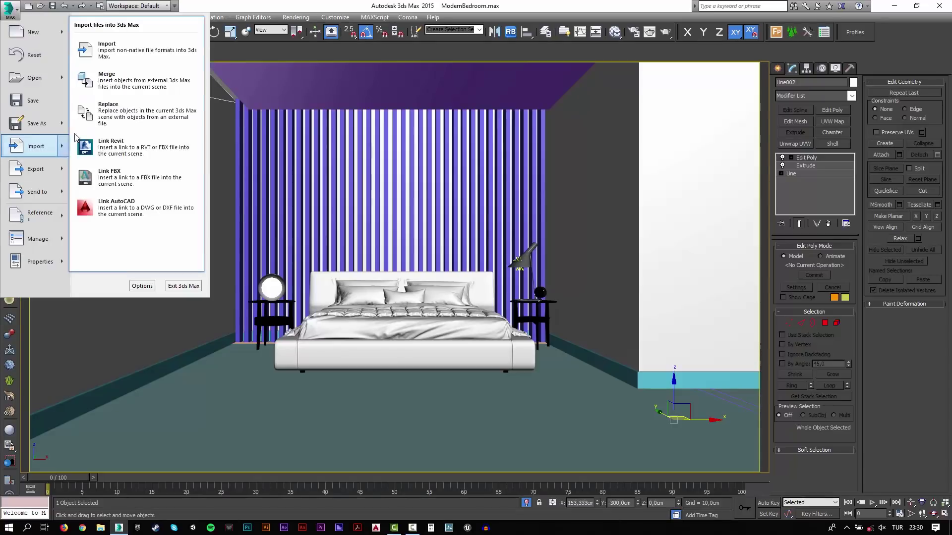
# Browse to Perde_Modern and merge curt_tr_fold from curt_triple_fold_2011.max.
pyautogui.click(97, 74)
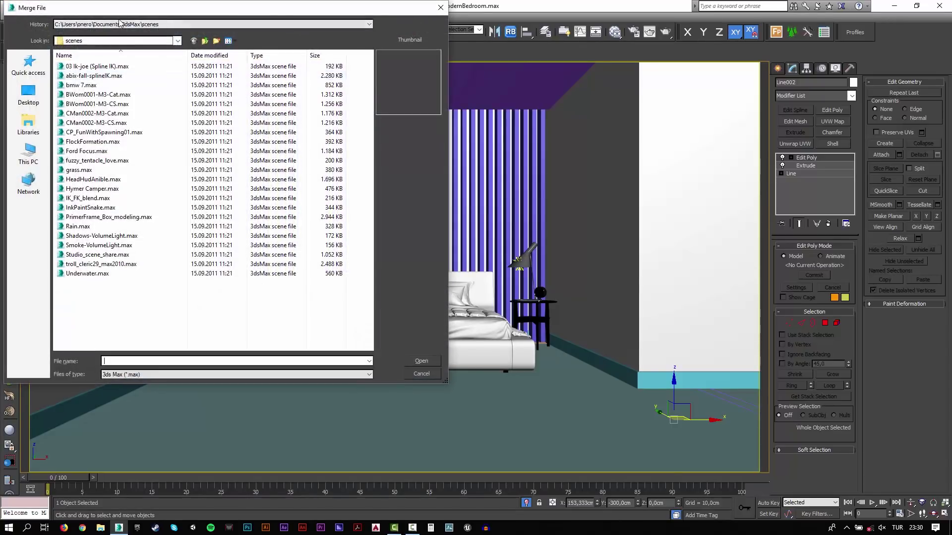
pyautogui.click(119, 24)
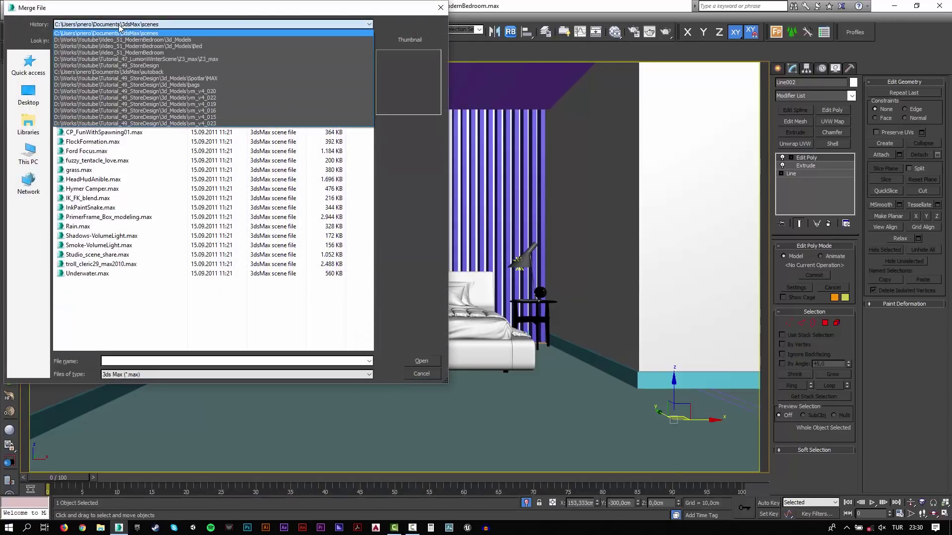
pyautogui.click(119, 40)
pyautogui.click(205, 41)
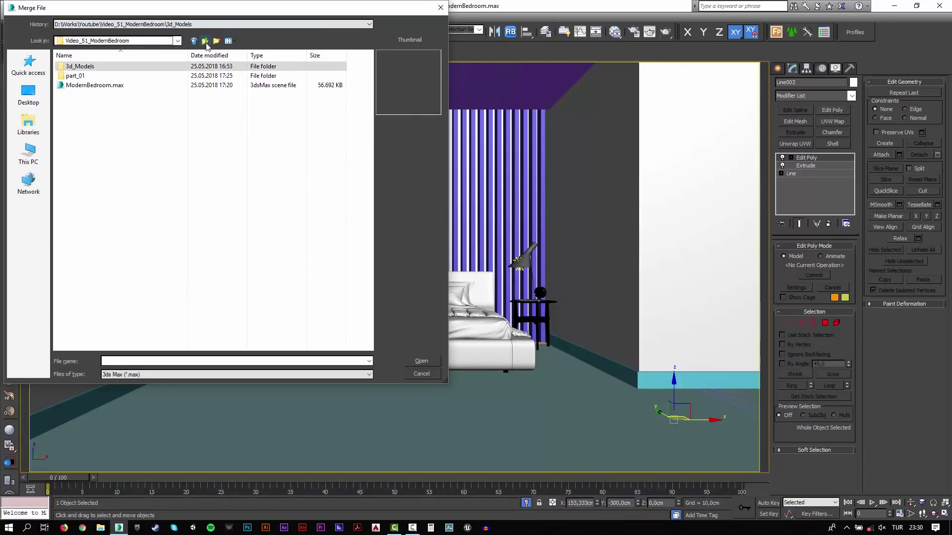
pyautogui.click(206, 41)
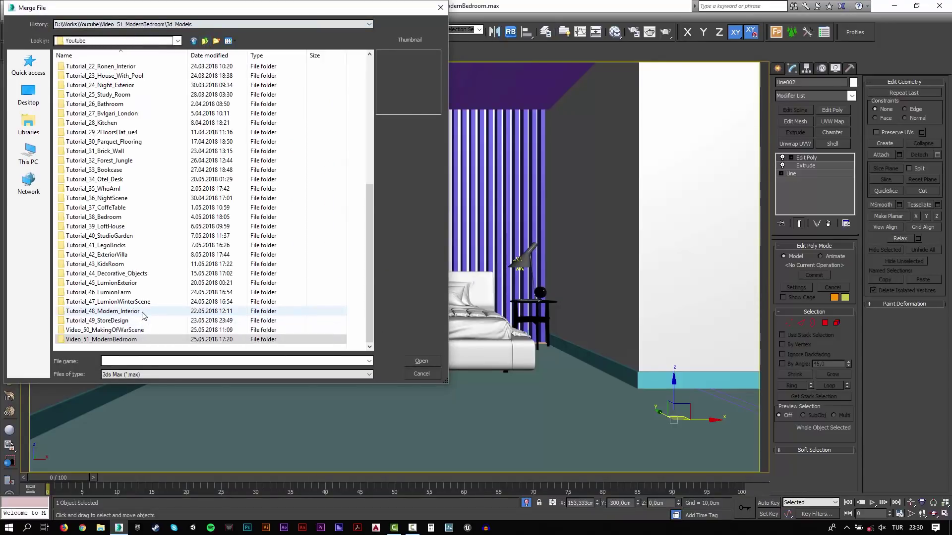
pyautogui.doubleClick(143, 312)
pyautogui.doubleClick(119, 77)
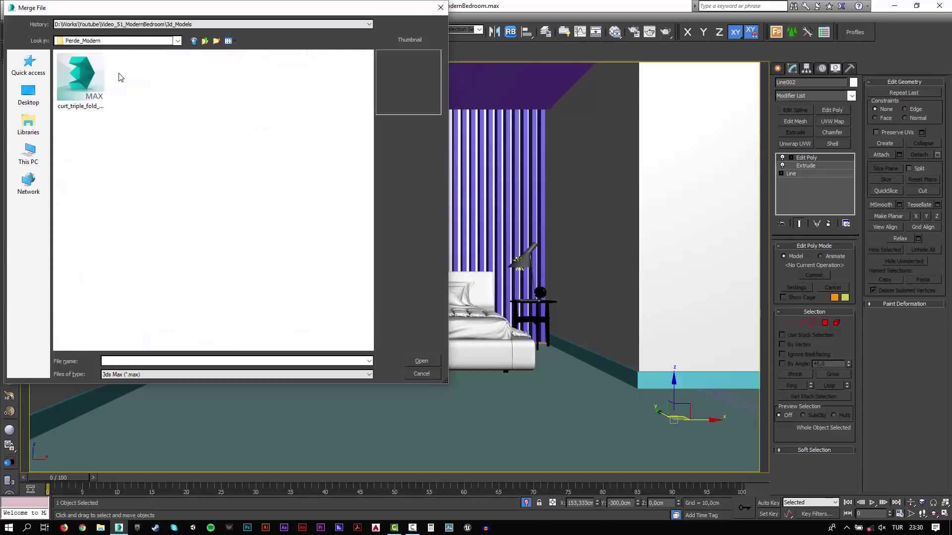
pyautogui.click(100, 76)
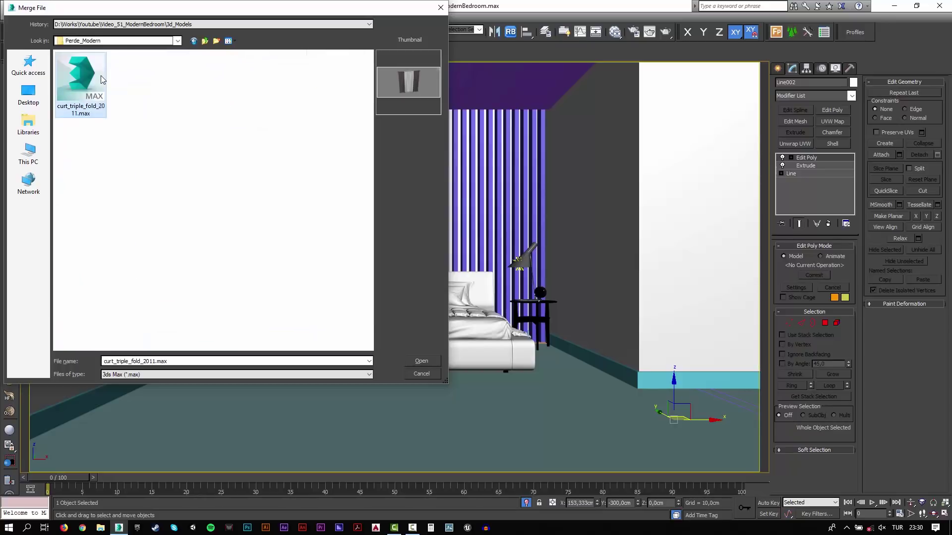
pyautogui.click(421, 361)
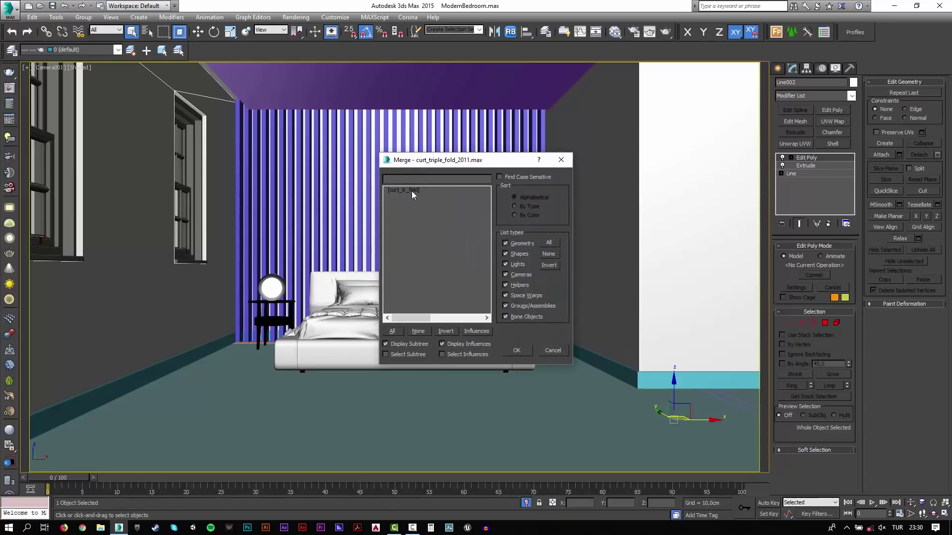
pyautogui.doubleClick(411, 191)
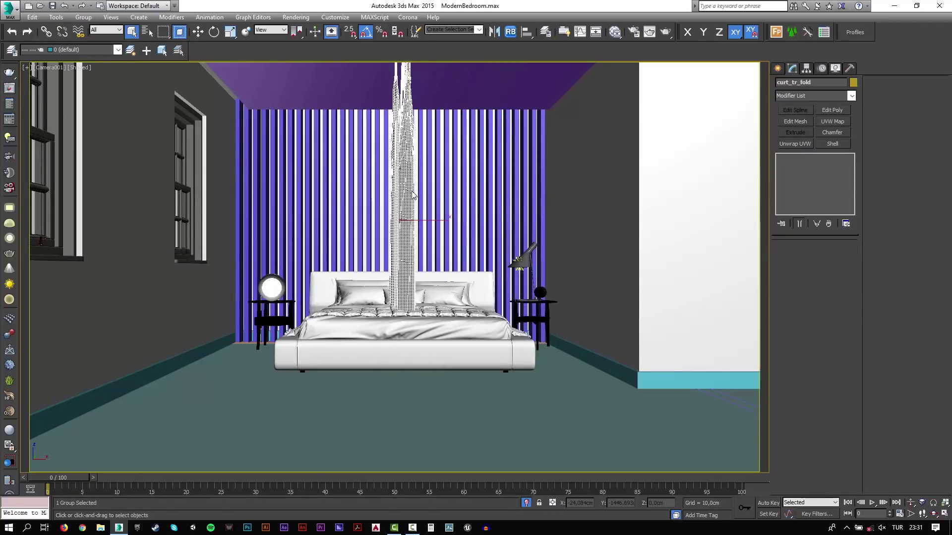
# In top wireframe view, slide the curtain group left along the locked X axis.
pyautogui.press('t')
pyautogui.press('z')
pyautogui.press('w')
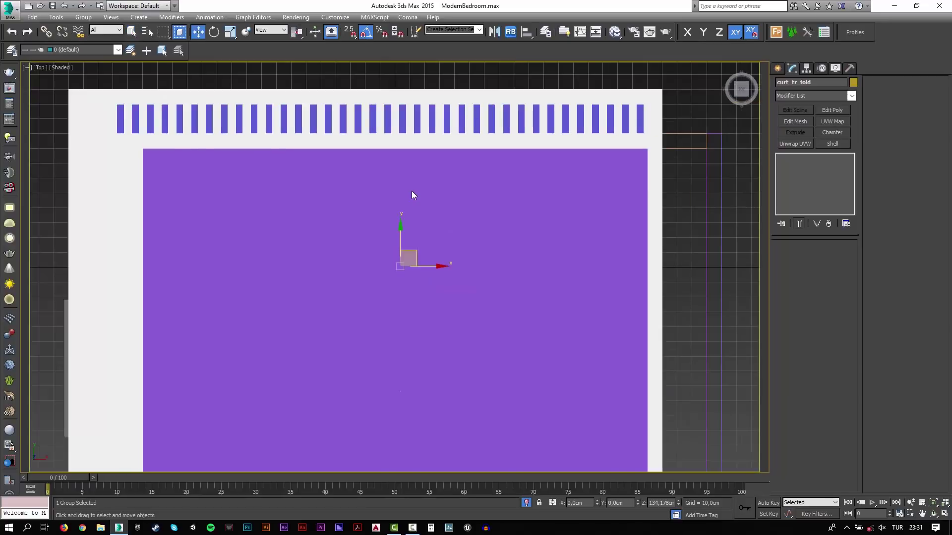
pyautogui.press('F3')
pyautogui.scroll(-2, 342, 304)
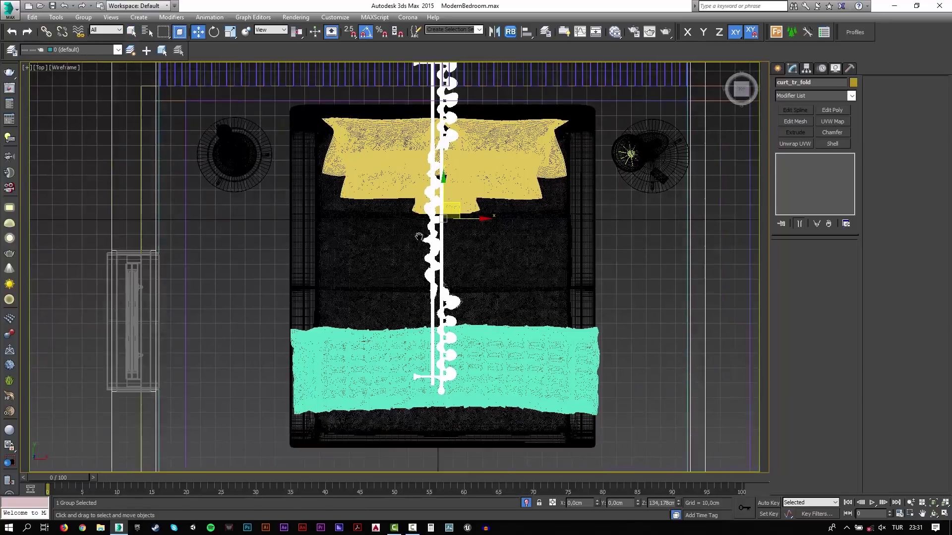
pyautogui.scroll(-2, 425, 240)
pyautogui.scroll(-2, 482, 234)
pyautogui.press('F5')
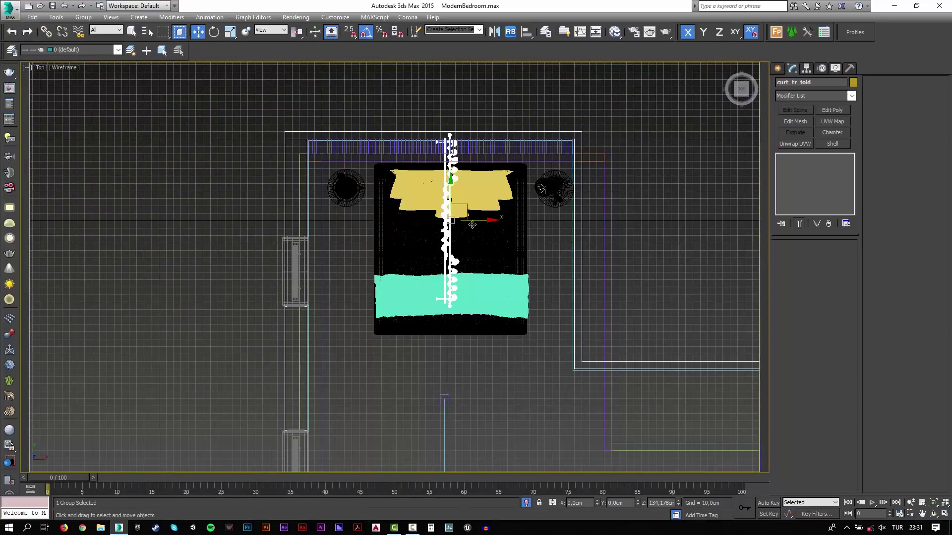
pyautogui.moveTo(479, 223); pyautogui.dragTo(232, 246)
# Isolate the curtain and orbit around it in a shaded perspective view.
pyautogui.press('F3')
pyautogui.hotkey('alt', 'q')
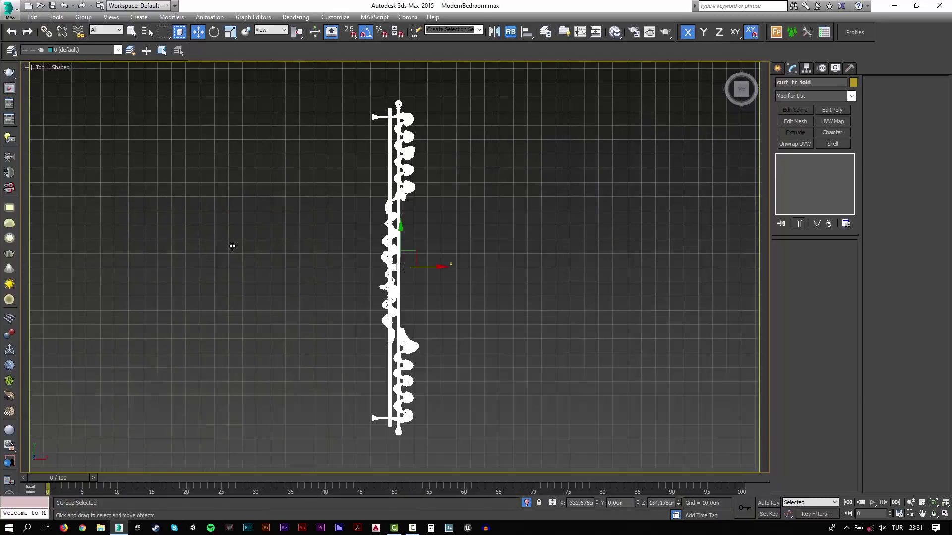
pyautogui.press('p')
pyautogui.keyDown('alt'); pyautogui.moveTo(232, 246); pyautogui.dragTo(245, 229, button='middle'); pyautogui.keyUp('alt')
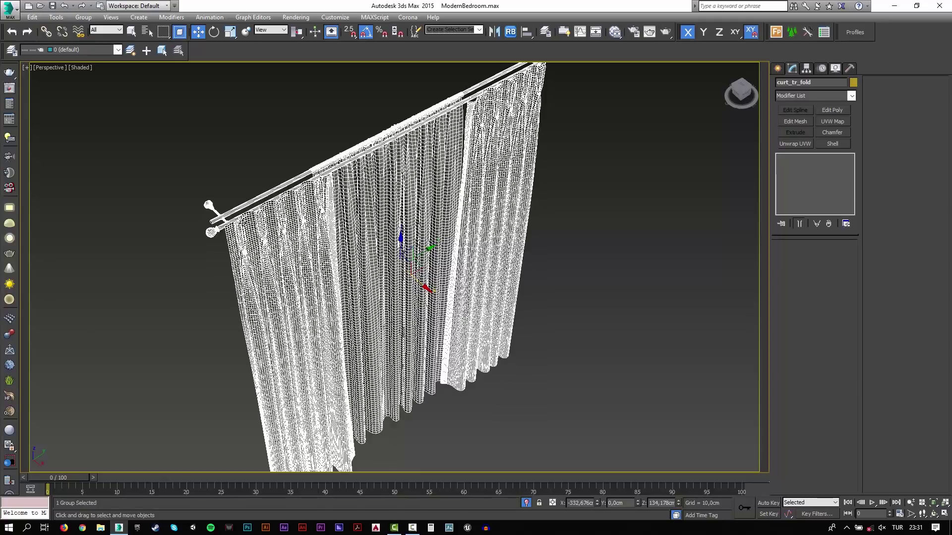
# Select the curtain group and open it so the left panel can be picked on its own.
pyautogui.press('F4')
pyautogui.click(188, 167)
pyautogui.press('F4')
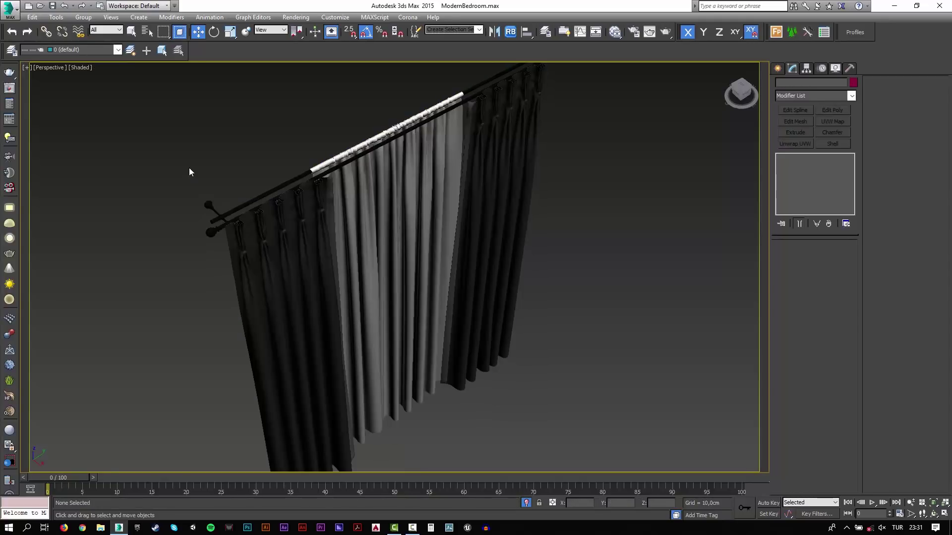
pyautogui.click(329, 171)
pyautogui.click(329, 171)
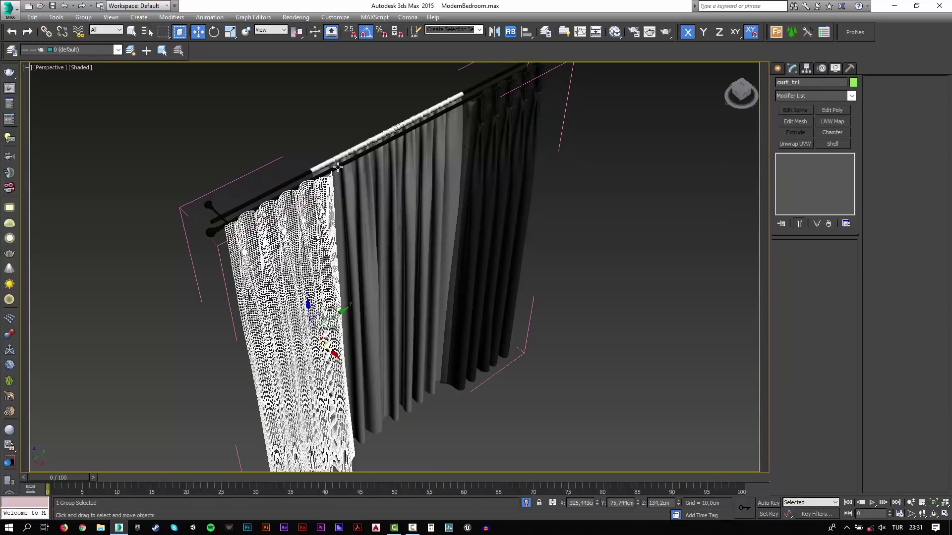
# Pick the tulle and the two dark curtain panels individually, then clear the selection.
pyautogui.keyDown('alt'); pyautogui.moveTo(369, 214); pyautogui.dragTo(349, 216, button='middle'); pyautogui.keyUp('alt')
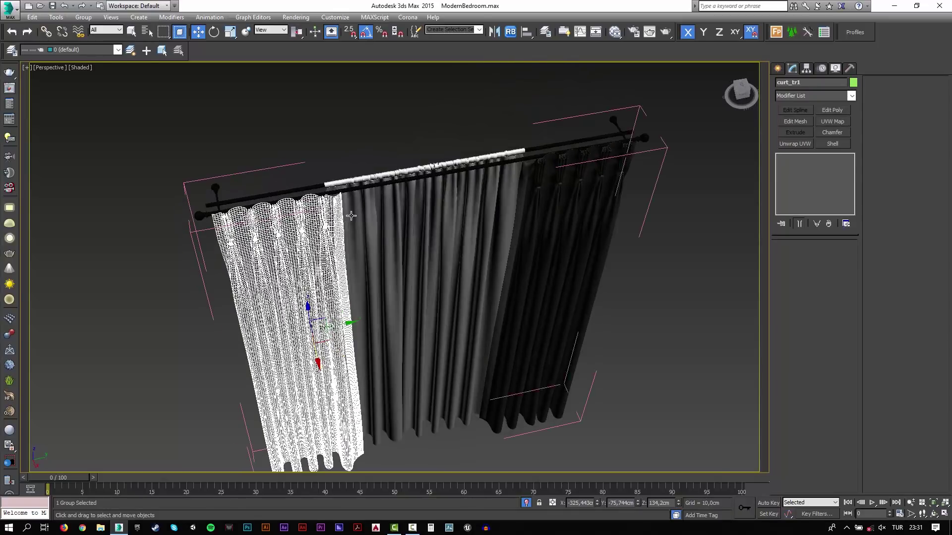
pyautogui.hotkey('ctrl', 'i')
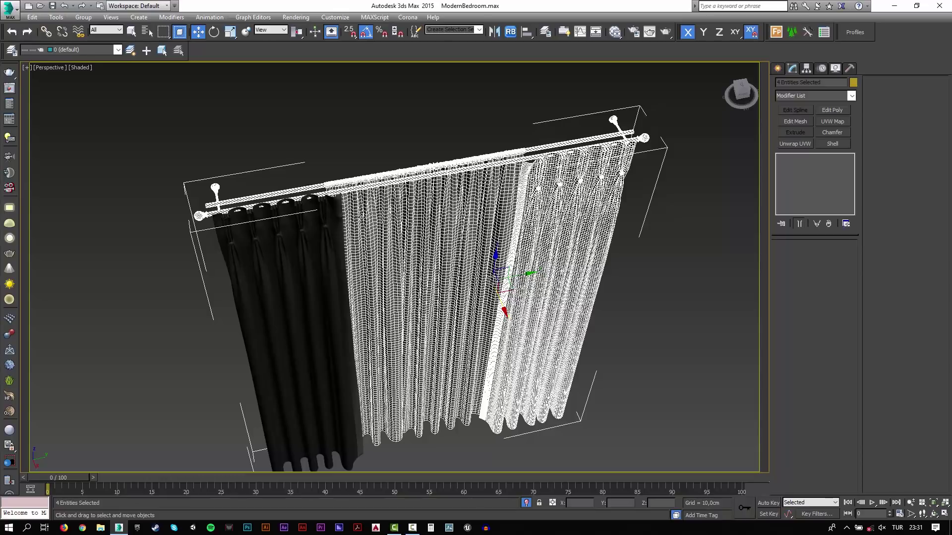
pyautogui.click(361, 217)
pyautogui.keyDown('ctrl'); pyautogui.click(533, 231); pyautogui.keyUp('ctrl')
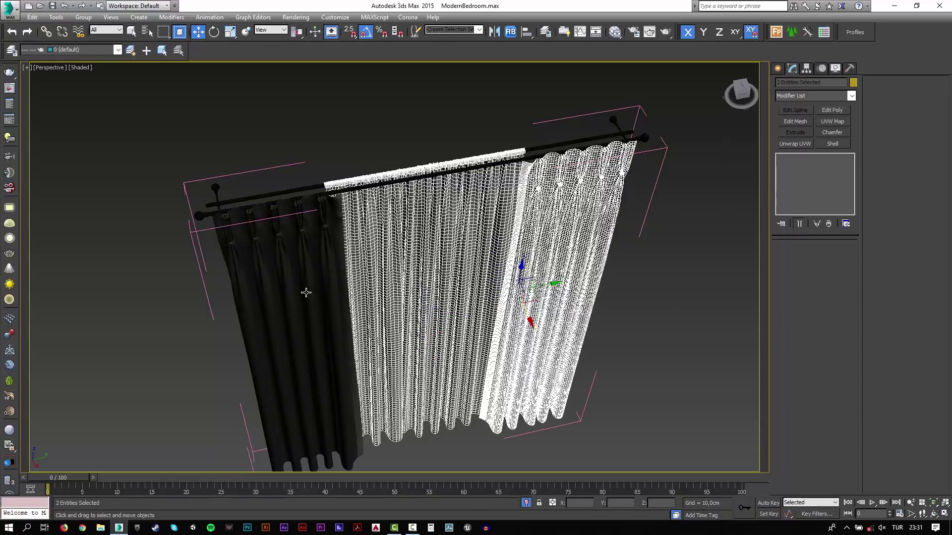
pyautogui.keyDown('ctrl'); pyautogui.click(302, 294); pyautogui.keyUp('ctrl')
pyautogui.keyDown('alt'); pyautogui.click(300, 296); pyautogui.keyUp('alt')
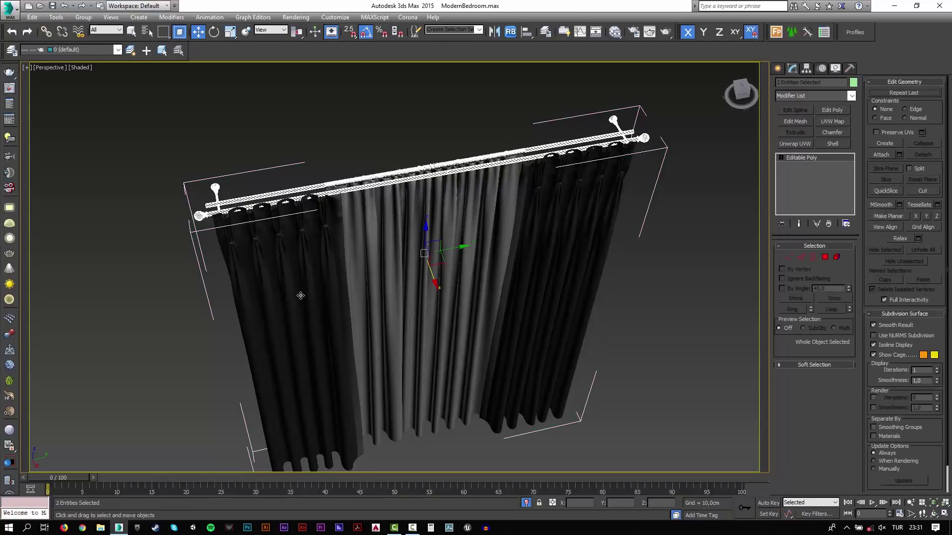
pyautogui.hotkey('ctrl', 'd')
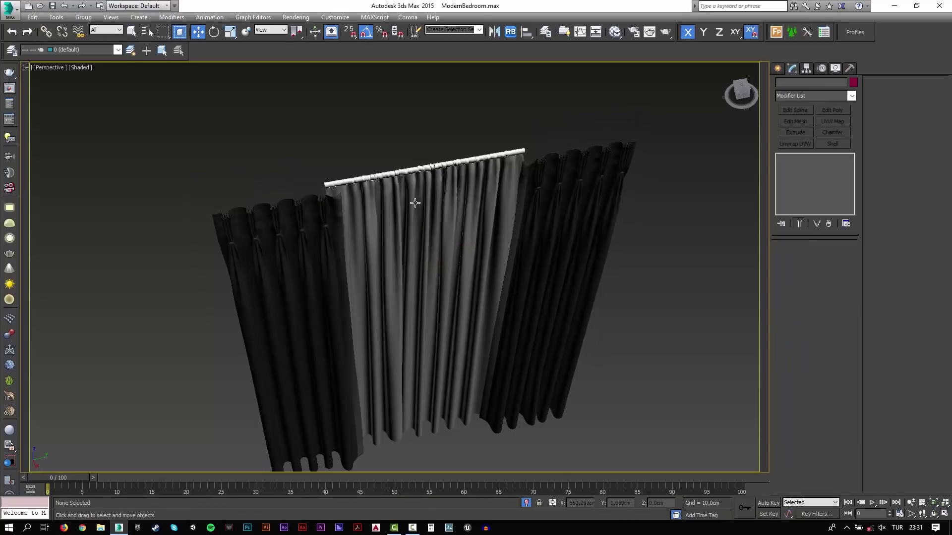
# Select the tulle and both dark curtains and frame them in a wireframe Top view.
pyautogui.scroll(5, 400, 175)
pyautogui.click(400, 175)
pyautogui.scroll(-4, 395, 293)
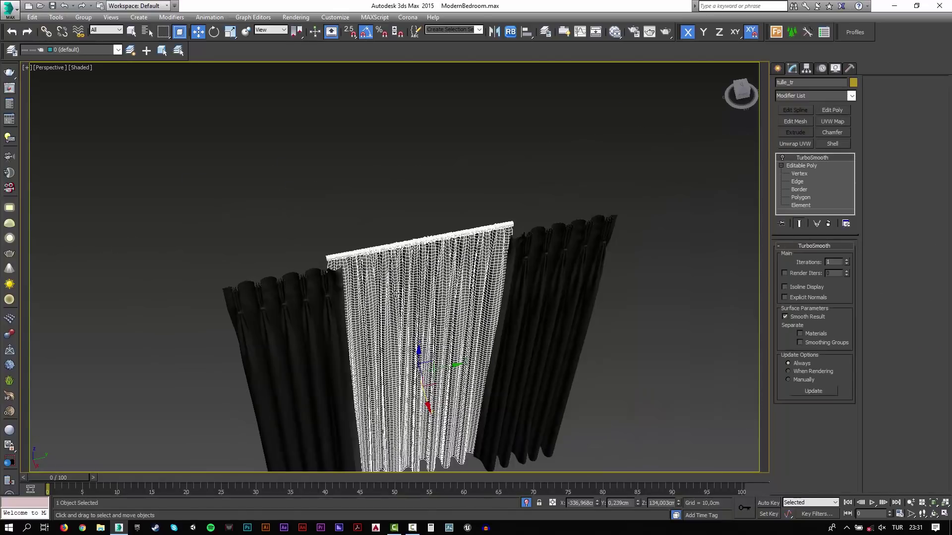
pyautogui.keyDown('ctrl'); pyautogui.click(532, 295); pyautogui.keyUp('ctrl')
pyautogui.keyDown('ctrl'); pyautogui.click(312, 348); pyautogui.keyUp('ctrl')
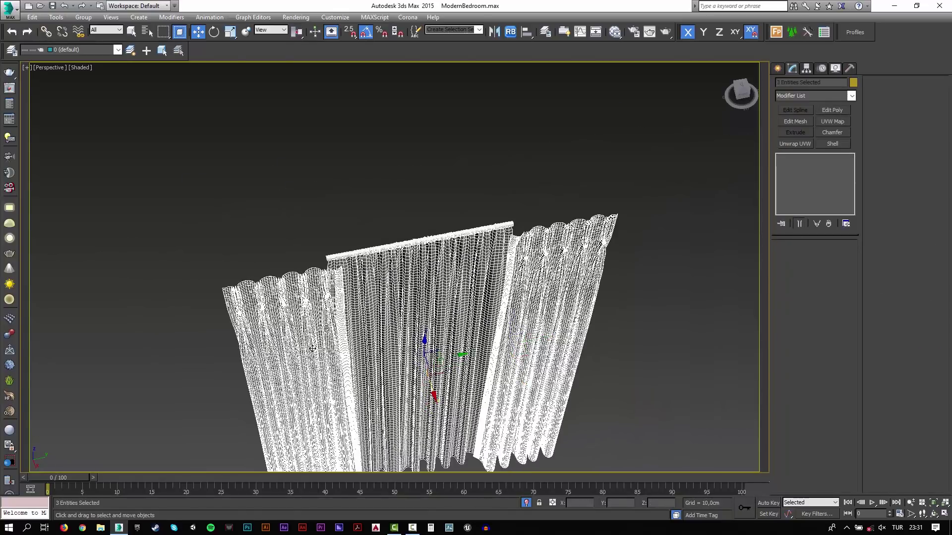
pyautogui.press('t')
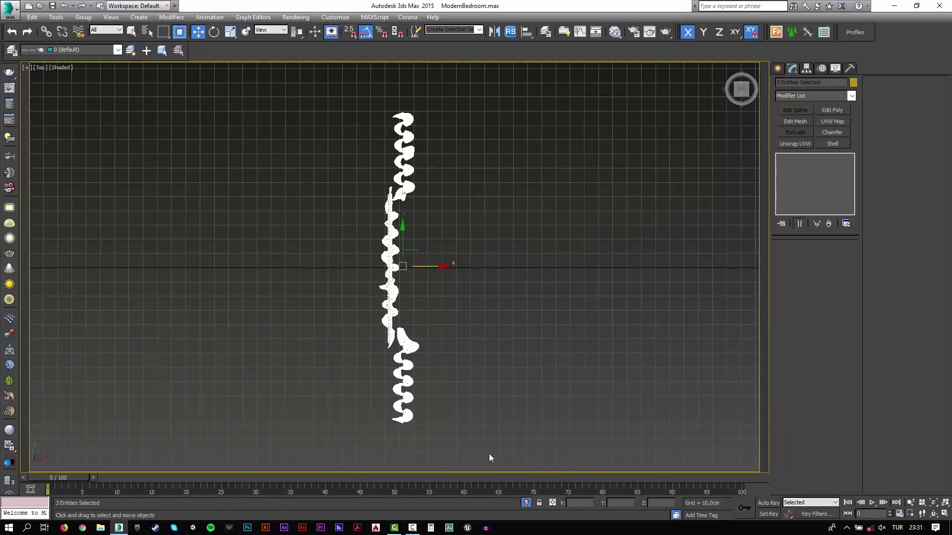
pyautogui.click(526, 503)
pyautogui.press('z')
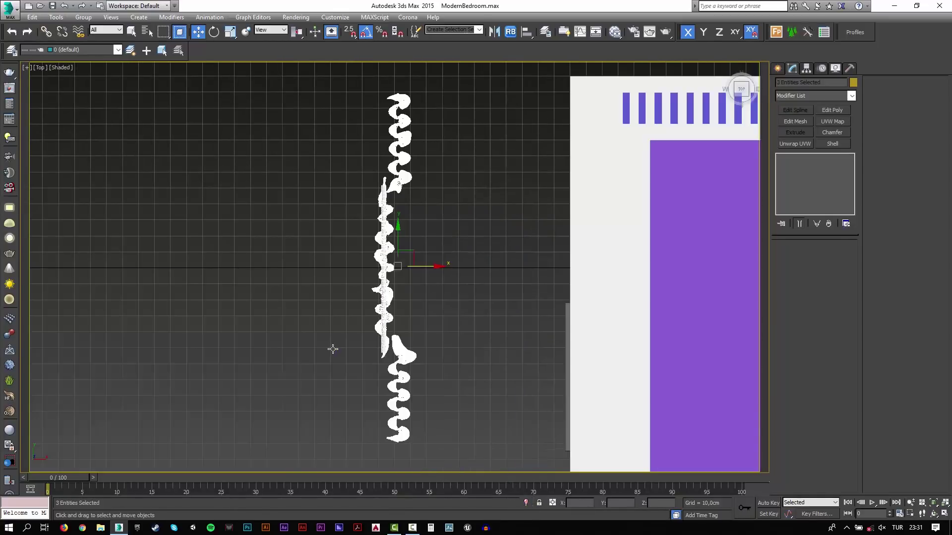
pyautogui.click(491, 313)
pyautogui.press('F3')
# Move the top dark panel beside the bedside lamp and the lower panel against the wall.
pyautogui.moveTo(490, 306); pyautogui.dragTo(315, 309, button='middle')
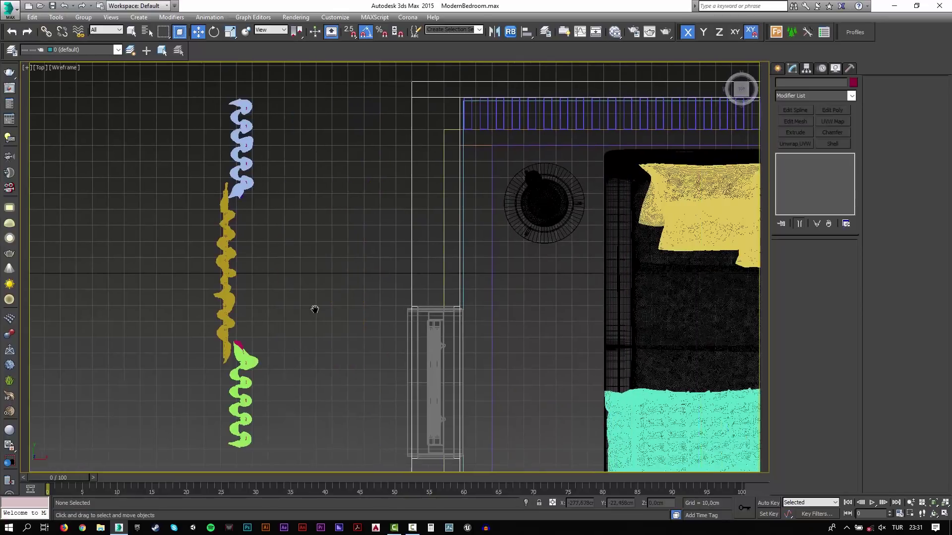
pyautogui.click(231, 159)
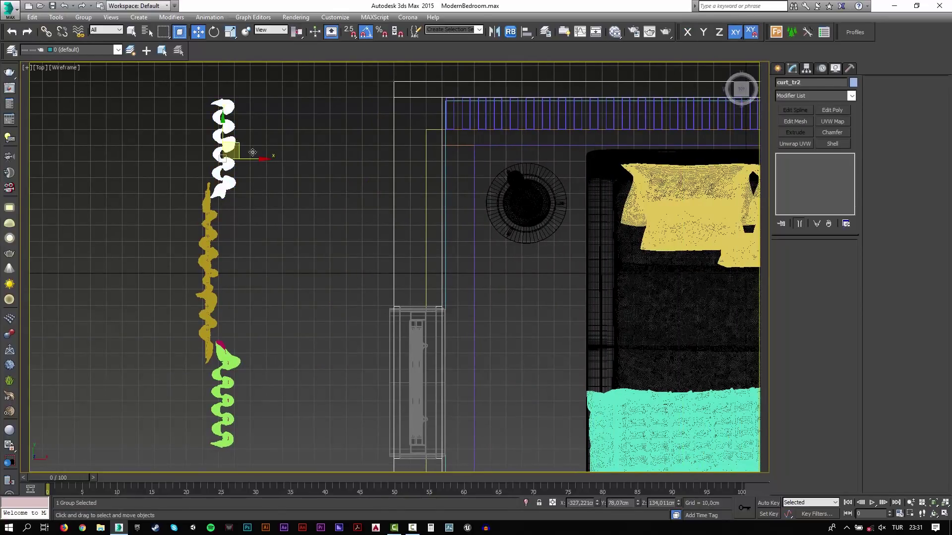
pyautogui.moveTo(240, 142); pyautogui.dragTo(476, 219)
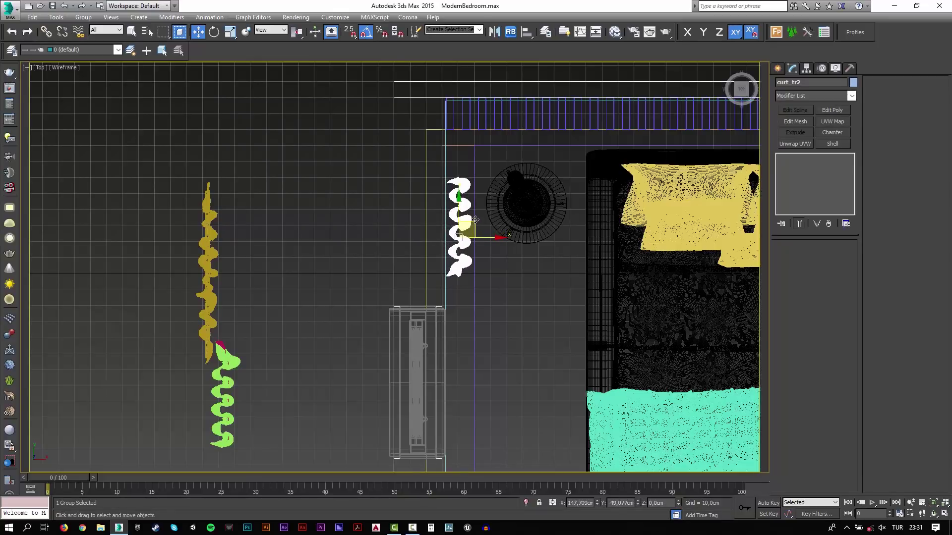
pyautogui.moveTo(268, 382); pyautogui.dragTo(259, 210, button='middle')
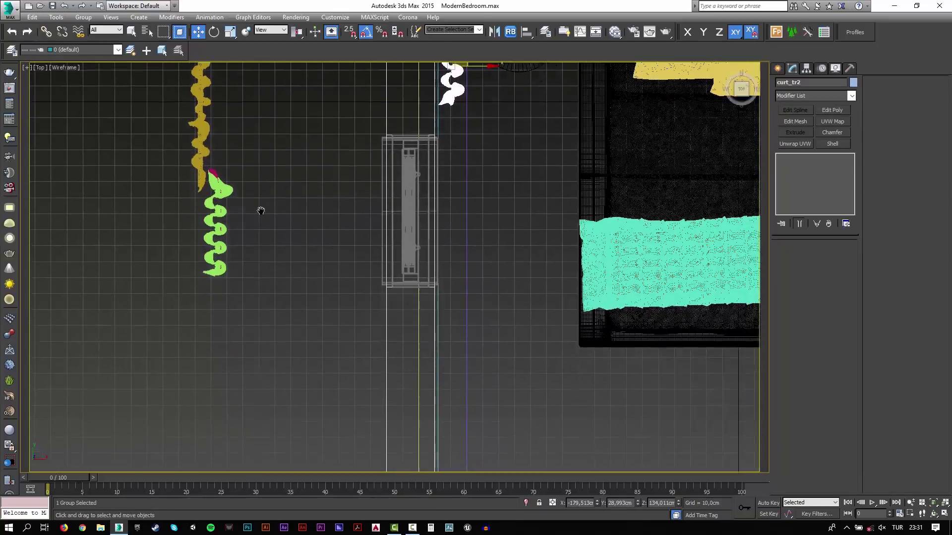
pyautogui.scroll(-2, 267, 227)
pyautogui.scroll(-2, 267, 230)
pyautogui.click(240, 233)
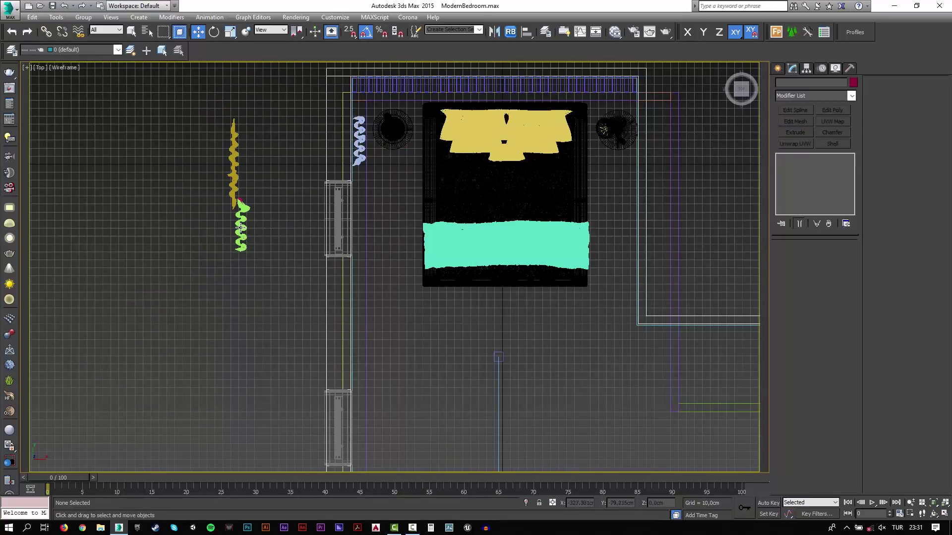
pyautogui.moveTo(264, 279); pyautogui.dragTo(272, 227, button='middle')
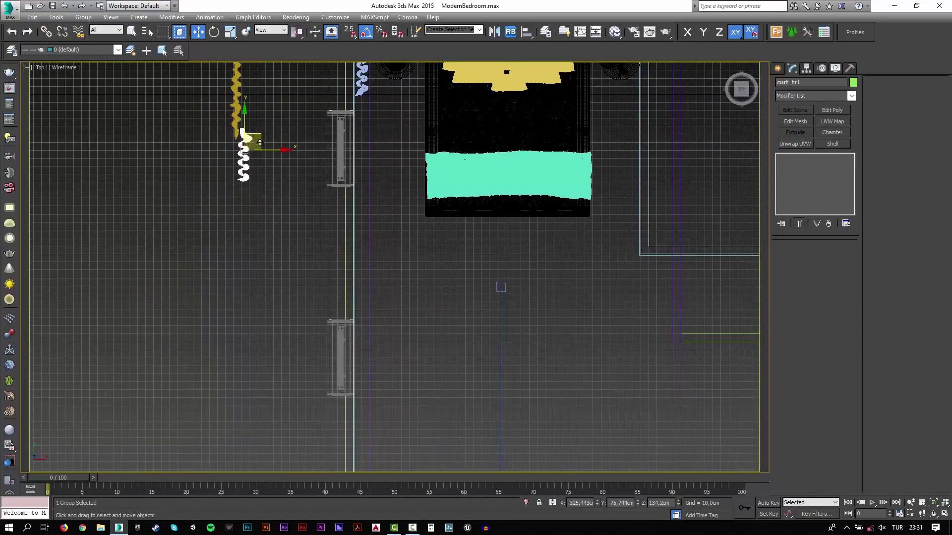
pyautogui.moveTo(260, 143); pyautogui.dragTo(374, 415)
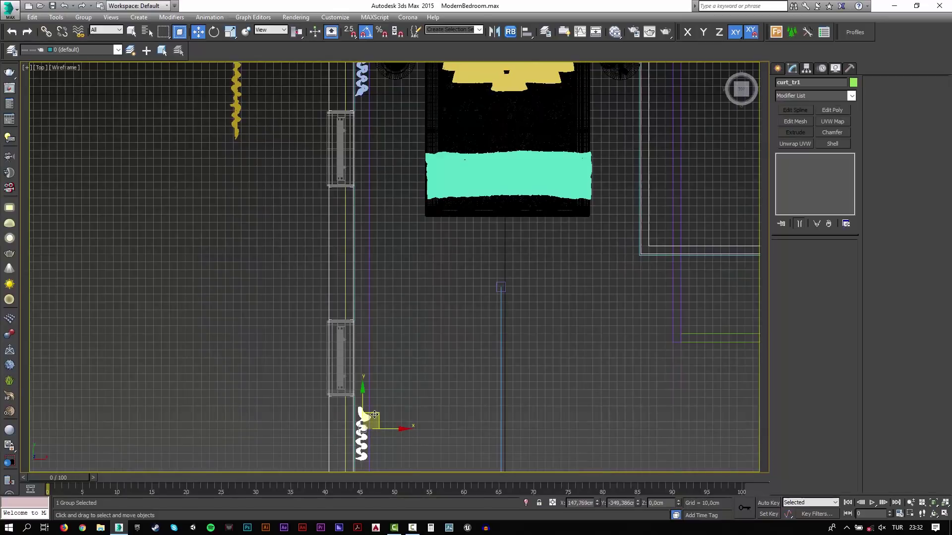
# Place the tulle between the windows, then slide it left along Y in the camera view.
pyautogui.moveTo(374, 415)
pyautogui.mouseDown(button='middle')
pyautogui.moveTo(282, 210)
pyautogui.moveTo(299, 284)
pyautogui.mouseUp(button='middle')
pyautogui.click(251, 133)
pyautogui.moveTo(254, 96)
pyautogui.mouseDown()
pyautogui.moveTo(347, 192)
pyautogui.moveTo(378, 243)
pyautogui.mouseUp()
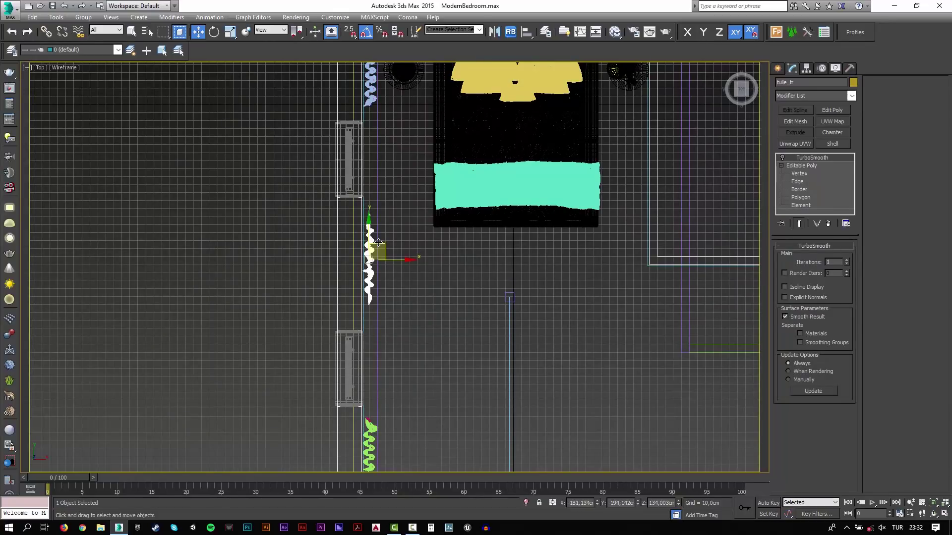
pyautogui.press('c')
pyautogui.press('F3')
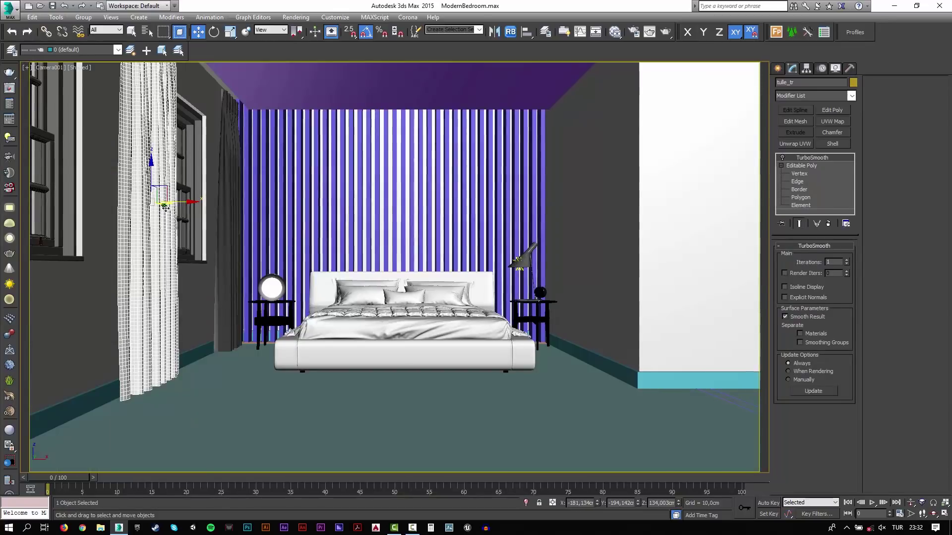
pyautogui.click(702, 33)
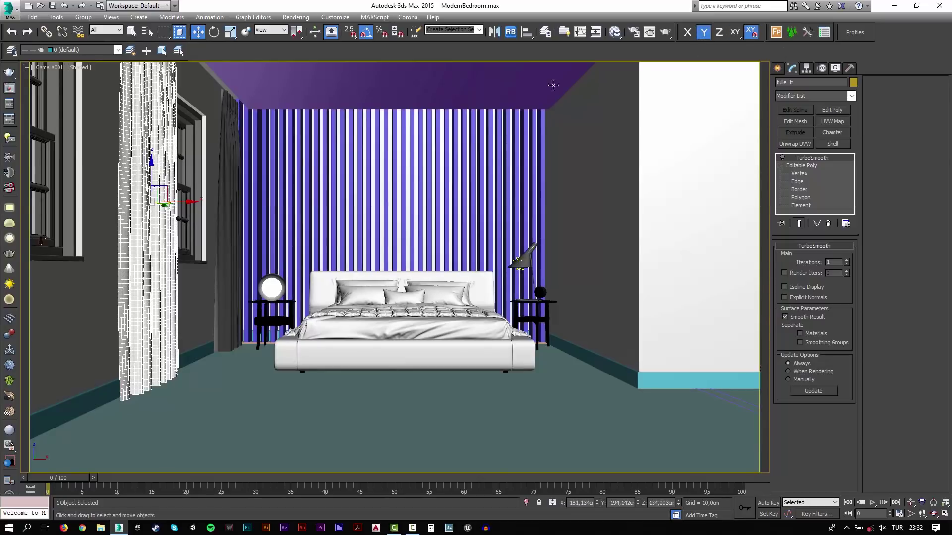
pyautogui.moveTo(154, 237); pyautogui.dragTo(145, 241)
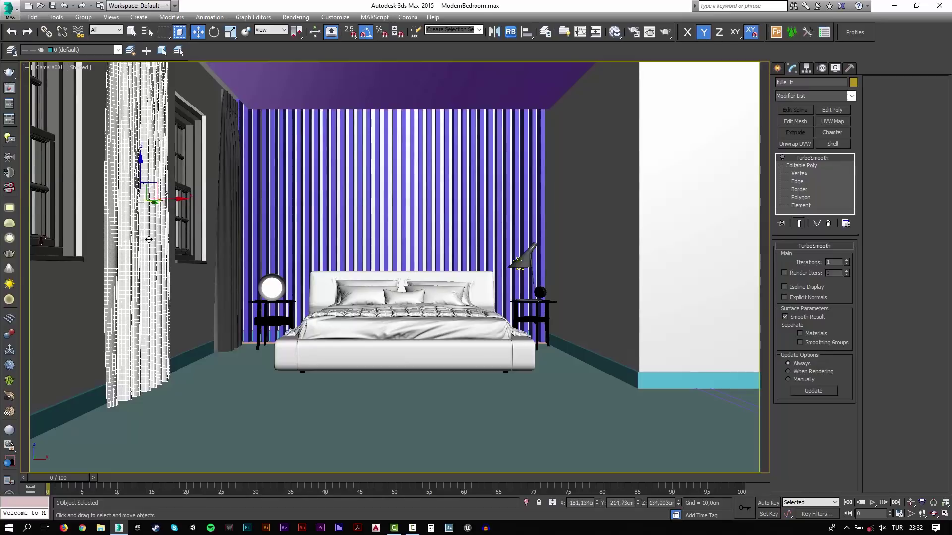
# Select the extruded ceiling Line006 and drop to its Line level in the modifier stack.
pyautogui.click(221, 236)
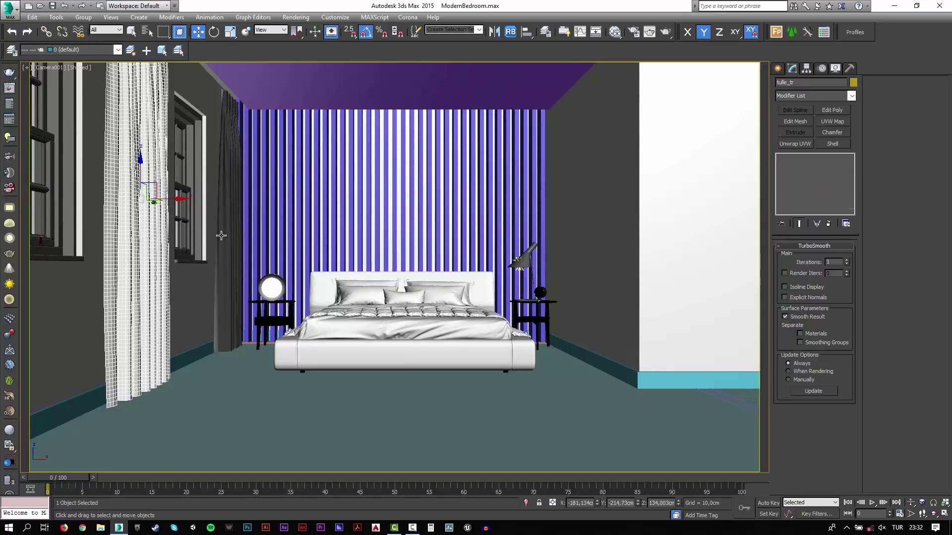
pyautogui.click(271, 101)
pyautogui.click(813, 162)
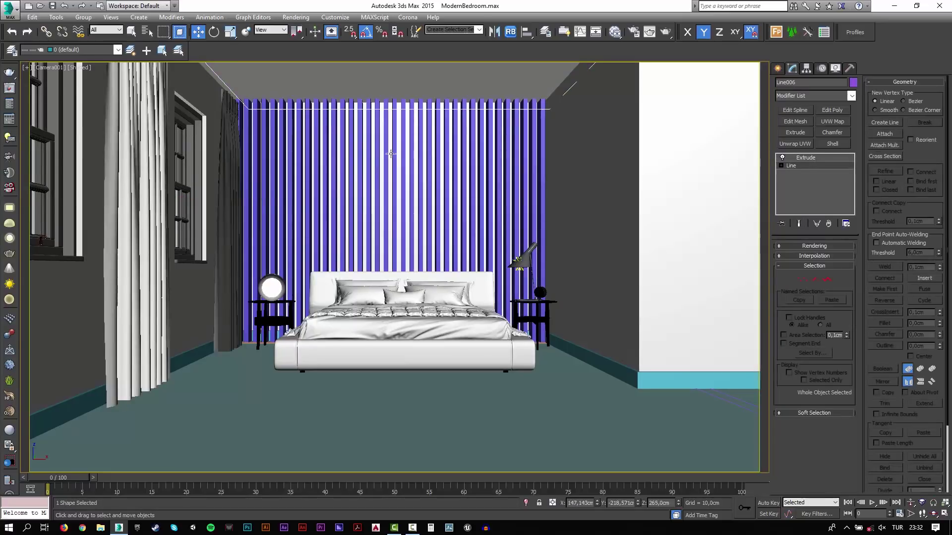
# Select both left corner vertices of the ceiling outline in wireframe Top view.
pyautogui.click(247, 108)
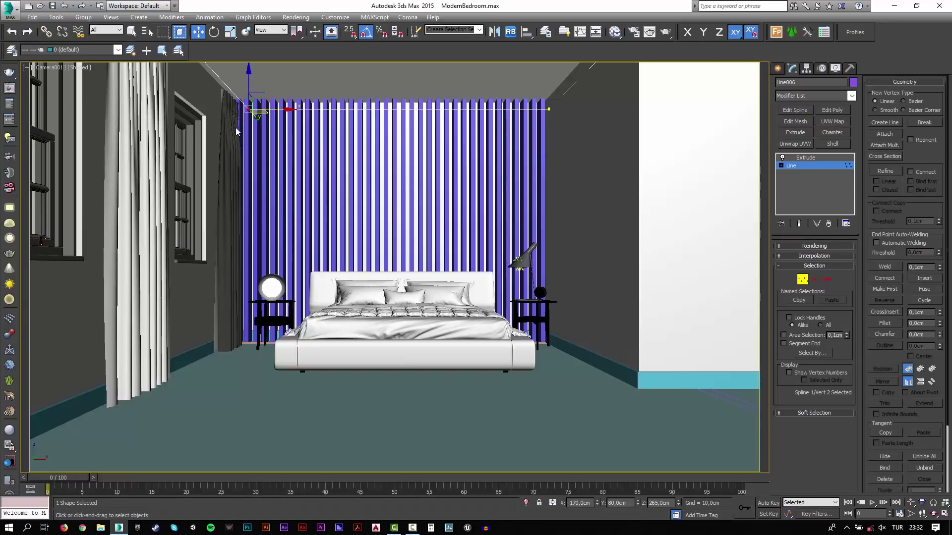
pyautogui.press('t')
pyautogui.press('F3')
pyautogui.scroll(-3, 359, 199)
pyautogui.scroll(-3, 359, 204)
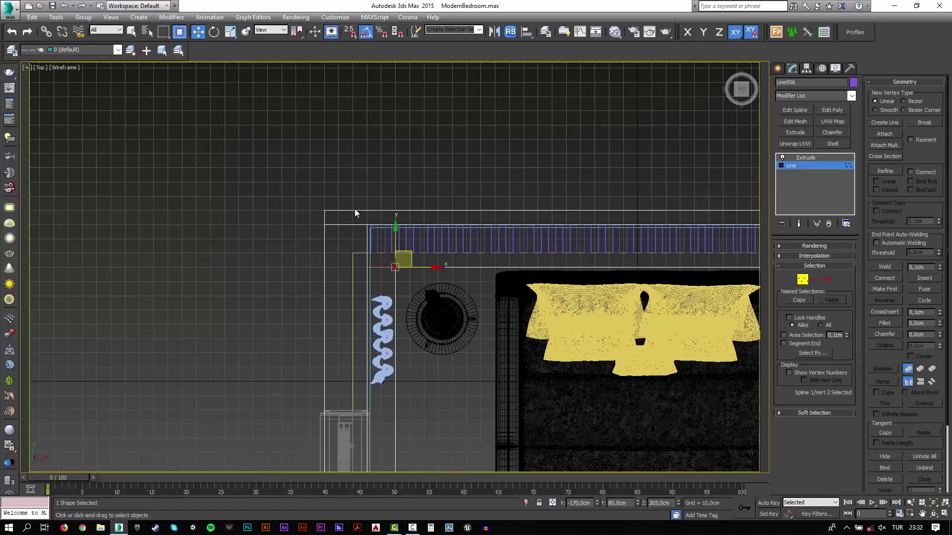
pyautogui.scroll(-3, 355, 212)
pyautogui.scroll(3, 359, 412)
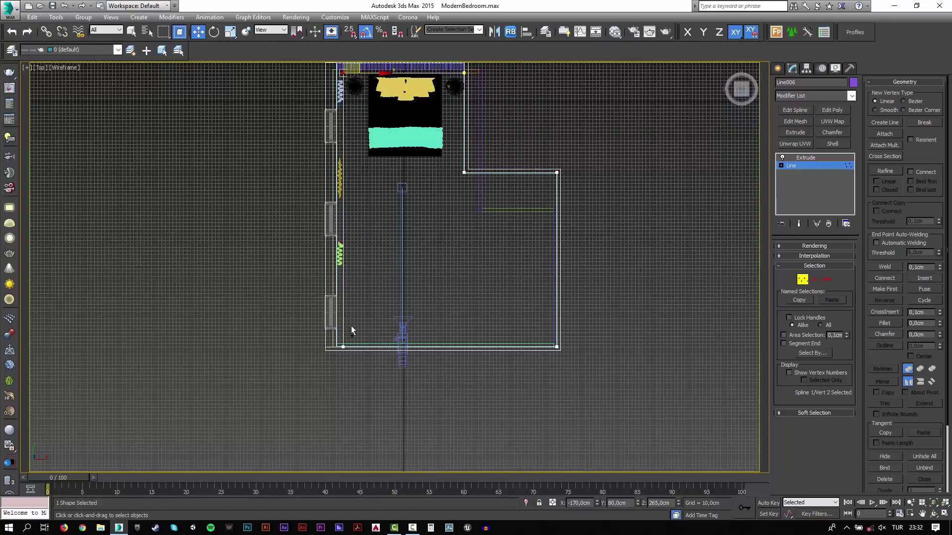
pyautogui.moveTo(351, 327); pyautogui.dragTo(335, 363)
# Offset the two vertices -10 cm in X, then return to the shaded Extrude level.
pyautogui.press('c')
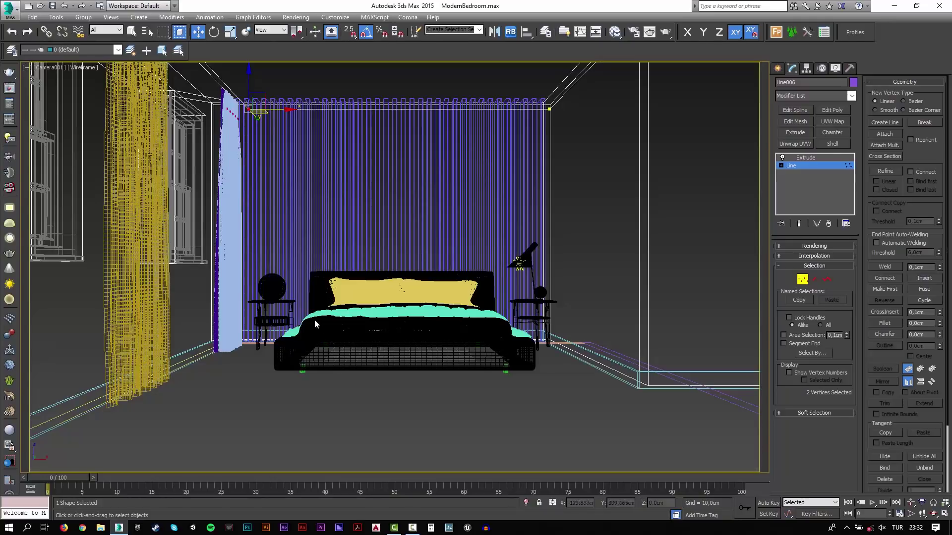
pyautogui.press('F12')
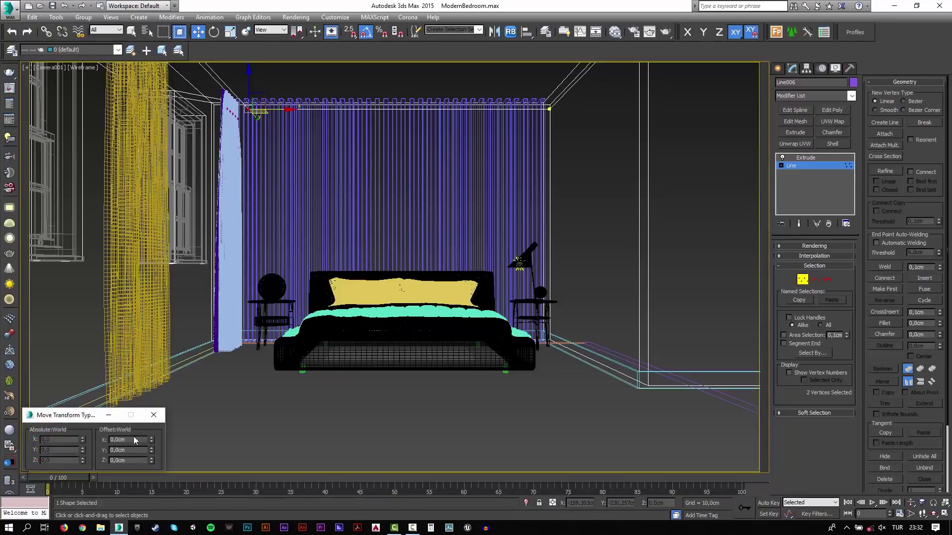
pyautogui.doubleClick(132, 439)
pyautogui.write('-10')
pyautogui.press('Return')
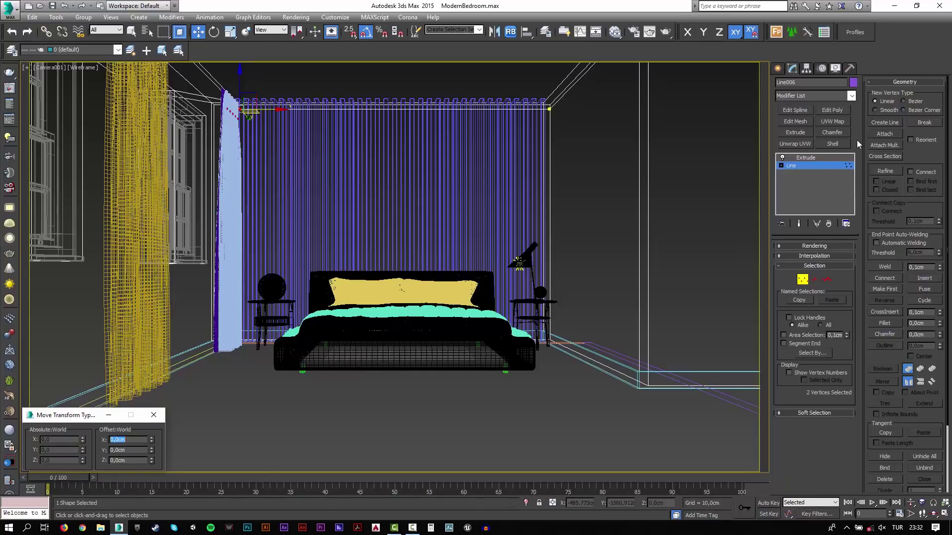
pyautogui.click(820, 155)
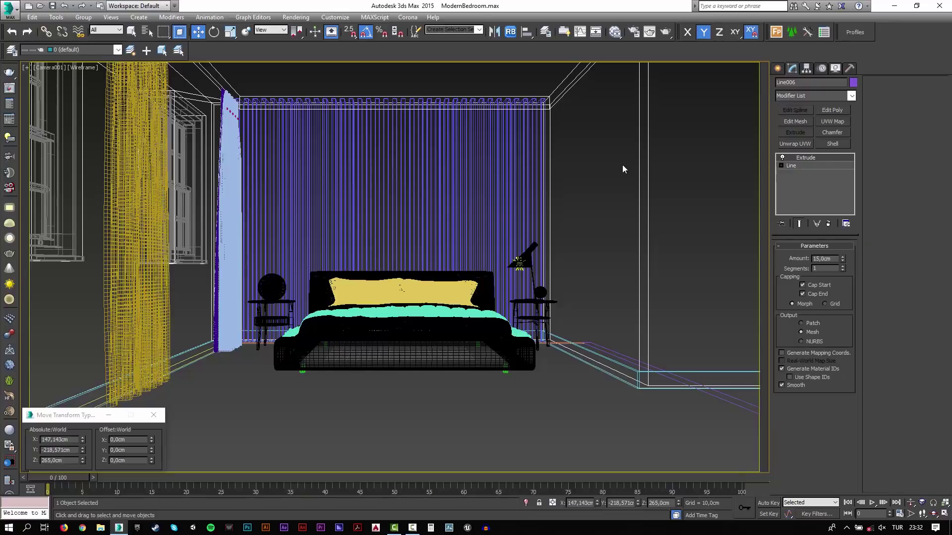
pyautogui.press('F3')
# Nudge the dark curtain curt_tr2 slightly left, cancelling the accidental vertical move.
pyautogui.click(217, 130)
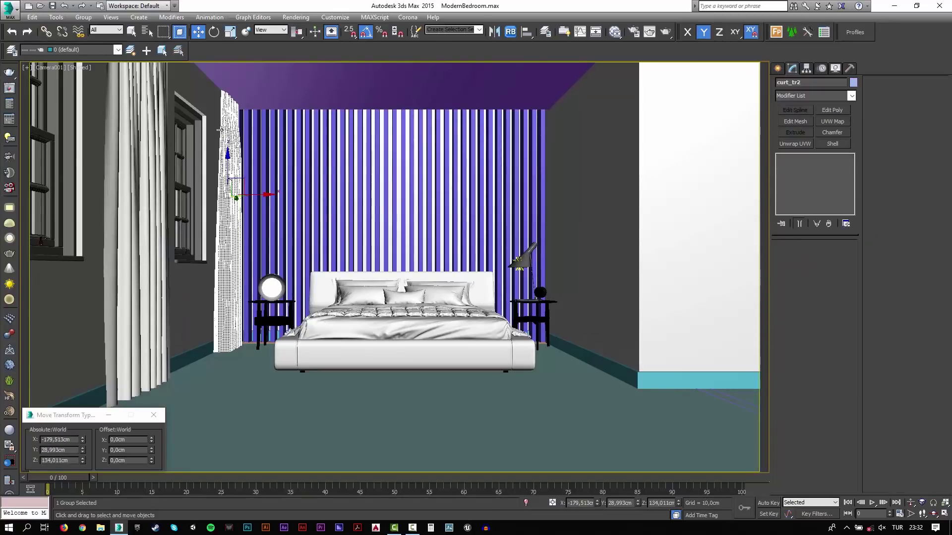
pyautogui.moveTo(263, 194); pyautogui.dragTo(260, 194)
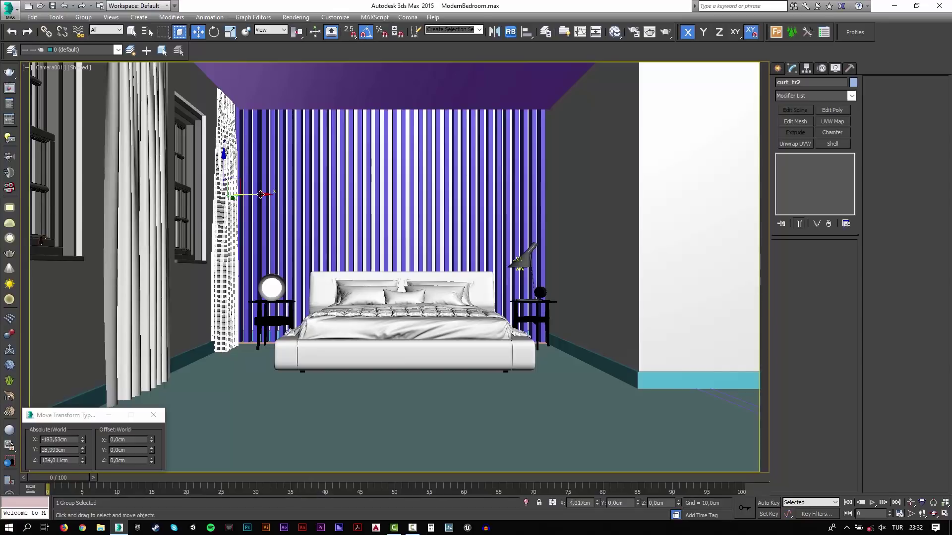
pyautogui.moveTo(261, 195); pyautogui.dragTo(226, 166)
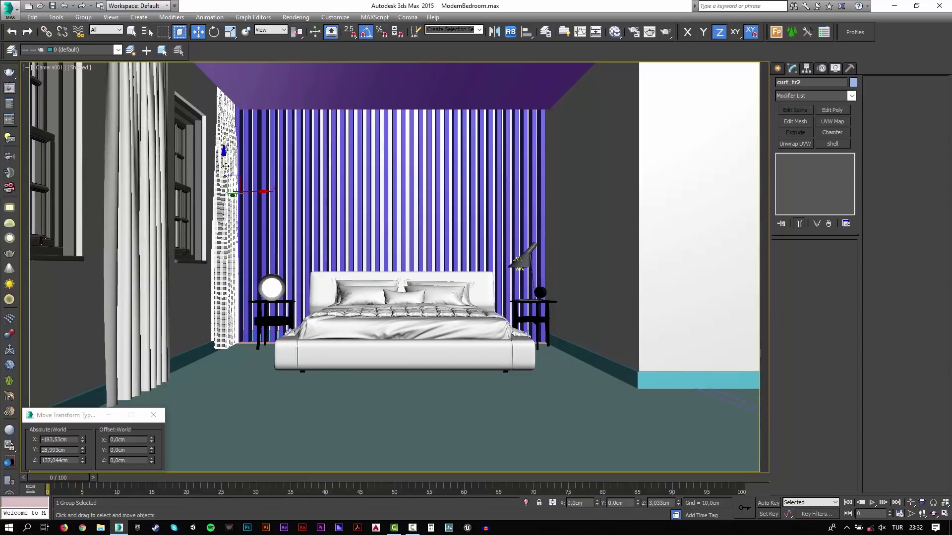
pyautogui.rightClick(225, 166)
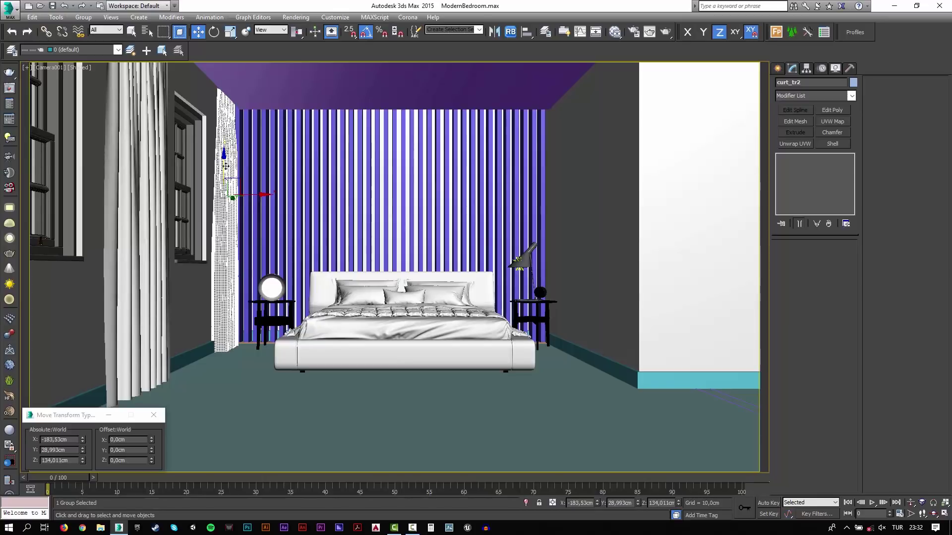
# Move the tulle_tr curtain about 4 cm to the left.
pyautogui.click(126, 299)
pyautogui.moveTo(170, 198); pyautogui.dragTo(164, 198)
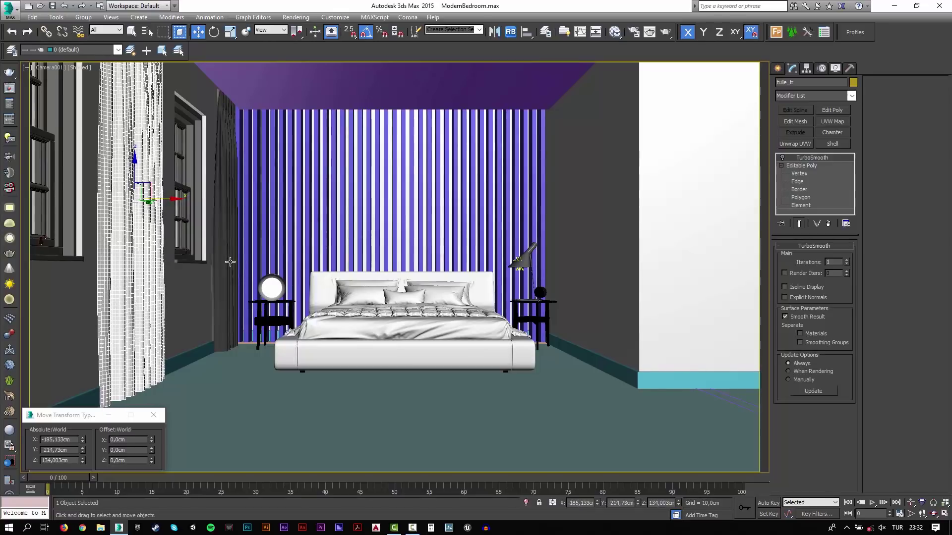
pyautogui.click(511, 33)
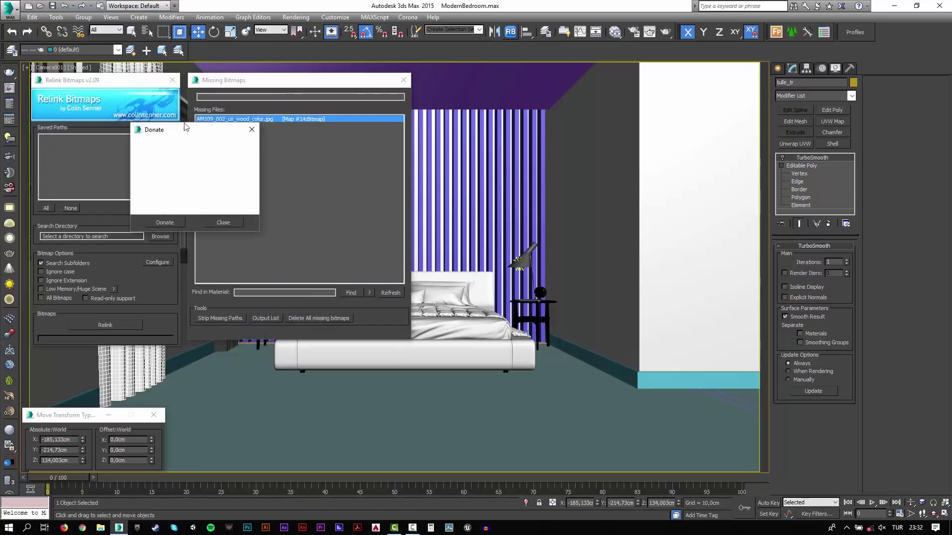
# Dismiss the Donate popup over Relink Bitmaps and open File Explorer at Quick Access.
pyautogui.click(223, 224)
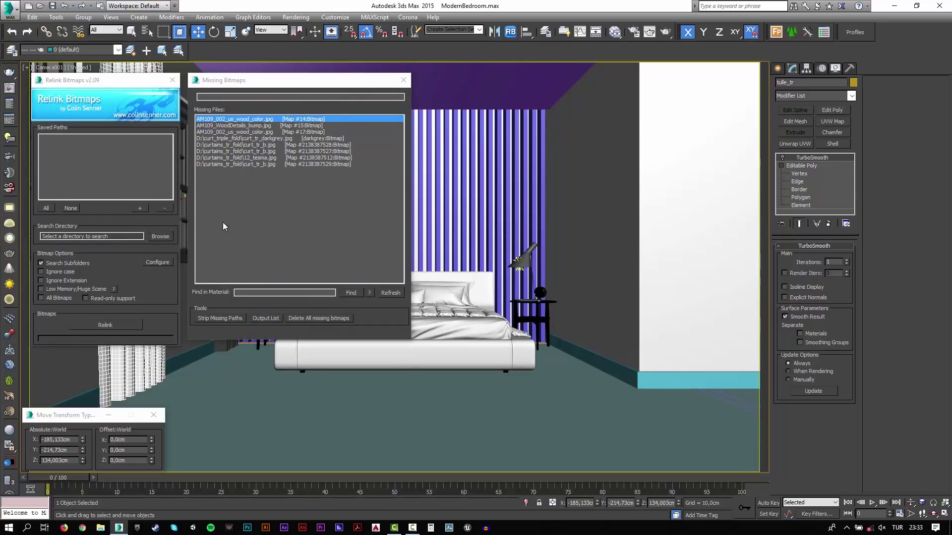
pyautogui.press('super+e')
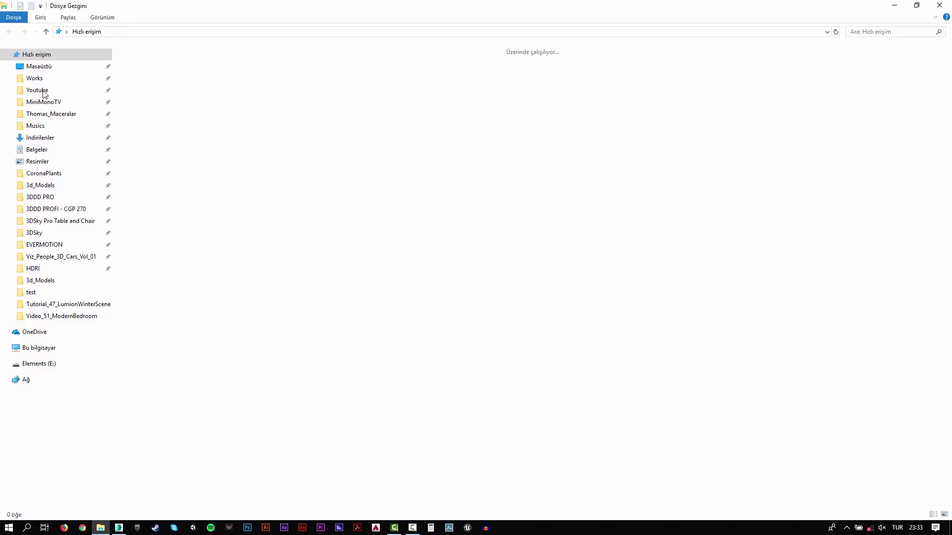
# Copy the path of Youtube > Tutorial_48_Modern_Interior > Perde_Modern and return to 3ds Max.
pyautogui.click(43, 94)
pyautogui.scroll(-5, 182, 472)
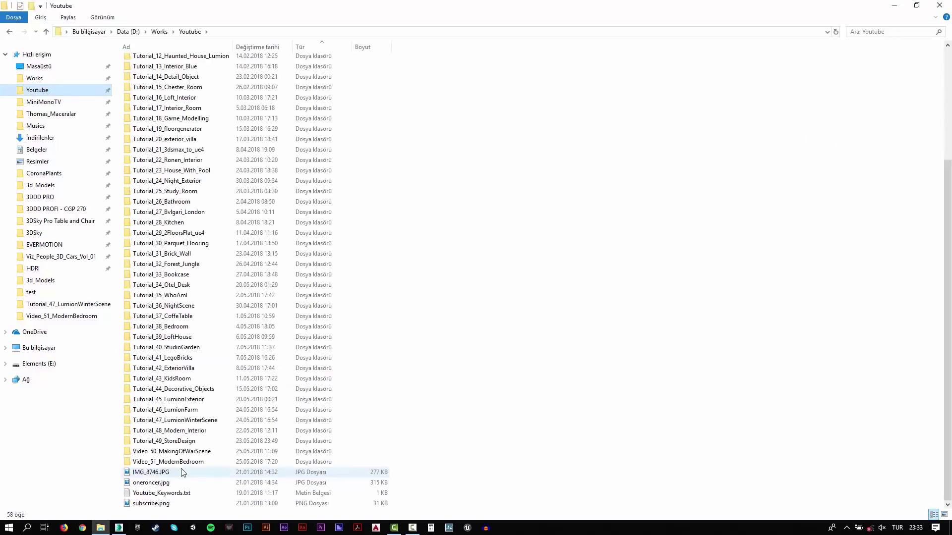
pyautogui.doubleClick(177, 431)
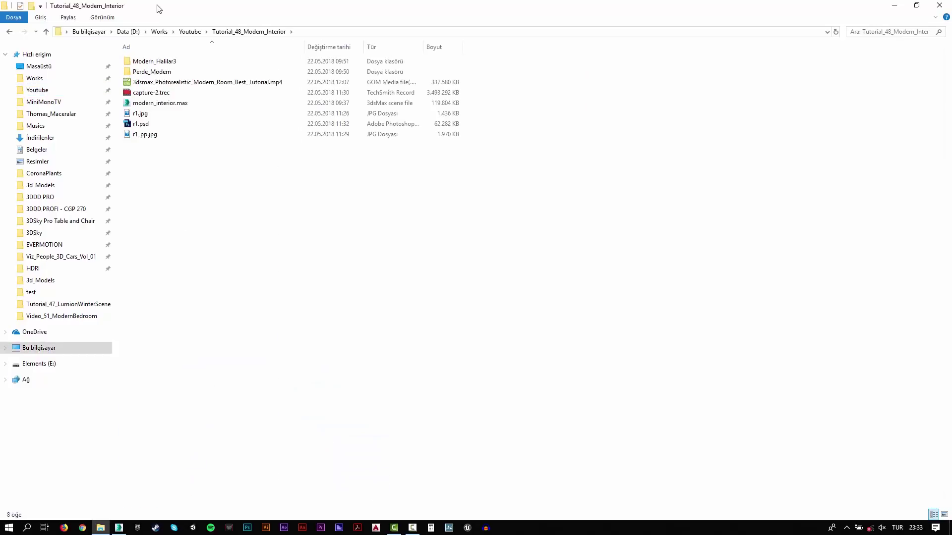
pyautogui.doubleClick(152, 72)
pyautogui.click(355, 33)
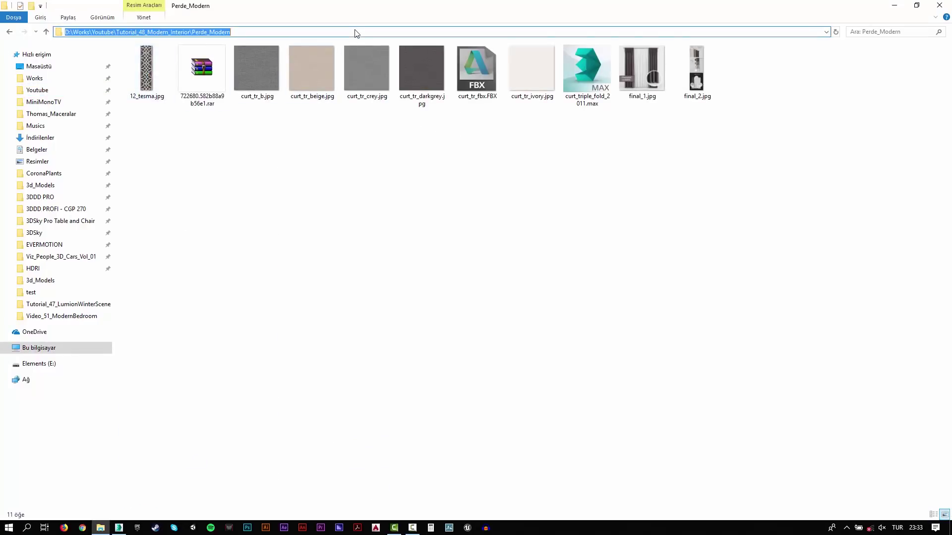
pyautogui.hotkey('alt', 'Tab')
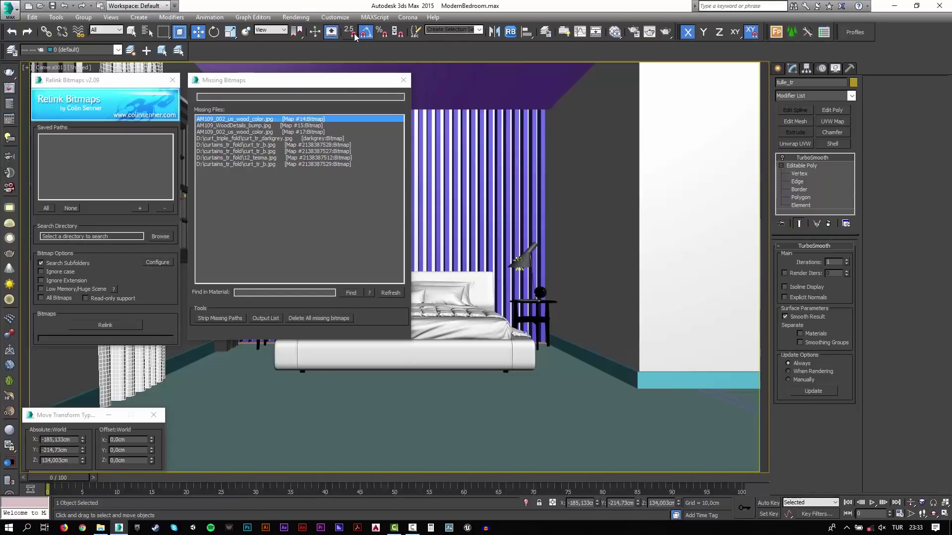
# Relink the missing curtain textures from the pasted Perde_Modern path and close Relink Bitmaps.
pyautogui.click(160, 237)
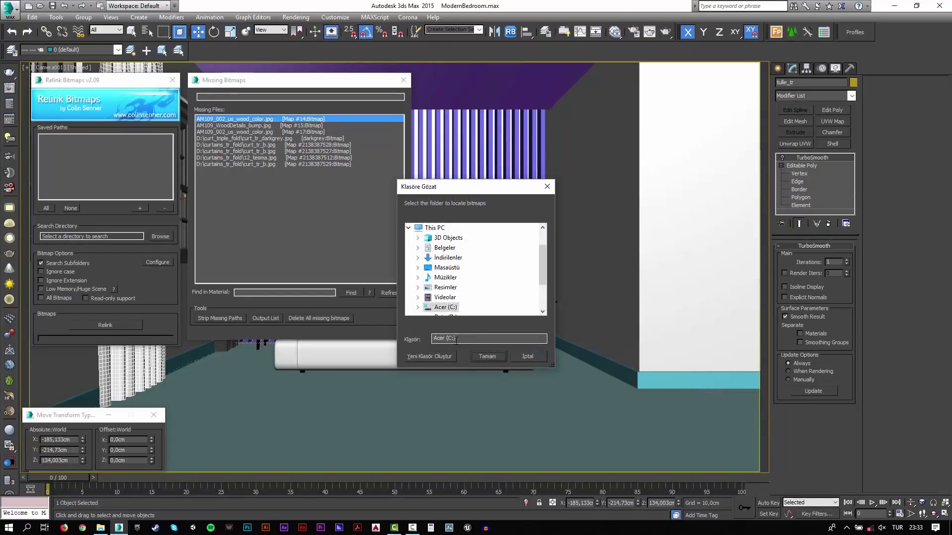
pyautogui.write('D:\\Works\\Youtube\\Tutorial_48_Modern_Interior\\Perde_Modern')
pyautogui.press('Return')
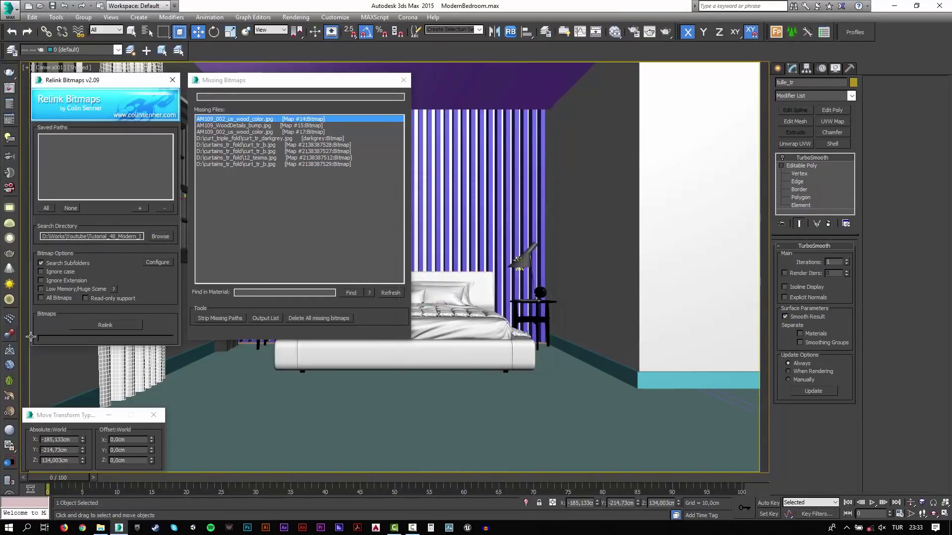
pyautogui.click(127, 326)
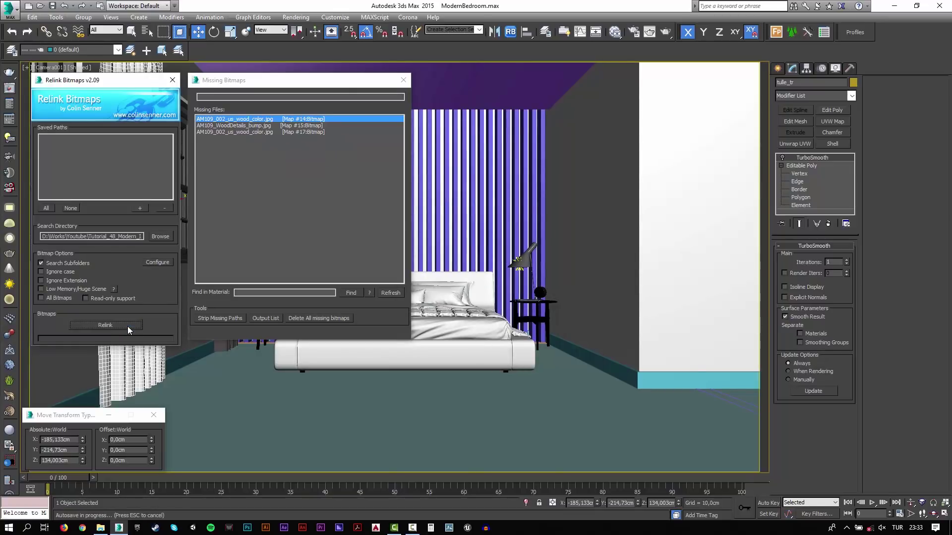
pyautogui.press('Escape')
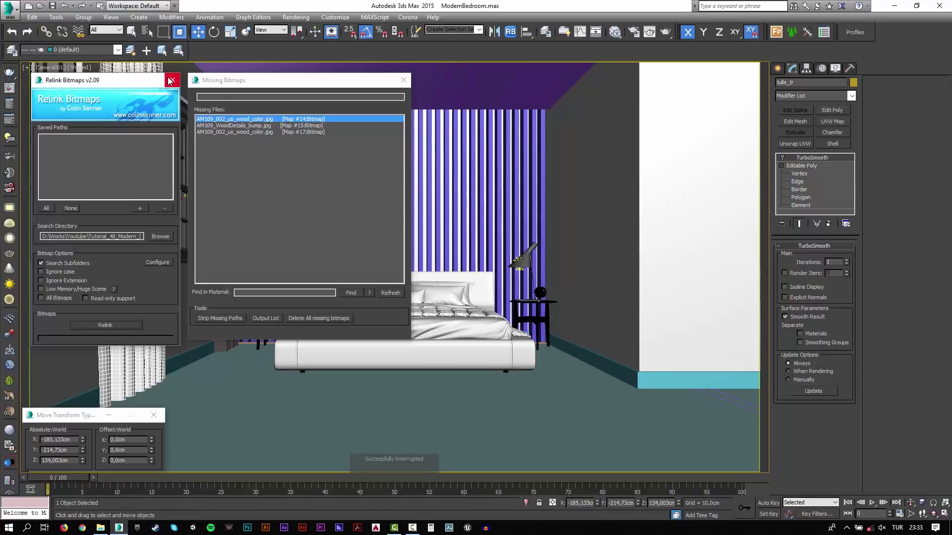
pyautogui.click(171, 81)
pyautogui.hotkey('alt', 'Tab')
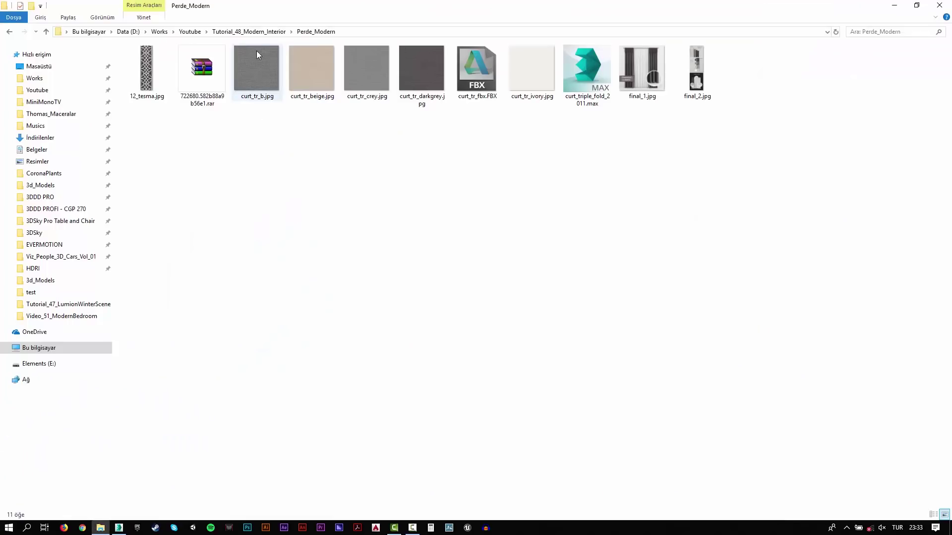
# Copy the path of the Video_51_ModernBedroom 3d_Models folder and return to 3ds Max.
pyautogui.click(190, 31)
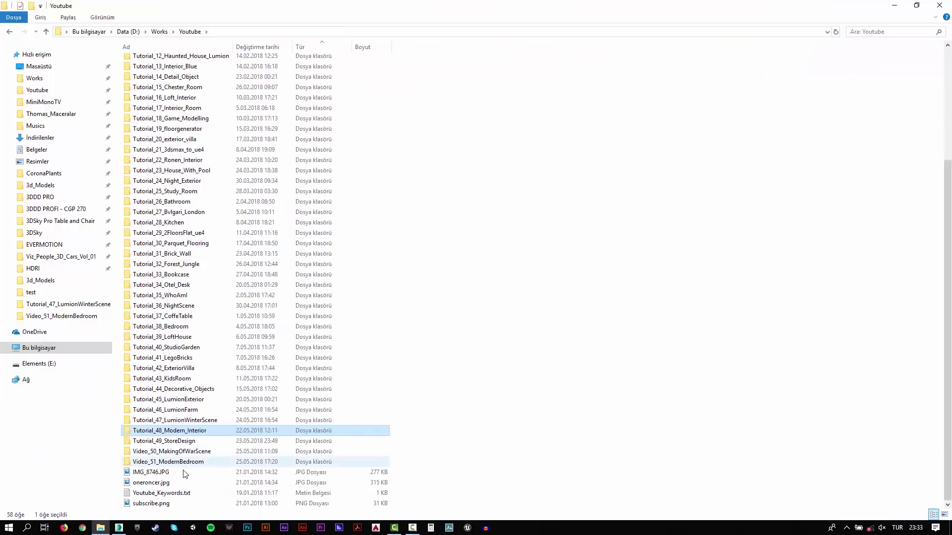
pyautogui.doubleClick(184, 462)
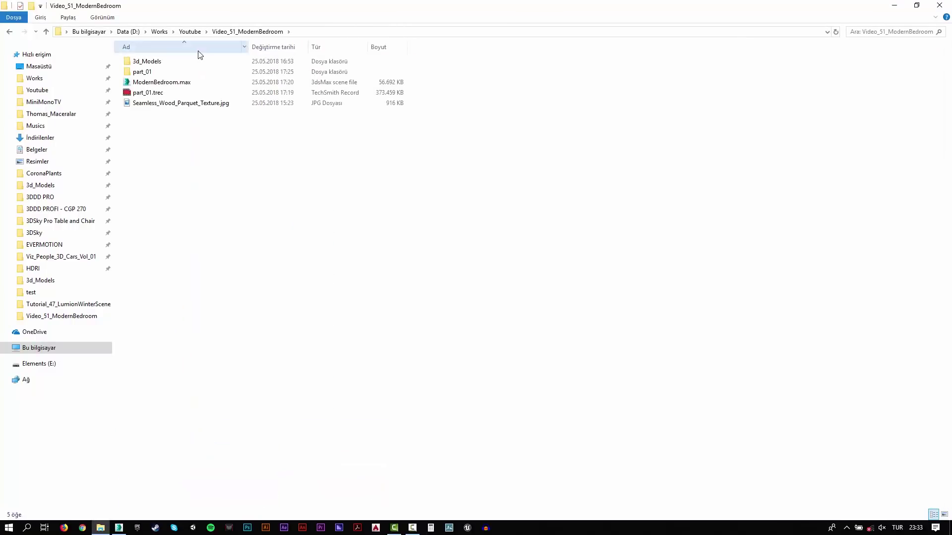
pyautogui.doubleClick(174, 61)
pyautogui.click(353, 32)
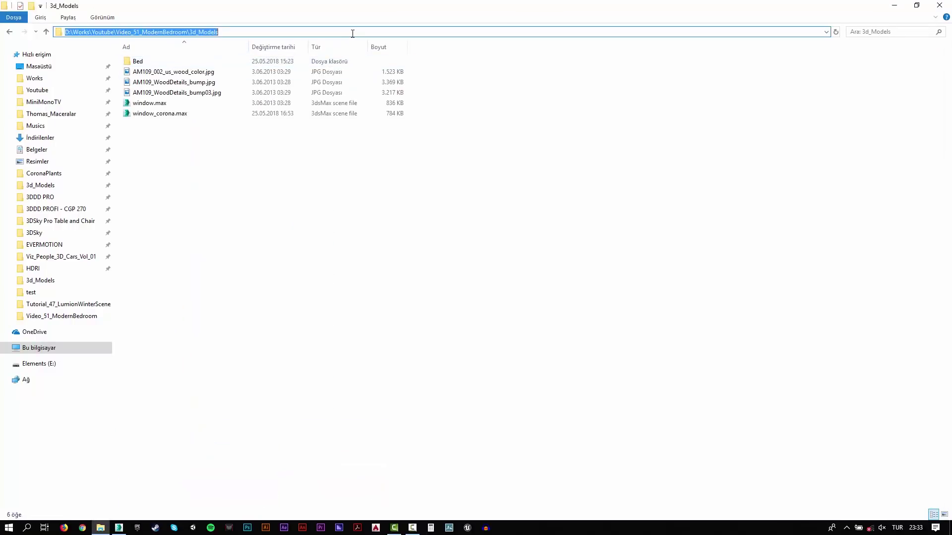
pyautogui.hotkey('alt', 'Tab')
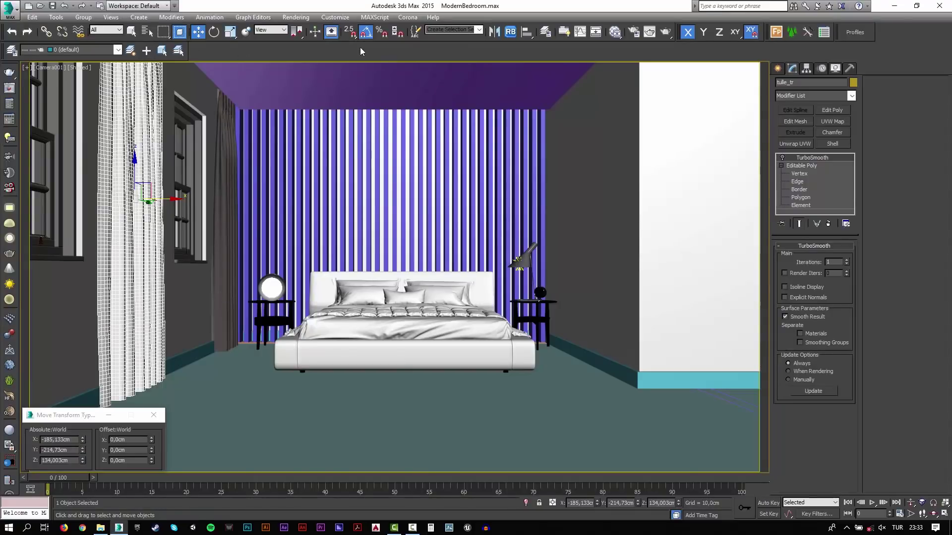
# Relink the AM109 wood bitmaps to the 3d_Models path, then open Slate for the floor.
pyautogui.click(510, 31)
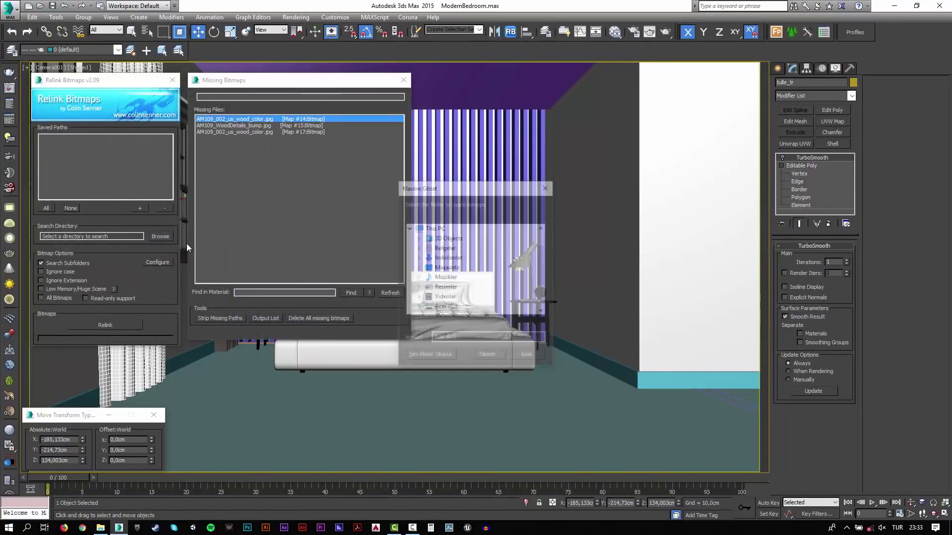
pyautogui.hotkey('ctrl', 'v')
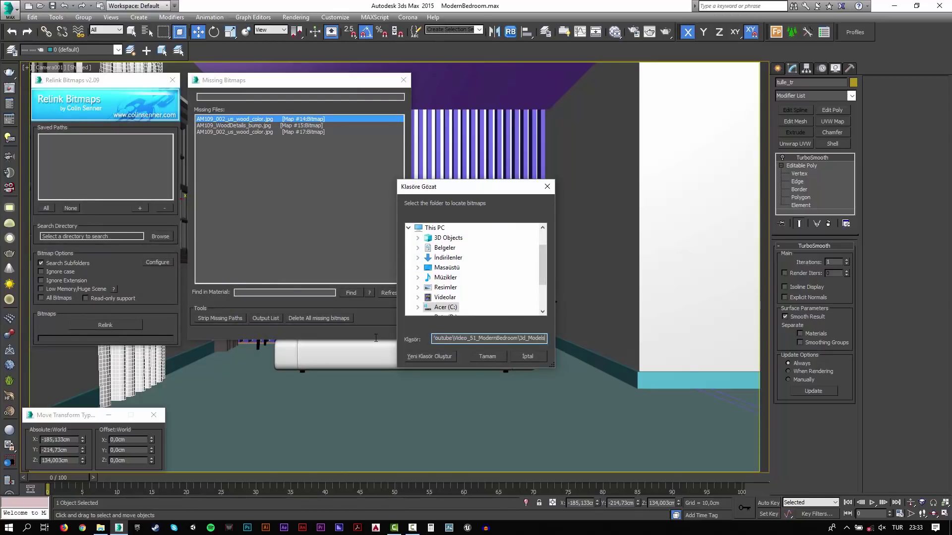
pyautogui.click(488, 356)
pyautogui.click(109, 327)
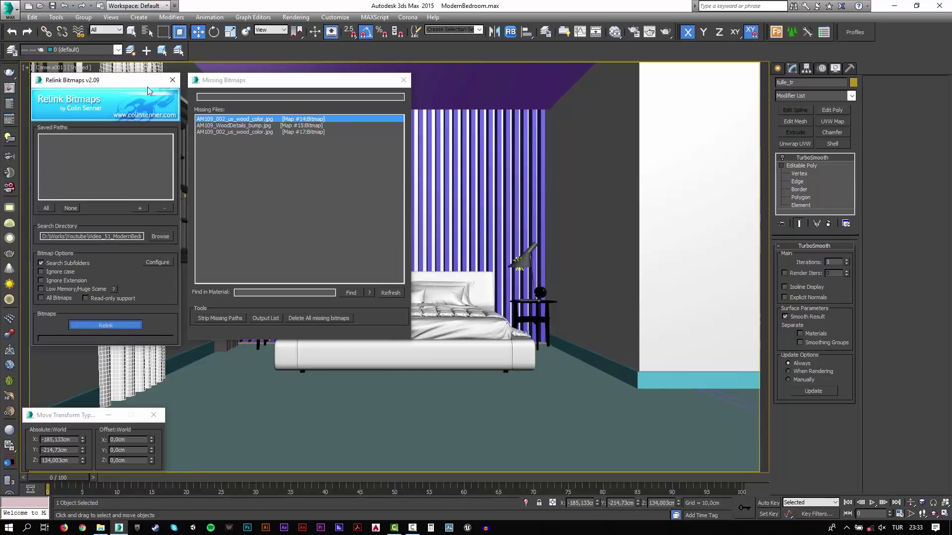
pyautogui.click(172, 80)
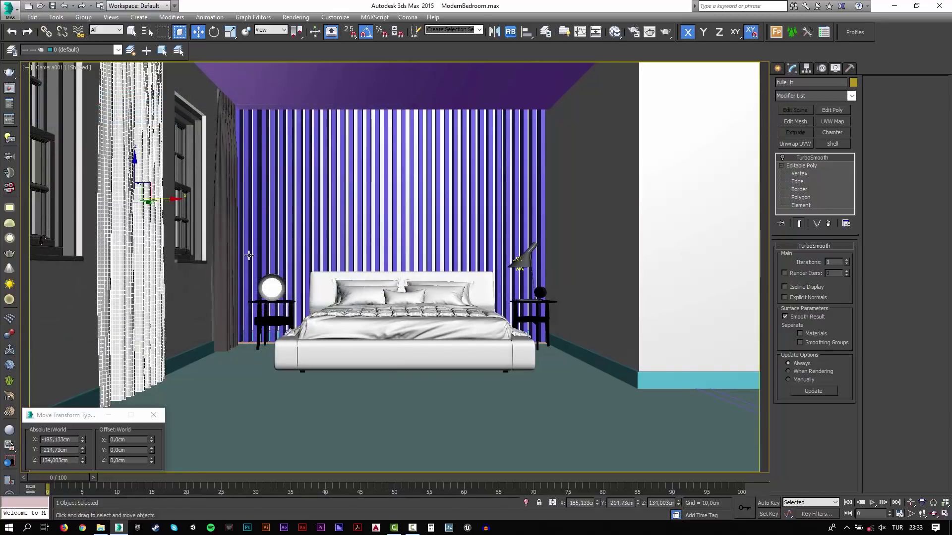
pyautogui.click(346, 394)
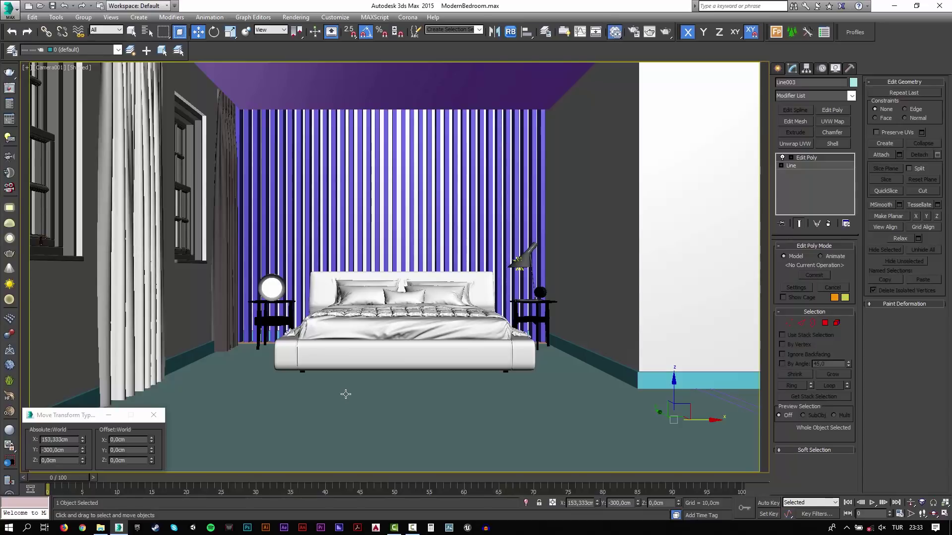
pyautogui.press('m')
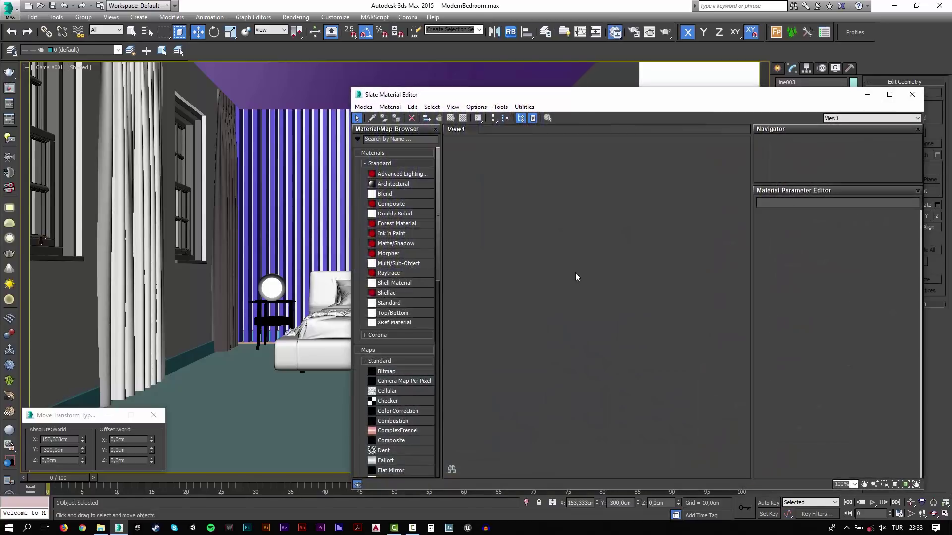
# Drag Seamless_Wood_Parquet_Texture.jpg from Video_51_ModernBedroom into Slate View1 as a bitmap node.
pyautogui.click(101, 528)
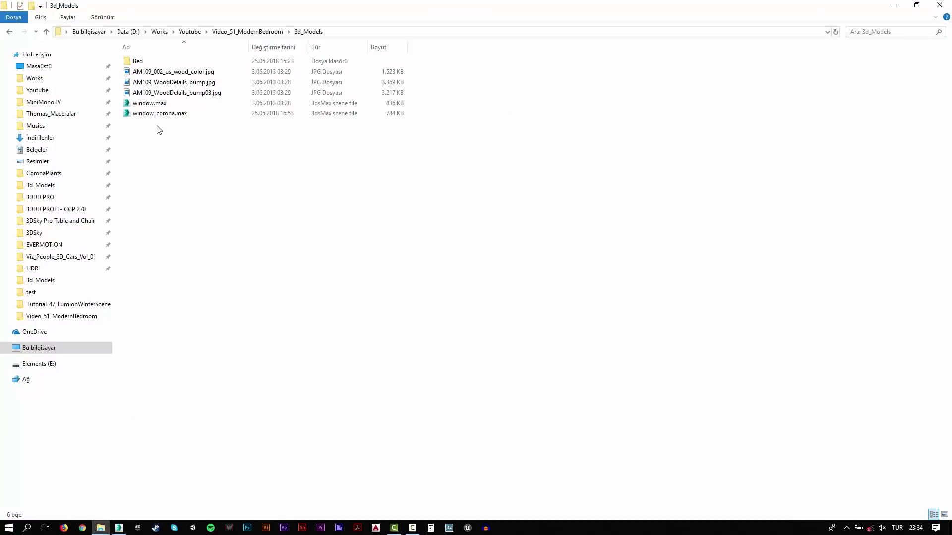
pyautogui.click(262, 32)
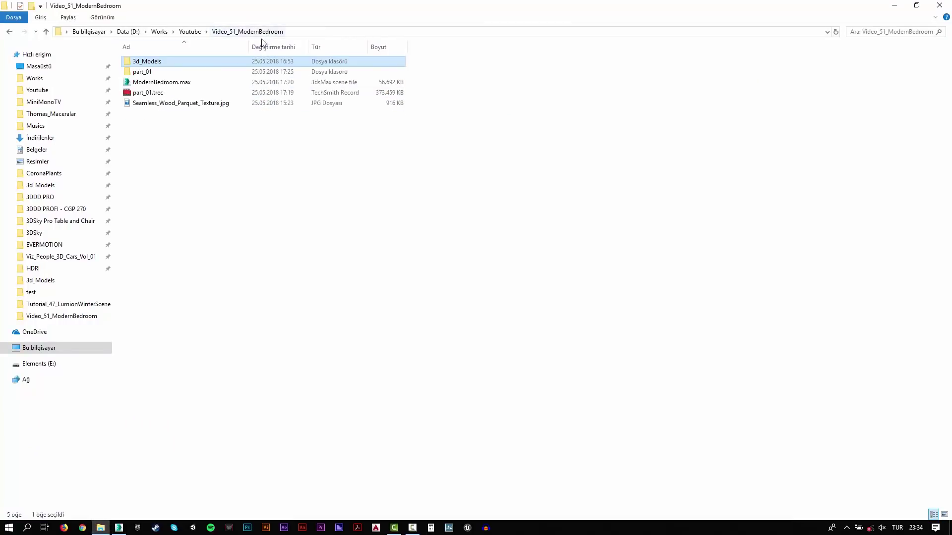
pyautogui.doubleClick(252, 11)
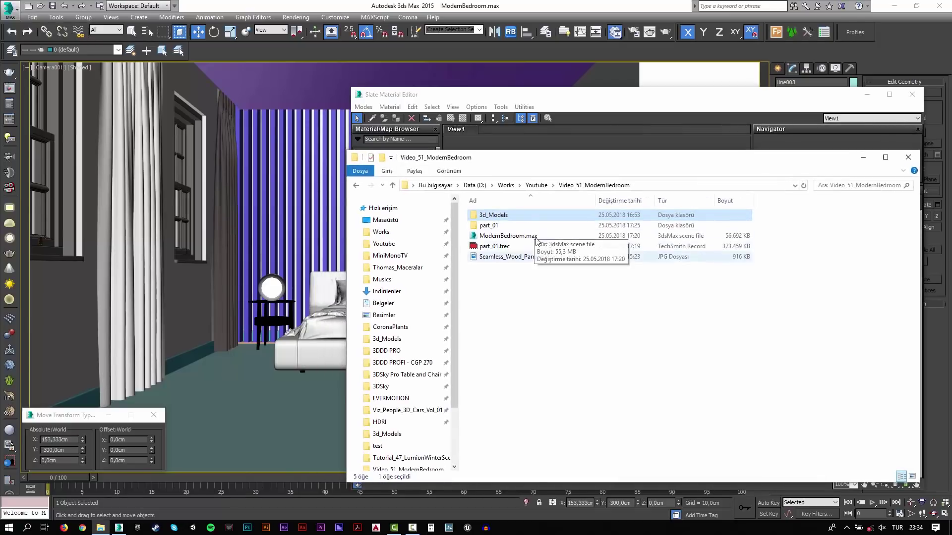
pyautogui.moveTo(533, 159); pyautogui.dragTo(250, 203)
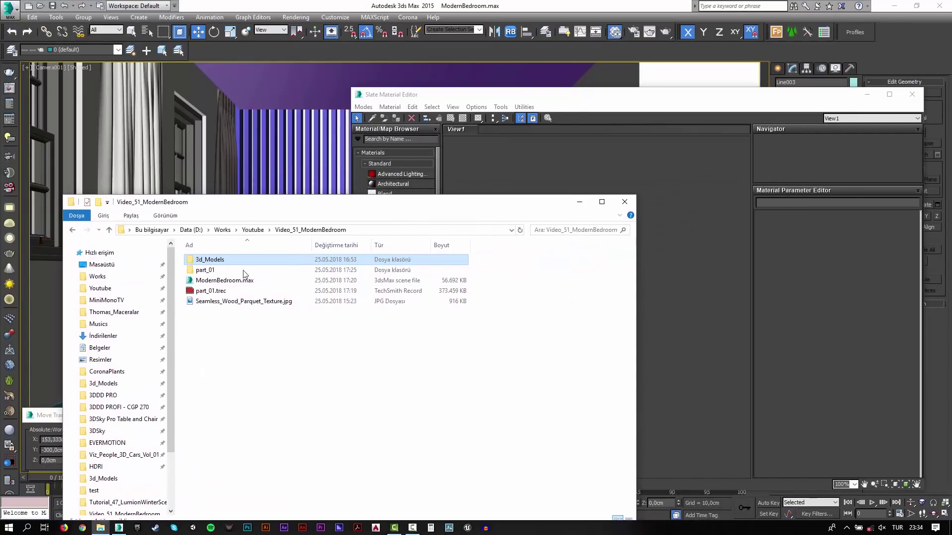
pyautogui.moveTo(242, 301)
pyautogui.mouseDown()
pyautogui.moveTo(687, 316)
pyautogui.moveTo(671, 312)
pyautogui.mouseUp()
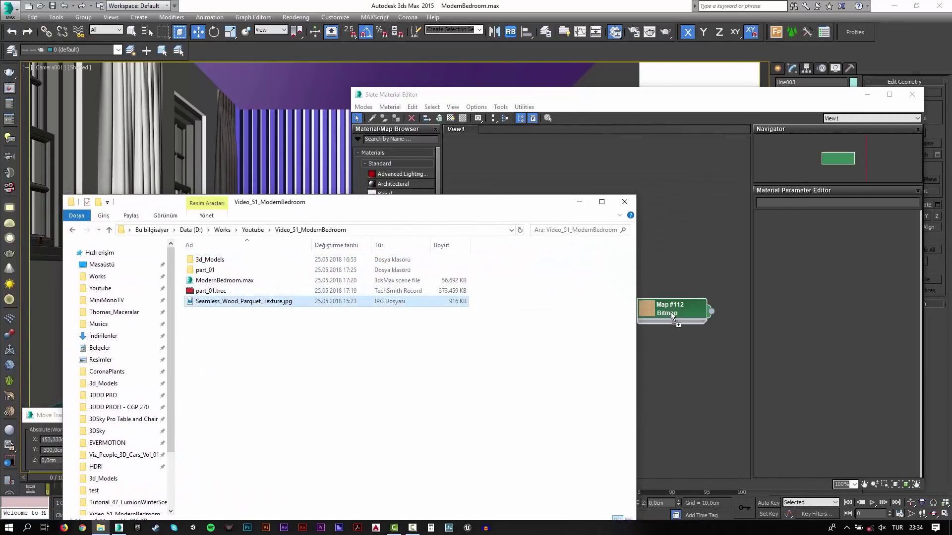
# Create a CoronaMtl node and wire the parquet bitmap into its Diffuse color.
pyautogui.moveTo(671, 314); pyautogui.dragTo(551, 275)
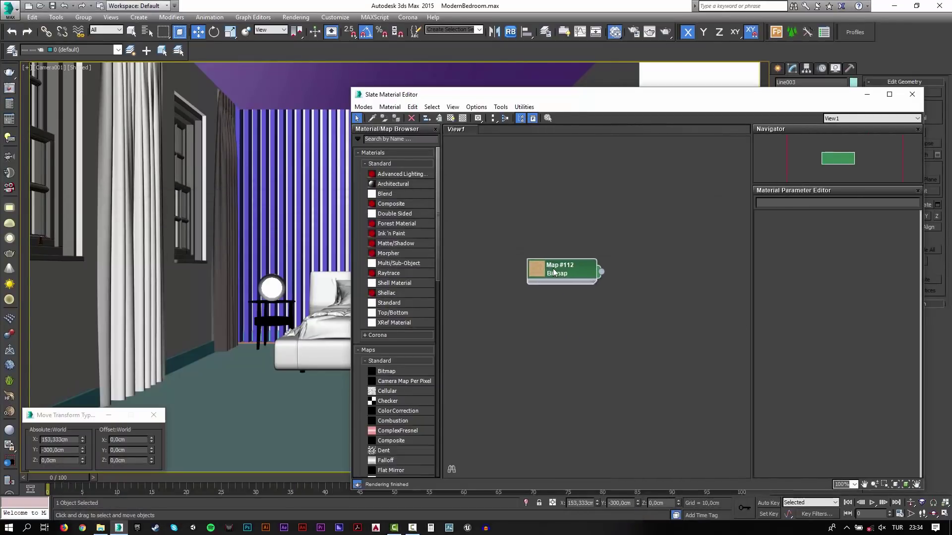
pyautogui.rightClick(624, 293)
pyautogui.moveTo(745, 311)
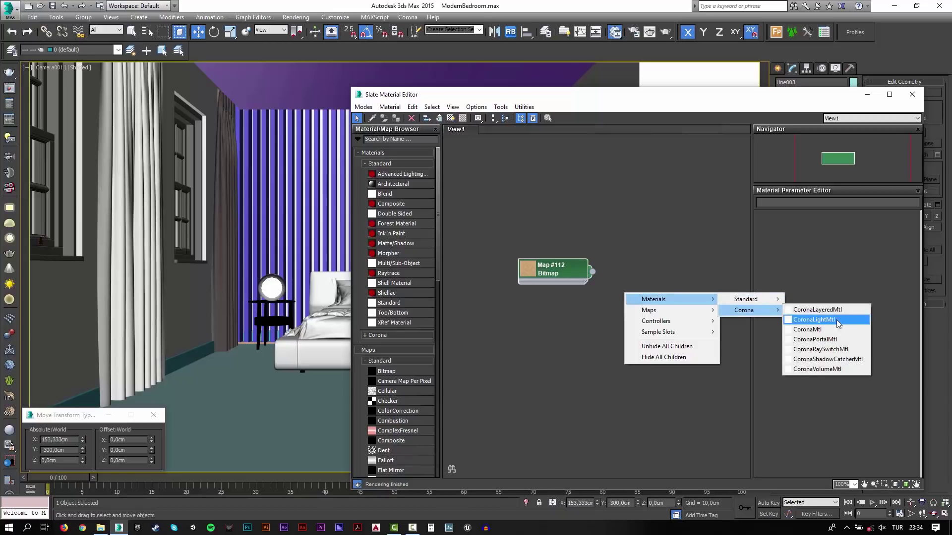
pyautogui.click(808, 329)
pyautogui.moveTo(562, 271)
pyautogui.mouseDown()
pyautogui.moveTo(505, 273)
pyautogui.moveTo(588, 303)
pyautogui.moveTo(633, 218)
pyautogui.mouseUp()
pyautogui.doubleClick(597, 289)
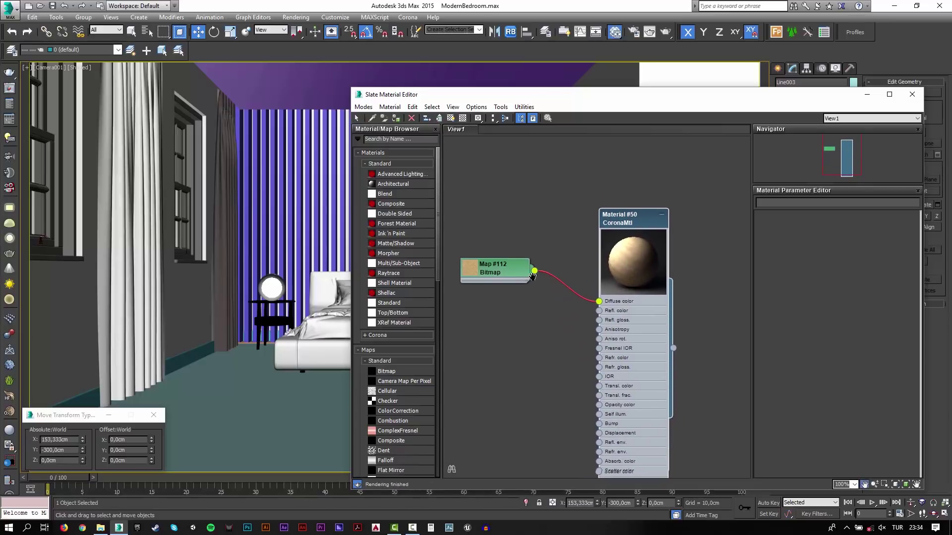
# Clone the parquet bitmap and feed the copy into a new Color Correction map.
pyautogui.moveTo(545, 273); pyautogui.dragTo(590, 204, button='middle')
pyautogui.moveTo(531, 204)
pyautogui.keyDown('shift'); pyautogui.mouseDown()
pyautogui.moveTo(471, 273)
pyautogui.moveTo(545, 311)
pyautogui.mouseUp(); pyautogui.keyUp('shift')
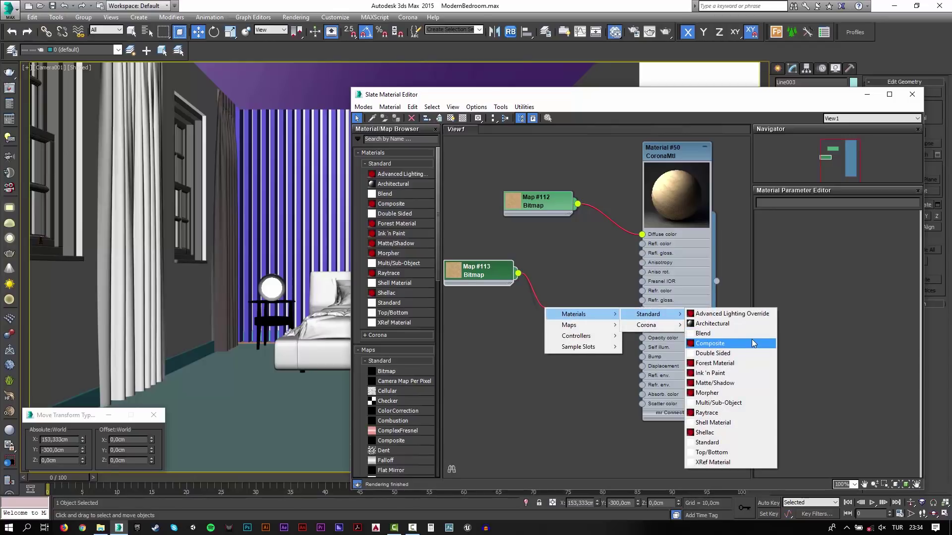
pyautogui.moveTo(569, 325)
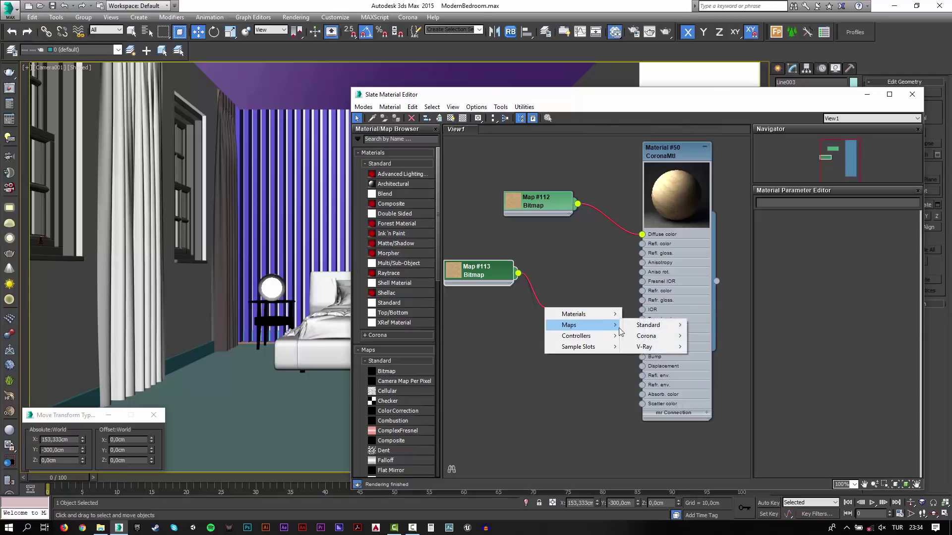
pyautogui.moveTo(647, 325)
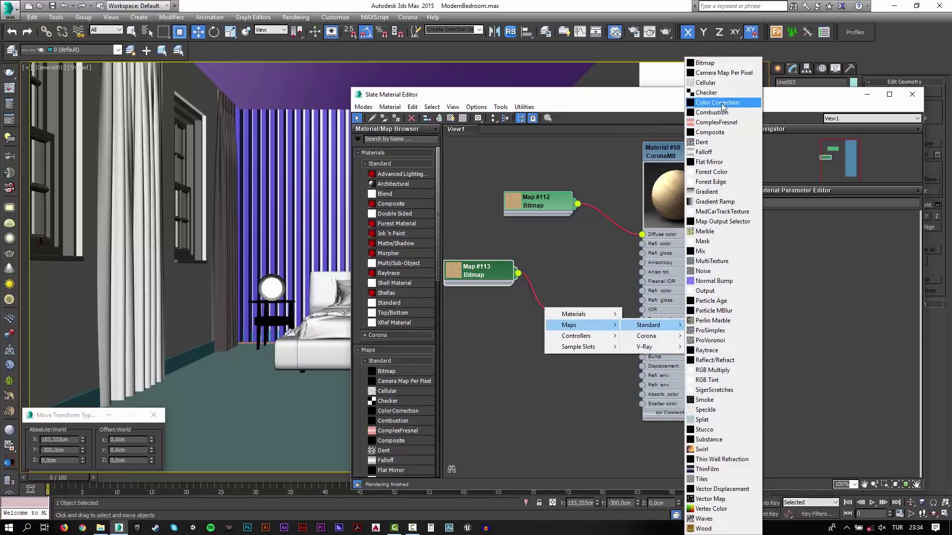
pyautogui.click(722, 104)
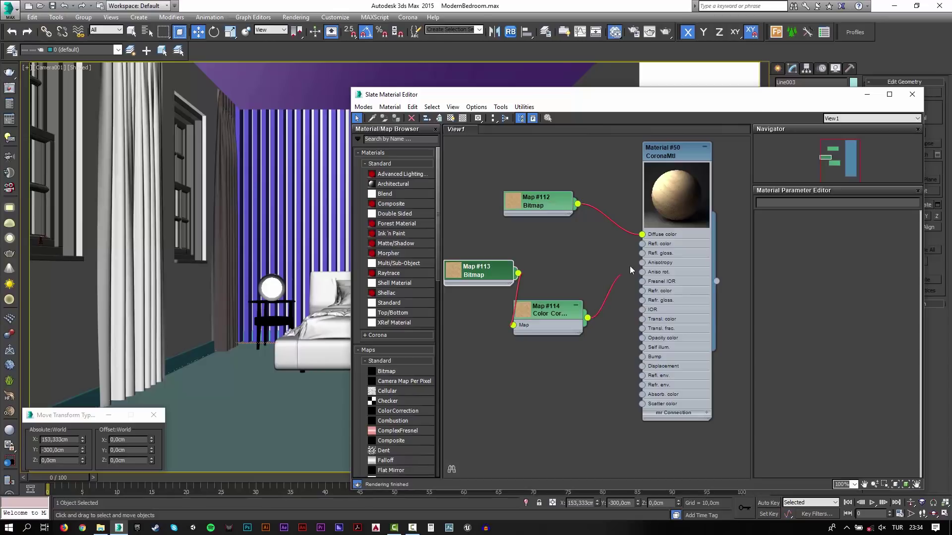
# Wire Map #114 to Bump, set Saturation -100, and feed it to Refl. color and Refl. gloss.
pyautogui.moveTo(643, 246); pyautogui.dragTo(642, 356)
pyautogui.doubleClick(561, 319)
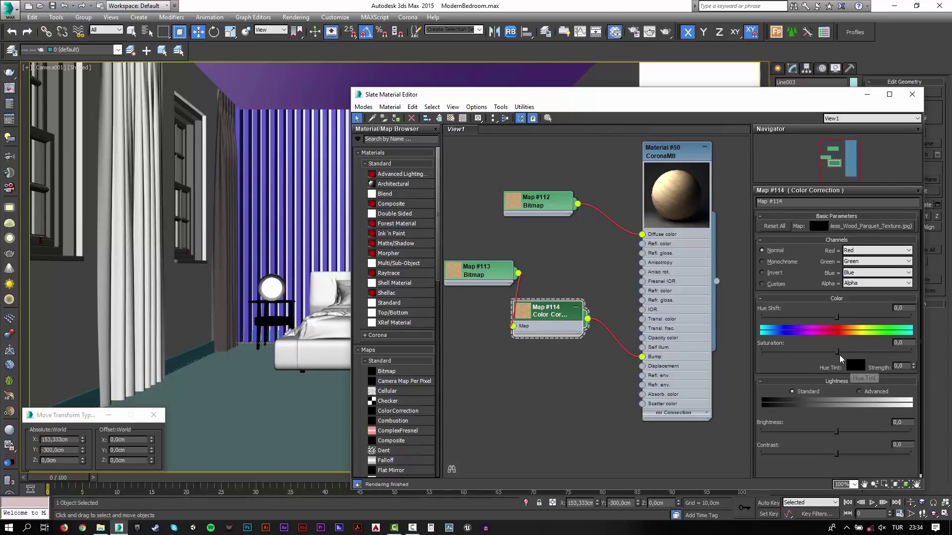
pyautogui.moveTo(837, 352); pyautogui.dragTo(748, 355)
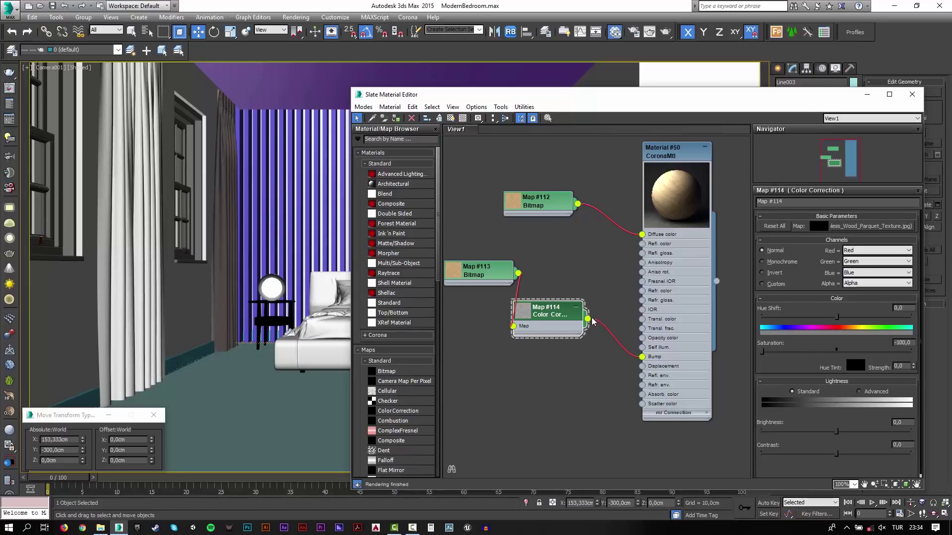
pyautogui.moveTo(588, 322); pyautogui.dragTo(642, 243)
pyautogui.moveTo(588, 322); pyautogui.dragTo(642, 253)
pyautogui.click(680, 159)
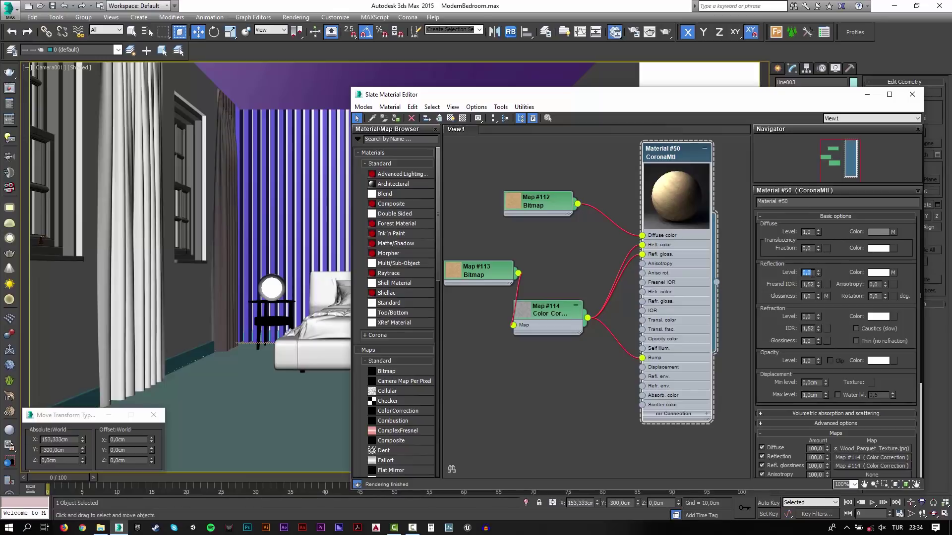
# Set reflection level 1.0, Reflection map amount 80 and glossiness map amount 20.
pyautogui.press('Tab')
pyautogui.moveTo(766, 395); pyautogui.dragTo(766, 326)
pyautogui.doubleClick(814, 389)
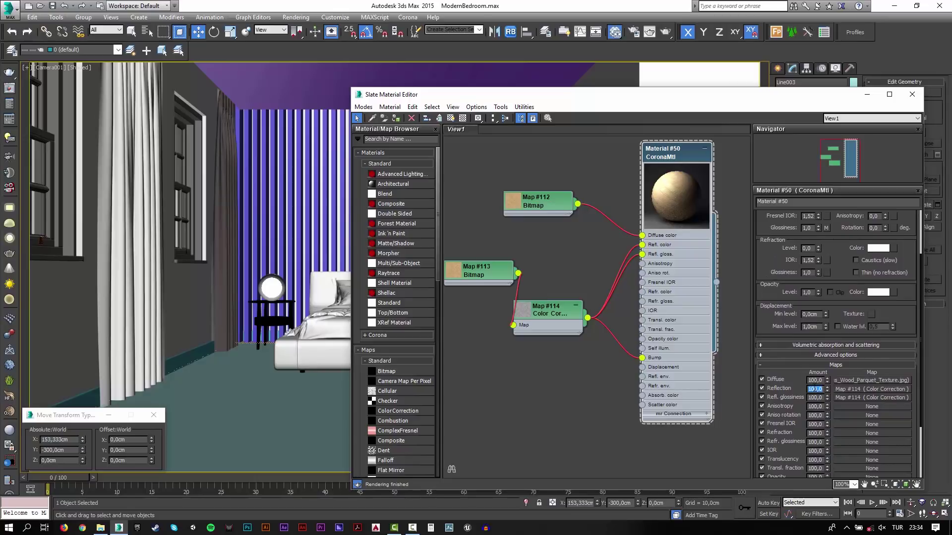
pyautogui.write('80')
pyautogui.doubleClick(814, 397)
pyautogui.write('20')
pyautogui.press('Return')
# Set reflection glossiness to 0.85 and show the parquet bitmap on the floor in the viewport.
pyautogui.doubleClick(813, 272)
pyautogui.click(679, 157)
pyautogui.write('1')
pyautogui.doubleClick(808, 228)
pyautogui.write('0,85')
pyautogui.click(682, 154)
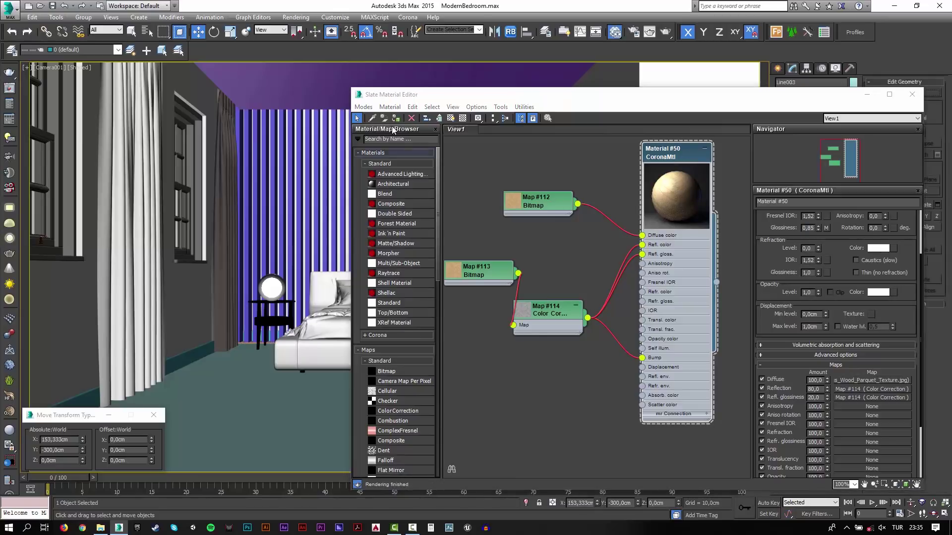
pyautogui.click(541, 205)
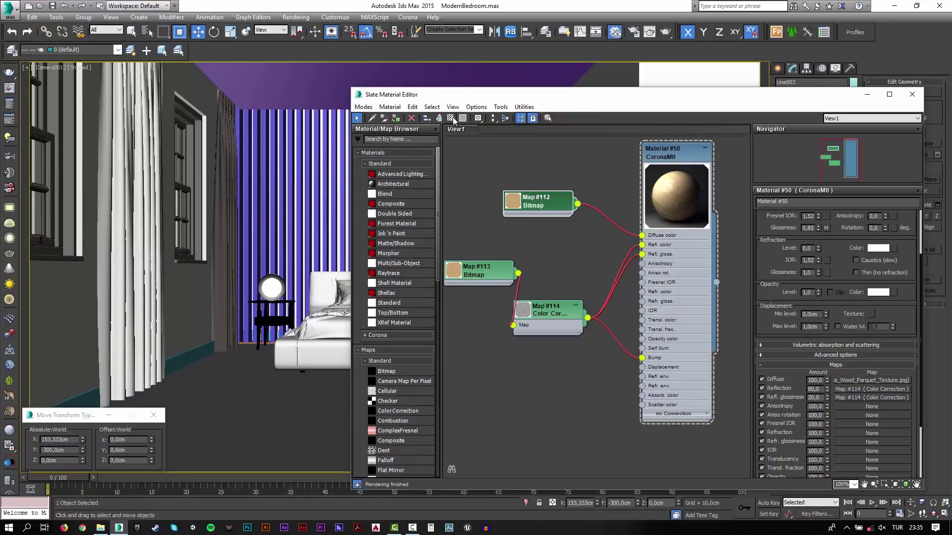
pyautogui.click(451, 118)
# Add a UVW Map modifier to the floor and switch to Top view.
pyautogui.click(868, 94)
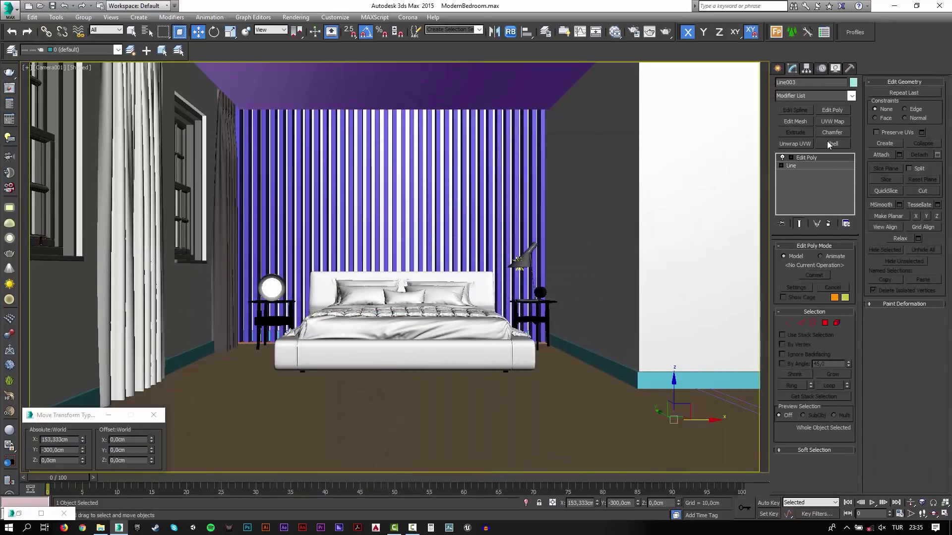
pyautogui.click(826, 125)
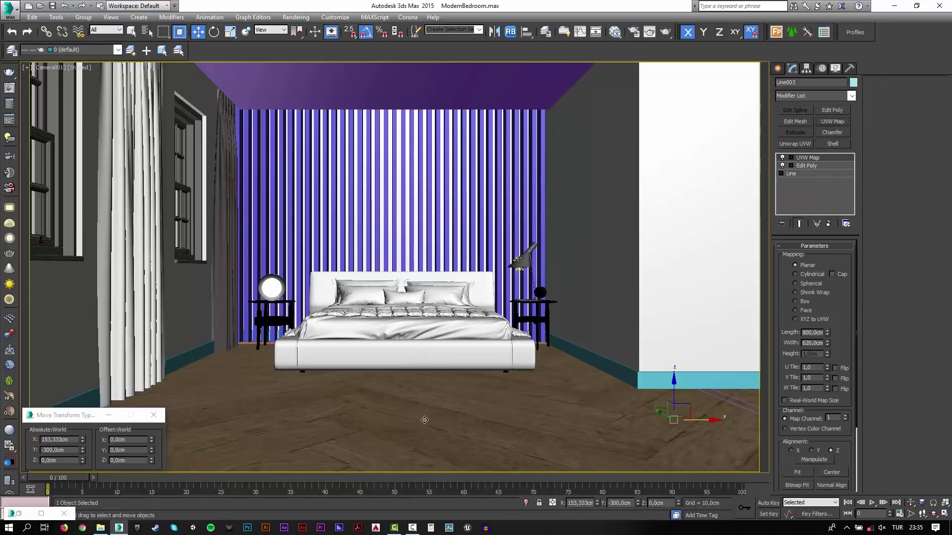
pyautogui.press('t')
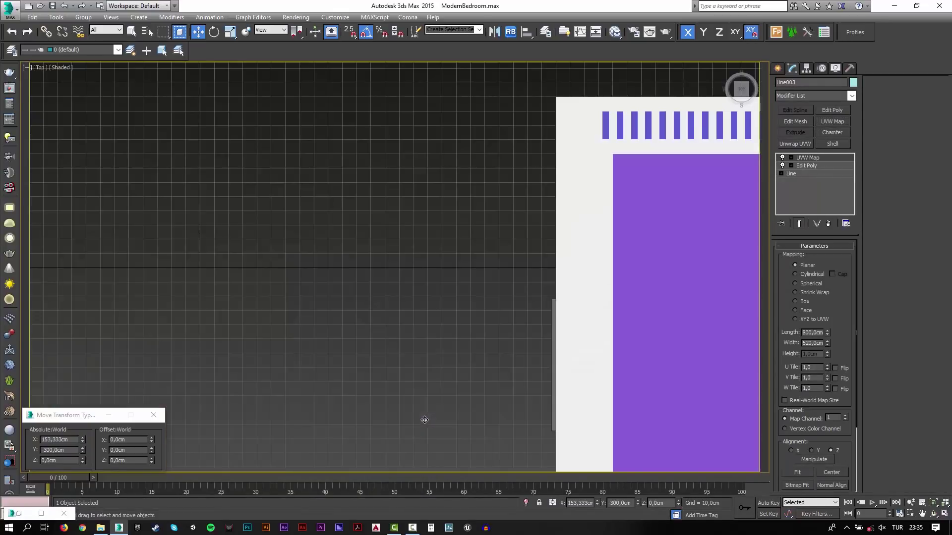
# Hide the ceiling slab to see the room, then reselect the floor.
pyautogui.scroll(-5, 454, 400)
pyautogui.click(563, 417)
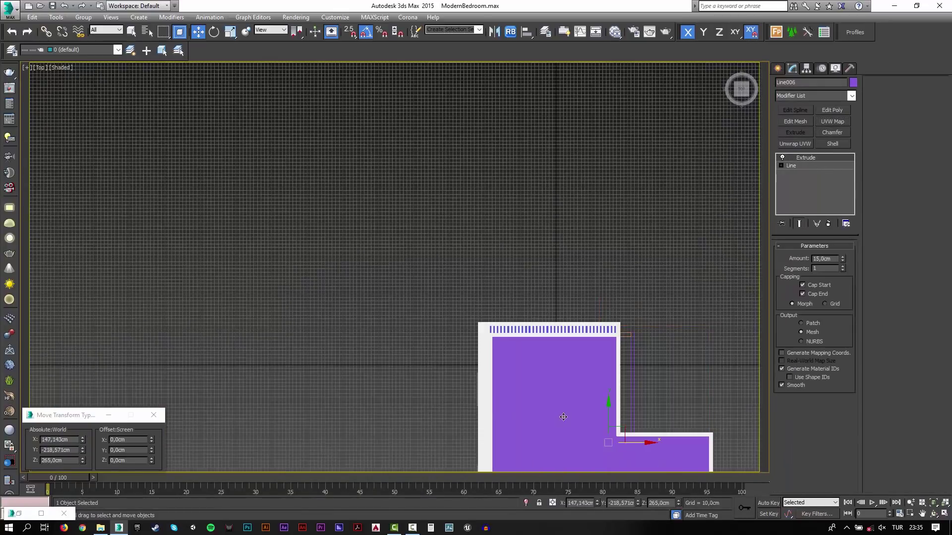
pyautogui.hotkey('ctrl', 'z')
pyautogui.hotkey('ctrl', 'z')
pyautogui.hotkey('ctrl', 'z')
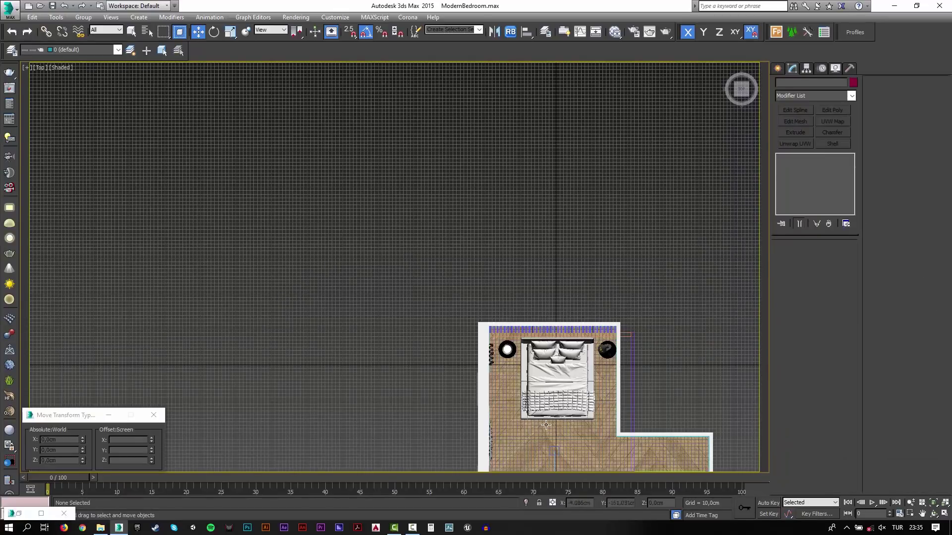
pyautogui.hotkey('ctrl', 'z')
pyautogui.scroll(2, 488, 293)
pyautogui.scroll(1, 521, 325)
pyautogui.click(525, 327)
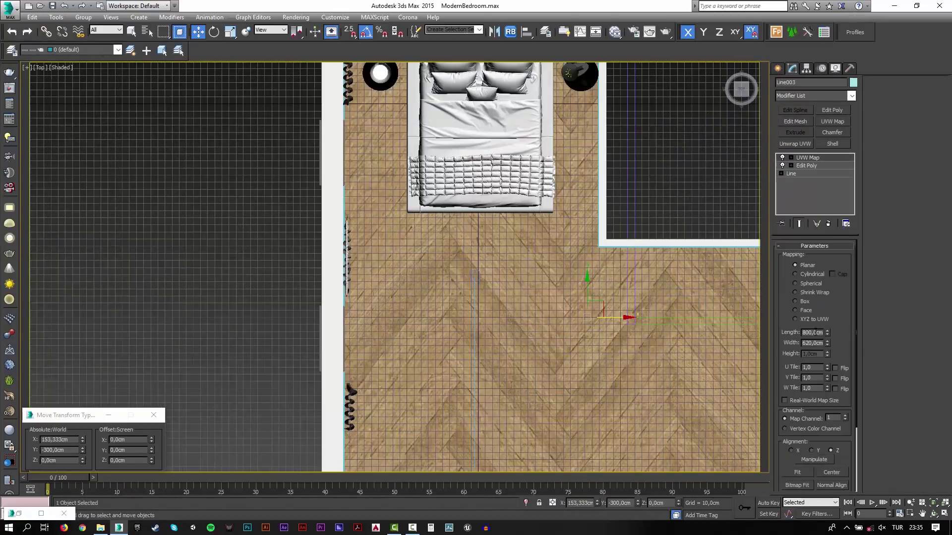
# Set the floor UVW Map length and width to 100 cm, after first trying 300 cm.
pyautogui.doubleClick(815, 332)
pyautogui.write('300')
pyautogui.press('Tab')
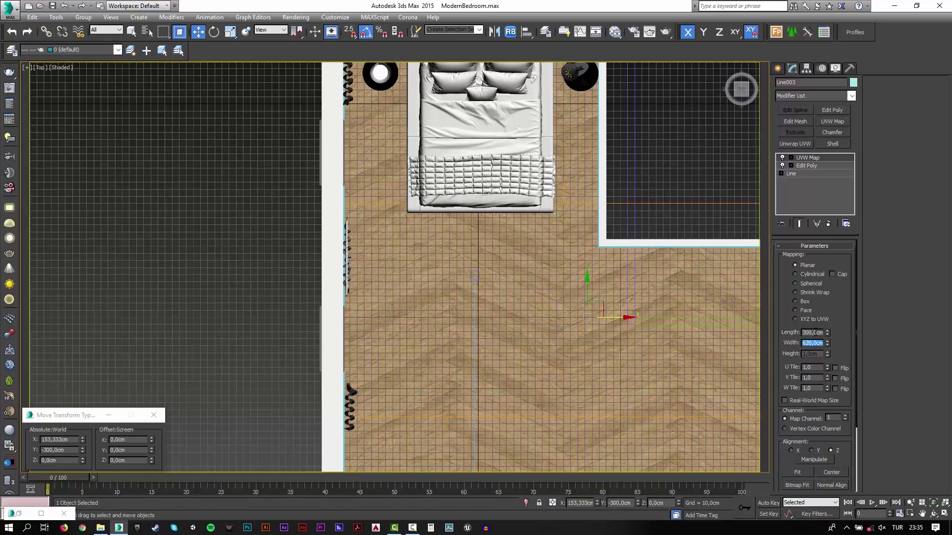
pyautogui.write('300')
pyautogui.press('Tab')
pyautogui.hotkey('shift', 'Tab')
pyautogui.hotkey('shift', 'Tab')
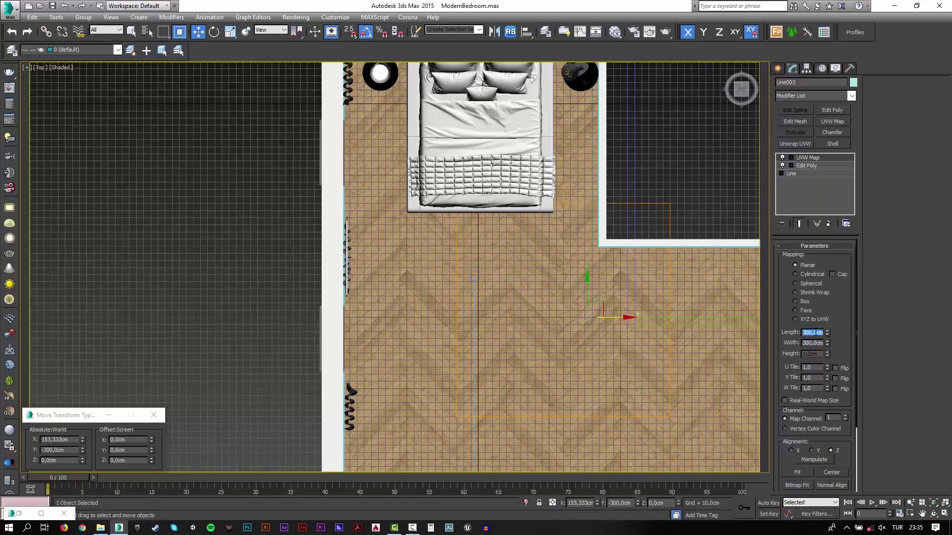
pyautogui.write('100')
pyautogui.press('Tab')
pyautogui.write('100')
pyautogui.press('Tab')
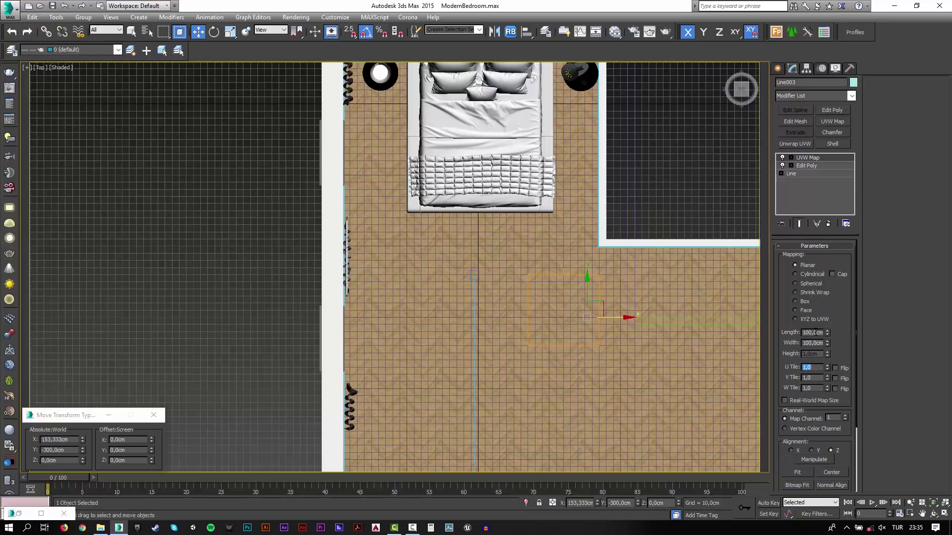
# Pan and zoom the Top view to inspect the finer parquet tiling.
pyautogui.moveTo(488, 338); pyautogui.dragTo(485, 314, button='middle')
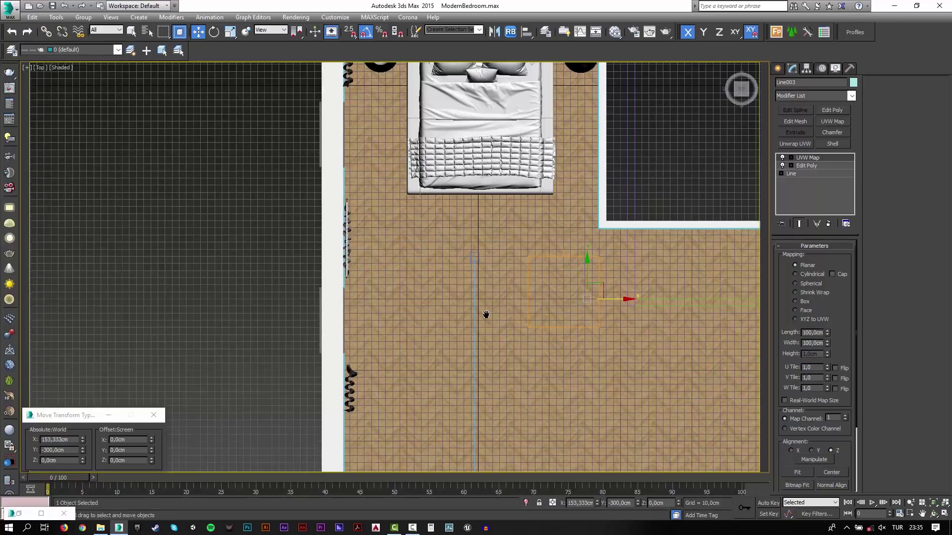
pyautogui.scroll(2, 551, 266)
pyautogui.moveTo(527, 219); pyautogui.dragTo(525, 325, button='middle')
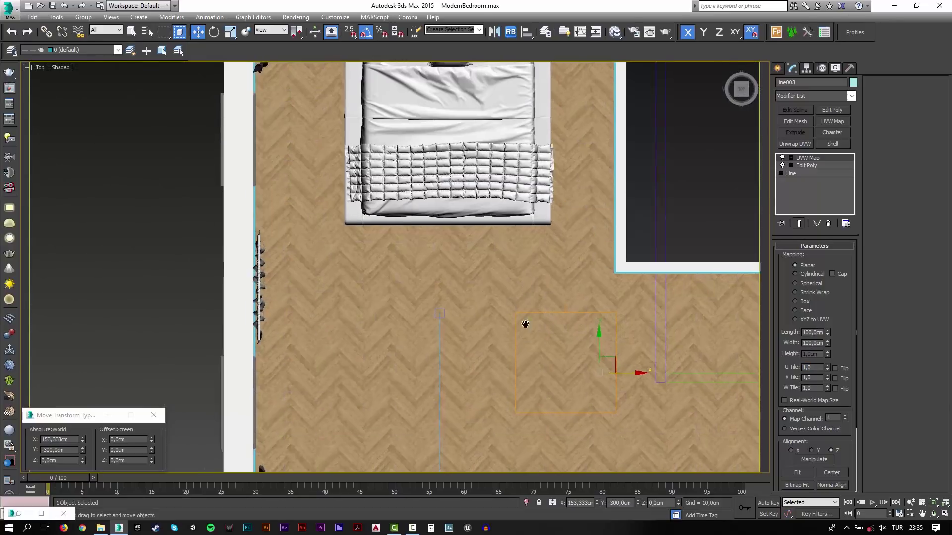
pyautogui.scroll(3, 525, 325)
pyautogui.scroll(-2, 524, 325)
pyautogui.scroll(-2, 524, 325)
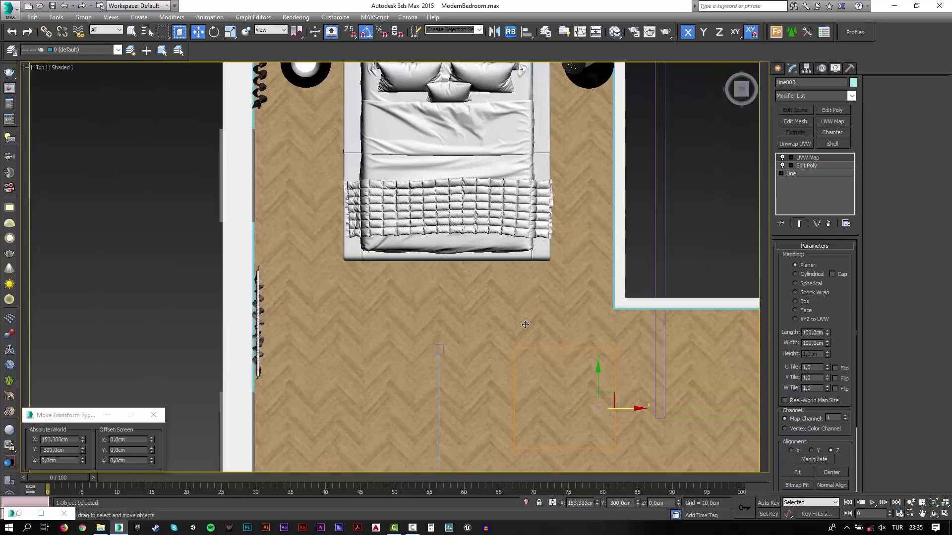
pyautogui.scroll(-2, 525, 325)
# Select the bed and both nightstands and shift them slightly left.
pyautogui.click(498, 237)
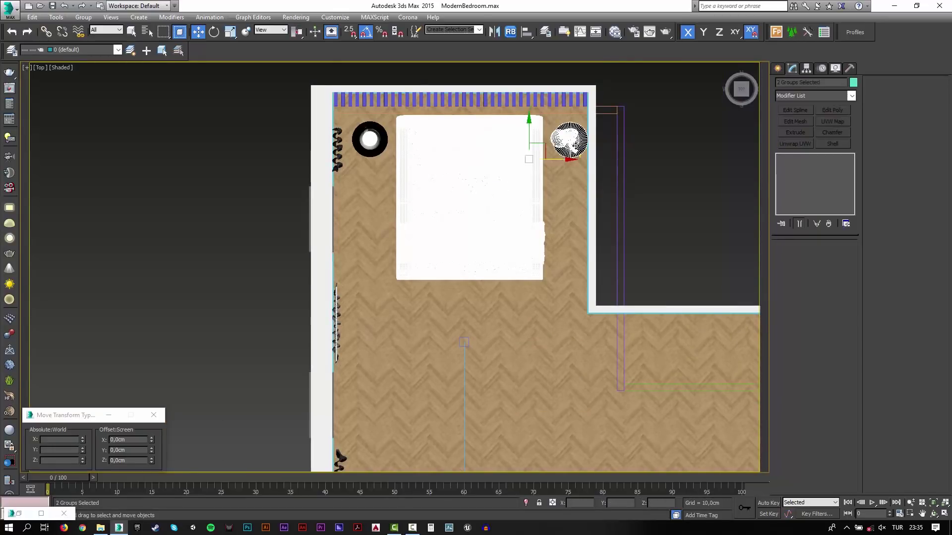
pyautogui.keyDown('ctrl'); pyautogui.click(576, 146); pyautogui.keyUp('ctrl')
pyautogui.keyDown('ctrl'); pyautogui.click(380, 139); pyautogui.keyUp('ctrl')
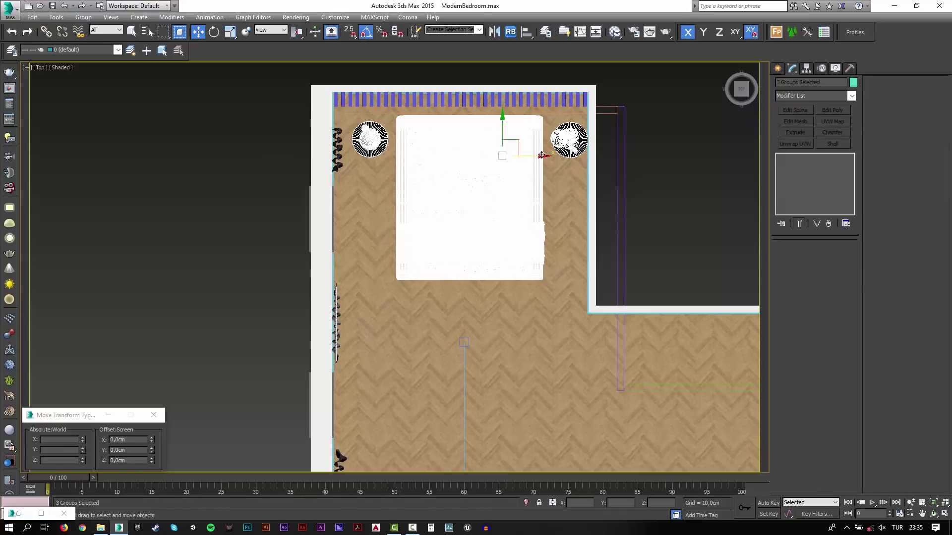
pyautogui.moveTo(541, 156); pyautogui.dragTo(534, 158)
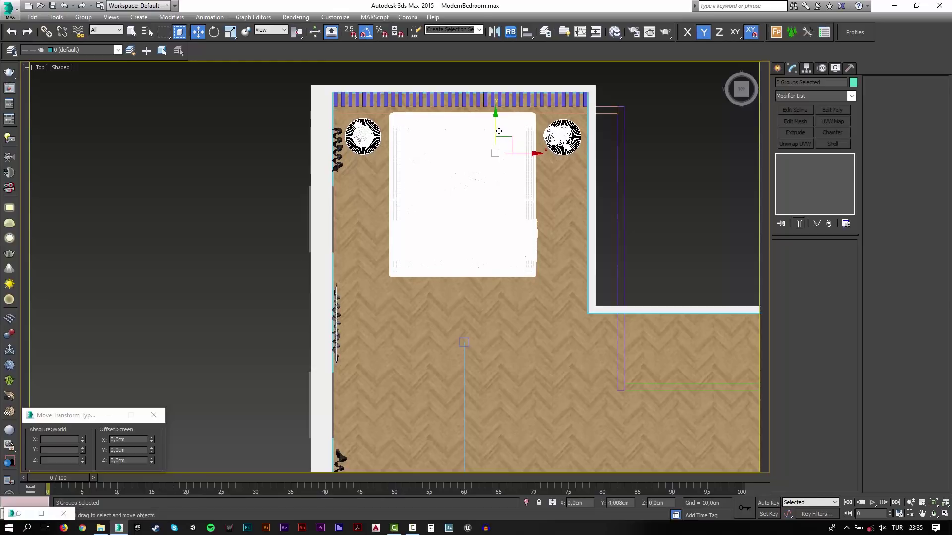
# Select the walls and slat panel and isolate them with Alt+Q.
pyautogui.scroll(5, 585, 96)
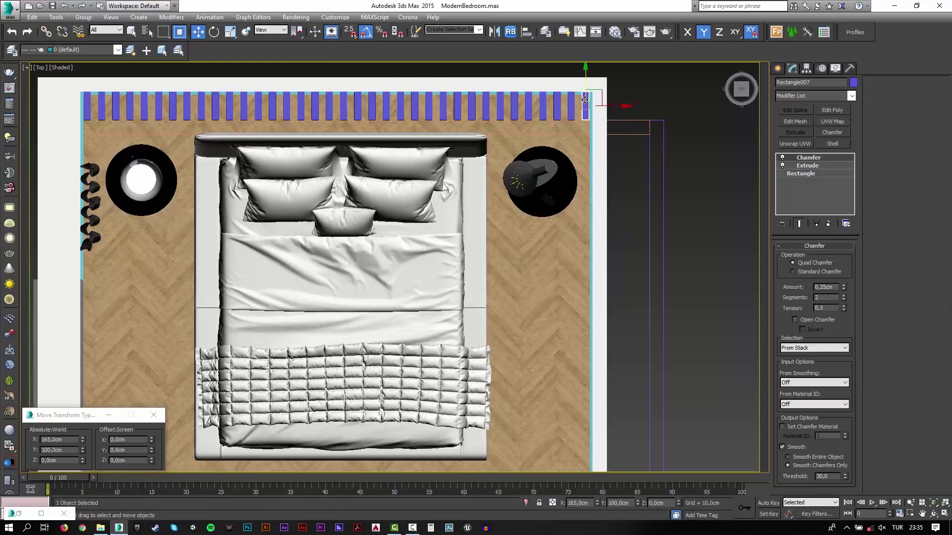
pyautogui.rightClick(585, 96)
pyautogui.click(603, 150)
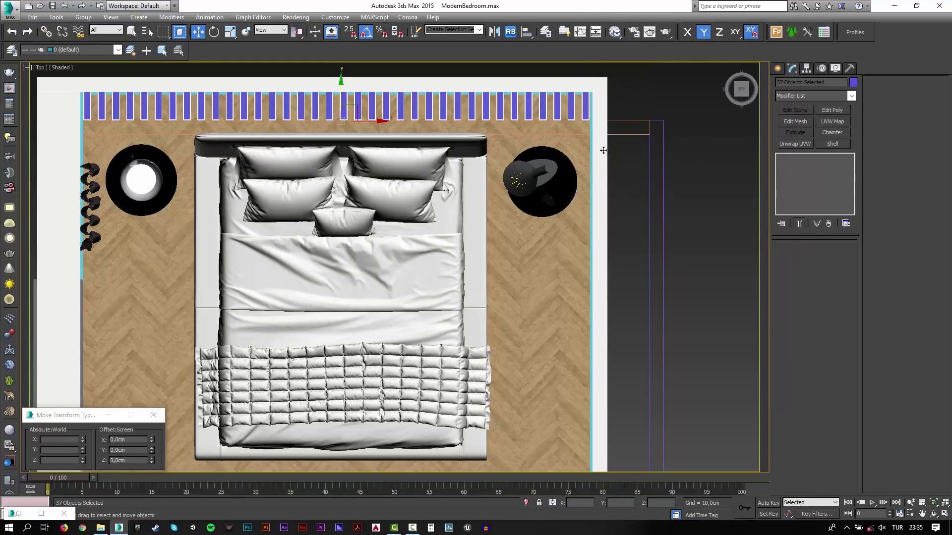
pyautogui.hotkey('alt', 'q')
# In the framed perspective view, hide the walls and select all 36 slats.
pyautogui.press('p')
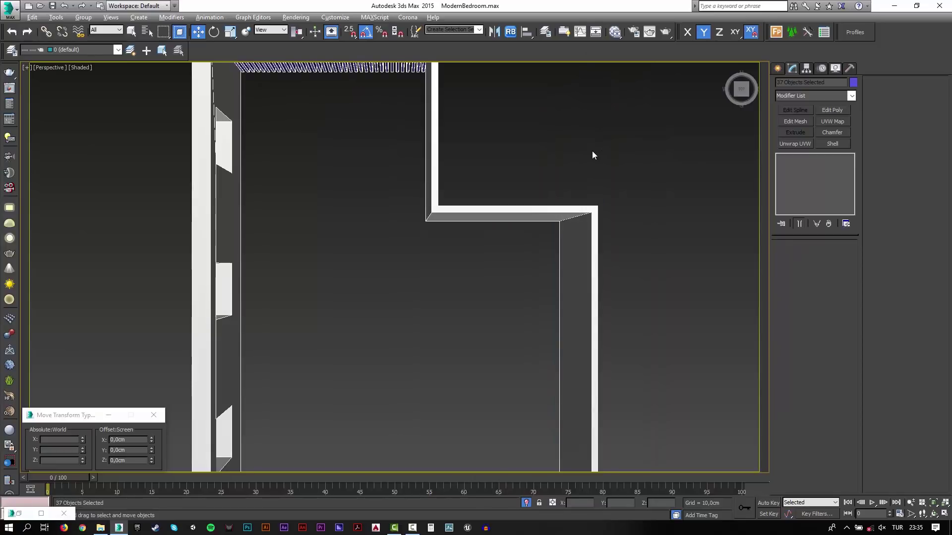
pyautogui.press('z')
pyautogui.keyDown('alt'); pyautogui.moveTo(593, 155); pyautogui.dragTo(517, 193, button='middle'); pyautogui.keyUp('alt')
pyautogui.press('Delete')
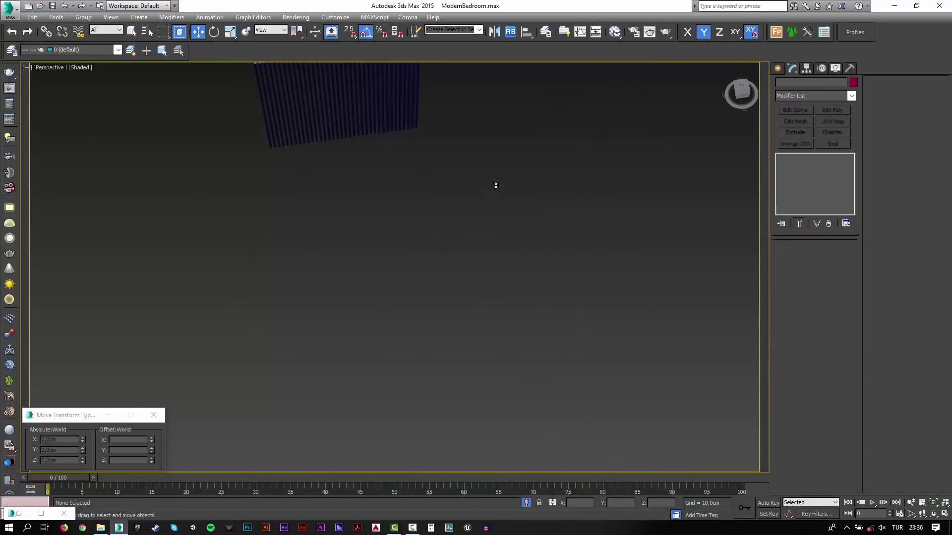
pyautogui.moveTo(401, 143); pyautogui.dragTo(449, 268, button='middle')
pyautogui.scroll(3, 449, 268)
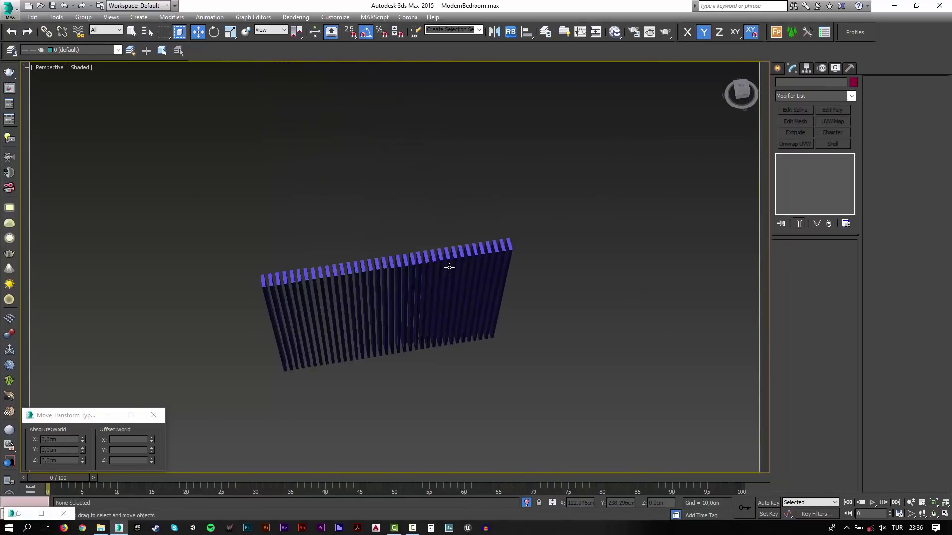
pyautogui.hotkey('ctrl', 'a')
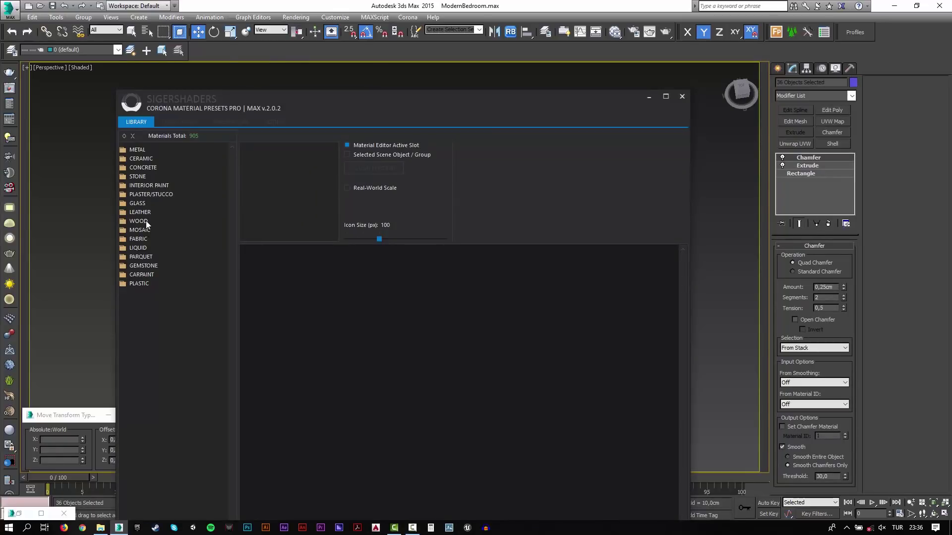
# Pick Maple from Corona presets WOOD > Various Species Matt, targeting Selected Scene Object / Group.
pyautogui.click(145, 221)
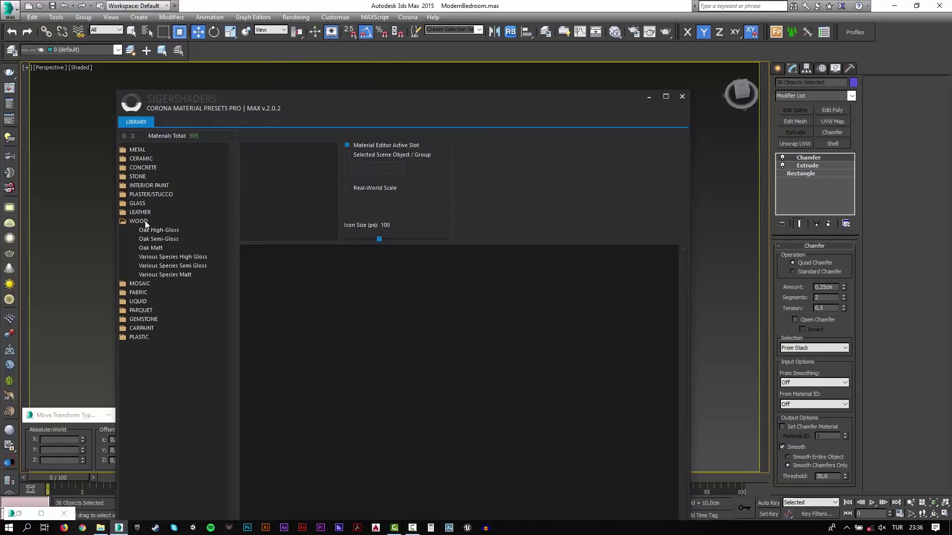
pyautogui.click(161, 275)
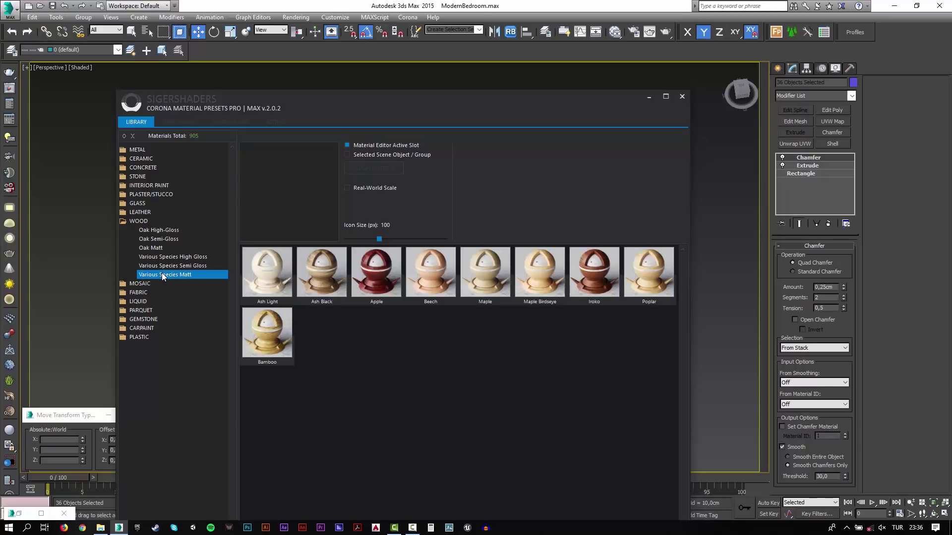
pyautogui.click(481, 288)
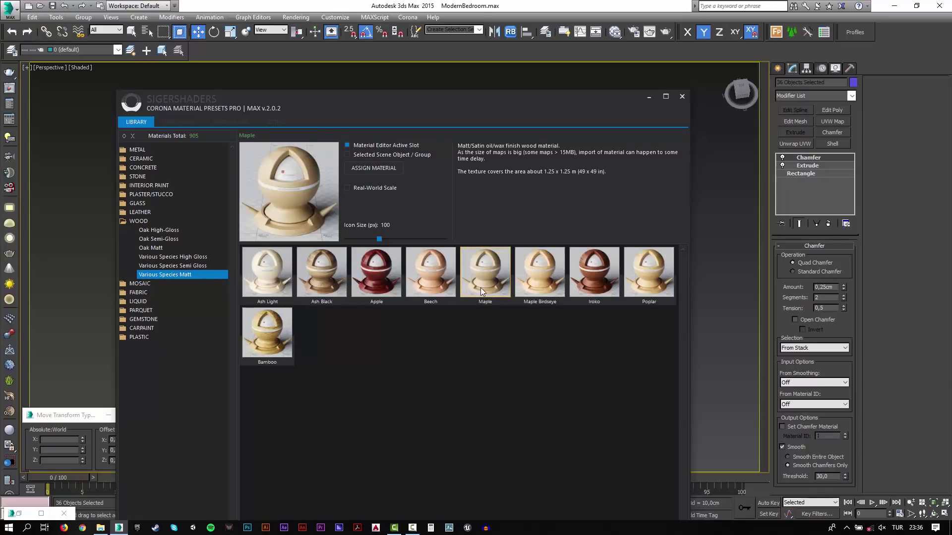
pyautogui.click(366, 156)
# Assign the Maple matt wood material to the 36 selected slats.
pyautogui.click(681, 97)
pyautogui.scroll(5, 366, 292)
pyautogui.scroll(3, 366, 292)
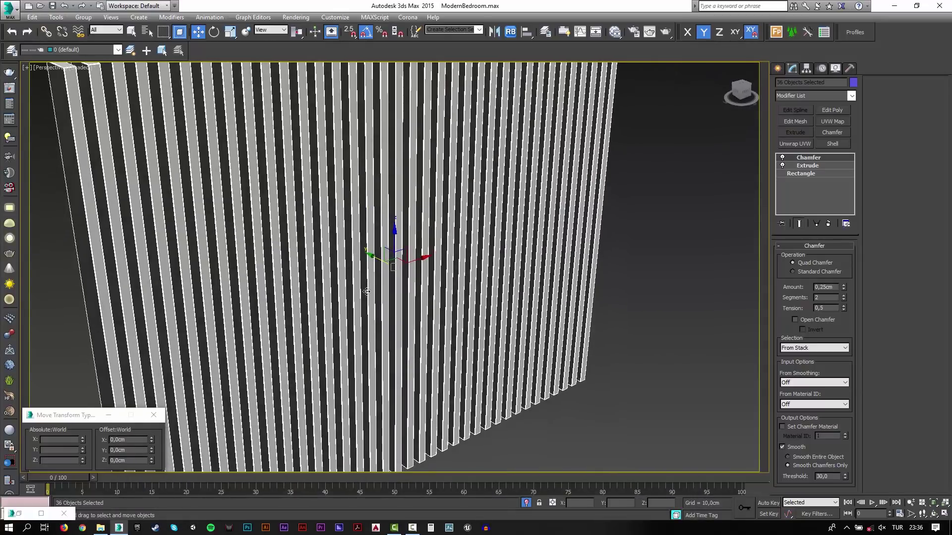
pyautogui.scroll(-5, 366, 292)
pyautogui.scroll(5, 253, 295)
pyautogui.scroll(-3, 253, 296)
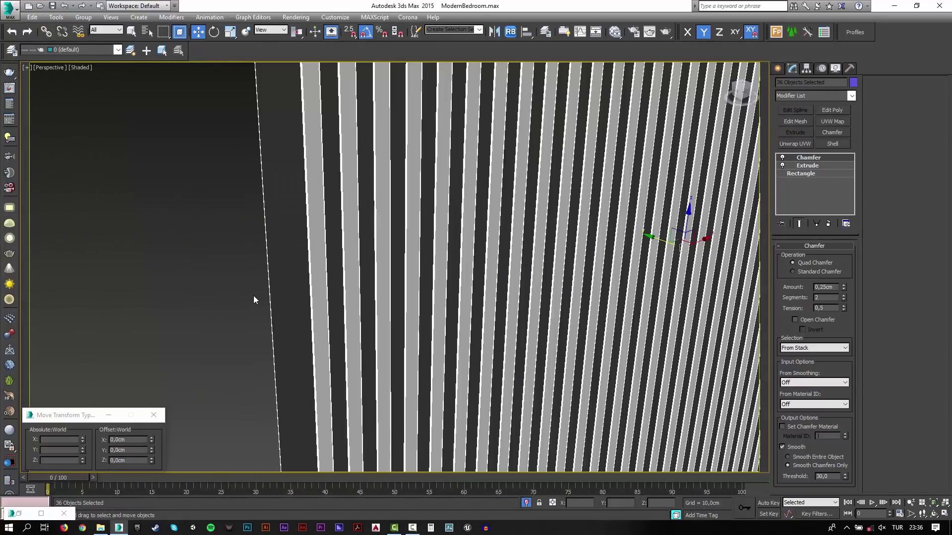
pyautogui.scroll(-2, 254, 296)
# Select one slat and load its Matt Maple material nodes into the Slate editor.
pyautogui.click(271, 302)
pyautogui.press('m')
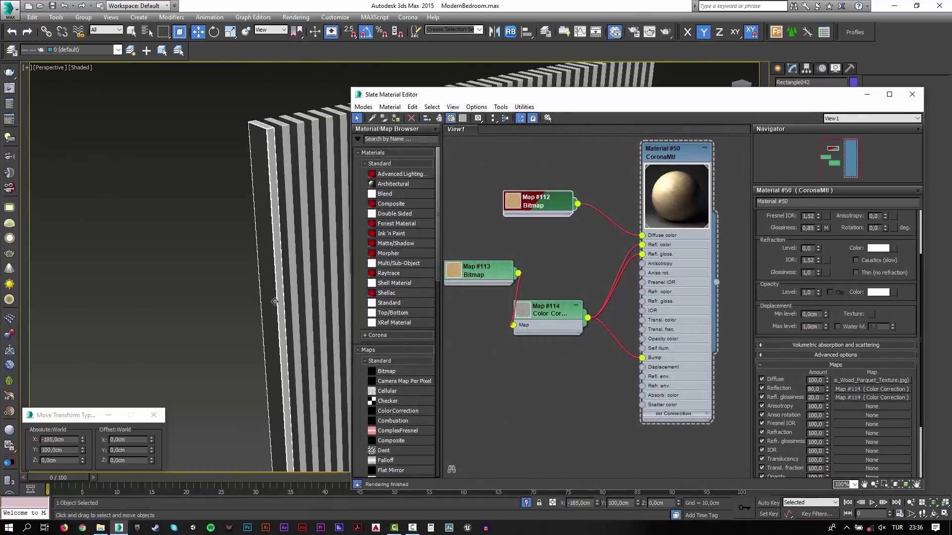
pyautogui.moveTo(481, 355); pyautogui.dragTo(643, 311, button='middle')
pyautogui.click(383, 118)
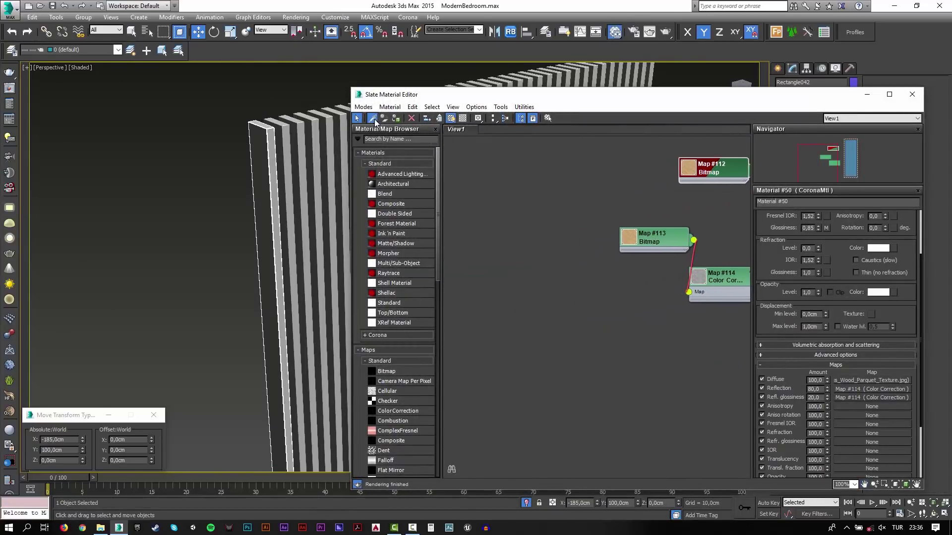
pyautogui.click(271, 205)
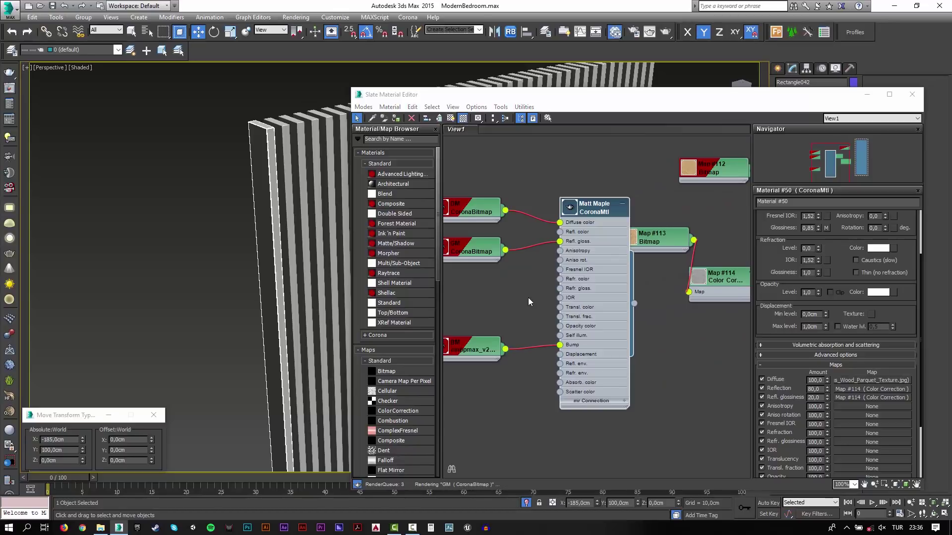
pyautogui.moveTo(519, 299)
pyautogui.mouseDown(button='middle')
pyautogui.moveTo(534, 297)
pyautogui.moveTo(555, 227)
pyautogui.mouseUp(button='middle')
# Show the Matt Maple diffuse map in the viewport and add a UVW Map modifier.
pyautogui.click(550, 209)
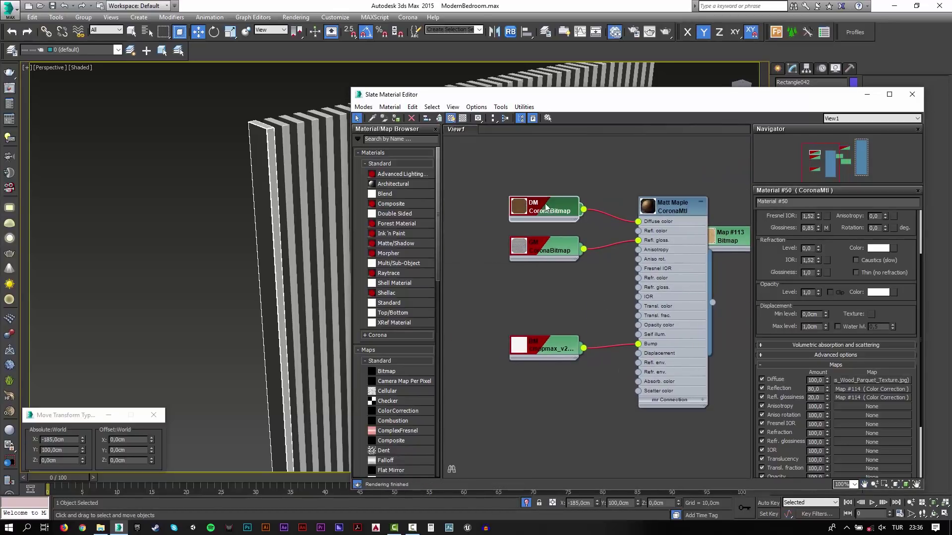
pyautogui.click(450, 118)
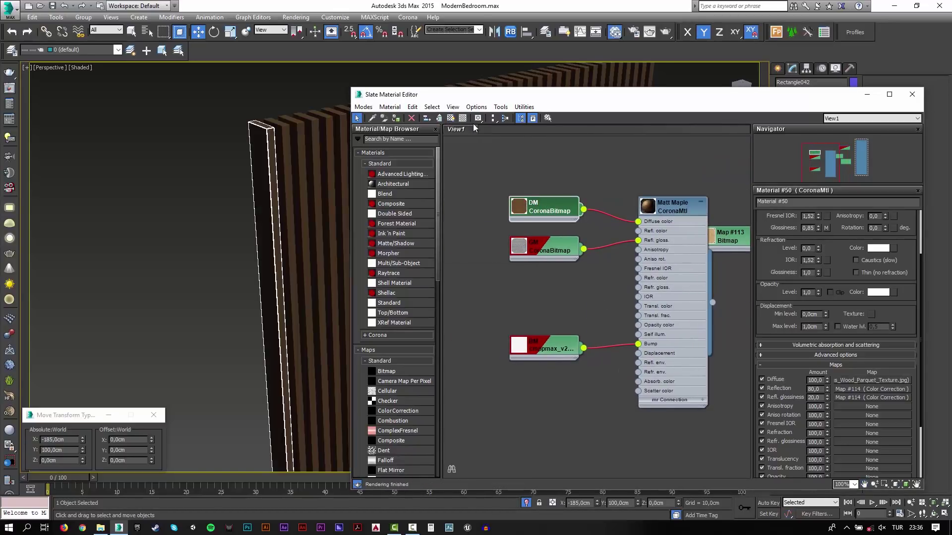
pyautogui.click(451, 119)
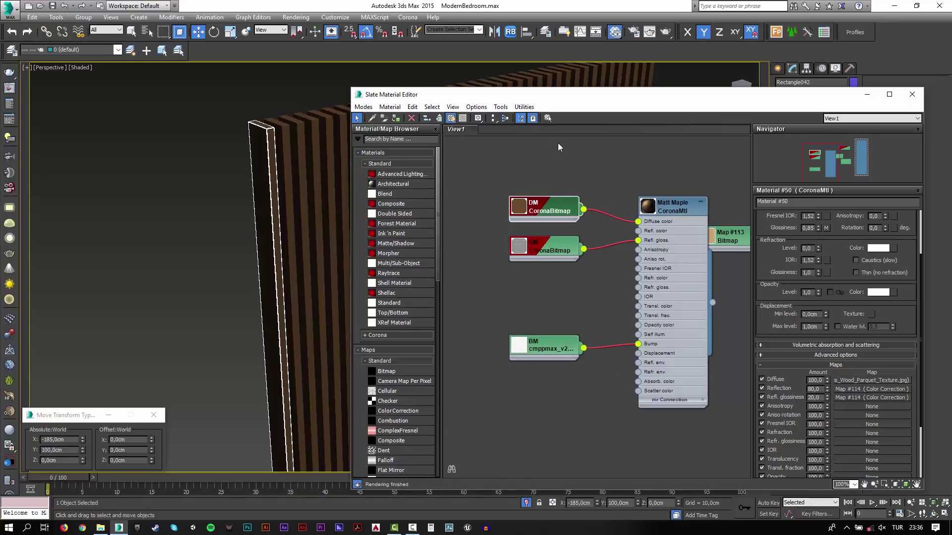
pyautogui.click(867, 94)
pyautogui.click(831, 124)
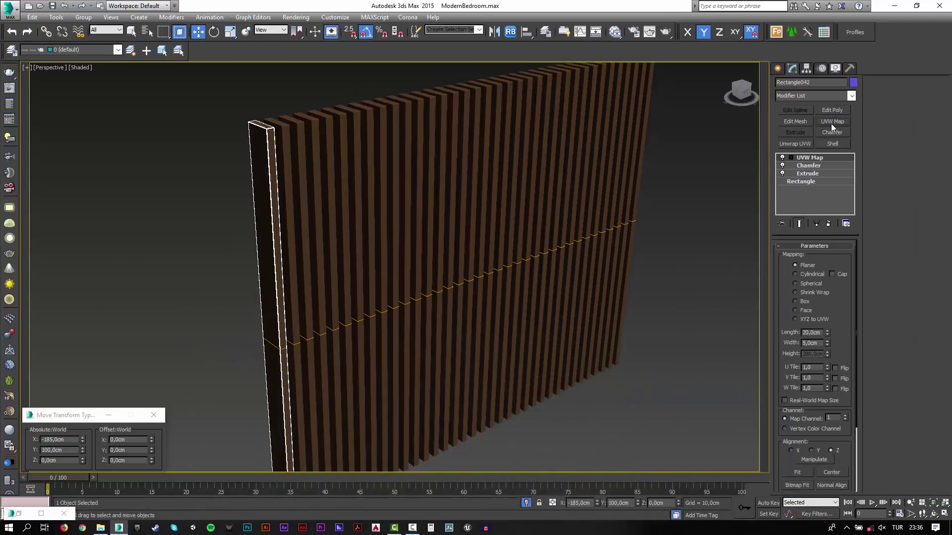
# Switch the slat mapping to Box, zoom in on the panel, and nudge length to 64.2 cm.
pyautogui.click(796, 301)
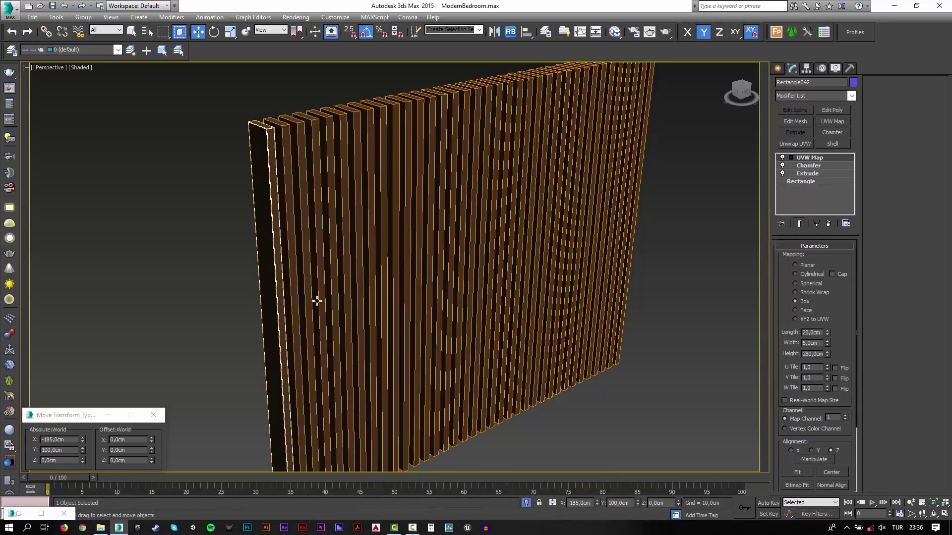
pyautogui.keyDown('alt'); pyautogui.moveTo(317, 301); pyautogui.dragTo(347, 287, button='middle'); pyautogui.keyUp('alt')
pyautogui.scroll(5, 277, 279)
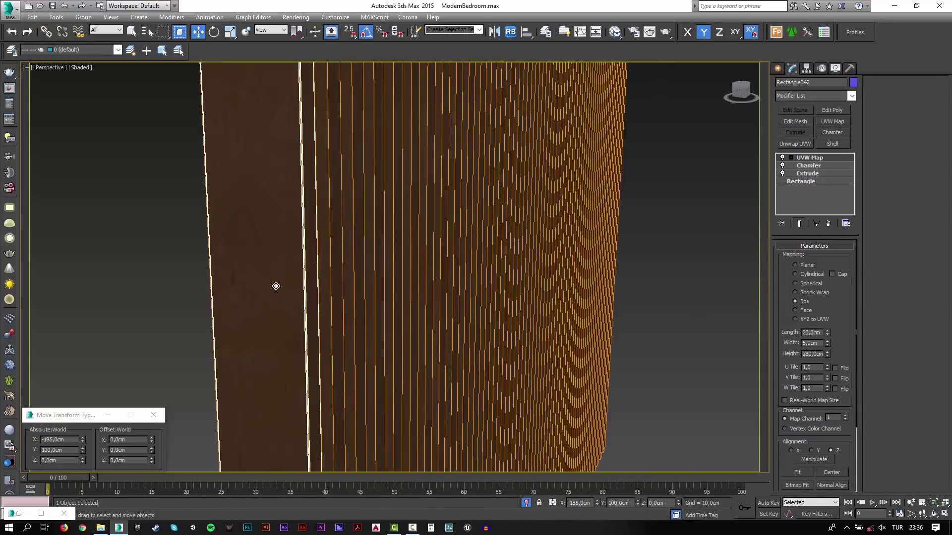
pyautogui.moveTo(276, 285); pyautogui.dragTo(445, 210, button='middle')
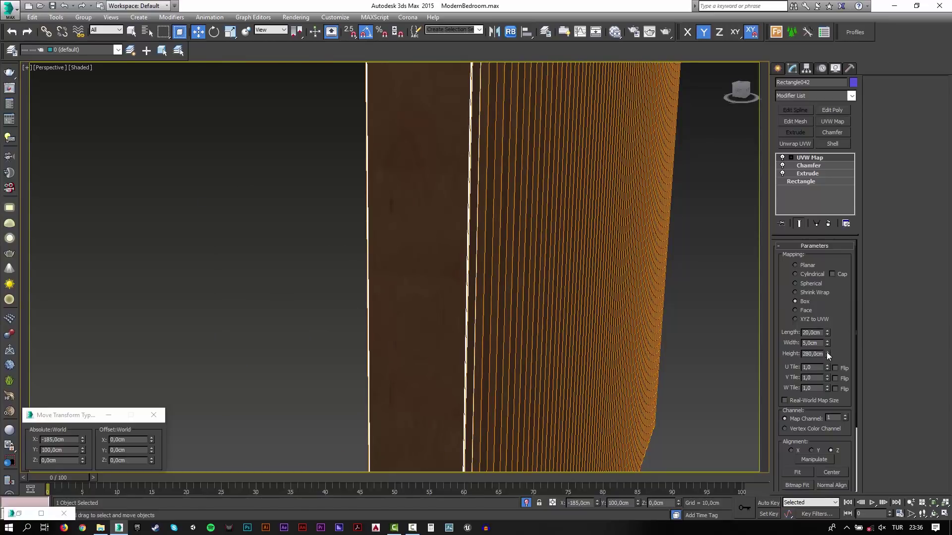
pyautogui.moveTo(827, 332); pyautogui.dragTo(827, 297)
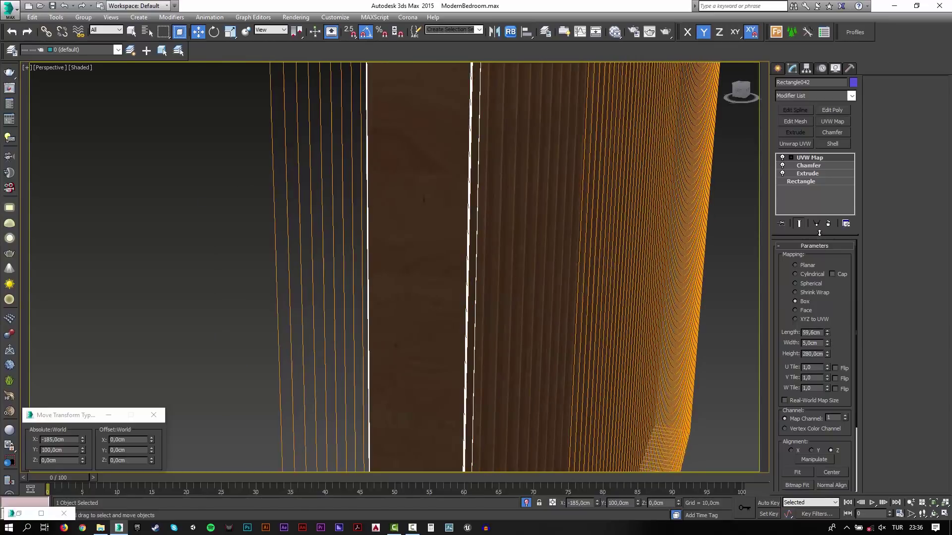
# Rotate the mapping gizmo about 85°, undo it, then drag length to ~135 and height to ~95 cm.
pyautogui.click(791, 158)
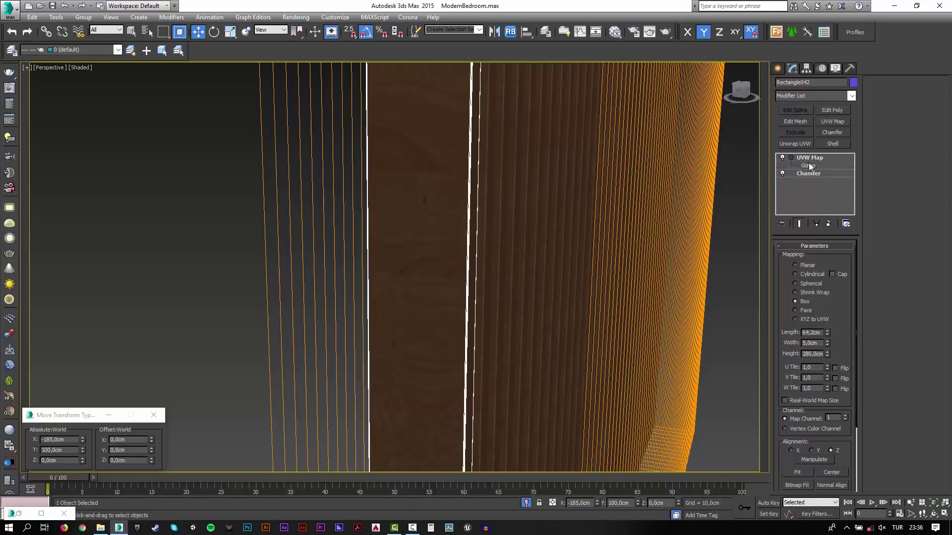
pyautogui.click(808, 165)
pyautogui.press('e')
pyautogui.moveTo(441, 400); pyautogui.dragTo(432, 350)
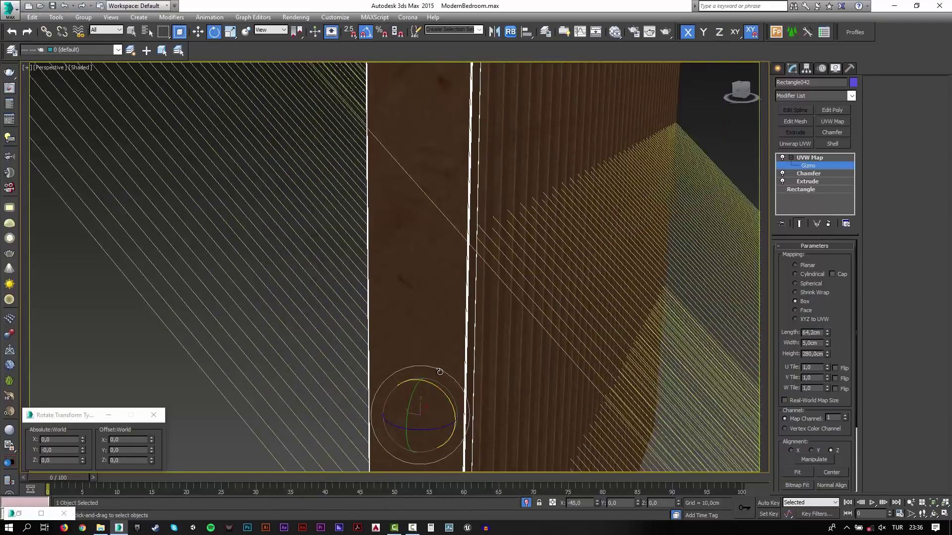
pyautogui.hotkey('ctrl', 'z')
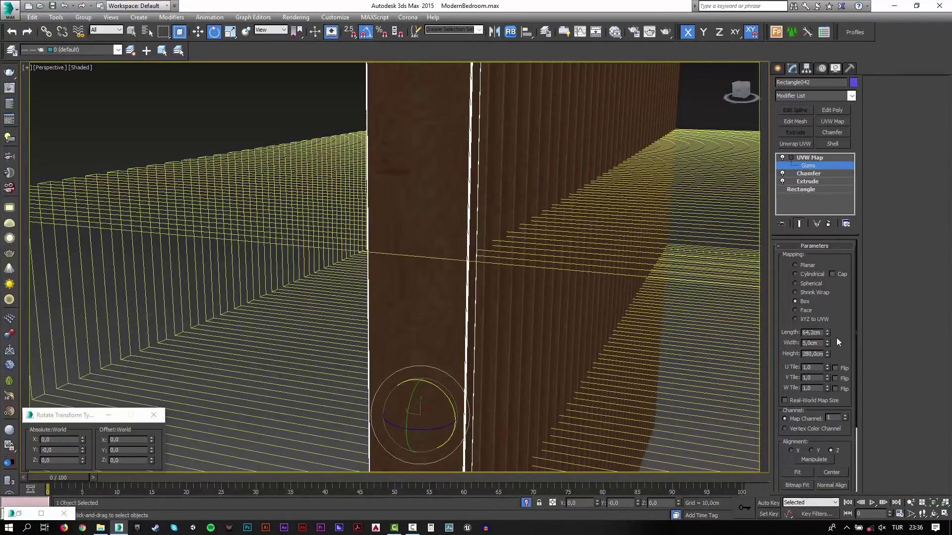
pyautogui.moveTo(826, 335); pyautogui.dragTo(832, 277)
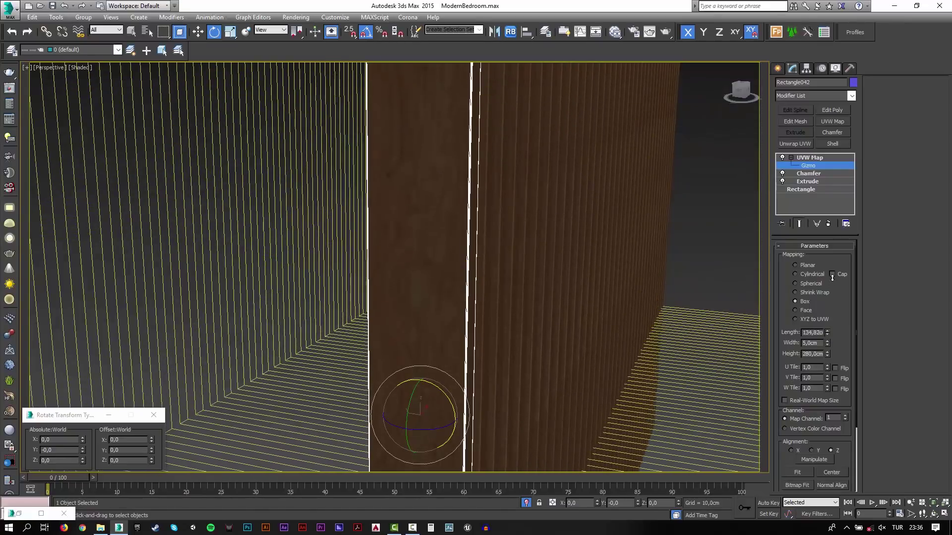
pyautogui.moveTo(826, 354); pyautogui.dragTo(832, 402)
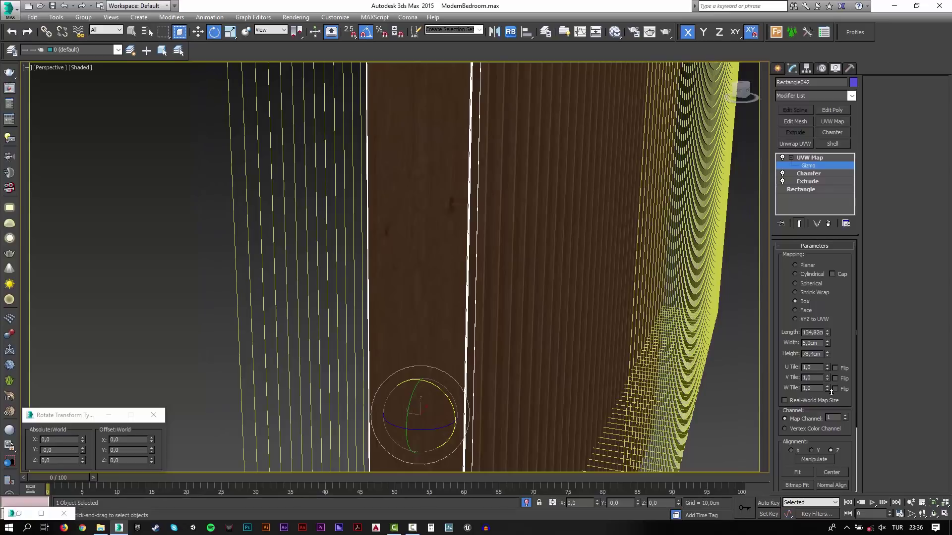
# Set the box mapping length, width and height to 100 cm and leave Gizmo sub-object mode.
pyautogui.doubleClick(815, 333)
pyautogui.write('100')
pyautogui.press('Tab')
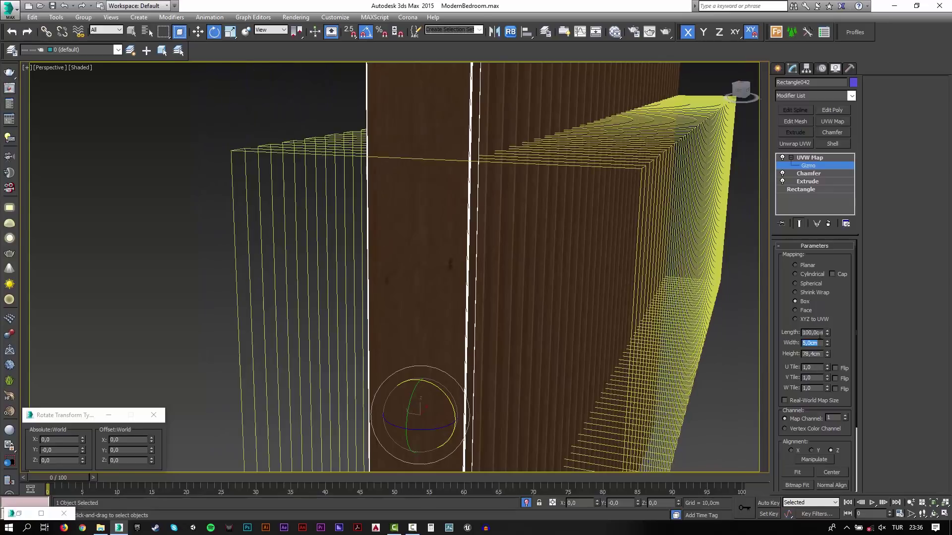
pyautogui.write('100')
pyautogui.press('Tab')
pyautogui.write('100')
pyautogui.press('Tab')
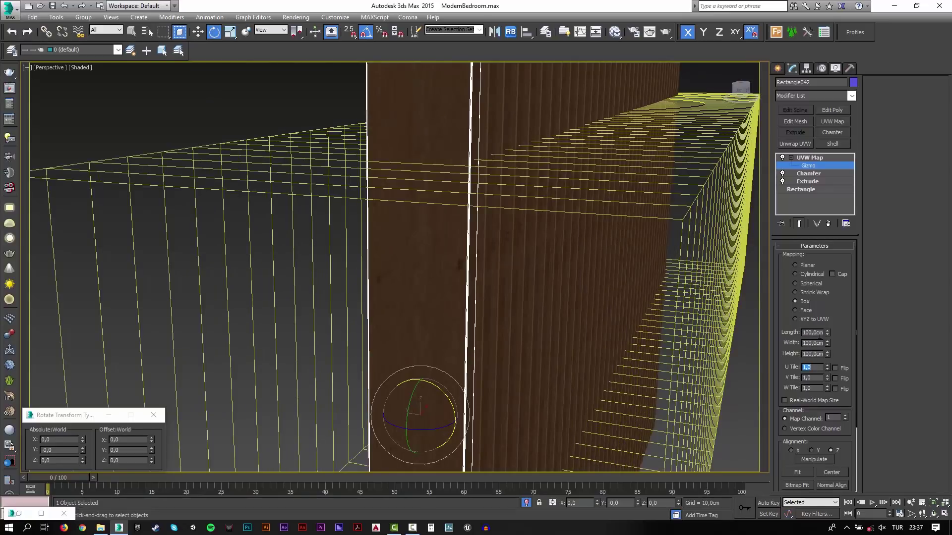
pyautogui.scroll(-2, 533, 275)
pyautogui.scroll(-2, 506, 275)
pyautogui.scroll(-2, 504, 278)
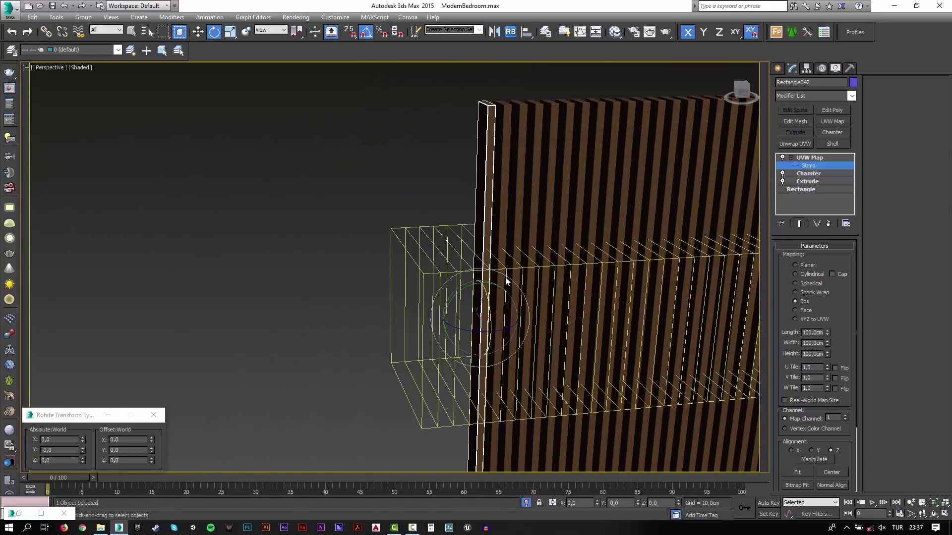
pyautogui.click(806, 158)
# View the whole bedroom through Camera001 with isolation off and all objects unhidden.
pyautogui.click(260, 155)
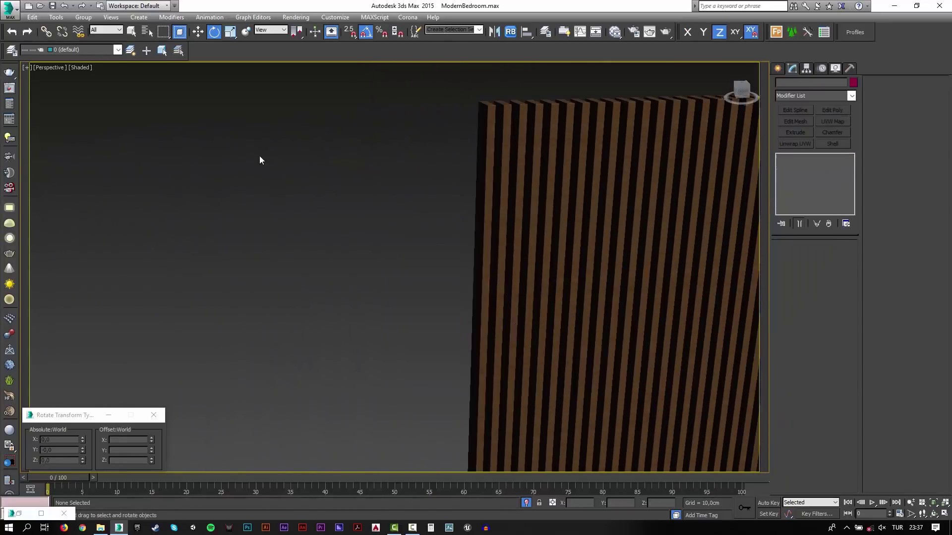
pyautogui.press('c')
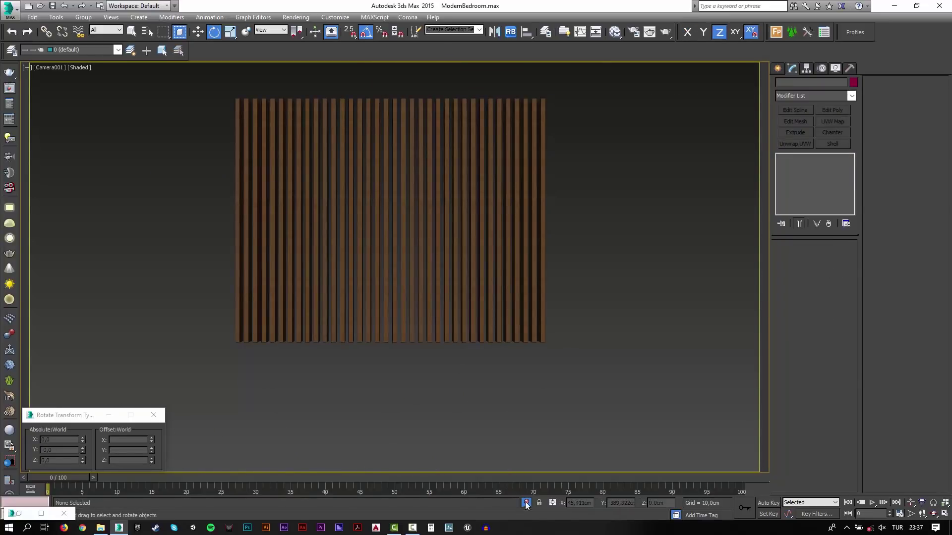
pyautogui.click(526, 503)
pyautogui.rightClick(498, 353)
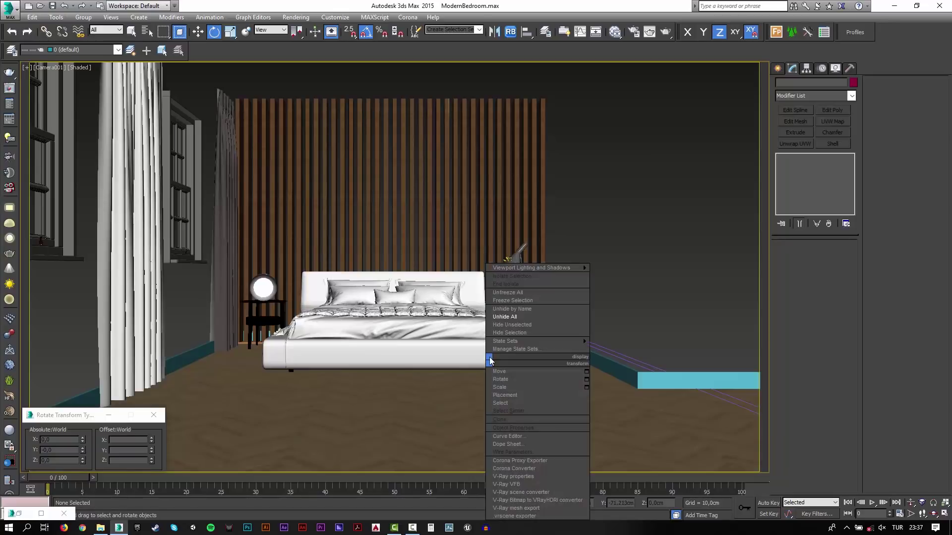
pyautogui.click(496, 317)
# Assign the Interior Paint Semi-Gloss Papyrus White preset to the wall and ceiling.
pyautogui.click(628, 250)
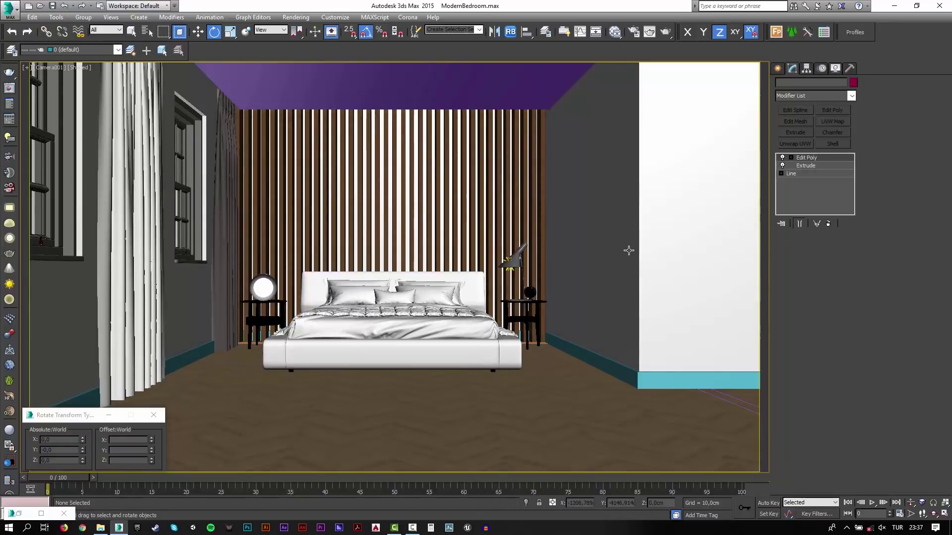
pyautogui.press('m')
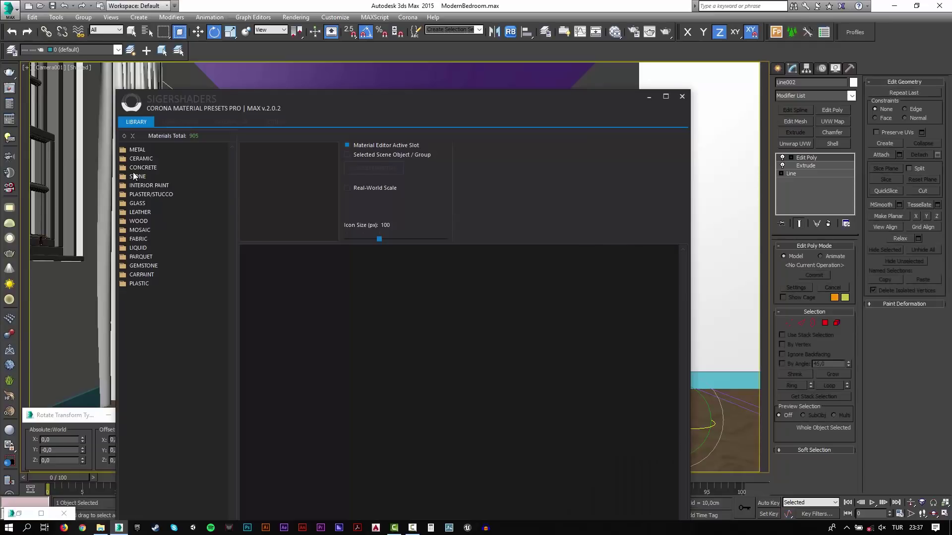
pyautogui.click(141, 186)
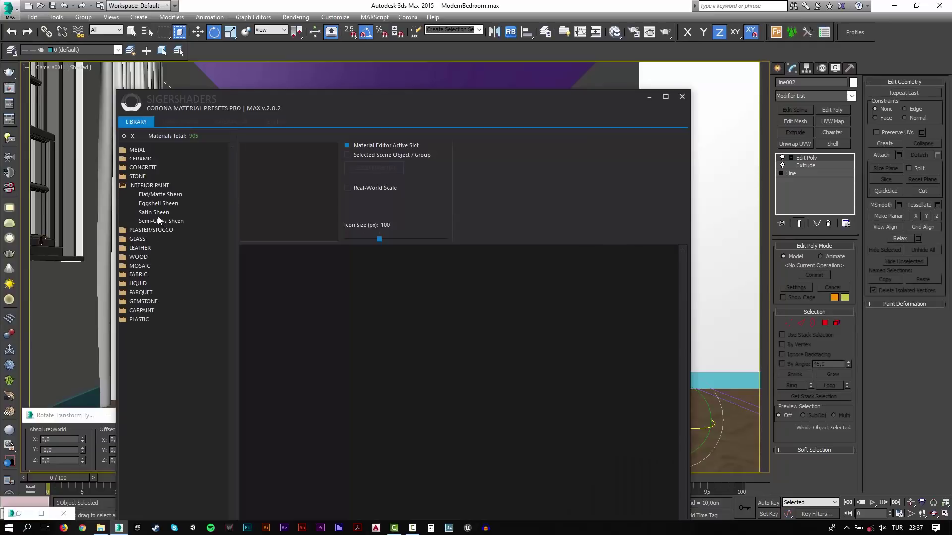
pyautogui.click(158, 219)
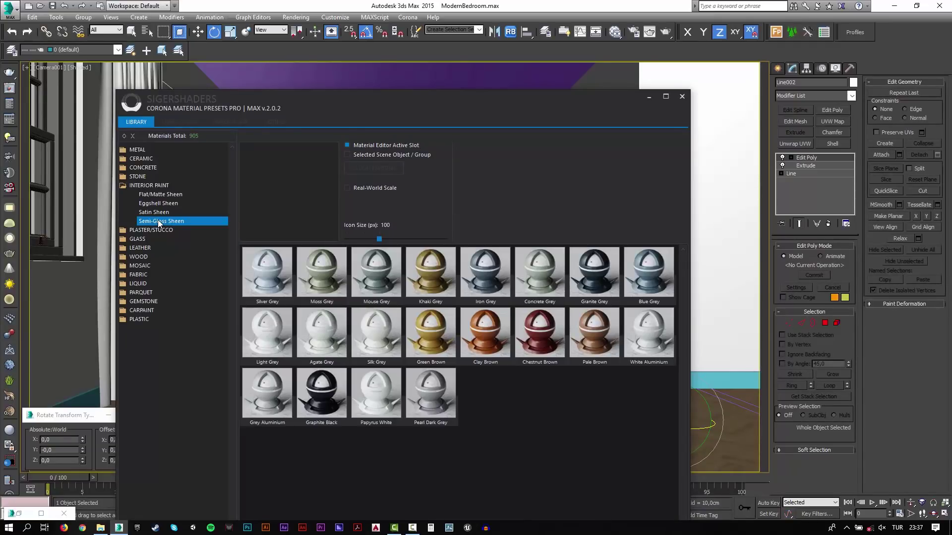
pyautogui.click(367, 376)
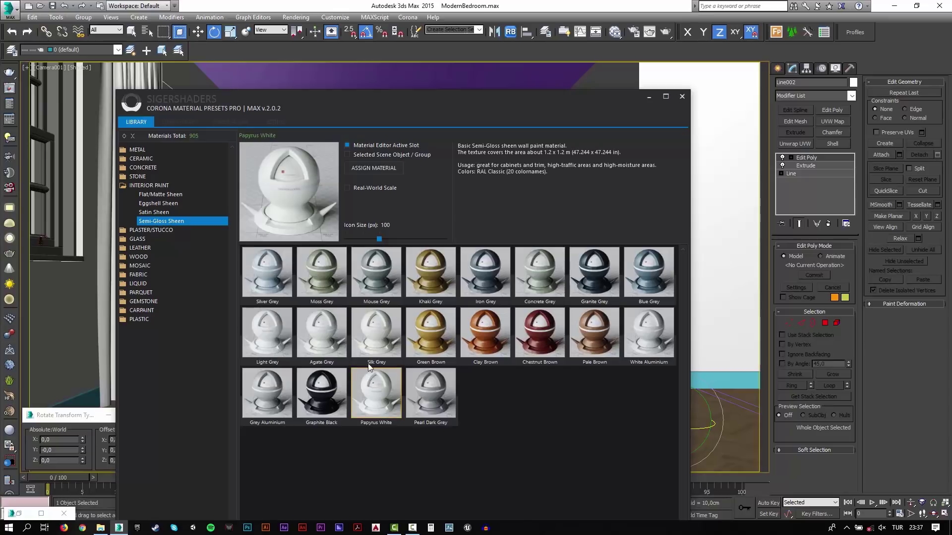
pyautogui.click(348, 155)
pyautogui.click(352, 169)
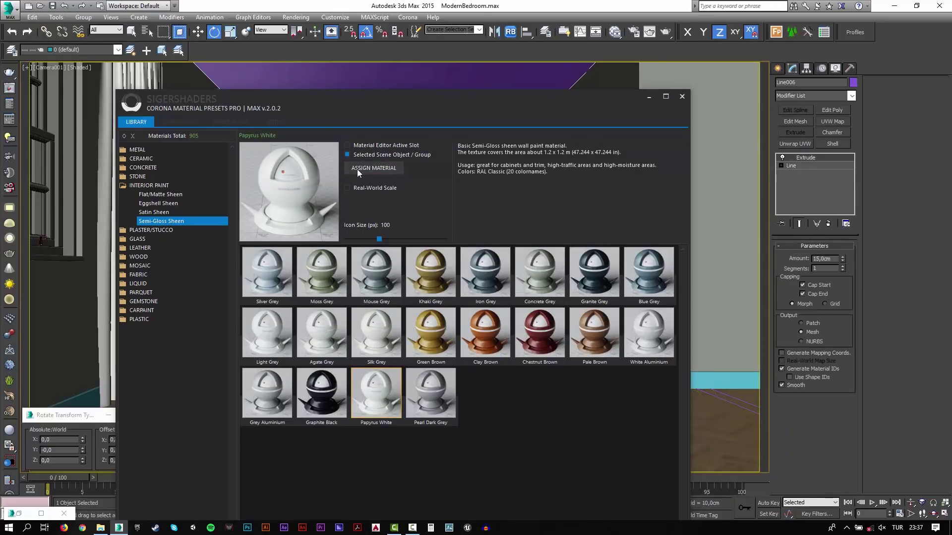
pyautogui.click(356, 168)
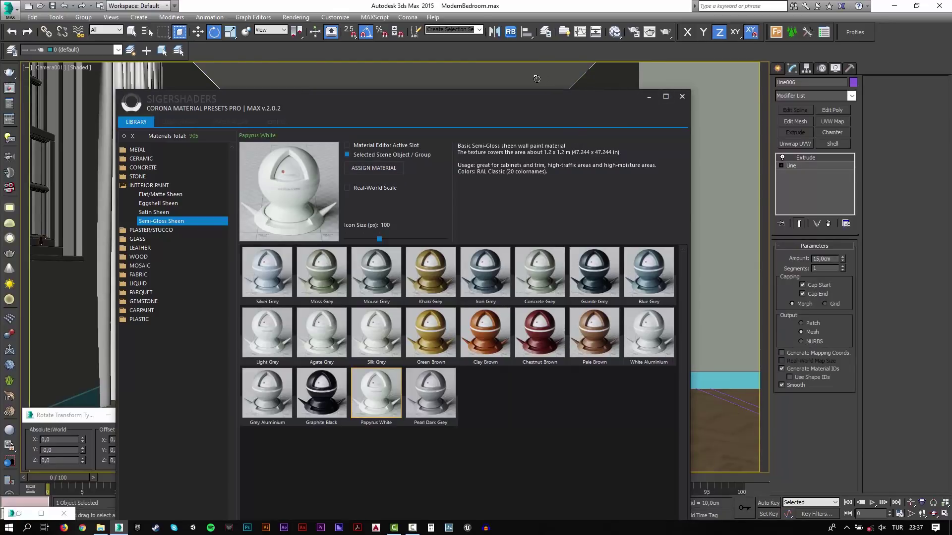
# Give the wall a Box UVW Map of 100×100×100 cm, then select the cyan baseboard.
pyautogui.click(647, 98)
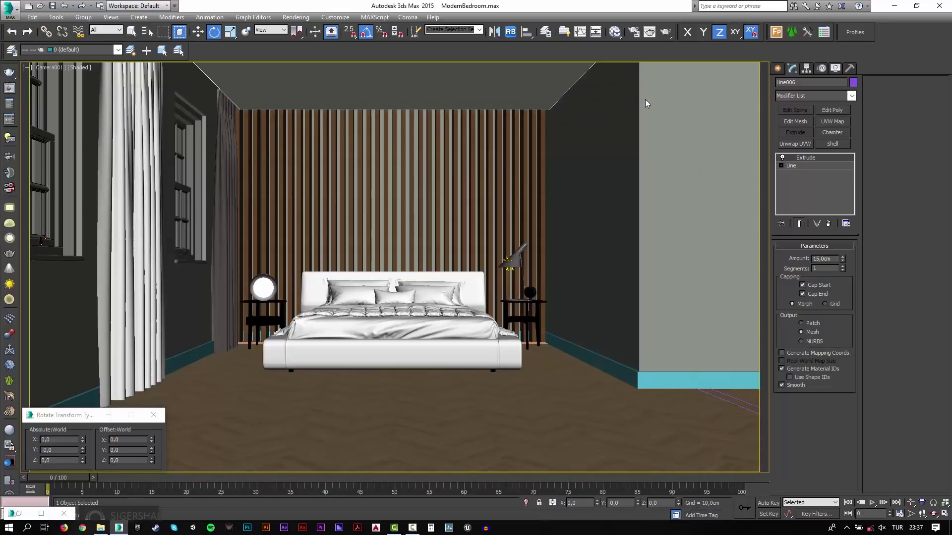
pyautogui.click(832, 121)
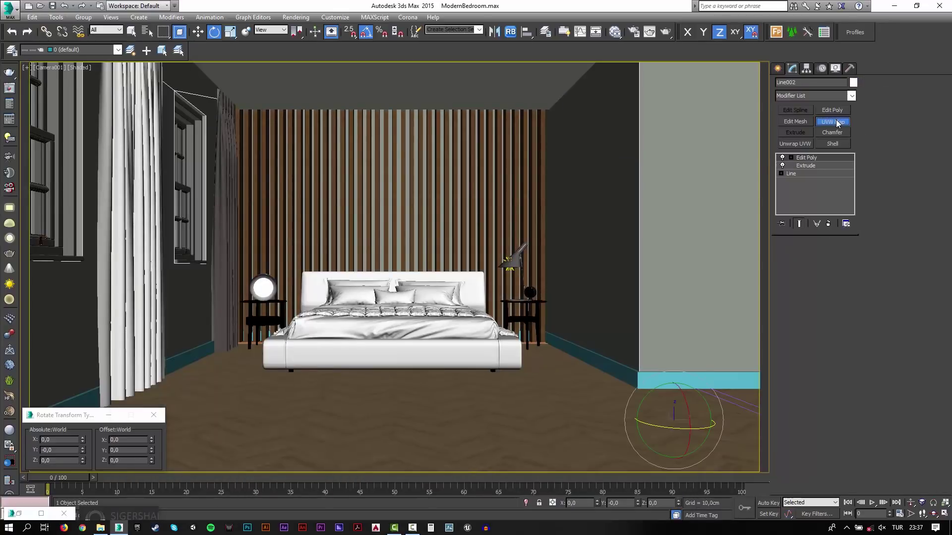
pyautogui.click(804, 302)
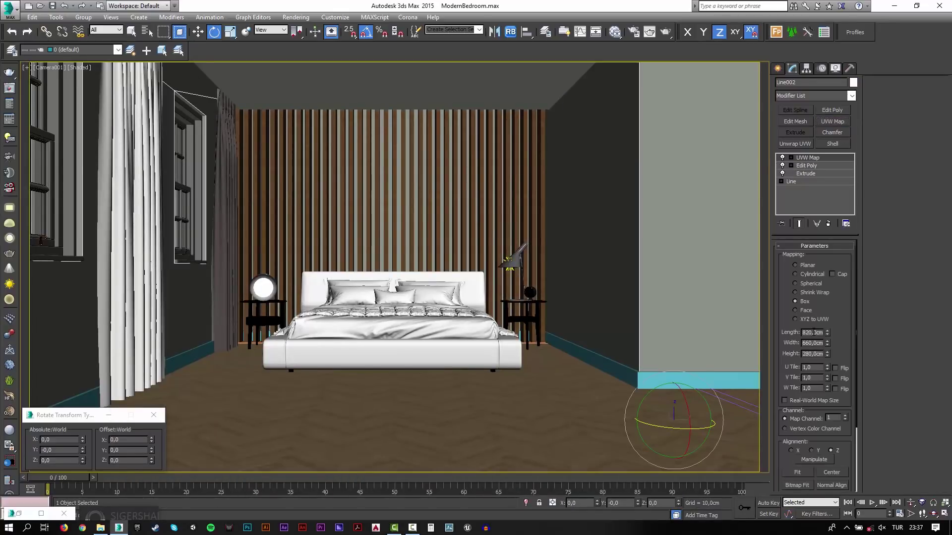
pyautogui.doubleClick(813, 333)
pyautogui.write('100')
pyautogui.press('Tab')
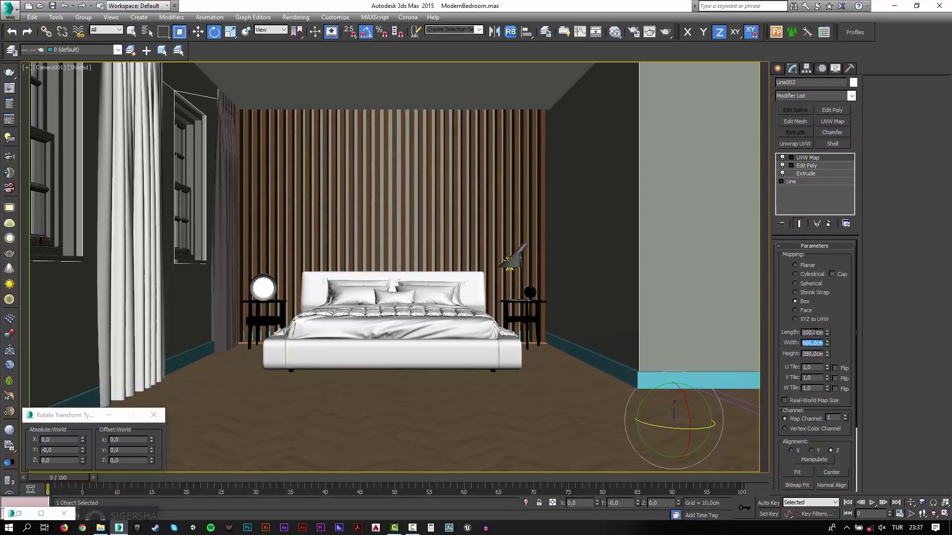
pyautogui.write('100')
pyautogui.press('Tab')
pyautogui.write('100')
pyautogui.press('Tab')
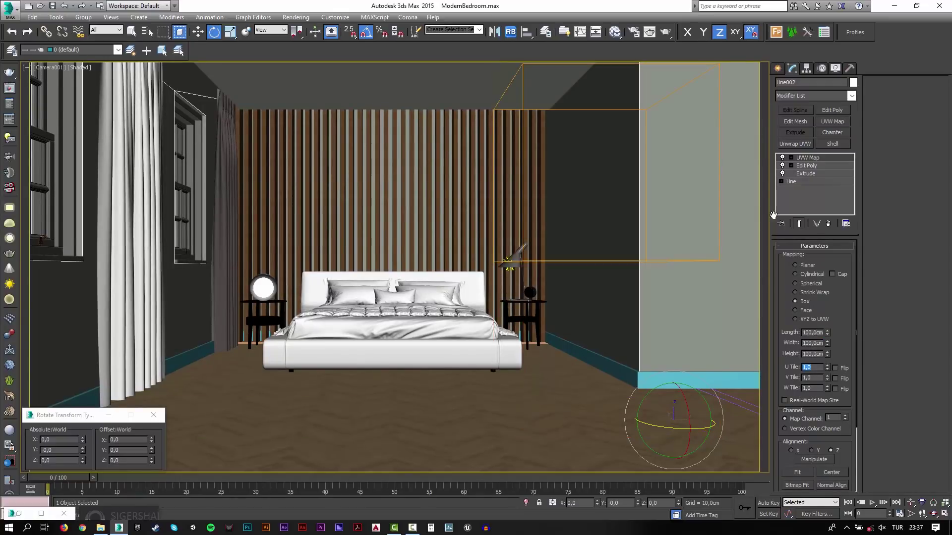
pyautogui.click(478, 89)
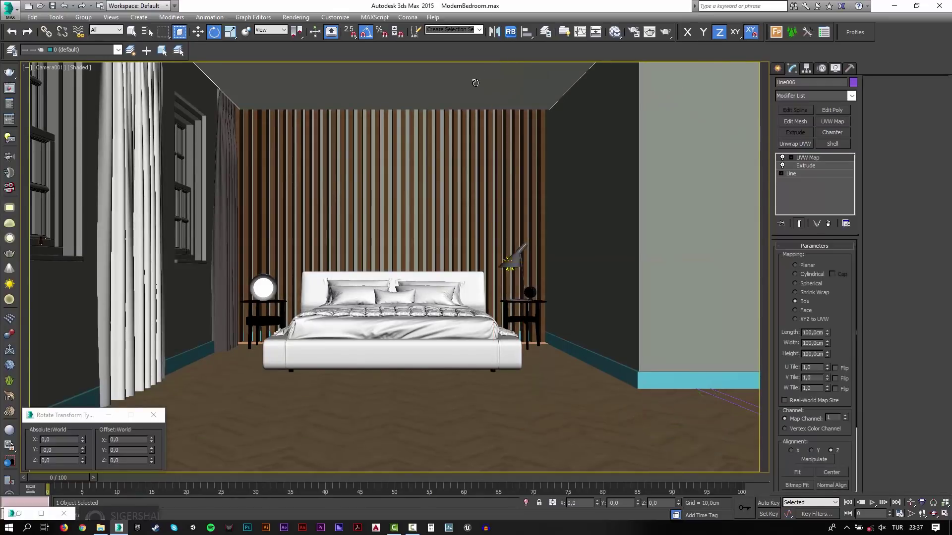
pyautogui.click(592, 358)
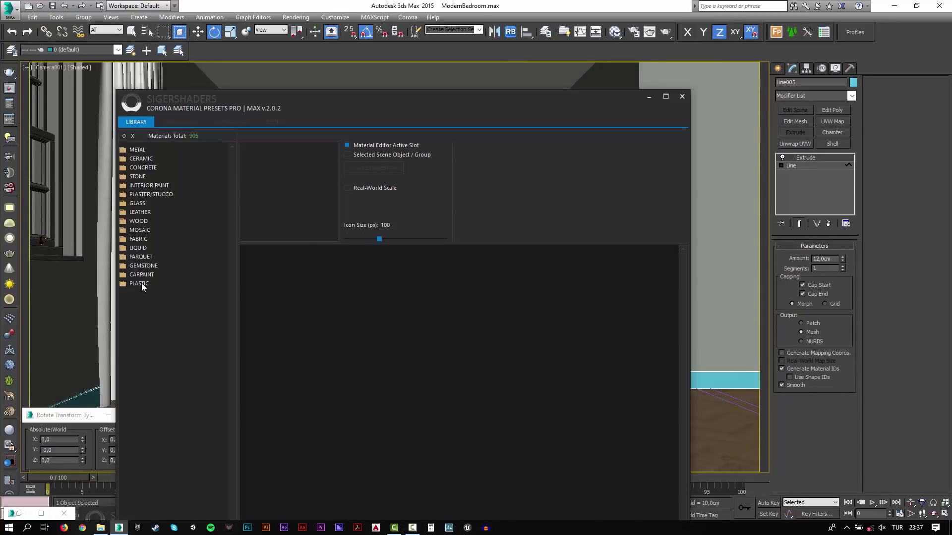
# Assign the Plastic > PVC Foam Board > White preset to the baseboard, closing both windows afterwards.
pyautogui.click(142, 285)
pyautogui.click(147, 310)
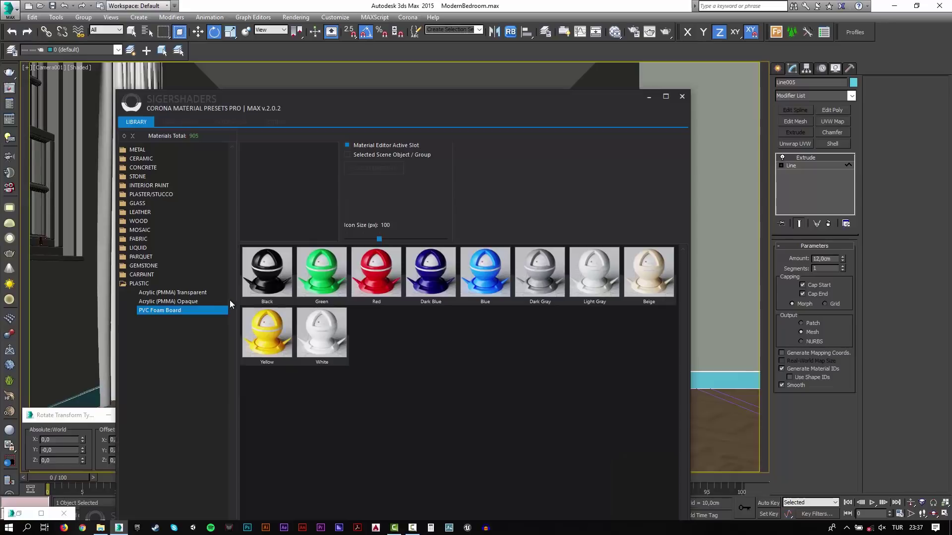
pyautogui.click(326, 322)
pyautogui.click(348, 154)
pyautogui.click(359, 169)
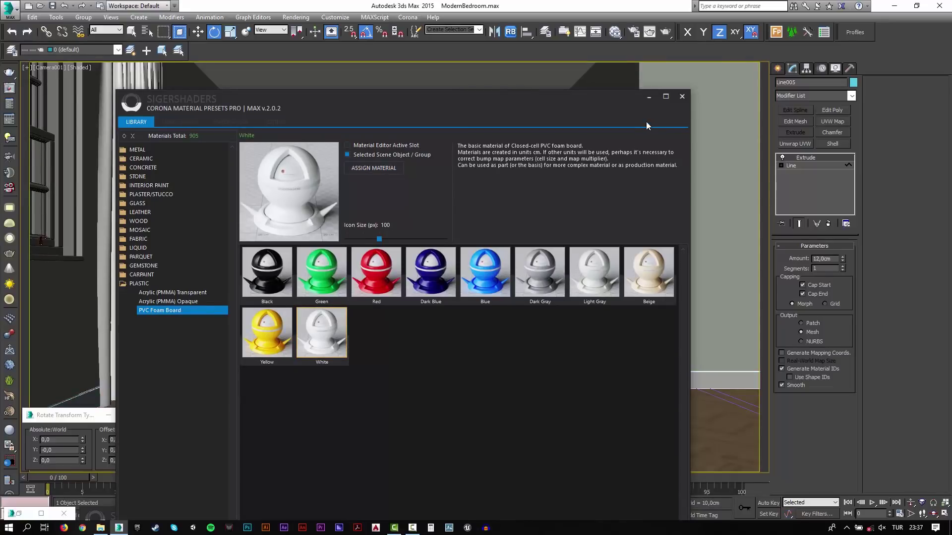
pyautogui.click(681, 97)
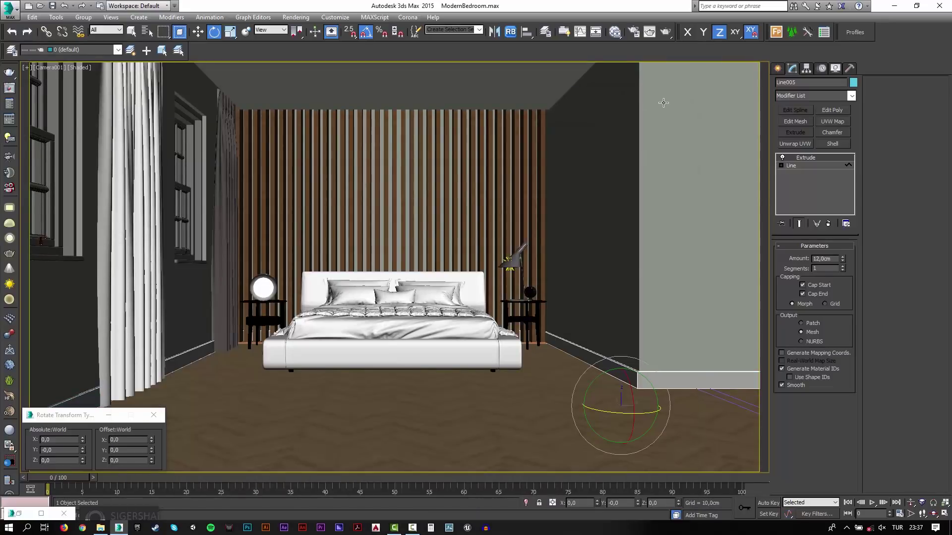
pyautogui.click(153, 415)
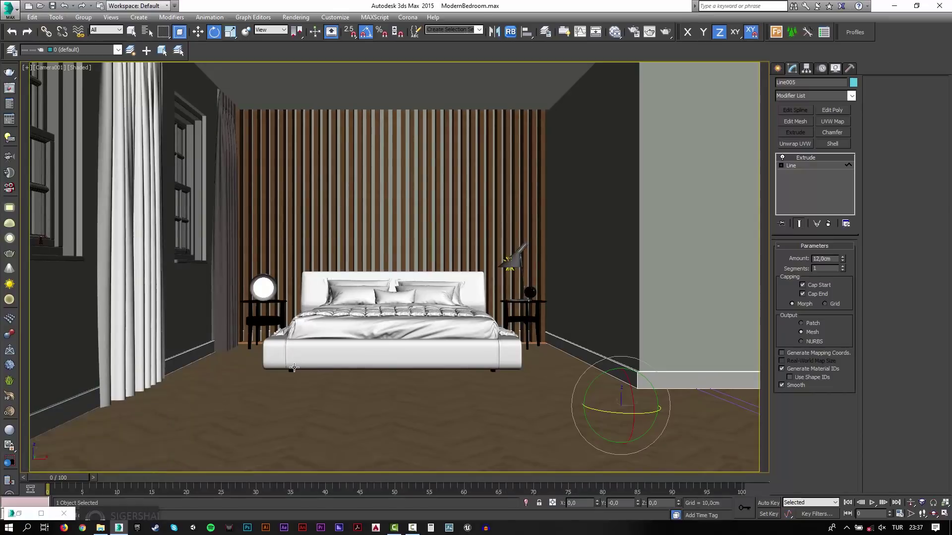
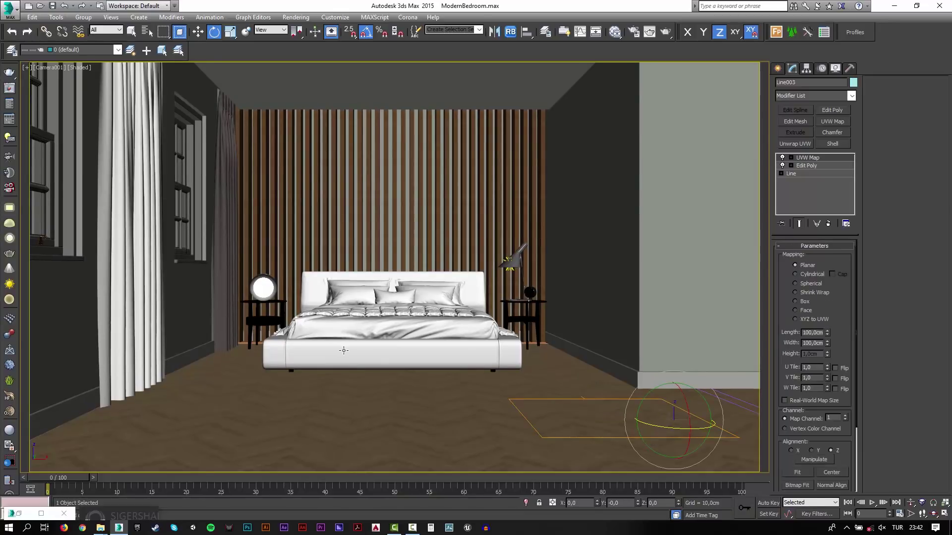
# Merge the Vintage Armchair from armchairs/93/93_corona.max into the bedroom scene.
pyautogui.click(344, 350)
pyautogui.click(5, 5)
pyautogui.moveTo(35, 146)
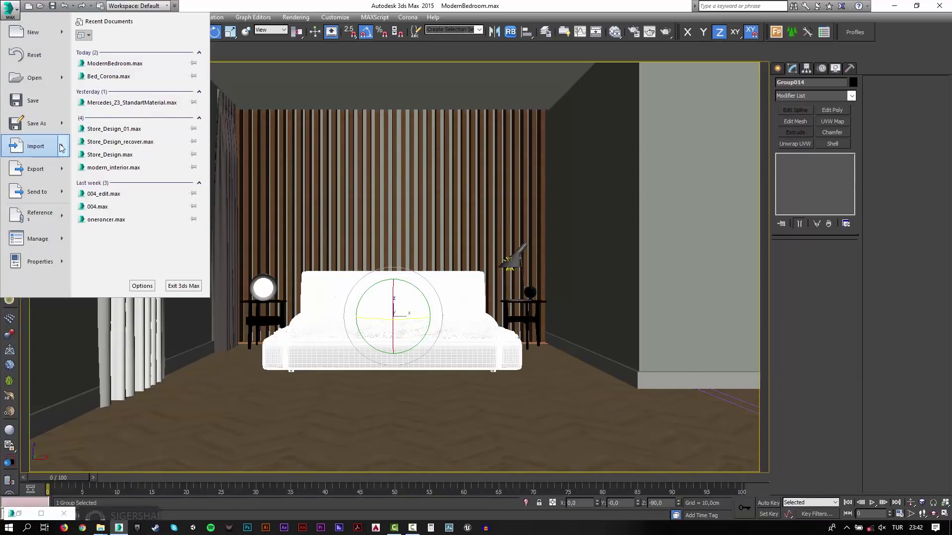
pyautogui.click(90, 88)
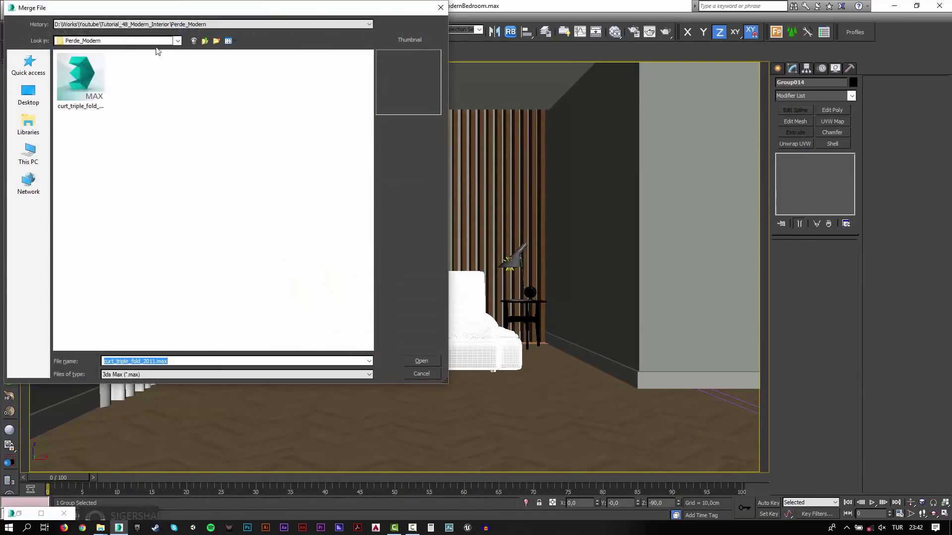
pyautogui.click(204, 42)
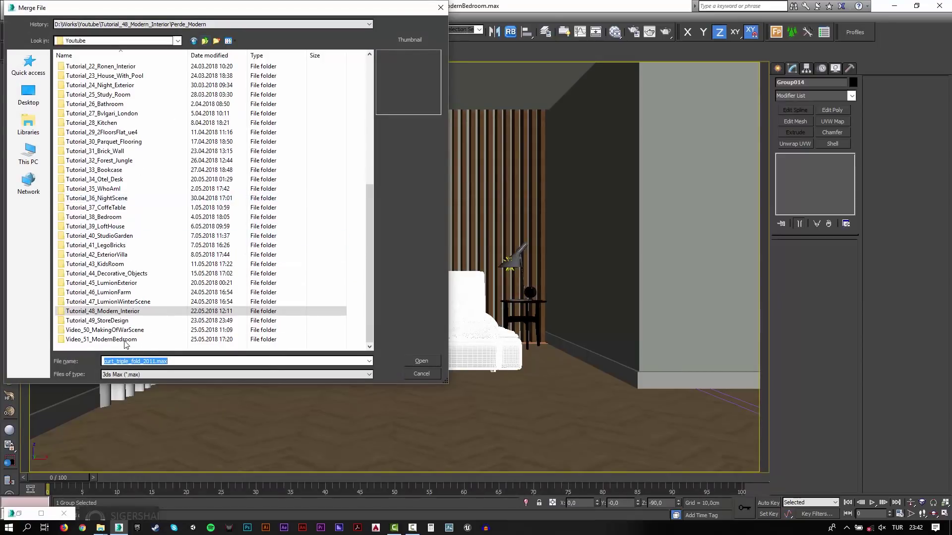
pyautogui.doubleClick(124, 341)
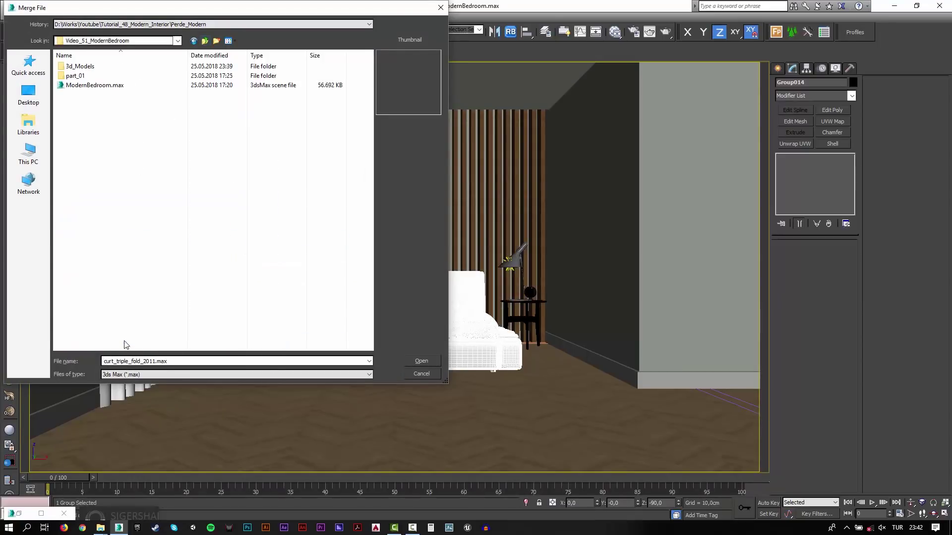
pyautogui.doubleClick(104, 68)
pyautogui.doubleClick(102, 68)
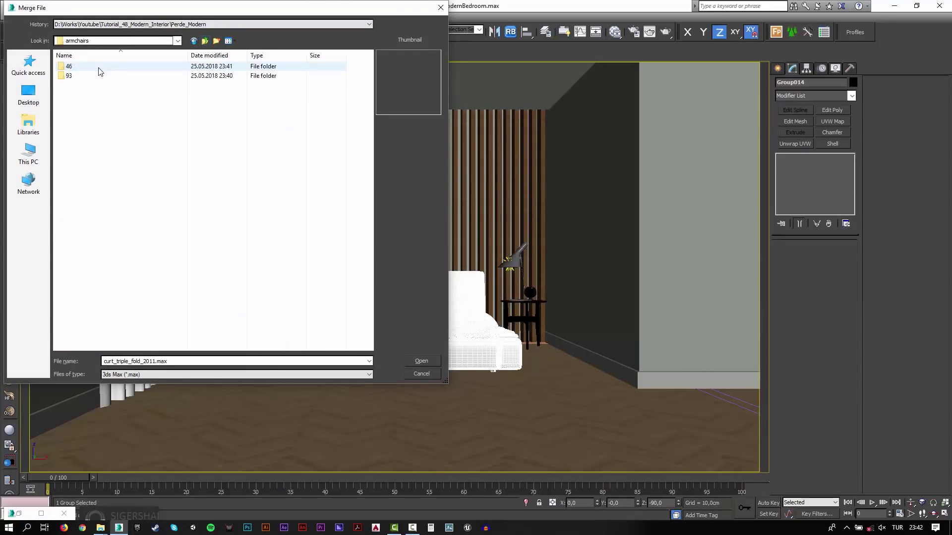
pyautogui.doubleClick(97, 75)
pyautogui.click(127, 87)
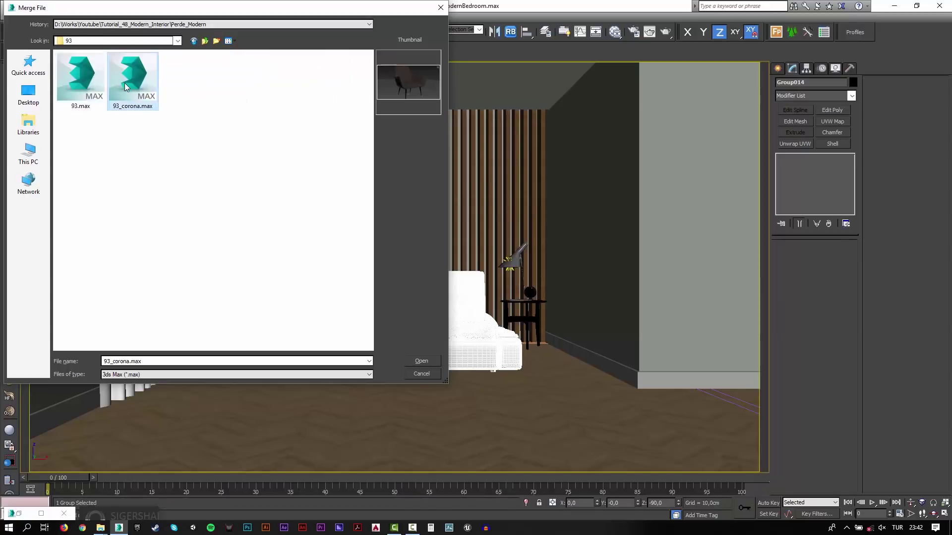
pyautogui.doubleClick(125, 87)
pyautogui.click(406, 190)
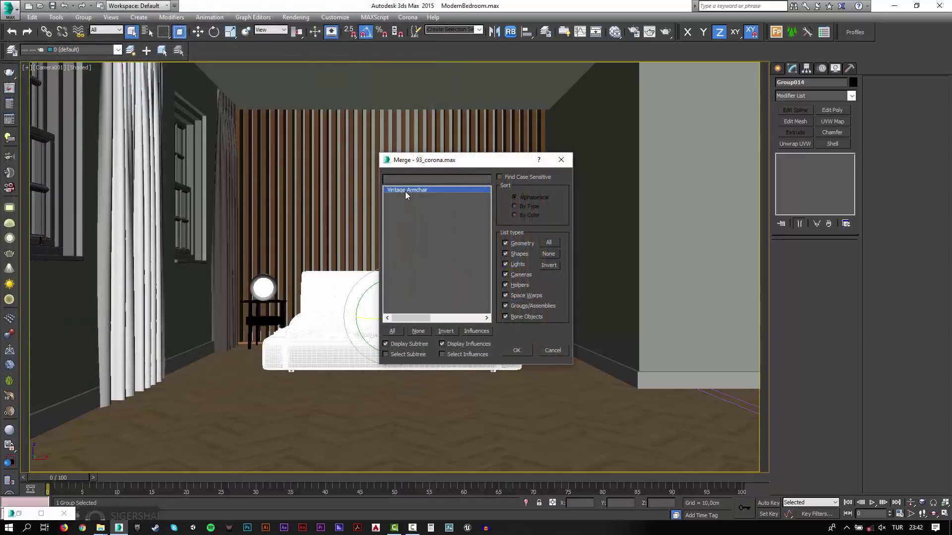
pyautogui.doubleClick(406, 191)
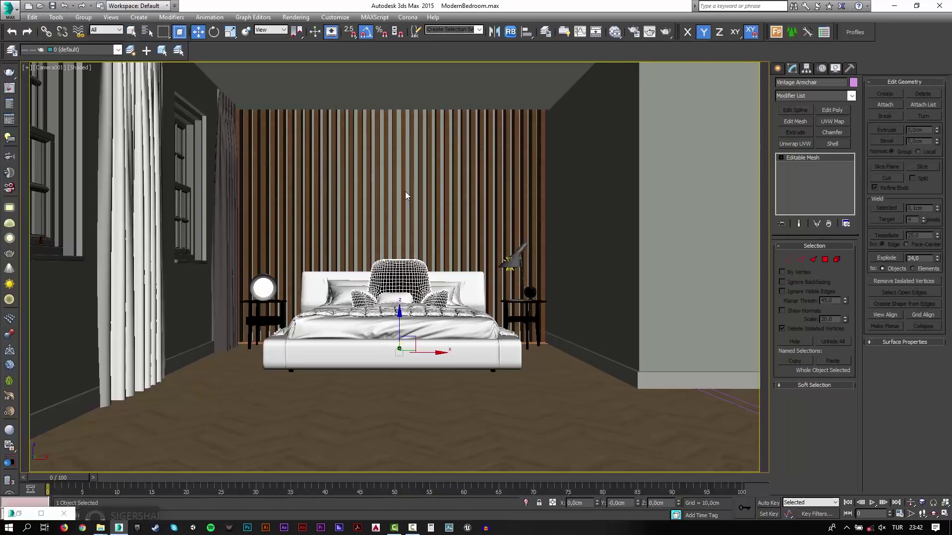
# Place the armchair near the left front wall, rotated about 45° beside the bed.
pyautogui.press('t')
pyautogui.press('F3')
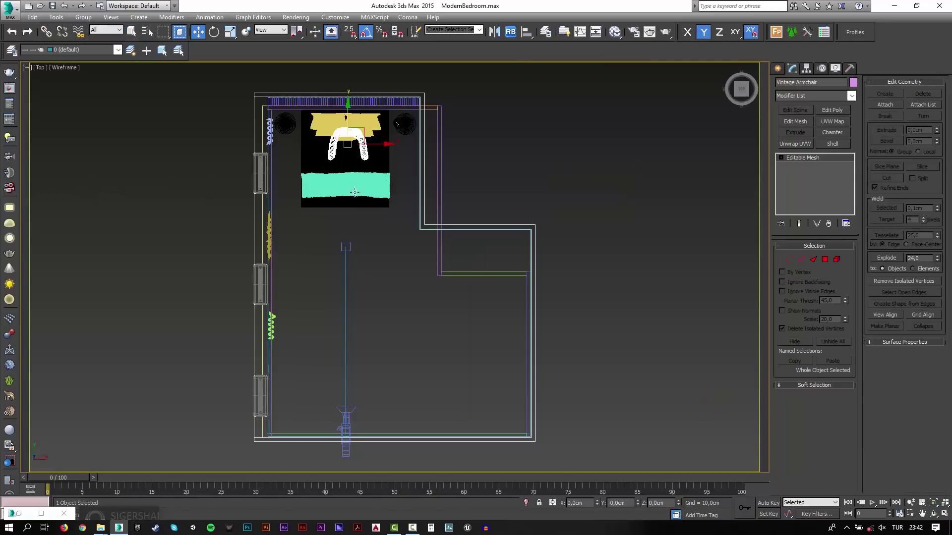
pyautogui.moveTo(359, 128); pyautogui.dragTo(319, 305)
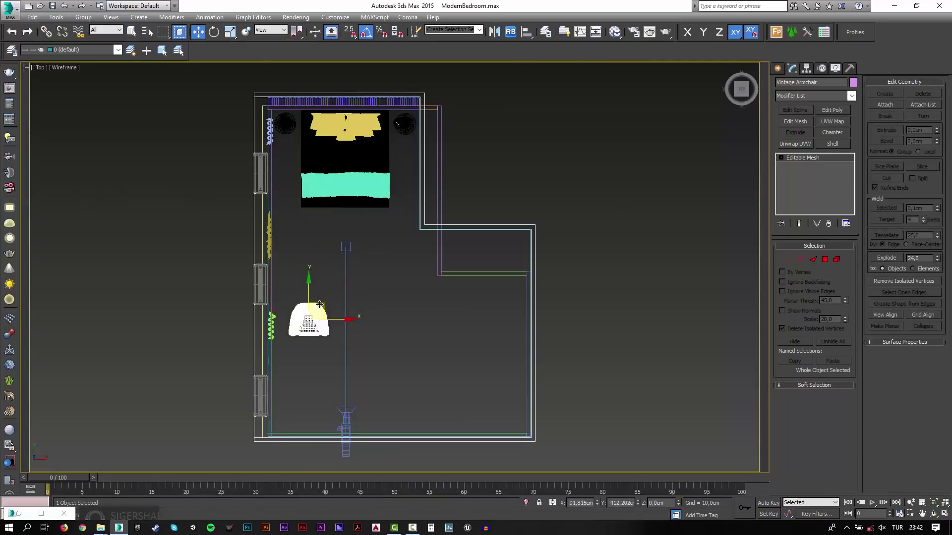
pyautogui.press('z')
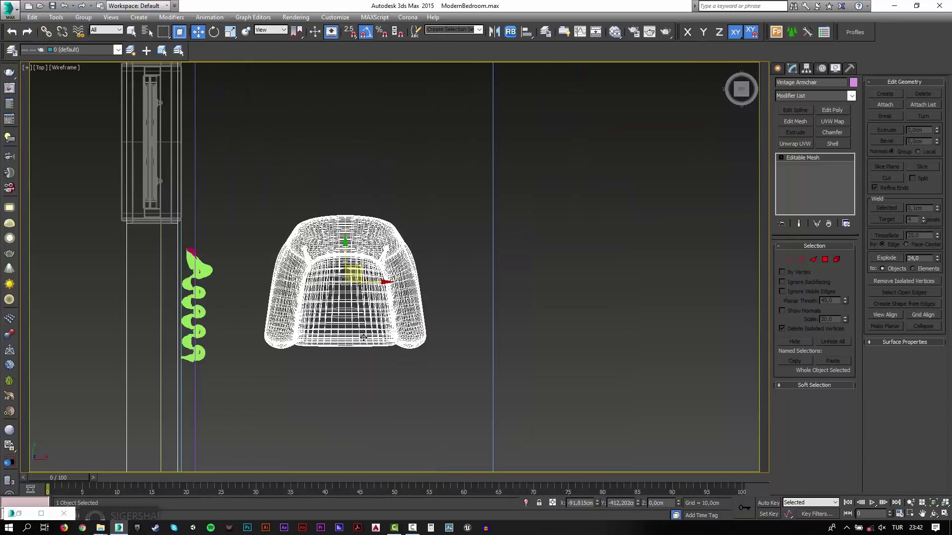
pyautogui.press('e')
pyautogui.moveTo(365, 314); pyautogui.dragTo(384, 303)
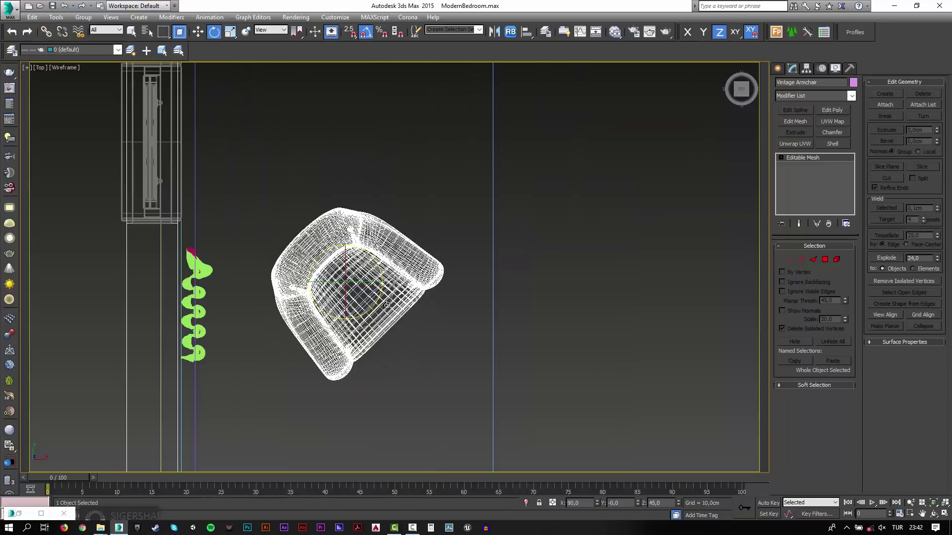
pyautogui.press('w')
pyautogui.moveTo(362, 268); pyautogui.dragTo(330, 197)
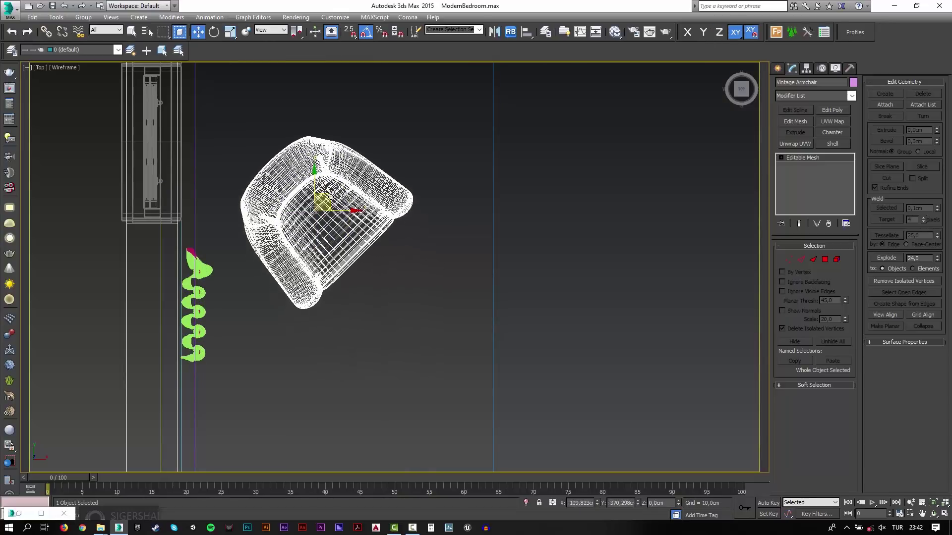
pyautogui.press('c')
pyautogui.press('F3')
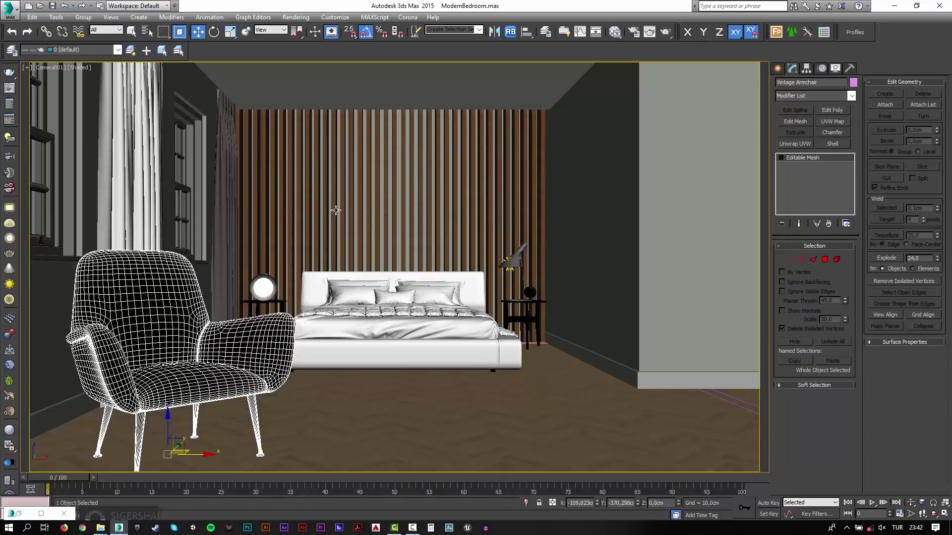
# Merge the round side table from 46a_corona.max into the scene.
pyautogui.click(10, 11)
pyautogui.moveTo(36, 146)
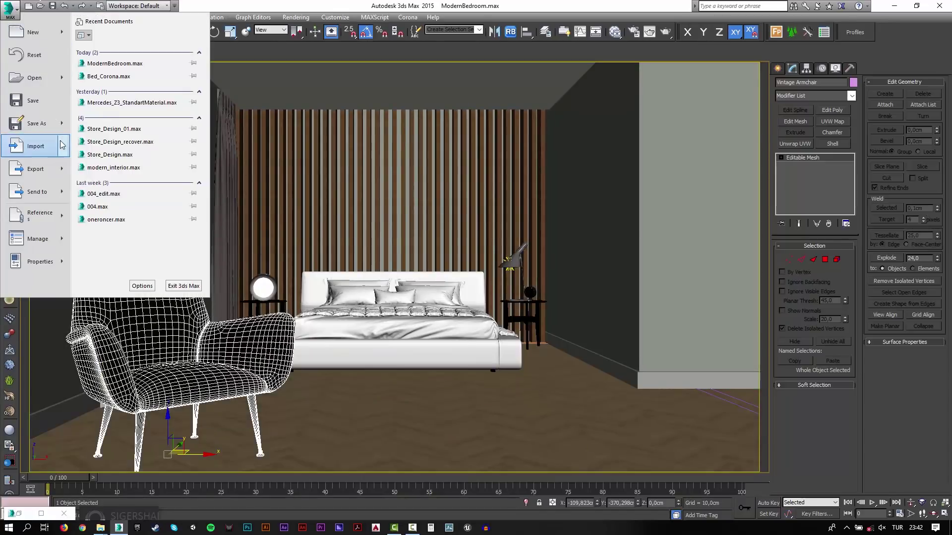
pyautogui.click(107, 80)
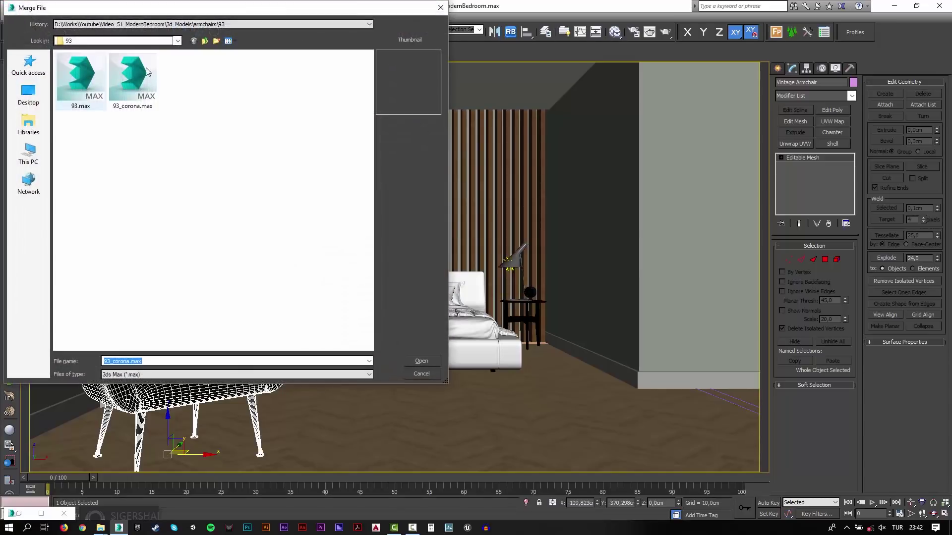
pyautogui.click(205, 42)
pyautogui.doubleClick(128, 70)
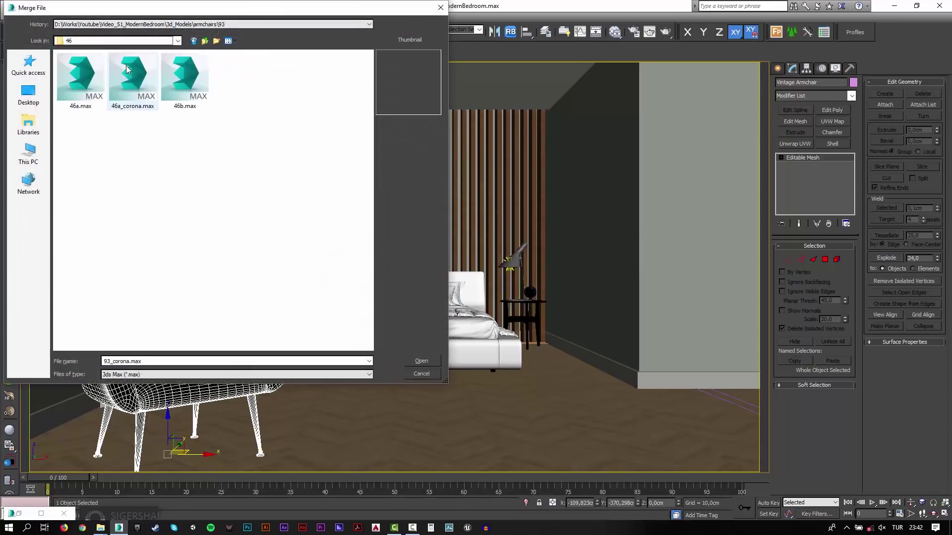
pyautogui.click(141, 82)
pyautogui.doubleClick(141, 81)
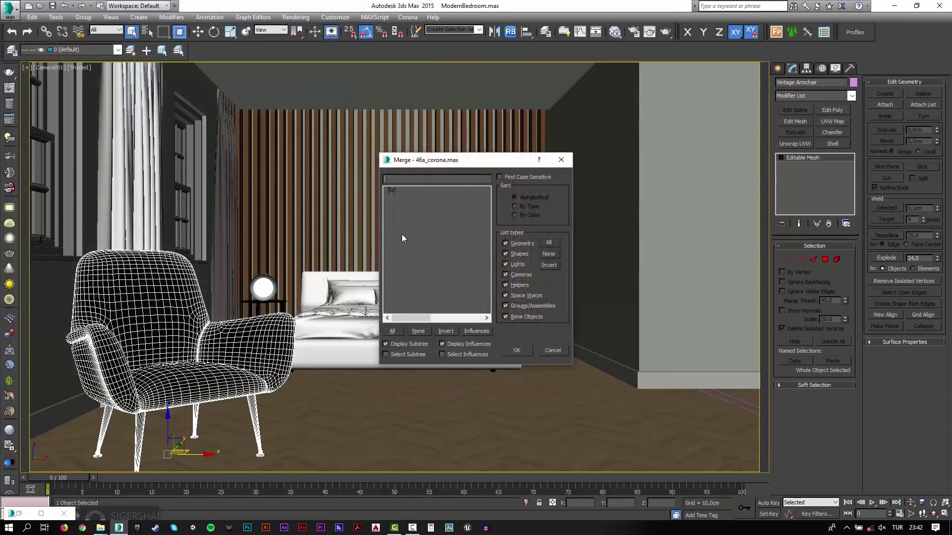
pyautogui.doubleClick(391, 189)
# Move the side table next to the armchair and rotate it 55° around Z.
pyautogui.press('w')
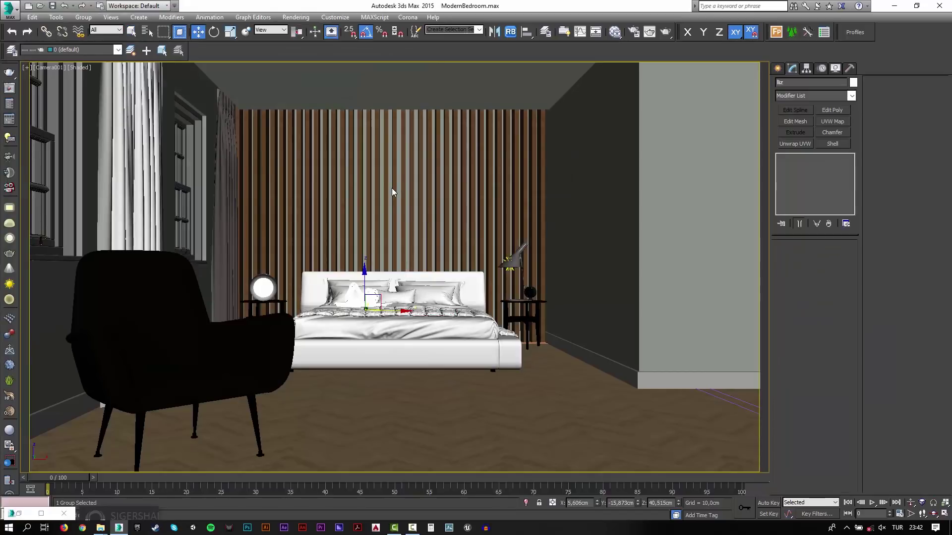
pyautogui.press('t')
pyautogui.scroll(-2, 392, 190)
pyautogui.press('F3')
pyautogui.scroll(-2, 392, 208)
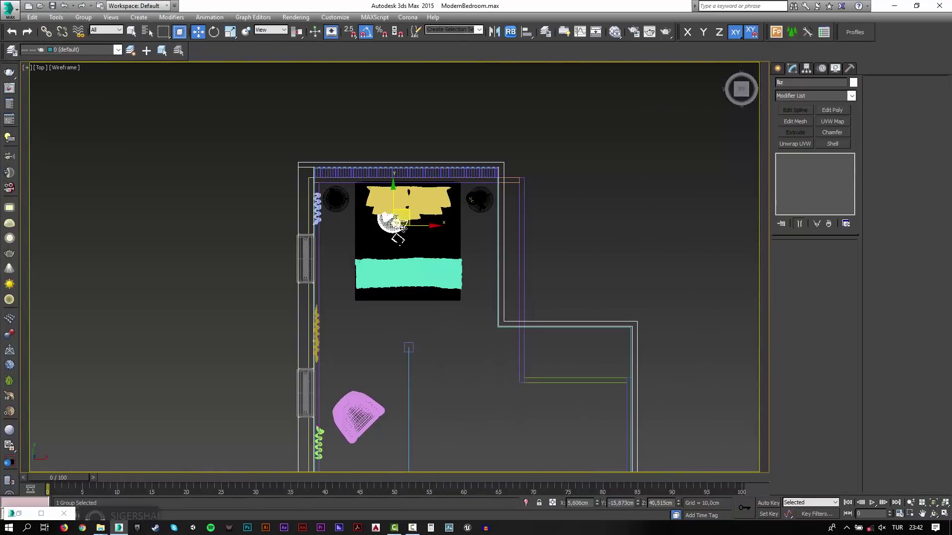
pyautogui.moveTo(406, 211); pyautogui.dragTo(391, 426)
pyautogui.moveTo(366, 446); pyautogui.dragTo(367, 315, button='middle')
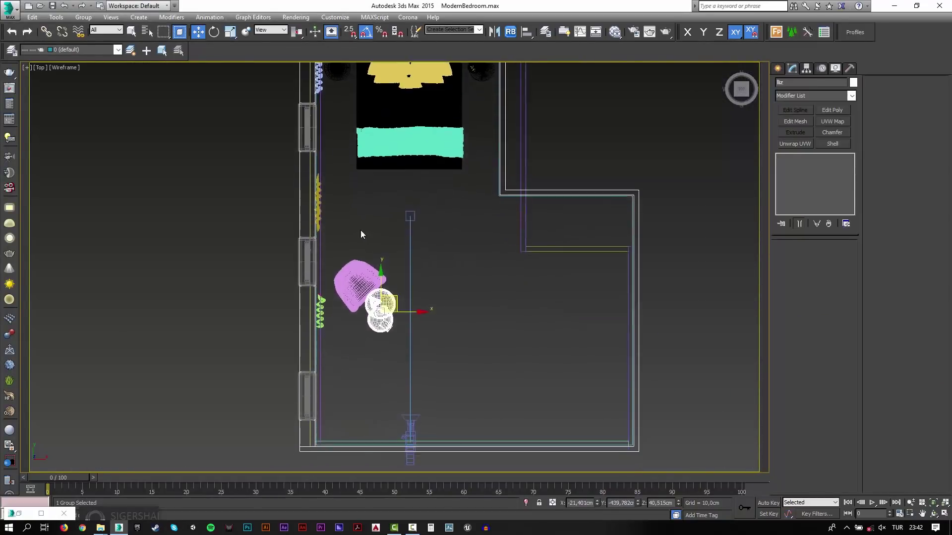
pyautogui.scroll(2, 367, 317)
pyautogui.moveTo(402, 296); pyautogui.dragTo(371, 328)
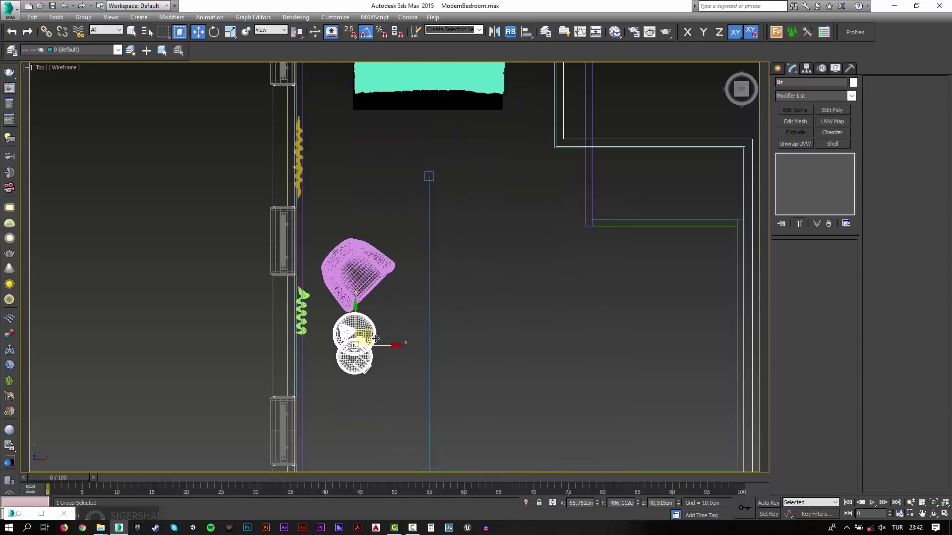
pyautogui.press('e')
pyautogui.moveTo(386, 368); pyautogui.dragTo(405, 348)
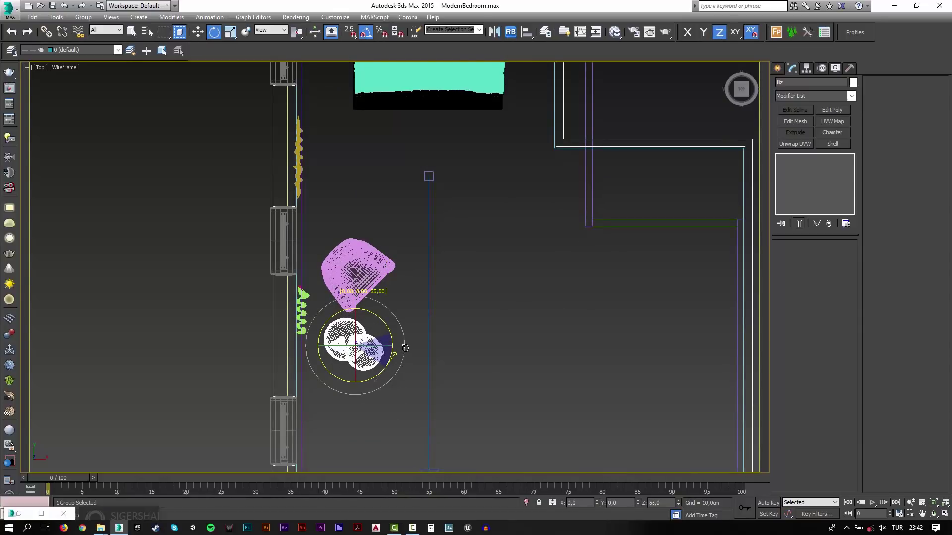
# Hide the ceiling and inspect the armchair in a shaded, edged-faces perspective view.
pyautogui.press('p')
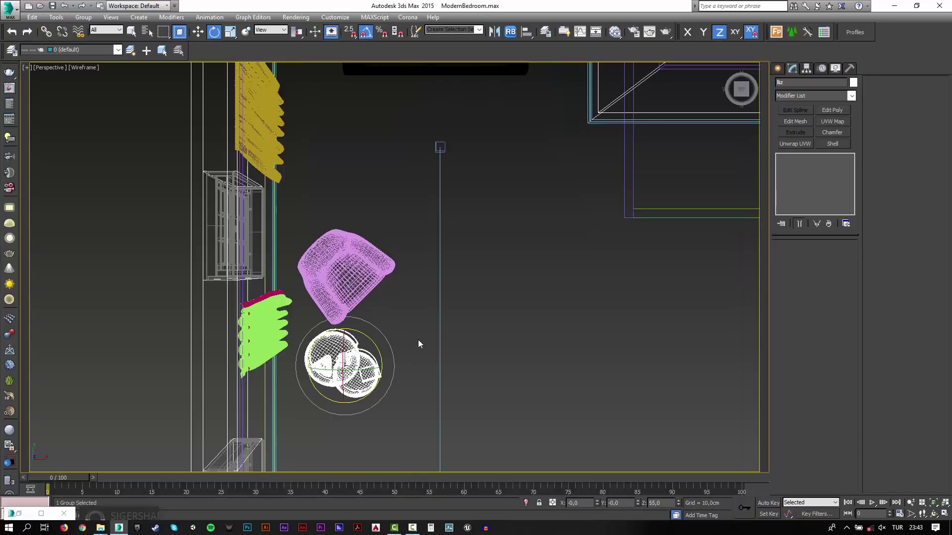
pyautogui.press('F3')
pyautogui.keyDown('alt'); pyautogui.moveTo(456, 318); pyautogui.dragTo(458, 313, button='middle'); pyautogui.keyUp('alt')
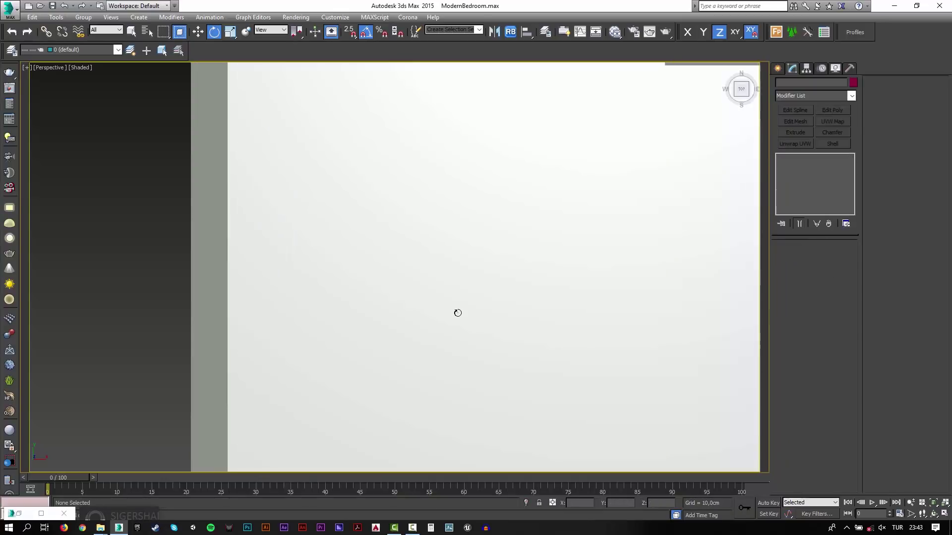
pyautogui.click(461, 333)
pyautogui.hotkey('alt', 'h')
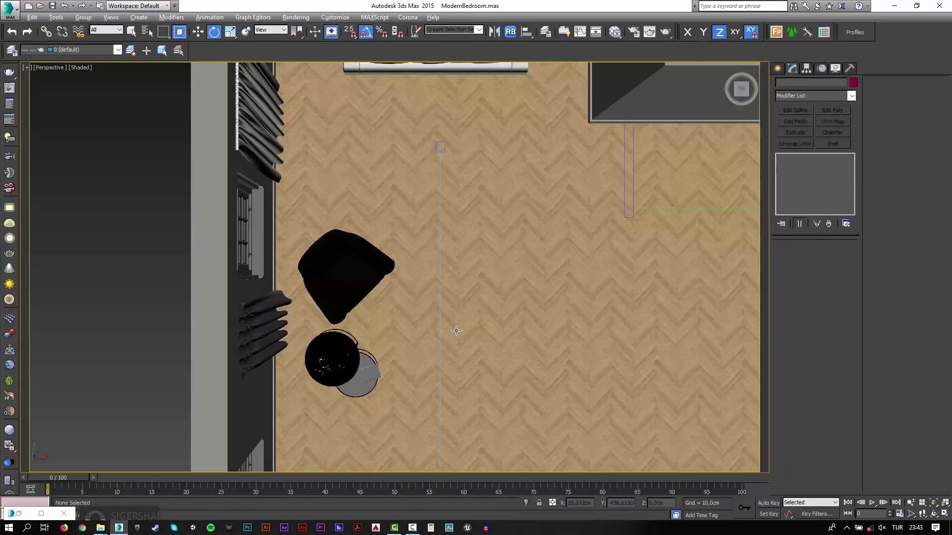
pyautogui.keyDown('alt'); pyautogui.moveTo(456, 331); pyautogui.dragTo(405, 298, button='middle'); pyautogui.keyUp('alt')
pyautogui.press('F4')
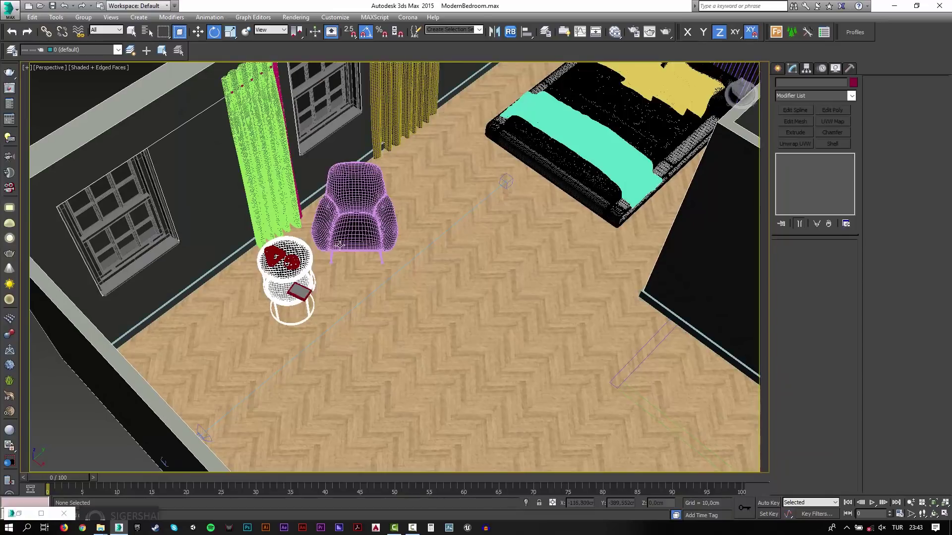
pyautogui.scroll(5, 340, 245)
pyautogui.click(342, 235)
pyautogui.moveTo(330, 277)
pyautogui.keyDown('alt'); pyautogui.mouseDown(button='middle')
pyautogui.moveTo(287, 244)
pyautogui.moveTo(390, 254)
pyautogui.moveTo(357, 243)
pyautogui.mouseUp(button='middle'); pyautogui.keyUp('alt')
pyautogui.scroll(3, 357, 243)
# Copy the armchair, mirror the copy on Y and slide it further left.
pyautogui.press('w')
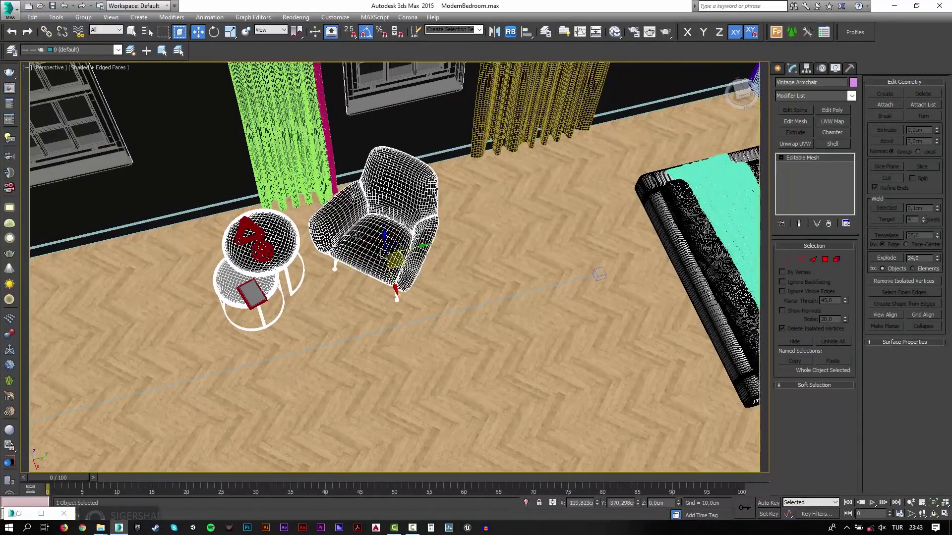
pyautogui.keyDown('shift'); pyautogui.moveTo(392, 285); pyautogui.dragTo(212, 341); pyautogui.keyUp('shift')
pyautogui.keyDown('shift'); pyautogui.moveTo(242, 303); pyautogui.dragTo(207, 310); pyautogui.keyUp('shift')
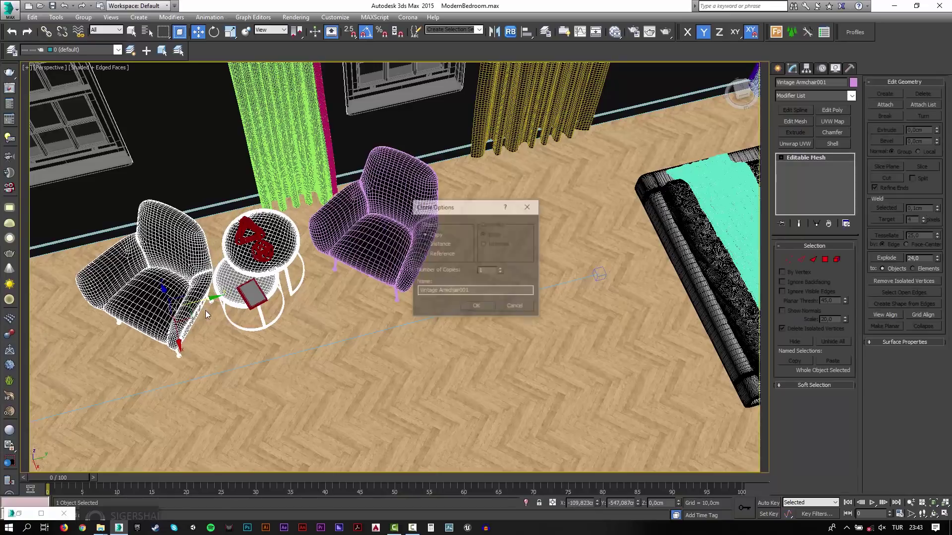
pyautogui.click(468, 305)
pyautogui.click(494, 32)
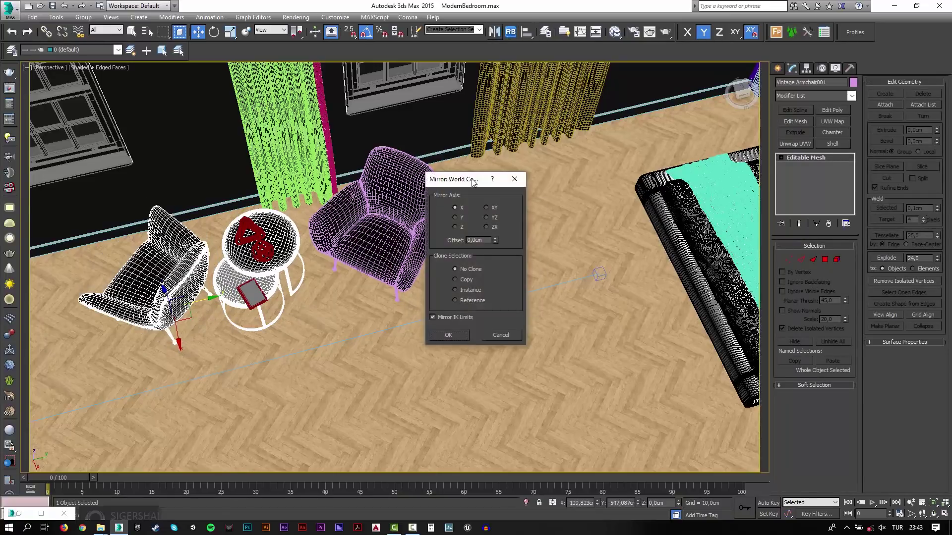
pyautogui.click(454, 217)
pyautogui.click(463, 336)
pyautogui.moveTo(214, 299); pyautogui.dragTo(178, 308)
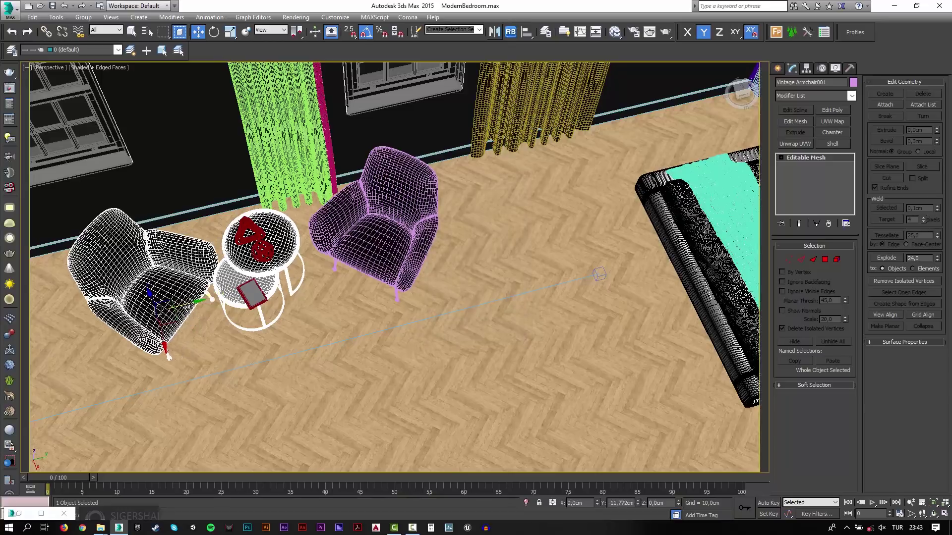
# In the camera view, scale down the front armchair, sphere and book together.
pyautogui.press('c')
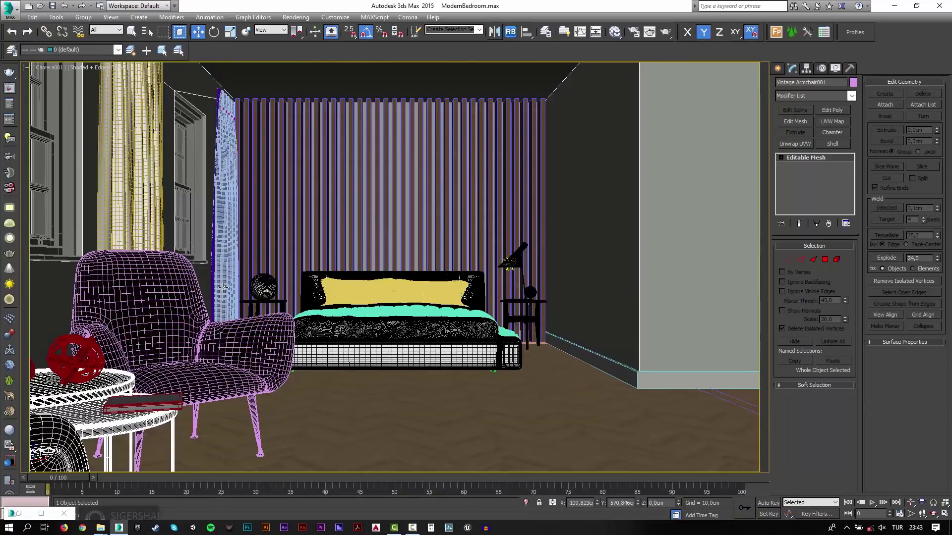
pyautogui.keyDown('ctrl'); pyautogui.click(77, 359); pyautogui.keyUp('ctrl')
pyautogui.keyDown('ctrl'); pyautogui.click(175, 360); pyautogui.keyUp('ctrl')
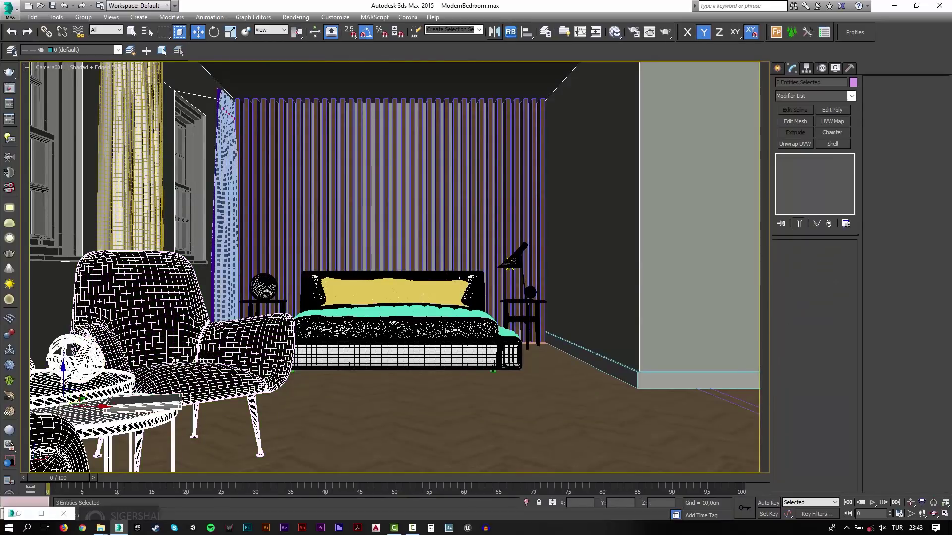
pyautogui.keyDown('ctrl'); pyautogui.click(144, 404); pyautogui.keyUp('ctrl')
pyautogui.press('r')
pyautogui.moveTo(74, 405); pyautogui.dragTo(75, 416)
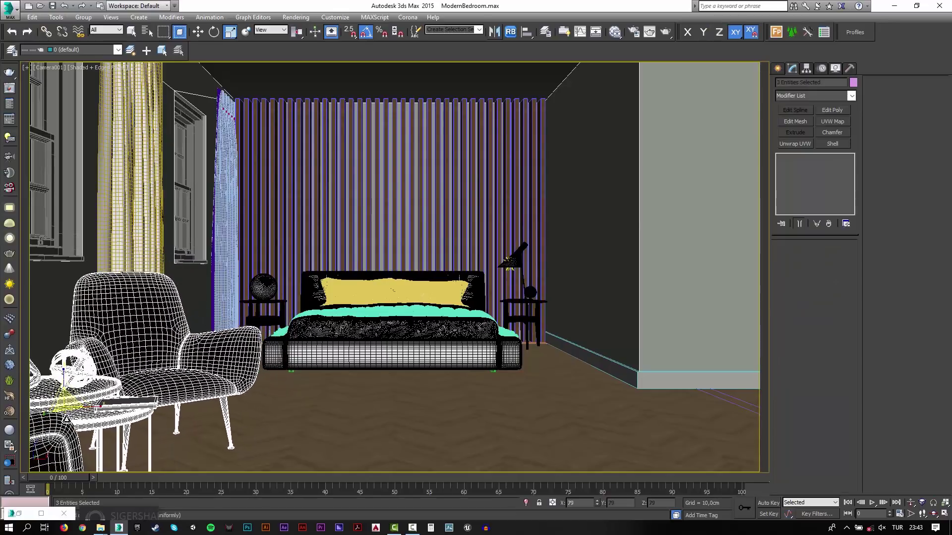
# Align the group's Z minimum to the target's maximum, then move it further into the room.
pyautogui.press('w')
pyautogui.click(527, 32)
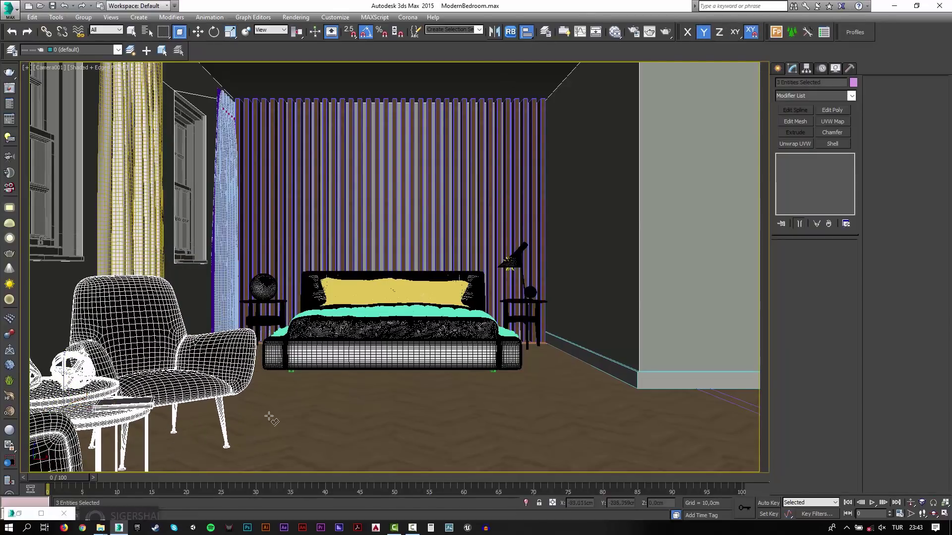
pyautogui.click(390, 336)
pyautogui.click(490, 256)
pyautogui.click(456, 224)
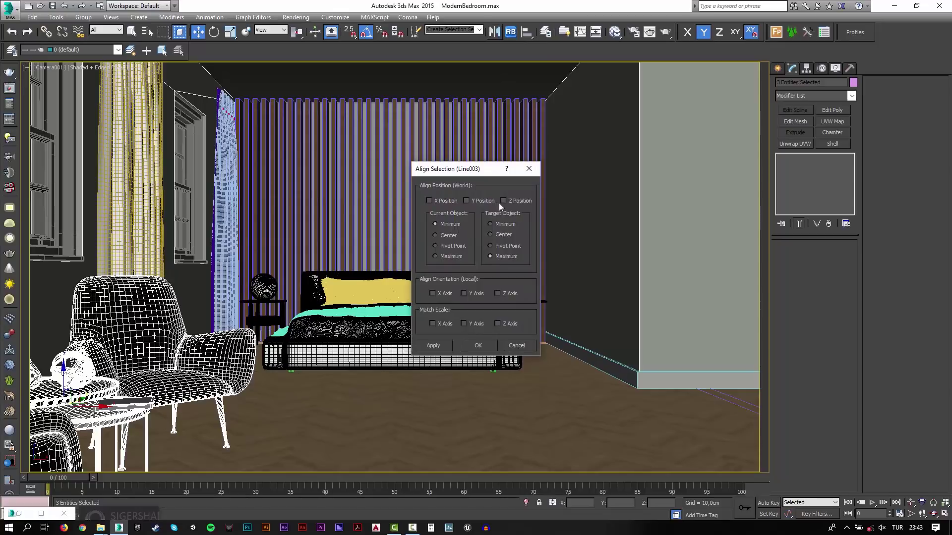
pyautogui.click(518, 200)
pyautogui.click(434, 345)
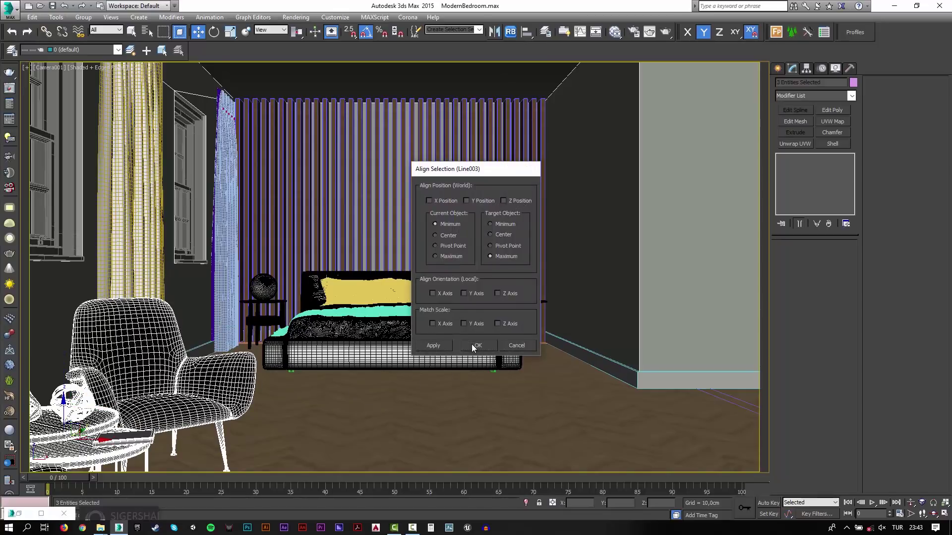
pyautogui.press('Return')
pyautogui.moveTo(64, 402)
pyautogui.mouseDown()
pyautogui.moveTo(122, 376)
pyautogui.moveTo(141, 390)
pyautogui.mouseUp()
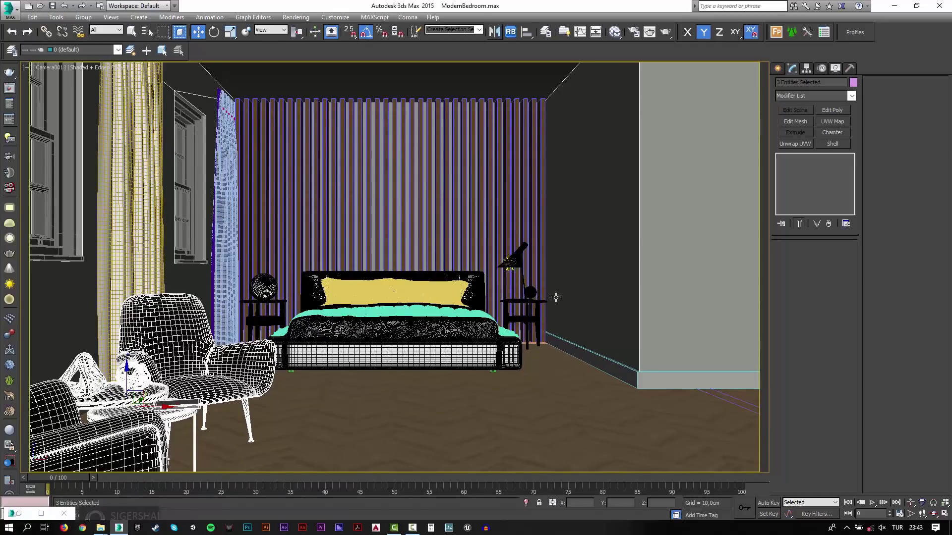
# Add a Chamfer modifier above Edit Poly on Line002: 0,5cm amount, 2 segments, 0,5 tension.
pyautogui.click(619, 300)
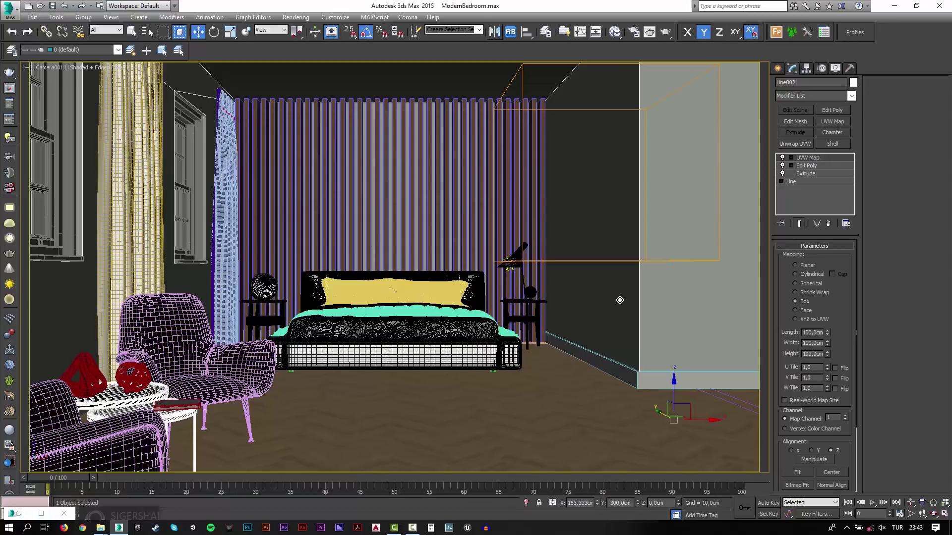
pyautogui.click(841, 166)
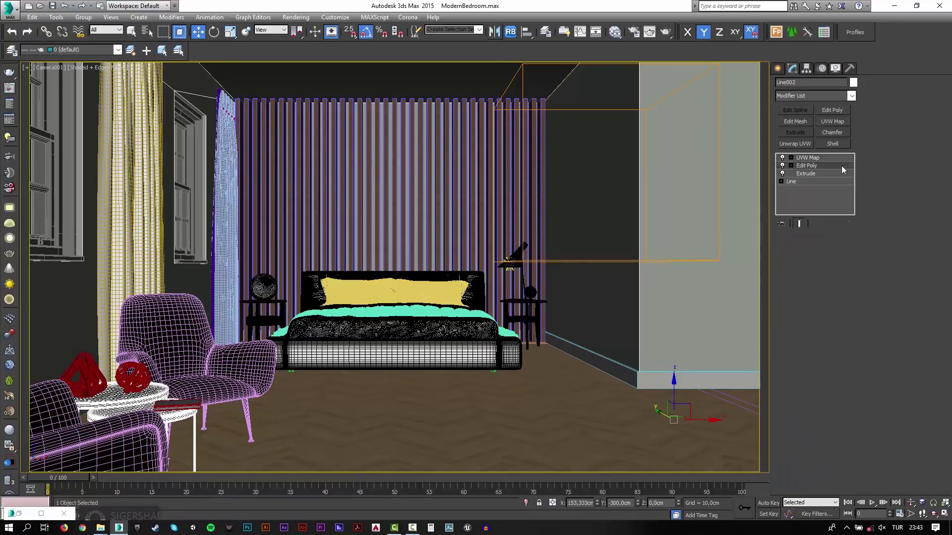
pyautogui.click(838, 134)
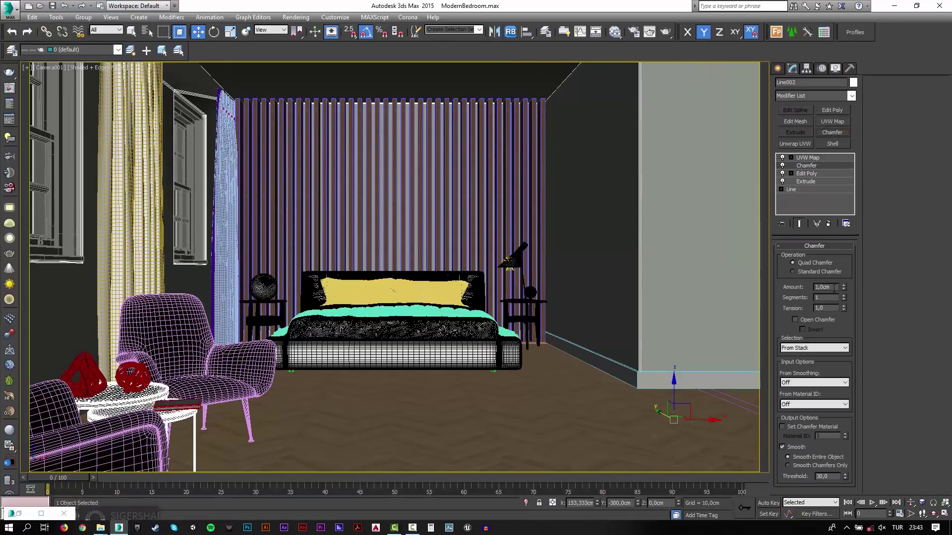
pyautogui.press('Tab')
pyautogui.write('2')
pyautogui.press('Tab')
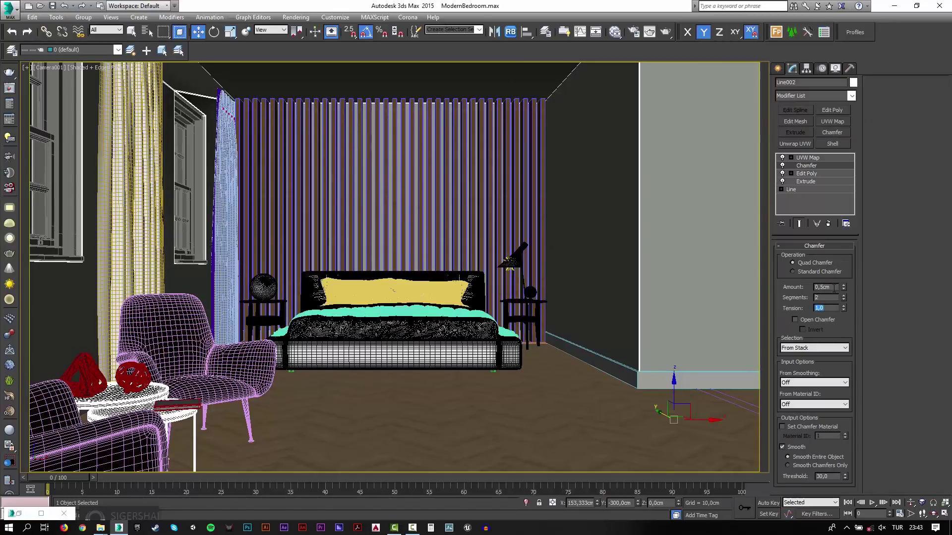
pyautogui.write(',5')
pyautogui.press('Return')
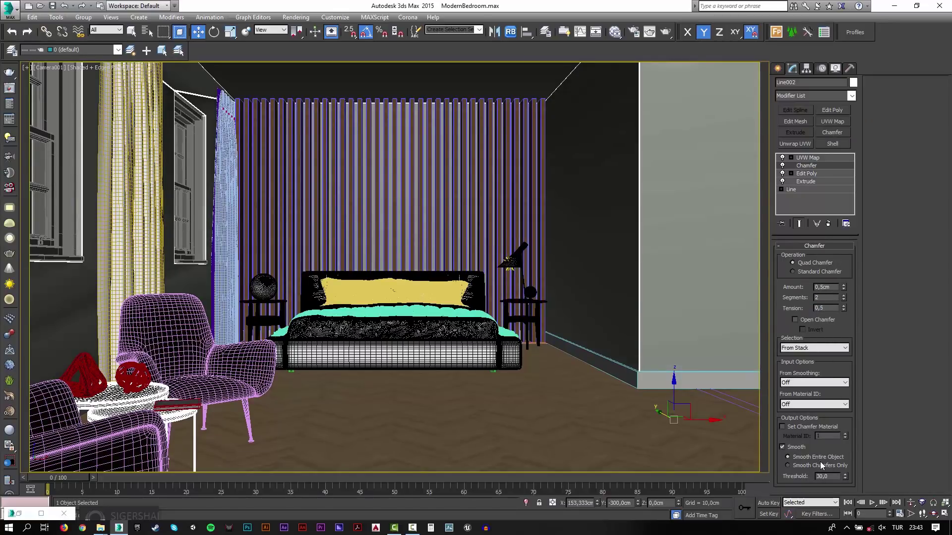
pyautogui.click(829, 157)
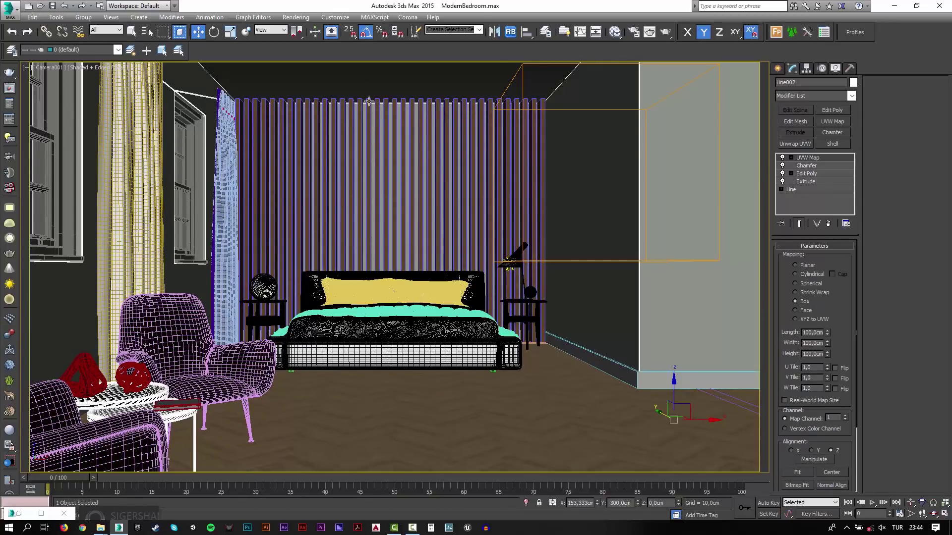
pyautogui.click(358, 74)
# Select the ceiling through the viewport options list.
pyautogui.click(407, 17)
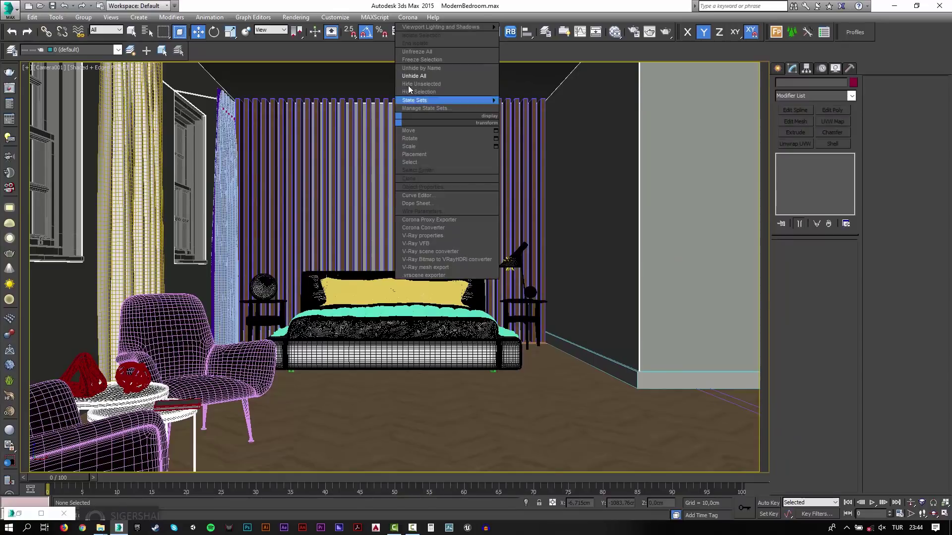
pyautogui.click(408, 75)
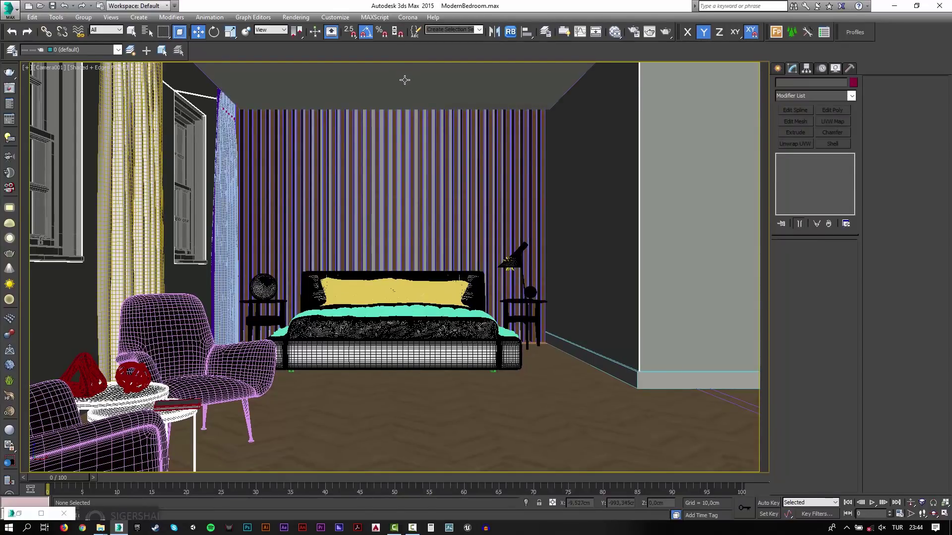
pyautogui.click(405, 79)
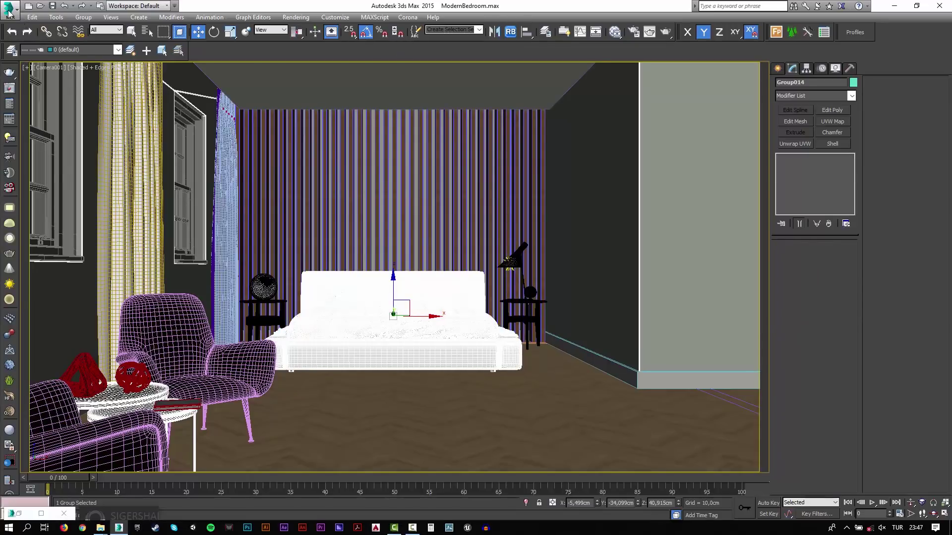
# Merge all objects from frame_plant/frame_plant_corona.max into the bedroom.
pyautogui.click(10, 8)
pyautogui.click(94, 90)
pyautogui.click(206, 42)
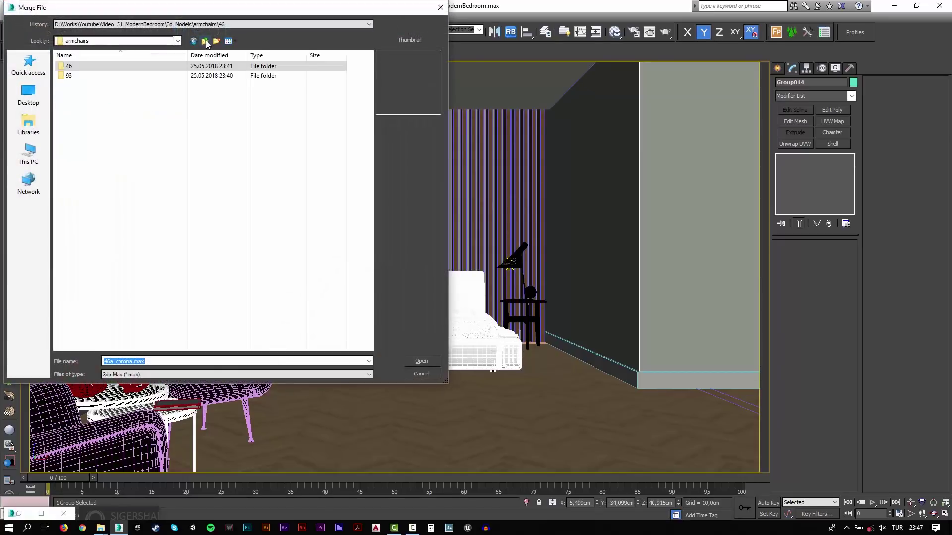
pyautogui.doubleClick(81, 85)
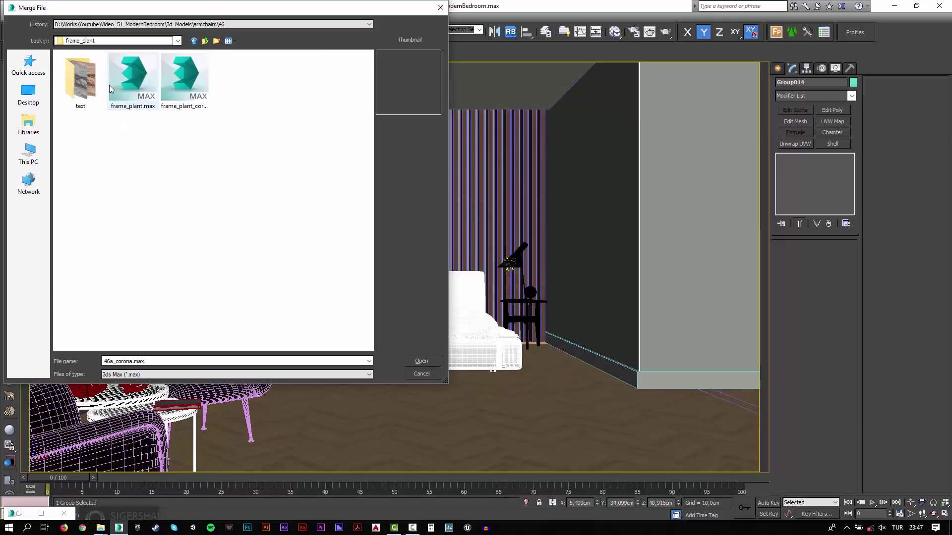
pyautogui.click(178, 89)
pyautogui.doubleClick(189, 78)
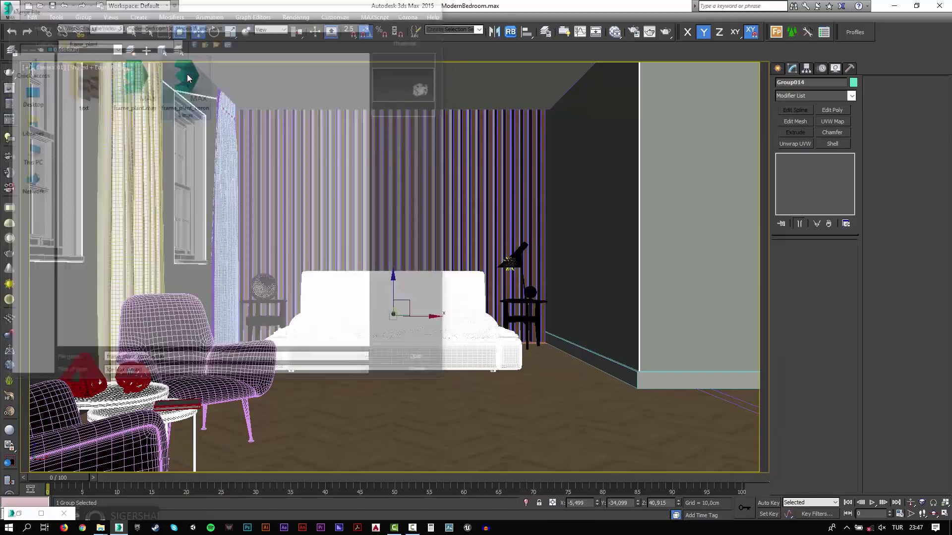
pyautogui.click(399, 329)
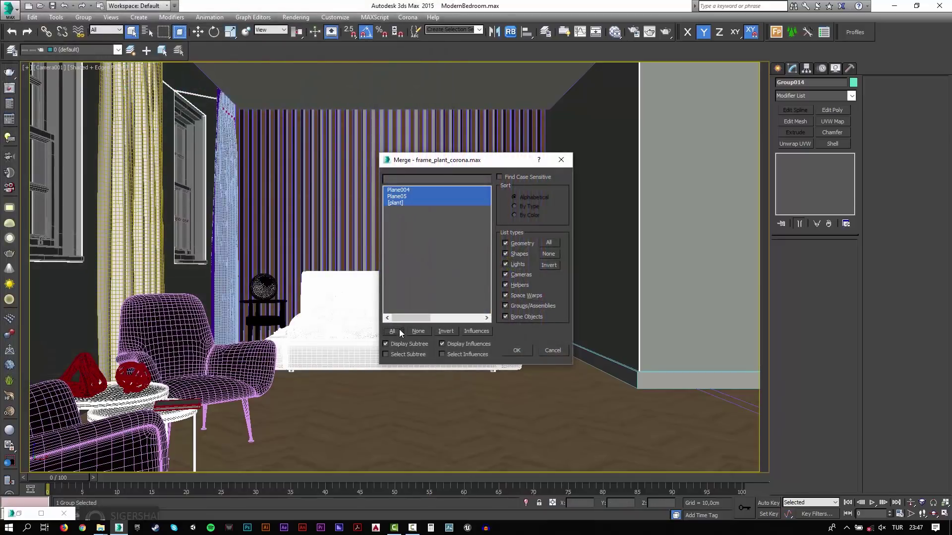
pyautogui.click(514, 353)
# Select the two merged picture frames with the Move tool.
pyautogui.press('w')
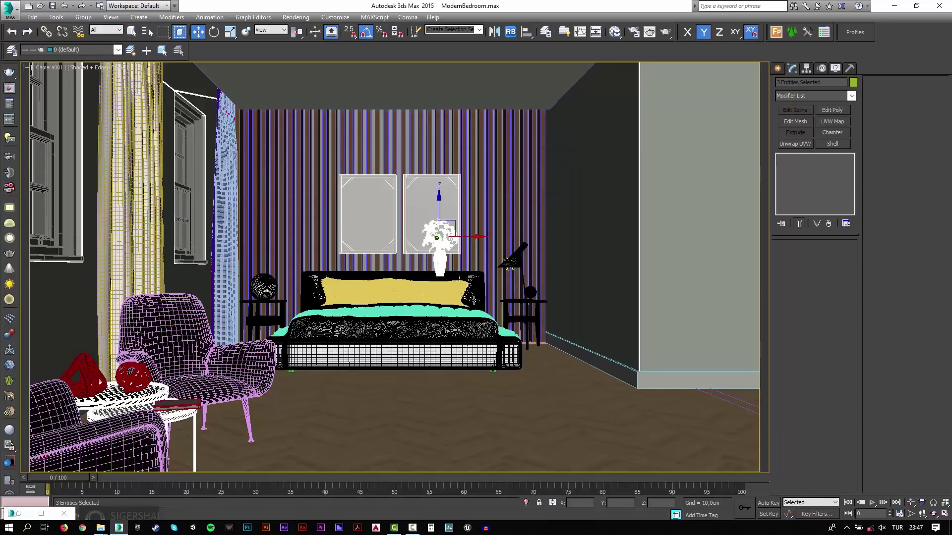
pyautogui.click(380, 227)
pyautogui.keyDown('ctrl'); pyautogui.click(423, 204); pyautogui.keyUp('ctrl')
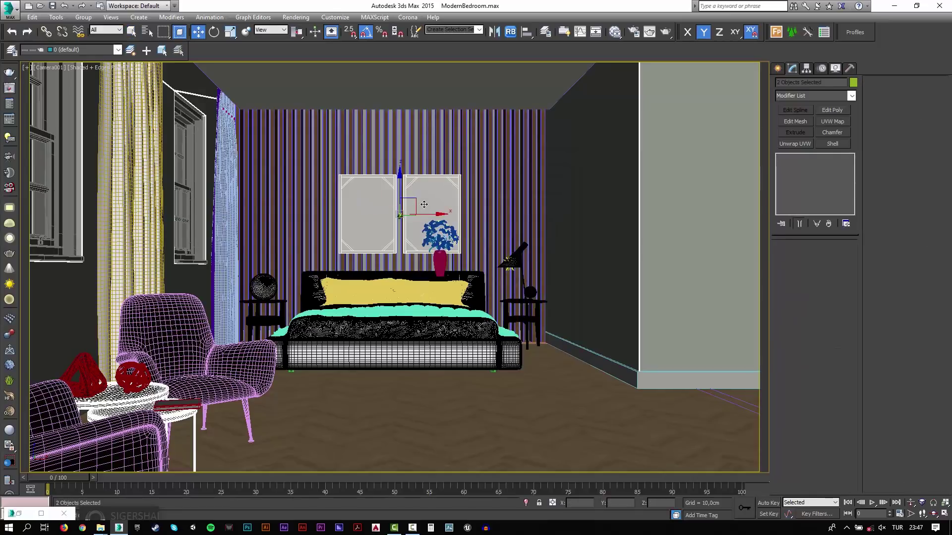
# In the wireframe top view, move the picture frames beside the bed.
pyautogui.press('t')
pyautogui.press('z')
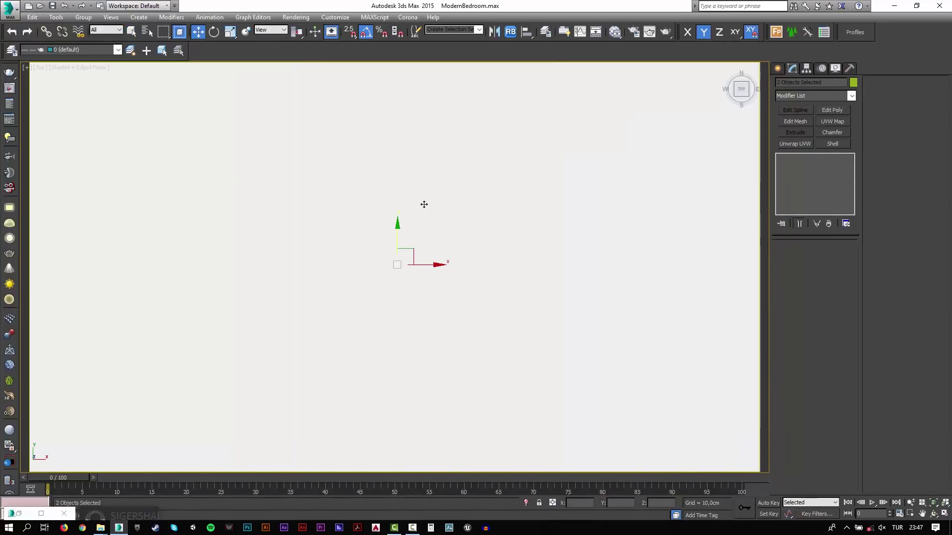
pyautogui.press('F3')
pyautogui.scroll(-5, 423, 205)
pyautogui.scroll(-3, 429, 218)
pyautogui.moveTo(432, 227); pyautogui.dragTo(582, 384)
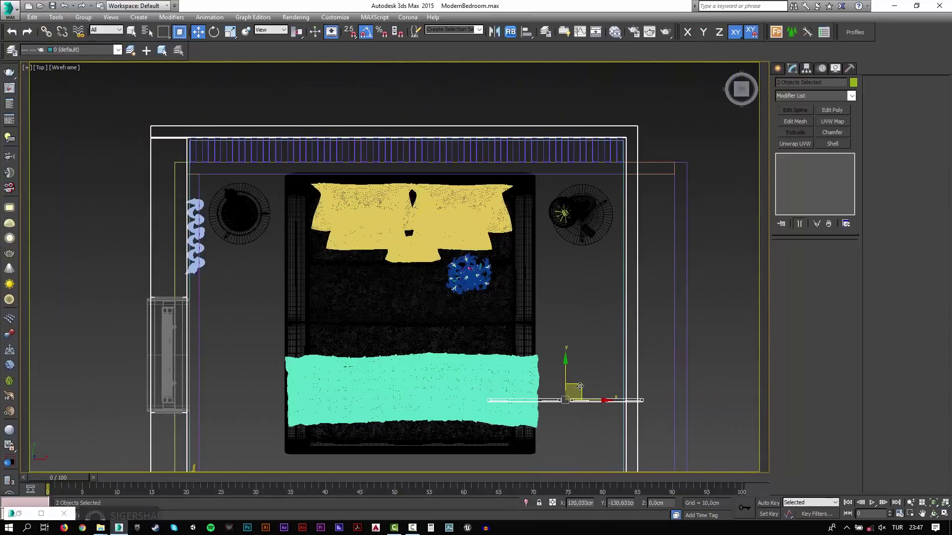
pyautogui.moveTo(582, 384); pyautogui.dragTo(506, 253, button='middle')
pyautogui.scroll(2, 521, 259)
# Turn the frames 90° and push them flat against the side wall.
pyautogui.press('e')
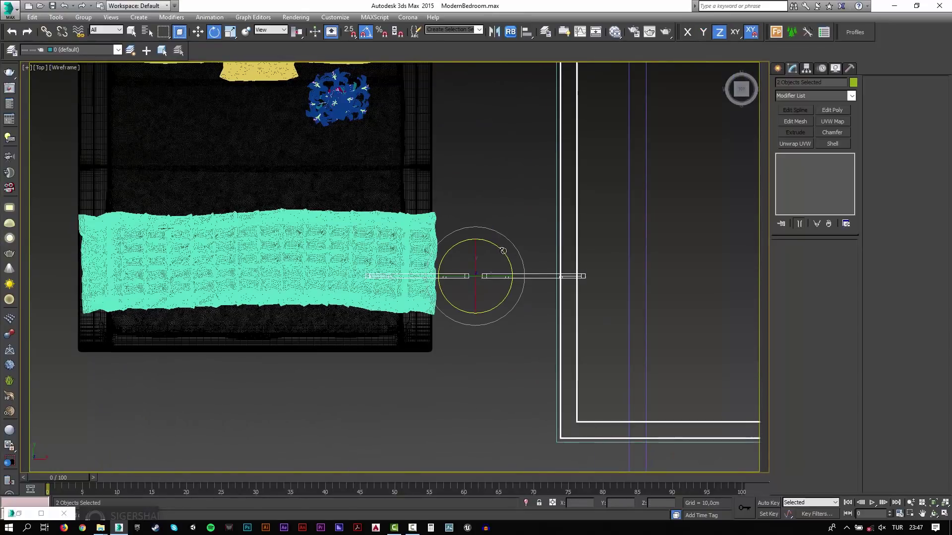
pyautogui.moveTo(521, 260)
pyautogui.mouseDown()
pyautogui.moveTo(543, 271)
pyautogui.moveTo(570, 224)
pyautogui.mouseUp()
pyautogui.press('w')
pyautogui.scroll(3, 570, 224)
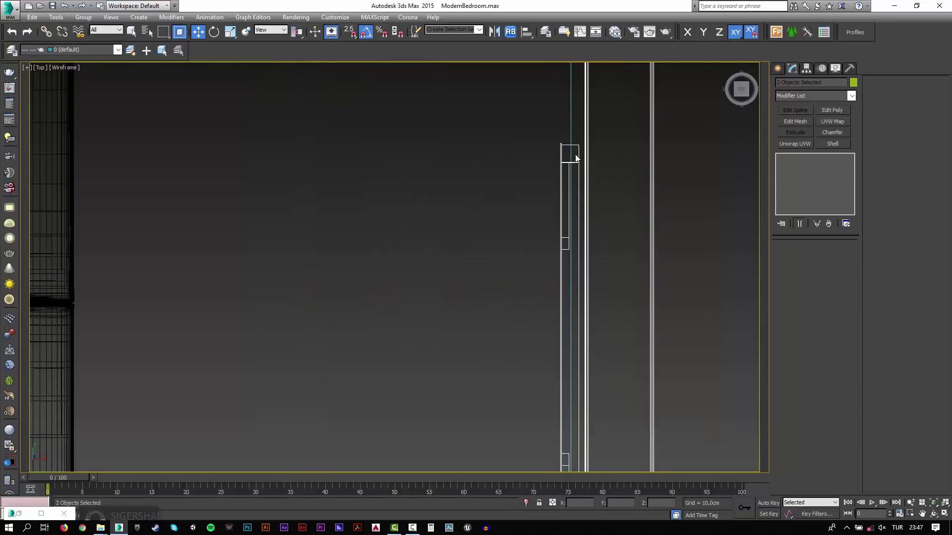
pyautogui.scroll(2, 578, 167)
pyautogui.moveTo(582, 164); pyautogui.dragTo(585, 169)
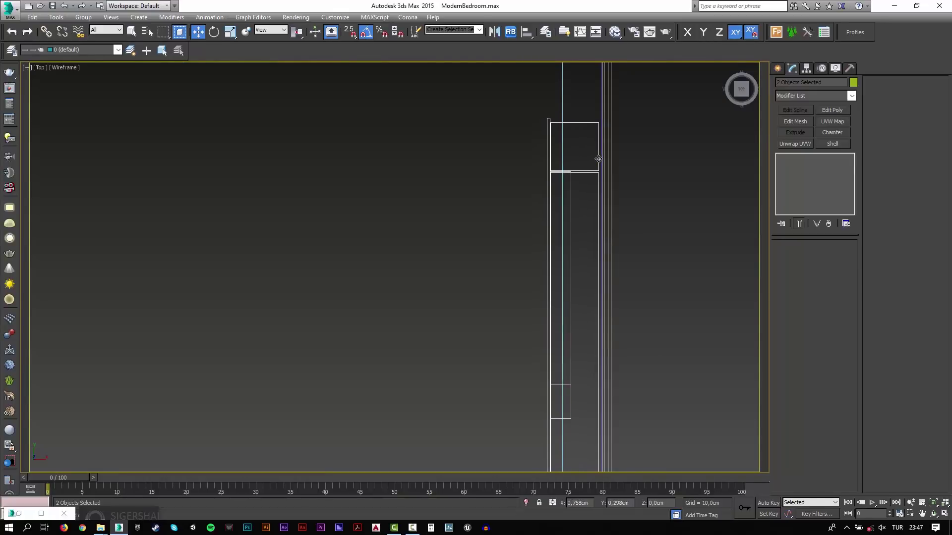
# Back in the shaded camera view, select the flower plant group in its vase.
pyautogui.press('c')
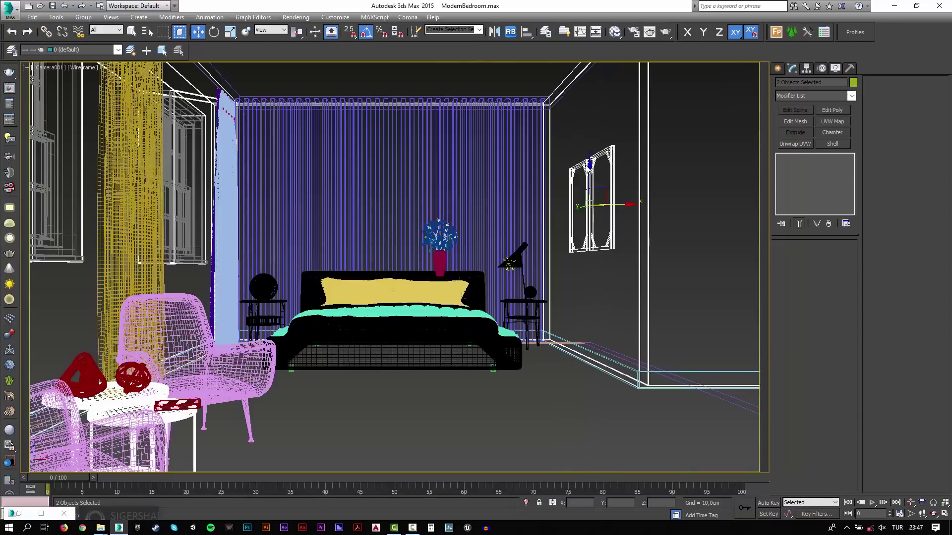
pyautogui.press('F3')
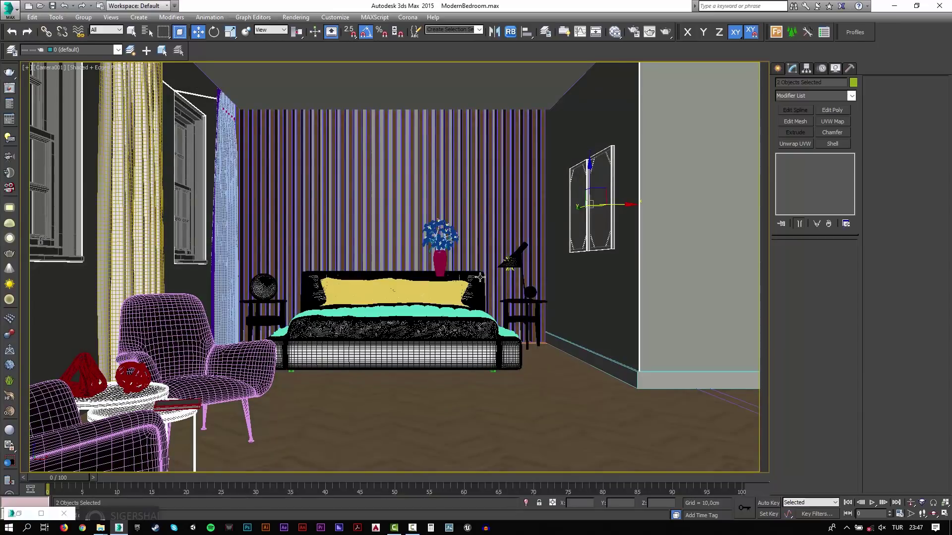
pyautogui.click(439, 267)
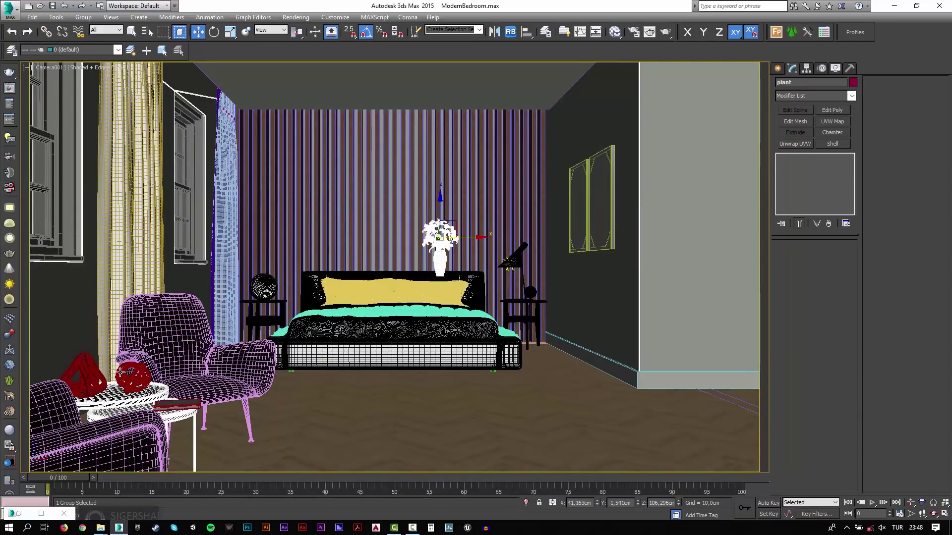
# In Top view, drag the vase of flowers onto the round side table between the armchairs.
pyautogui.press('t')
pyautogui.press('F3')
pyautogui.scroll(-5, 257, 334)
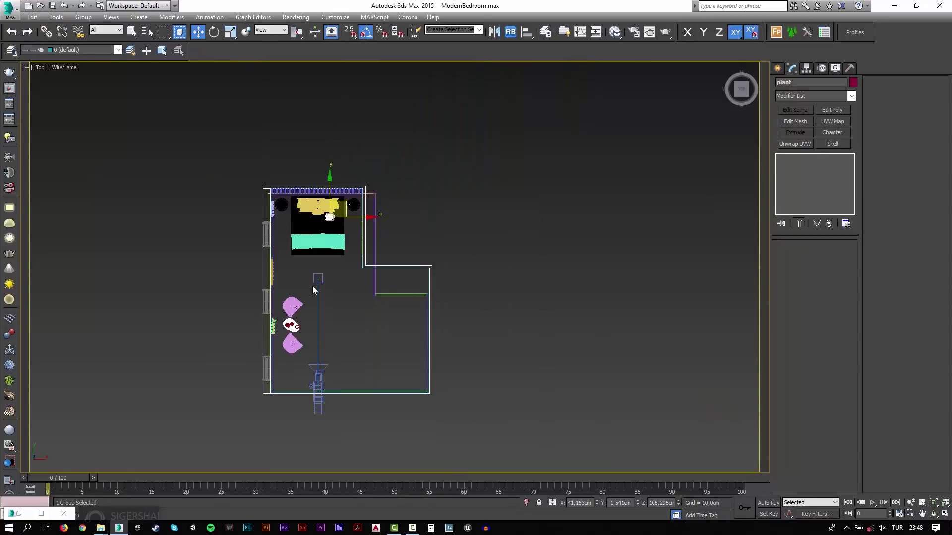
pyautogui.moveTo(343, 205); pyautogui.dragTo(291, 322)
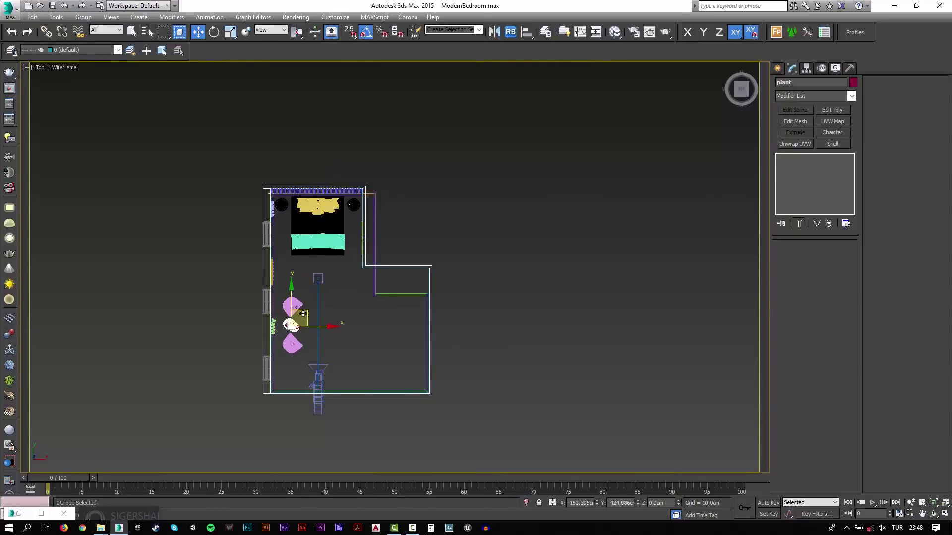
pyautogui.scroll(5, 291, 322)
pyautogui.scroll(6, 291, 322)
pyautogui.press('p')
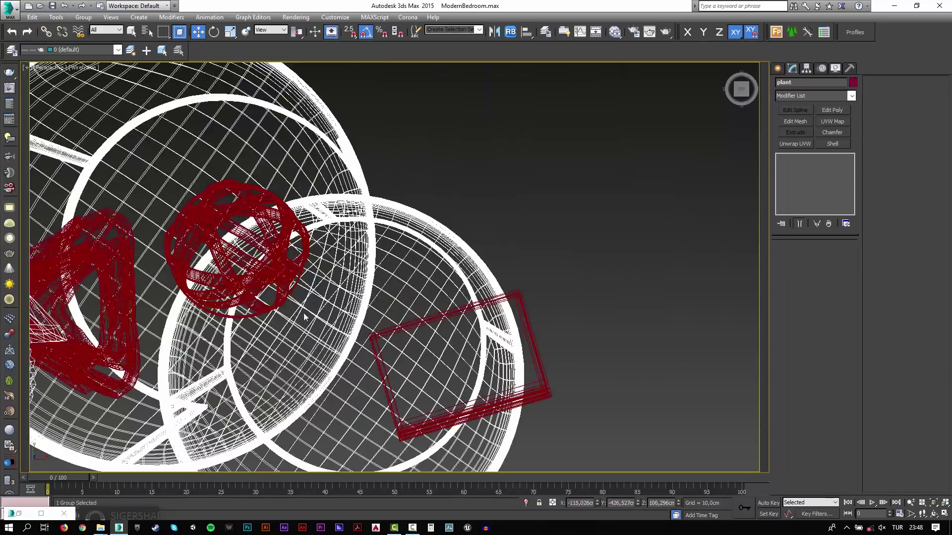
pyautogui.scroll(-3, 303, 313)
pyautogui.keyDown('alt'); pyautogui.moveTo(303, 313); pyautogui.dragTo(333, 268, button='middle'); pyautogui.keyUp('alt')
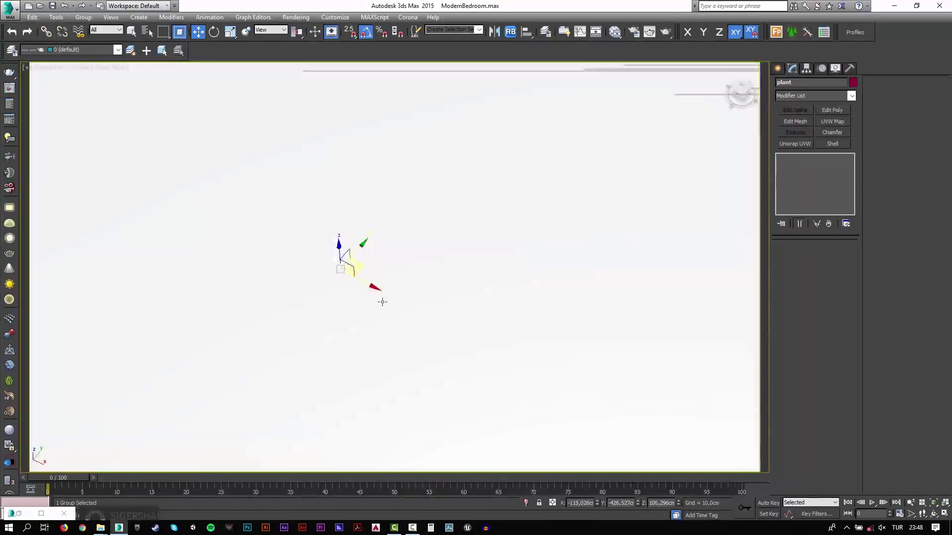
pyautogui.scroll(-5, 383, 302)
pyautogui.keyDown('alt'); pyautogui.moveTo(382, 302); pyautogui.dragTo(486, 64, button='middle'); pyautogui.keyUp('alt')
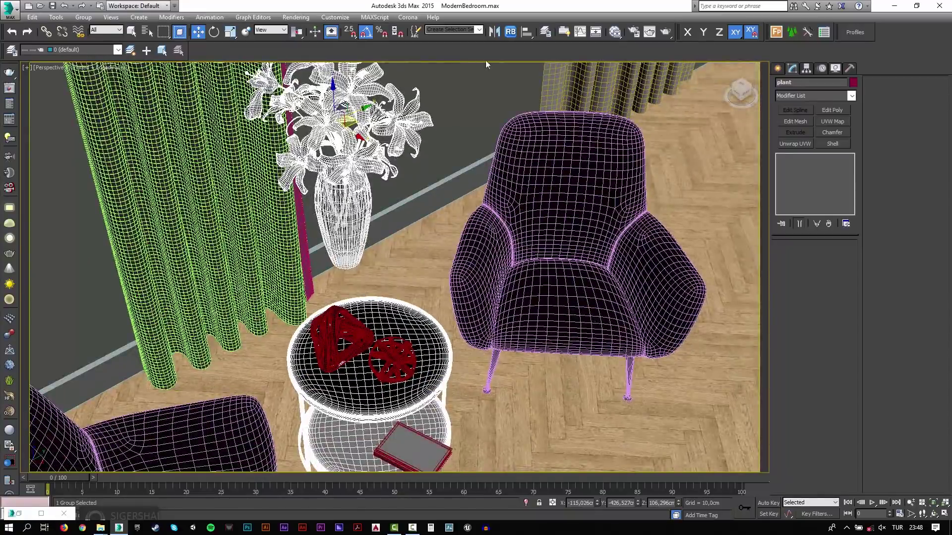
# Align the vase's Z position to the side table's maximum so it sits on the tabletop.
pyautogui.click(525, 33)
pyautogui.click(383, 326)
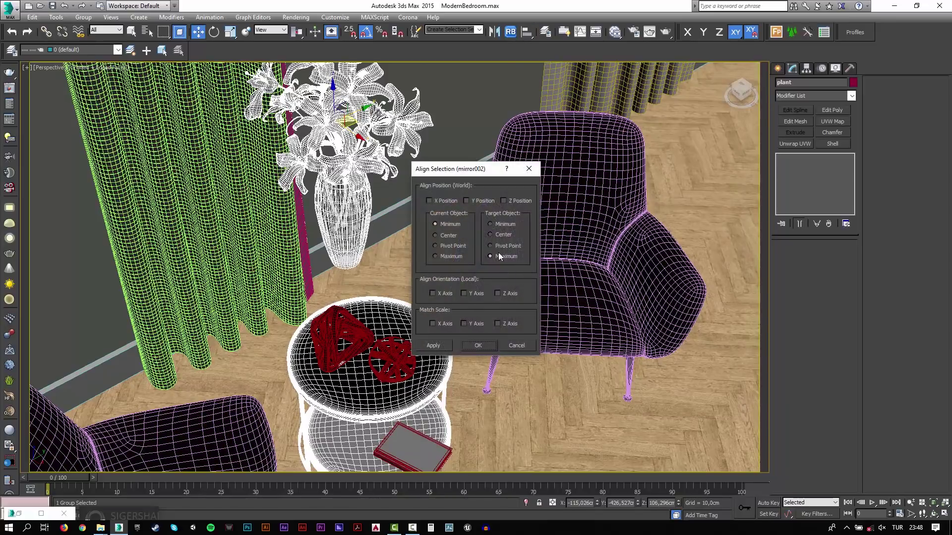
pyautogui.click(514, 201)
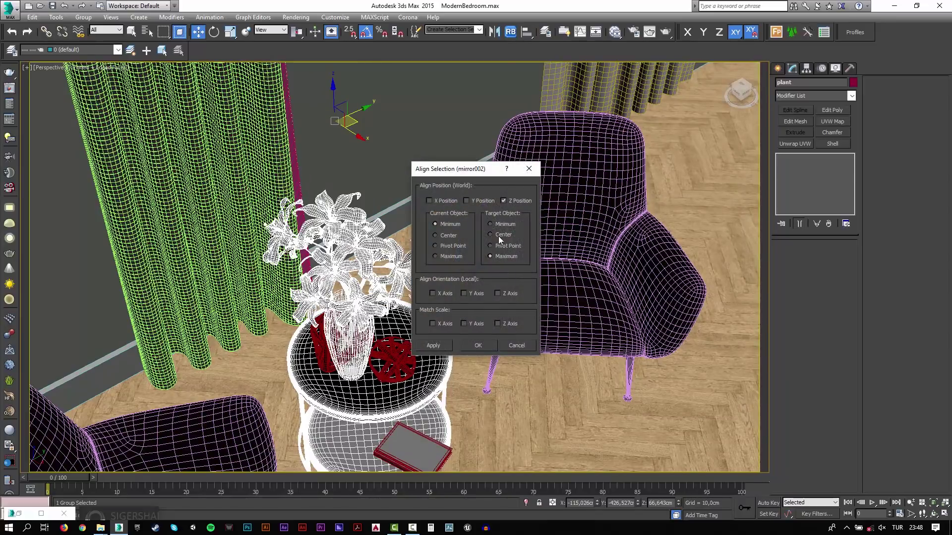
pyautogui.click(478, 345)
pyautogui.scroll(3, 489, 349)
pyautogui.keyDown('alt'); pyautogui.moveTo(488, 349); pyautogui.dragTo(495, 293, button='middle'); pyautogui.keyUp('alt')
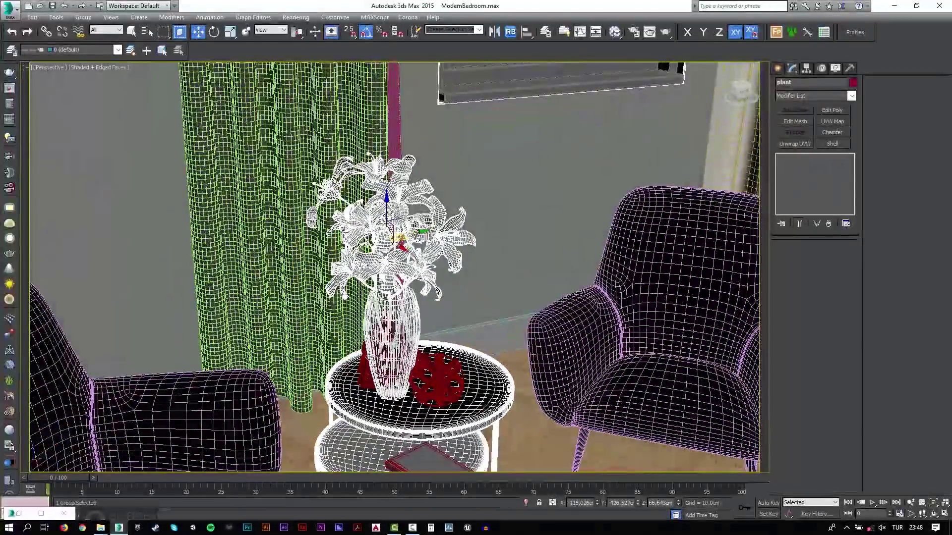
# Scale the vase down uniformly and realign its height to the tabletop.
pyautogui.press('r')
pyautogui.moveTo(382, 239); pyautogui.dragTo(384, 277)
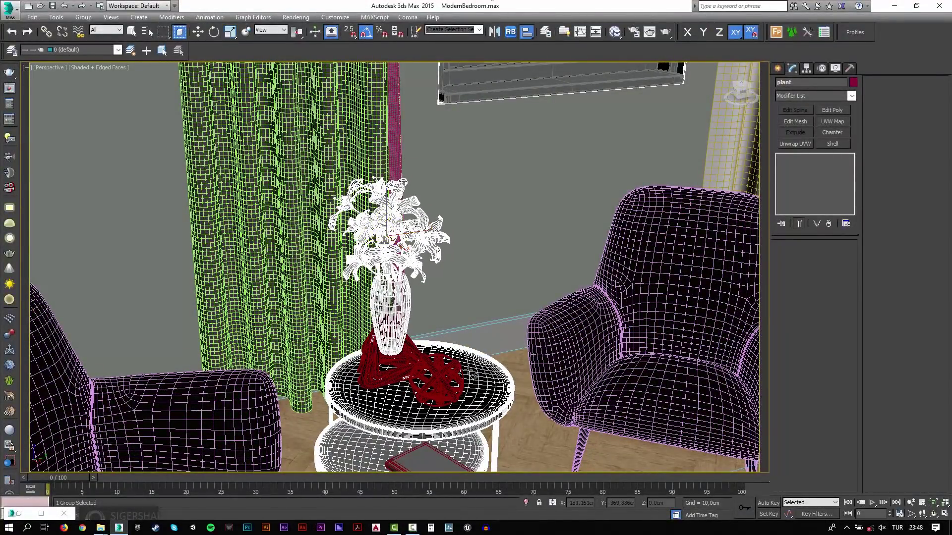
pyautogui.click(471, 373)
pyautogui.click(513, 201)
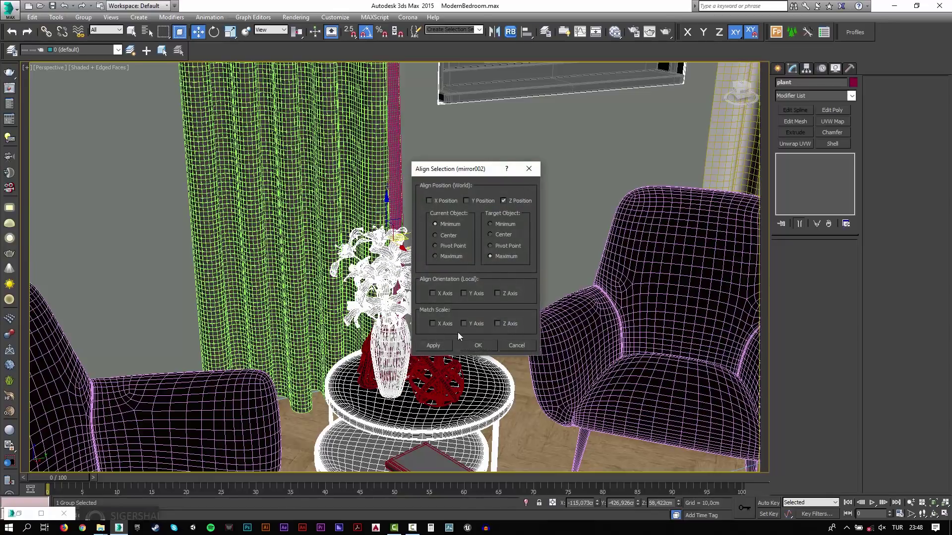
pyautogui.click(447, 344)
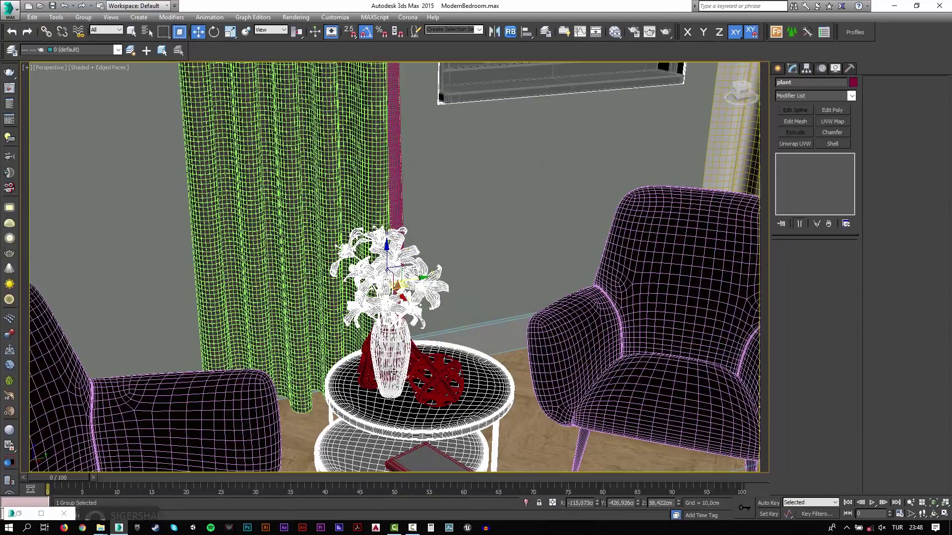
# Centre the flower group on the tabletop in Top view, then return to shaded Camera001 view.
pyautogui.click(363, 366)
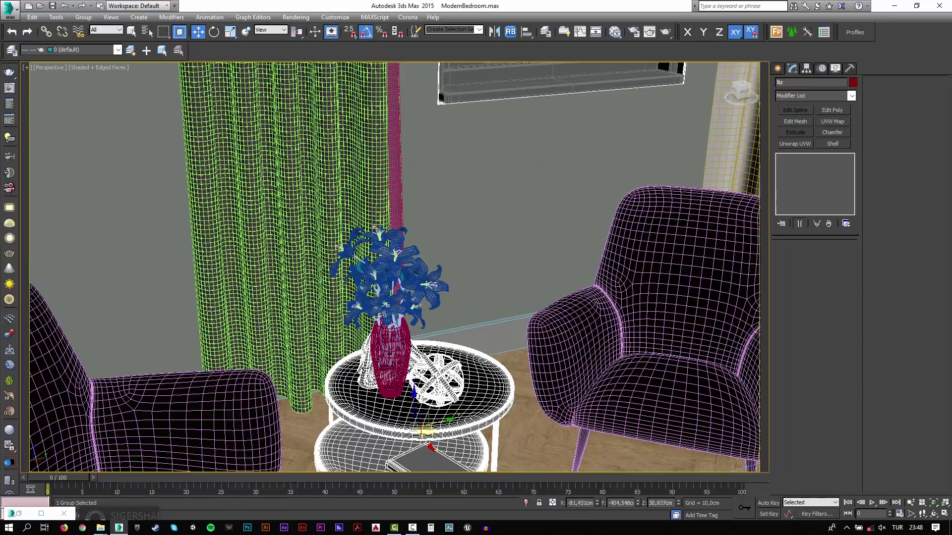
pyautogui.click(372, 369)
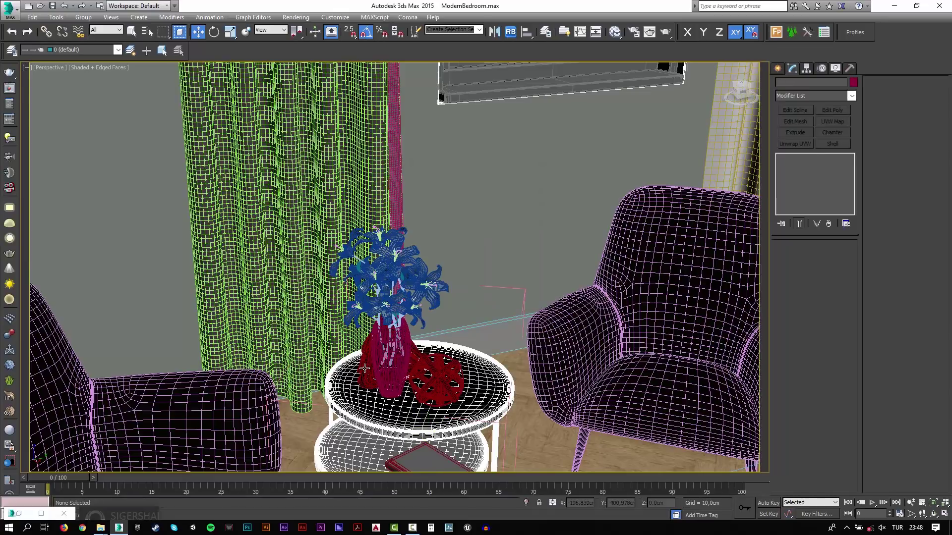
pyautogui.click(434, 380)
pyautogui.click(397, 376)
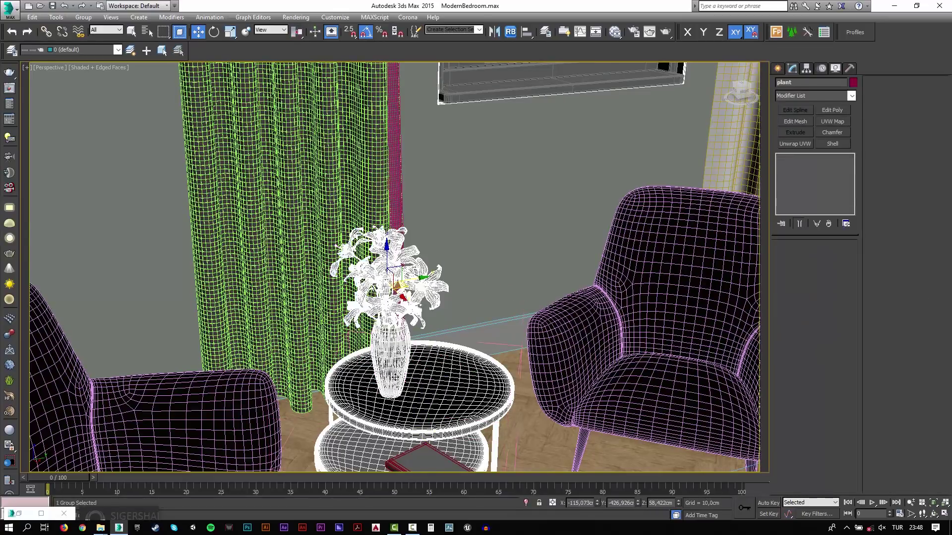
pyautogui.press('t')
pyautogui.press('z')
pyautogui.press('F3')
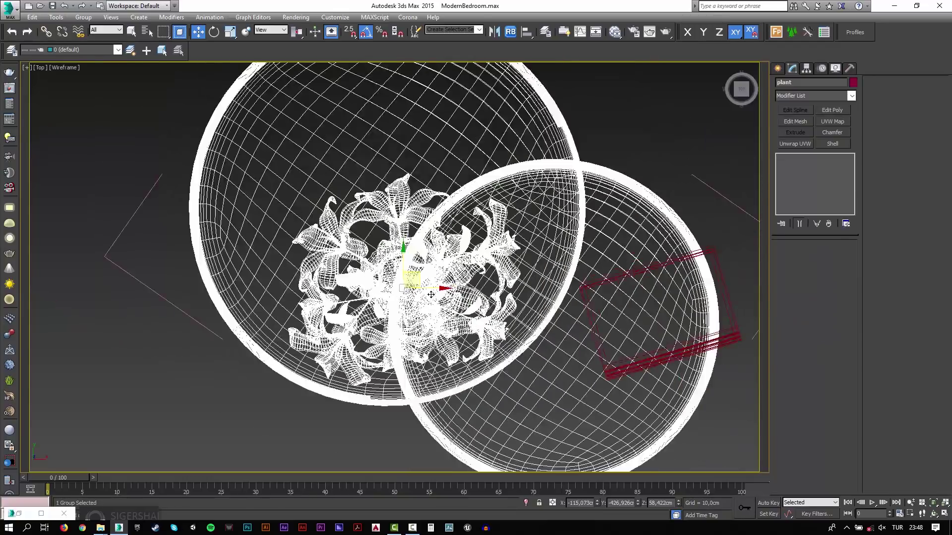
pyautogui.moveTo(430, 274); pyautogui.dragTo(421, 235)
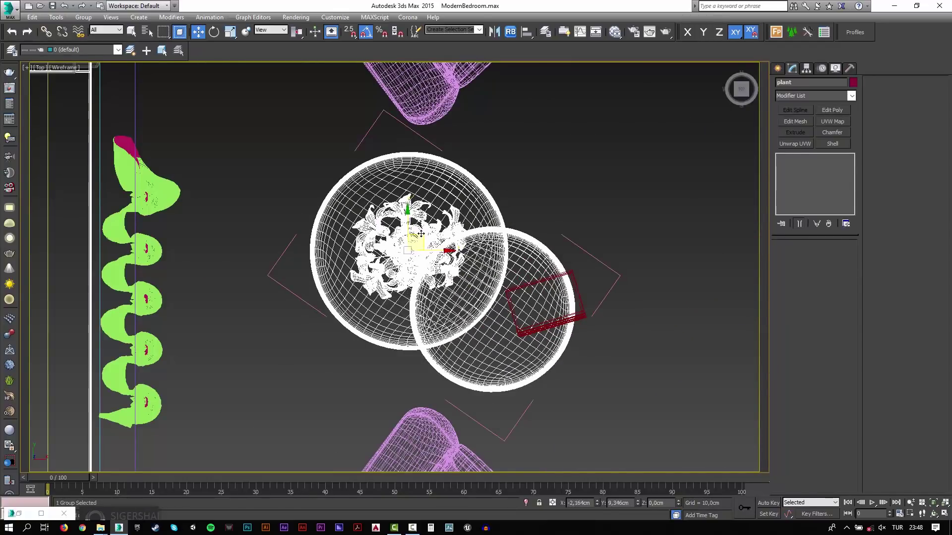
pyautogui.press('c')
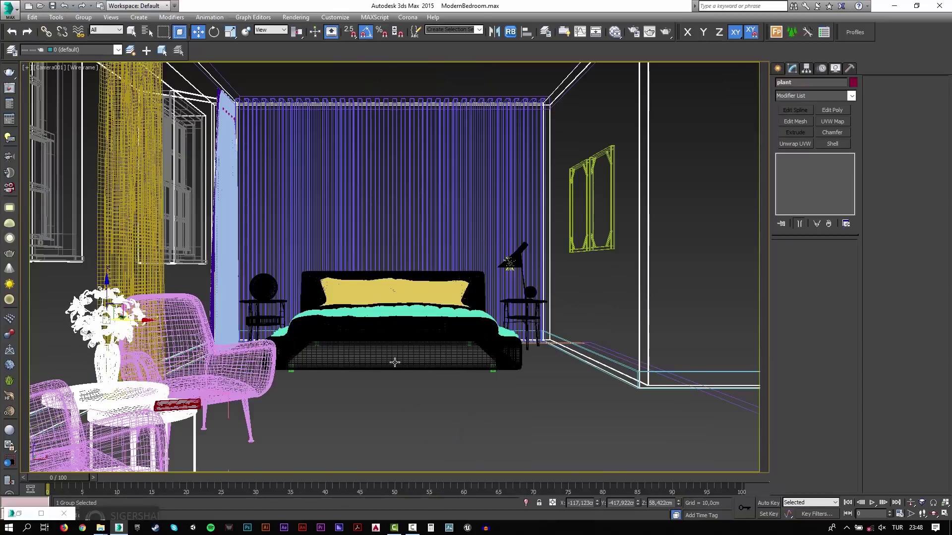
pyautogui.click(385, 394)
pyautogui.press('F3')
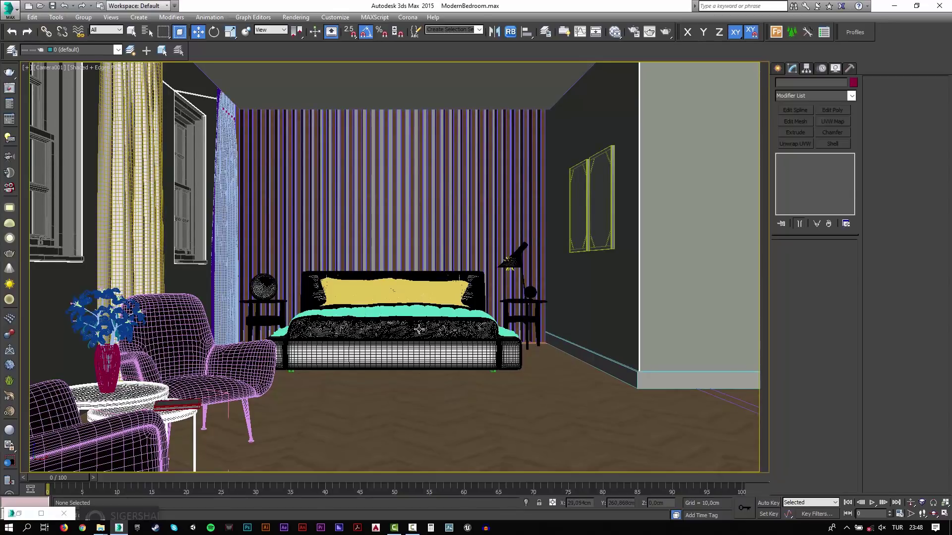
# Assign a CoronaSky map (Map #115) as the environment background map.
pyautogui.press('8')
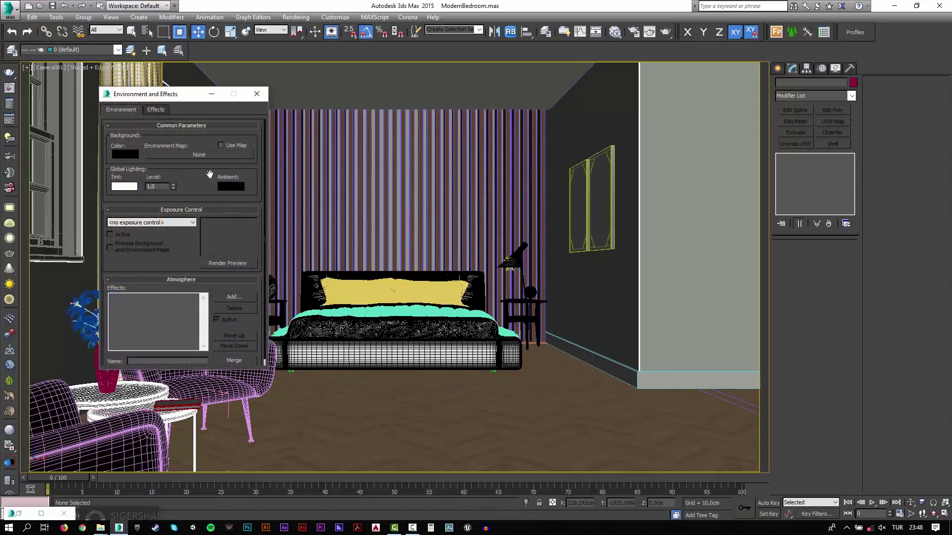
pyautogui.click(195, 155)
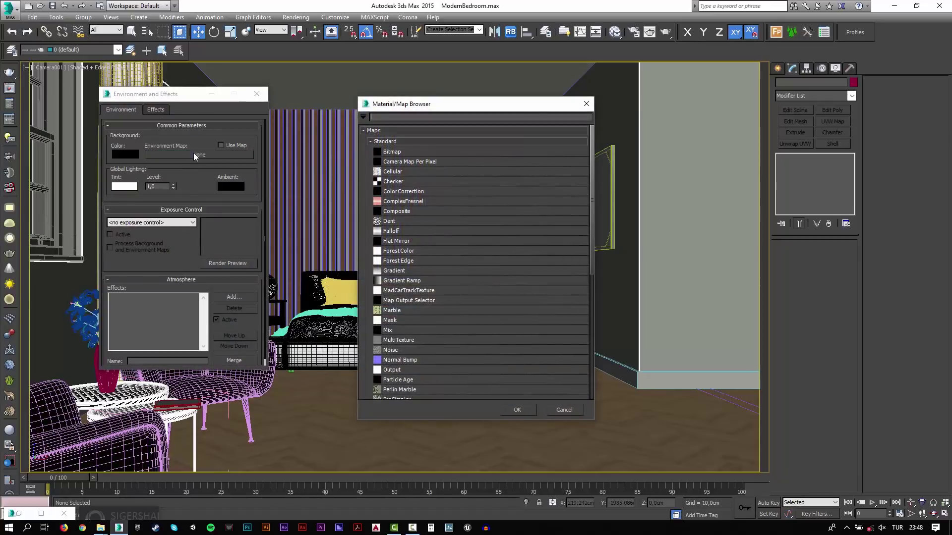
pyautogui.write('coronask')
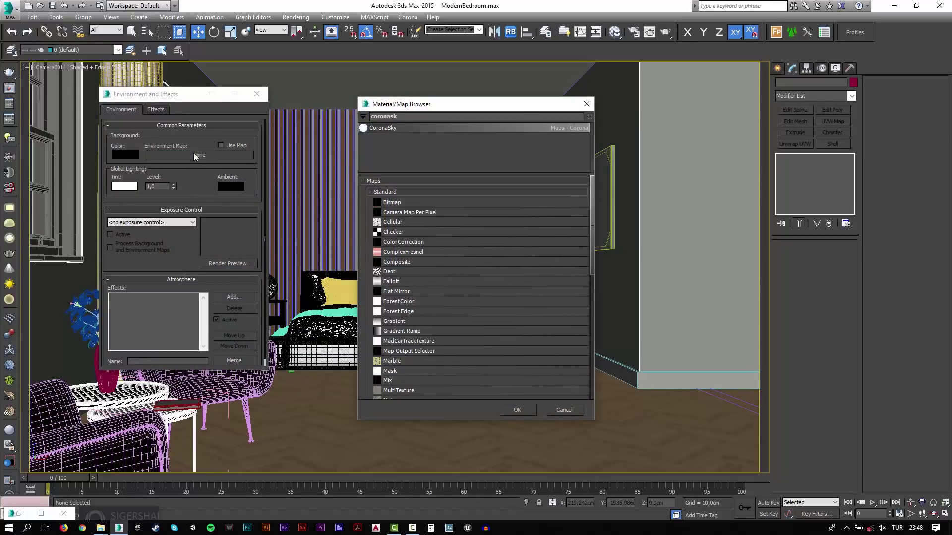
pyautogui.press('Return')
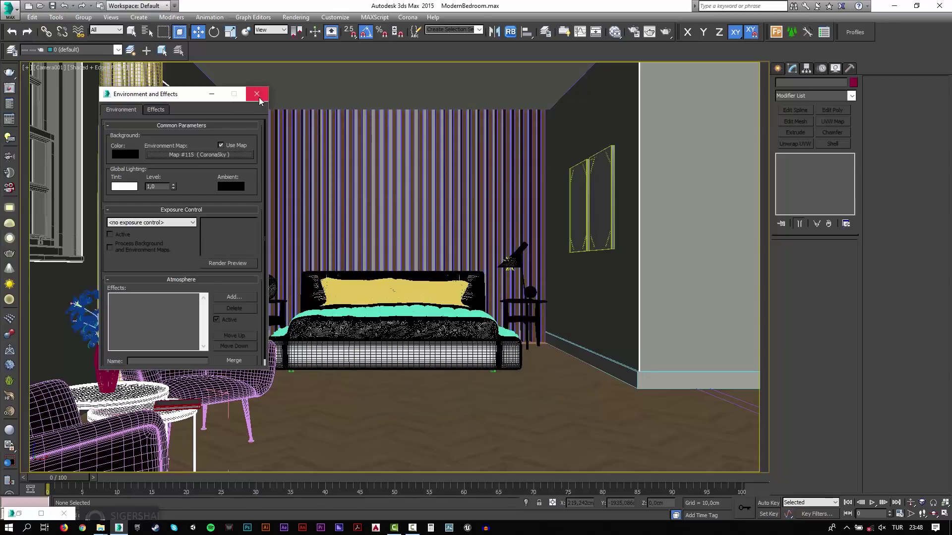
pyautogui.click(257, 94)
pyautogui.press('t')
pyautogui.scroll(-5, 310, 146)
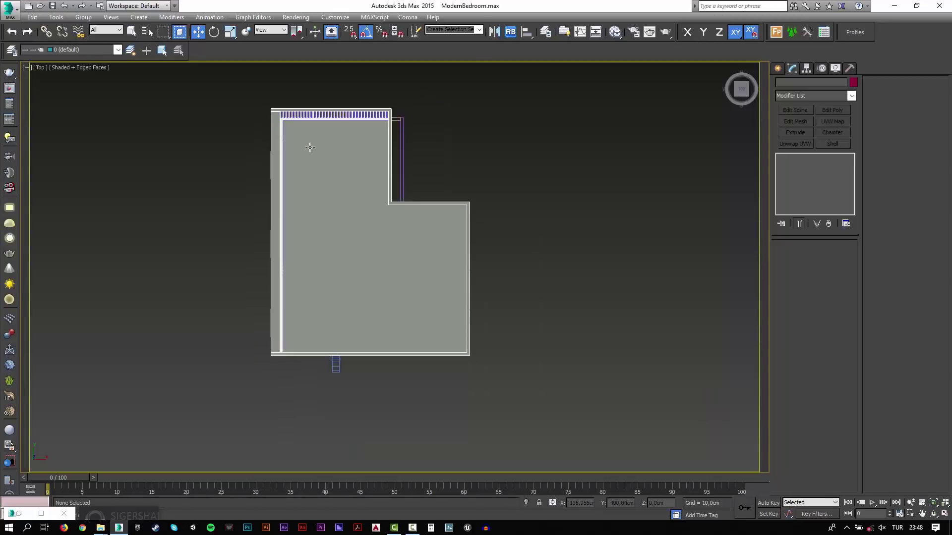
# Create a CoronaSun aimed at the bedroom from lower left and raise it high in Front view.
pyautogui.press('F3')
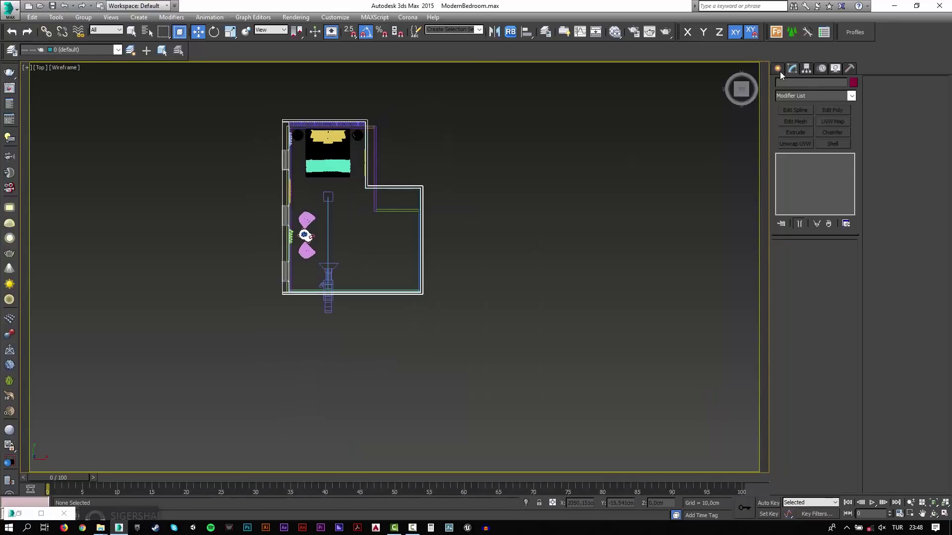
pyautogui.click(777, 68)
pyautogui.click(792, 84)
pyautogui.click(805, 84)
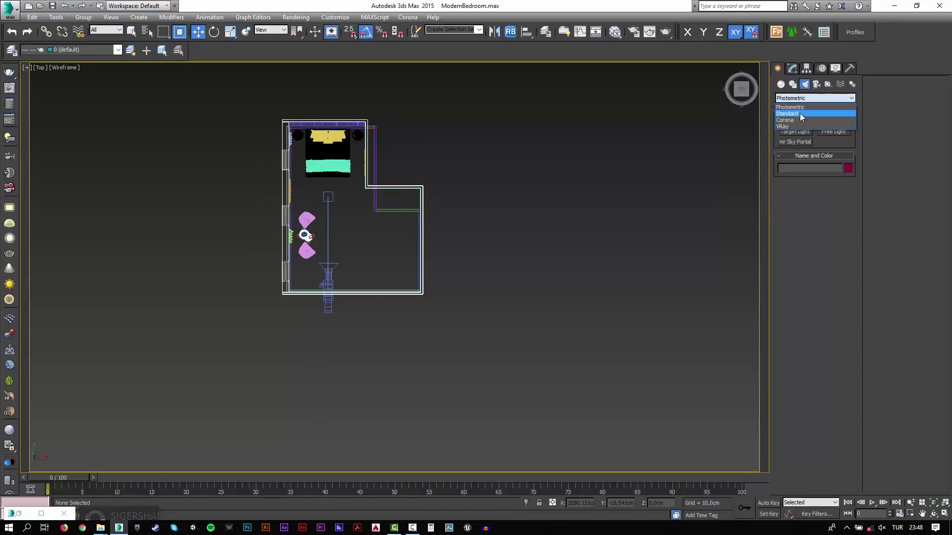
pyautogui.click(799, 117)
pyautogui.click(830, 131)
pyautogui.moveTo(290, 241); pyautogui.dragTo(437, 253, button='middle')
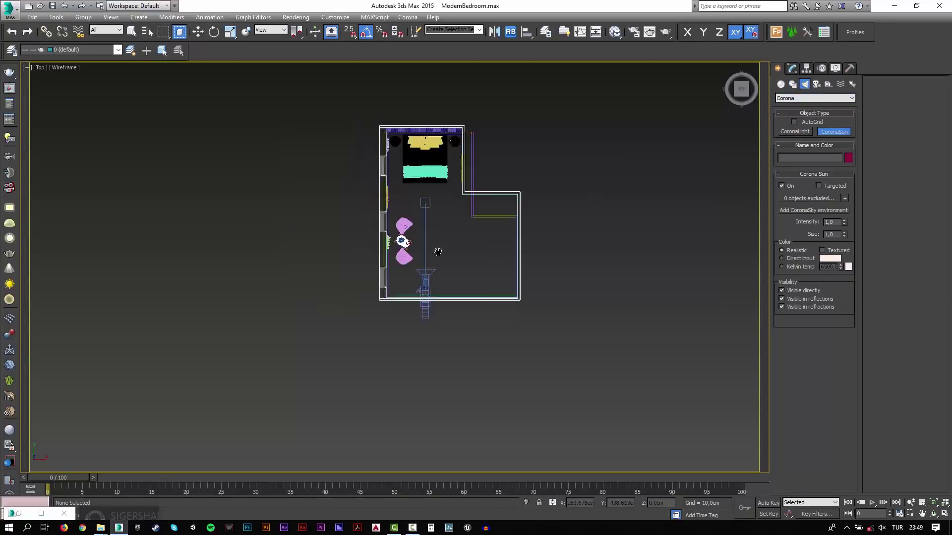
pyautogui.scroll(-3, 94, 413)
pyautogui.moveTo(62, 431); pyautogui.dragTo(398, 226)
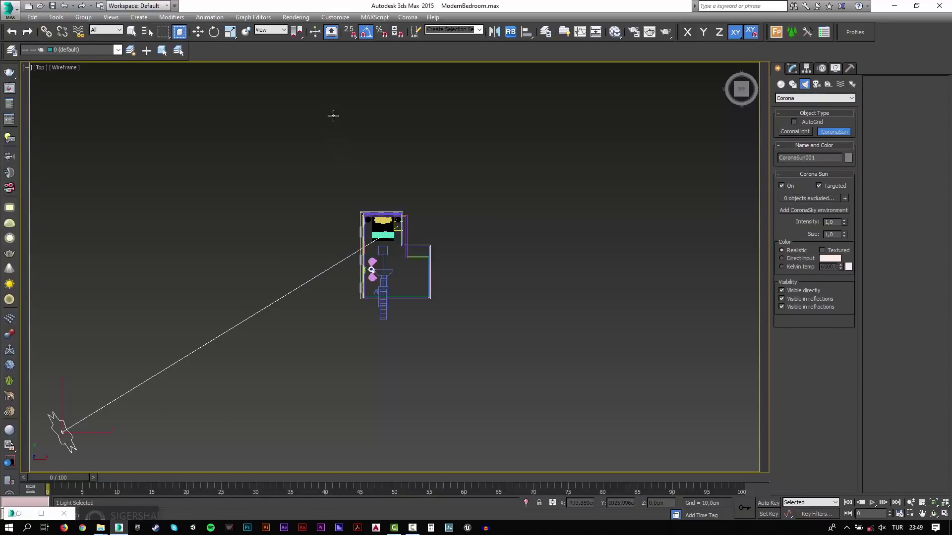
pyautogui.press('f')
pyautogui.moveTo(223, 214); pyautogui.dragTo(243, 319, button='middle')
pyautogui.press('w')
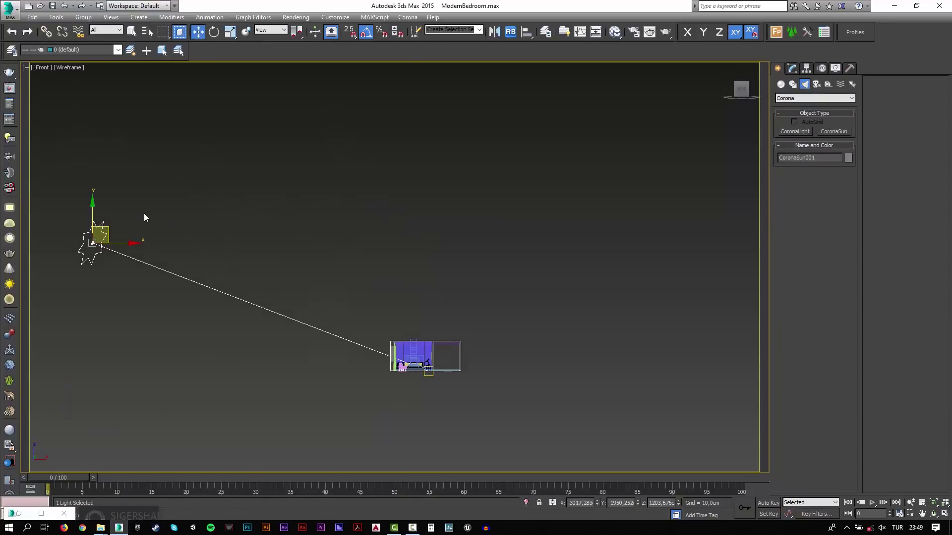
pyautogui.moveTo(111, 226); pyautogui.dragTo(115, 132)
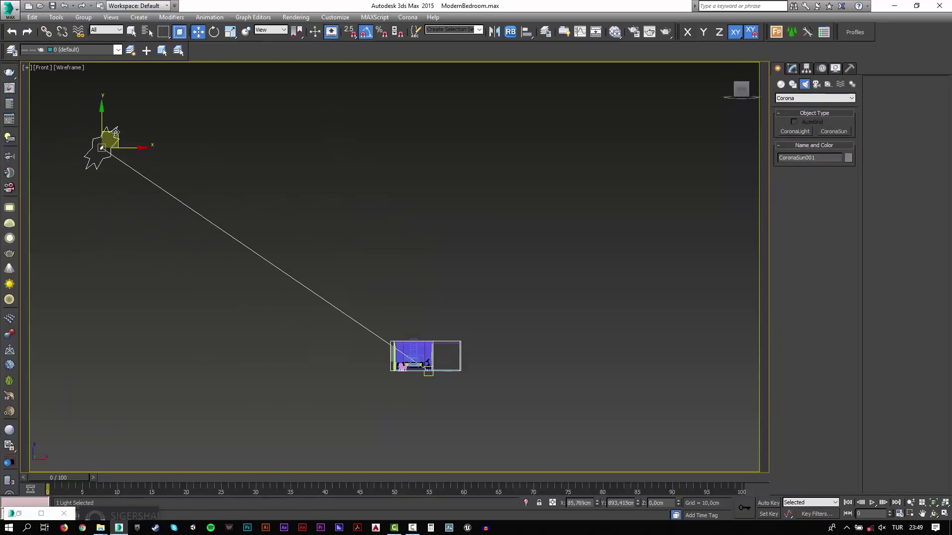
# Set the CoronaSun intensity to 0,5 and size to 14, then return to Camera001.
pyautogui.click(792, 68)
pyautogui.doubleClick(837, 293)
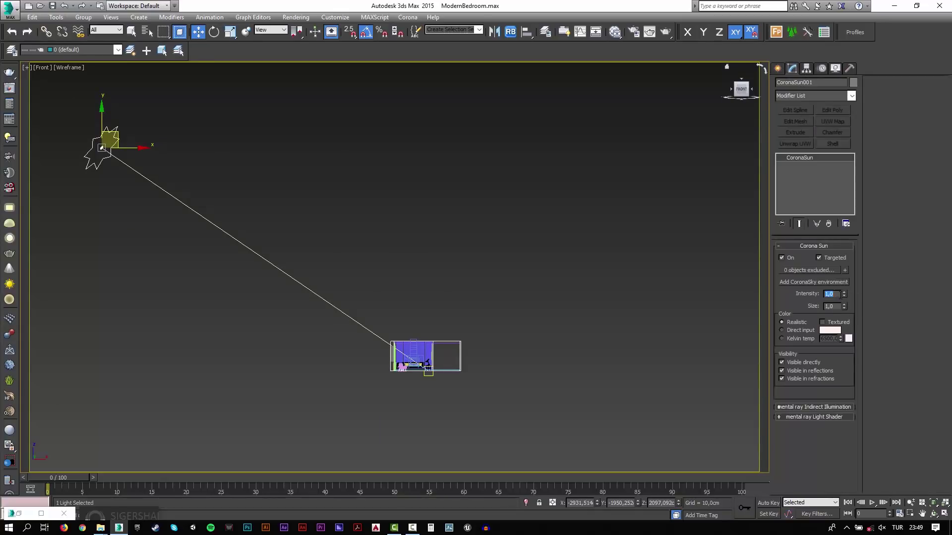
pyautogui.doubleClick(839, 305)
pyautogui.write('14')
pyautogui.press('Return')
pyautogui.click(534, 275)
pyautogui.press('c')
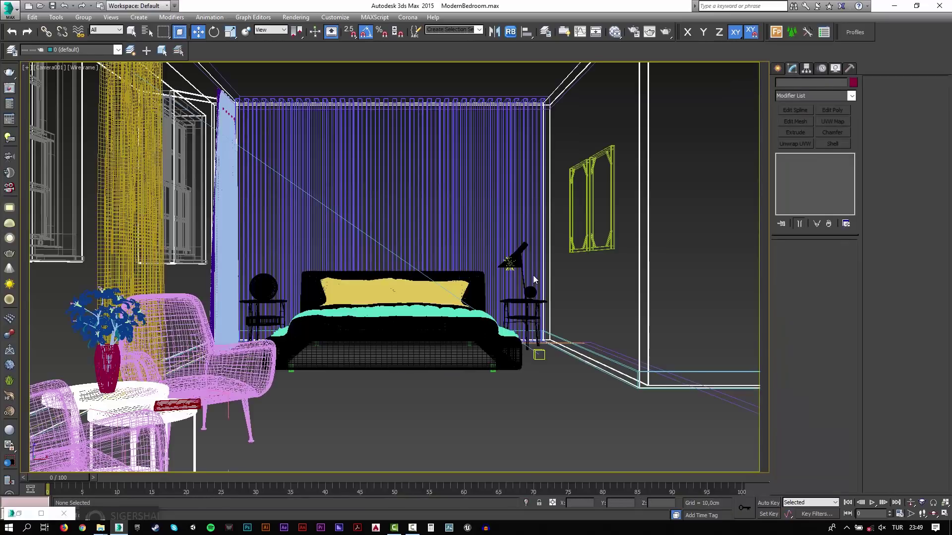
# Run a Corona interactive render with highlight compress 500, then stop and minimize the VFB.
pyautogui.click(633, 31)
pyautogui.click(365, 61)
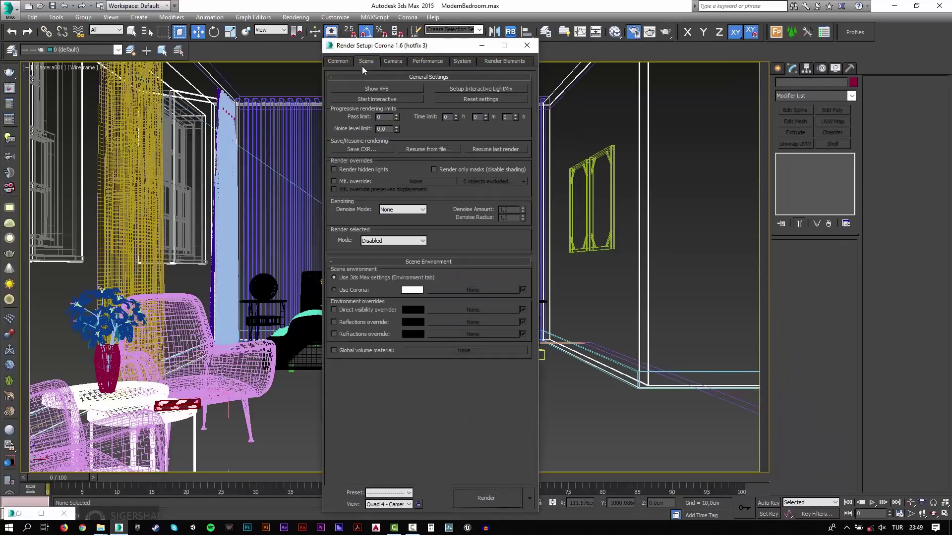
pyautogui.click(382, 98)
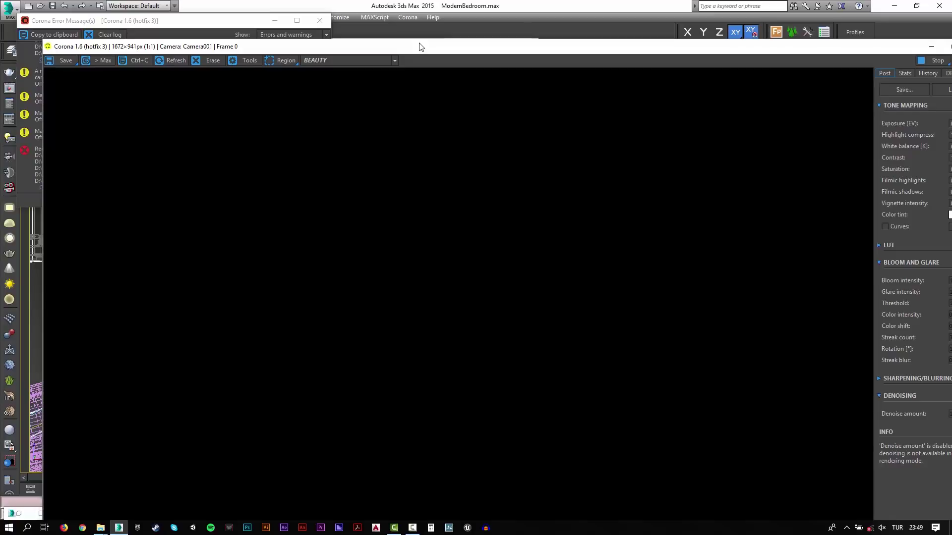
pyautogui.doubleClick(420, 47)
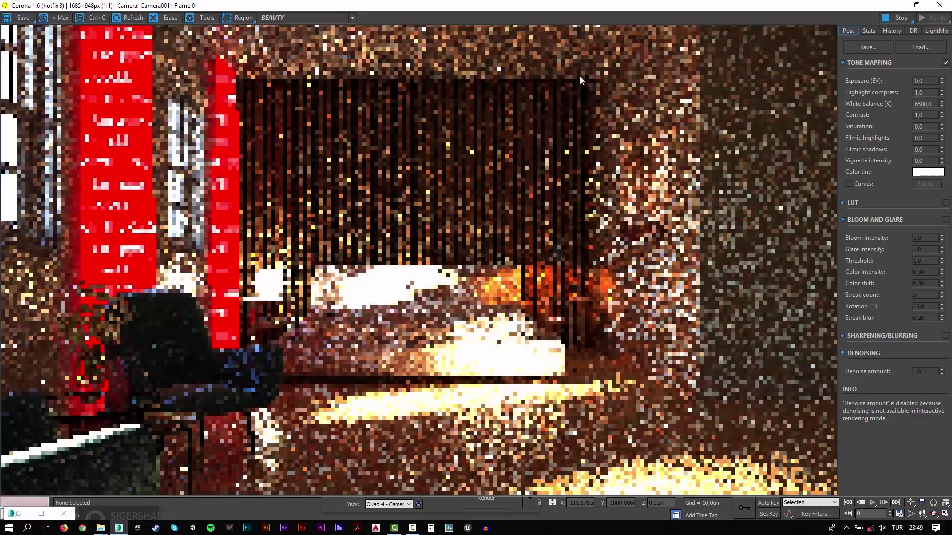
pyautogui.doubleClick(921, 93)
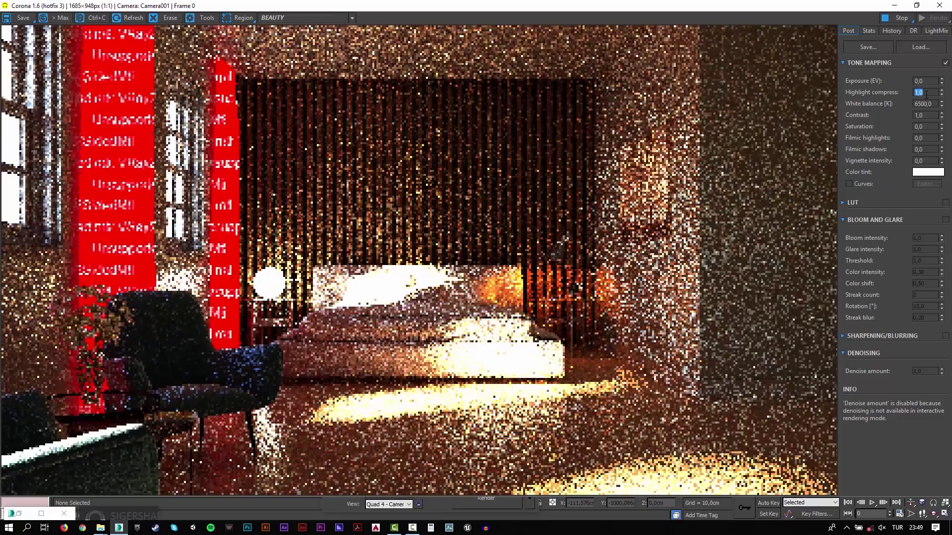
pyautogui.write('5')
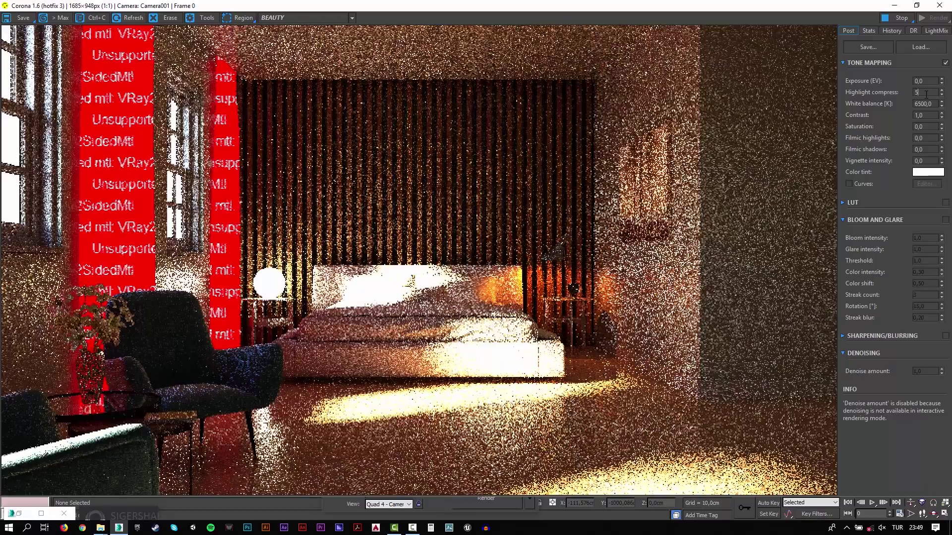
pyautogui.write('00')
pyautogui.press('Return')
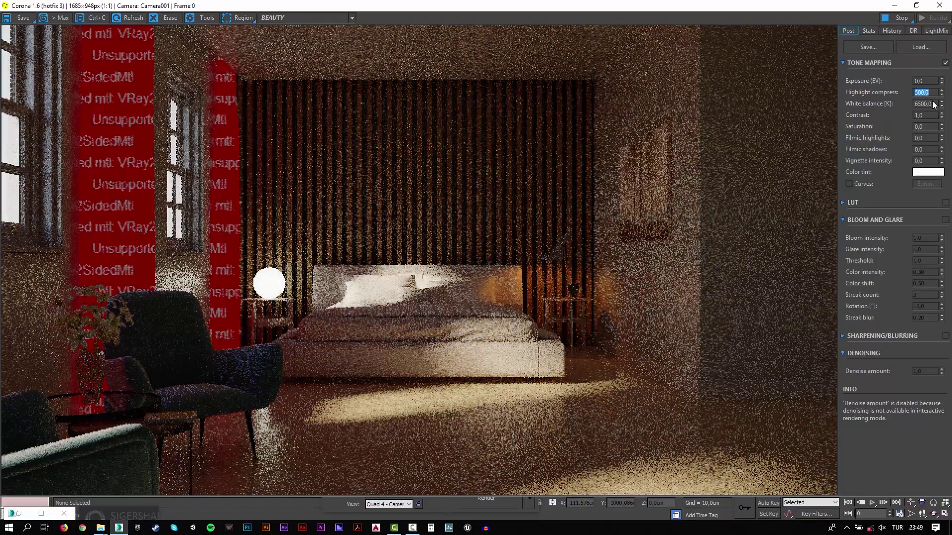
pyautogui.click(895, 19)
pyautogui.click(894, 6)
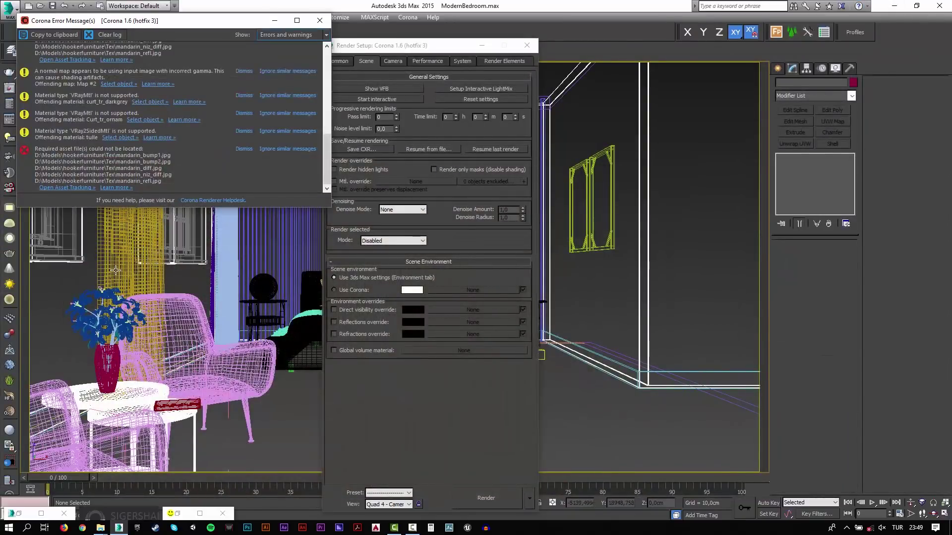
# Convert all scene materials to Corona with the Corona Converter.
pyautogui.click(117, 270)
pyautogui.rightClick(117, 267)
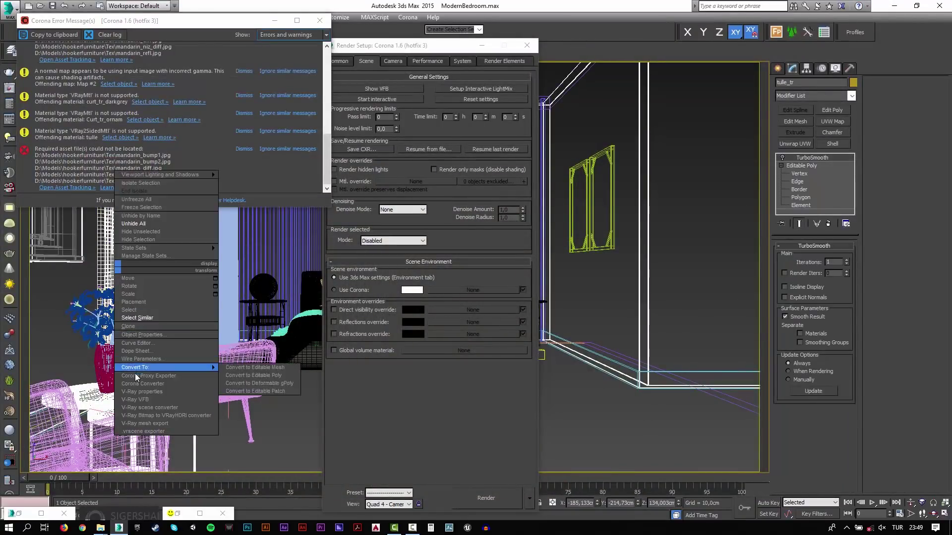
pyautogui.click(143, 383)
pyautogui.click(434, 365)
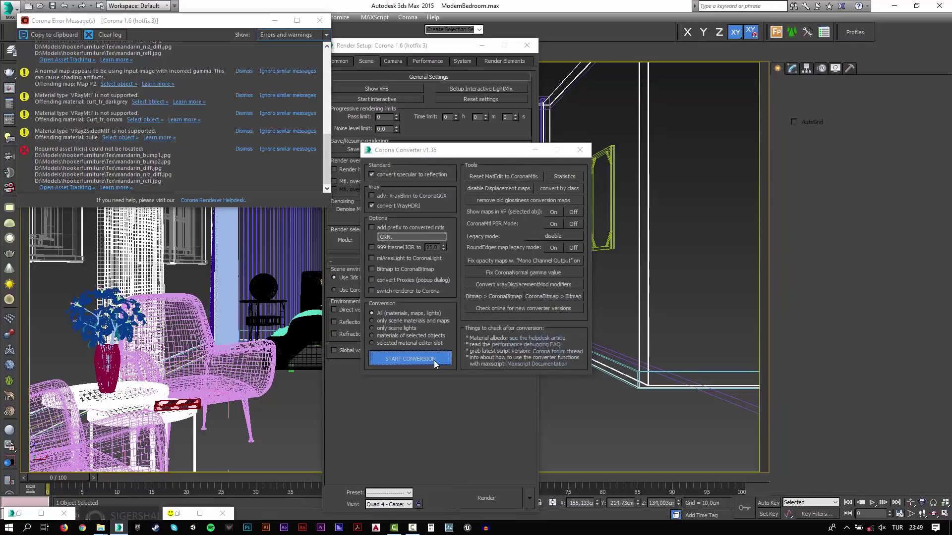
pyautogui.click(226, 273)
pyautogui.rightClick(226, 272)
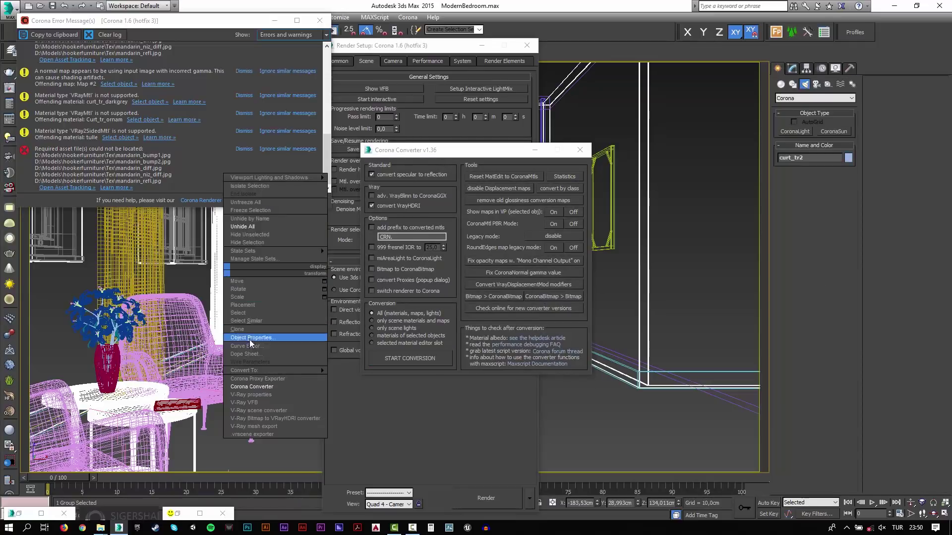
pyautogui.click(254, 342)
pyautogui.click(408, 361)
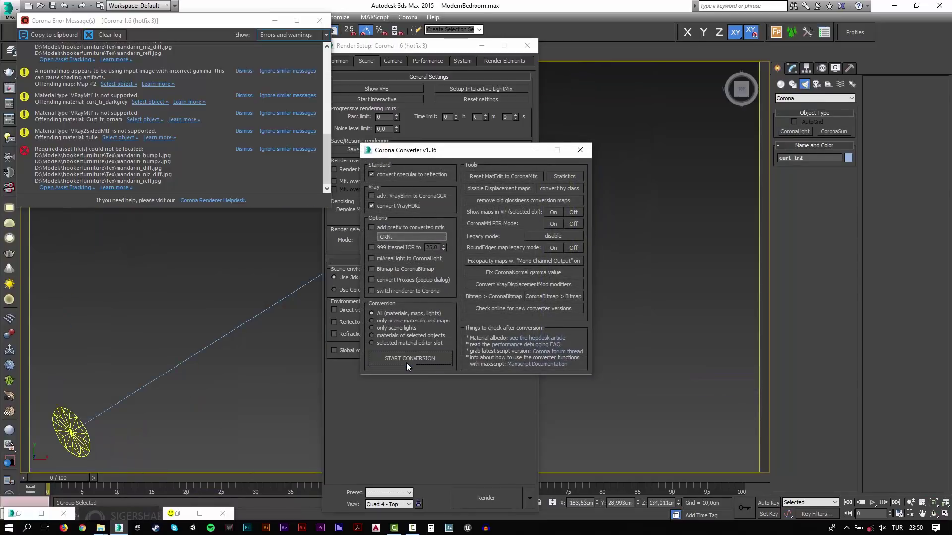
# Close the open dialogs, hide the green curtain group, and return to the camera view.
pyautogui.click(580, 150)
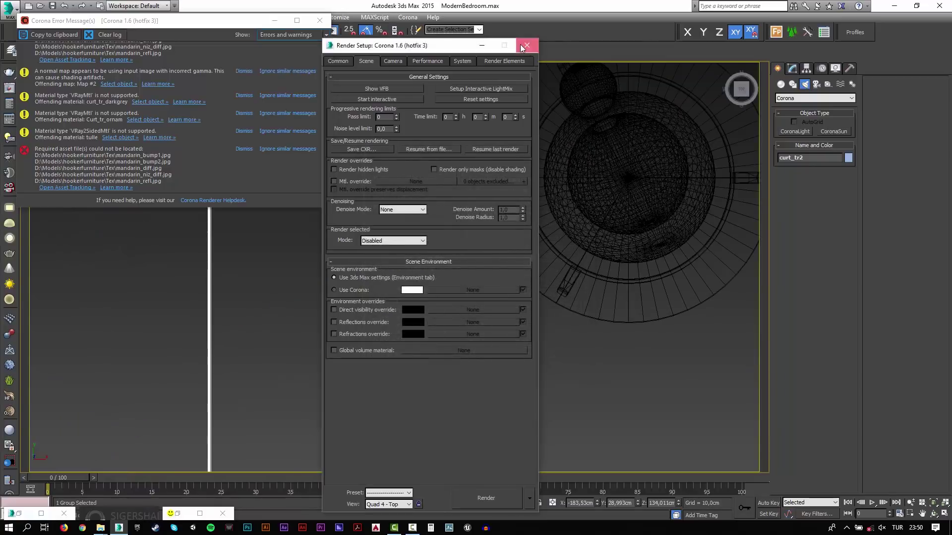
pyautogui.click(527, 45)
pyautogui.click(319, 20)
pyautogui.scroll(-5, 329, 240)
pyautogui.moveTo(377, 464); pyautogui.dragTo(404, 314, button='middle')
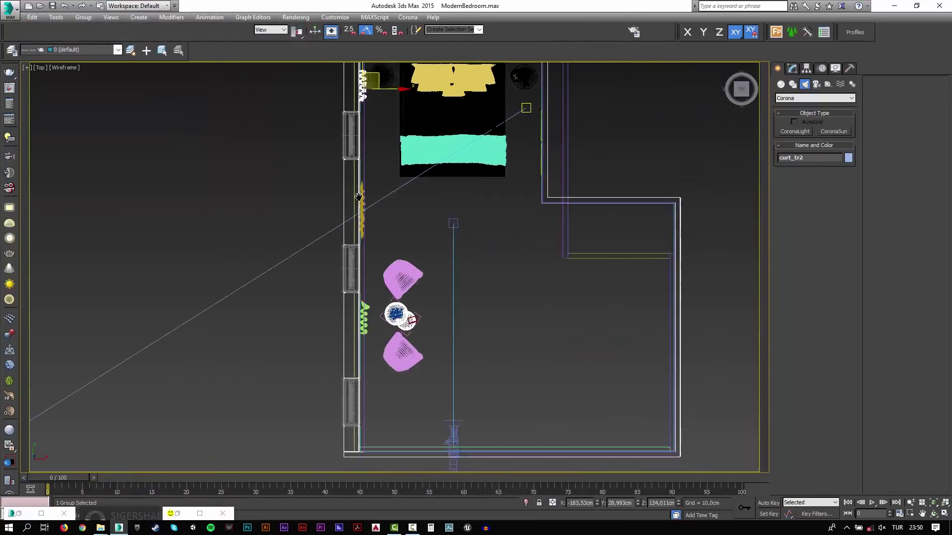
pyautogui.scroll(3, 403, 315)
pyautogui.scroll(2, 359, 306)
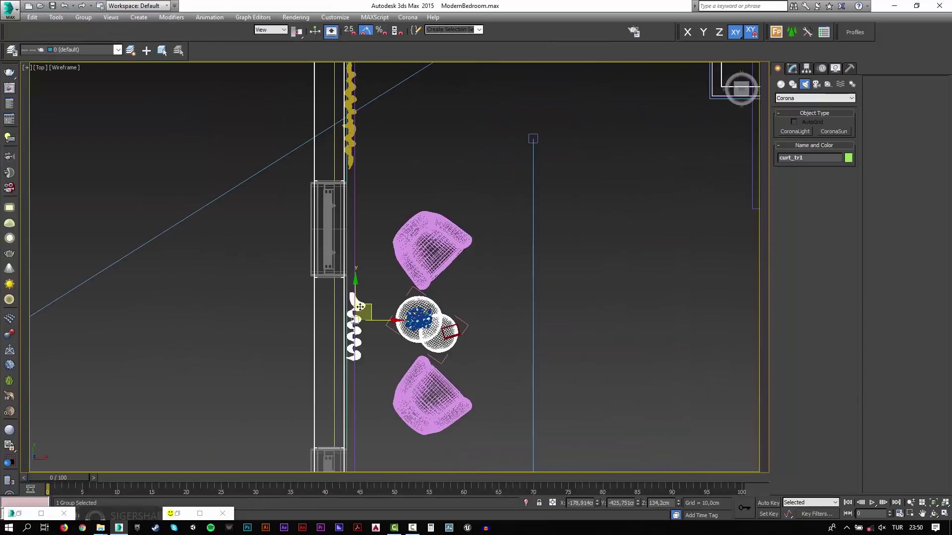
pyautogui.press('Delete')
pyautogui.press('c')
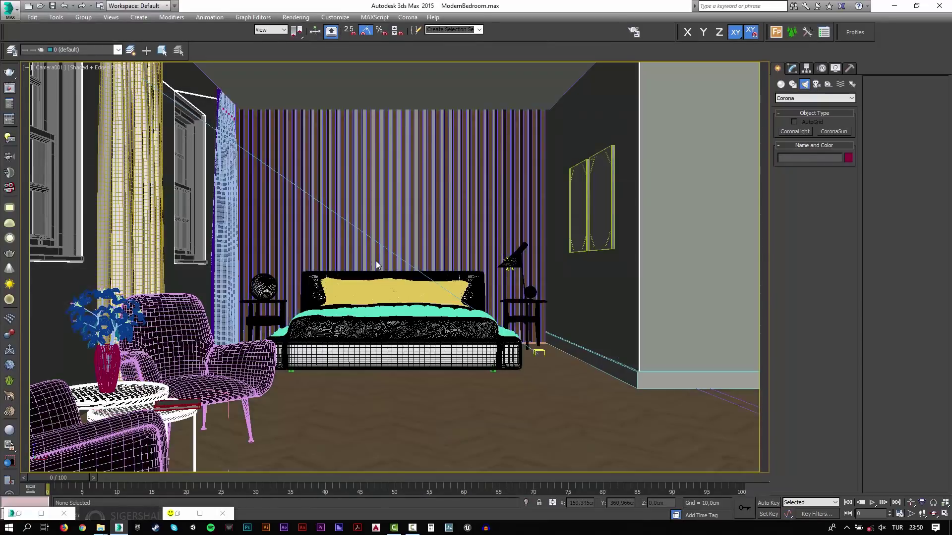
# Start a new Corona interactive render and set its exposure to 1,0.
pyautogui.click(633, 31)
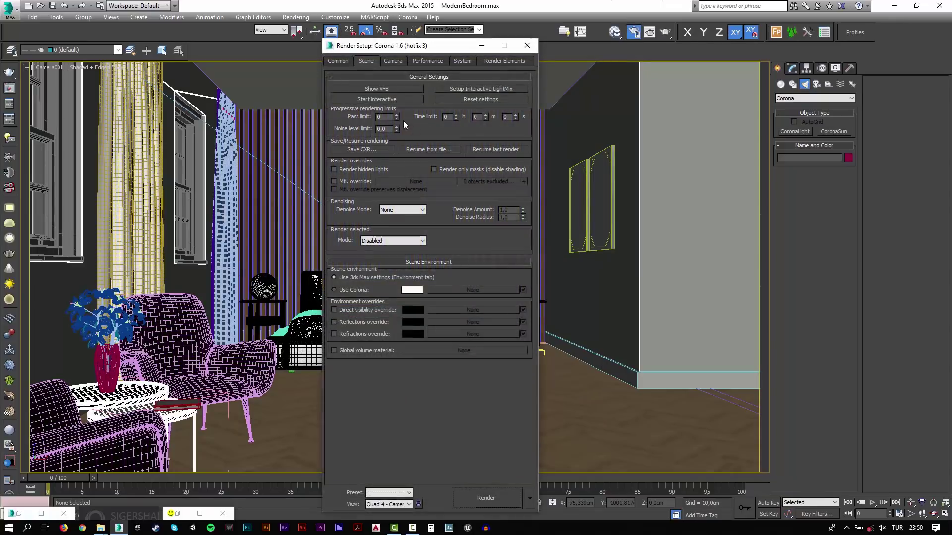
pyautogui.click(395, 100)
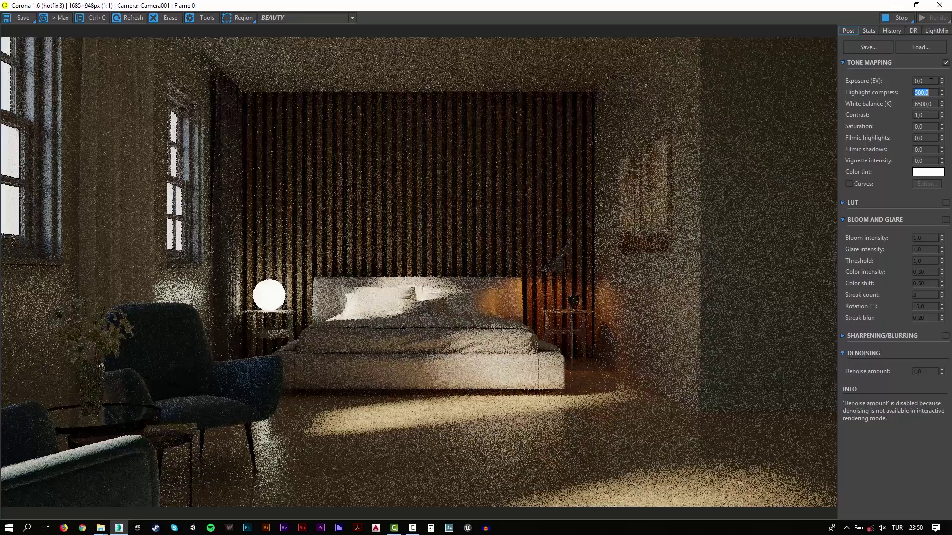
pyautogui.hotkey('shift', 'Tab')
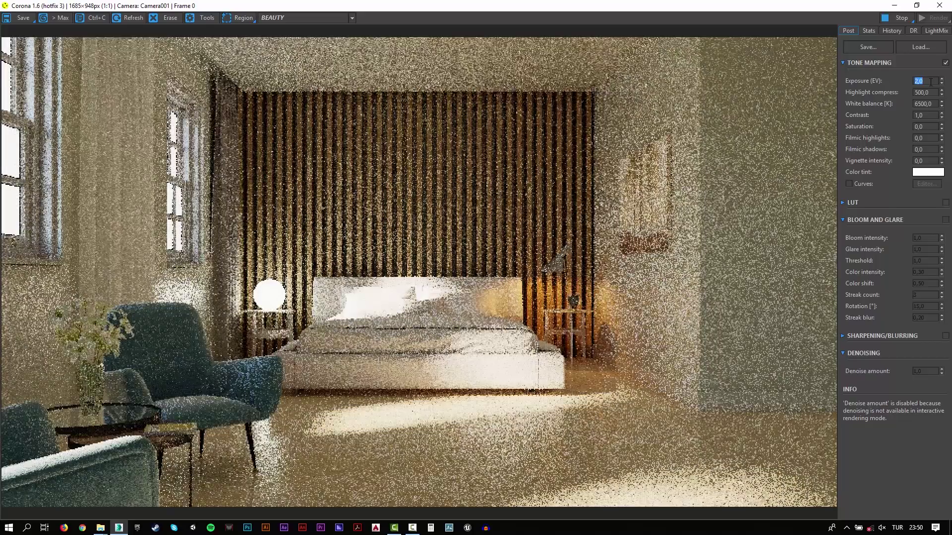
pyautogui.write('1')
pyautogui.press('Return')
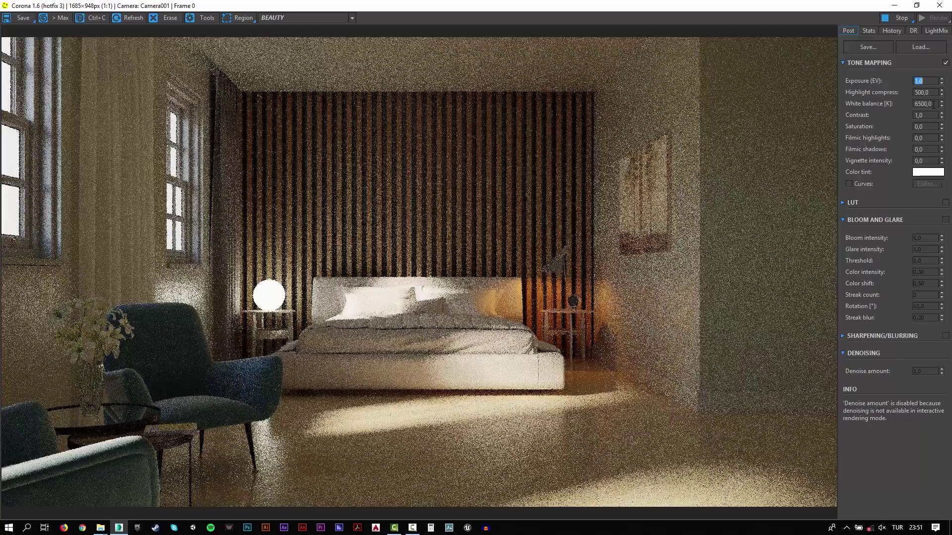
# Set white balance 5500, contrast 3,0 and saturation -0,150 in the render's Post settings.
pyautogui.click(933, 104)
pyautogui.write('55')
pyautogui.press('Return')
pyautogui.click(930, 117)
pyautogui.write('3')
pyautogui.press('Return')
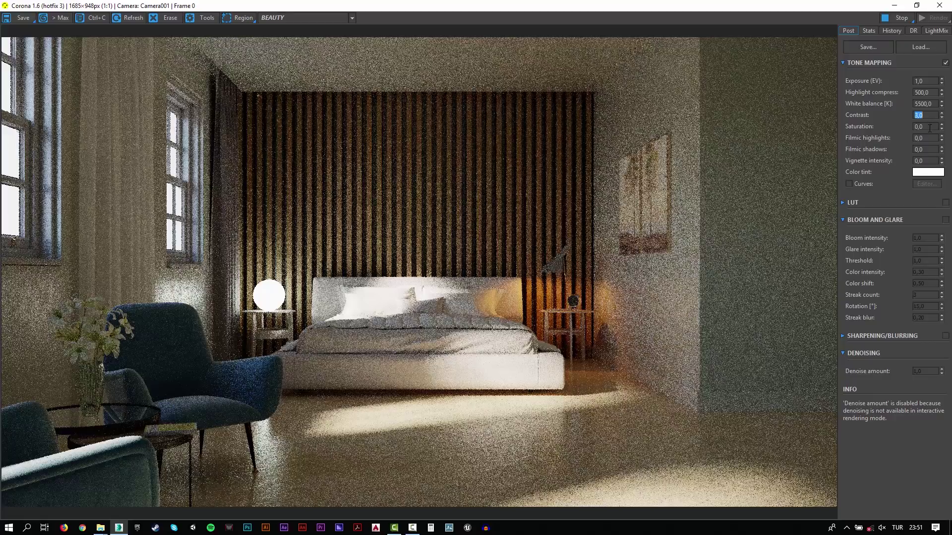
pyautogui.doubleClick(927, 128)
pyautogui.write('-,15')
pyautogui.press('Return')
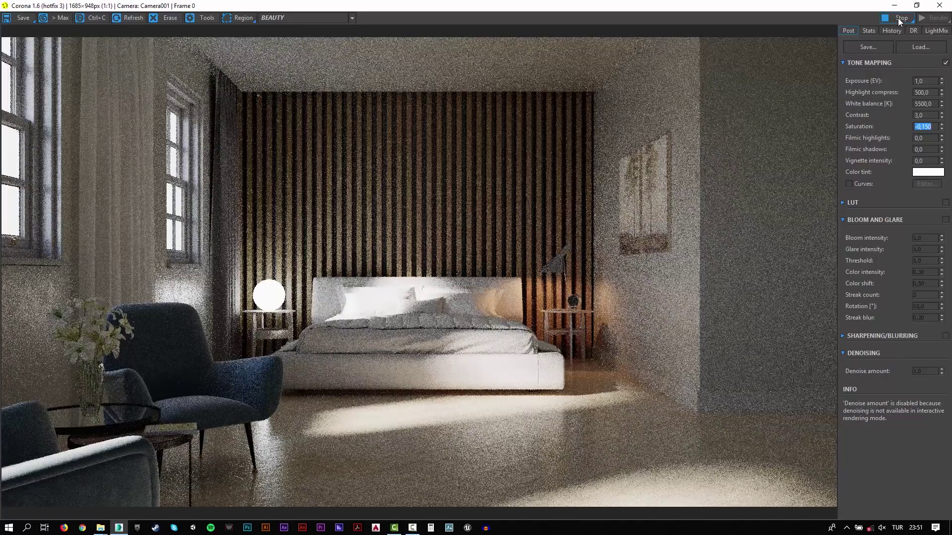
# Stop the interactive render, minimize its windows, and hide the blue curtain.
pyautogui.click(897, 18)
pyautogui.click(899, 7)
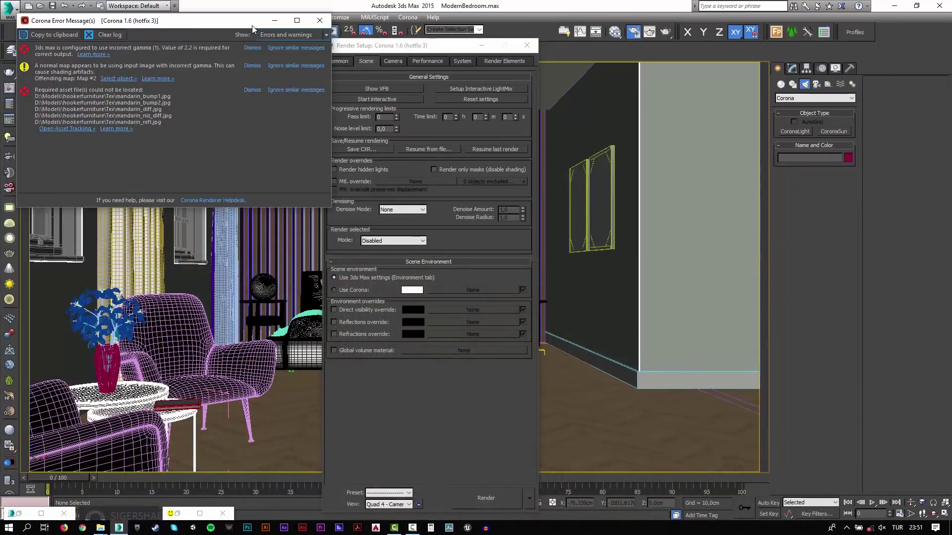
pyautogui.click(274, 20)
pyautogui.click(481, 45)
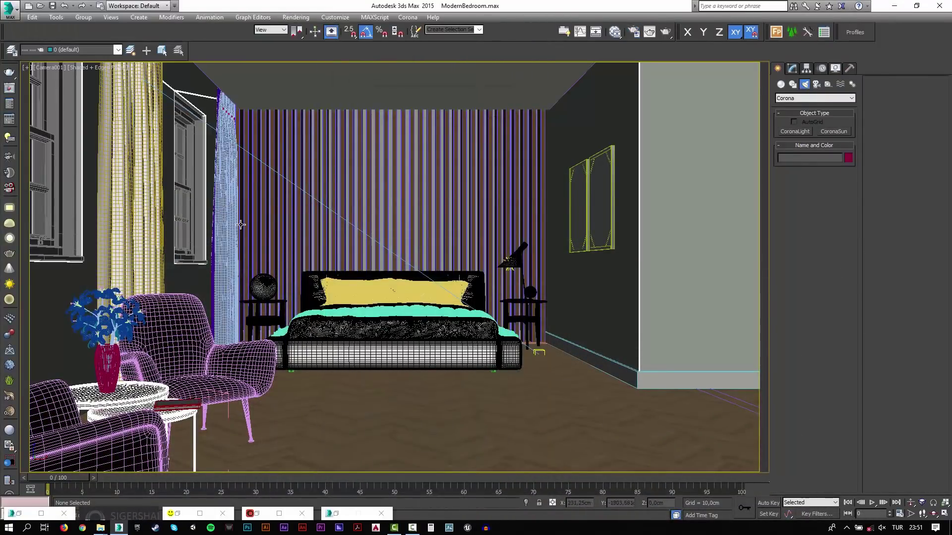
pyautogui.click(233, 229)
pyautogui.press('Delete')
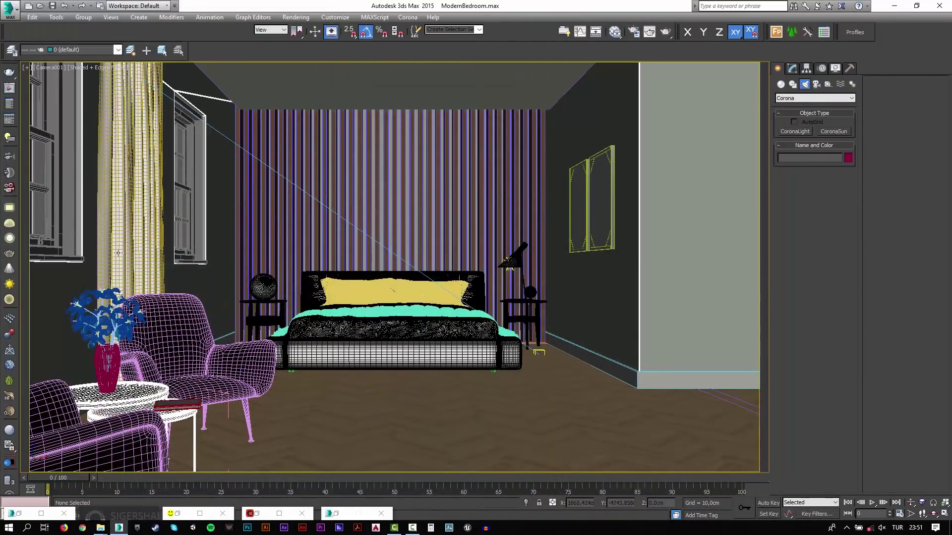
# Clone the tulle_tr curtain upward beside the bed as an instance.
pyautogui.click(118, 252)
pyautogui.press('t')
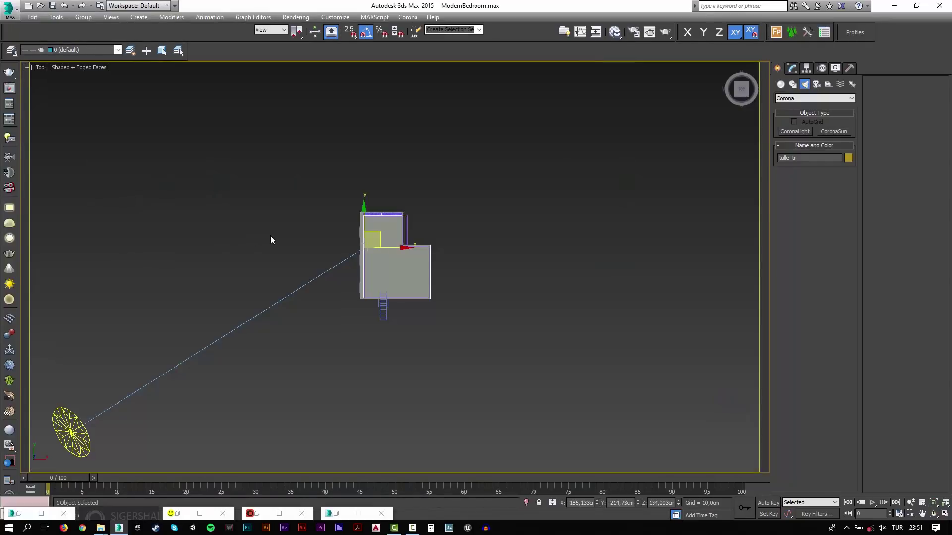
pyautogui.press('F3')
pyautogui.press('z')
pyautogui.scroll(-3, 364, 222)
pyautogui.scroll(-2, 377, 216)
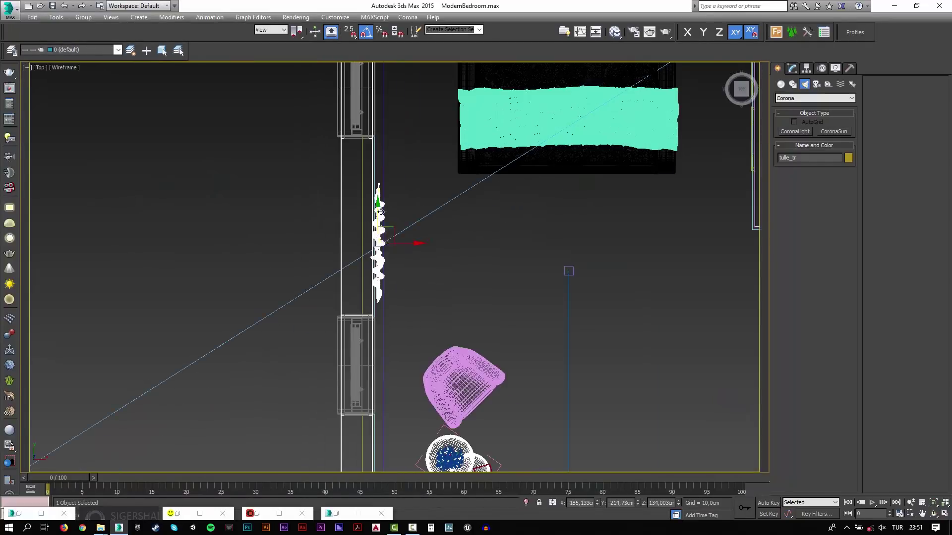
pyautogui.moveTo(381, 211); pyautogui.dragTo(380, 350, button='middle')
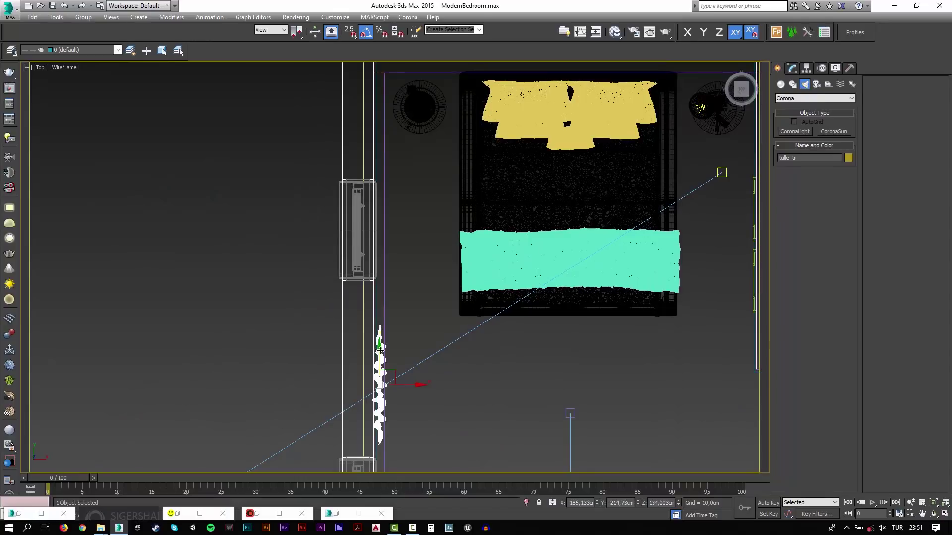
pyautogui.keyDown('shift'); pyautogui.moveTo(380, 351); pyautogui.dragTo(379, 113); pyautogui.keyUp('shift')
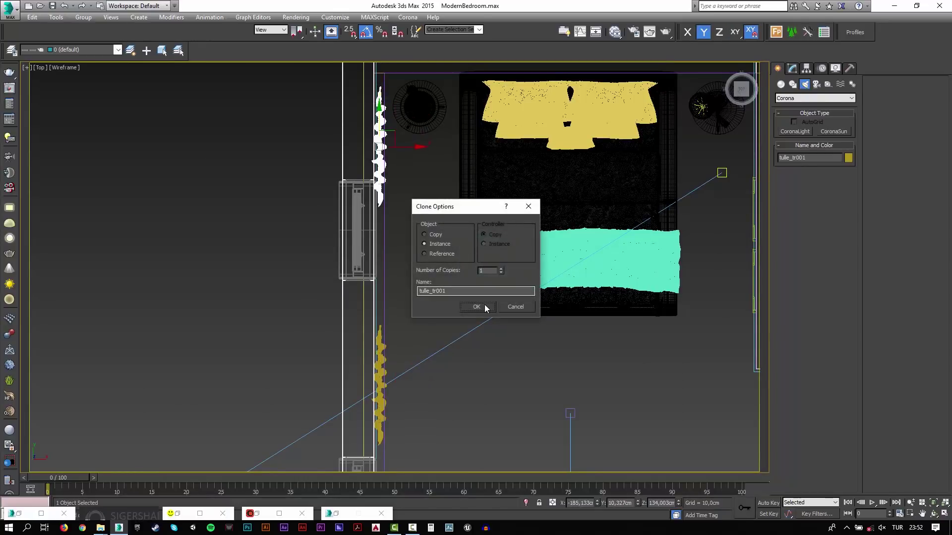
pyautogui.click(486, 308)
# Select the three window groups on the bedroom's exterior wall.
pyautogui.click(361, 265)
pyautogui.scroll(-2, 362, 265)
pyautogui.scroll(-2, 342, 304)
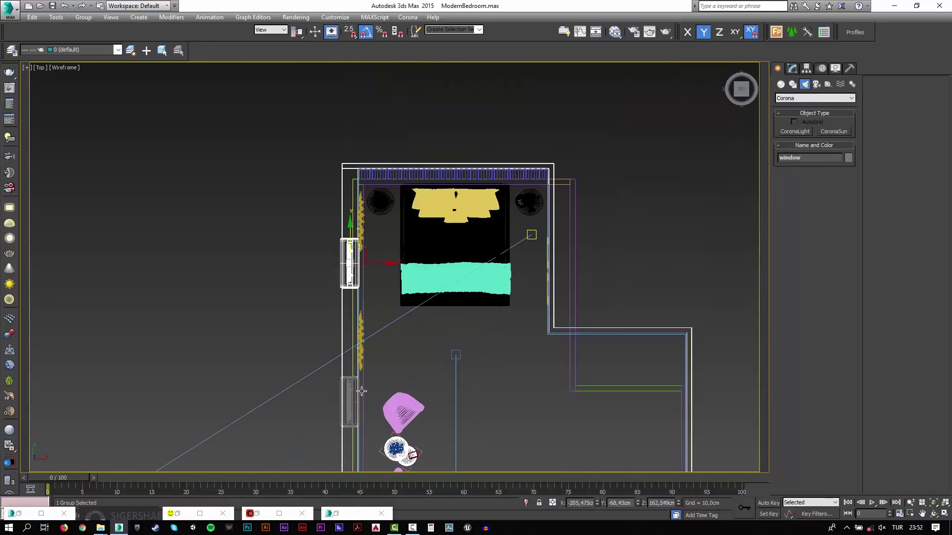
pyautogui.keyDown('ctrl'); pyautogui.click(361, 392); pyautogui.keyUp('ctrl')
pyautogui.press('p')
pyautogui.scroll(3, 389, 350)
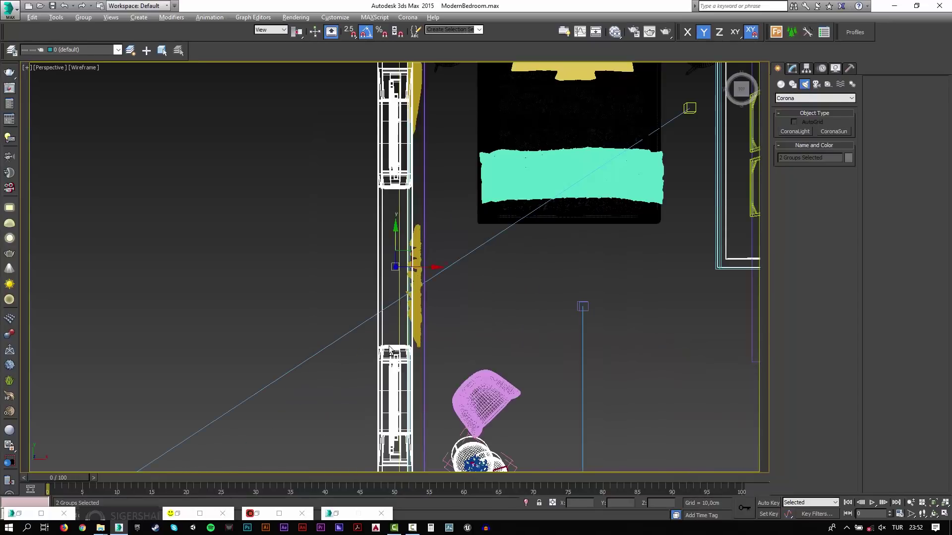
pyautogui.moveTo(389, 350)
pyautogui.keyDown('alt'); pyautogui.mouseDown(button='middle')
pyautogui.moveTo(438, 303)
pyautogui.moveTo(546, 317)
pyautogui.mouseUp(button='middle'); pyautogui.keyUp('alt')
pyautogui.scroll(-3, 439, 304)
pyautogui.press('F3')
pyautogui.scroll(3, 540, 325)
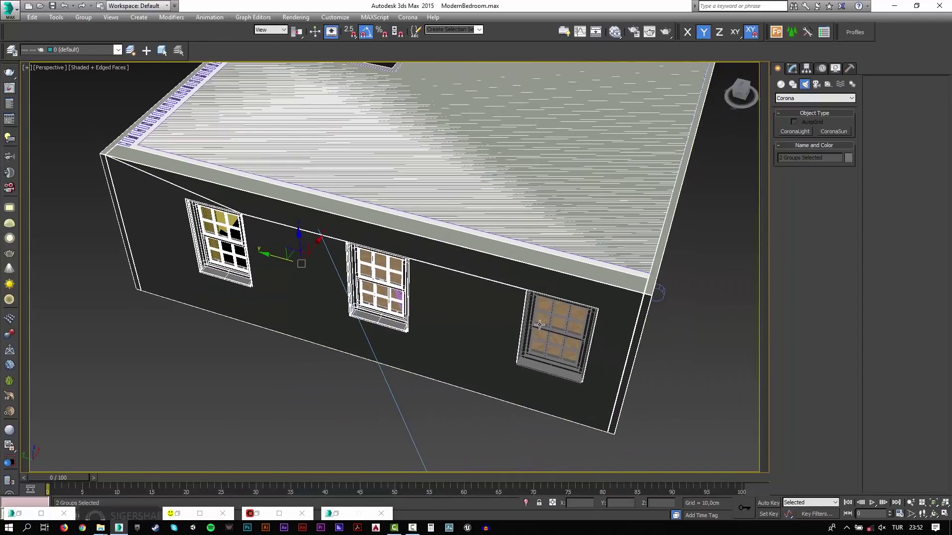
pyautogui.keyDown('ctrl'); pyautogui.click(539, 324); pyautogui.keyUp('ctrl')
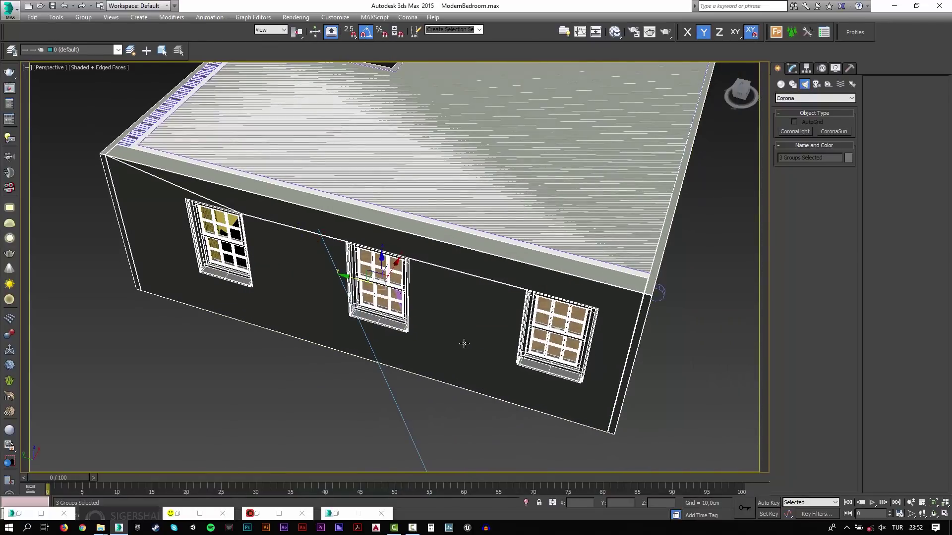
# Lower the three window groups 10 cm using Offset Z -10.
pyautogui.press('F12')
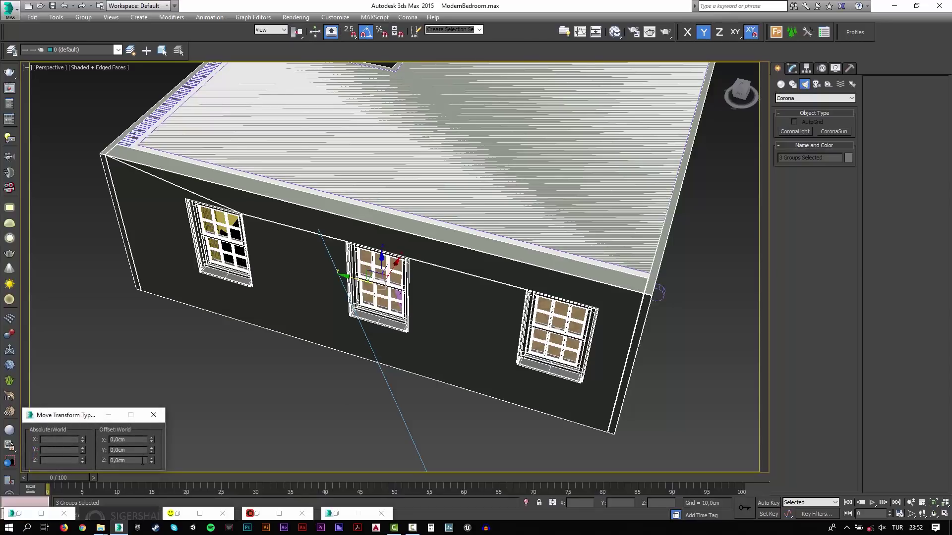
pyautogui.doubleClick(143, 461)
pyautogui.write('-10')
pyautogui.press('Return')
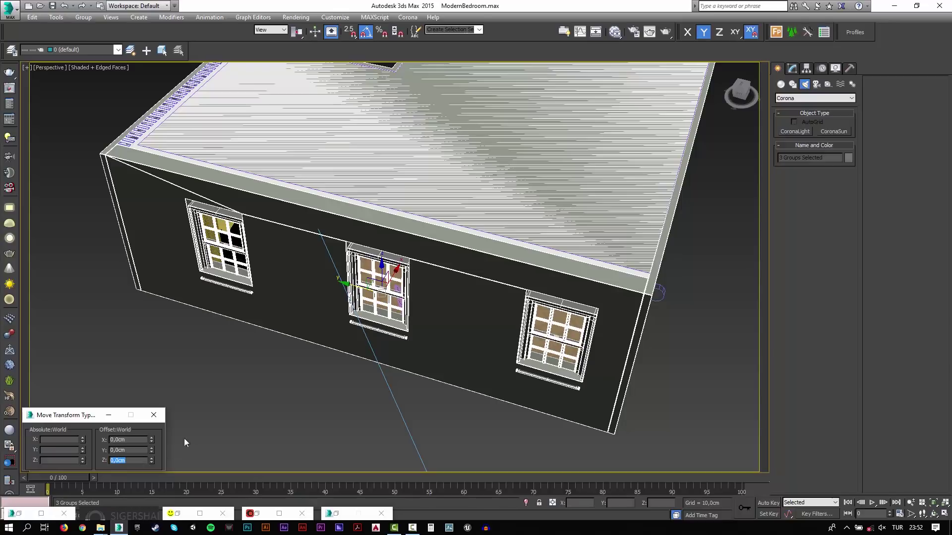
pyautogui.click(154, 415)
pyautogui.click(432, 350)
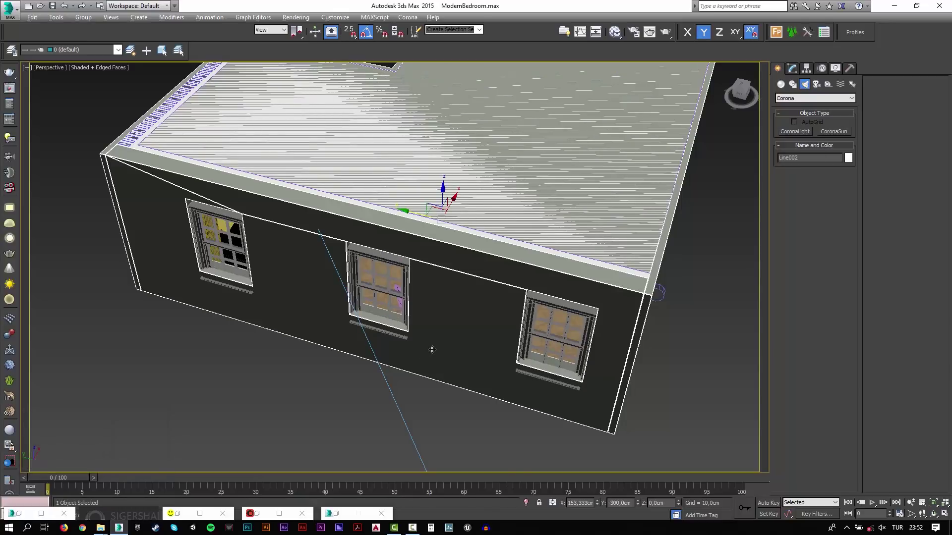
# Isolate the Line002 wall and frame it in wireframe Left view.
pyautogui.hotkey('alt', 'q')
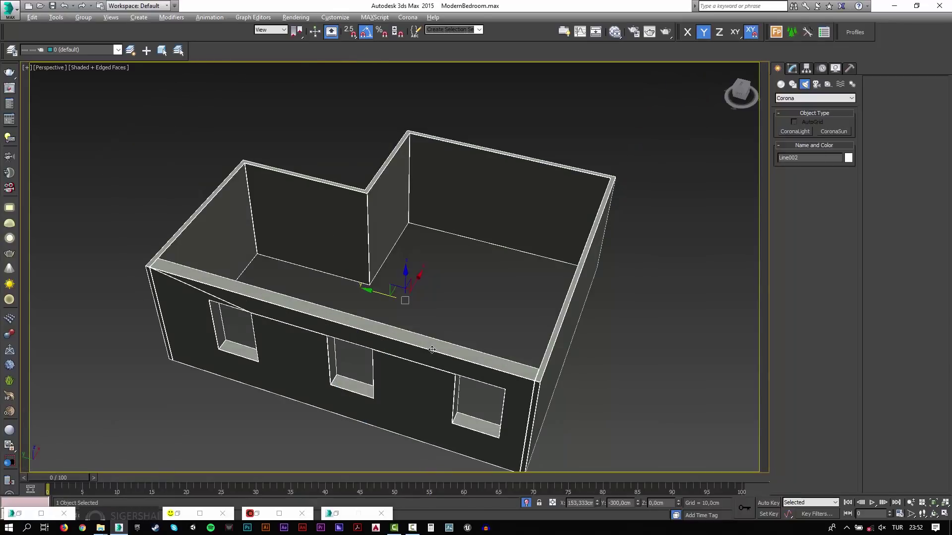
pyautogui.press('f')
pyautogui.press('z')
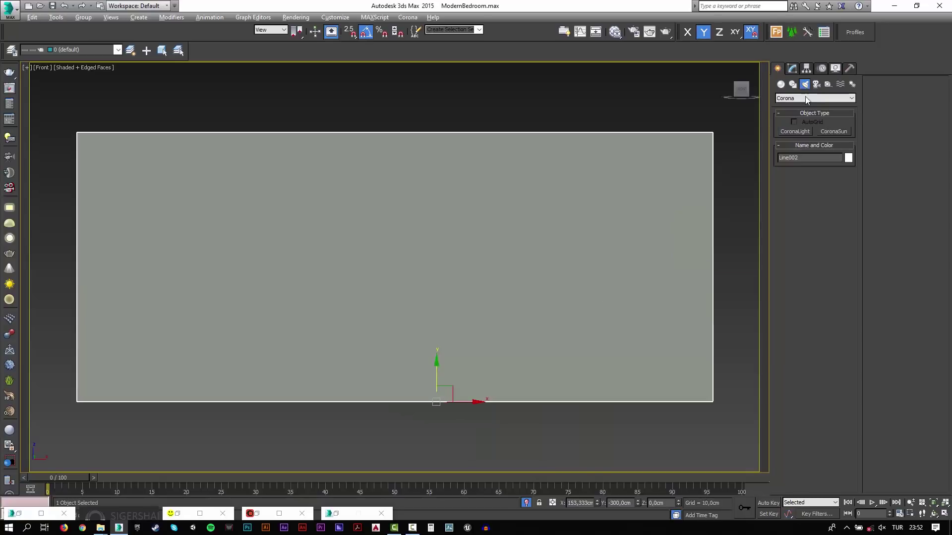
pyautogui.press('l')
pyautogui.press('z')
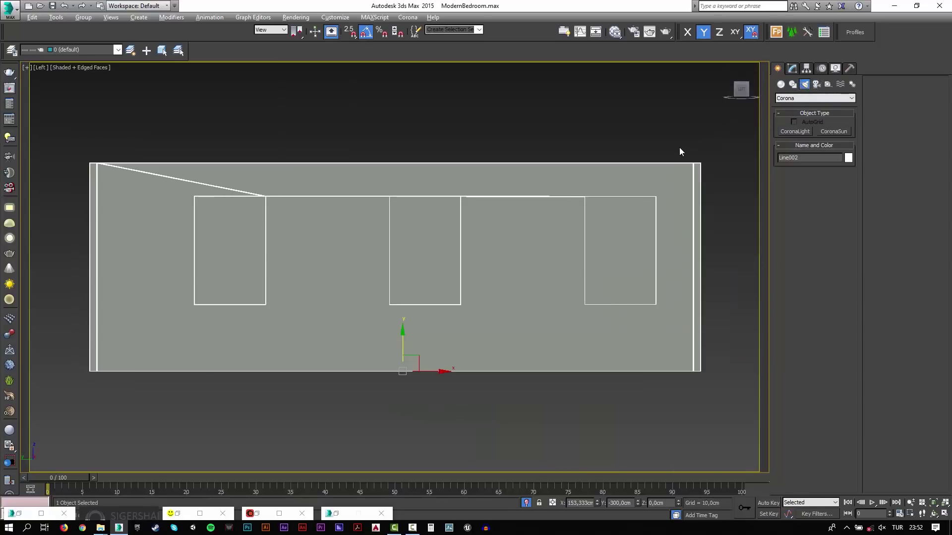
pyautogui.press('F3')
# Disable the Chamfer and move the three window opening vertices down 15 cm.
pyautogui.click(792, 68)
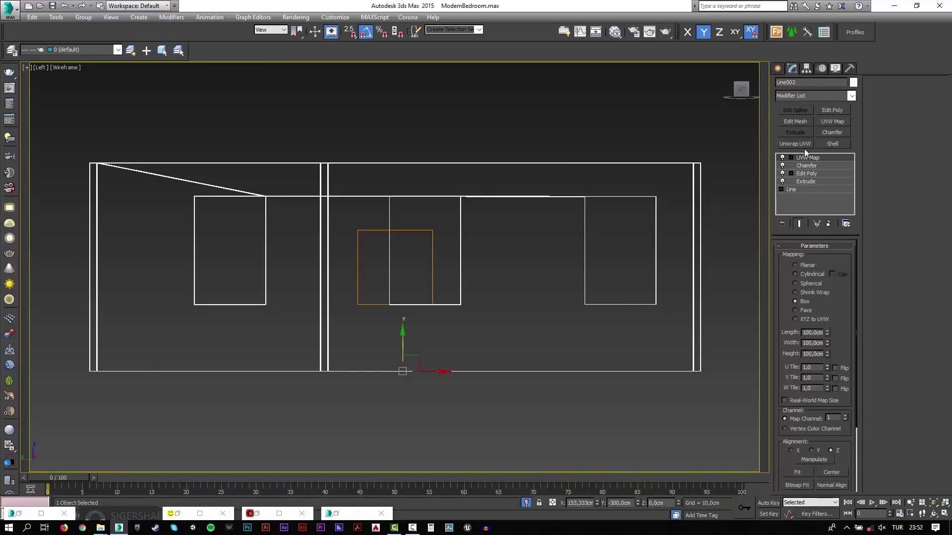
pyautogui.click(782, 165)
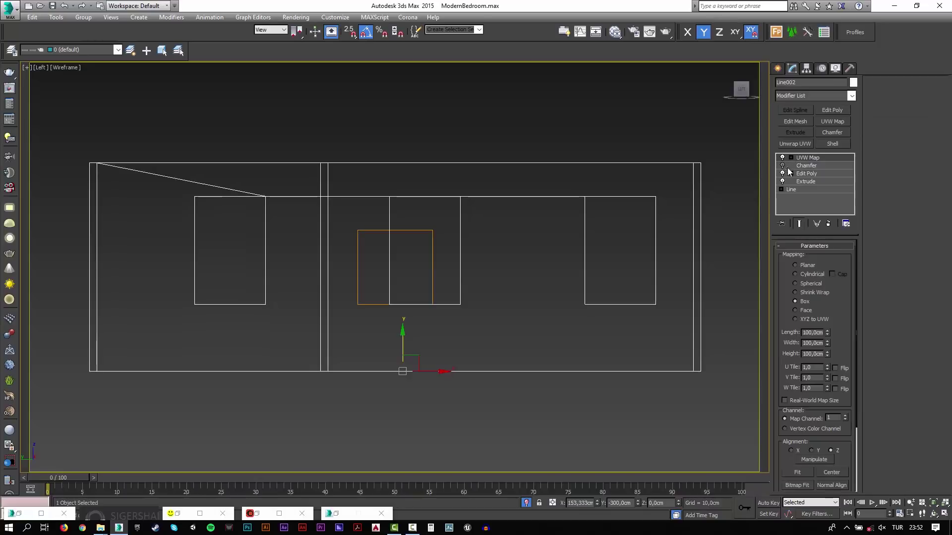
pyautogui.click(806, 174)
pyautogui.moveTo(667, 186); pyautogui.dragTo(178, 339)
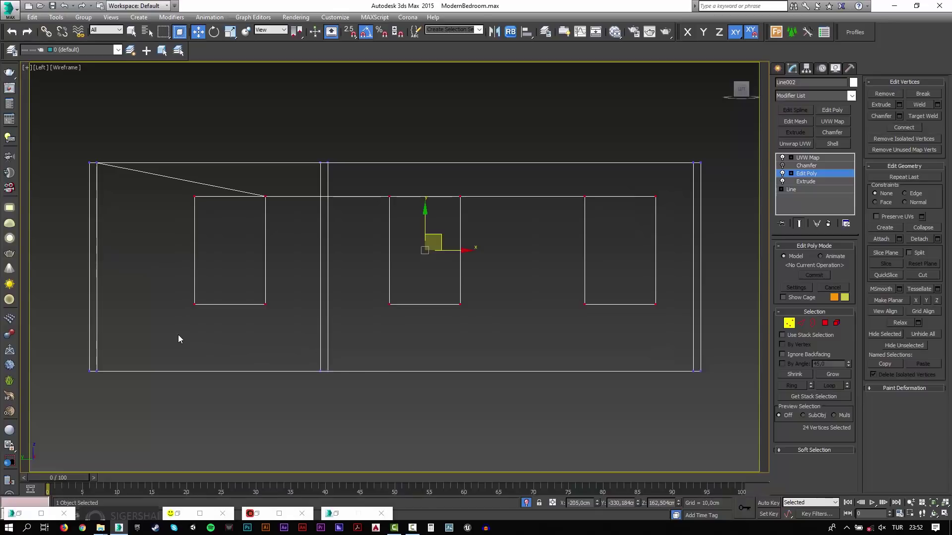
pyautogui.press('F12')
pyautogui.click(142, 450)
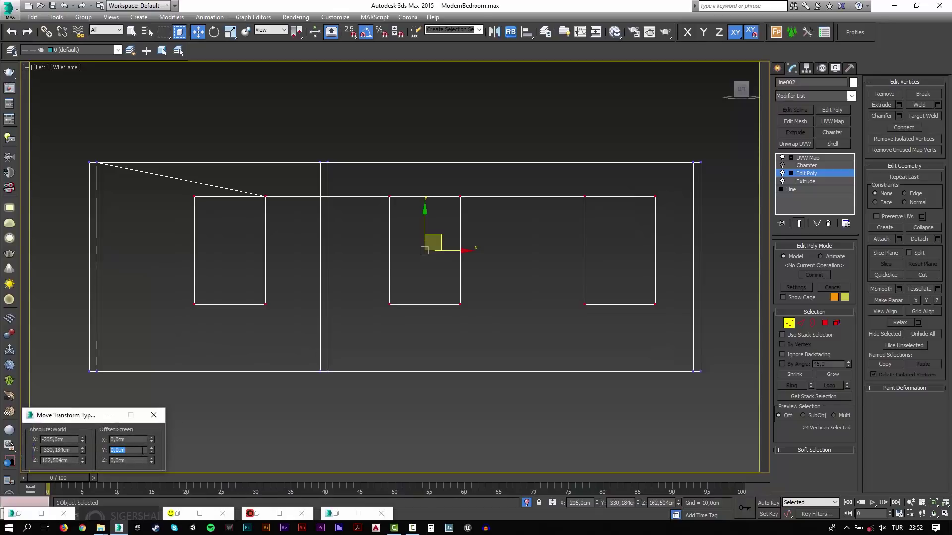
pyautogui.write('-15')
pyautogui.press('Return')
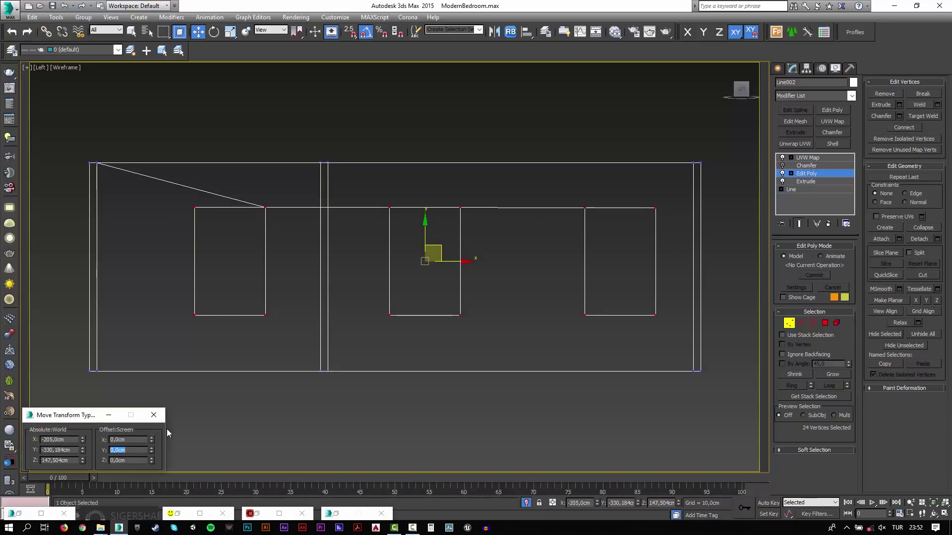
pyautogui.click(153, 415)
# Exit vertex editing, unhide all objects, and return to the shaded camera view.
pyautogui.click(795, 166)
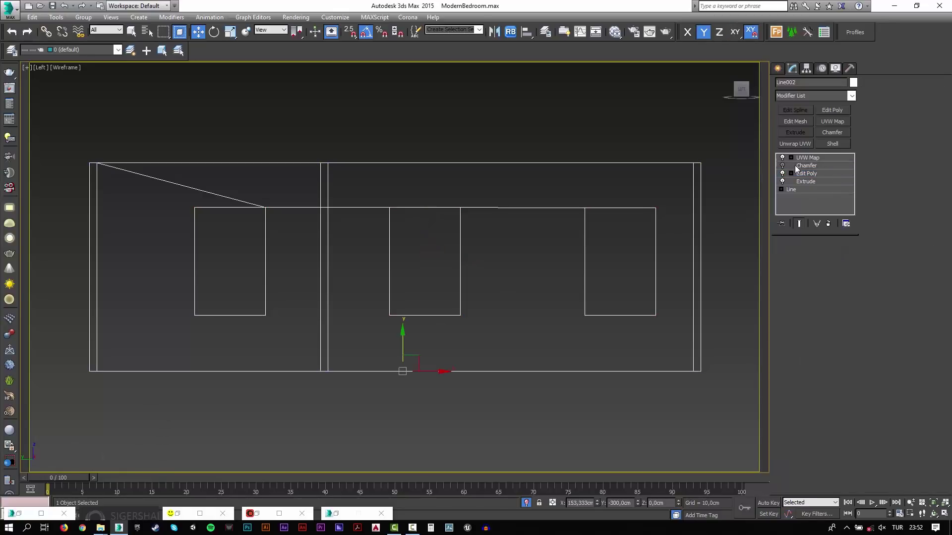
pyautogui.click(559, 138)
pyautogui.press('c')
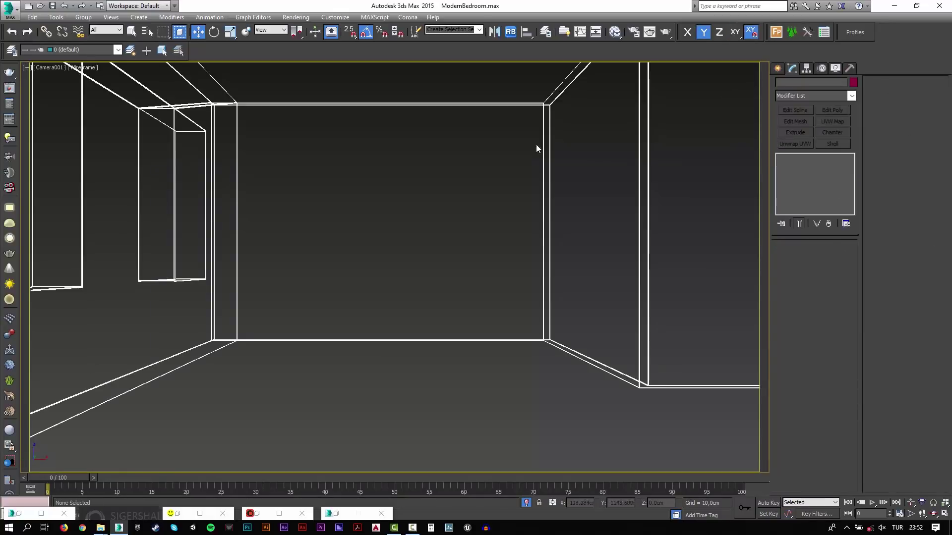
pyautogui.rightClick(500, 170)
pyautogui.click(518, 127)
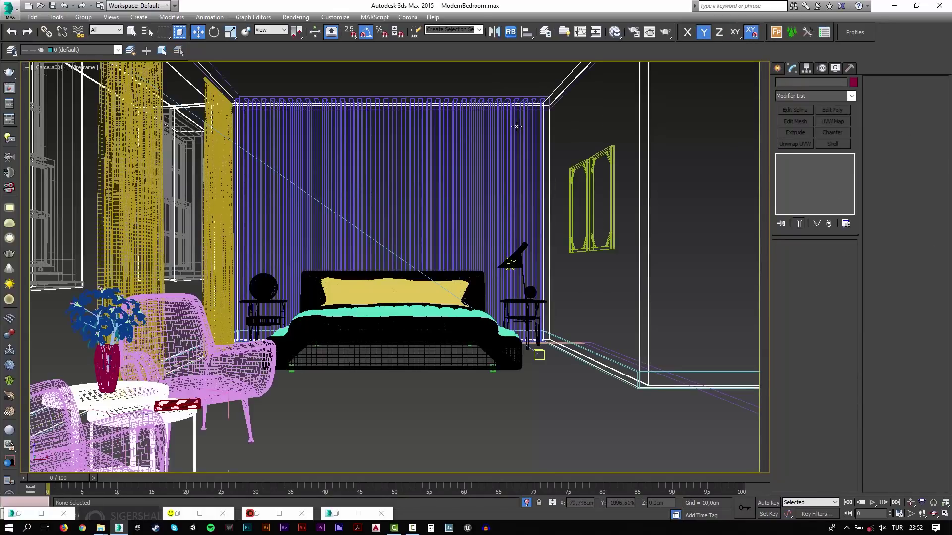
pyautogui.press('F3')
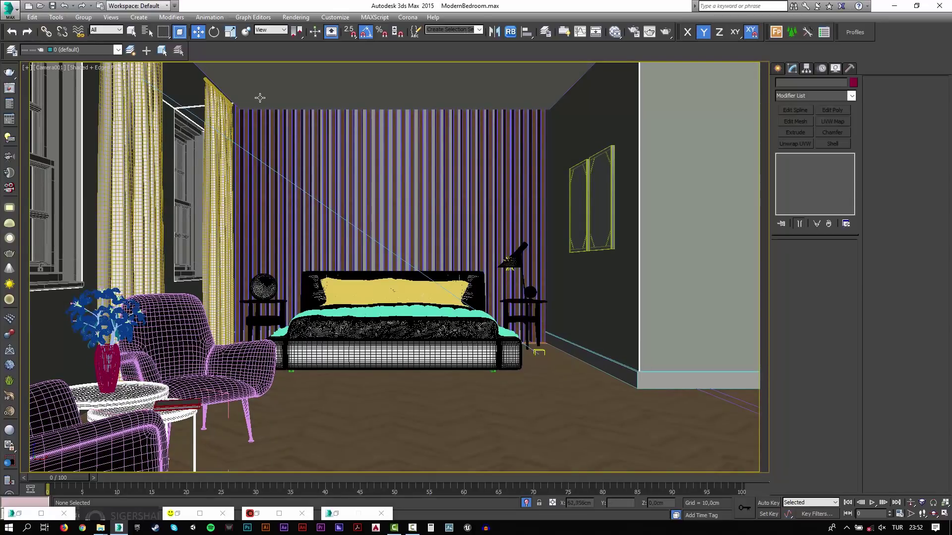
# Raise the right curtain tulle_tr001 slightly along Z.
pyautogui.click(214, 154)
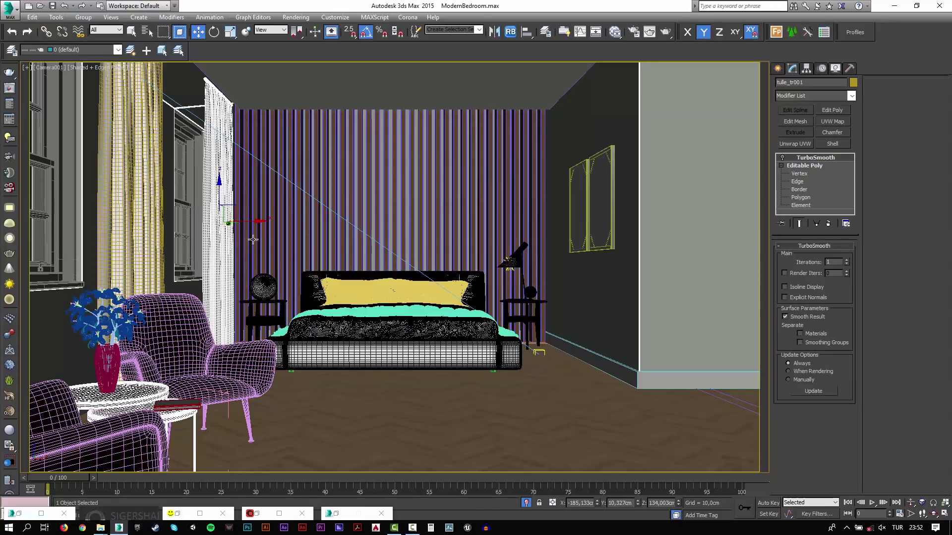
pyautogui.moveTo(219, 200); pyautogui.dragTo(250, 216)
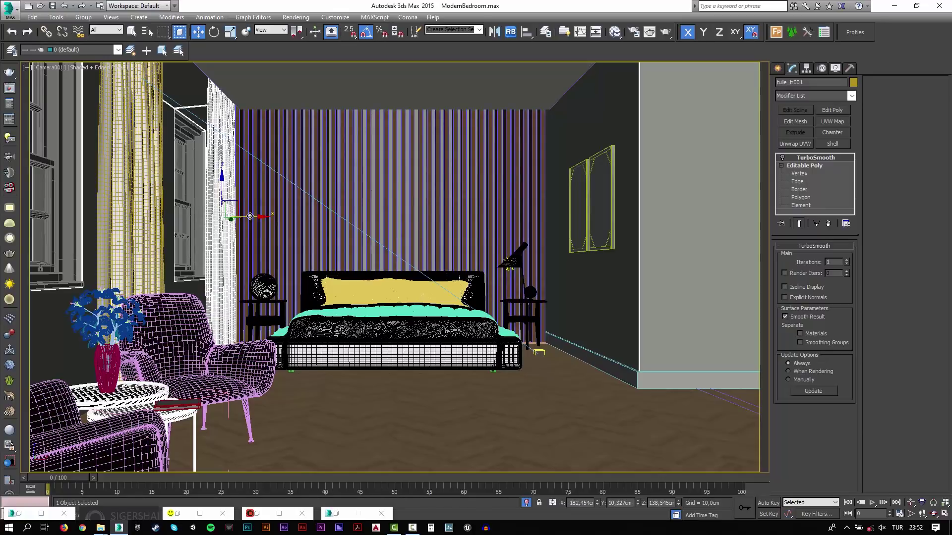
pyautogui.press('F4')
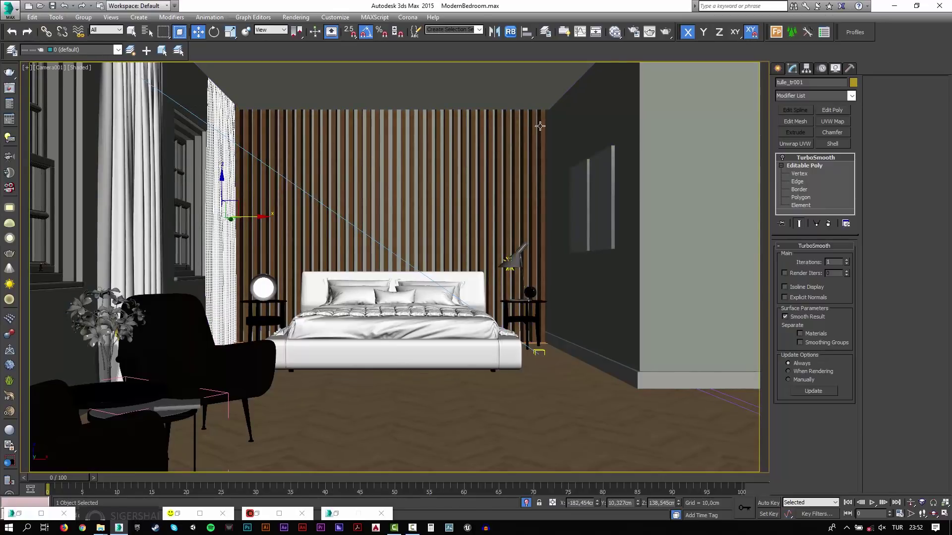
# Lift the Line005 baseboard 0,2 cm off the floor.
pyautogui.click(659, 371)
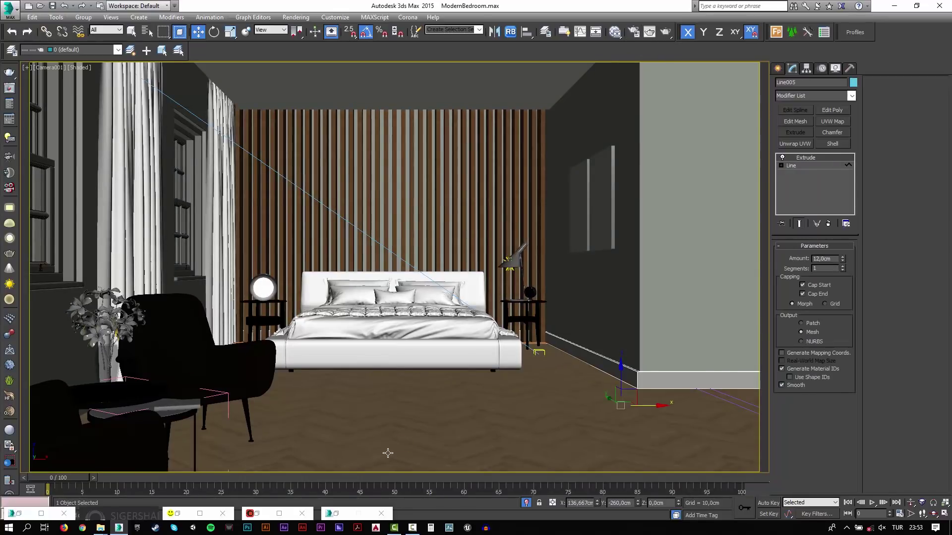
pyautogui.press('F12')
pyautogui.doubleClick(135, 461)
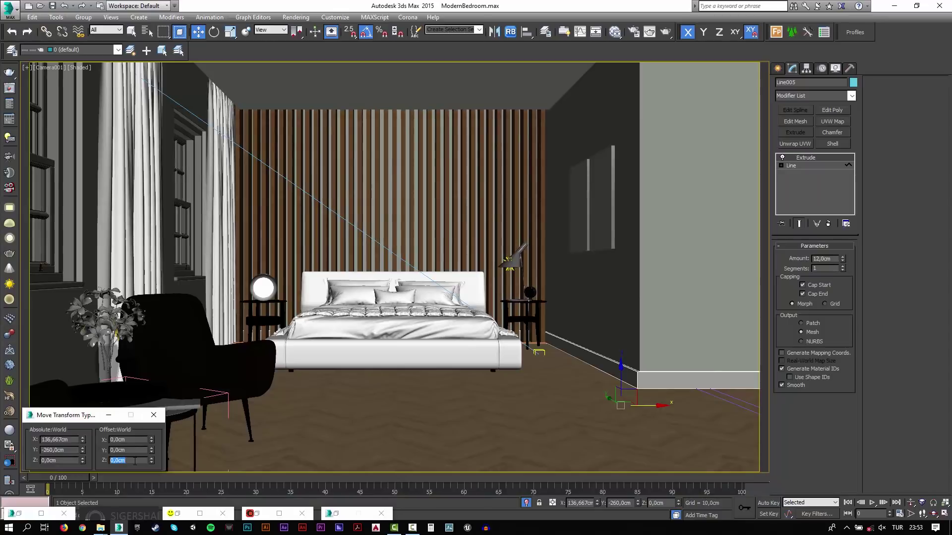
pyautogui.write('0,2')
pyautogui.press('Return')
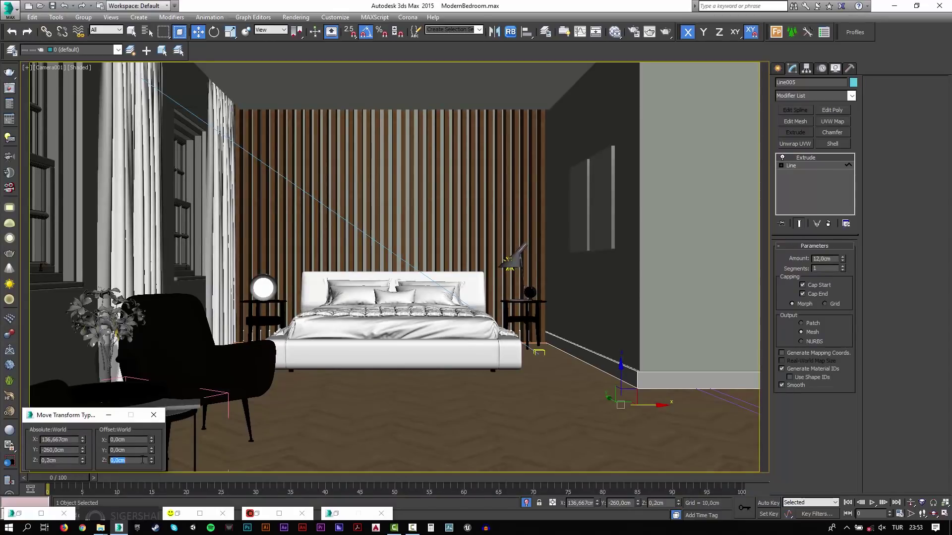
pyautogui.click(154, 414)
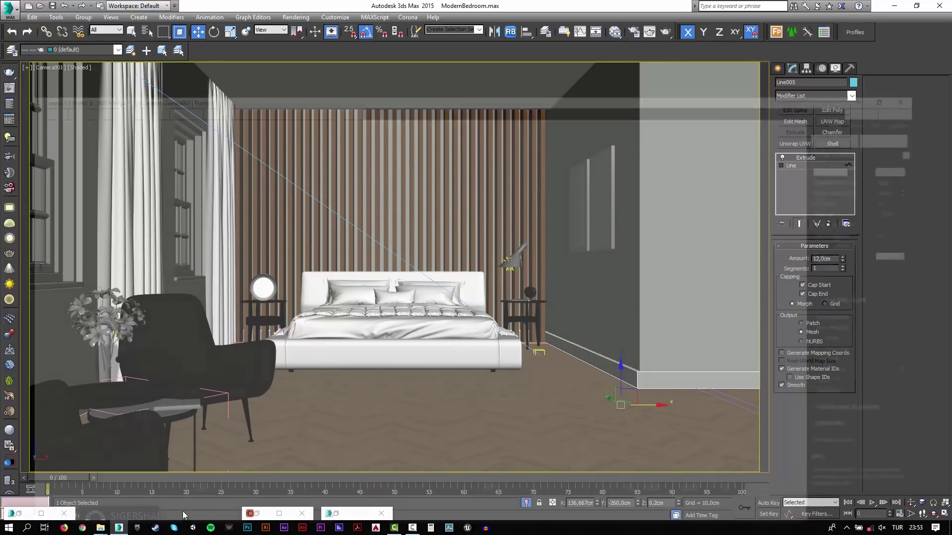
# Restore the Corona frame buffer, commit -0,150 saturation, and set a render region over the lower-right floor.
pyautogui.click(187, 512)
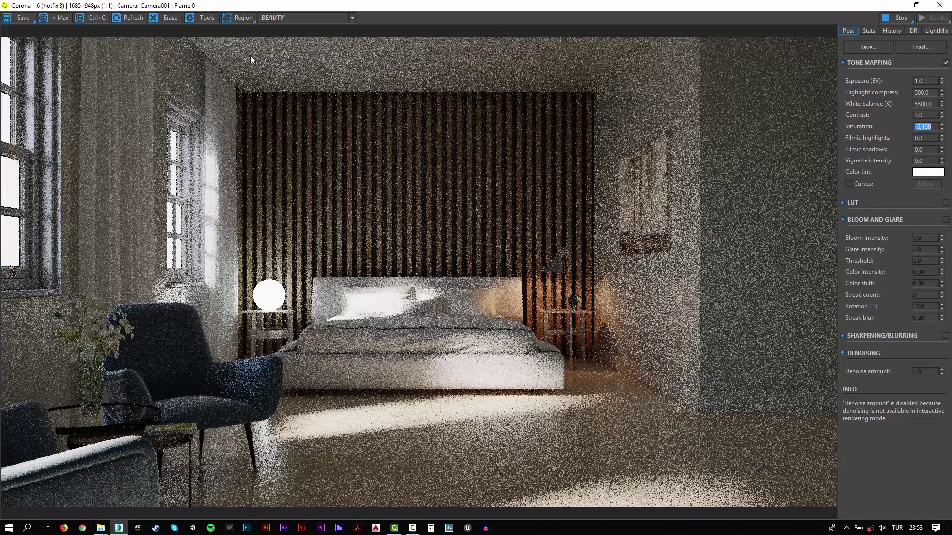
pyautogui.click(650, 410)
pyautogui.moveTo(639, 425); pyautogui.dragTo(639, 425)
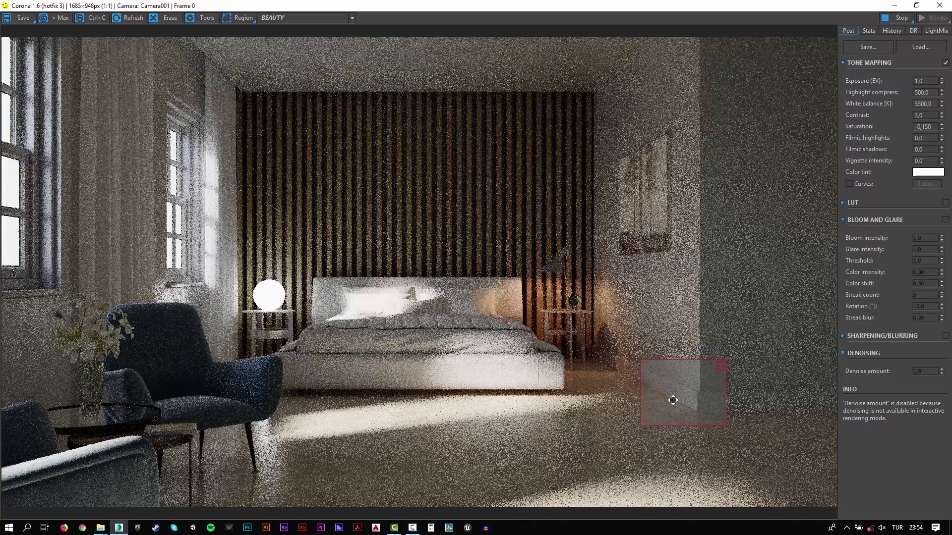
# Shift the render region to the wall-ceiling corner, then stop rendering, clear the region and close the frame buffer.
pyautogui.moveTo(675, 399); pyautogui.dragTo(447, 225)
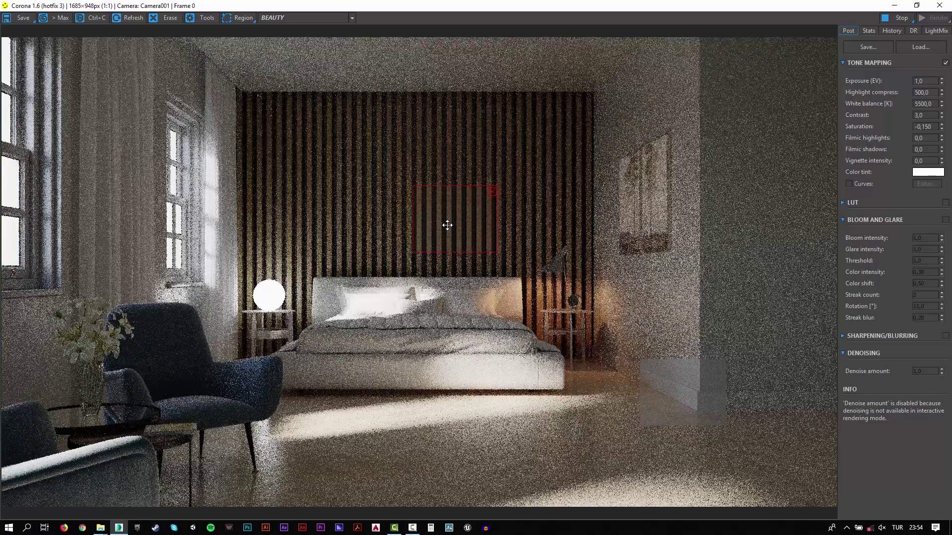
pyautogui.moveTo(458, 225)
pyautogui.mouseDown()
pyautogui.moveTo(250, 106)
pyautogui.moveTo(110, 339)
pyautogui.moveTo(307, 464)
pyautogui.moveTo(275, 467)
pyautogui.mouseUp()
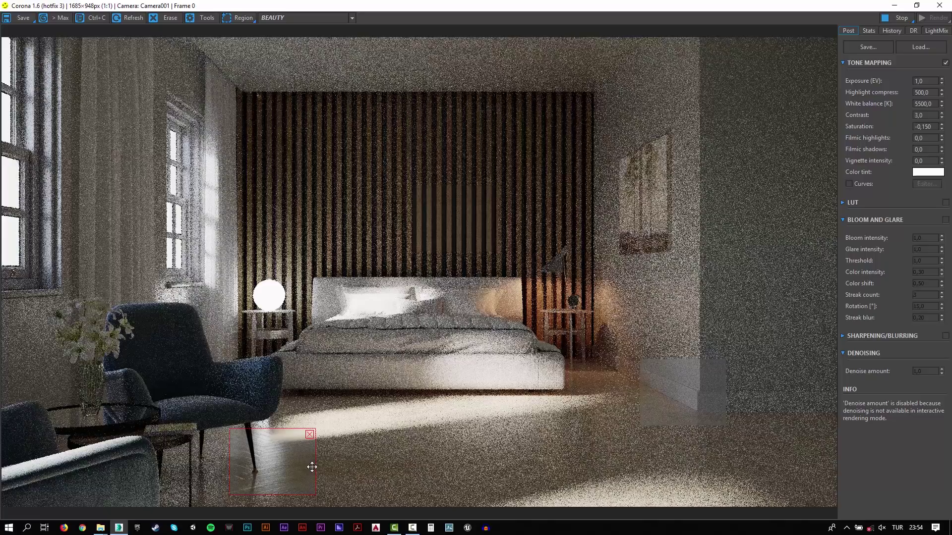
pyautogui.click(897, 18)
pyautogui.click(310, 435)
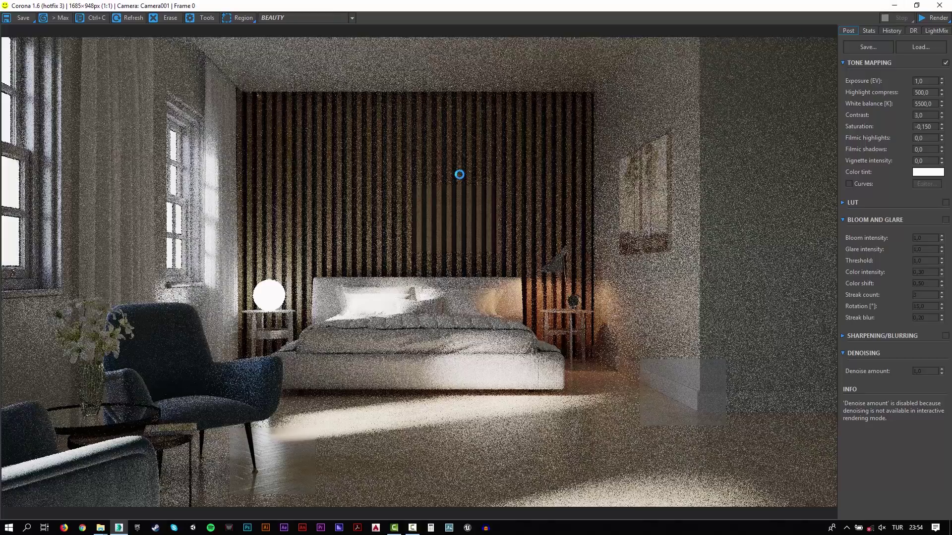
pyautogui.click(894, 5)
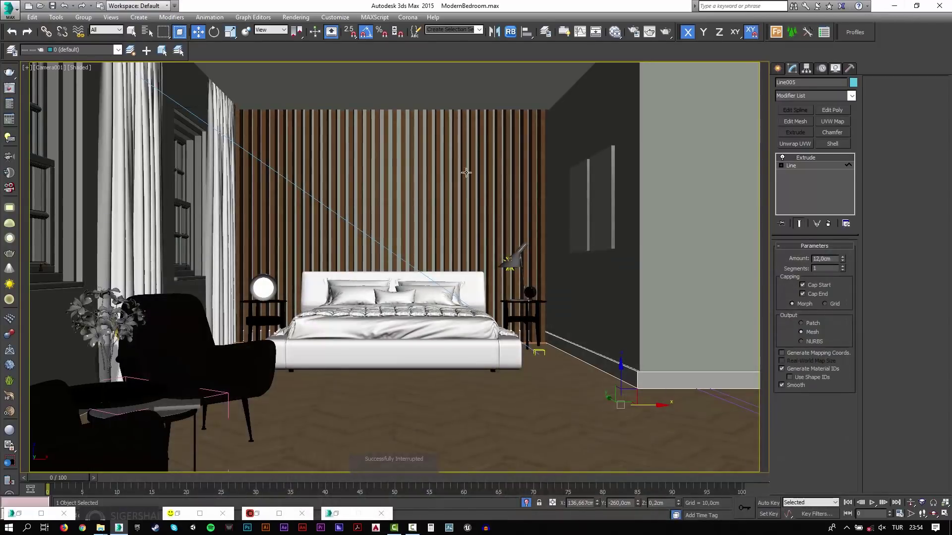
# Isolate the Line002 wall with Chamfer off, shown in wireframe Top view.
pyautogui.click(562, 156)
pyautogui.hotkey('alt', 'q')
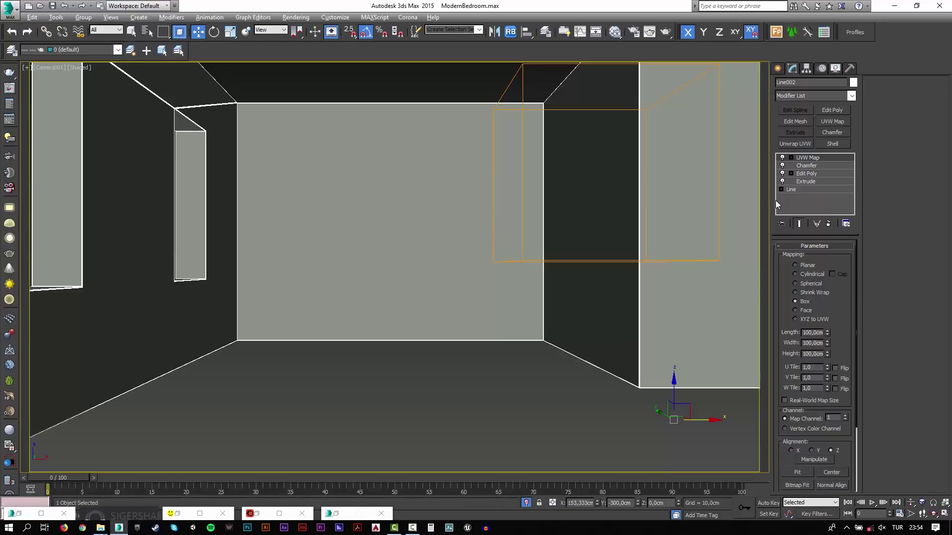
pyautogui.click(783, 165)
pyautogui.press('f')
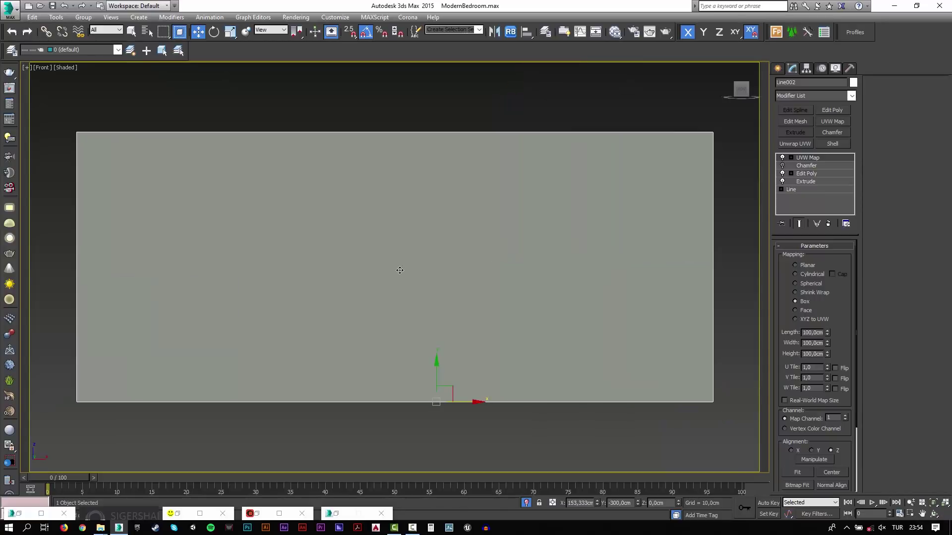
pyautogui.press('F3')
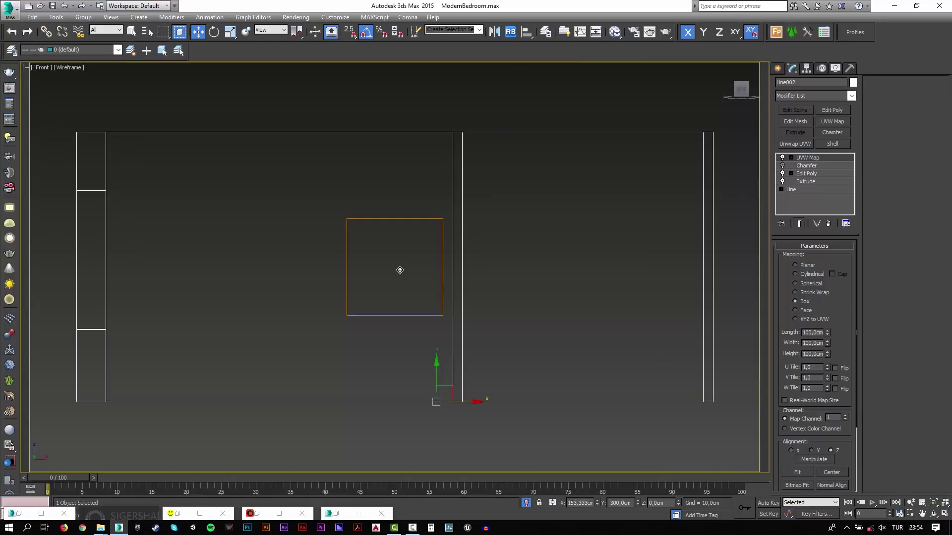
pyautogui.press('l')
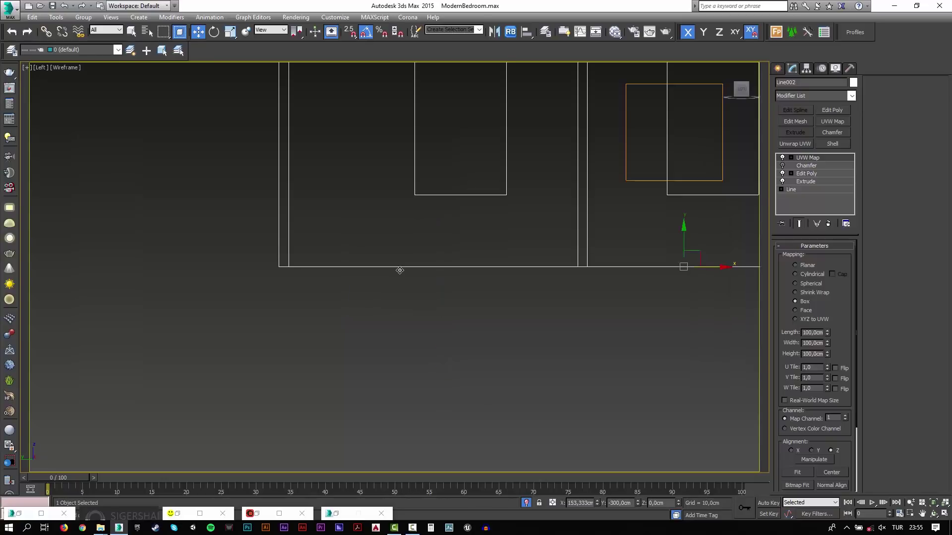
pyautogui.press('t')
# Draw a snapped rectangle along the back wall's inner edge.
pyautogui.click(777, 68)
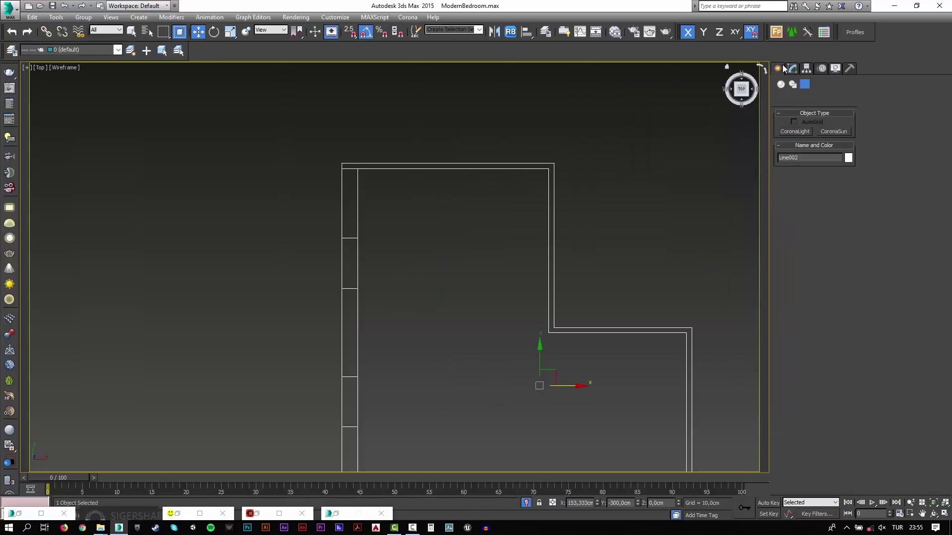
pyautogui.click(792, 85)
pyautogui.click(834, 139)
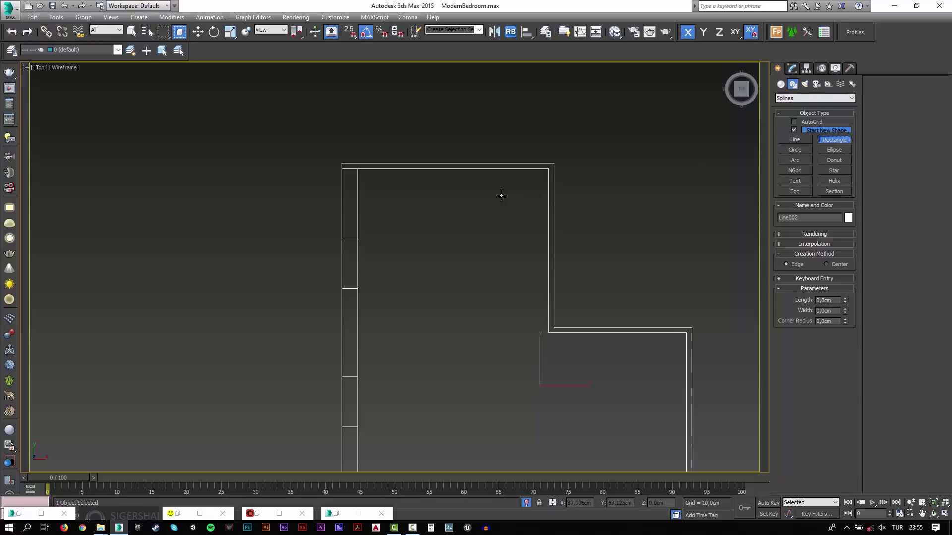
pyautogui.scroll(2, 516, 228)
pyautogui.scroll(2, 545, 248)
pyautogui.press('s')
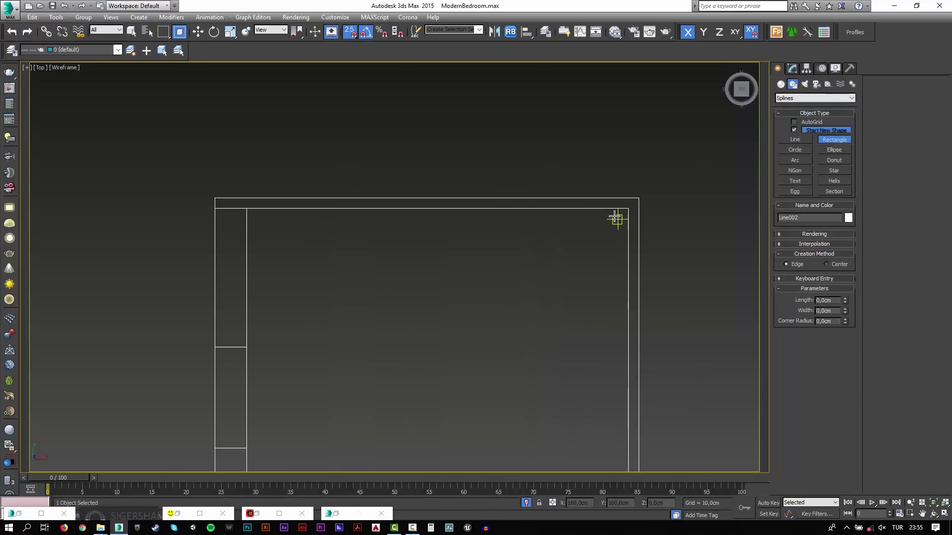
pyautogui.rightClick(352, 36)
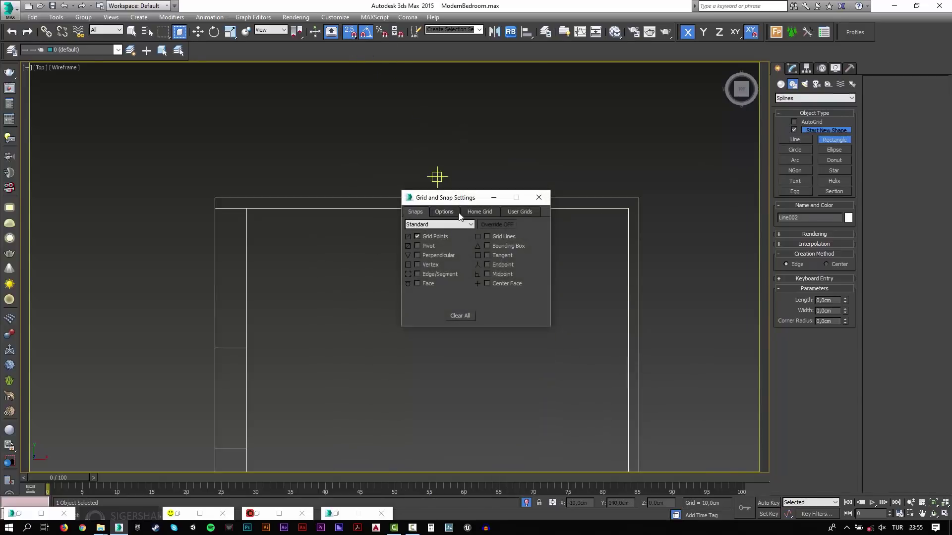
pyautogui.click(539, 197)
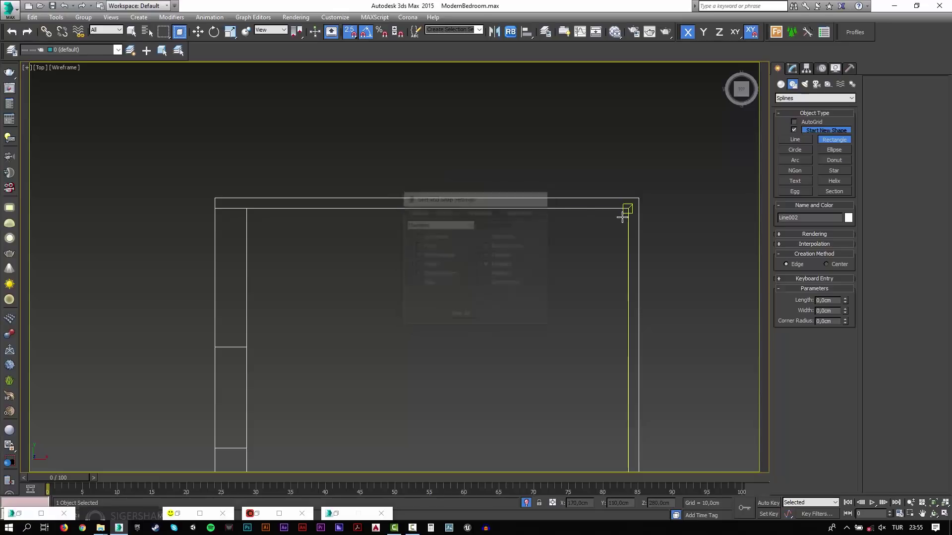
pyautogui.moveTo(628, 209); pyautogui.dragTo(248, 214)
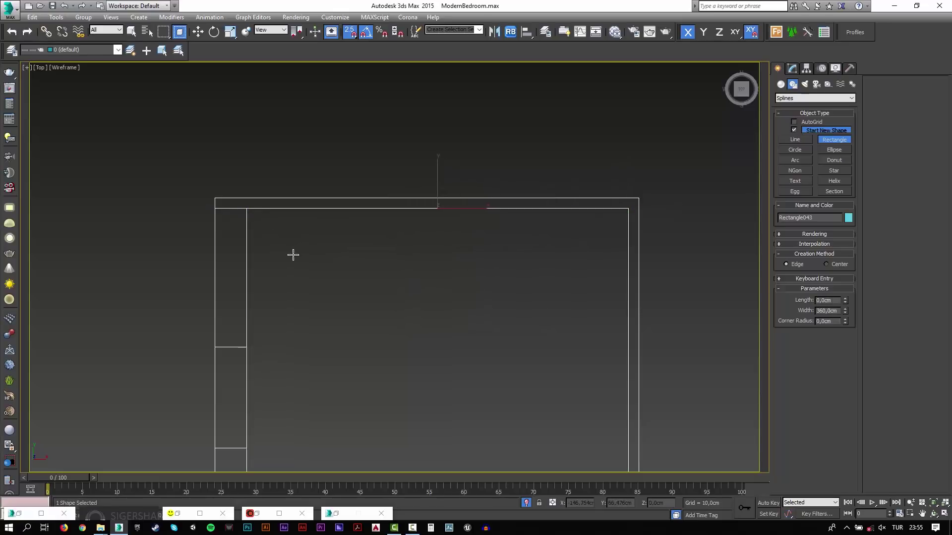
pyautogui.press('s')
pyautogui.press('w')
# Set the rectangle's length to 1 cm.
pyautogui.click(805, 69)
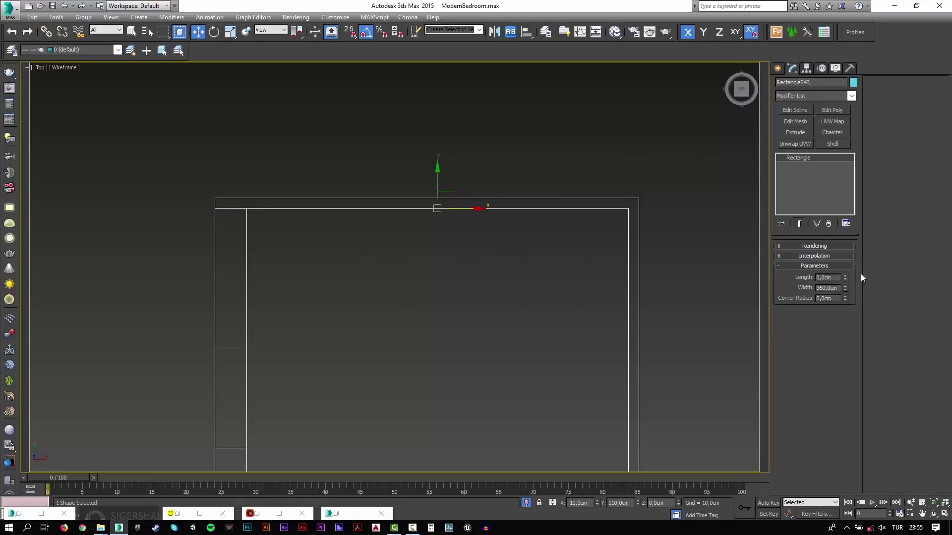
pyautogui.doubleClick(827, 277)
pyautogui.write('1')
pyautogui.press('Tab')
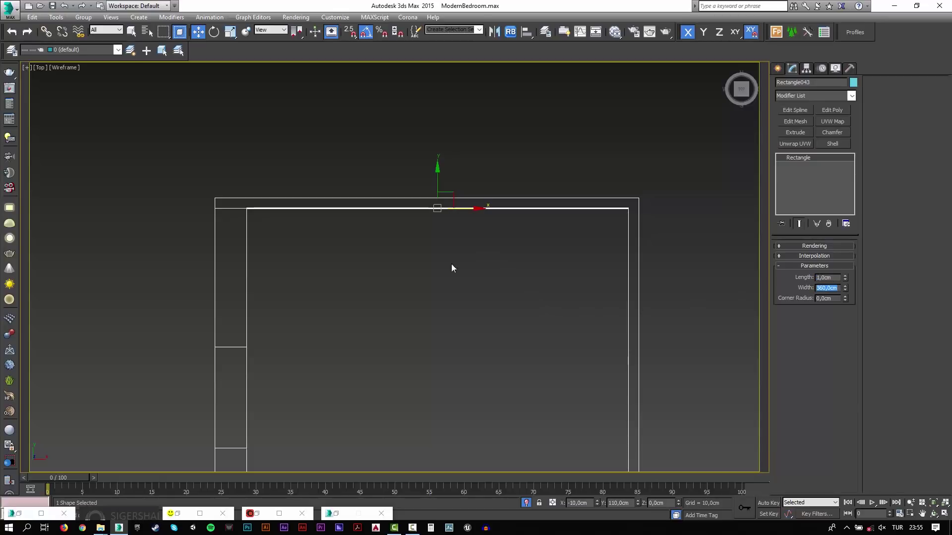
# Shift the rectangle 0,5 cm inward on Y.
pyautogui.moveTo(337, 226); pyautogui.dragTo(332, 287, button='middle')
pyautogui.scroll(5, 332, 287)
pyautogui.scroll(5, 332, 291)
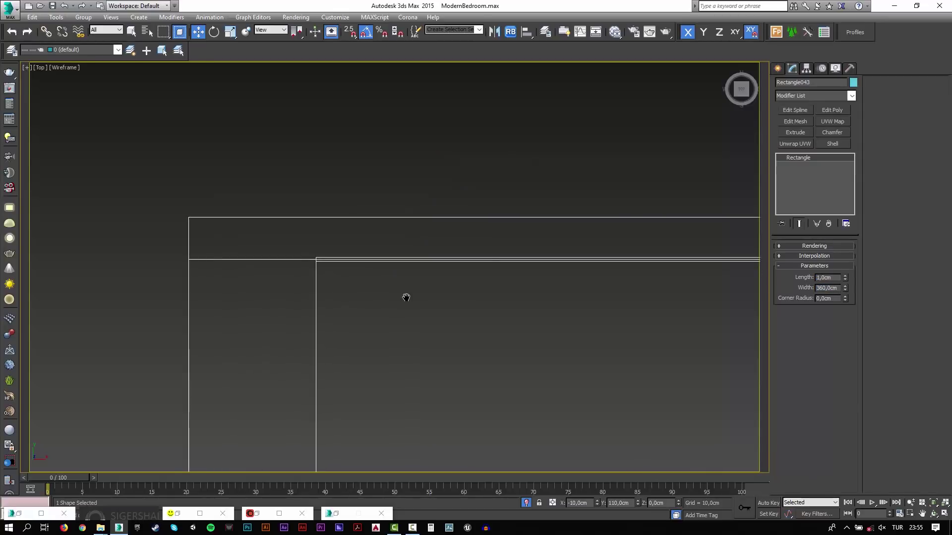
pyautogui.press('F12')
pyautogui.doubleClick(135, 450)
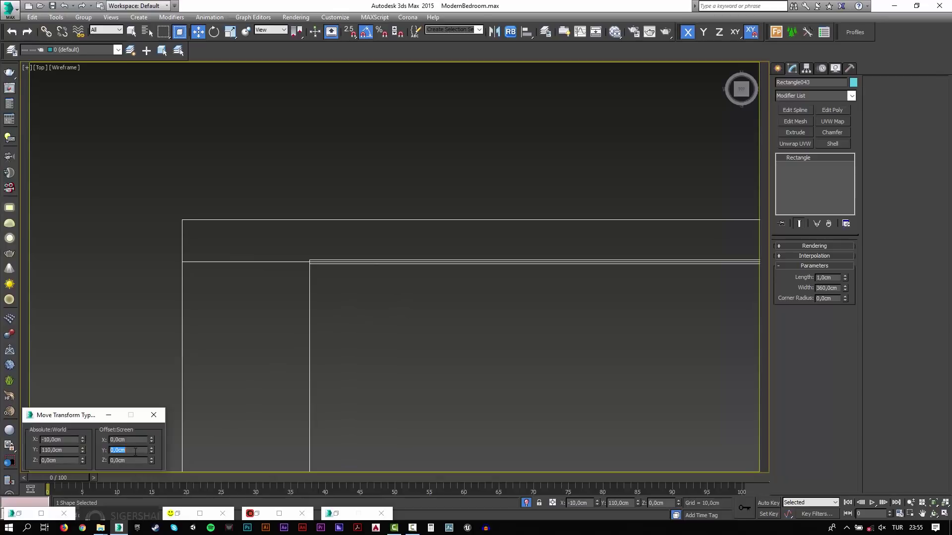
pyautogui.write('-0,5')
pyautogui.press('Return')
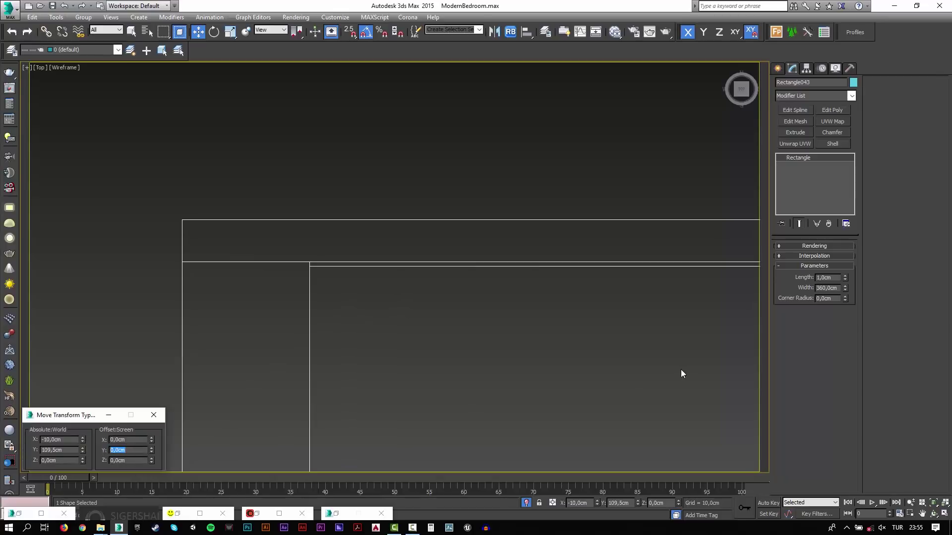
# Extrude Rectangle043 to a height of 280 cm.
pyautogui.press('p')
pyautogui.press('F3')
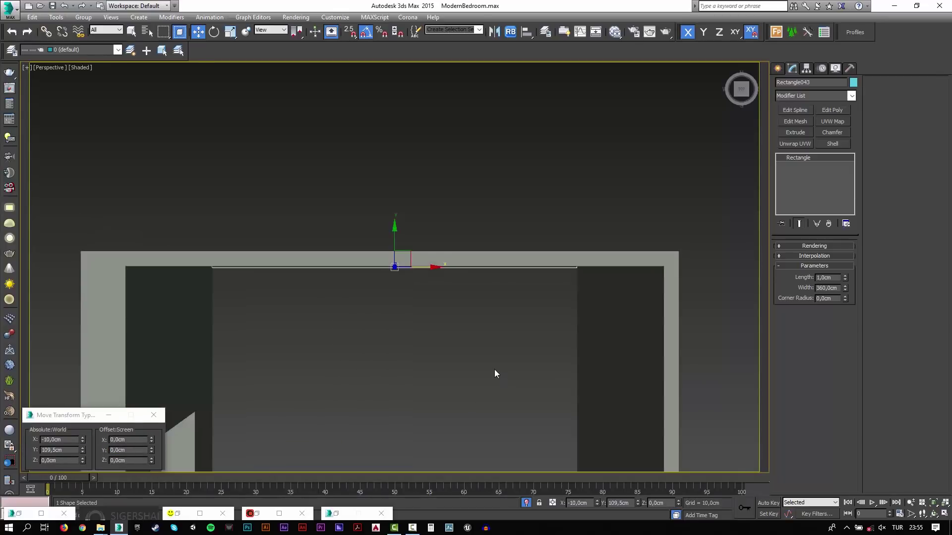
pyautogui.moveTo(495, 371)
pyautogui.keyDown('alt'); pyautogui.mouseDown(button='middle')
pyautogui.moveTo(540, 311)
pyautogui.moveTo(525, 299)
pyautogui.moveTo(494, 328)
pyautogui.mouseUp(button='middle'); pyautogui.keyUp('alt')
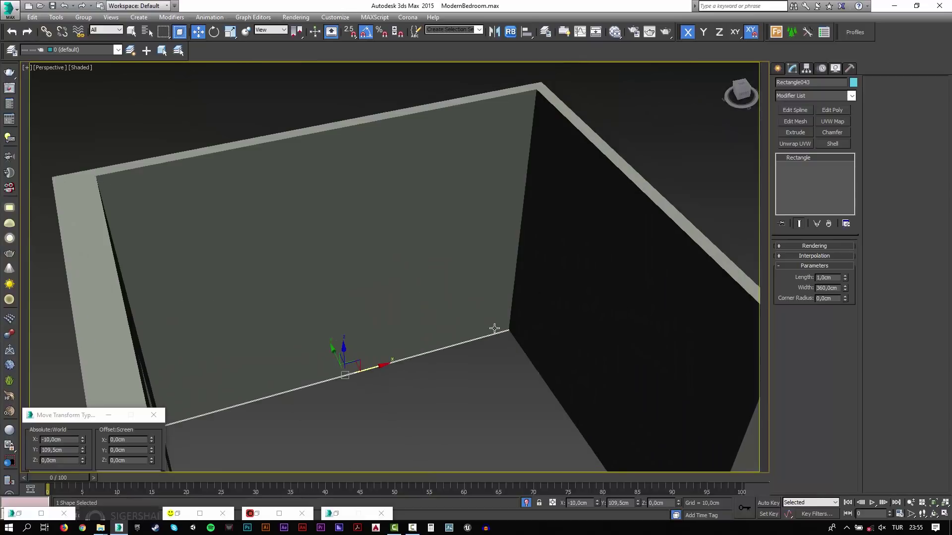
pyautogui.click(804, 133)
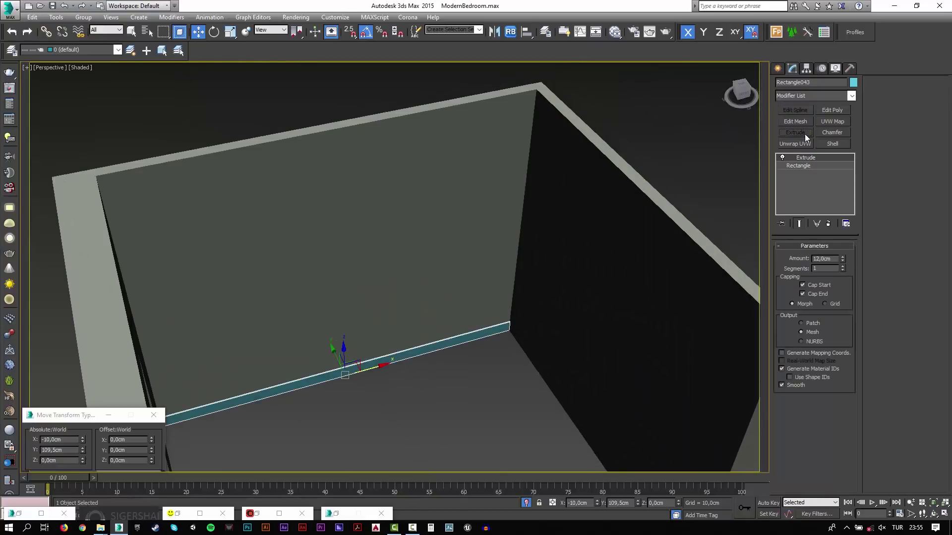
pyautogui.doubleClick(833, 260)
pyautogui.write('280')
pyautogui.press('Return')
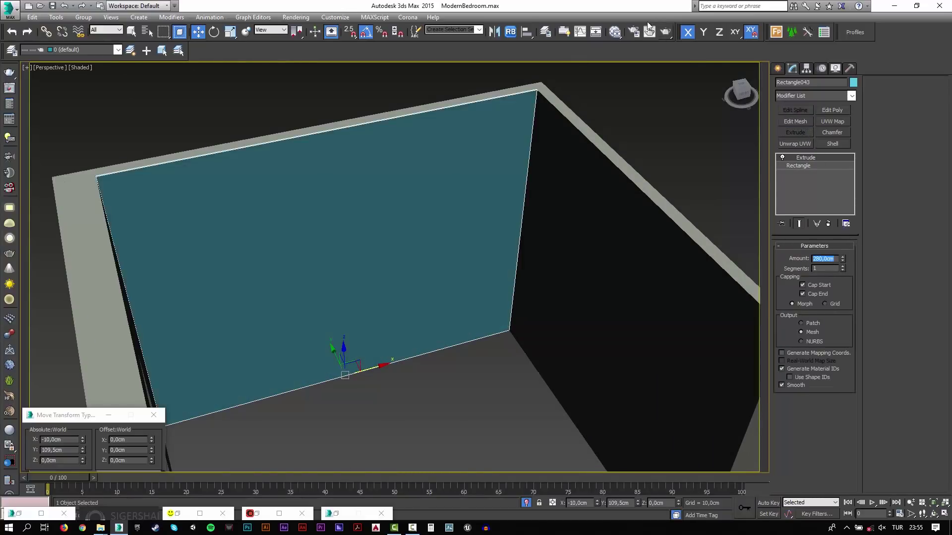
# Assign the Matt Maple material and add a UVW Map modifier to the panel.
pyautogui.click(614, 33)
pyautogui.click(677, 204)
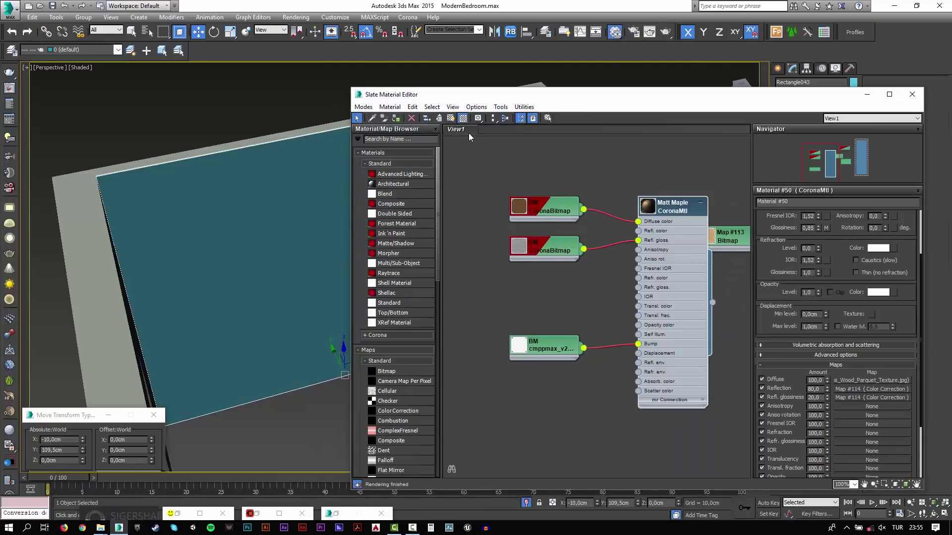
pyautogui.click(396, 118)
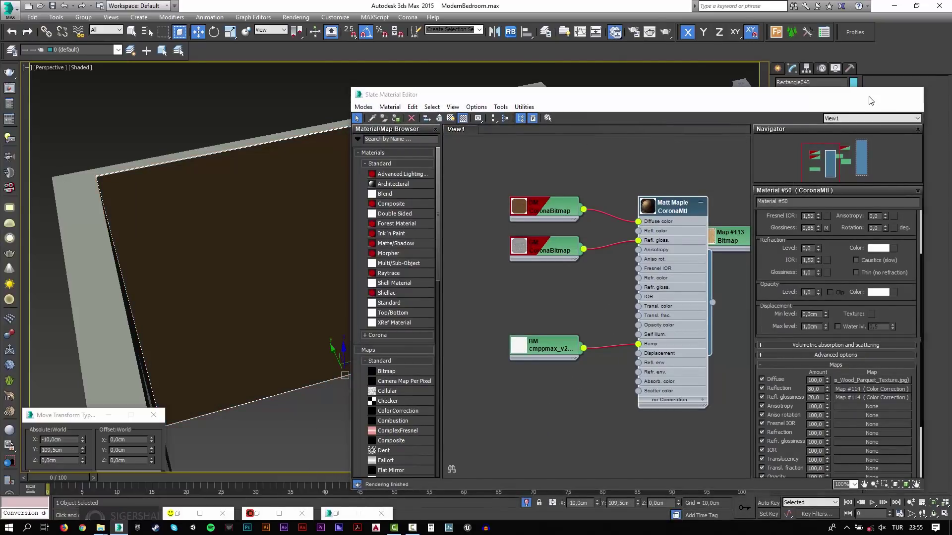
pyautogui.click(866, 94)
pyautogui.click(832, 121)
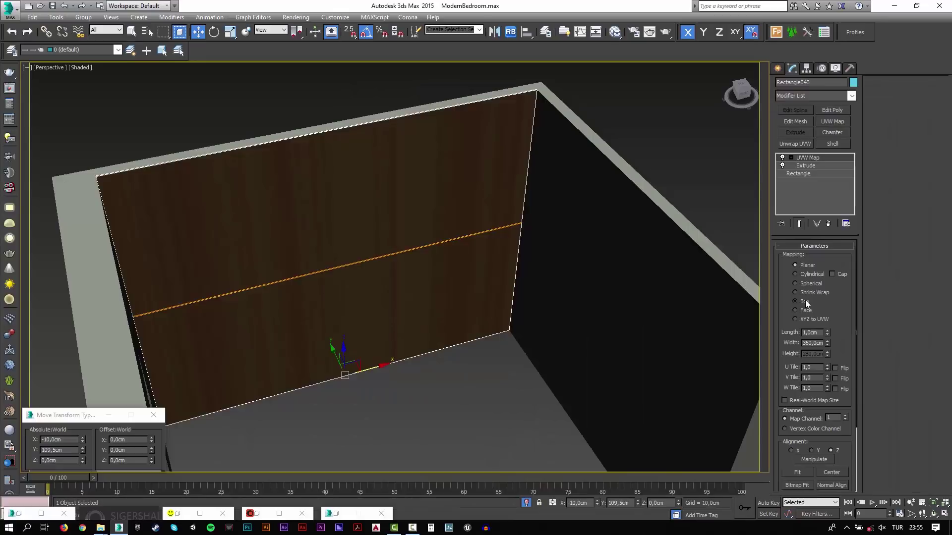
# Deselect everything and unhide all scene objects in Top view.
pyautogui.click(384, 400)
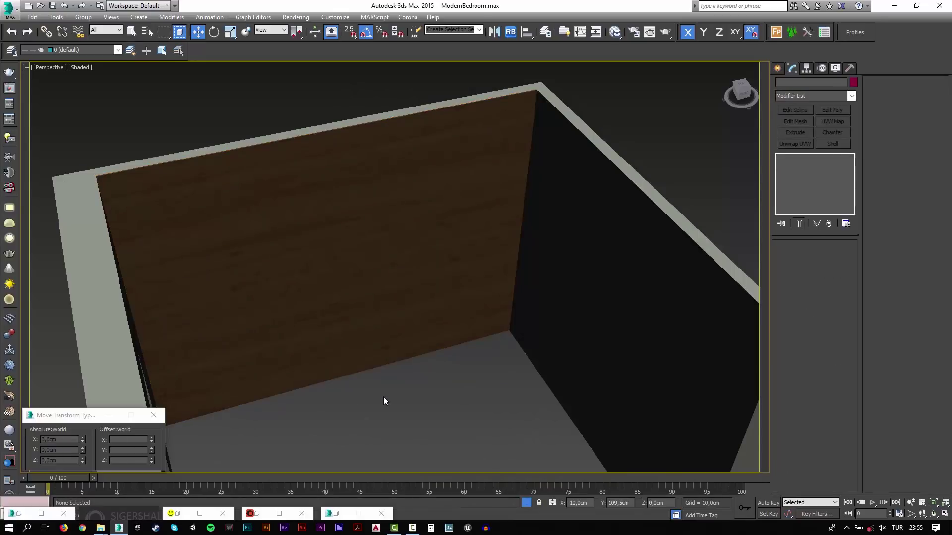
pyautogui.click(565, 340)
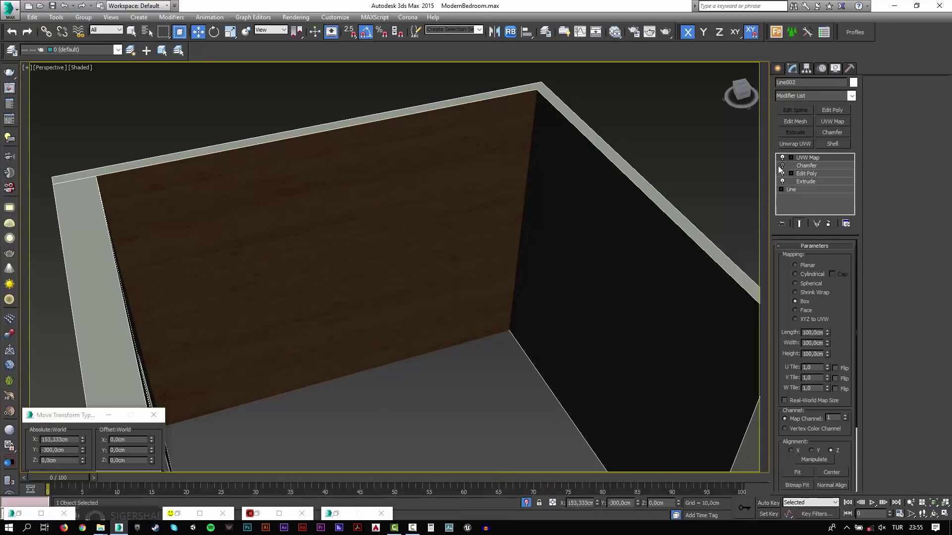
pyautogui.click(661, 160)
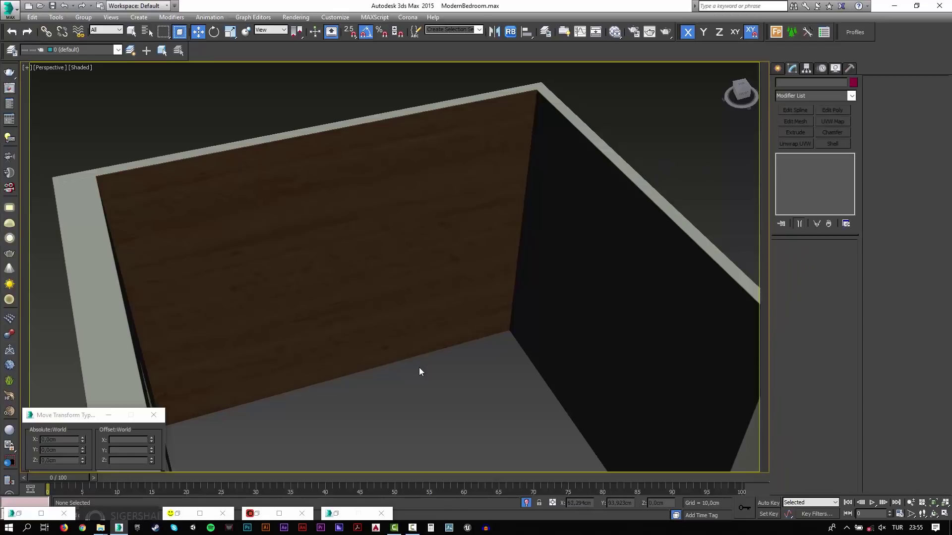
pyautogui.press('t')
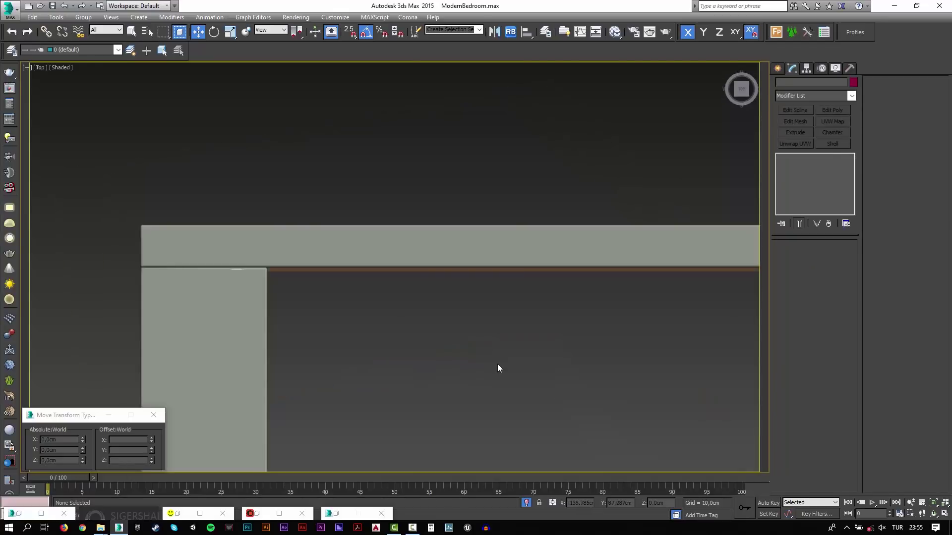
pyautogui.rightClick(497, 363)
pyautogui.click(513, 319)
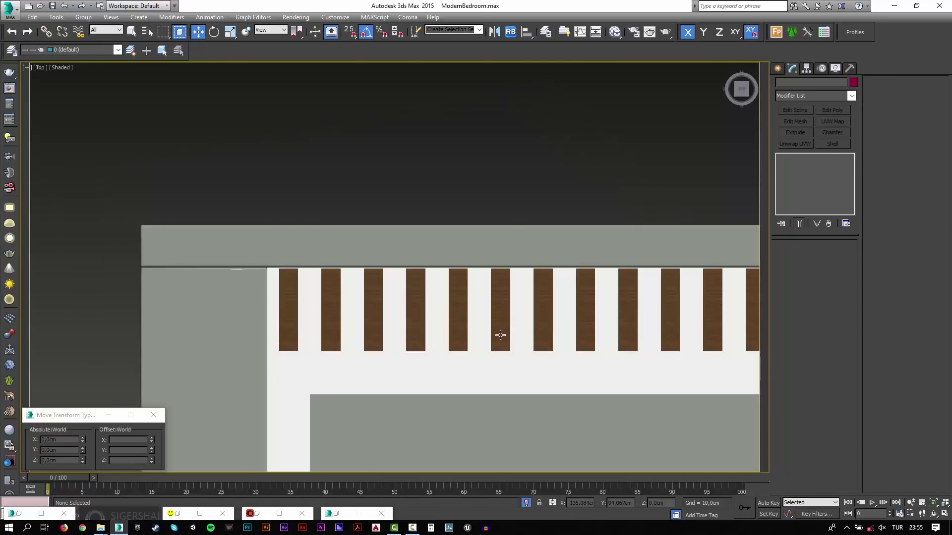
pyautogui.scroll(-5, 499, 336)
pyautogui.moveTo(578, 349); pyautogui.dragTo(345, 296, button='middle')
# Hide the Line004 panel and draw a rectangular CoronaLight along the top wood strip.
pyautogui.click(409, 348)
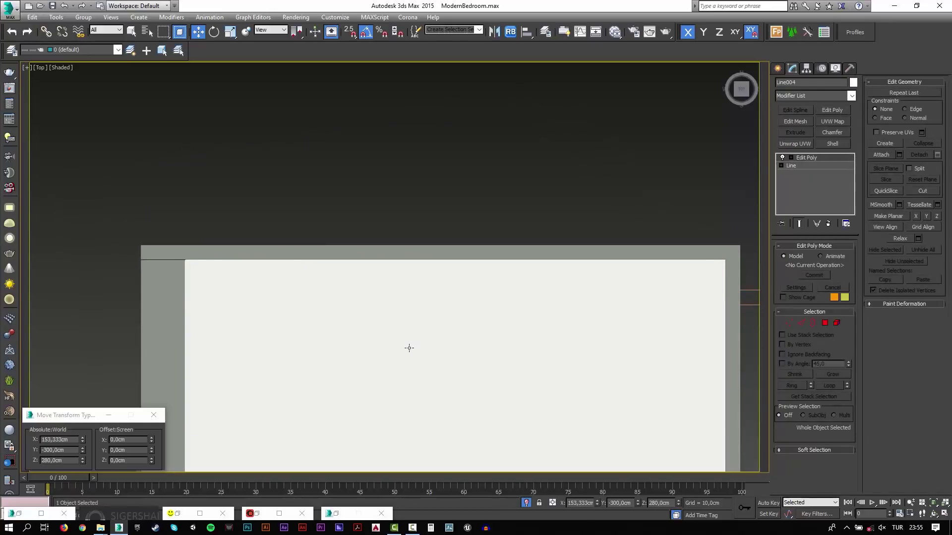
pyautogui.hotkey('alt', 'h')
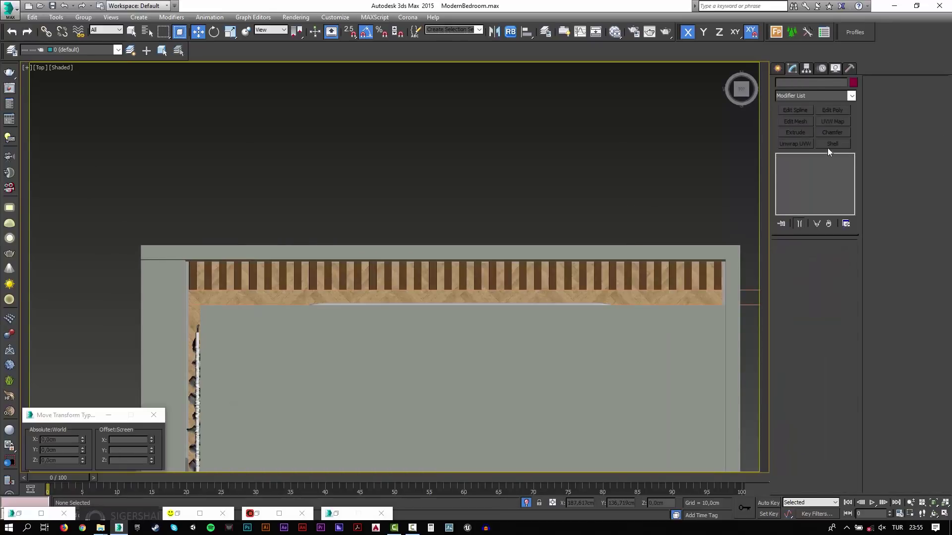
pyautogui.click(780, 69)
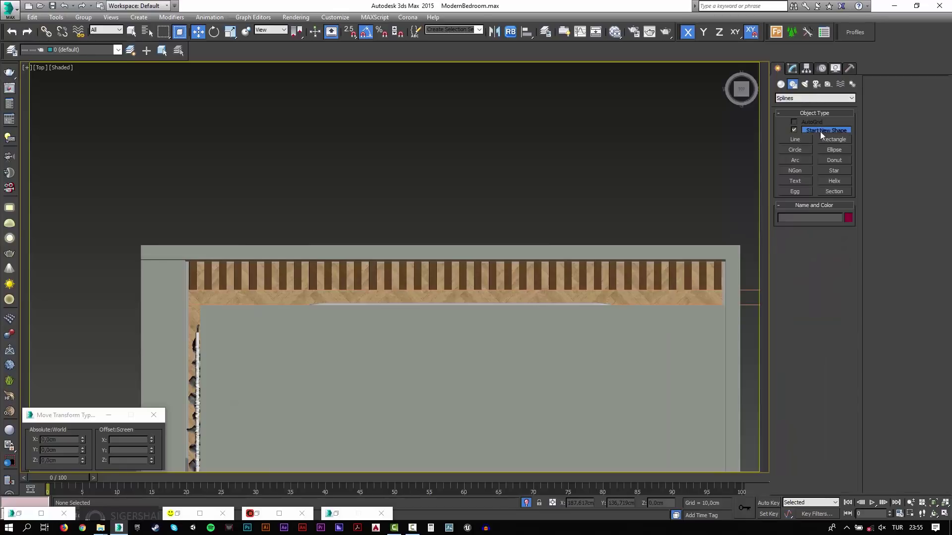
pyautogui.click(804, 84)
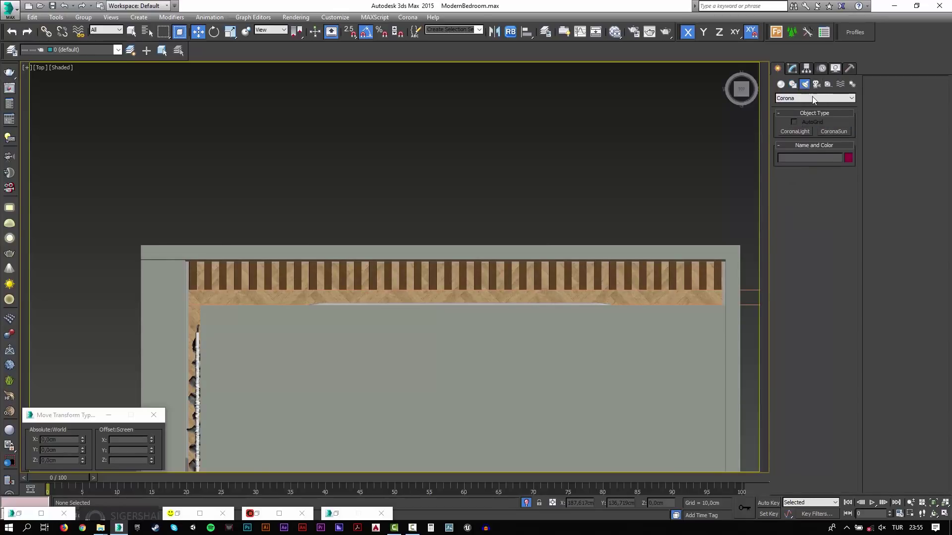
pyautogui.click(807, 131)
pyautogui.click(827, 268)
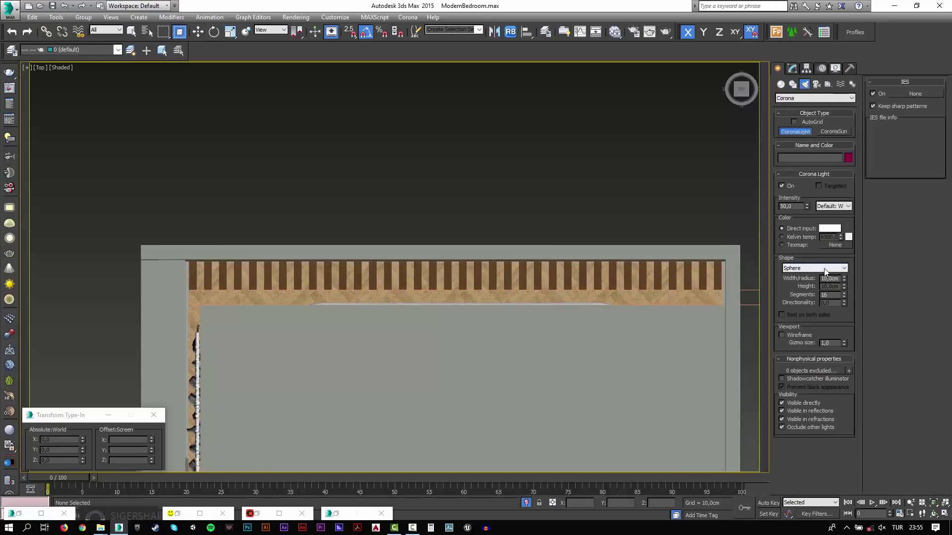
pyautogui.click(813, 282)
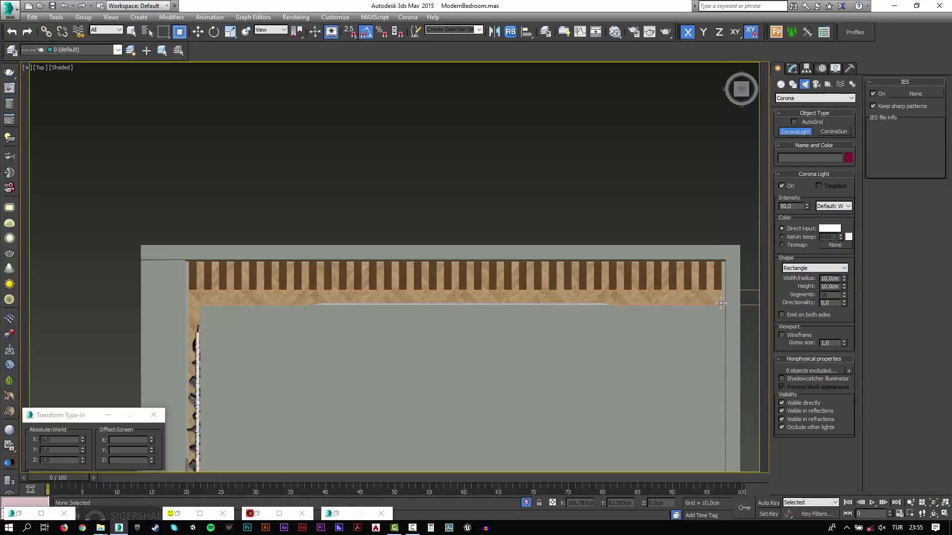
pyautogui.moveTo(716, 300)
pyautogui.mouseDown()
pyautogui.moveTo(218, 287)
pyautogui.moveTo(200, 263)
pyautogui.mouseUp()
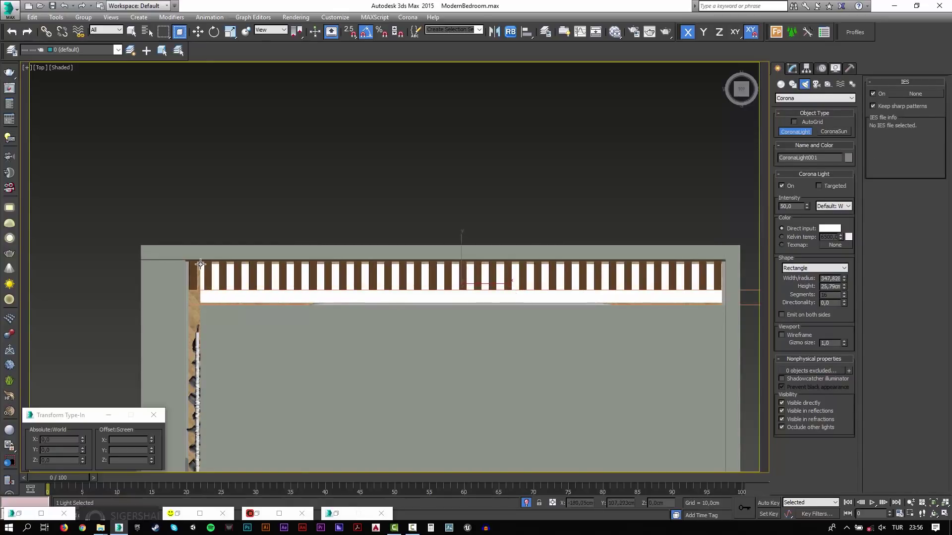
pyautogui.moveTo(200, 264); pyautogui.dragTo(190, 267)
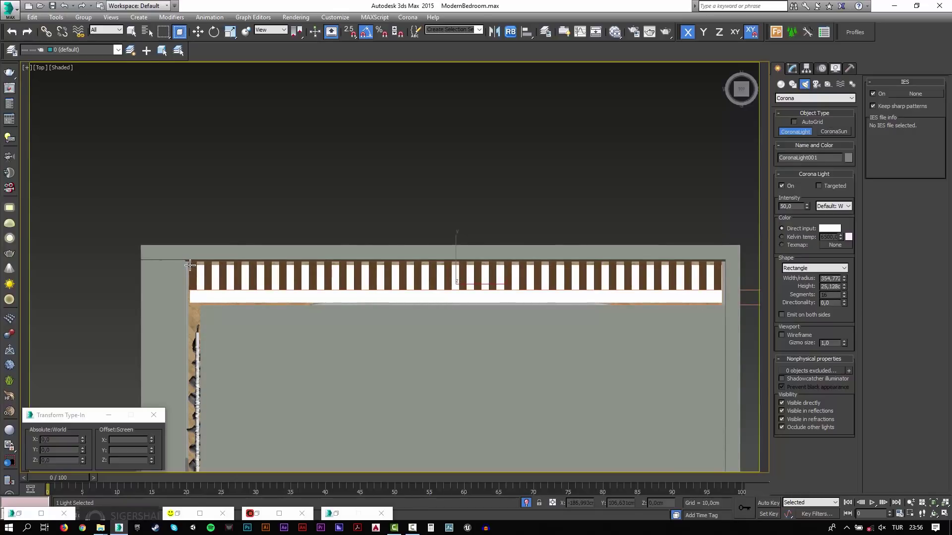
# Raise CoronaLight001 to just below the ceiling, about Z 272,182 cm.
pyautogui.press('l')
pyautogui.press('f')
pyautogui.press('w')
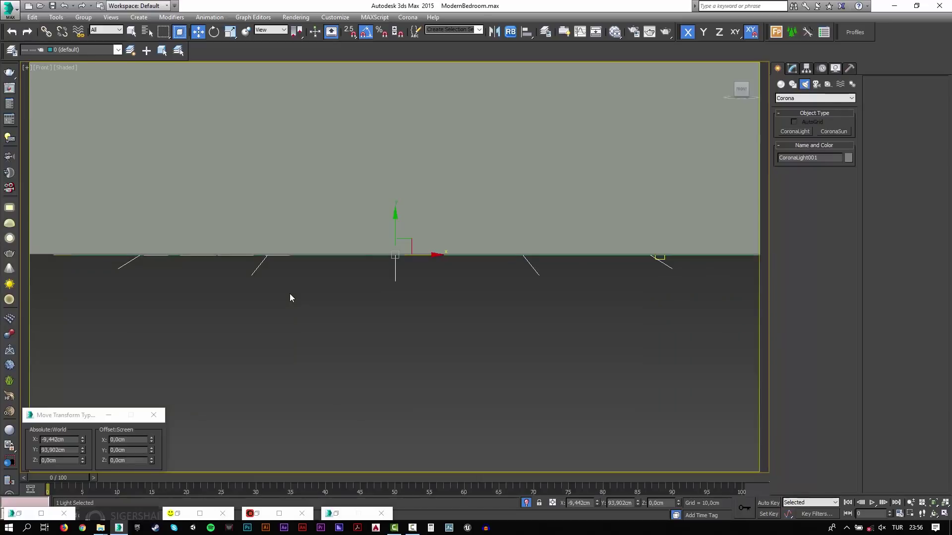
pyautogui.press('F3')
pyautogui.scroll(-5, 293, 293)
pyautogui.moveTo(313, 166); pyautogui.dragTo(337, 275, button='middle')
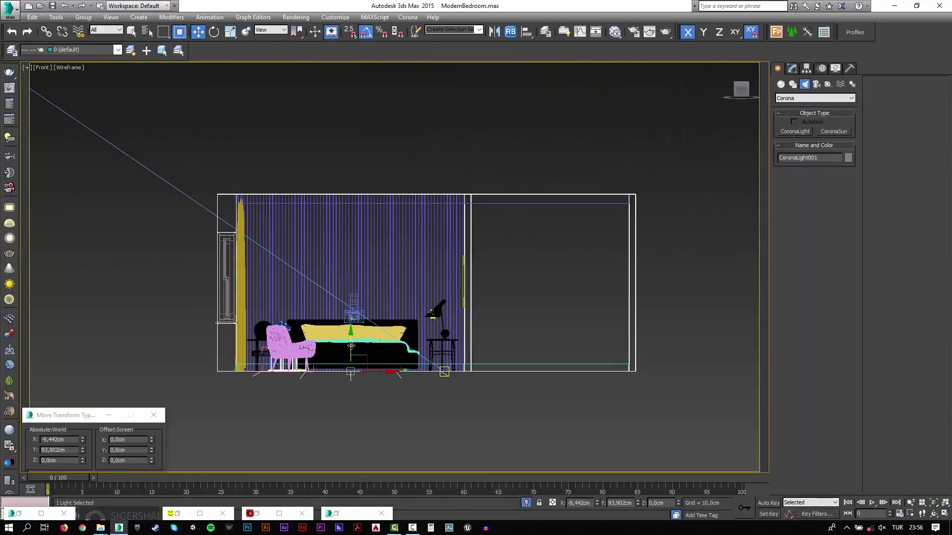
pyautogui.moveTo(351, 346); pyautogui.dragTo(378, 184)
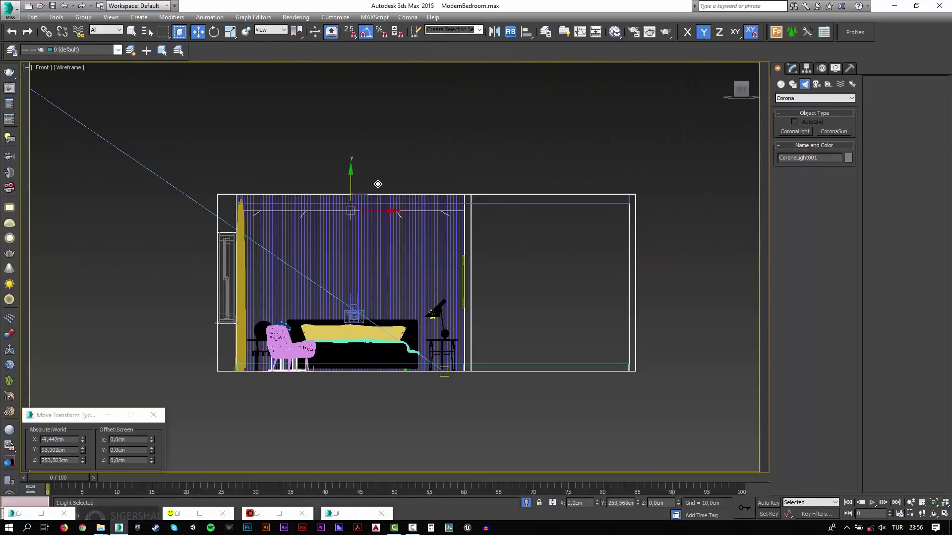
pyautogui.moveTo(378, 184); pyautogui.dragTo(384, 169)
pyautogui.press('p')
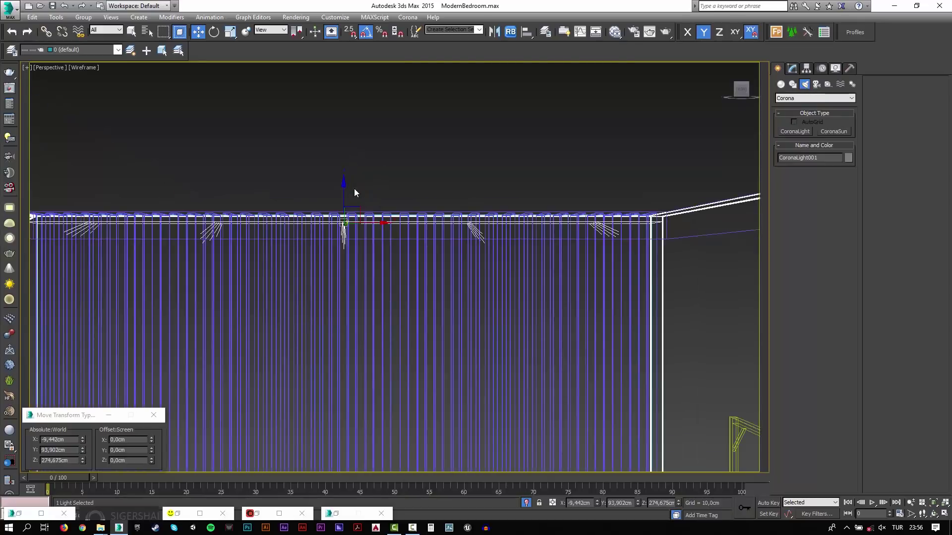
pyautogui.press('c')
pyautogui.press('F3')
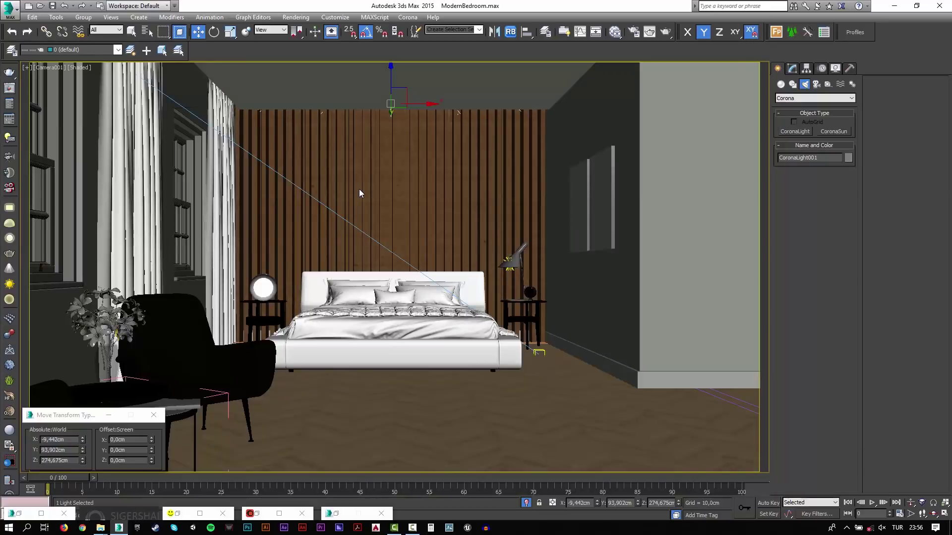
pyautogui.moveTo(390, 71); pyautogui.dragTo(398, 75)
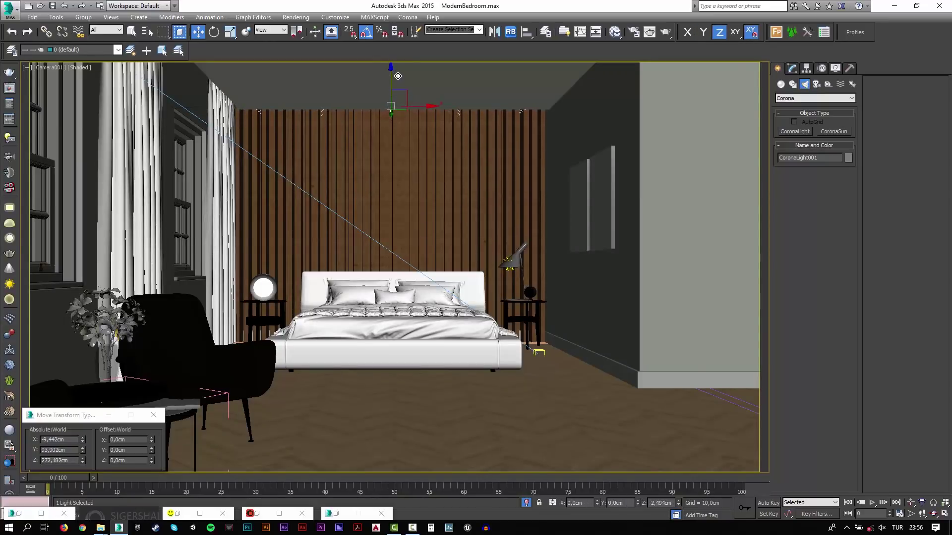
# Restore the Corona frame buffer and reposition it beside the light's parameters.
pyautogui.click(788, 68)
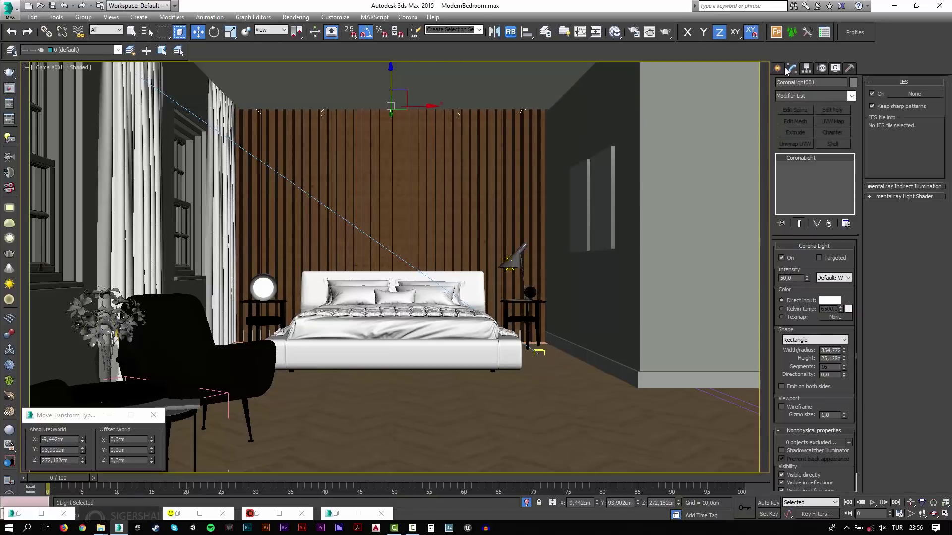
pyautogui.click(179, 514)
pyautogui.doubleClick(518, 11)
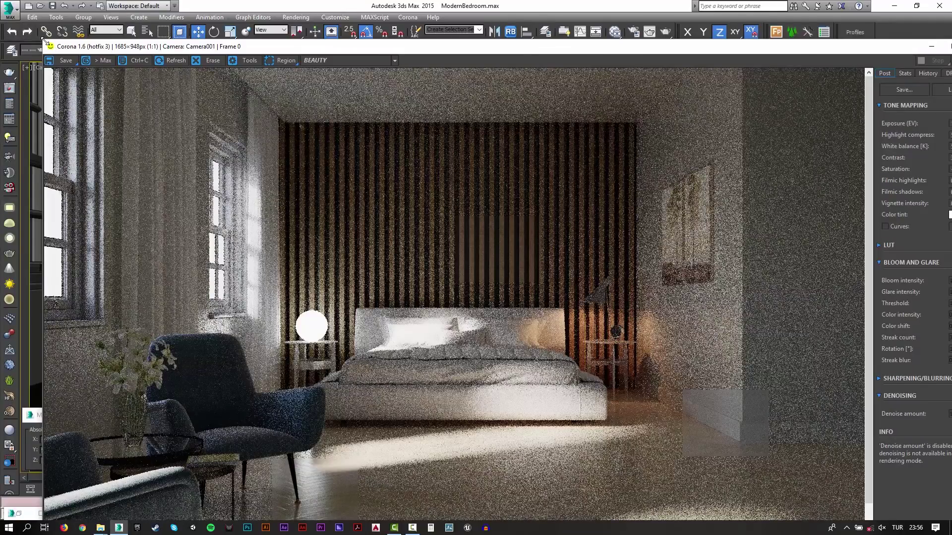
pyautogui.moveTo(74, 47); pyautogui.dragTo(417, 201)
pyautogui.moveTo(593, 200); pyautogui.dragTo(304, 63)
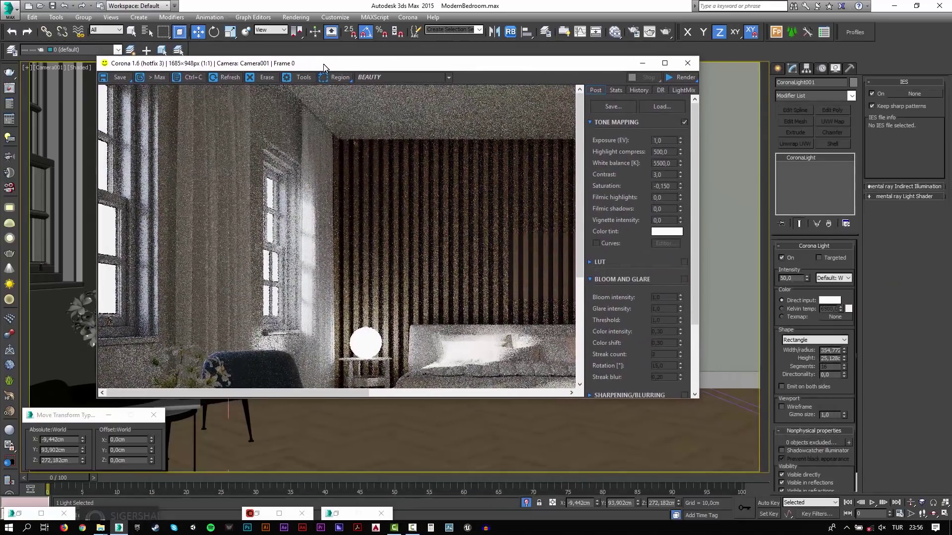
pyautogui.moveTo(312, 390); pyautogui.dragTo(404, 392)
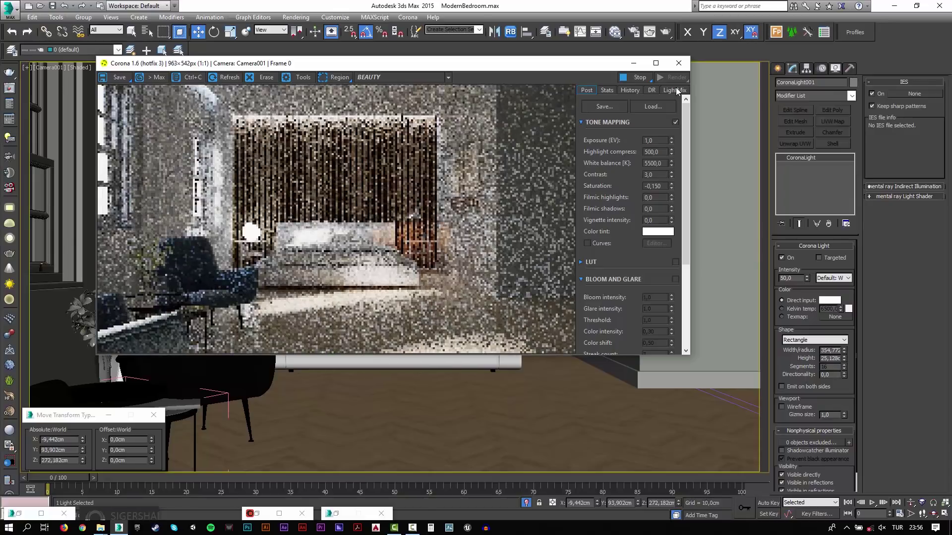
# Set CoronaLight001's colour to 2500 K Kelvin temperature and maximize the frame buffer.
pyautogui.rightClick(726, 139)
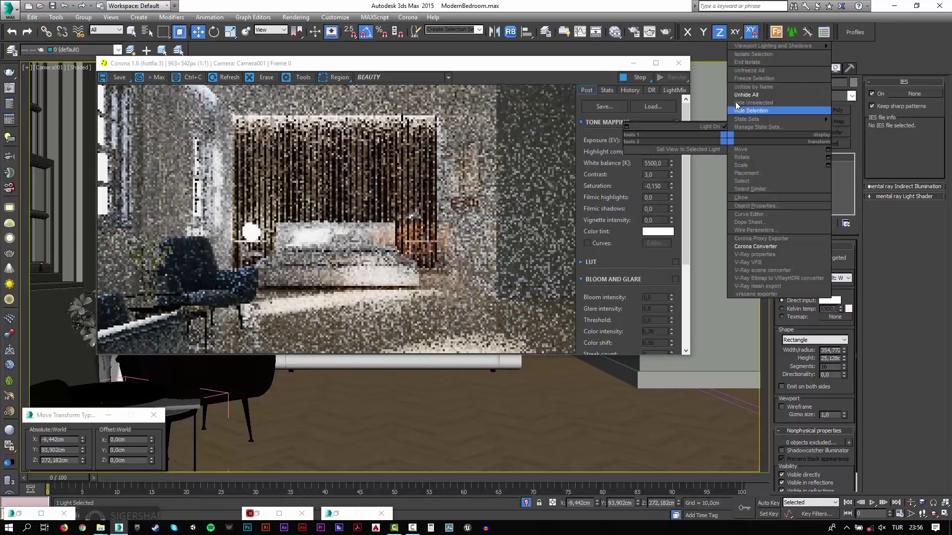
pyautogui.click(737, 105)
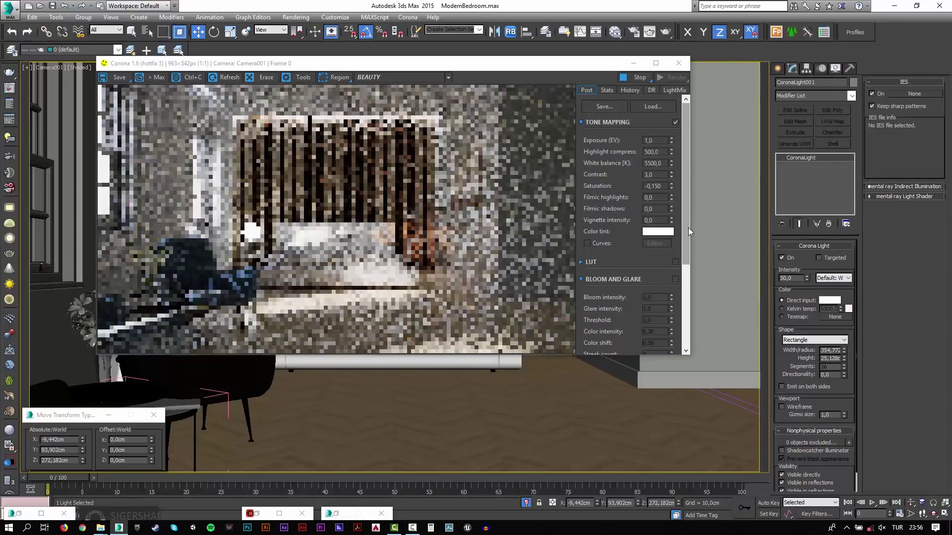
pyautogui.click(813, 312)
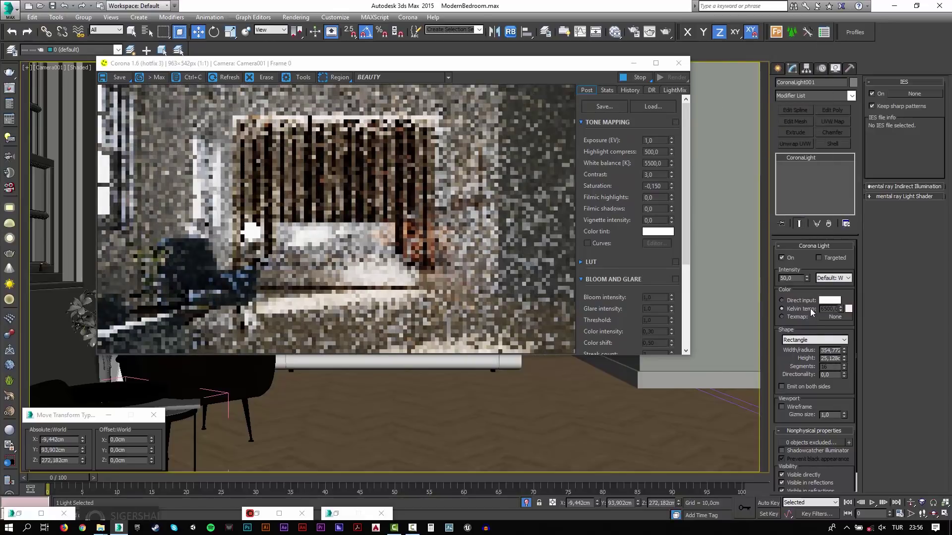
pyautogui.doubleClick(828, 309)
pyautogui.write('2')
pyautogui.press('Return')
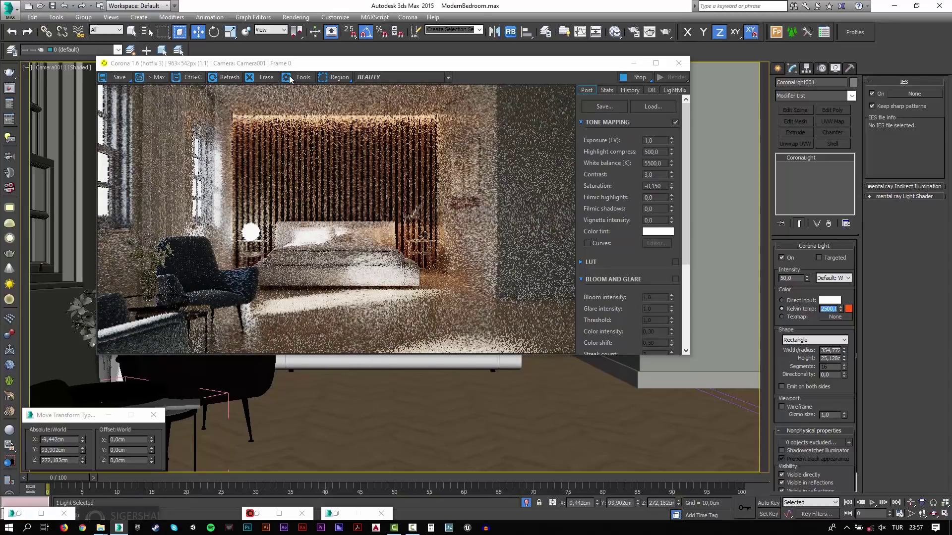
pyautogui.click(656, 63)
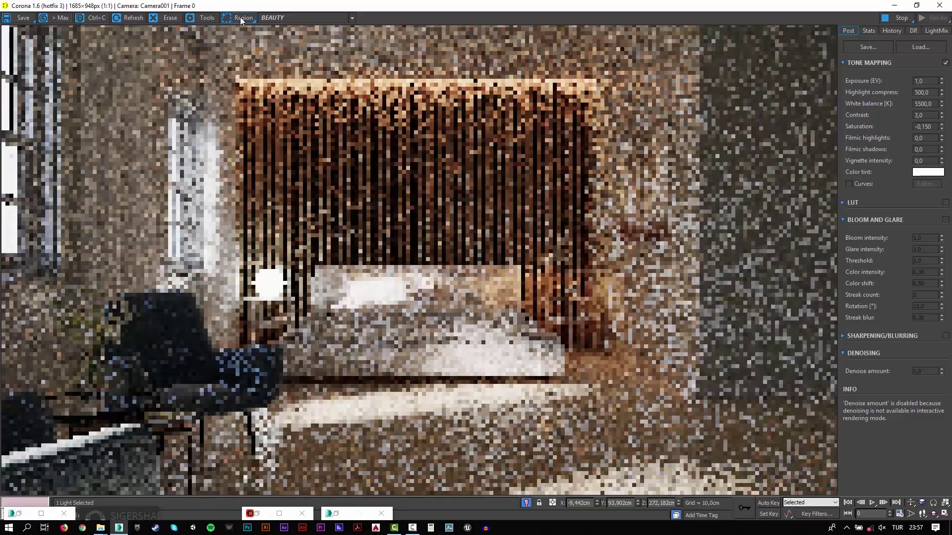
# Region-render the top of the slatted wall, then clear the region, stop, and minimize the frame buffer.
pyautogui.click(240, 17)
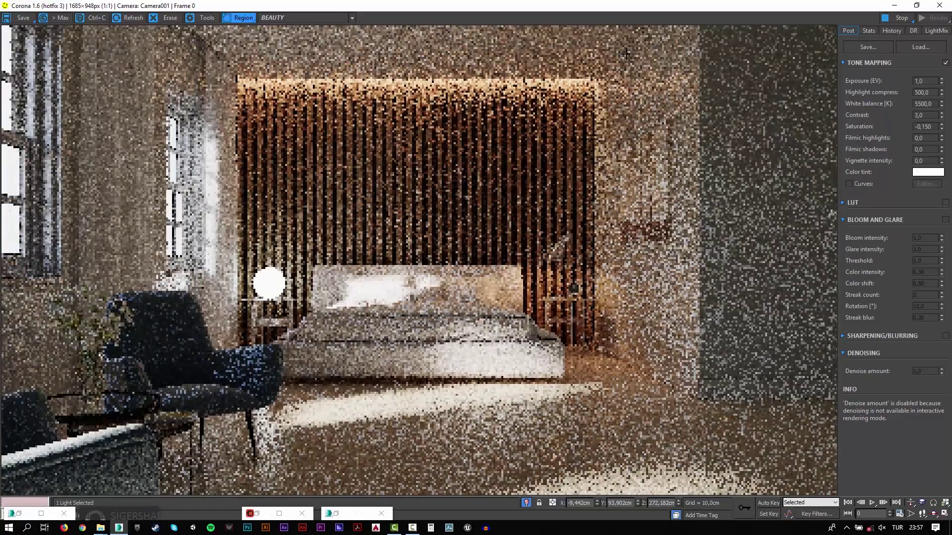
pyautogui.moveTo(626, 53); pyautogui.dragTo(176, 164)
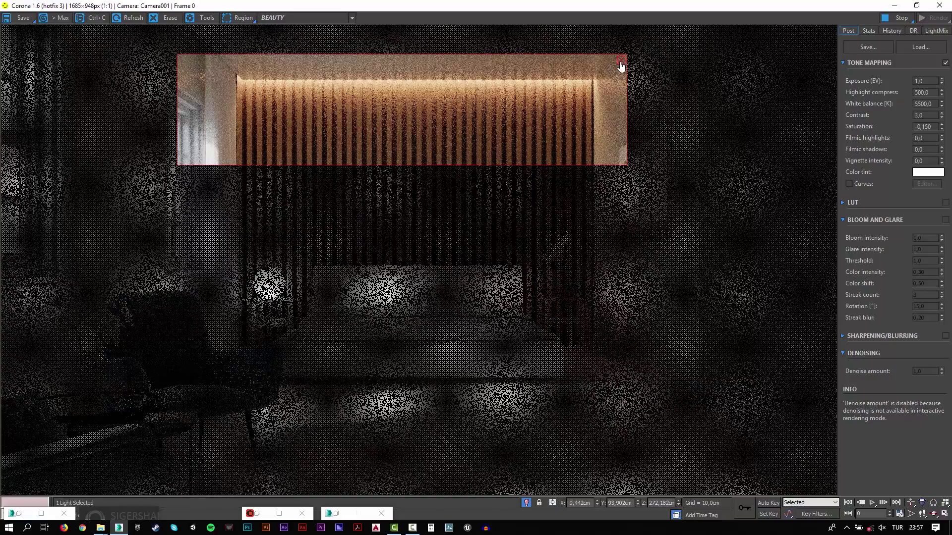
pyautogui.click(621, 60)
pyautogui.click(887, 19)
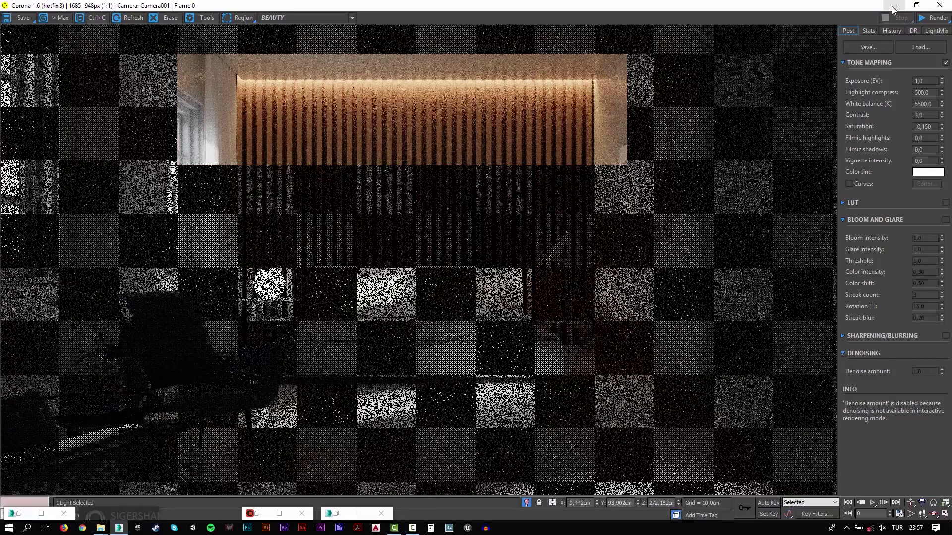
pyautogui.click(894, 5)
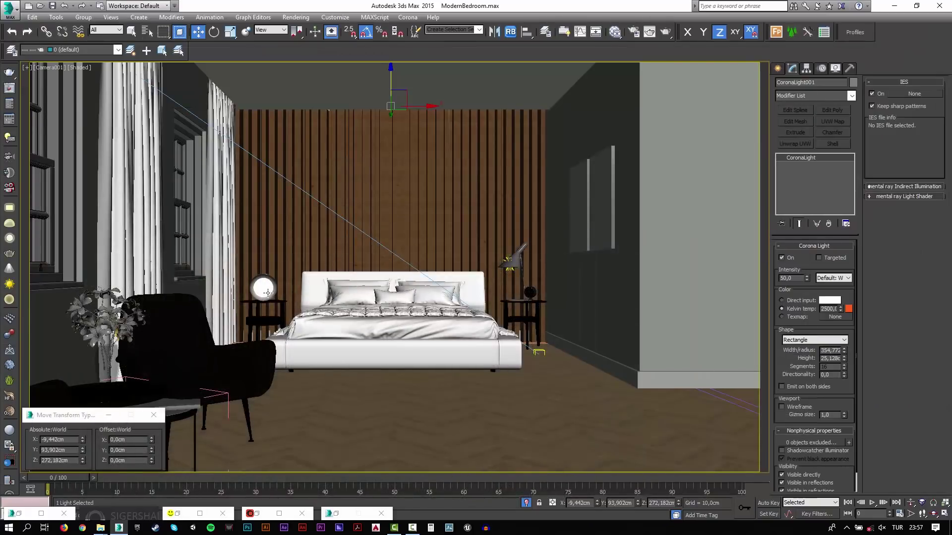
# Delete the glowing sphere lamp from the nightstand group, then switch back to Camera001.
pyautogui.click(266, 293)
pyautogui.press('p')
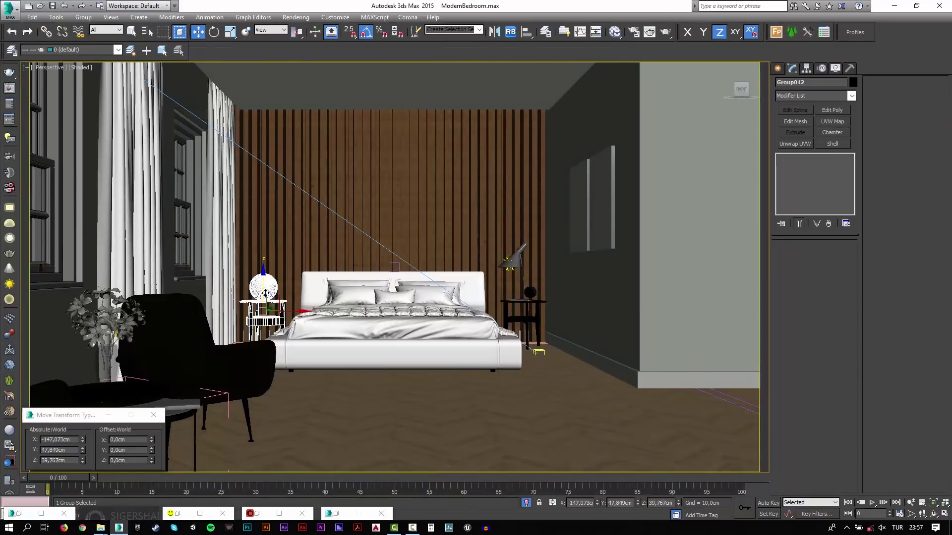
pyautogui.press('z')
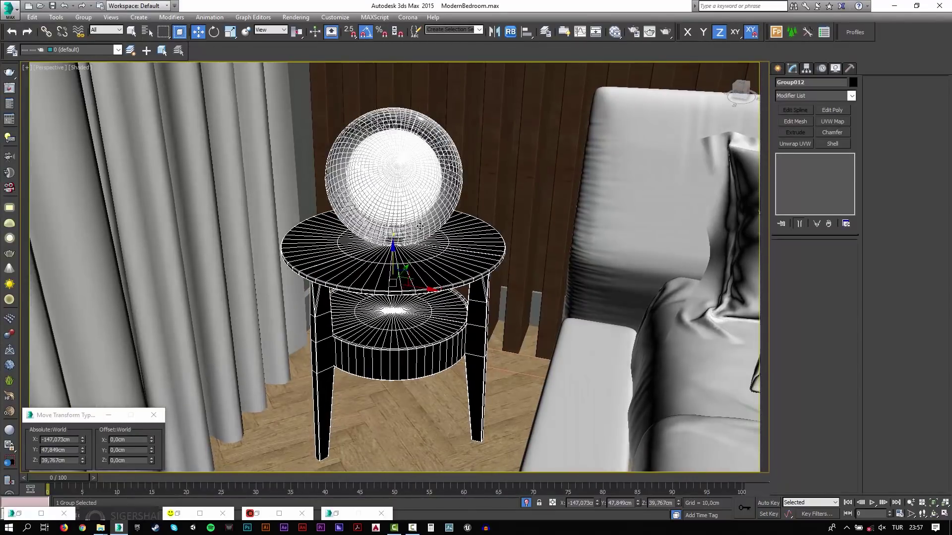
pyautogui.click(394, 197)
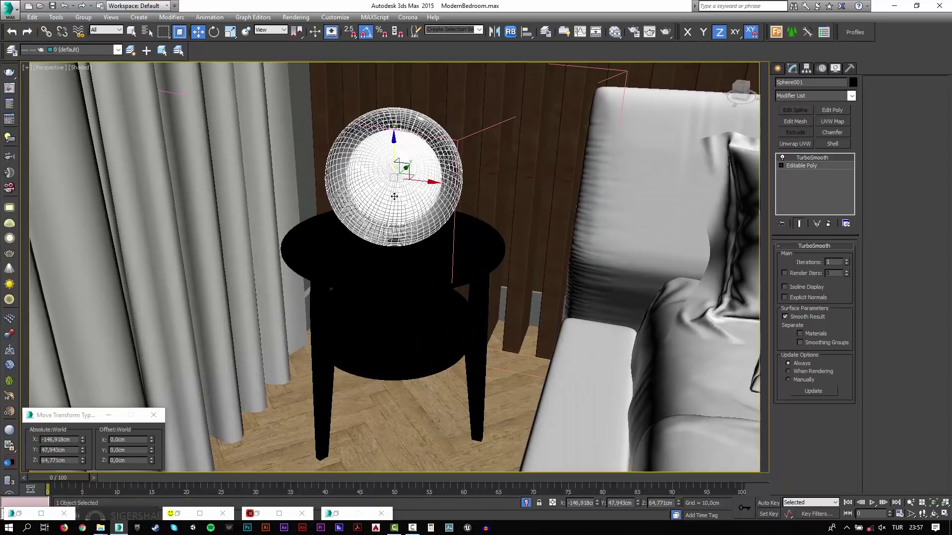
pyautogui.press('Delete')
pyautogui.click(421, 256)
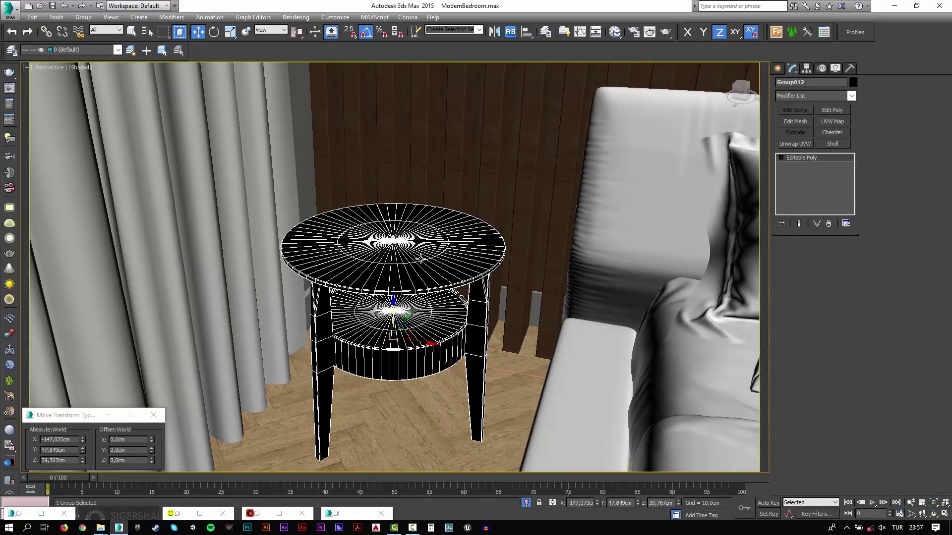
pyautogui.press('c')
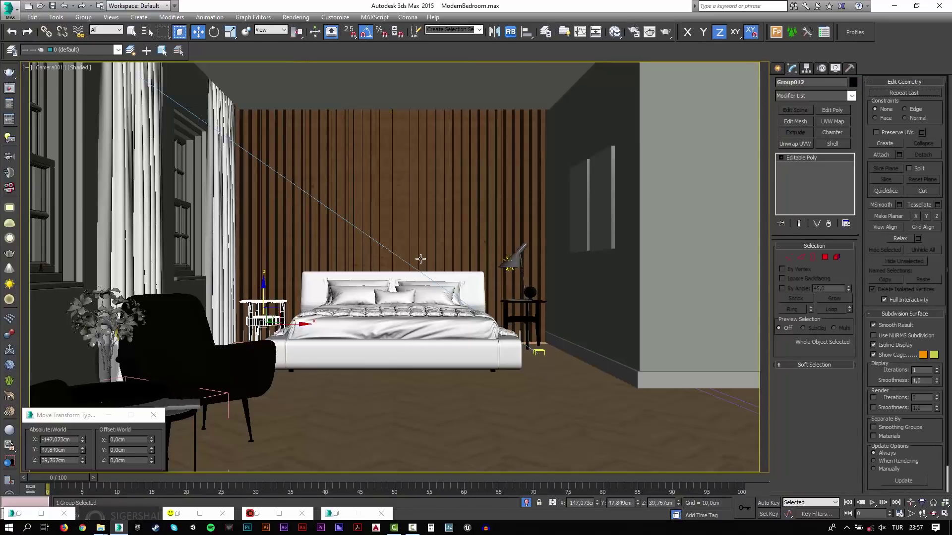
# In Render Setup's Scene settings, set Denoise Mode to Full denoising.
pyautogui.click(632, 37)
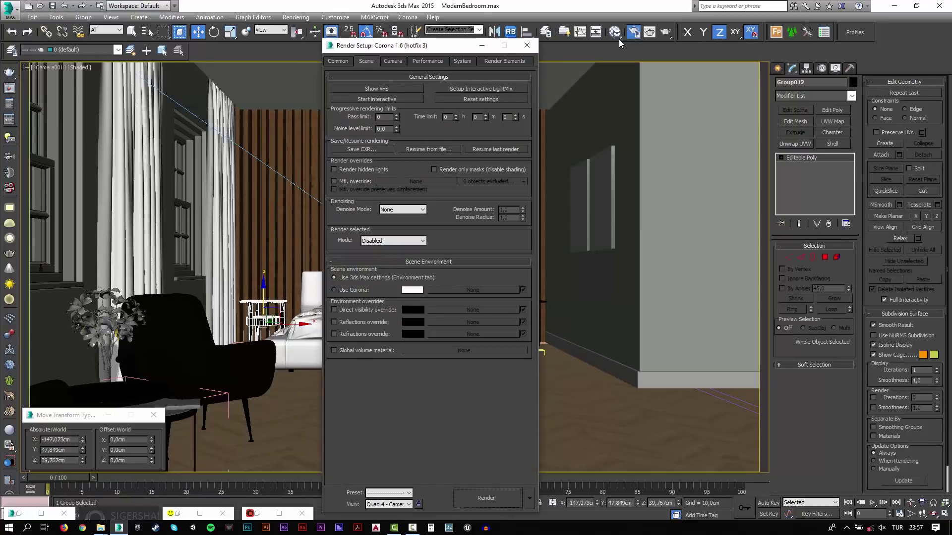
pyautogui.click(341, 62)
pyautogui.click(400, 60)
pyautogui.click(371, 59)
pyautogui.click(385, 213)
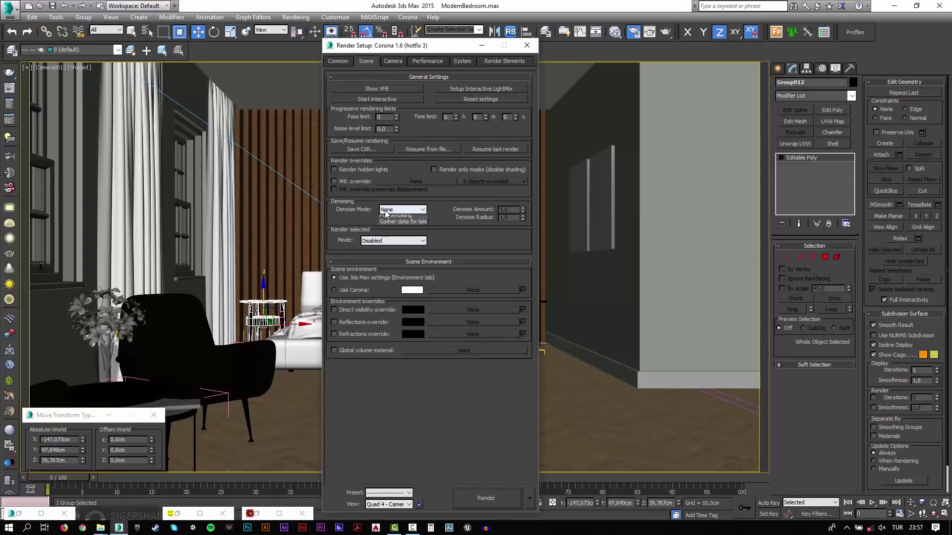
pyautogui.click(387, 226)
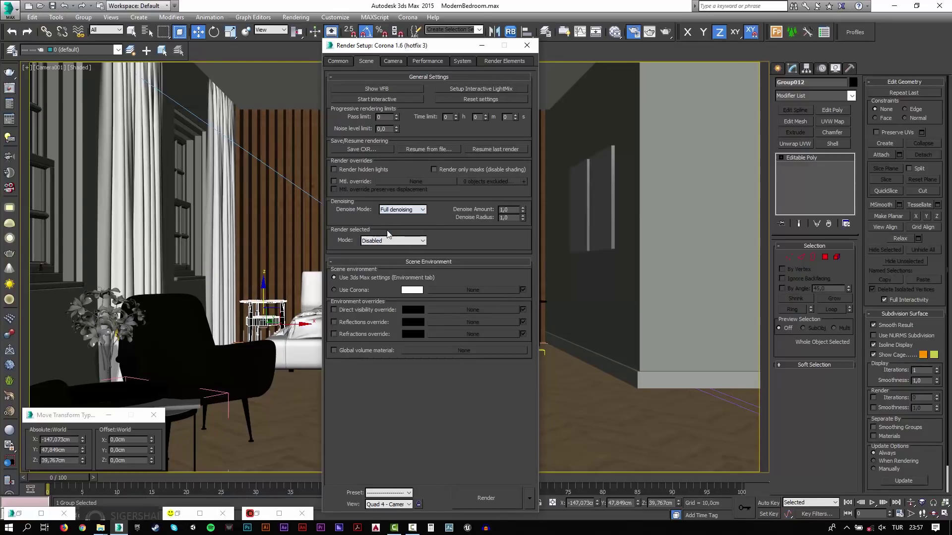
# Render the bedroom camera view and maximize the frame buffer window.
pyautogui.click(480, 496)
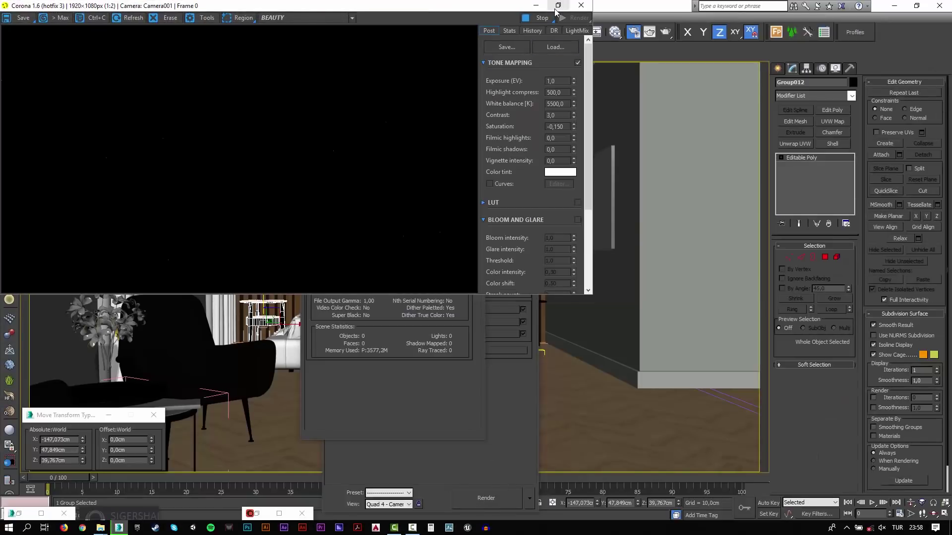
pyautogui.click(556, 8)
pyautogui.doubleClick(519, 67)
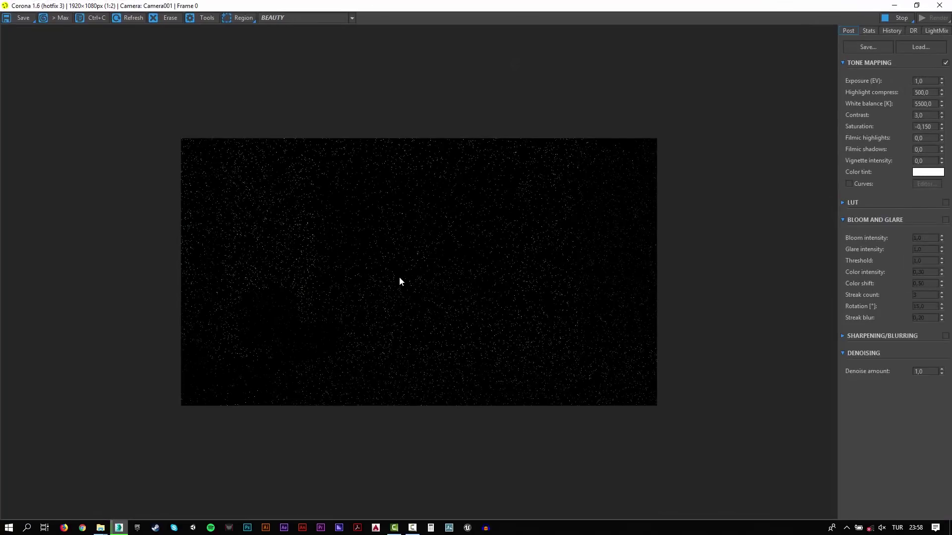
pyautogui.scroll(1, 399, 278)
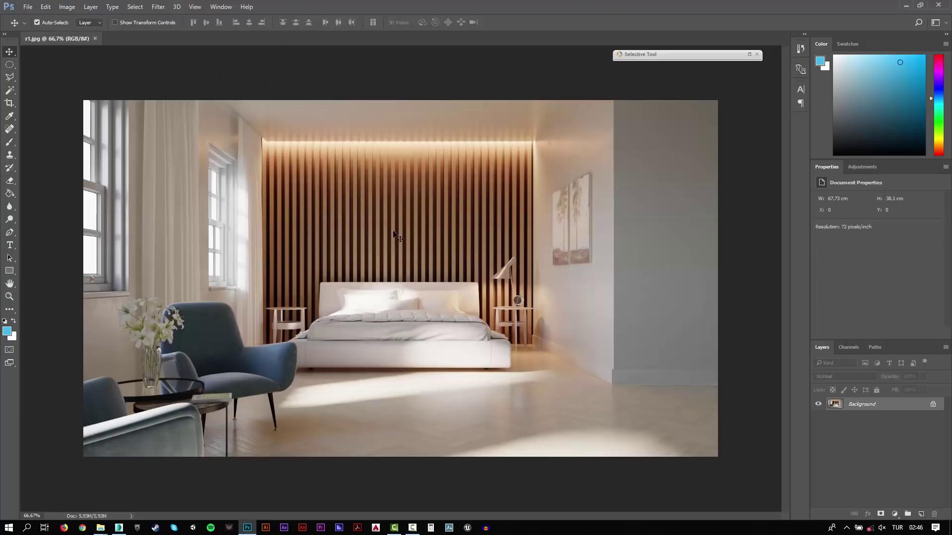
# Unlock the Background as Layer 0 and duplicate it as a backup layer.
pyautogui.click(932, 404)
pyautogui.doubleClick(897, 403)
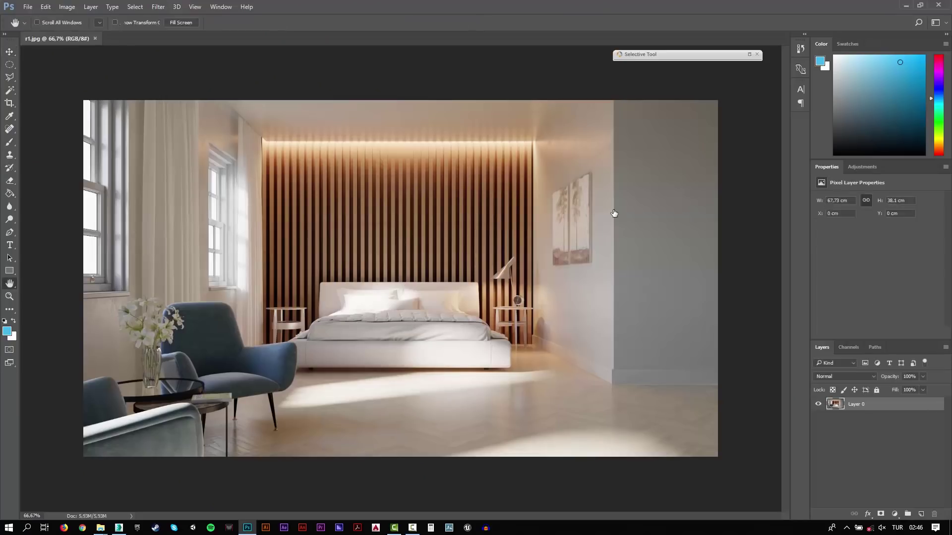
pyautogui.press('h')
pyautogui.click(847, 151)
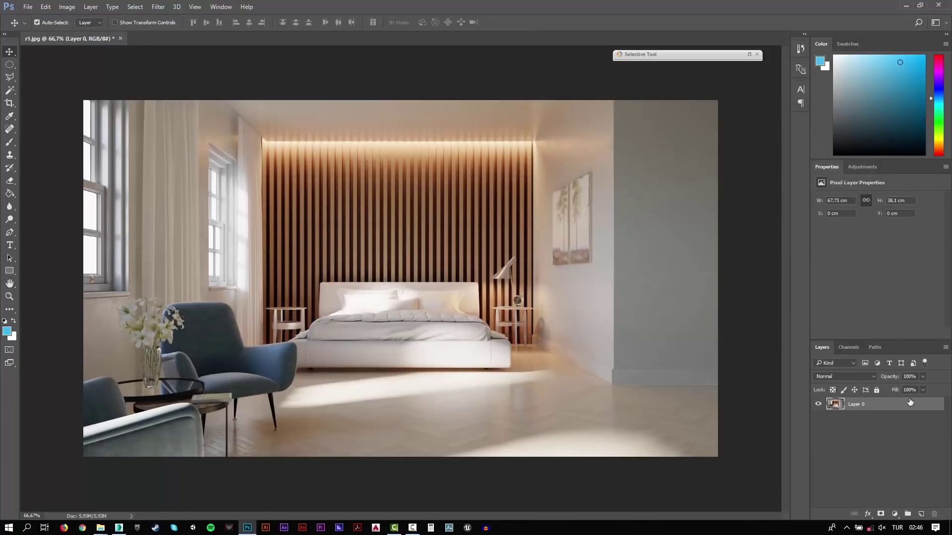
pyautogui.hotkey('ctrl', 'j')
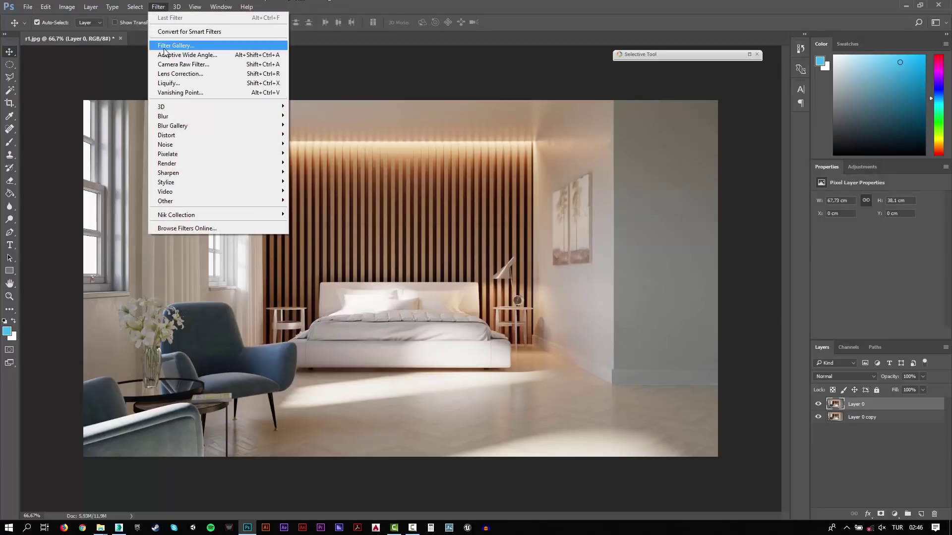
# Apply a Camera Raw Filter with Shadows +55 and lowered highlights, then compare.
pyautogui.click(164, 64)
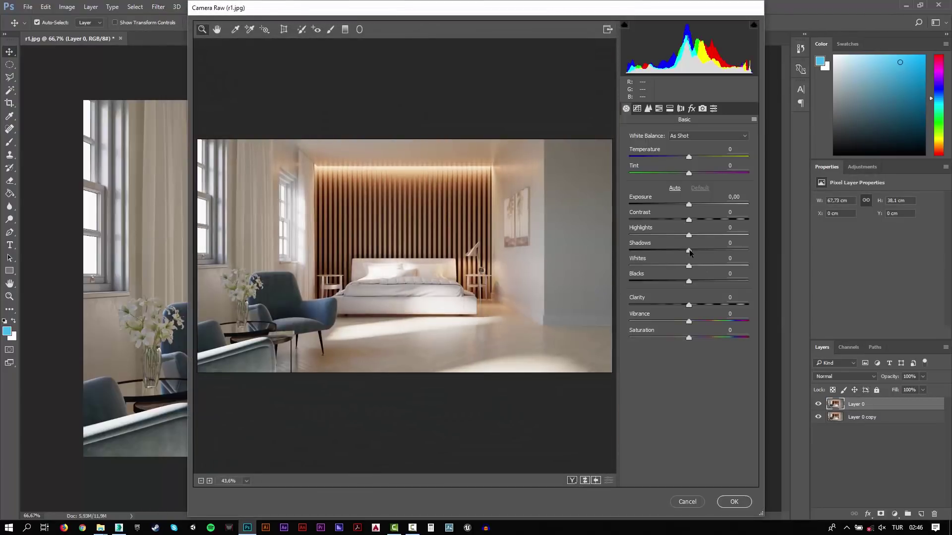
pyautogui.moveTo(703, 248)
pyautogui.mouseDown()
pyautogui.moveTo(722, 246)
pyautogui.moveTo(653, 236)
pyautogui.mouseUp()
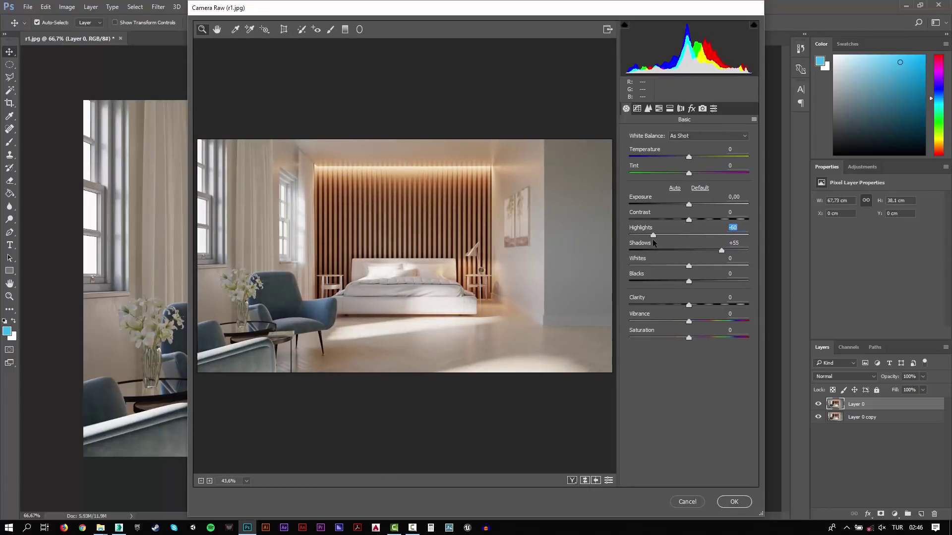
pyautogui.click(733, 502)
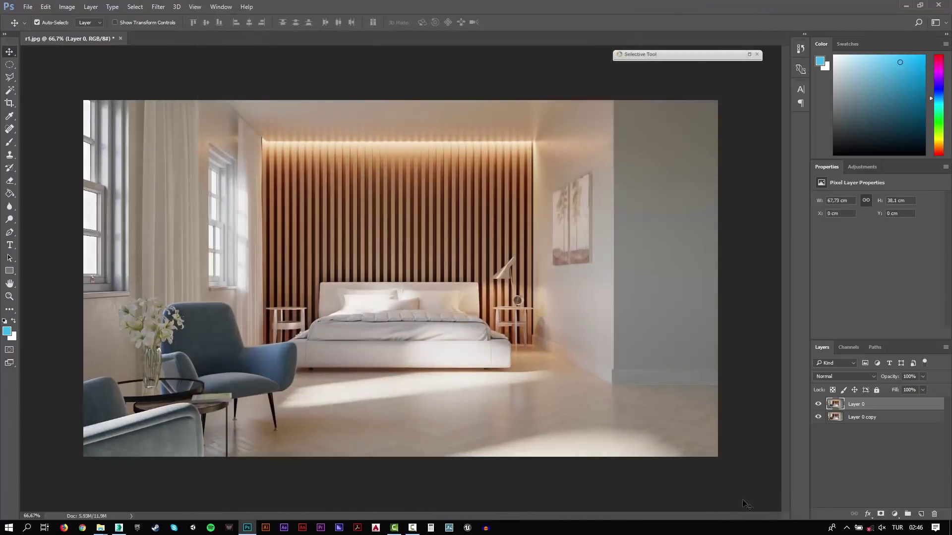
pyautogui.click(818, 405)
# Compare Layer 0 before and after, then stamp visible layers into a new layer.
pyautogui.click(819, 405)
pyautogui.click(818, 404)
pyautogui.hotkey('ctrl', 'shift', 'alt', 'e')
# Apply Viveza 2 with brightness 17%, contrast 16%, structure 54%, saturation -22%.
pyautogui.click(749, 54)
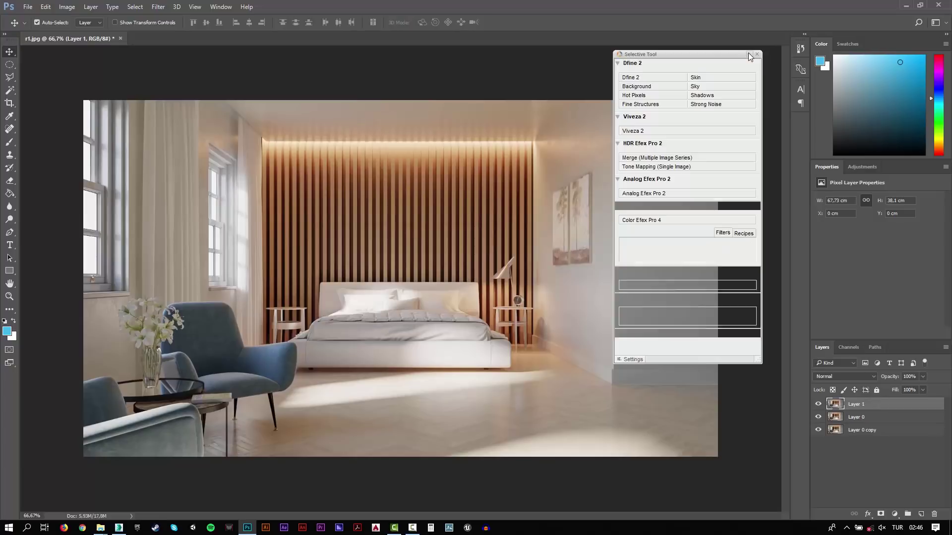
pyautogui.click(642, 132)
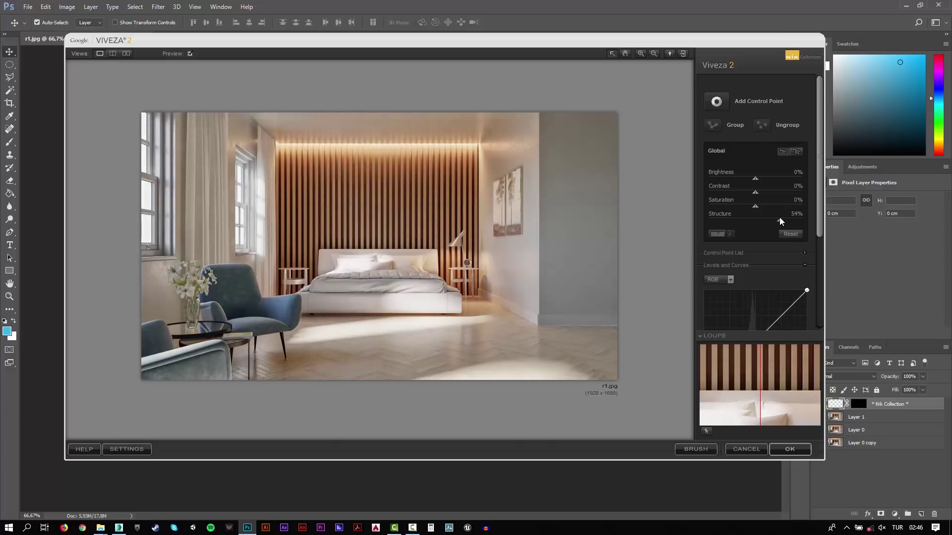
pyautogui.moveTo(755, 206); pyautogui.dragTo(744, 209)
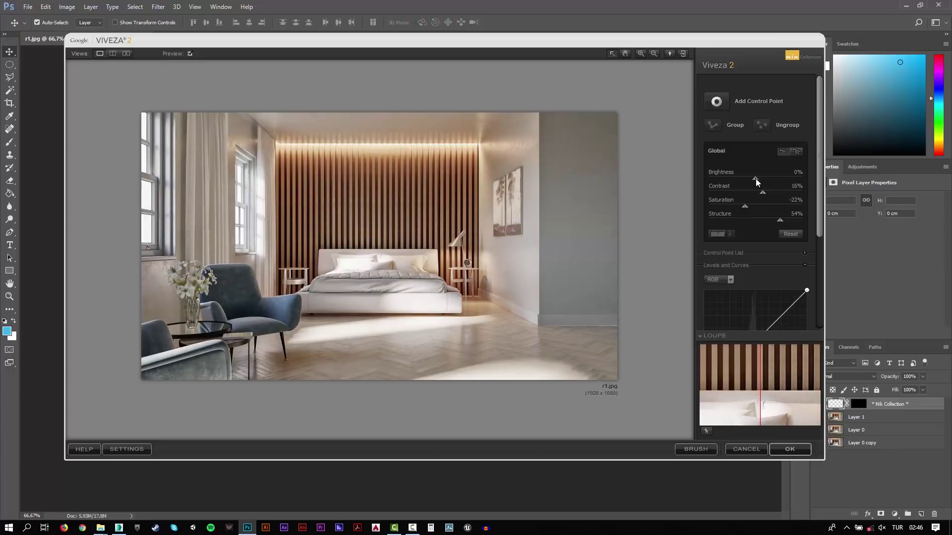
pyautogui.moveTo(755, 178); pyautogui.dragTo(763, 178)
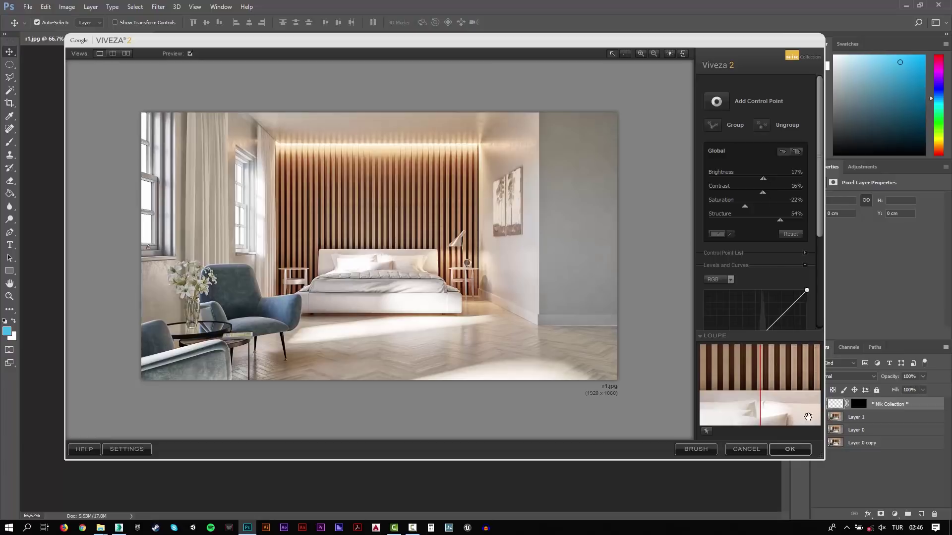
pyautogui.click(790, 449)
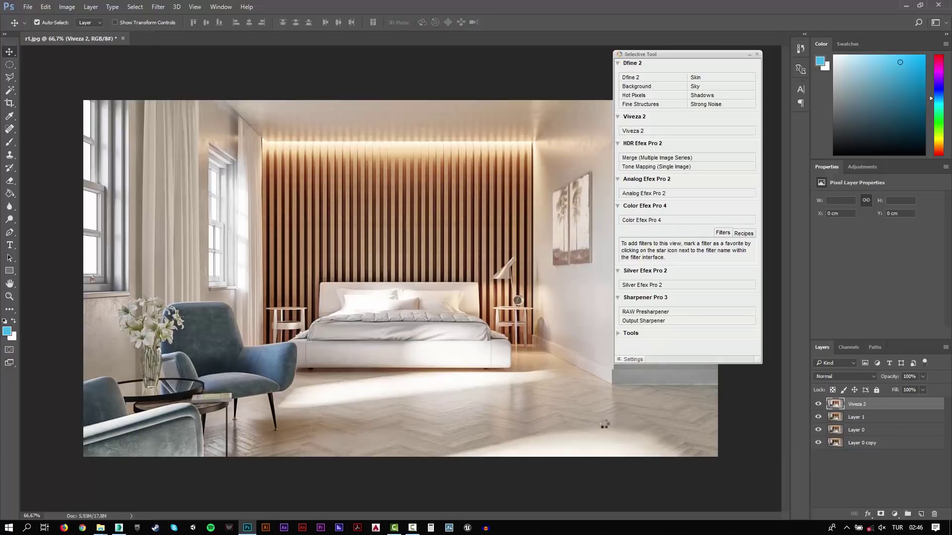
# Stamp a new layer and apply Viveza 2 with an S-shaped tone curve.
pyautogui.click(819, 405)
pyautogui.hotkey('ctrl', 'alt', 'shift', 'e')
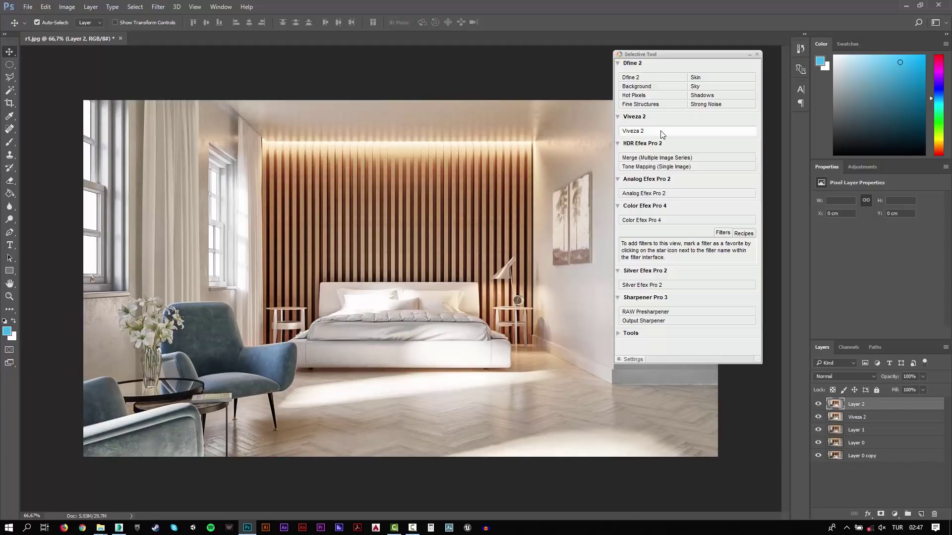
pyautogui.click(661, 132)
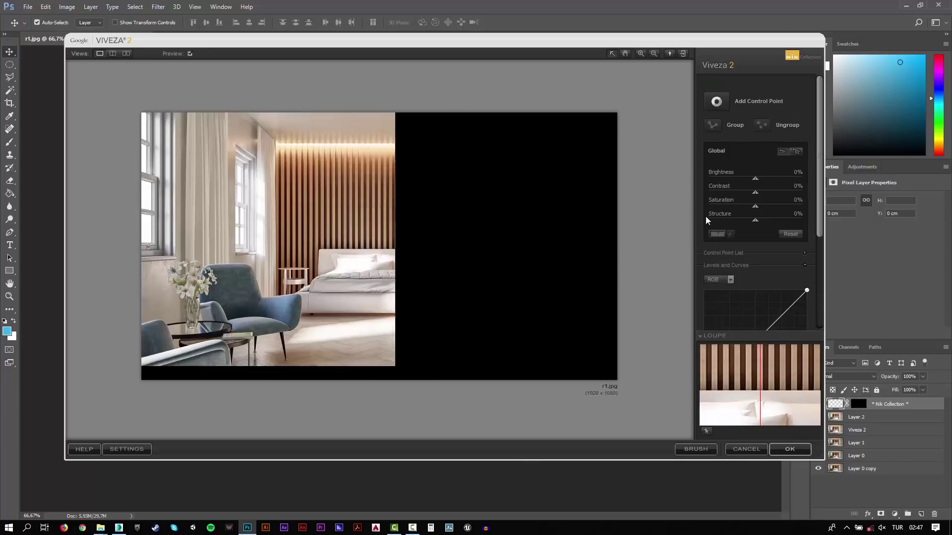
pyautogui.scroll(-1, 813, 201)
pyautogui.scroll(-1, 813, 201)
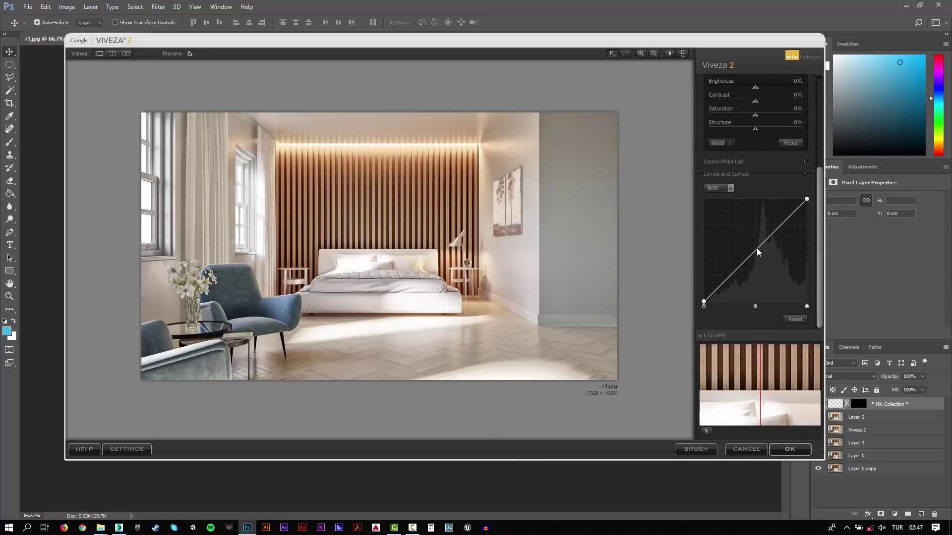
pyautogui.moveTo(782, 223); pyautogui.dragTo(779, 220)
pyautogui.moveTo(735, 271); pyautogui.dragTo(735, 279)
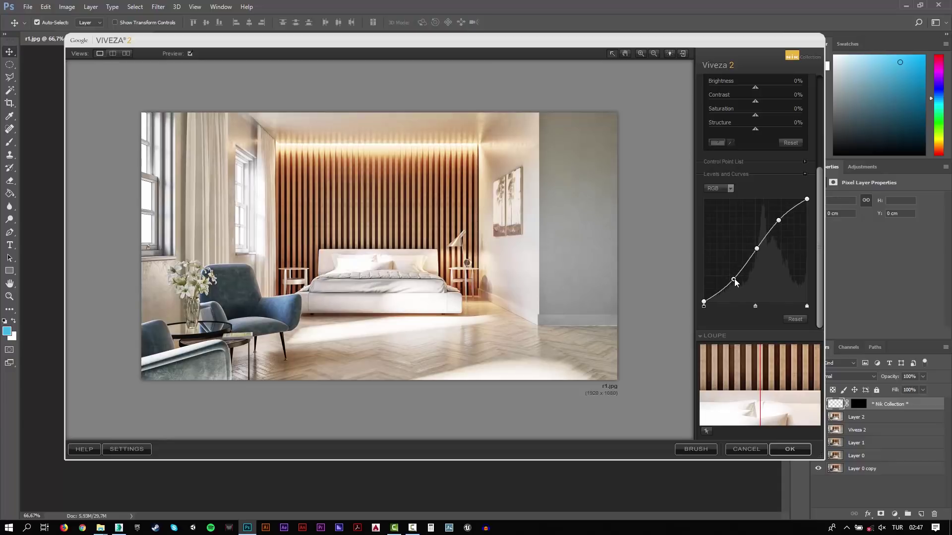
pyautogui.click(790, 449)
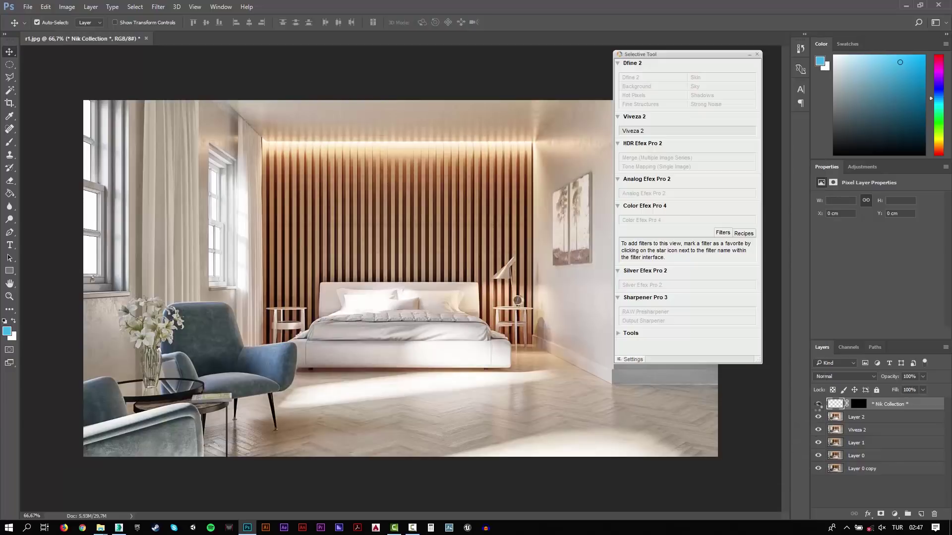
# Fade the curve Viveza 2 layer to 57% opacity, then stamp Layer 3.
pyautogui.click(818, 405)
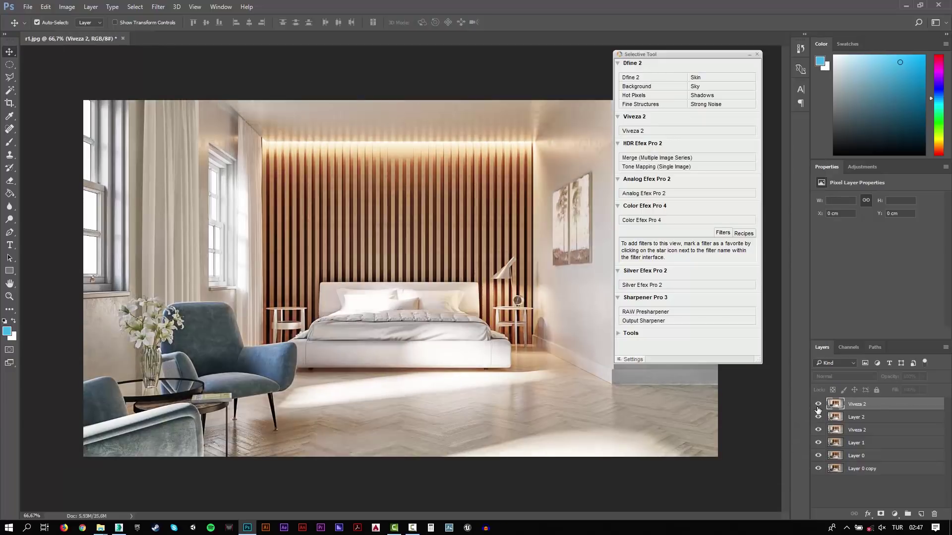
pyautogui.click(922, 390)
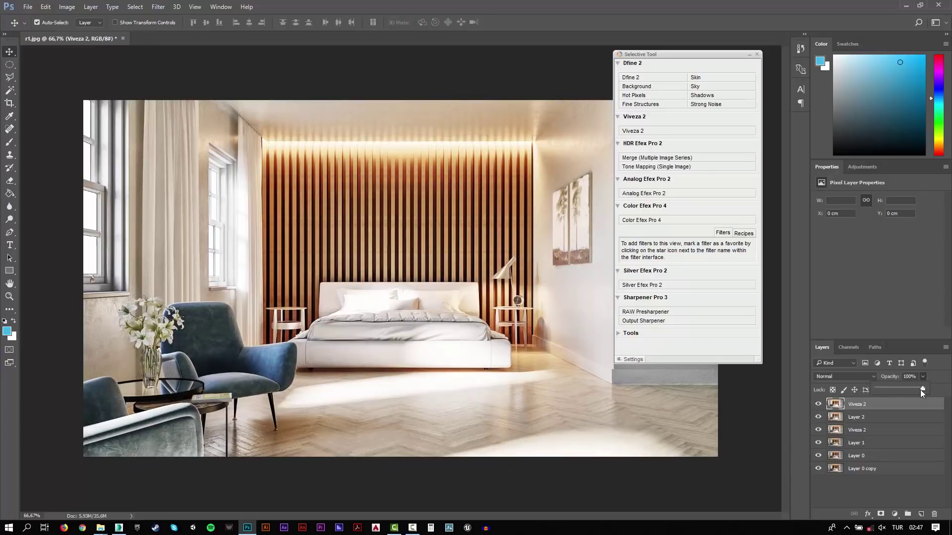
pyautogui.moveTo(917, 388); pyautogui.dragTo(899, 391)
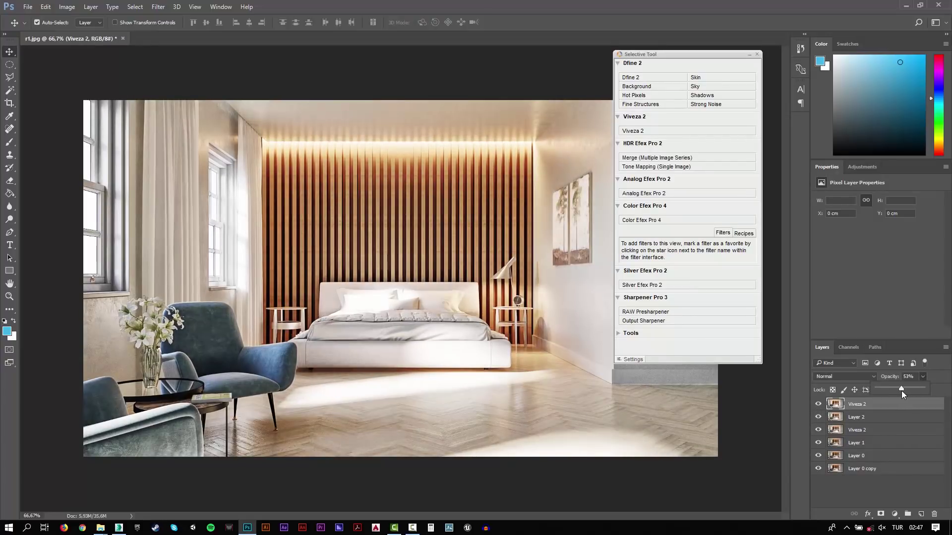
pyautogui.click(818, 405)
pyautogui.hotkey('ctrl', 'shift', 'alt', 'e')
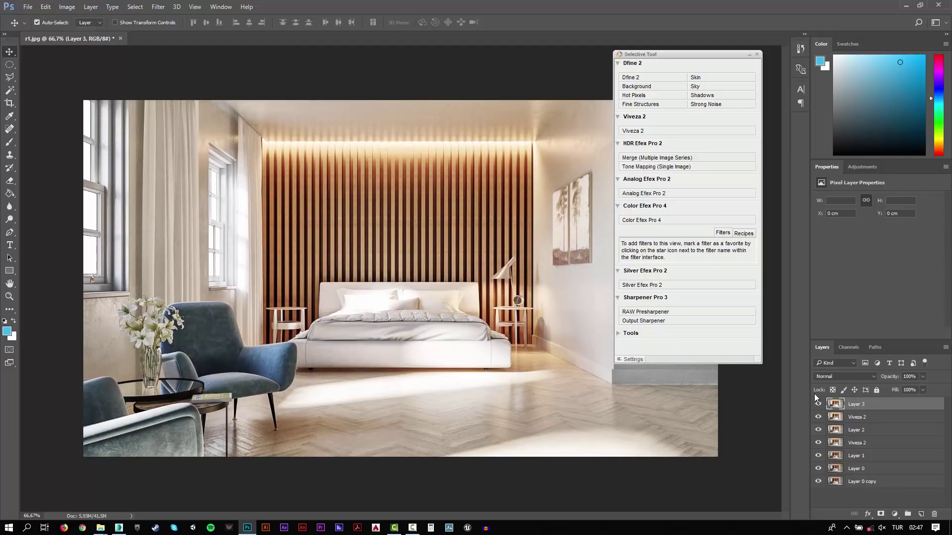
# Apply Color Efex Pro 4 Cross Processing using method LB04 at 33% strength, then compare.
pyautogui.click(667, 222)
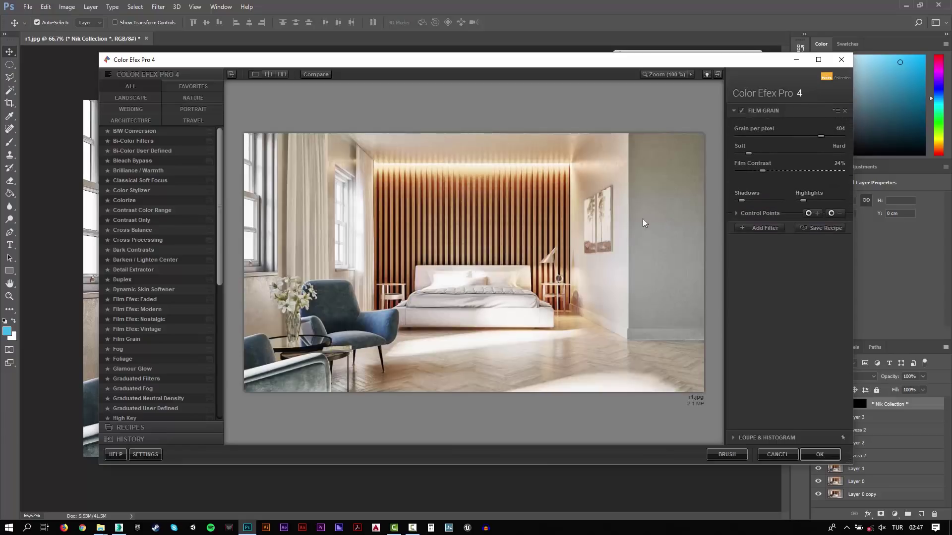
pyautogui.click(149, 240)
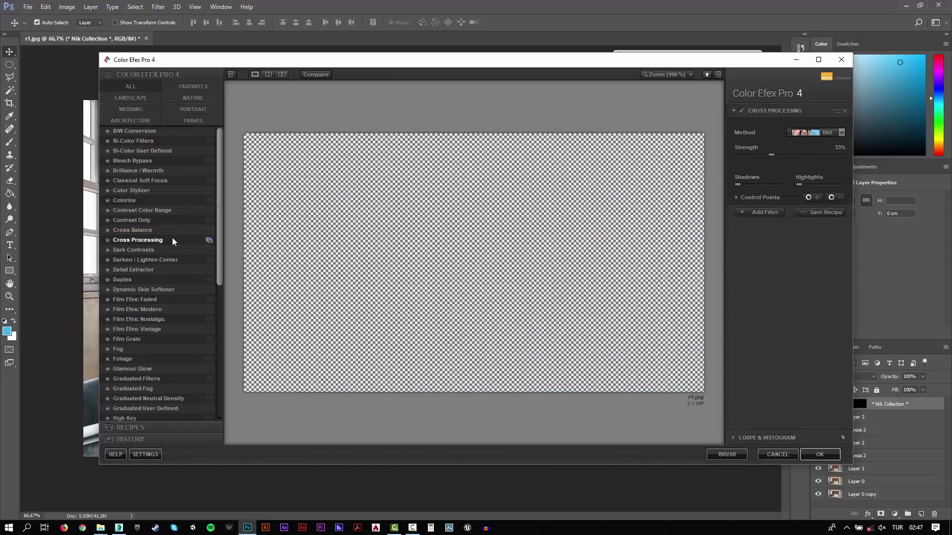
pyautogui.click(819, 133)
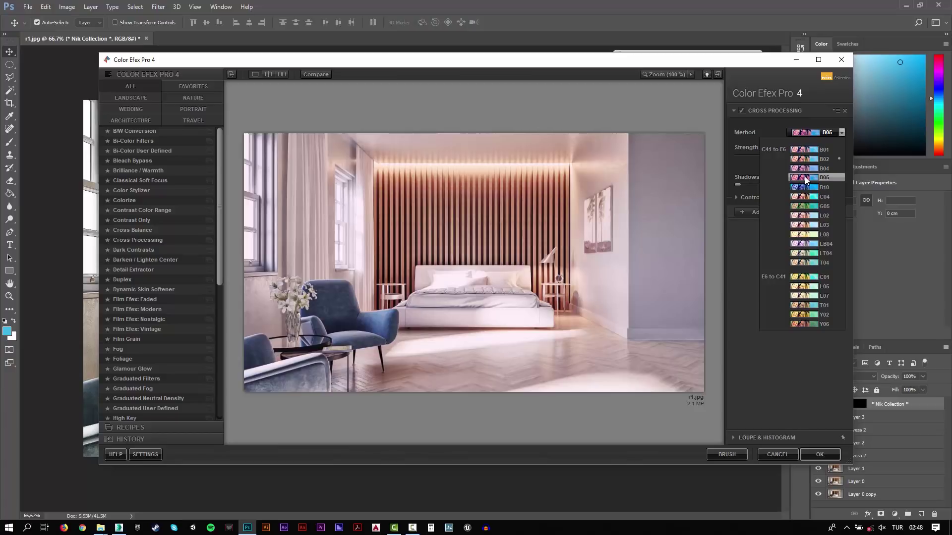
pyautogui.click(808, 244)
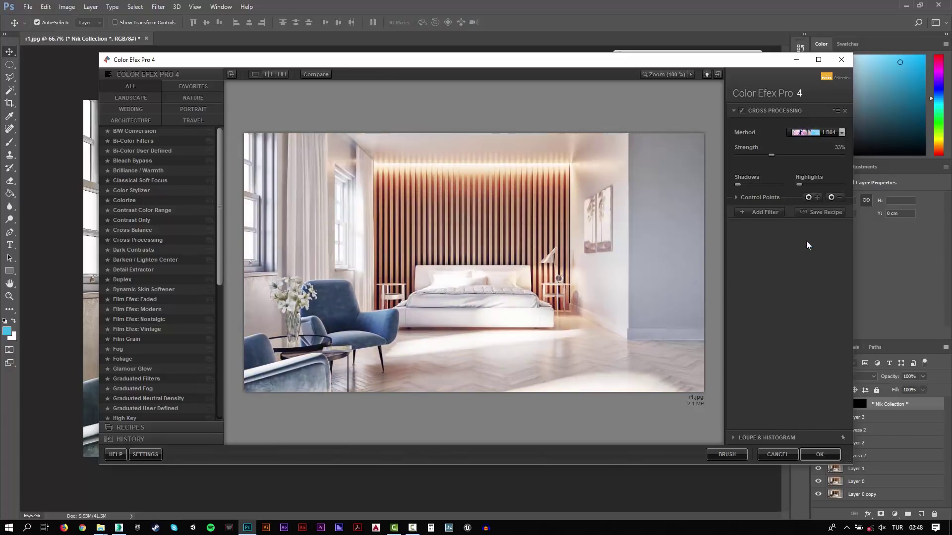
pyautogui.click(818, 456)
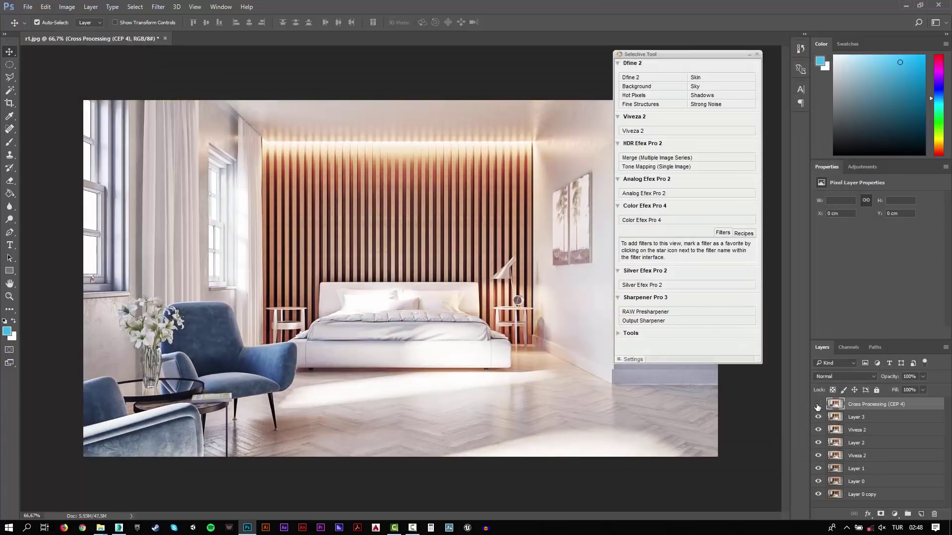
pyautogui.click(817, 404)
# Stamp Layer 4 and lower its highlights to -62 with the Camera Raw Filter.
pyautogui.hotkey('ctrl', 'shift', 'alt', 'e')
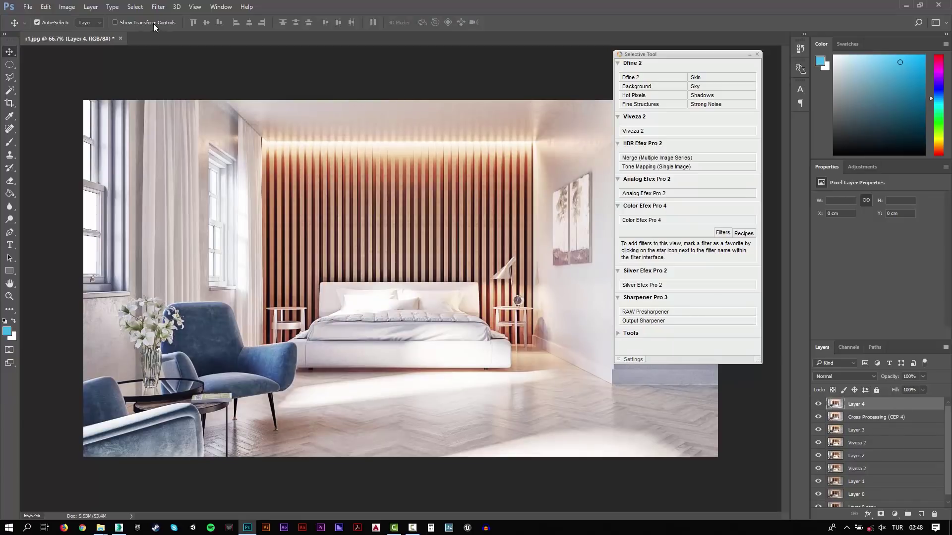
pyautogui.click(154, 9)
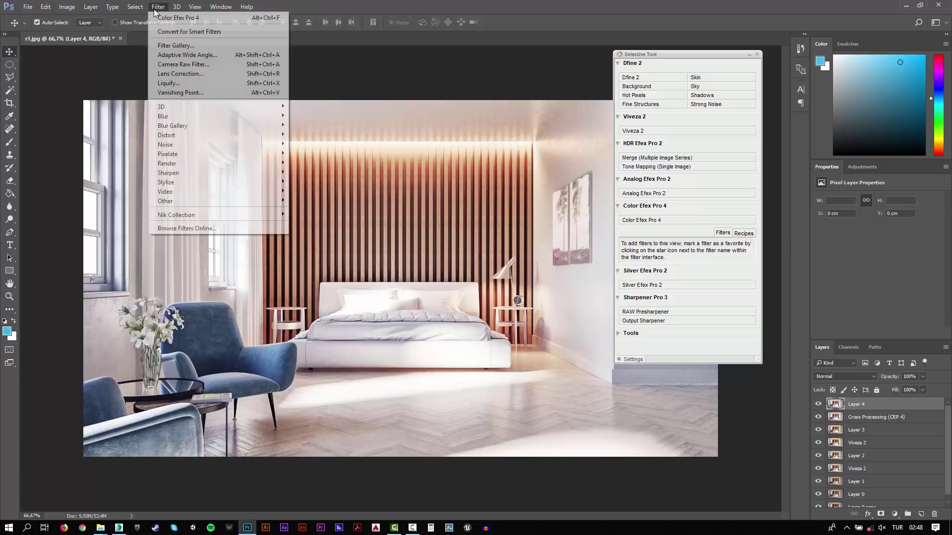
pyautogui.click(164, 64)
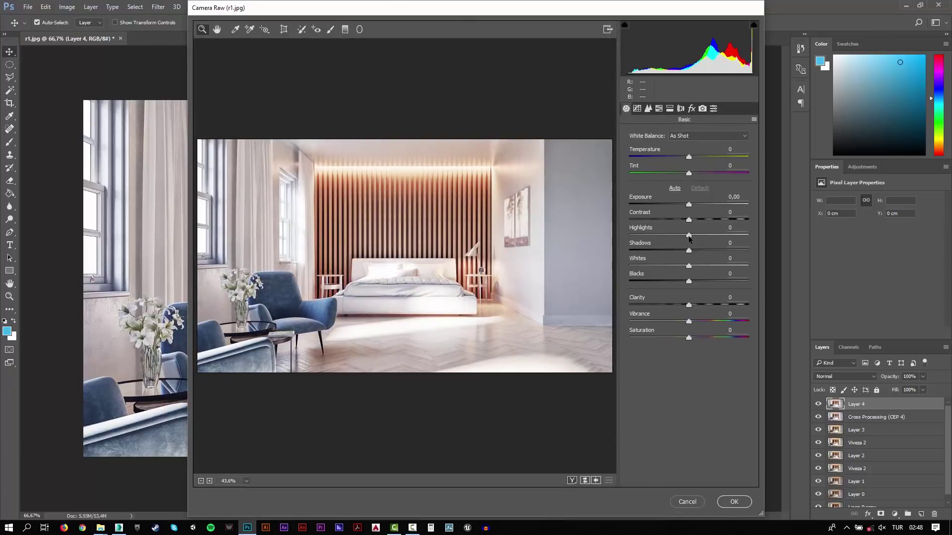
pyautogui.moveTo(689, 235); pyautogui.dragTo(652, 241)
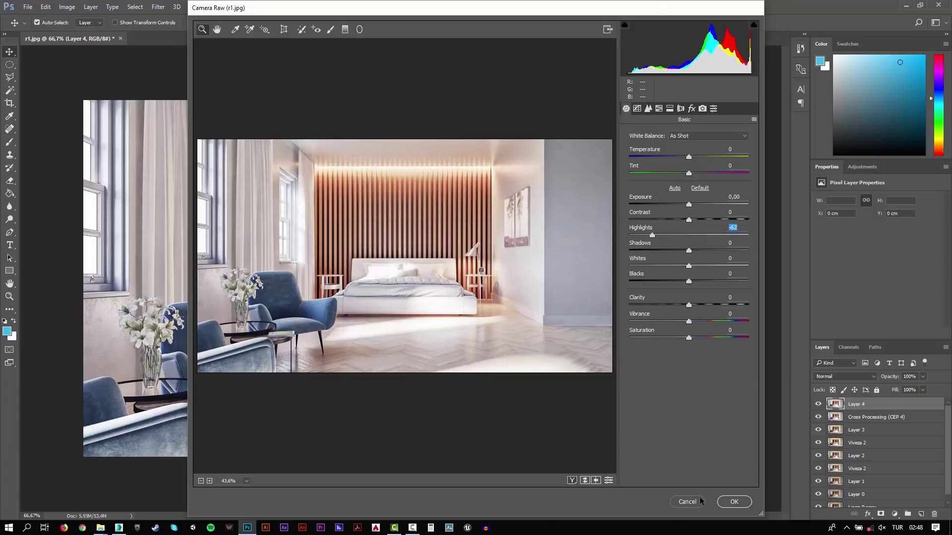
pyautogui.click(734, 502)
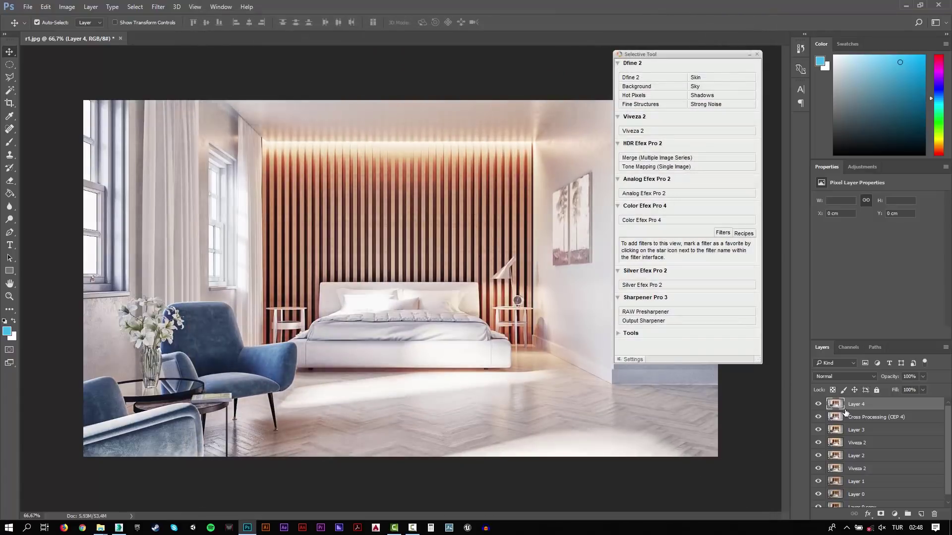
# Compare Layer 4 before and after, then stamp everything into Layer 5.
pyautogui.click(817, 405)
pyautogui.click(818, 405)
pyautogui.hotkey('ctrl', 'alt', 'shift', 'e')
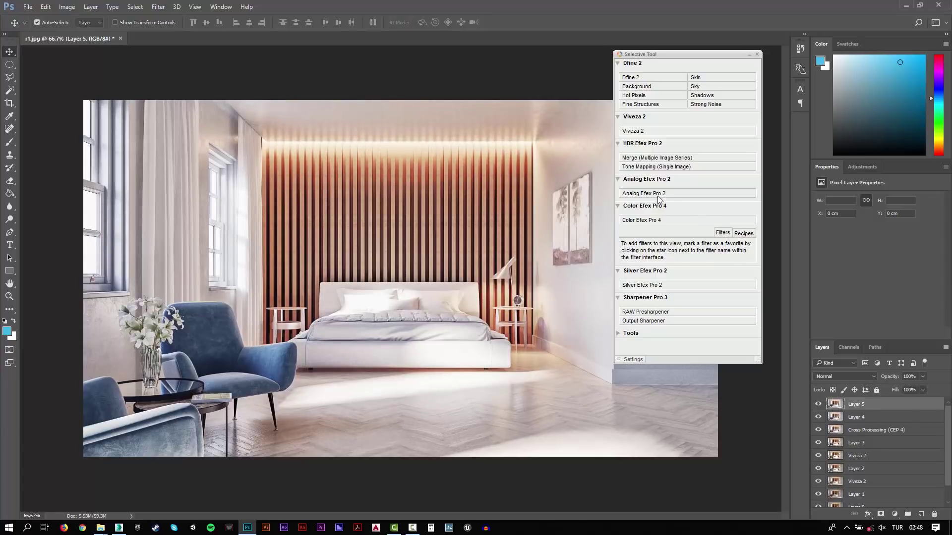
# Add a Color Efex Pro 4 Vignette Filter at 35% opacity and compare.
pyautogui.click(674, 221)
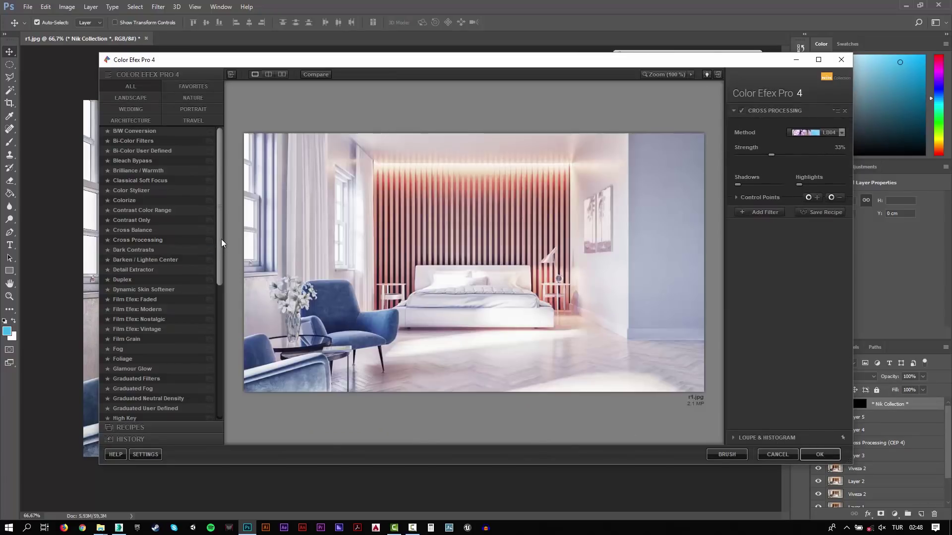
pyautogui.moveTo(221, 243); pyautogui.dragTo(221, 379)
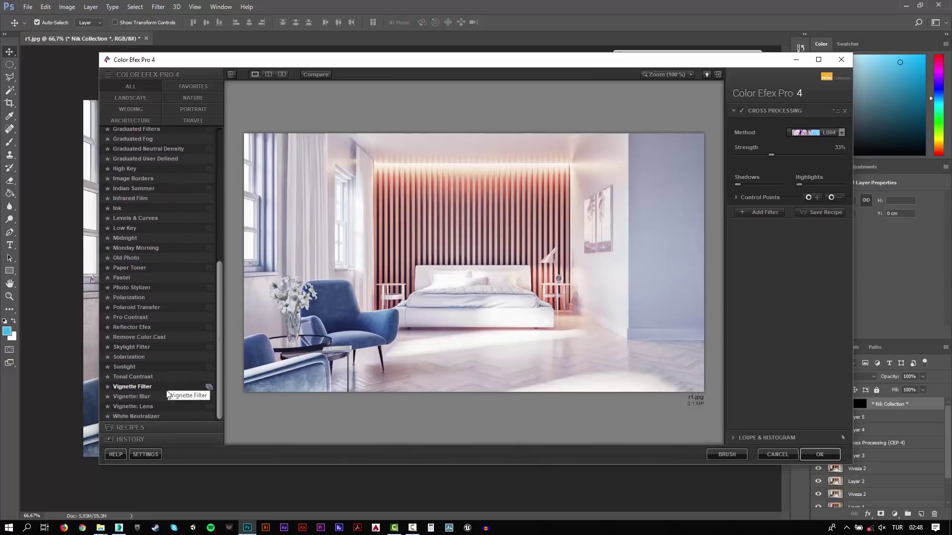
pyautogui.click(159, 389)
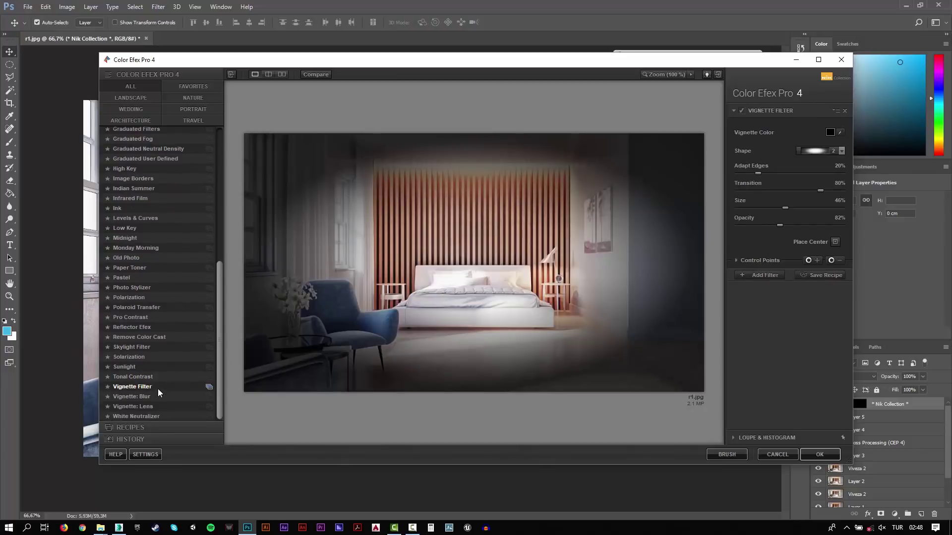
pyautogui.moveTo(780, 225)
pyautogui.mouseDown()
pyautogui.moveTo(764, 226)
pyautogui.moveTo(746, 207)
pyautogui.moveTo(736, 223)
pyautogui.moveTo(755, 226)
pyautogui.mouseUp()
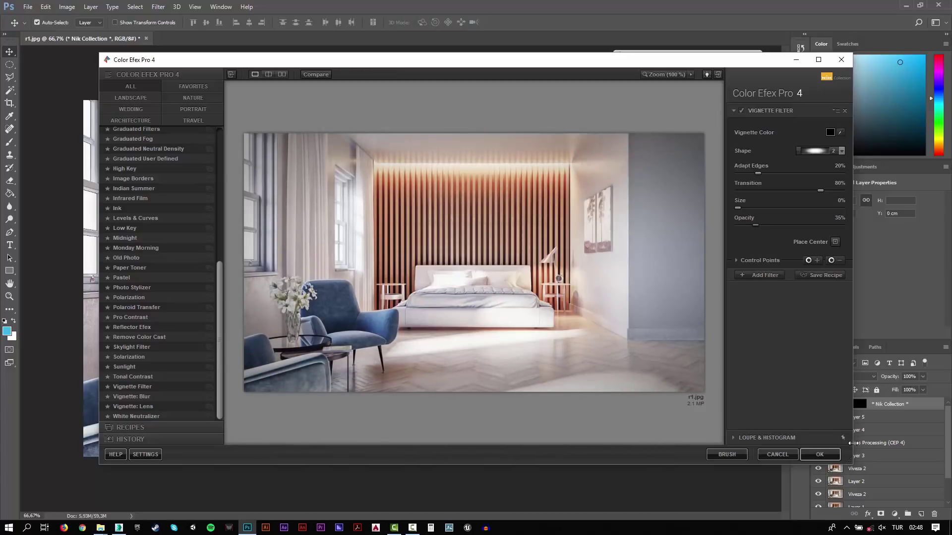
pyautogui.click(831, 457)
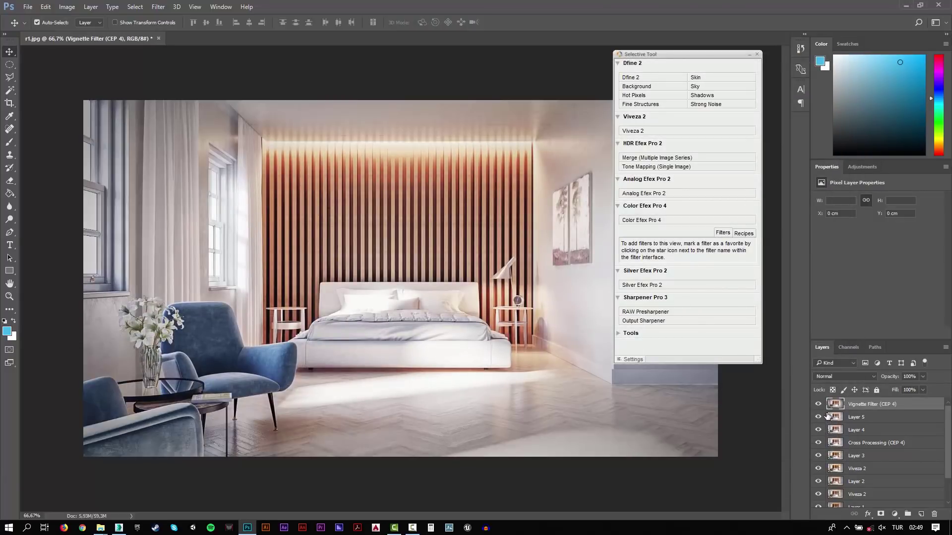
pyautogui.click(819, 405)
# Compare the Vignette Filter layer on and off, then stamp visible layers into Layer 6.
pyautogui.click(819, 405)
pyautogui.click(819, 405)
pyautogui.click(819, 405)
pyautogui.hotkey('ctrl', 'shift', 'alt', 'e')
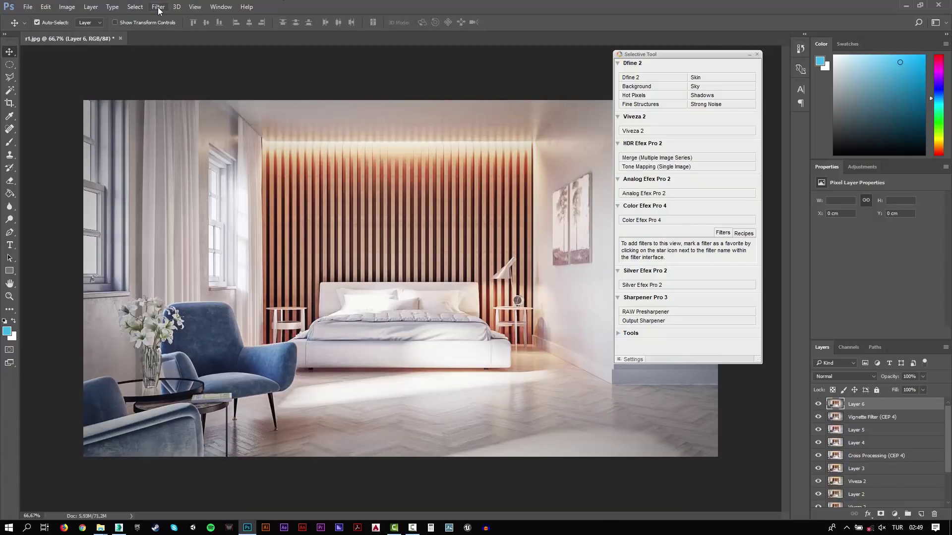
# Smart Sharpen Layer 6 at 120% amount with 1.0 px radius.
pyautogui.click(158, 7)
pyautogui.moveTo(168, 172)
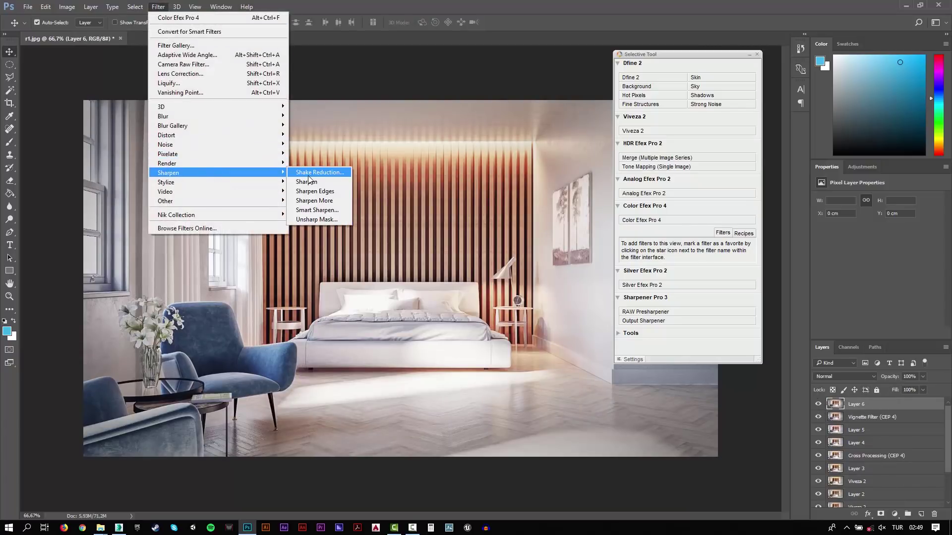
pyautogui.click(325, 210)
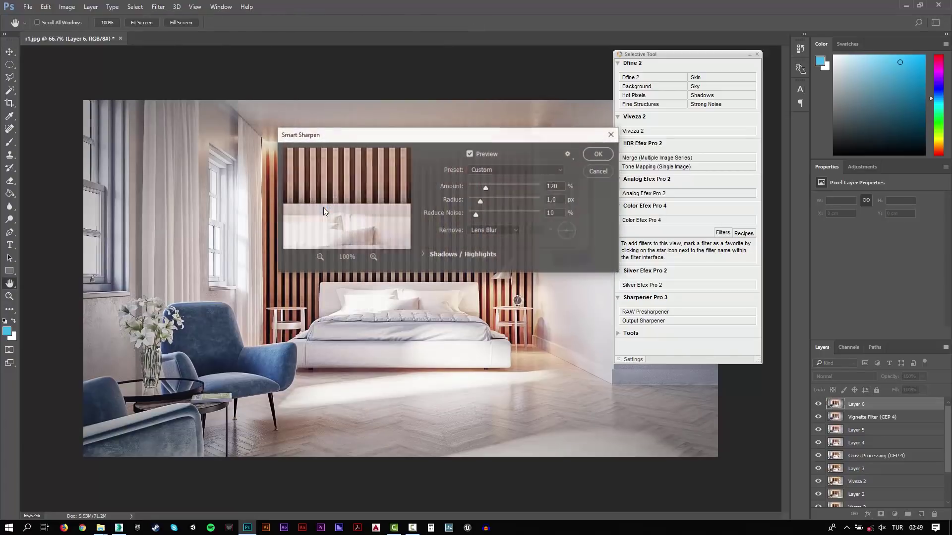
pyautogui.click(595, 157)
# Save the image as JPEG r1_pp.jpg at maximum quality 12.
pyautogui.click(29, 7)
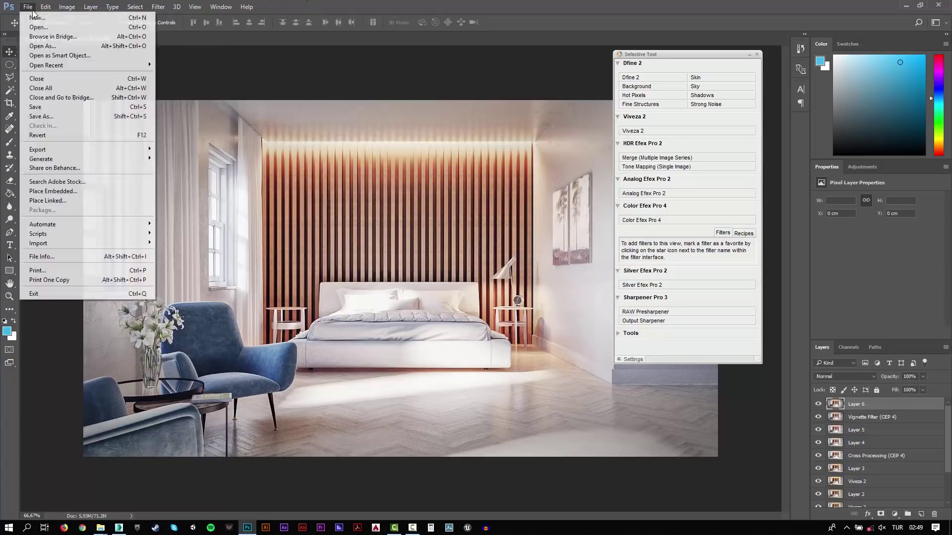
pyautogui.click(40, 114)
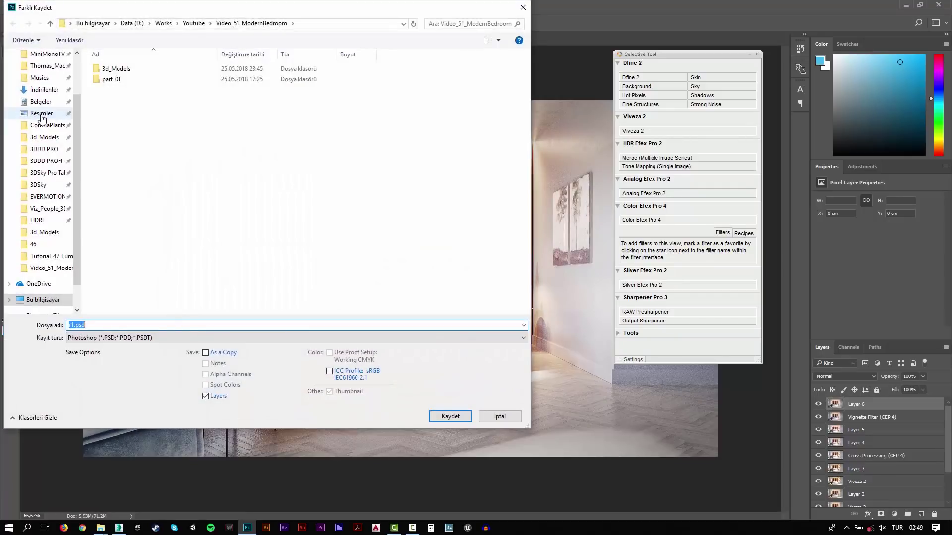
pyautogui.click(136, 338)
pyautogui.click(115, 414)
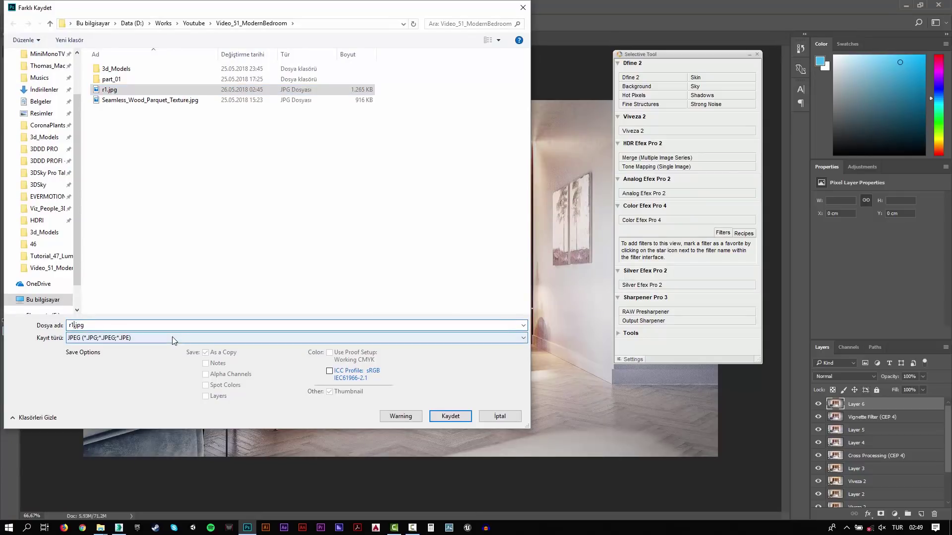
pyautogui.write('_pp')
pyautogui.press('Return')
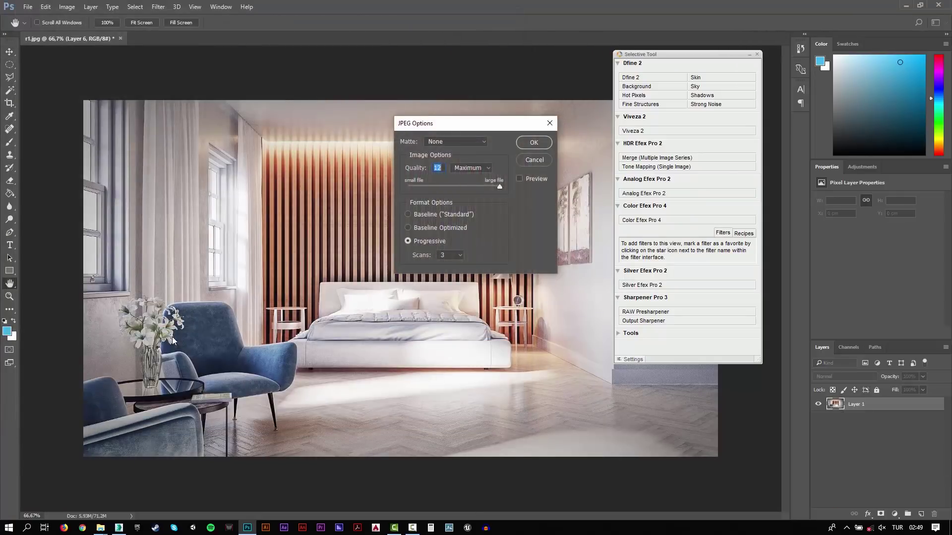
pyautogui.click(533, 148)
pyautogui.moveTo(100, 528)
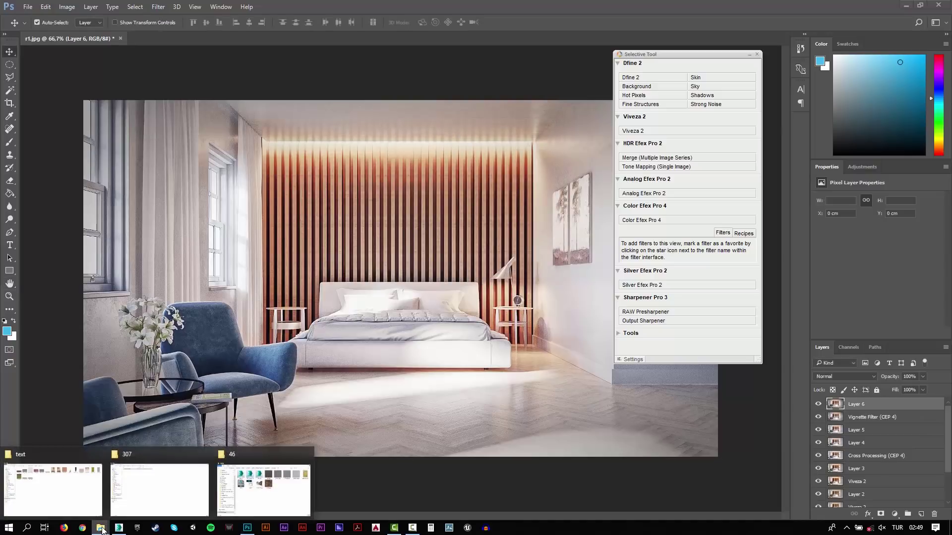
# Open the original r1.jpg from the Video_51_ModernBedroom folder in File Explorer.
pyautogui.click(82, 503)
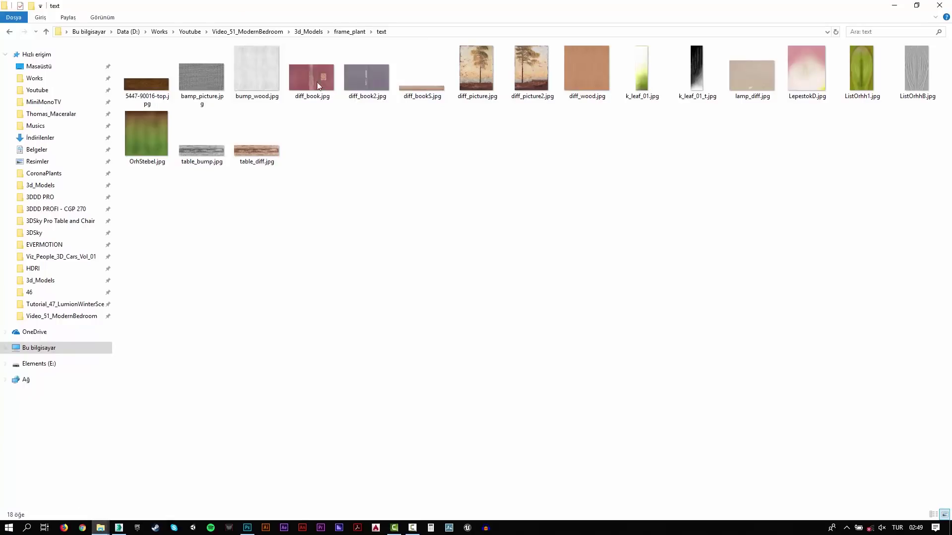
pyautogui.click(264, 31)
pyautogui.doubleClick(140, 103)
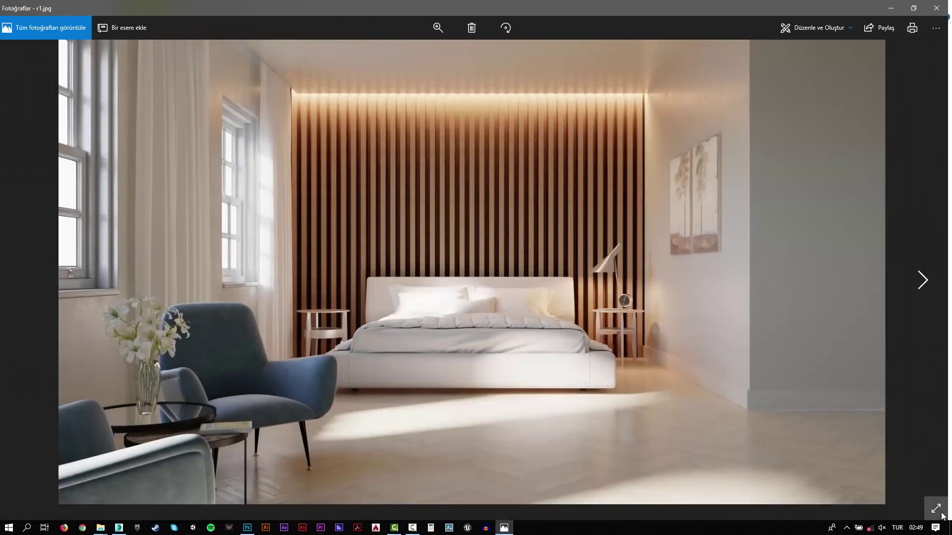
# View r1.jpg full screen and flip between it and r1_pp.jpg to compare.
pyautogui.click(939, 511)
pyautogui.press('Right')
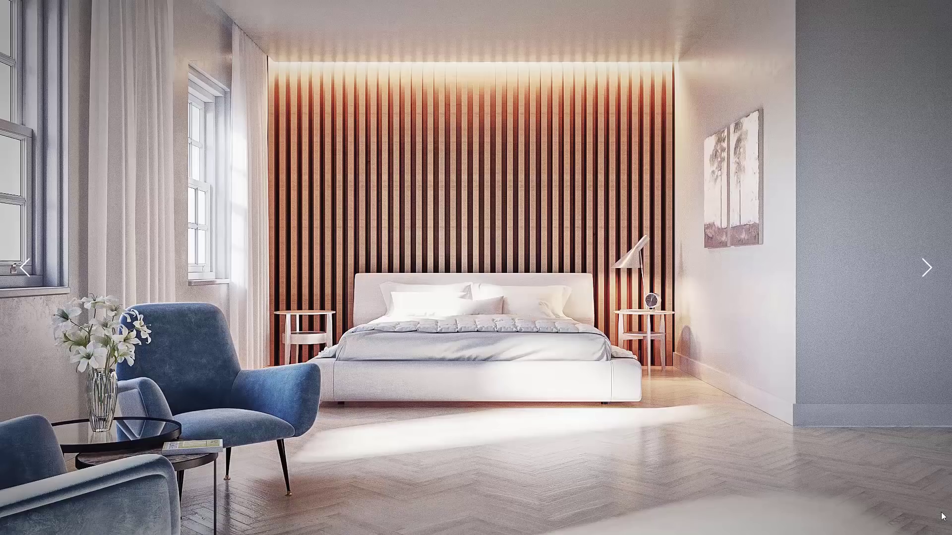
pyautogui.press('Left')
pyautogui.press('Right')
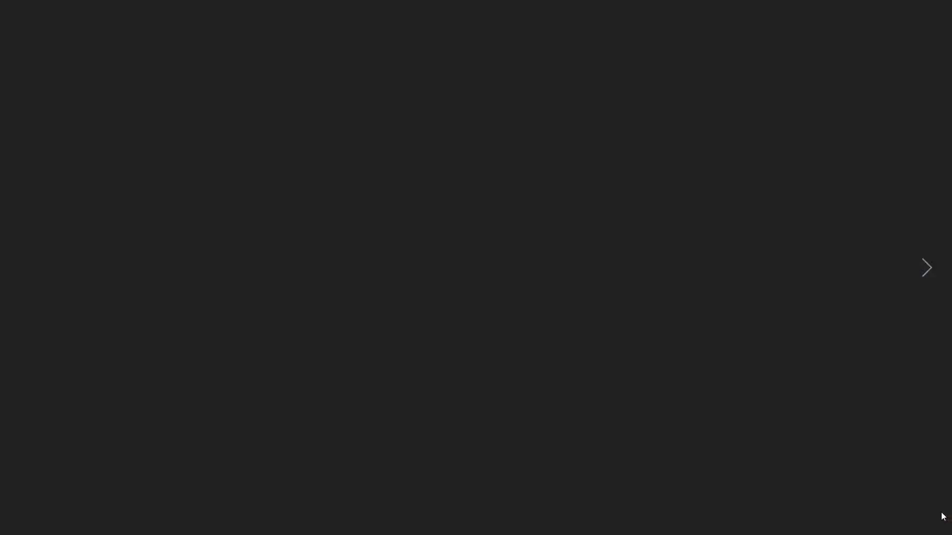
pyautogui.press('Right')
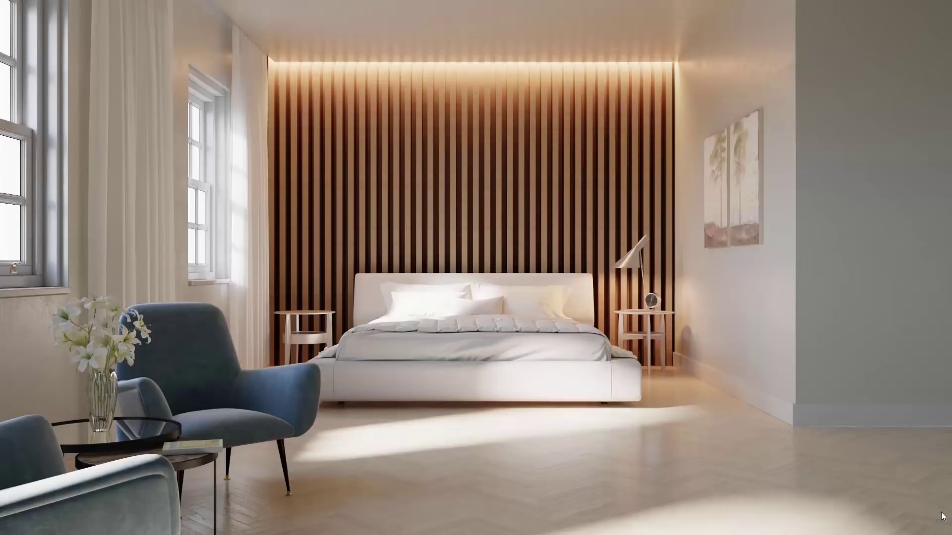
pyautogui.press('Left')
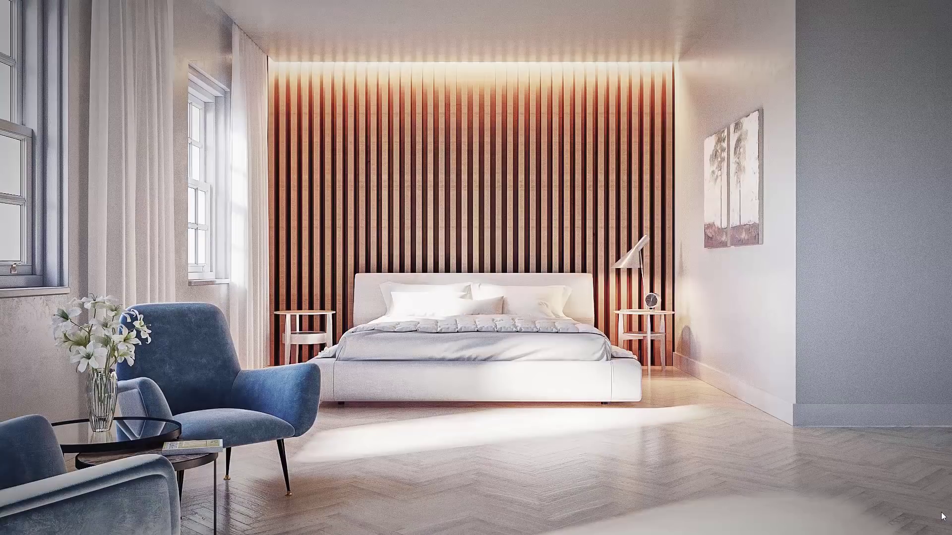